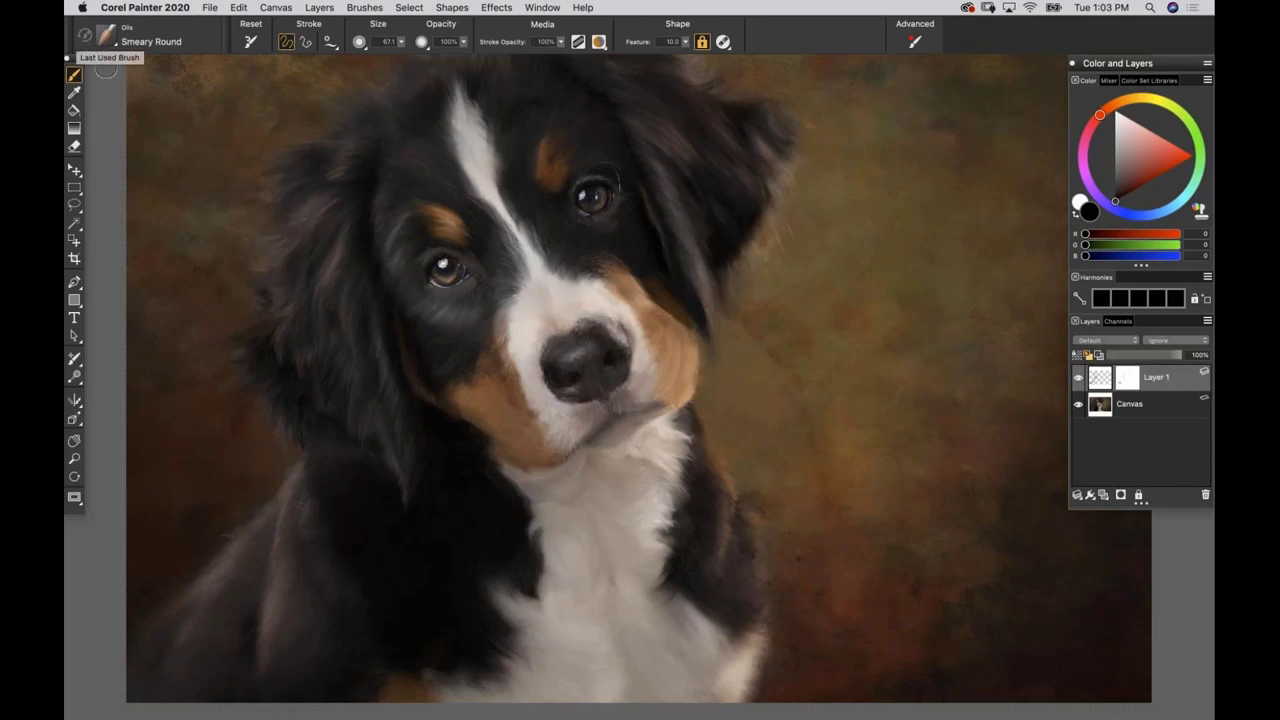
Open the Wacom Tablet settings in the Mac's System Preferences.
click(82, 7)
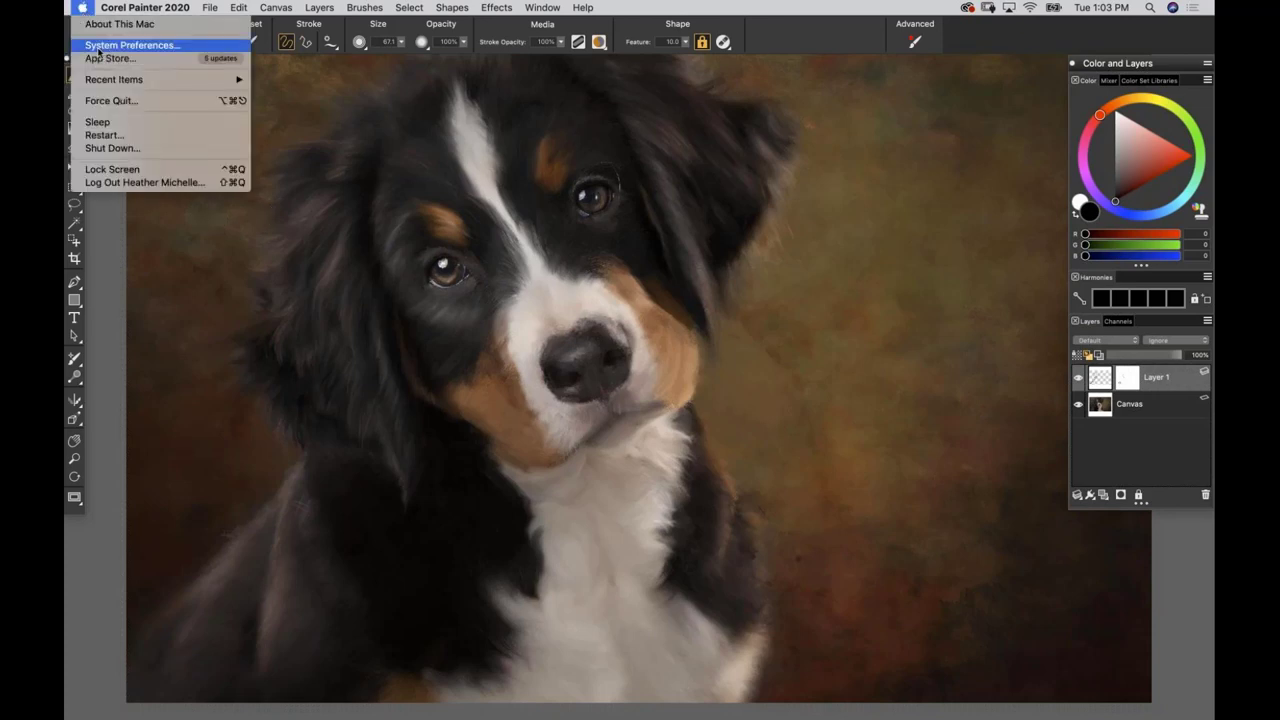
click(96, 48)
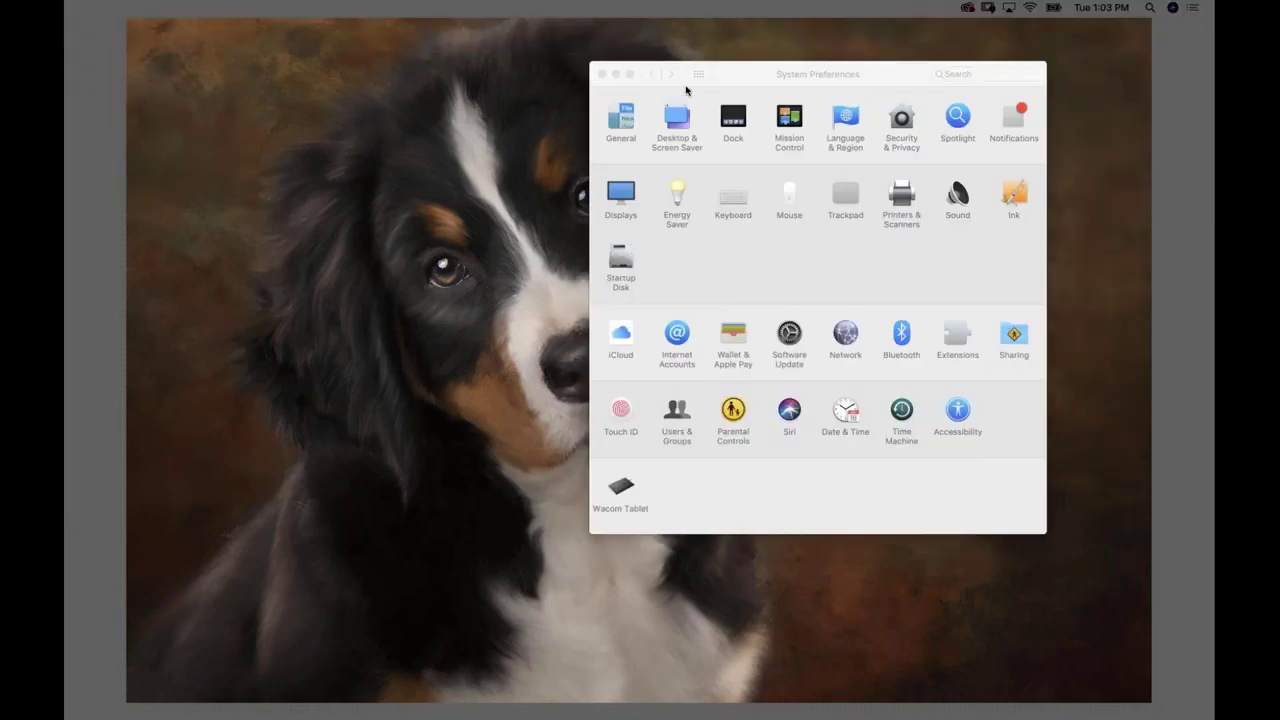
drag(724, 82, 506, 74)
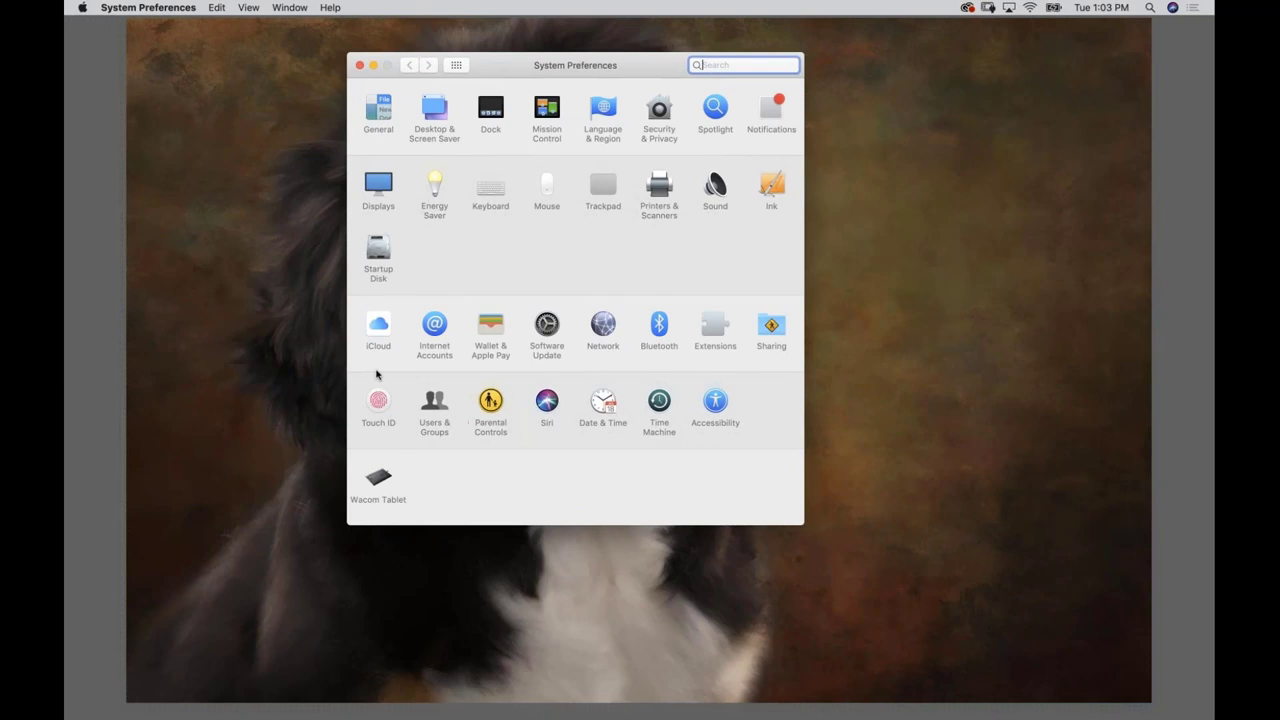
click(379, 479)
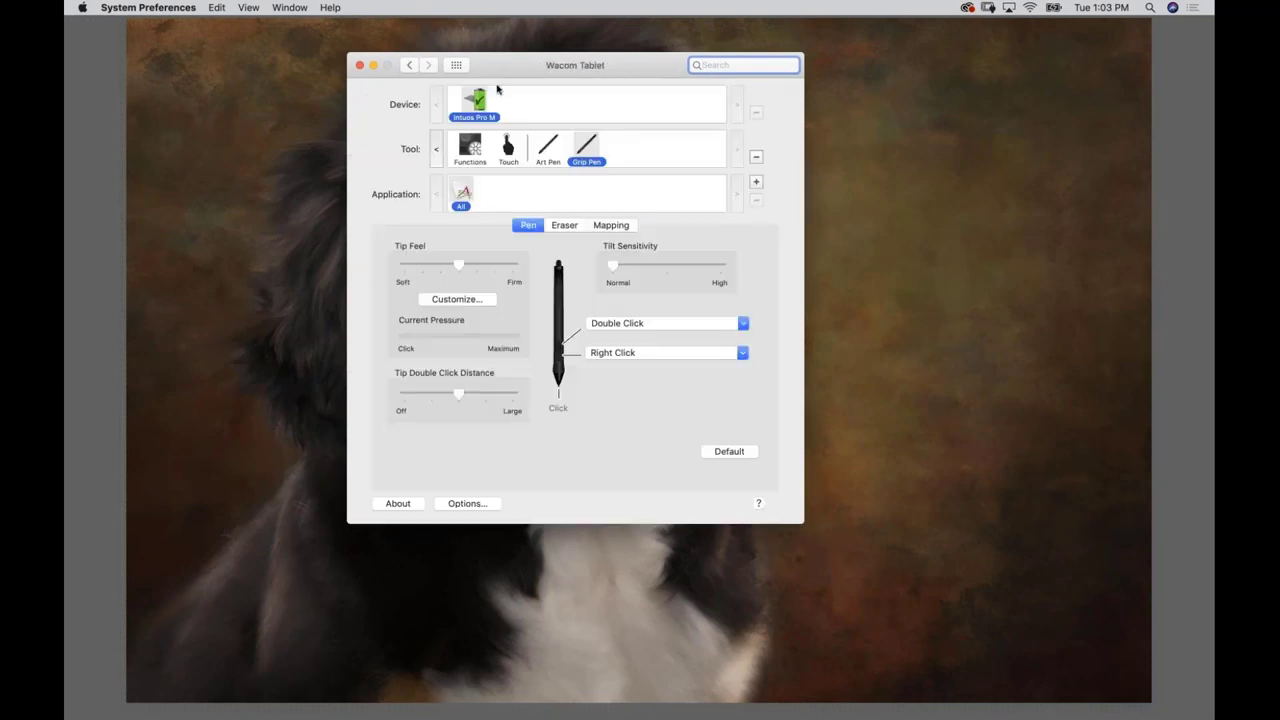
drag(516, 77, 562, 83)
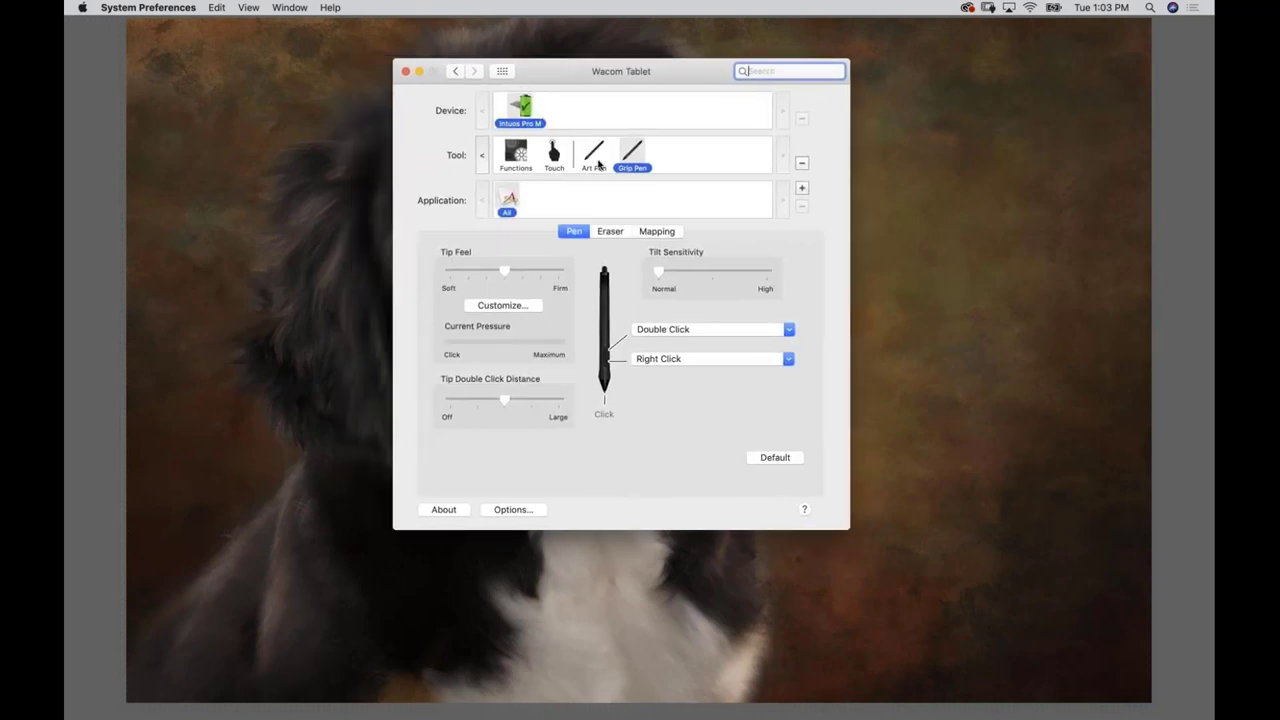
Examine the Grip Pen's tip feel, tilt sensitivity and mapping settings, and close the tablet settings.
click(452, 272)
drag(664, 277, 763, 280)
click(650, 236)
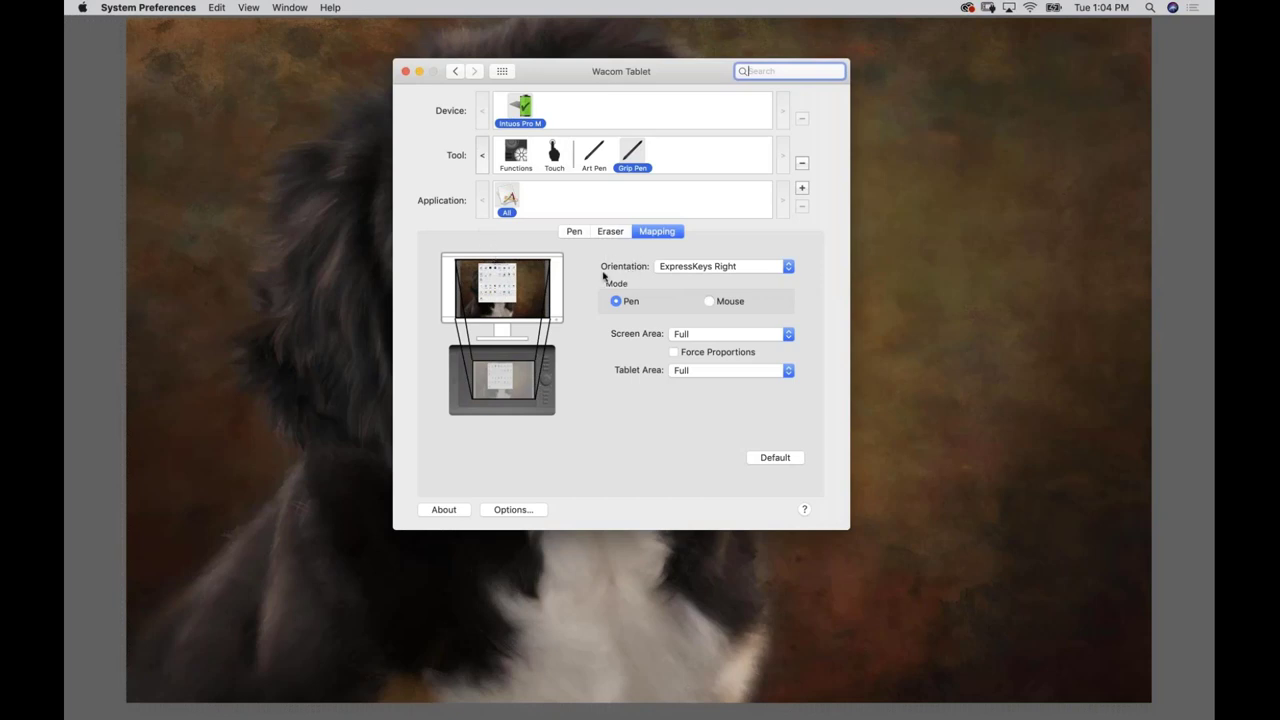
click(405, 71)
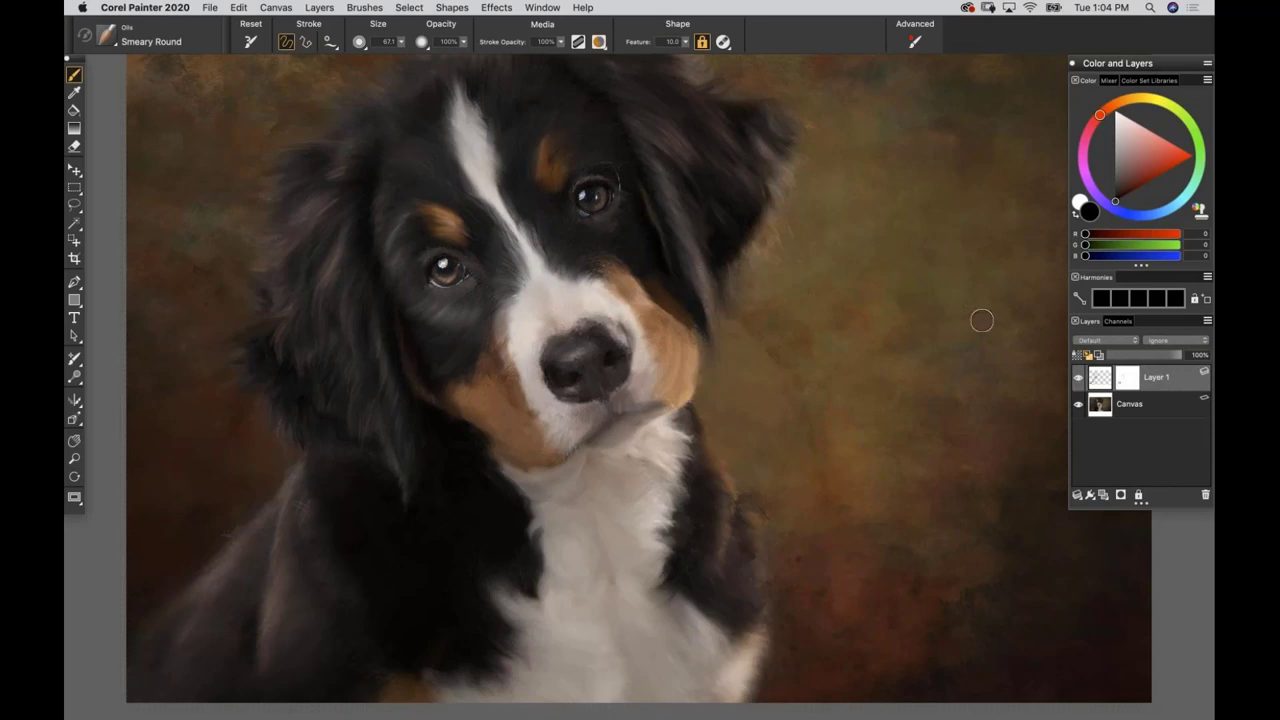
Turn on Tracing Paper over the dog painting and open the General preferences.
key(super+t)
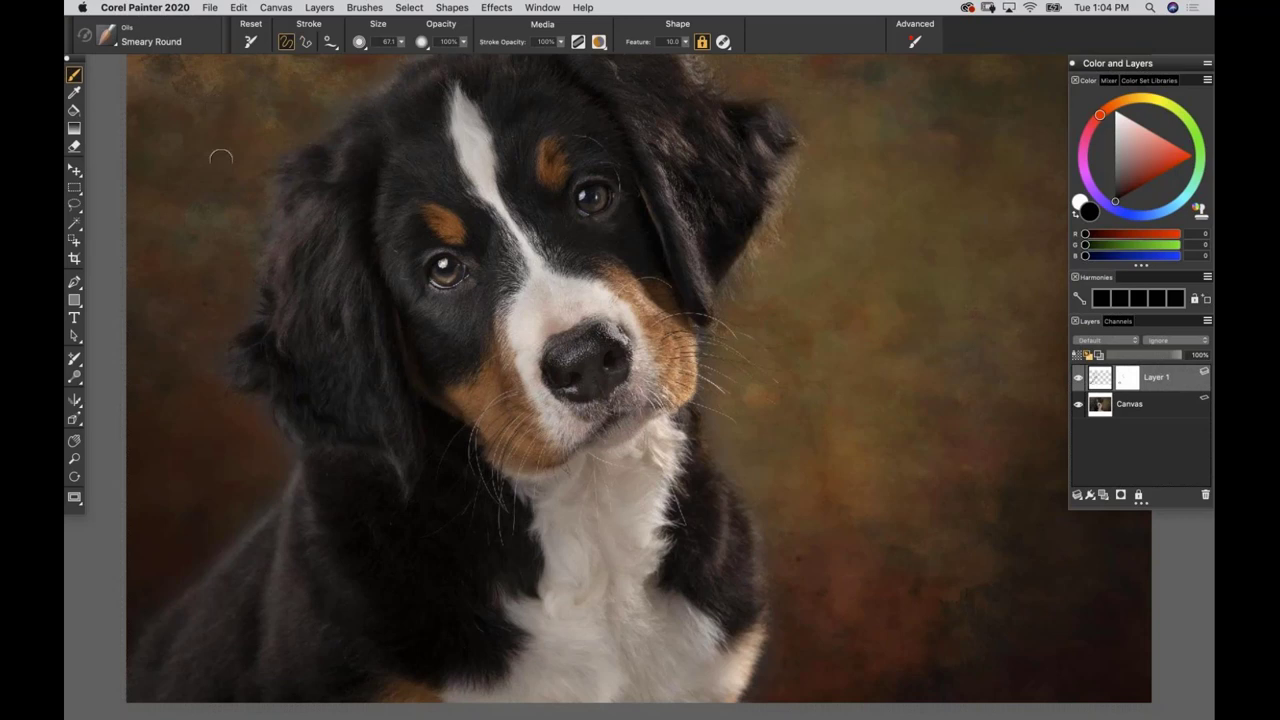
click(150, 10)
mouse_move(157, 50)
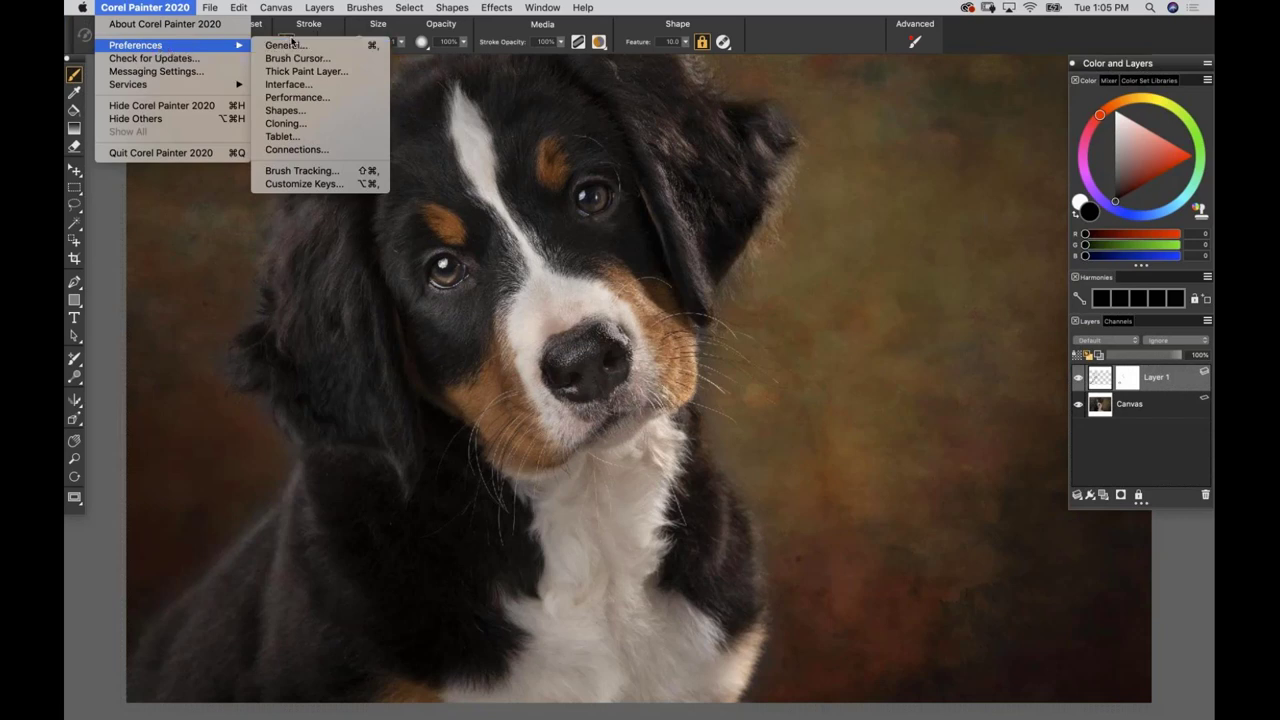
click(401, 189)
drag(435, 94, 373, 100)
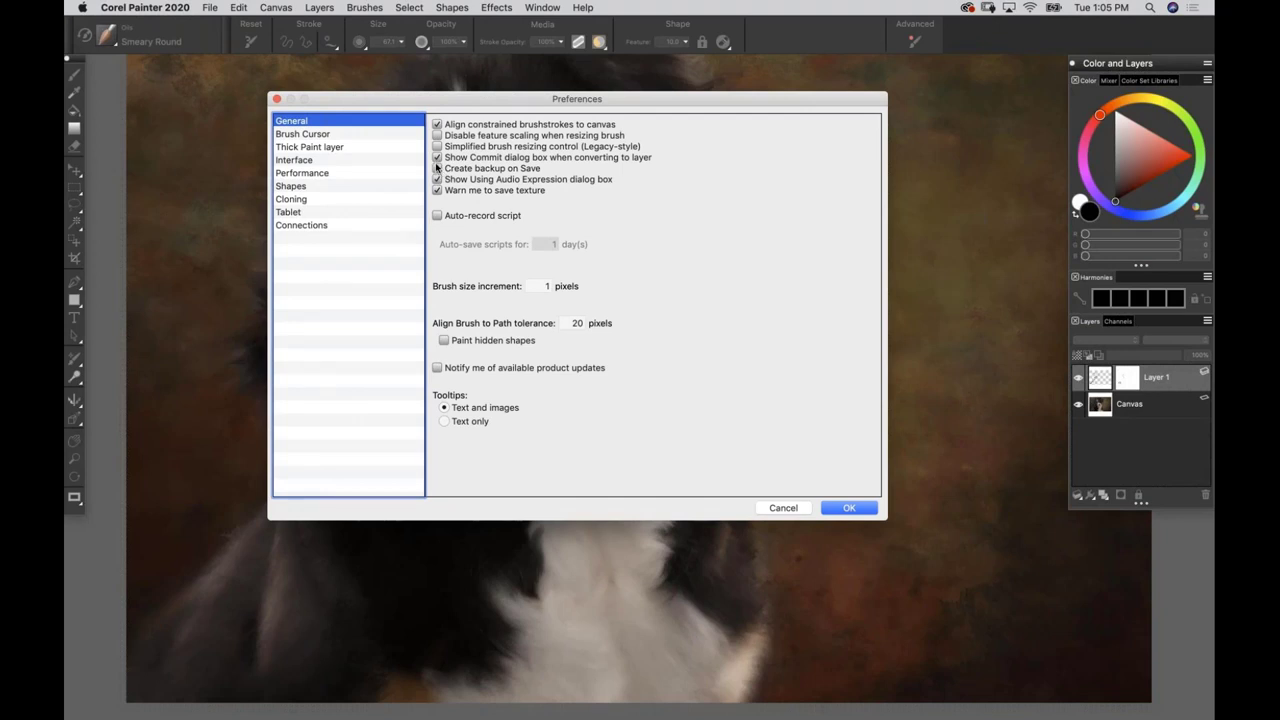
Examine the Brush Cursor preferences and the available cursor types.
click(325, 136)
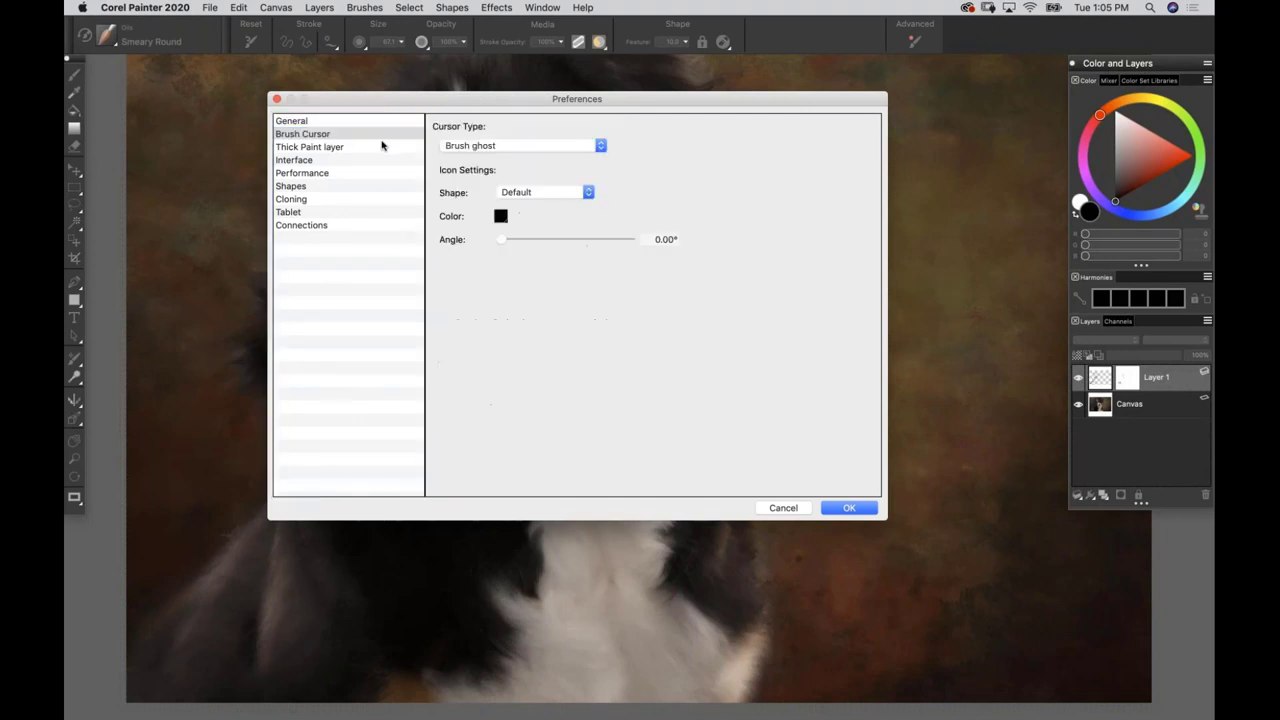
click(490, 148)
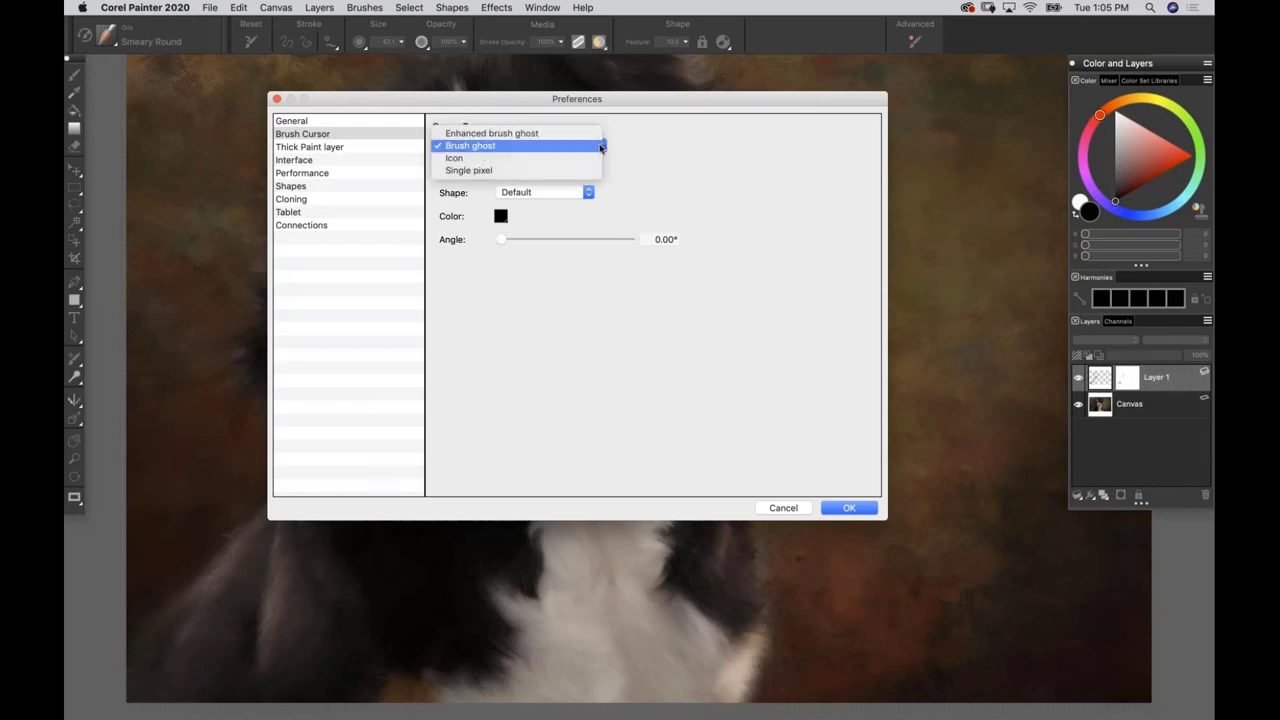
click(671, 138)
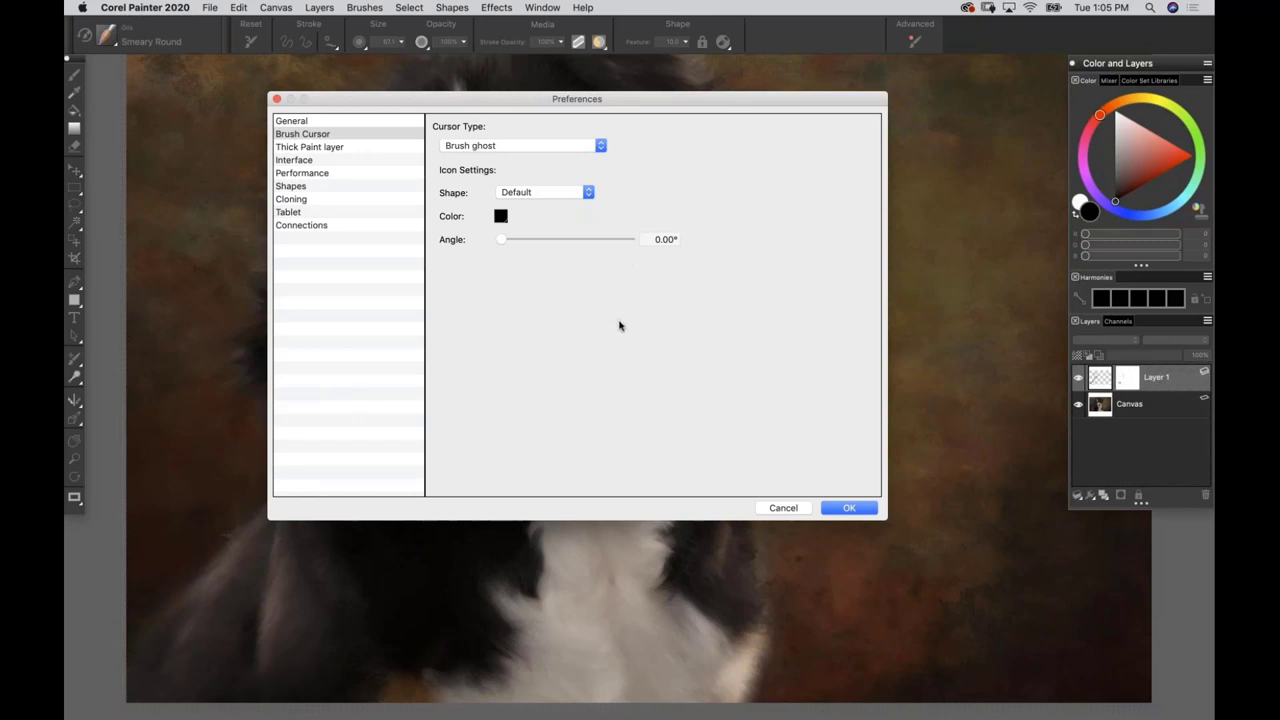
Examine the Interface and Performance preferences, including the available scratch drives.
click(323, 162)
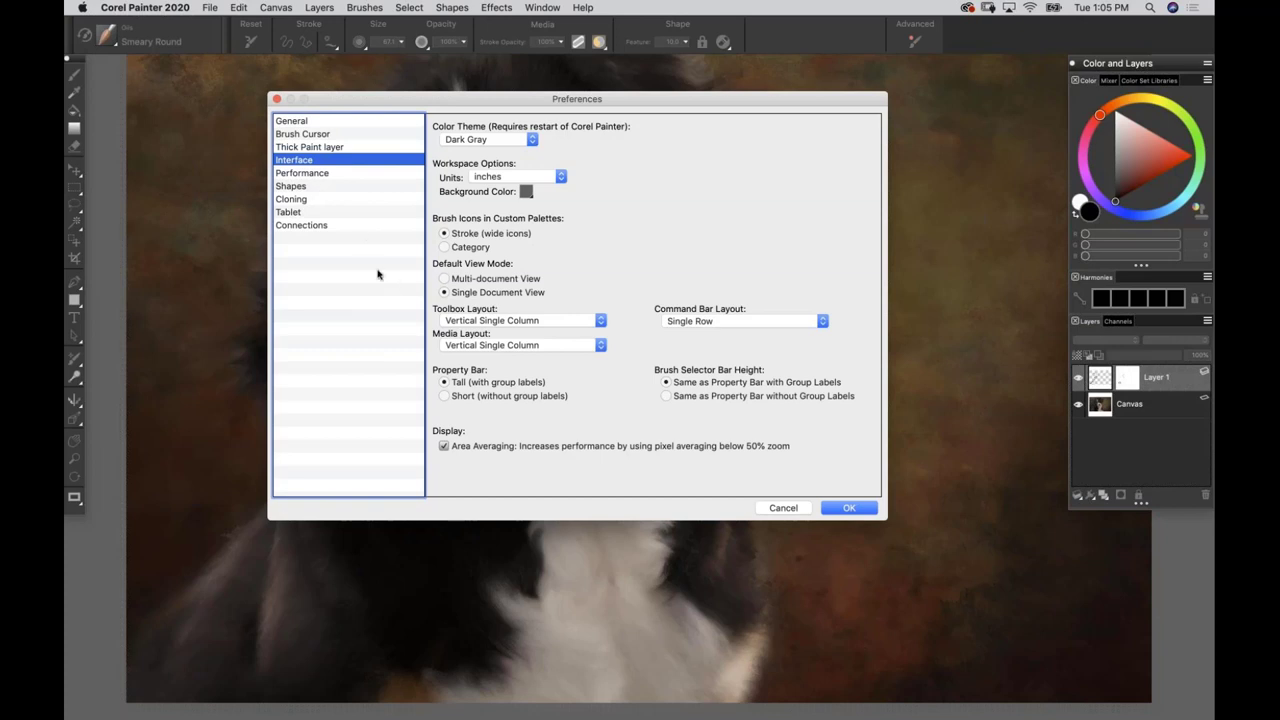
click(444, 451)
click(333, 175)
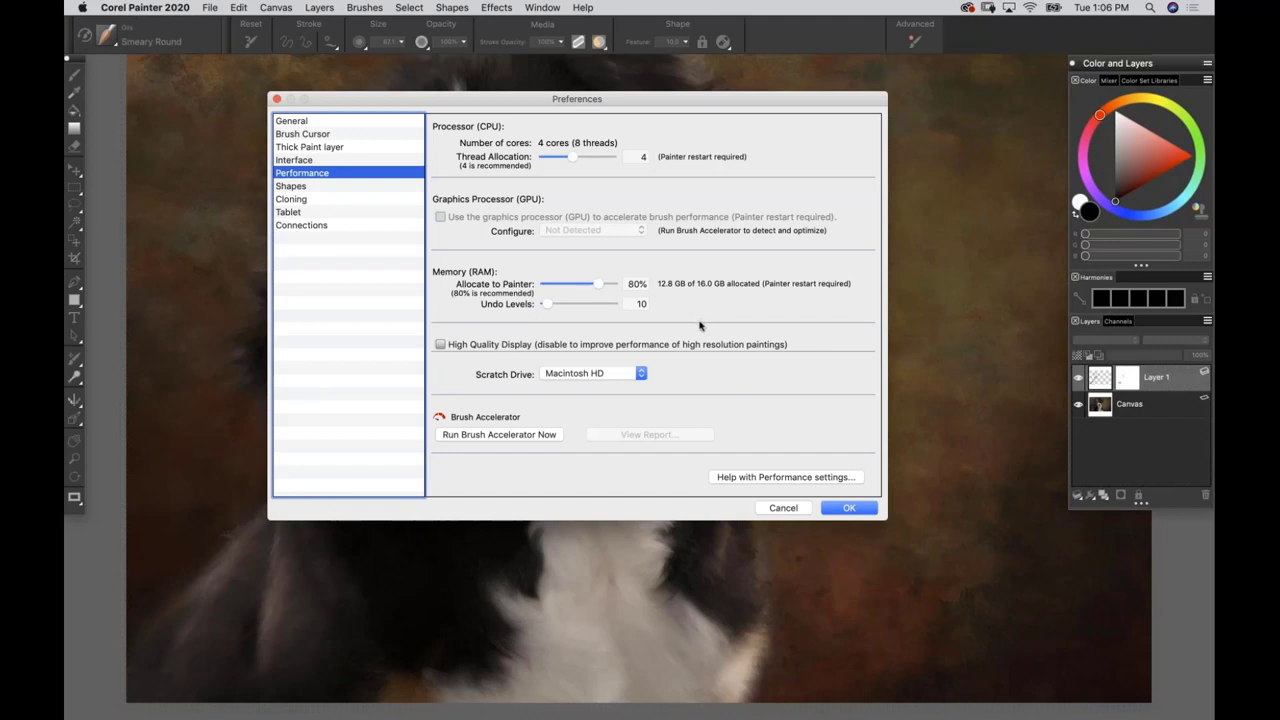
click(546, 376)
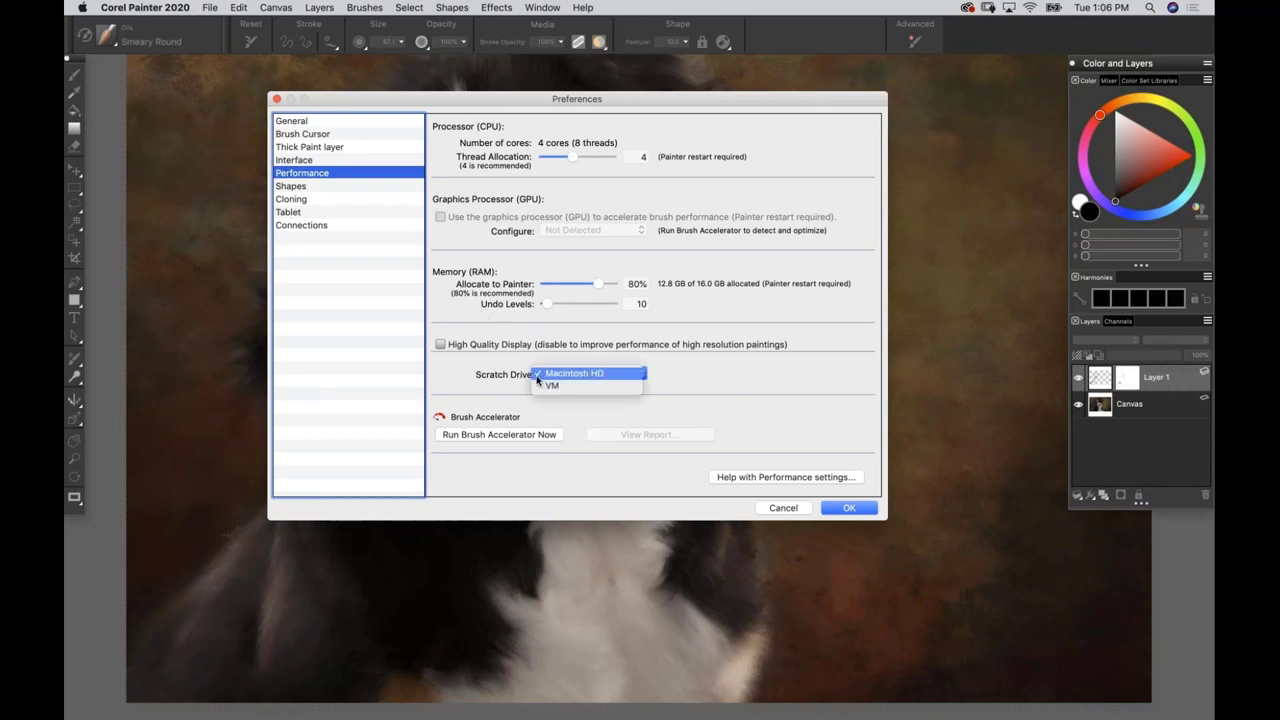
click(468, 375)
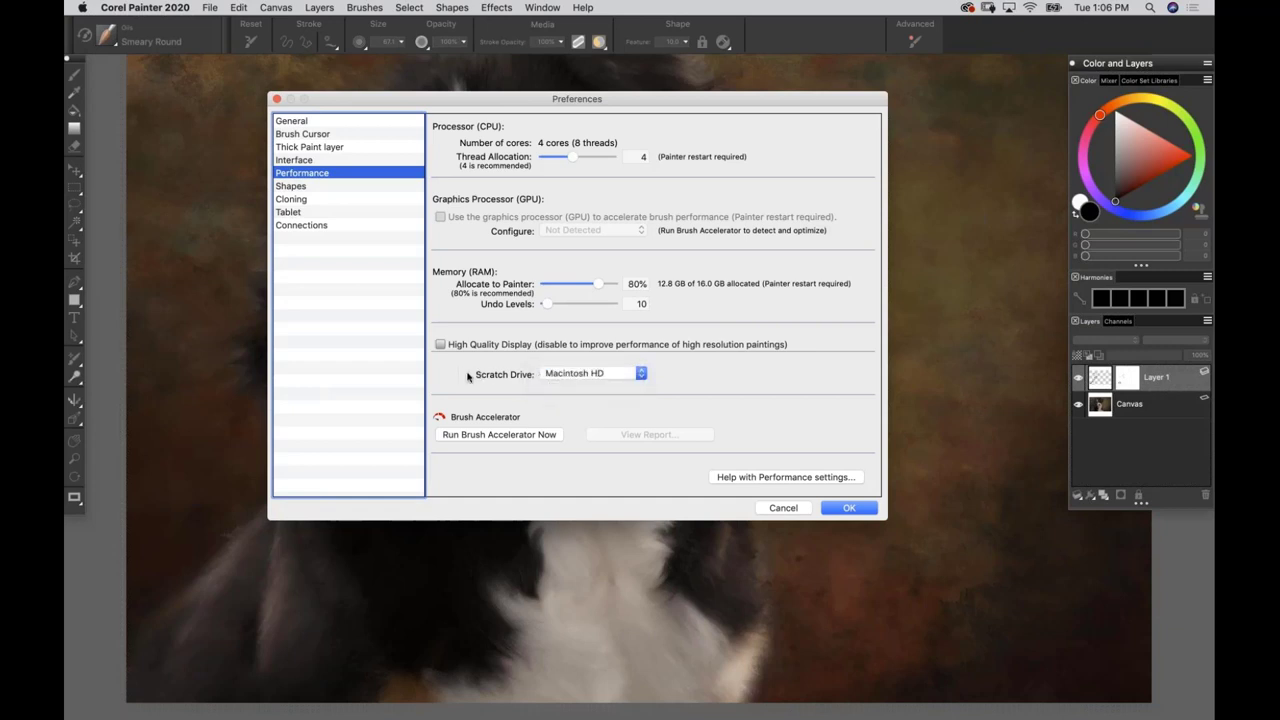
Review the Cloning, Tablet and Connections preferences and accept the preferences.
click(310, 200)
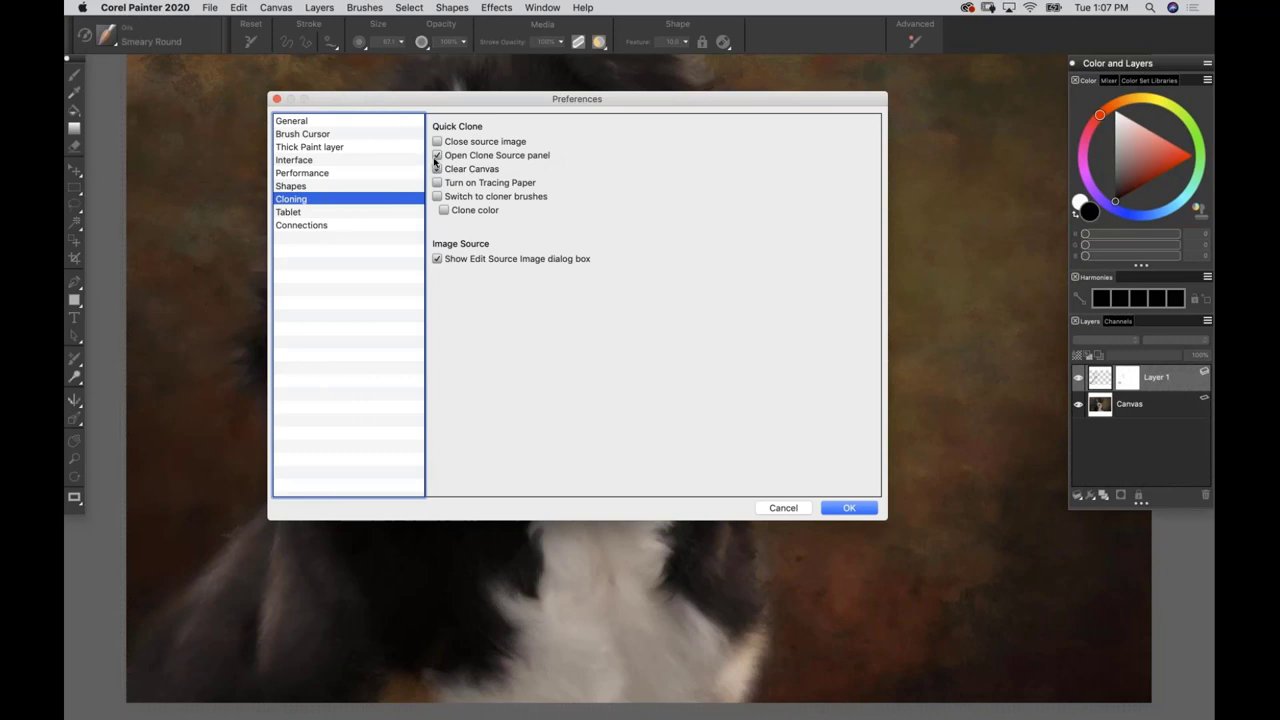
click(437, 156)
click(336, 213)
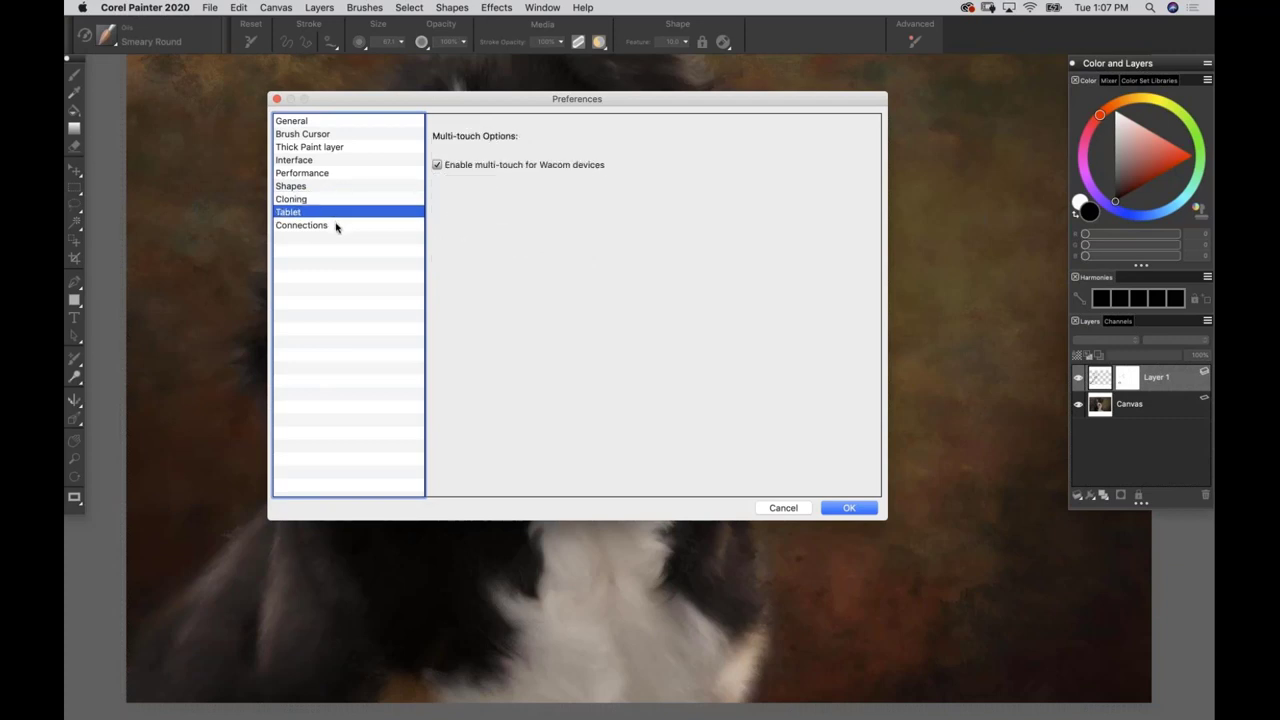
click(338, 227)
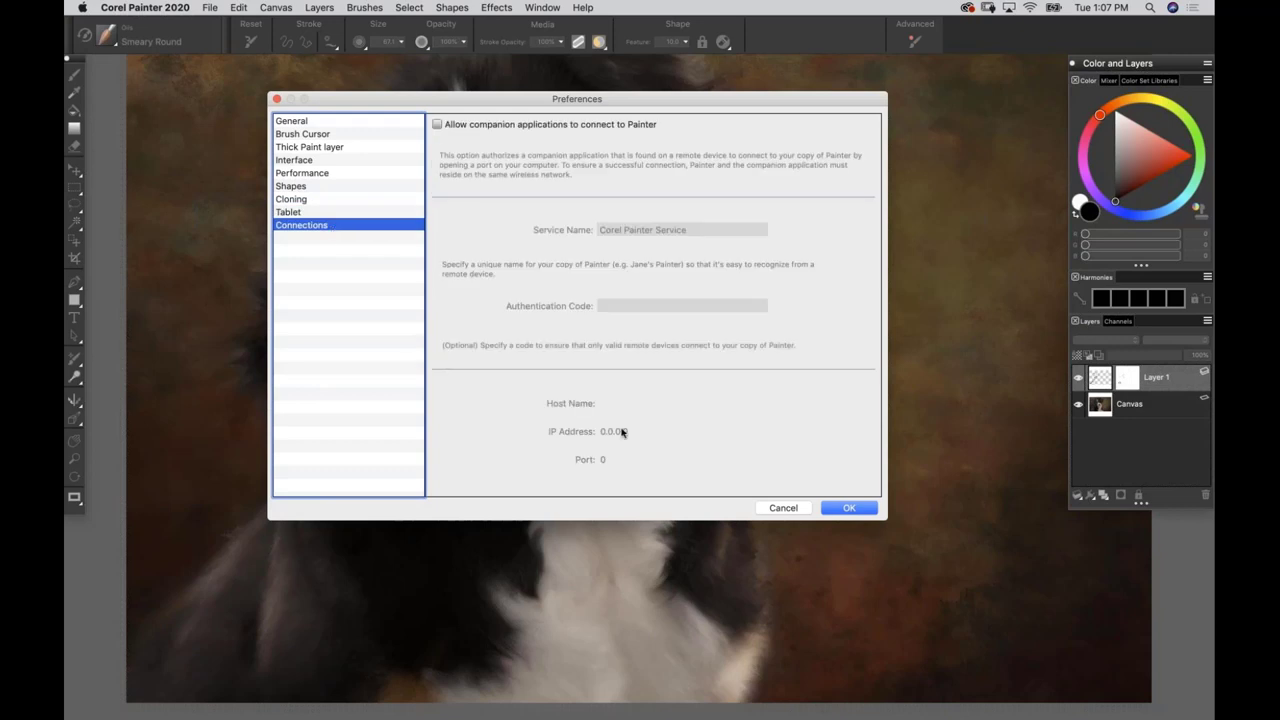
click(829, 511)
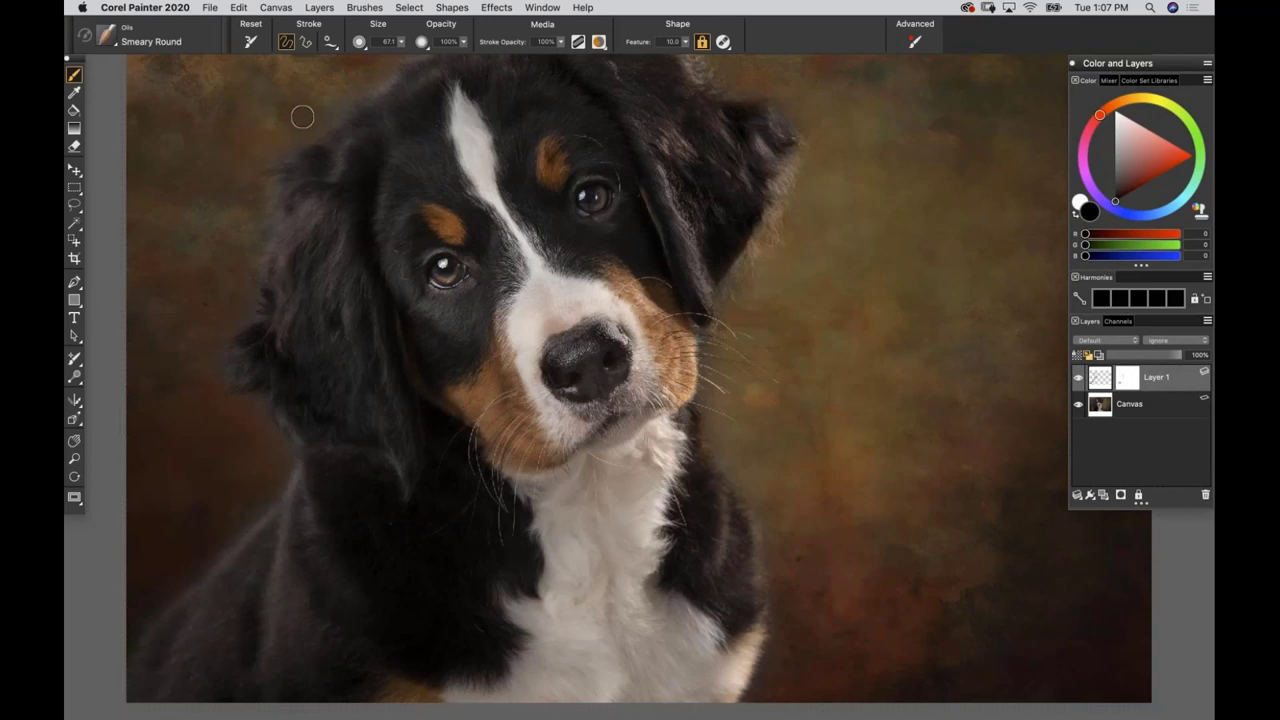
Set the default RGB profile to Adobe RGB (1998) in the color management settings.
click(274, 8)
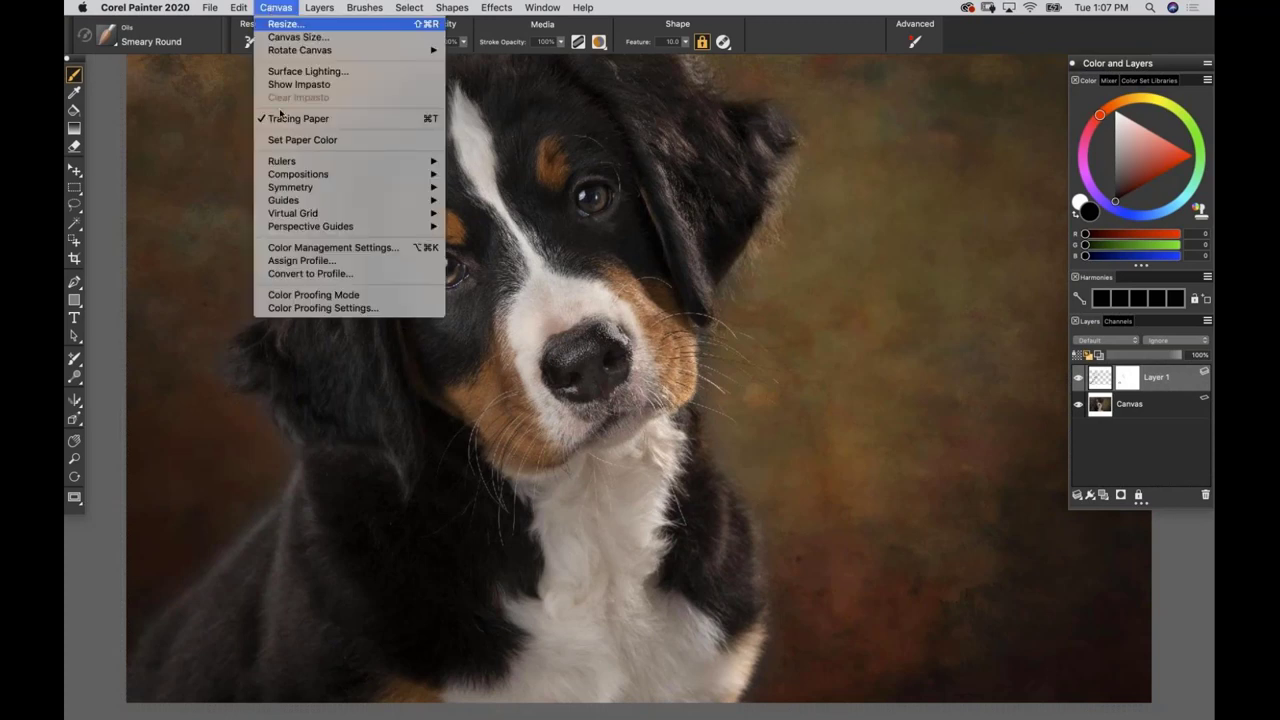
click(317, 249)
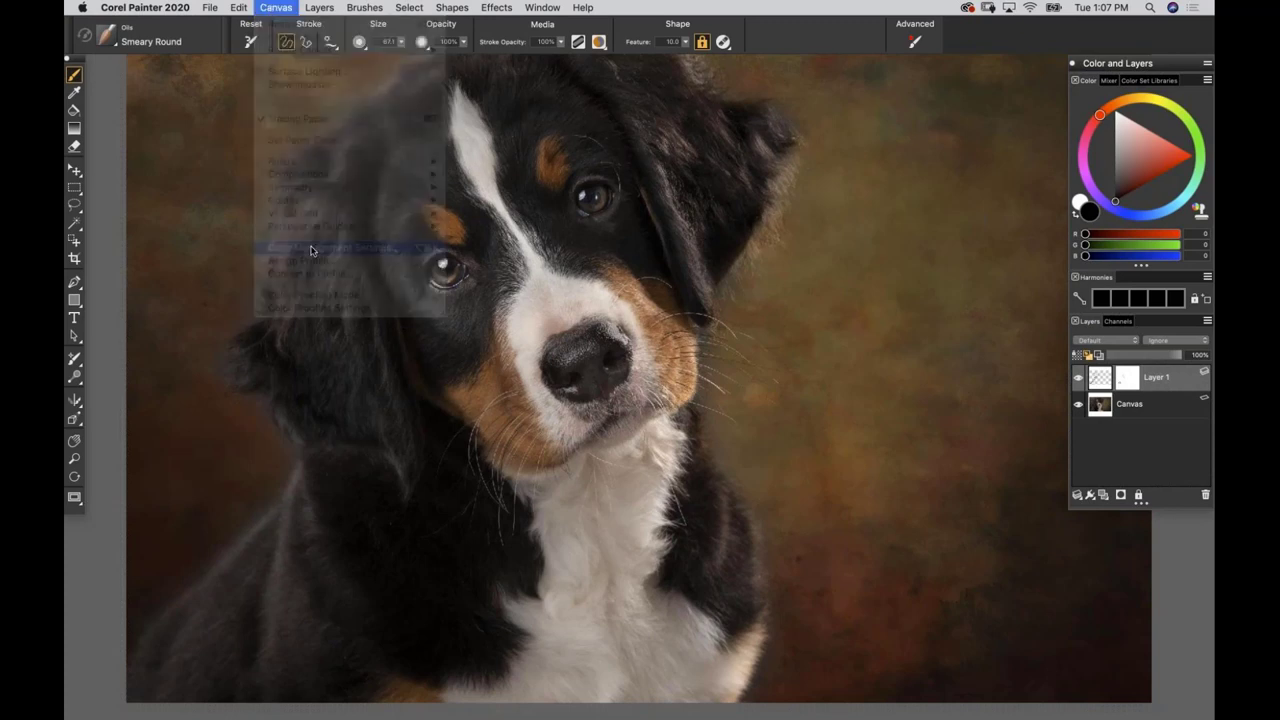
drag(538, 130, 517, 134)
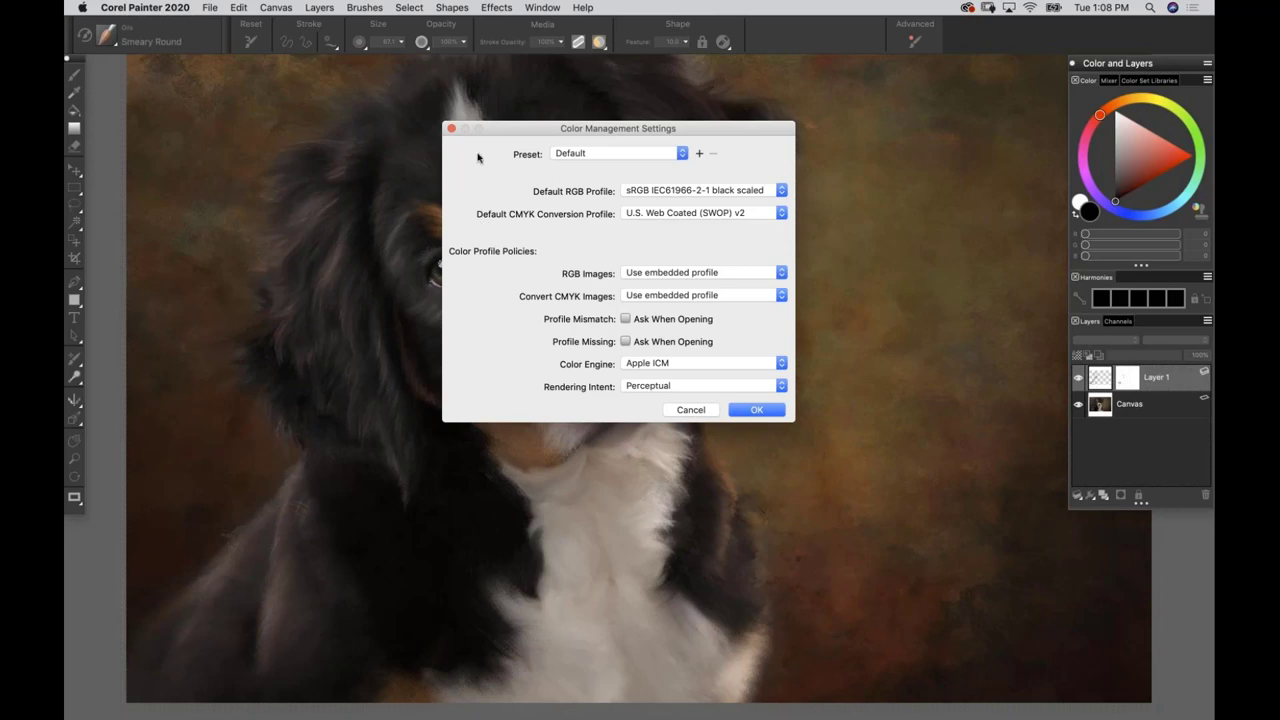
drag(503, 129, 507, 132)
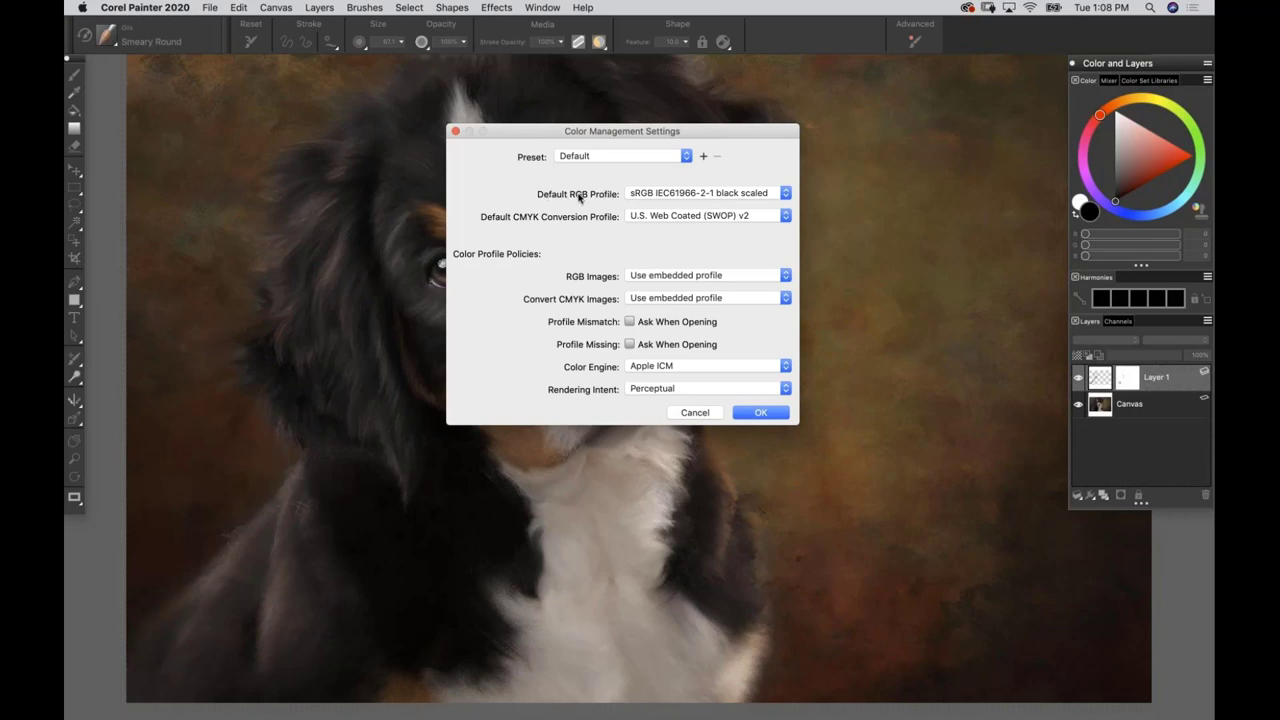
click(644, 194)
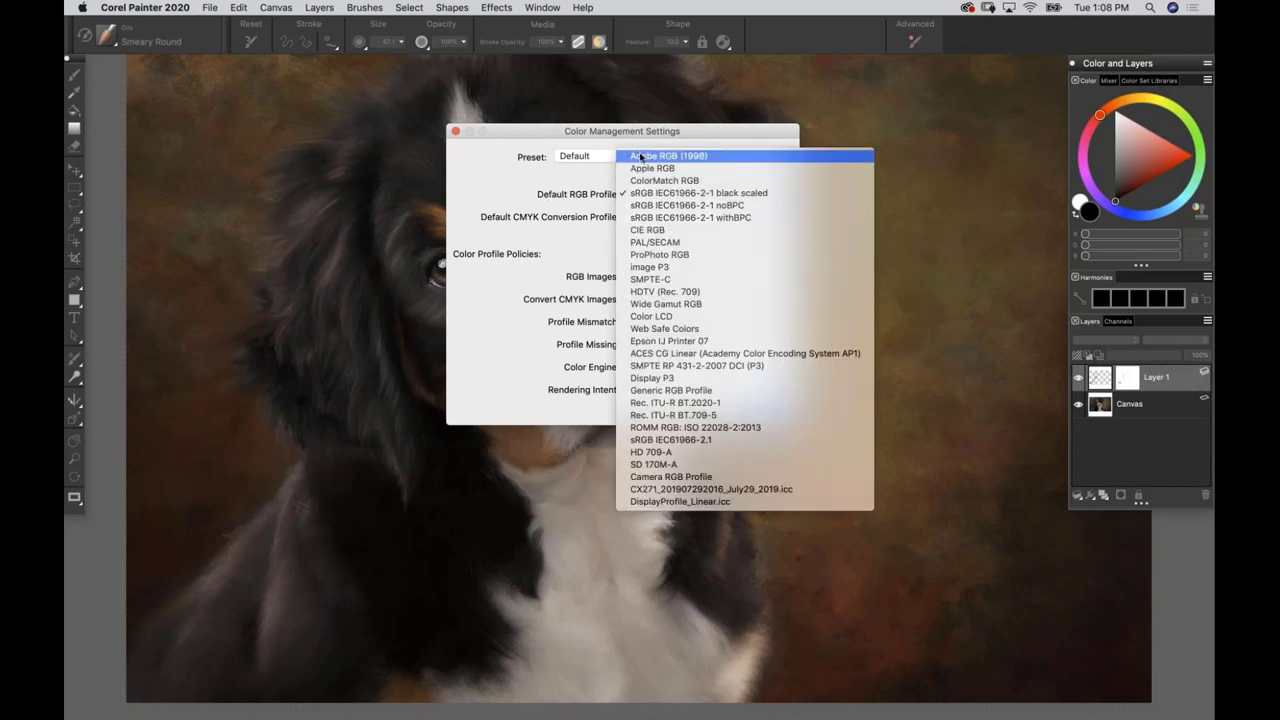
click(627, 146)
click(627, 196)
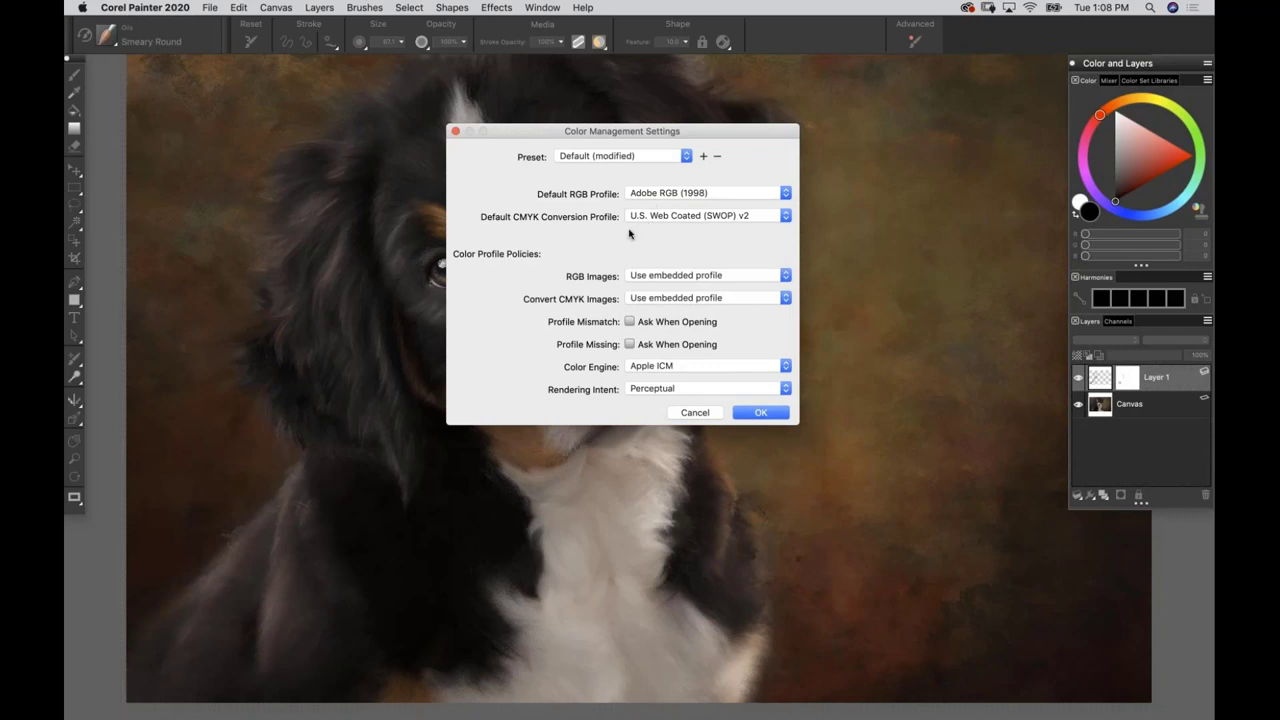
Enable Ask When Opening for mismatched and missing profiles, and save the settings as a preset named "Adobe RGB".
click(629, 322)
click(629, 344)
click(702, 156)
text(Adobe RGB)
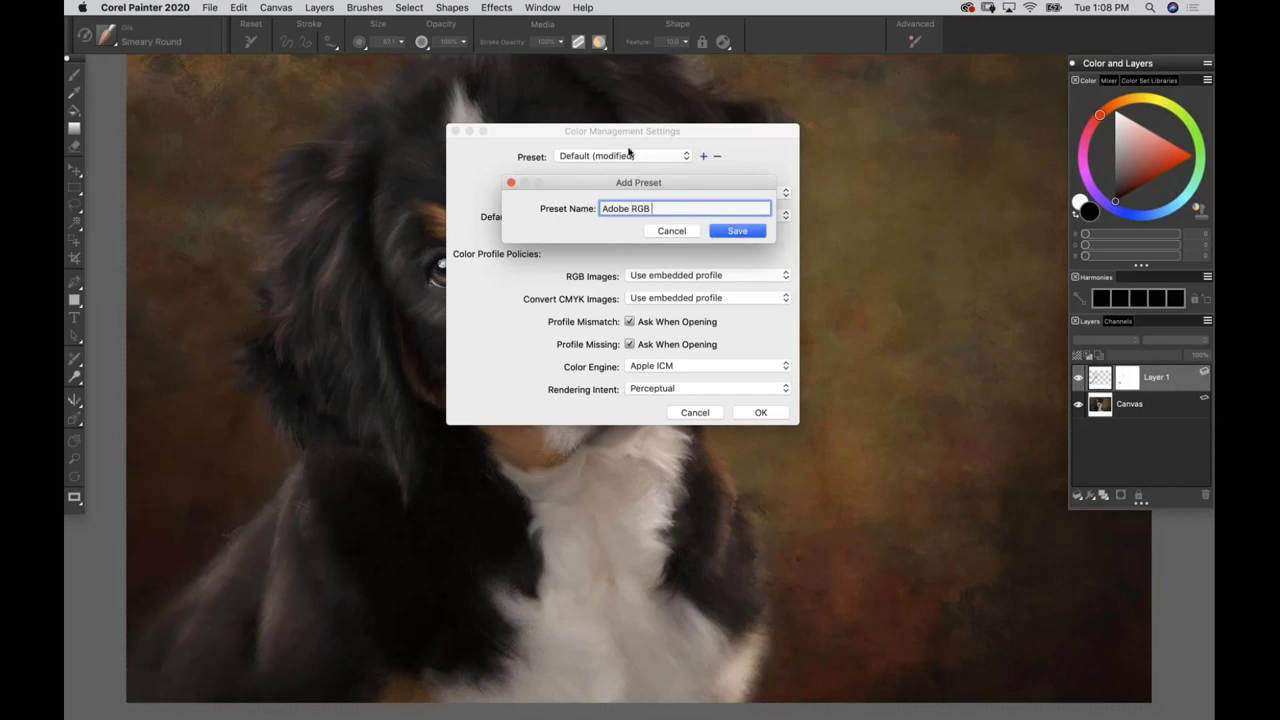
click(727, 237)
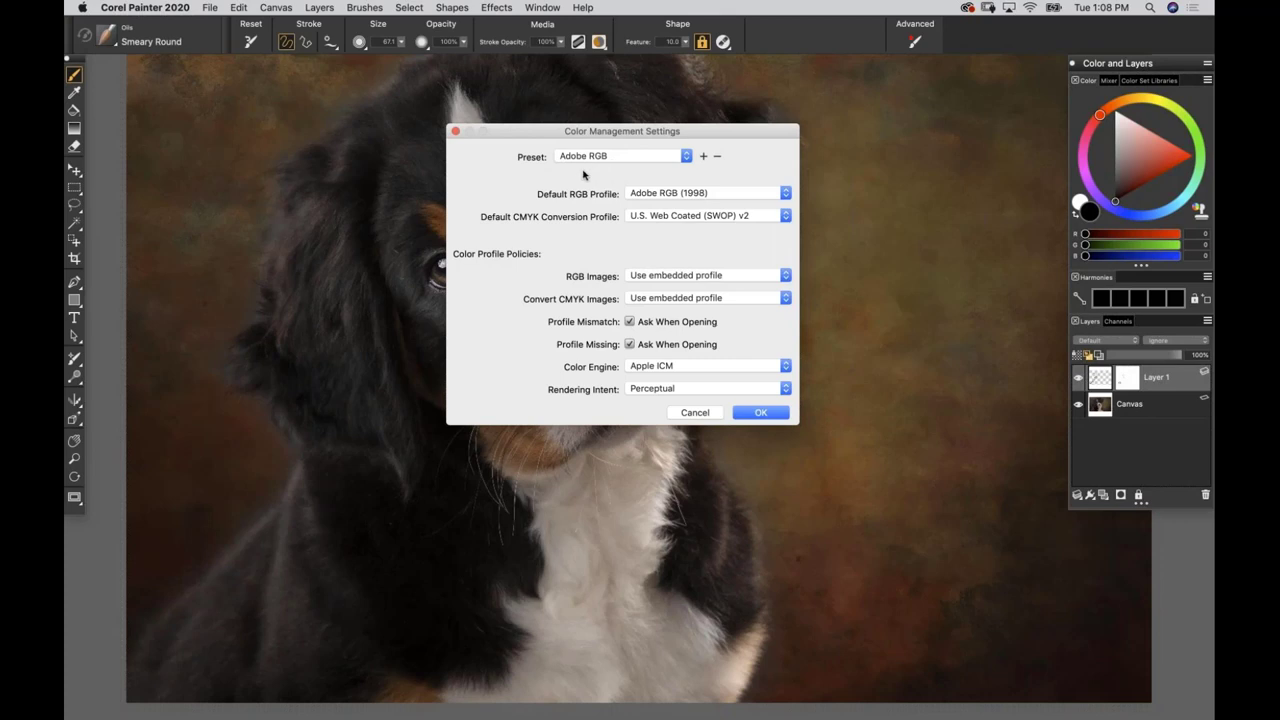
click(581, 158)
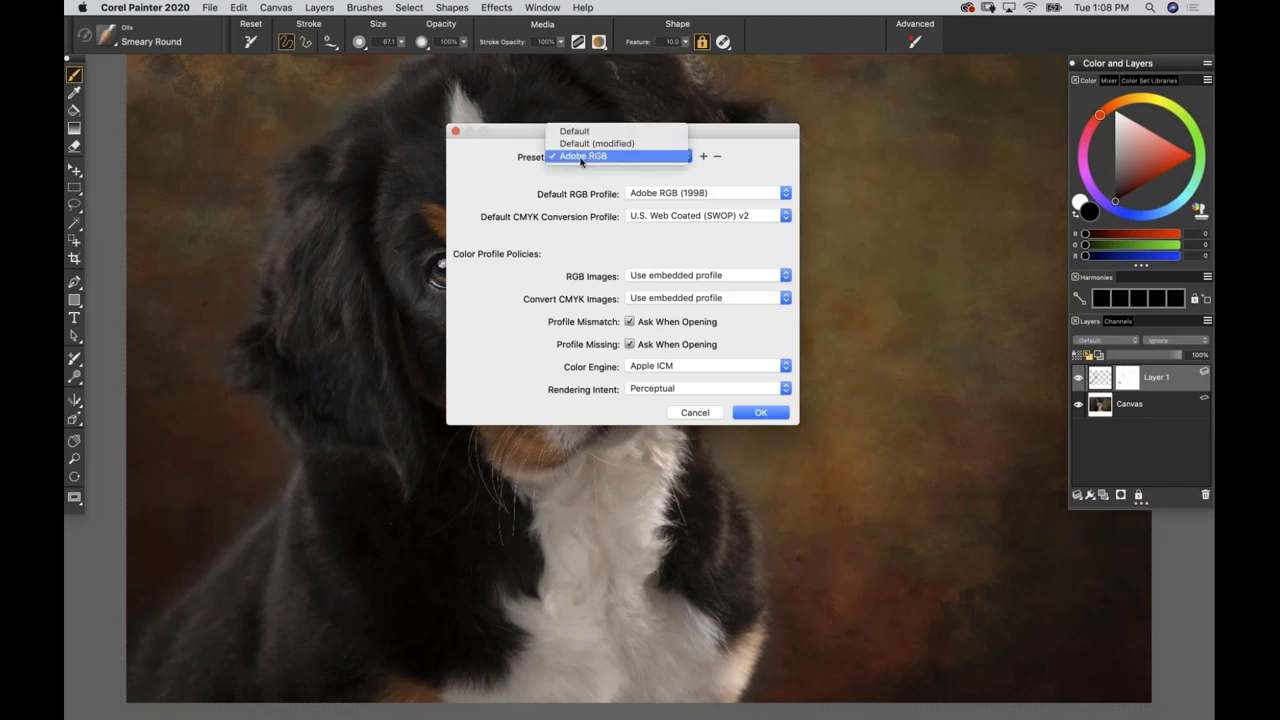
click(581, 157)
Set the default RGB profile to sRGB IEC61966-2.1 and save the settings as a preset named "sRGB".
click(635, 193)
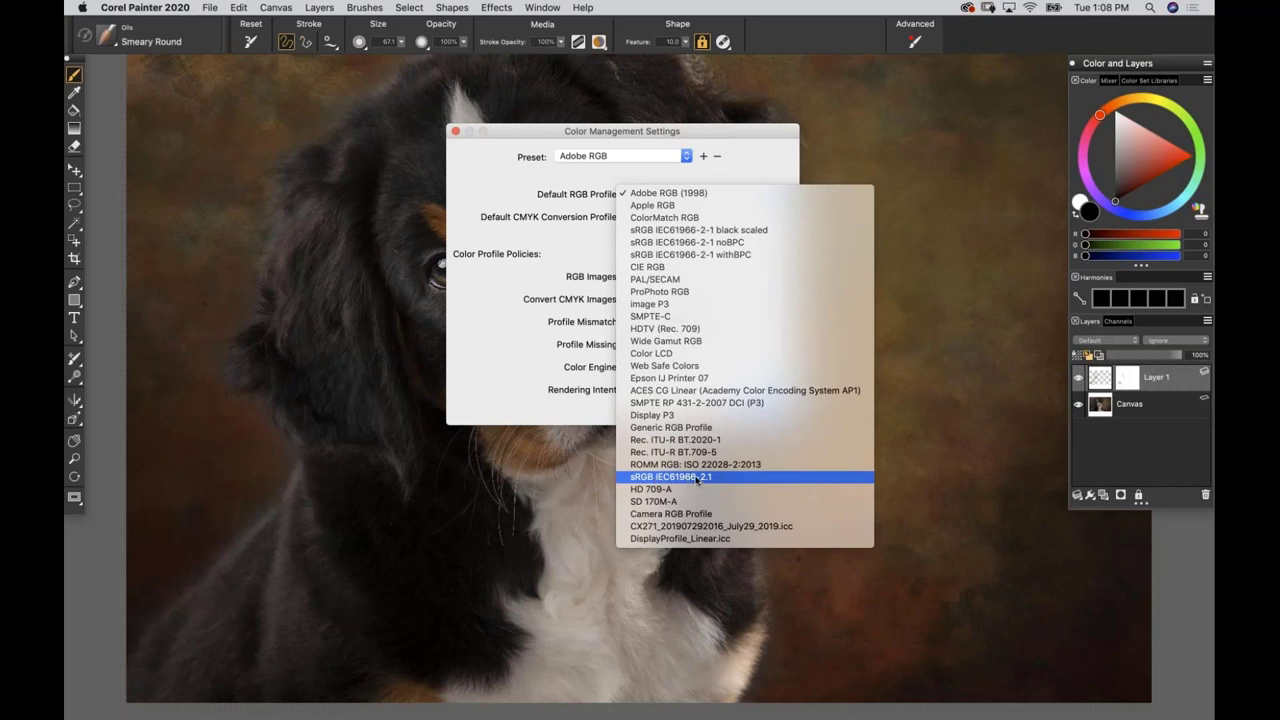
click(697, 479)
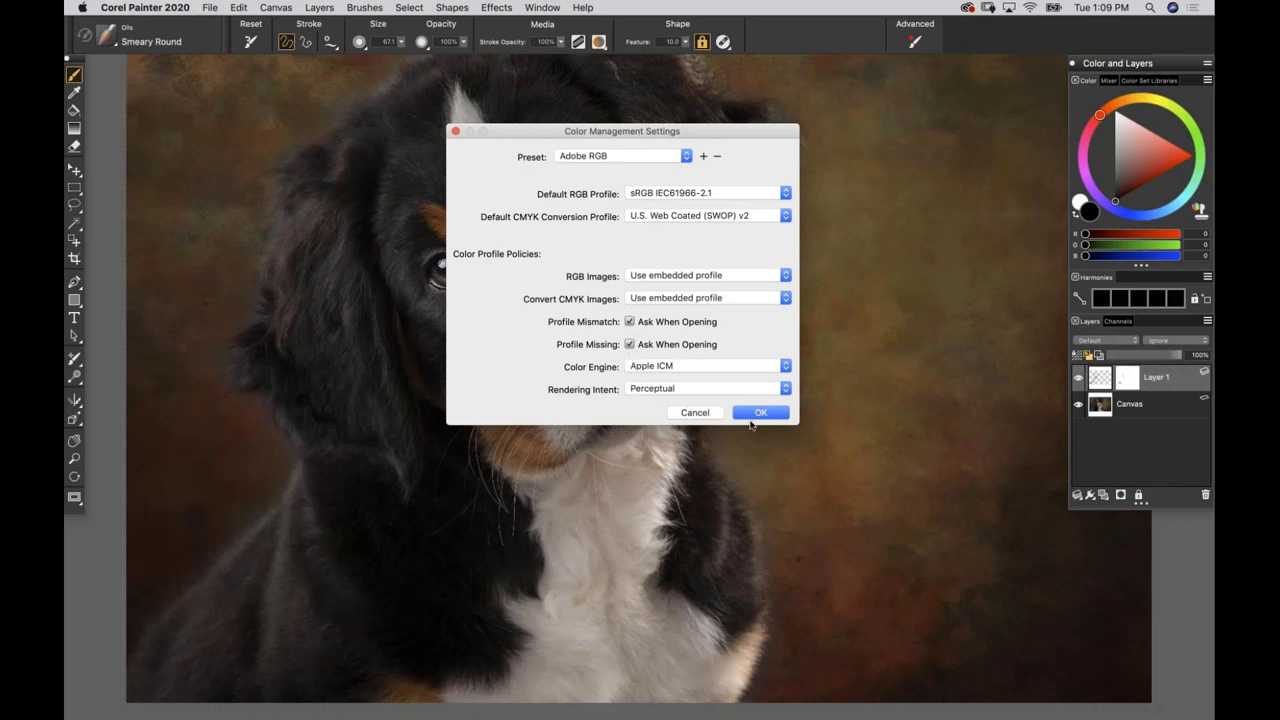
click(704, 154)
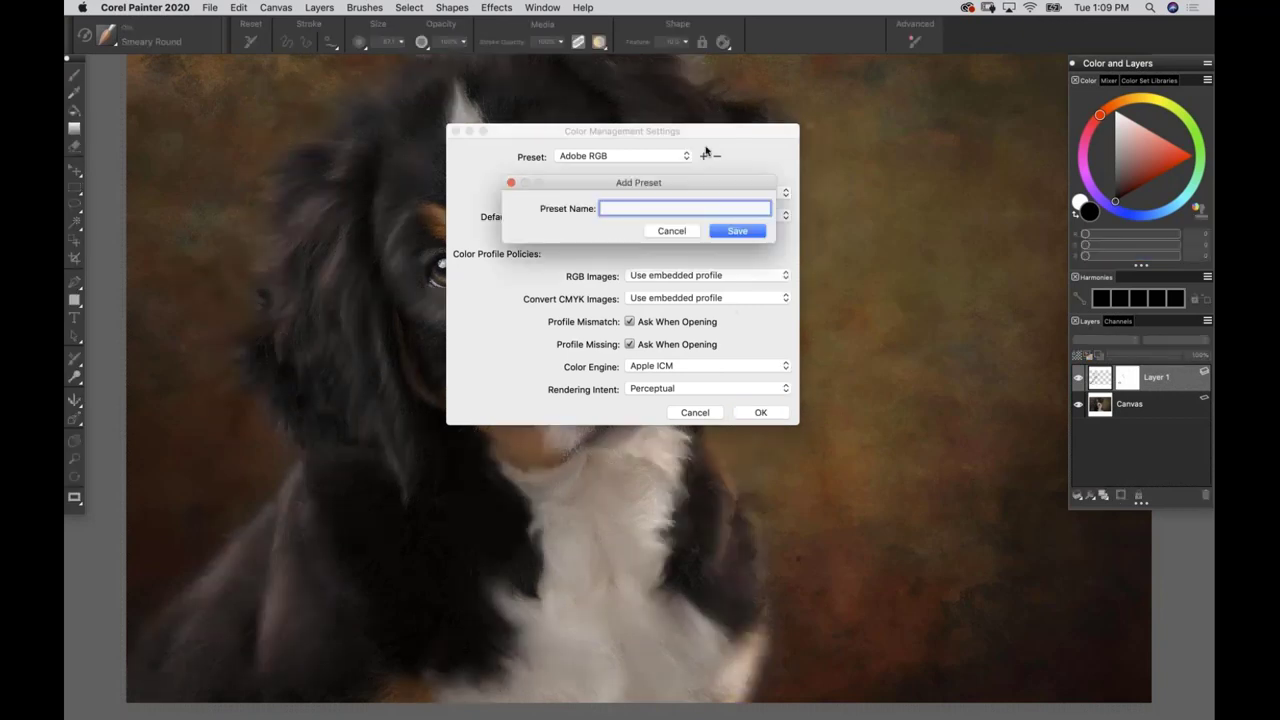
text(sRGB)
key(Return)
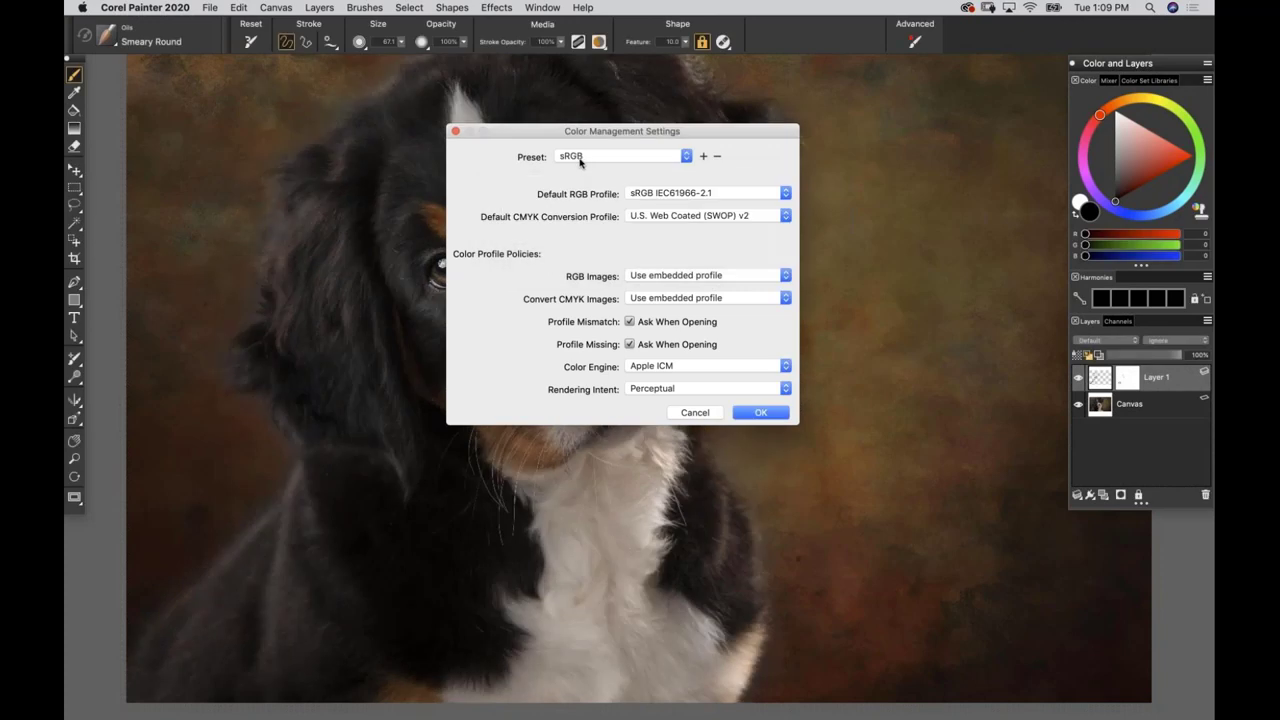
Select the "Adobe RGB" color management preset and accept the color management settings.
click(579, 157)
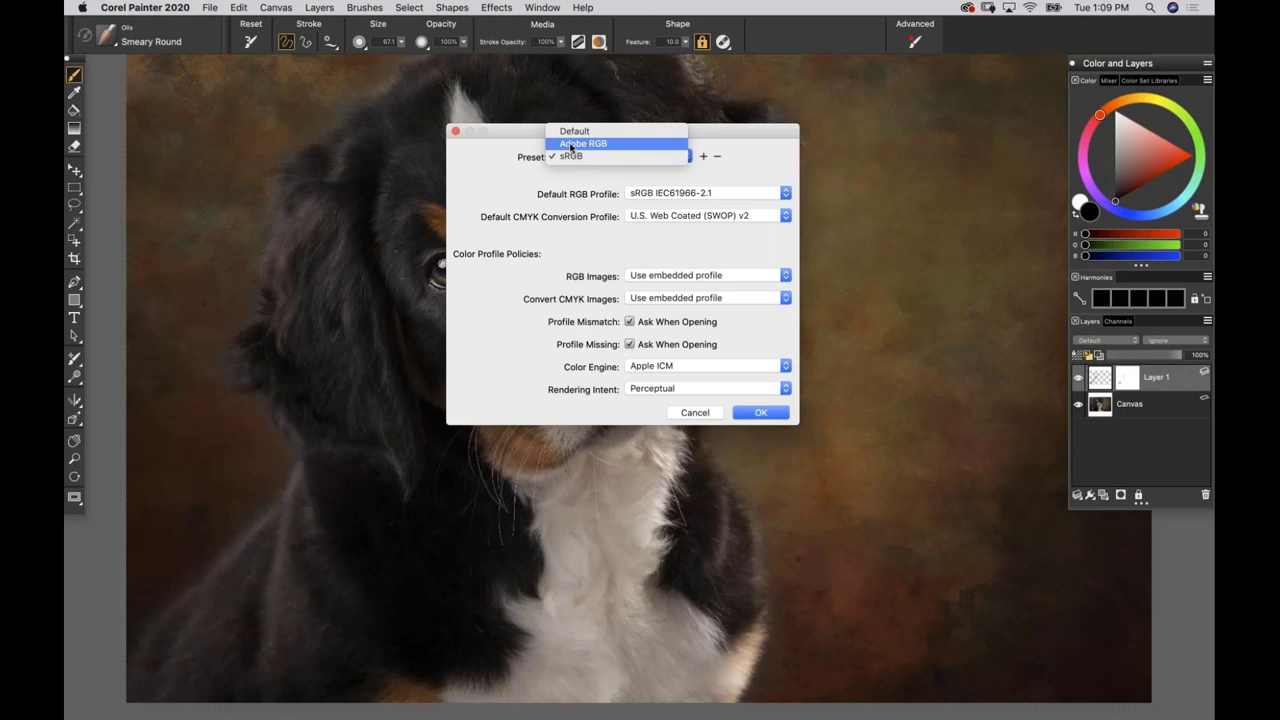
click(571, 145)
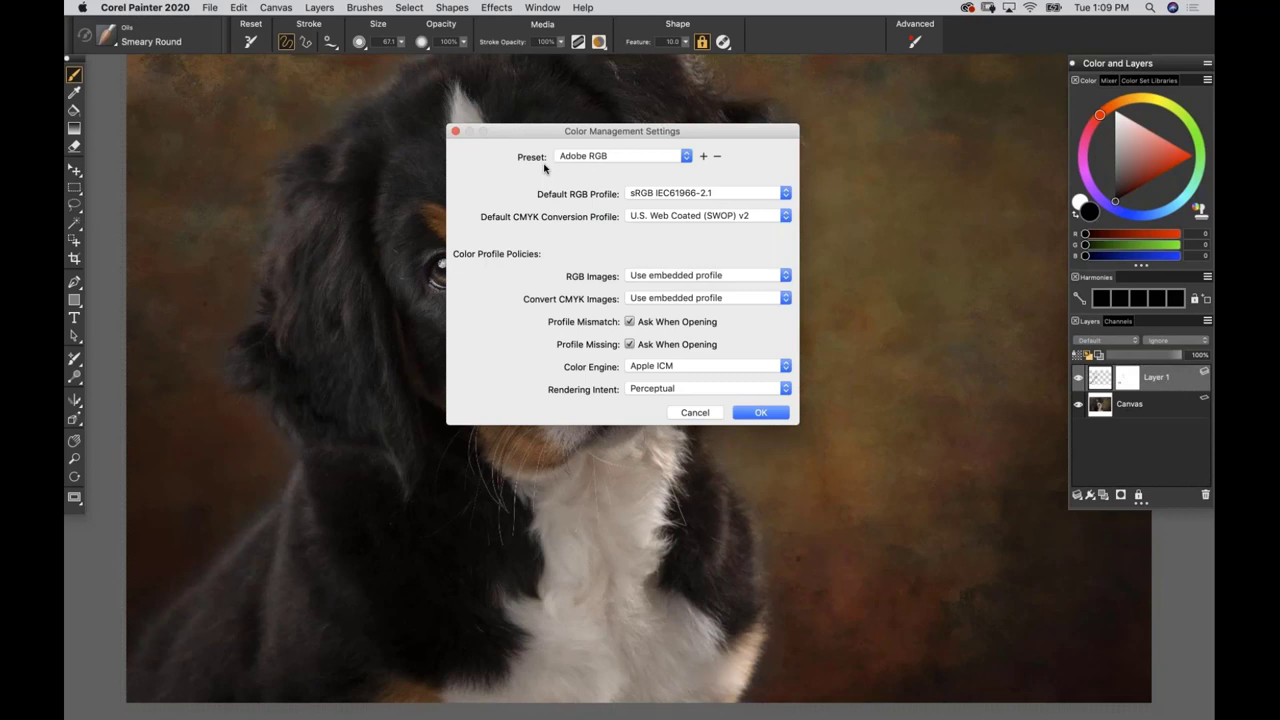
click(766, 412)
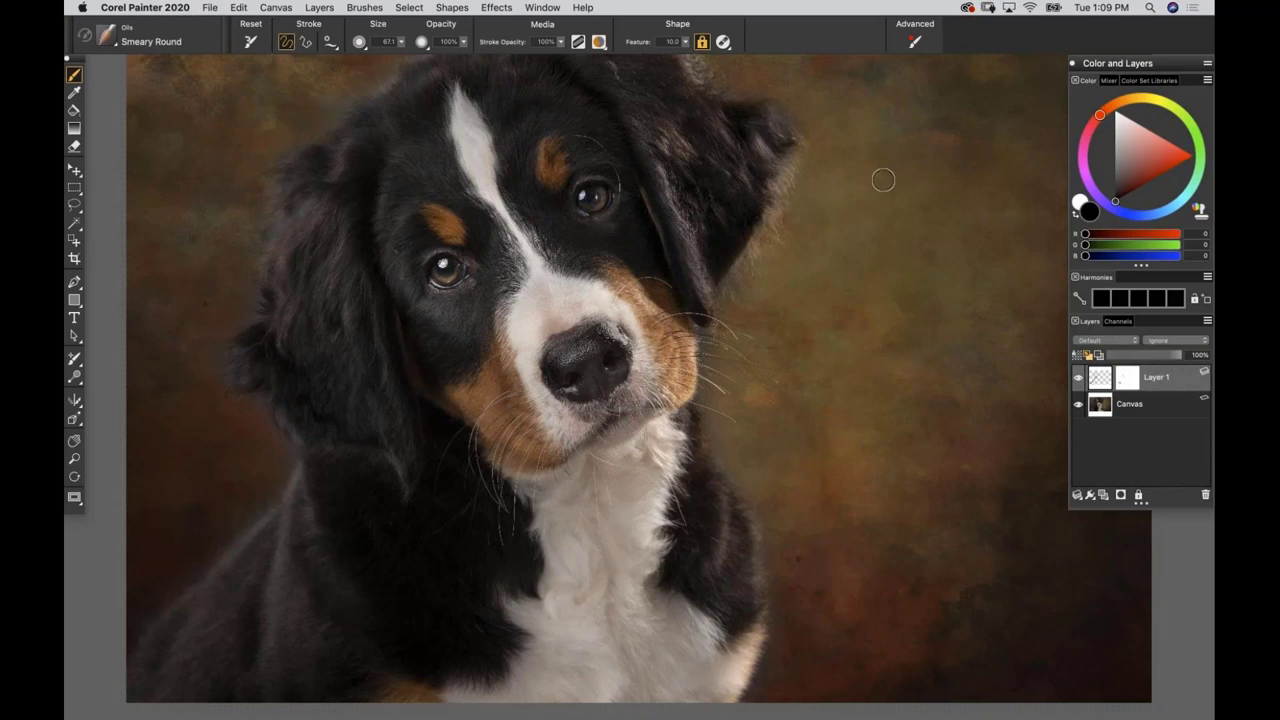
click(541, 8)
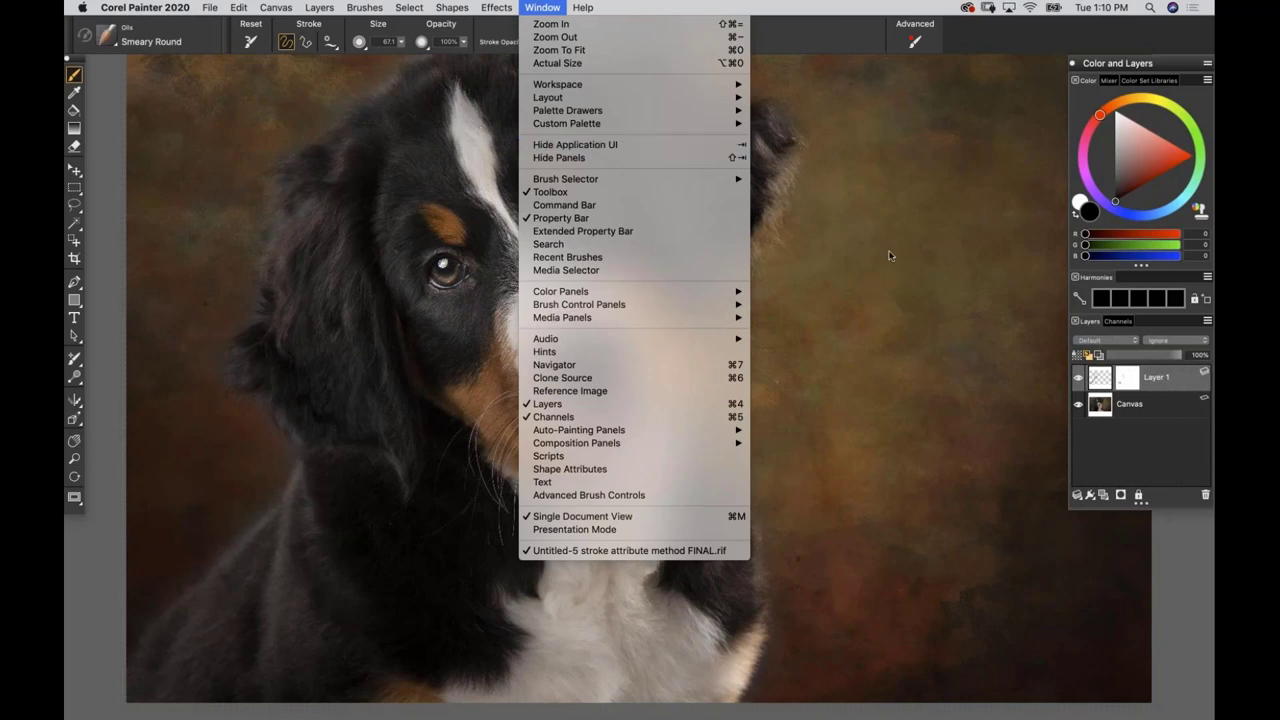
click(1000, 142)
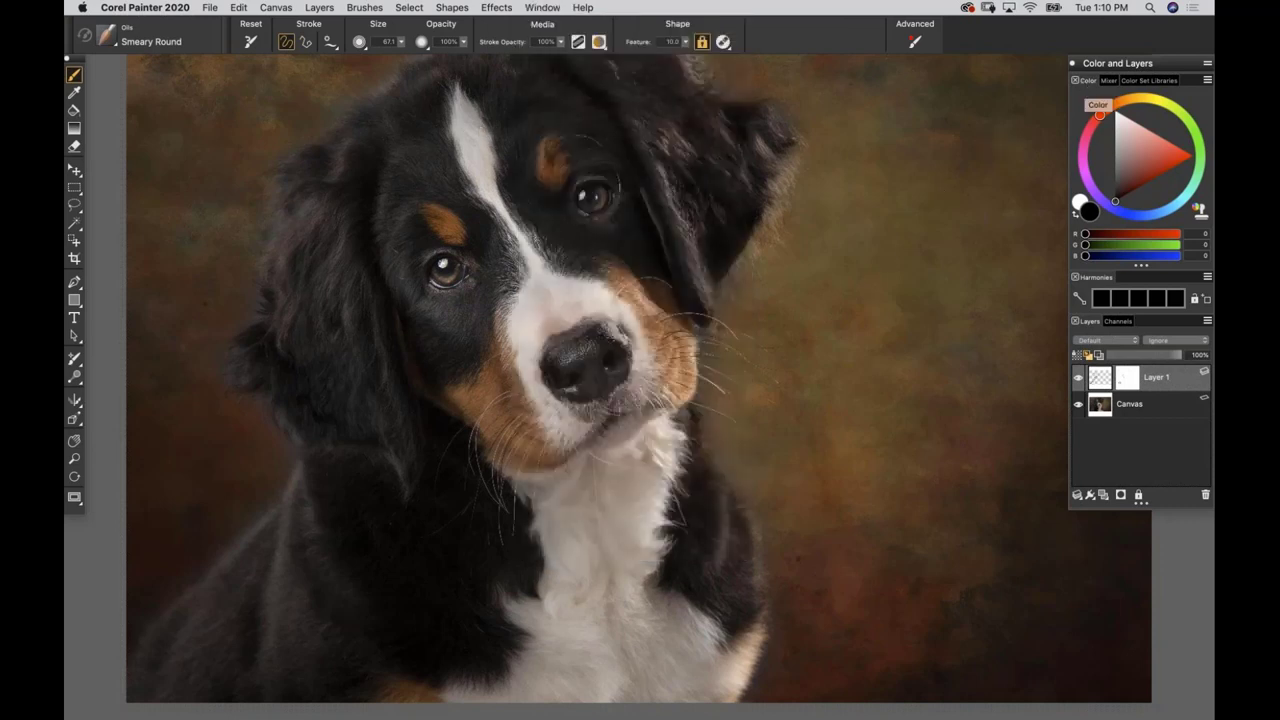
Move the toolbox slightly inward and detach the Color panel from the Color and Layers palette as a separate floating panel.
drag(78, 64, 93, 73)
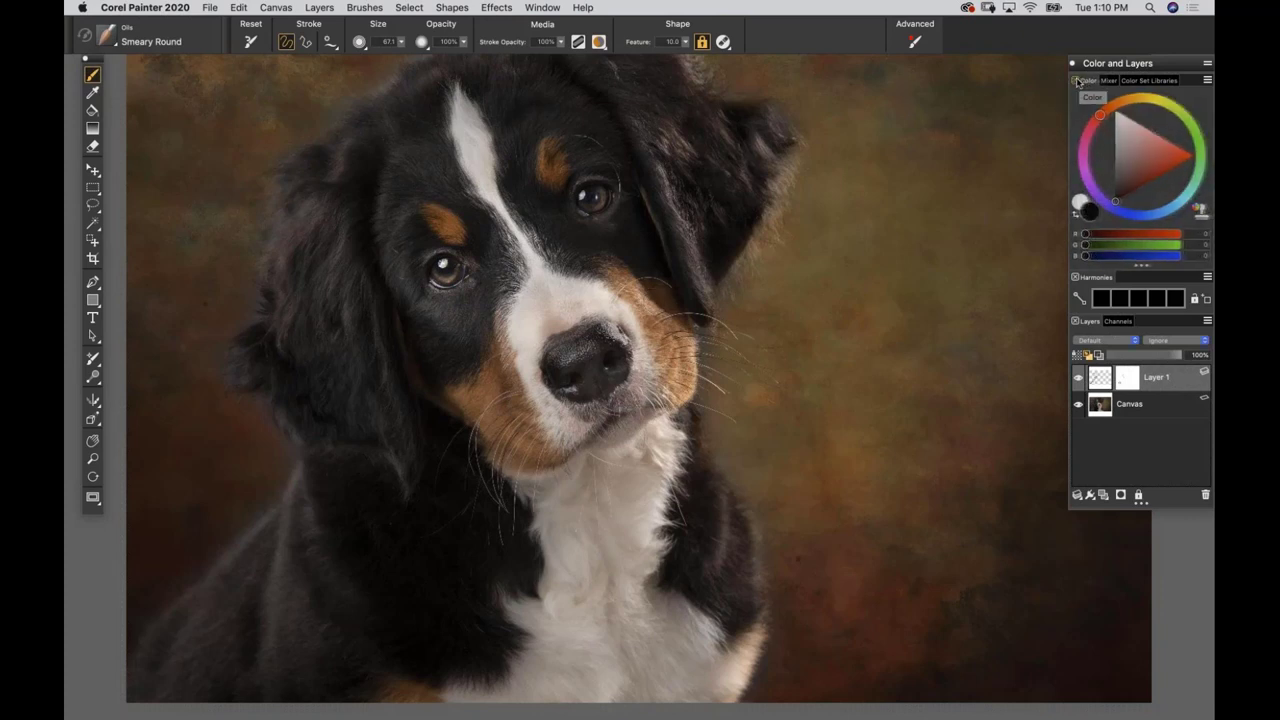
drag(1076, 80, 1006, 125)
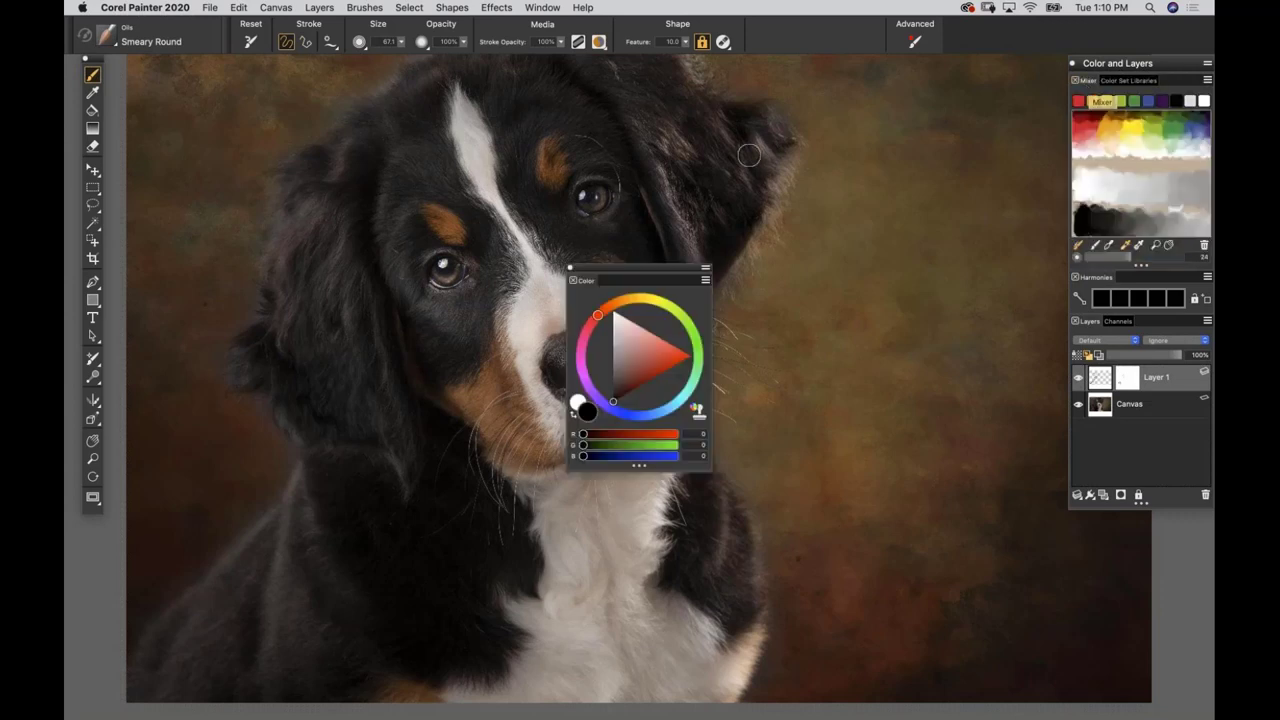
drag(611, 272, 628, 281)
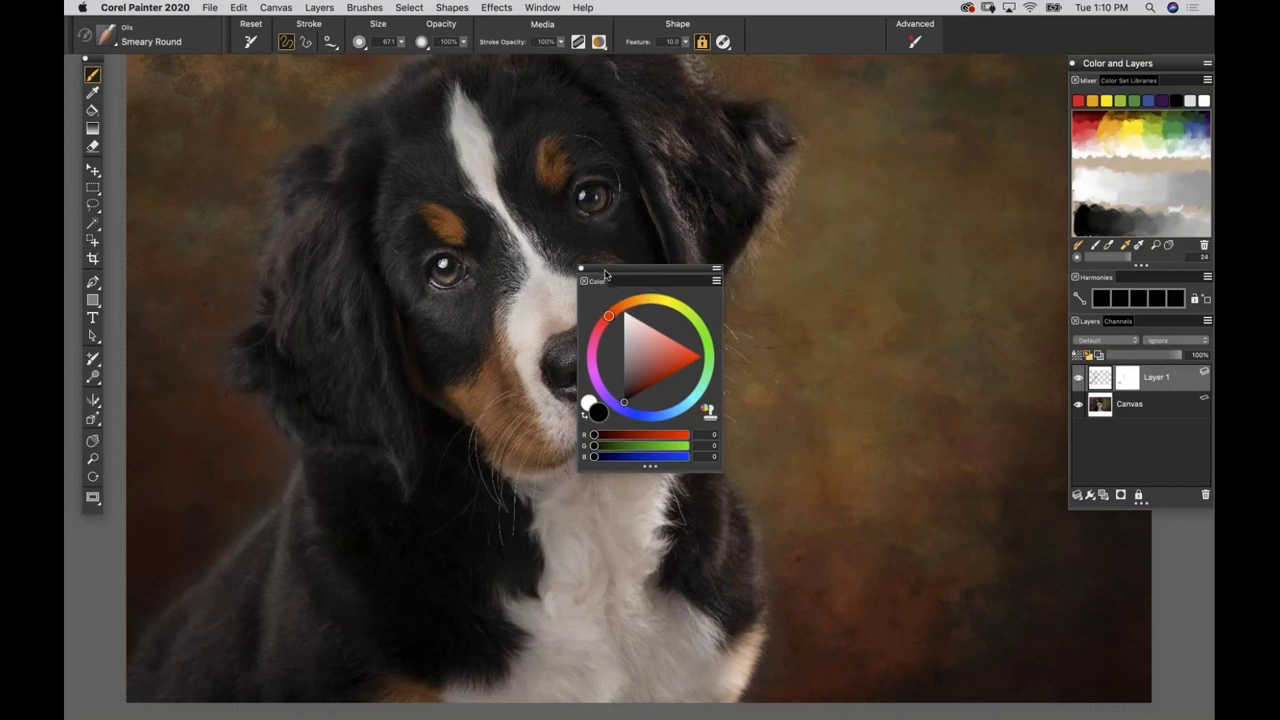
drag(612, 271, 780, 92)
Enlarge the floating Color panel to roughly double its size and place it directly beside the toolbox.
drag(899, 292, 900, 350)
drag(899, 261, 1031, 262)
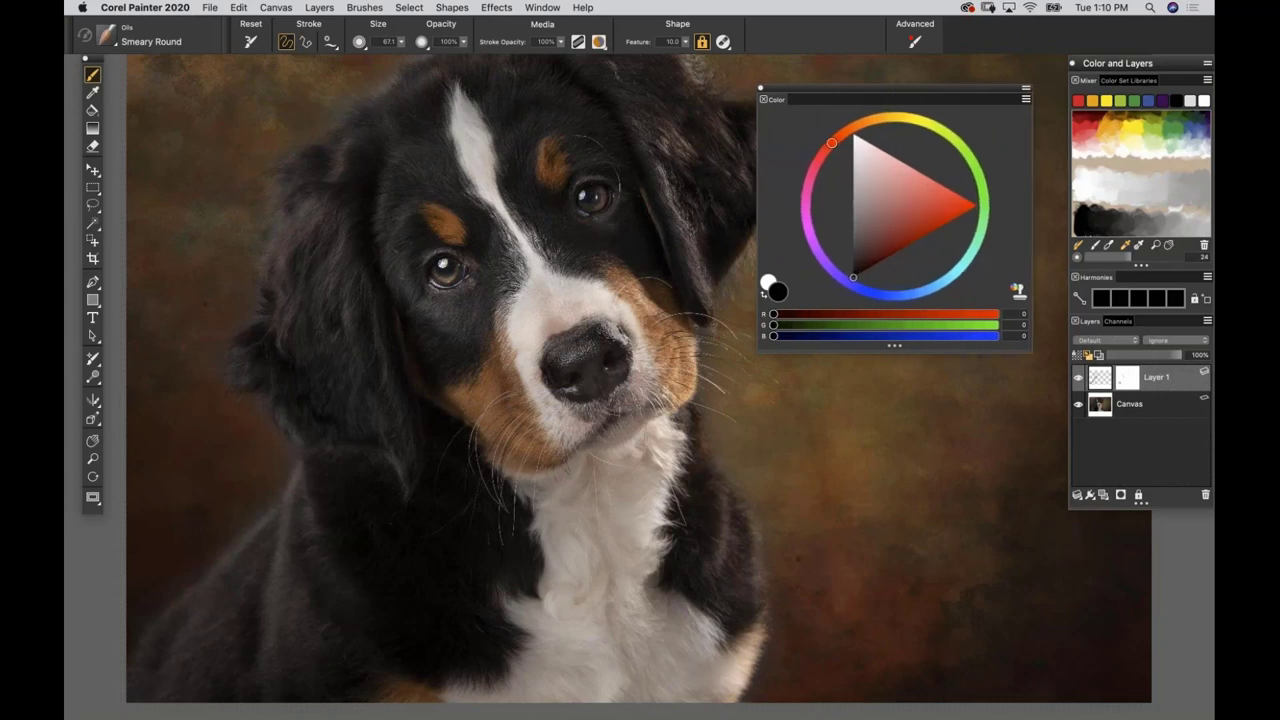
drag(928, 351, 936, 439)
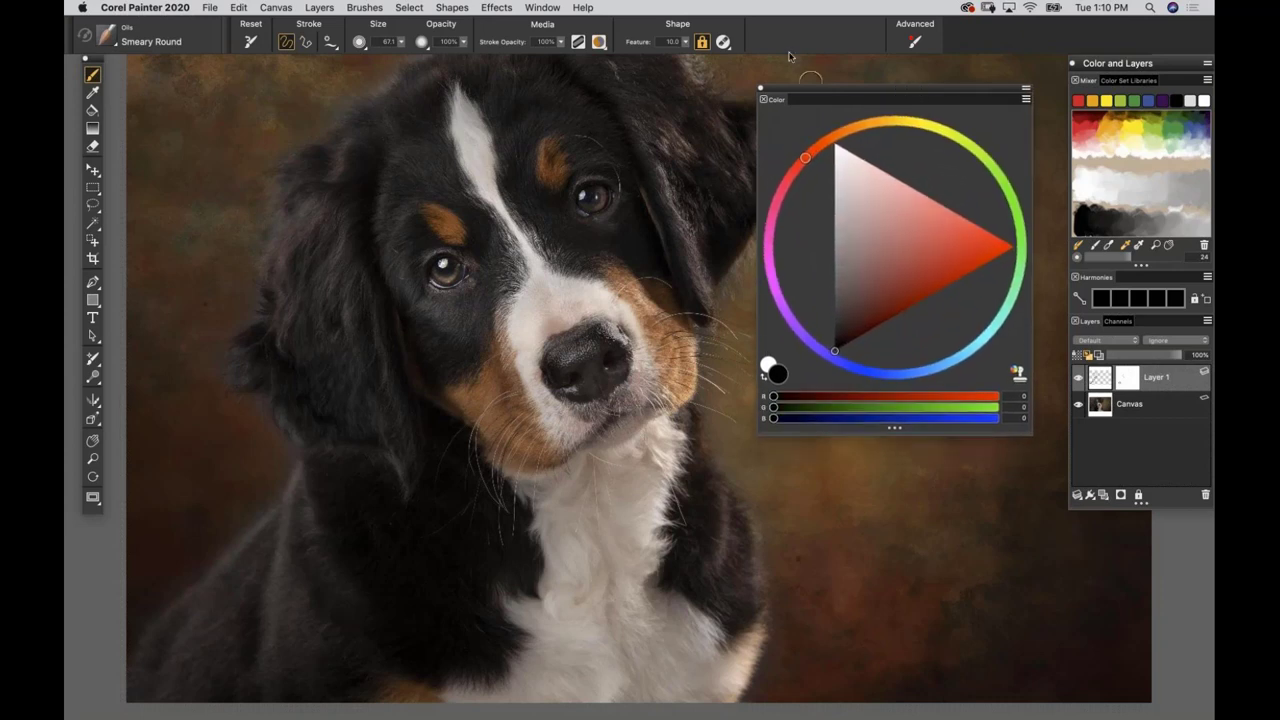
drag(815, 91, 170, 66)
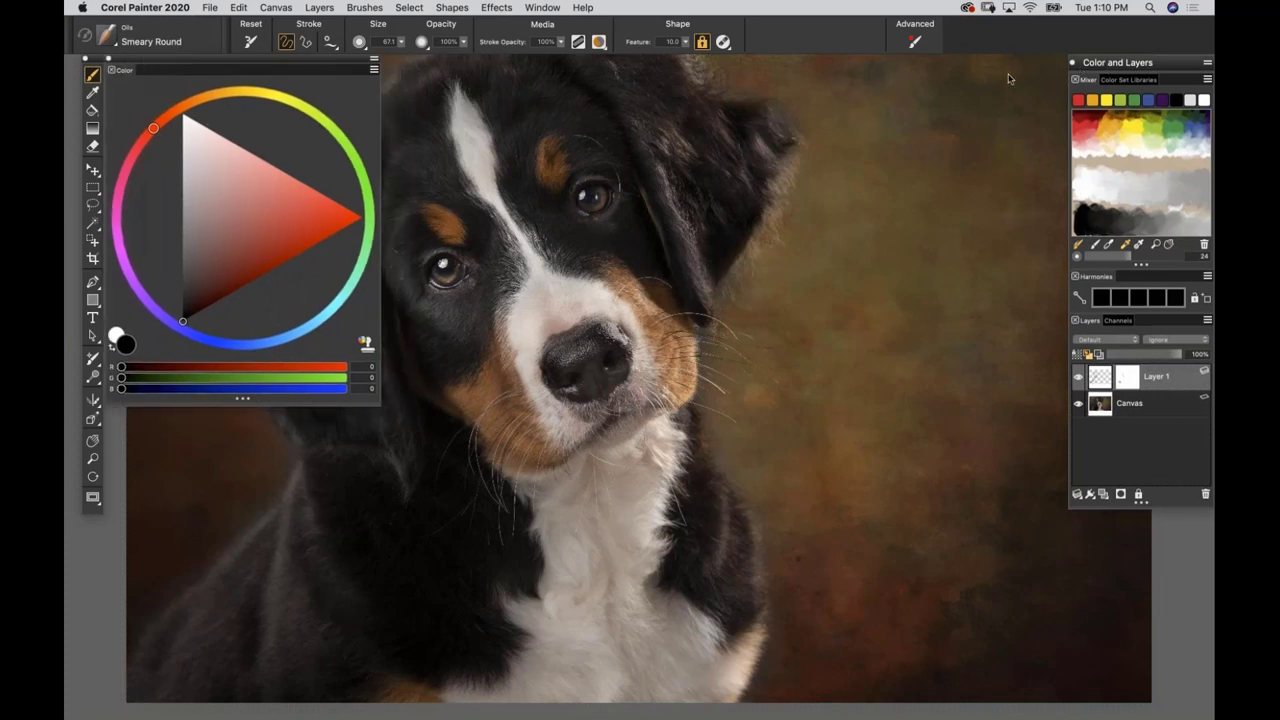
Remove the Mixer and Color Set Libraries panels from the Color and Layers palette.
drag(1079, 80, 939, 80)
click(934, 80)
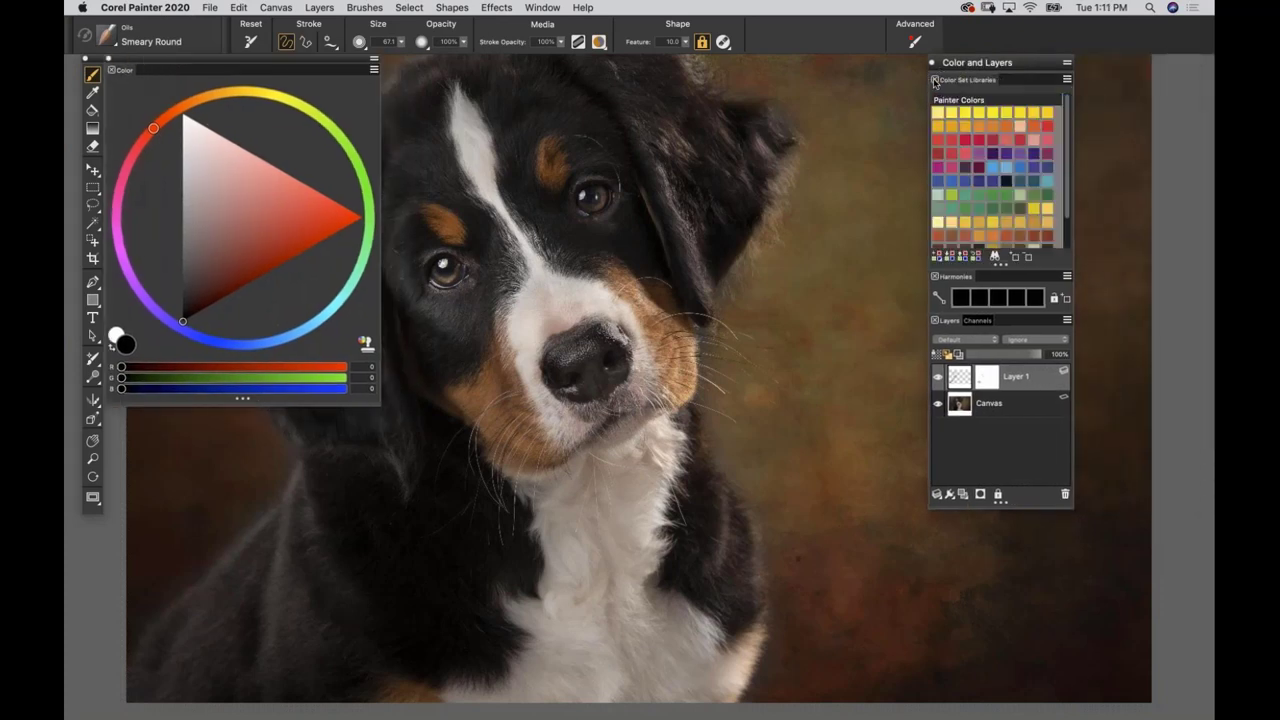
click(934, 80)
drag(980, 66, 1043, 87)
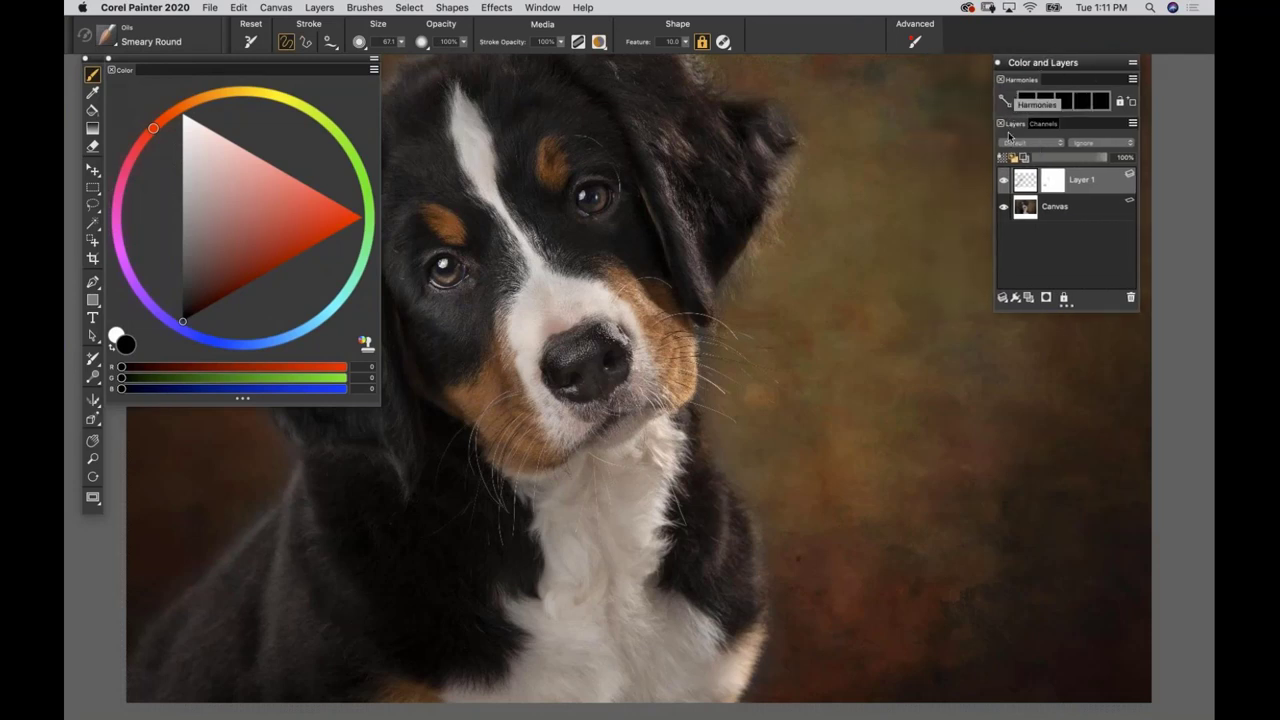
Remove the Channels panel and place the Color and Layers palette beside the toolbox, directly beneath the Color panel.
click(1041, 126)
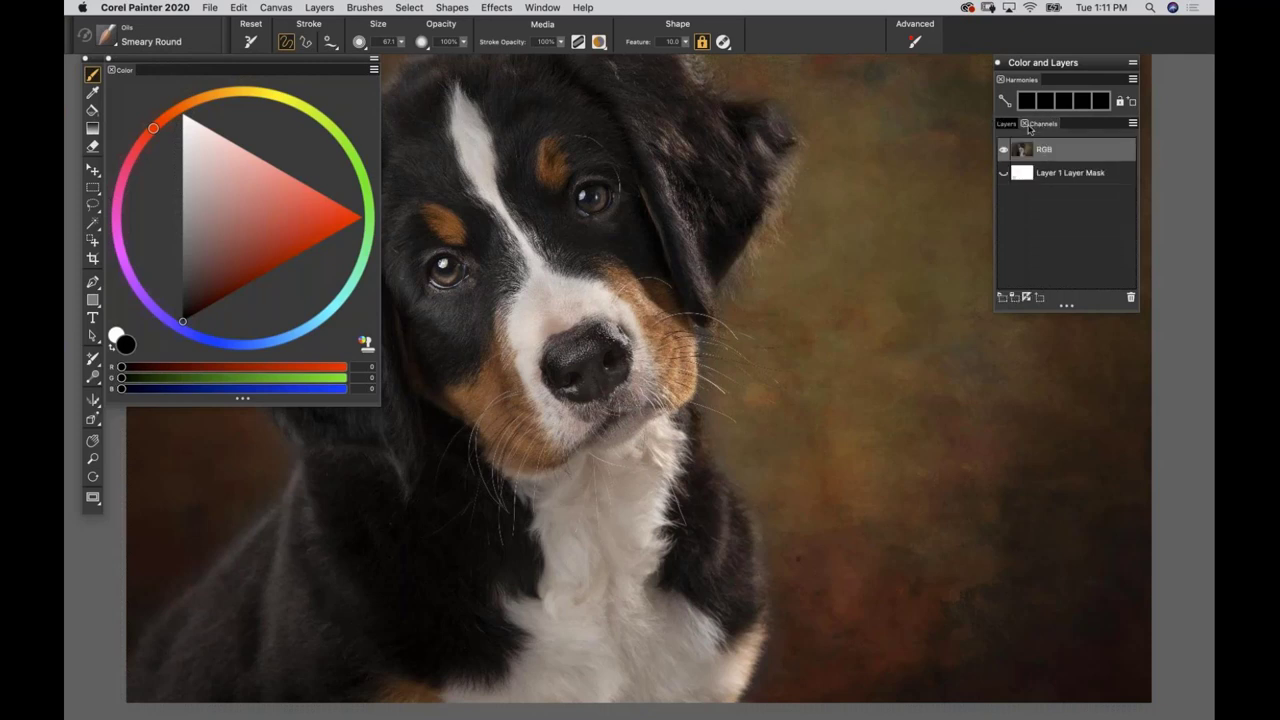
click(1015, 124)
drag(1010, 62, 122, 415)
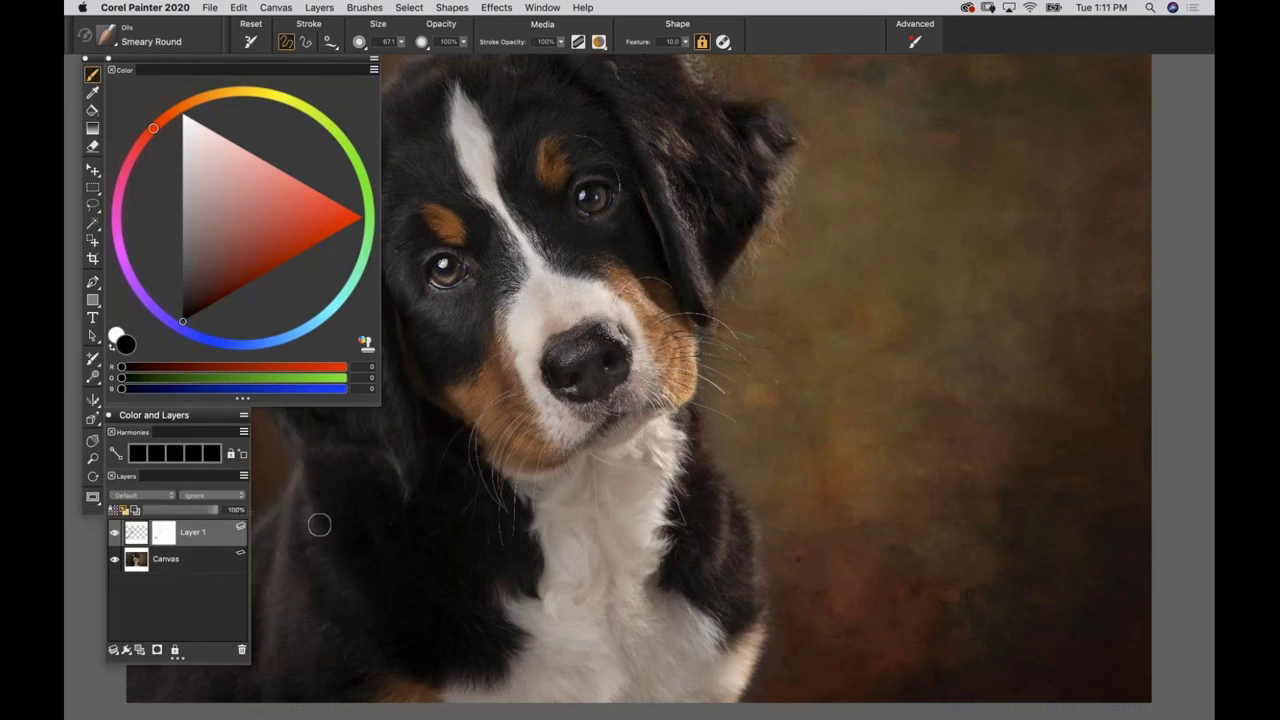
Show the Clone Source panel, detach it from the Photo Art palette and close that palette.
click(531, 8)
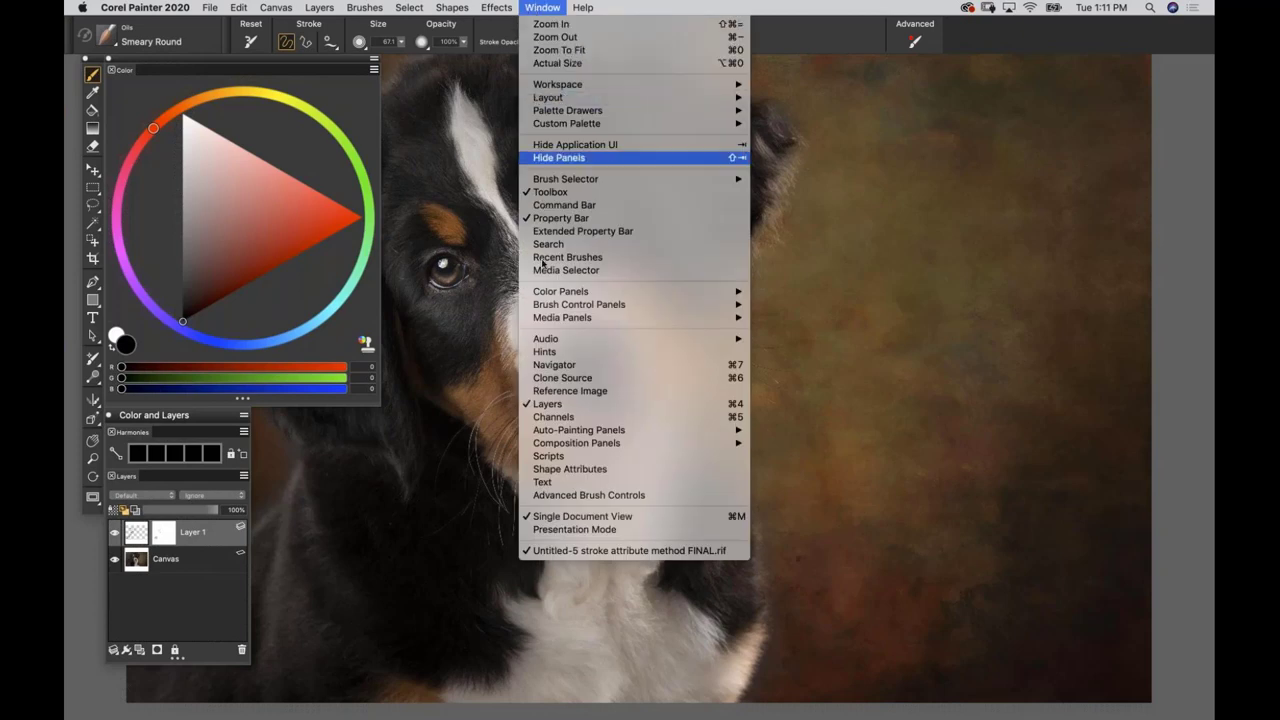
click(560, 378)
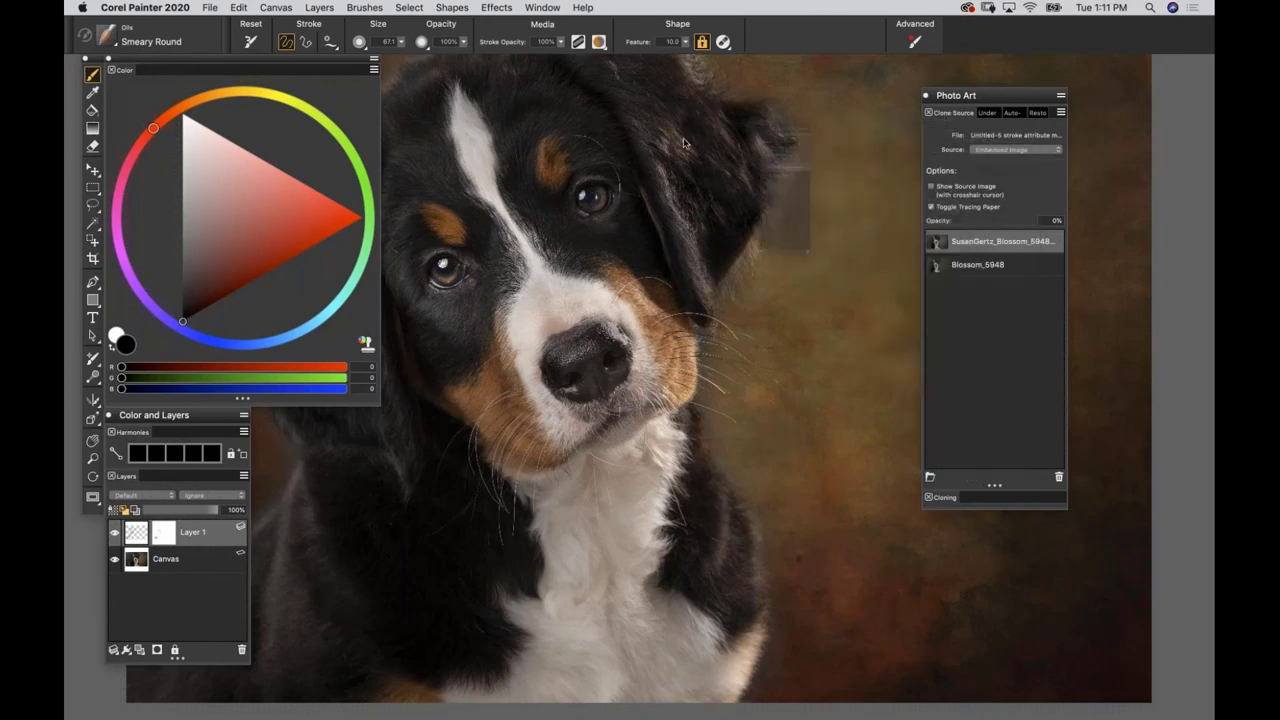
drag(662, 185, 600, 187)
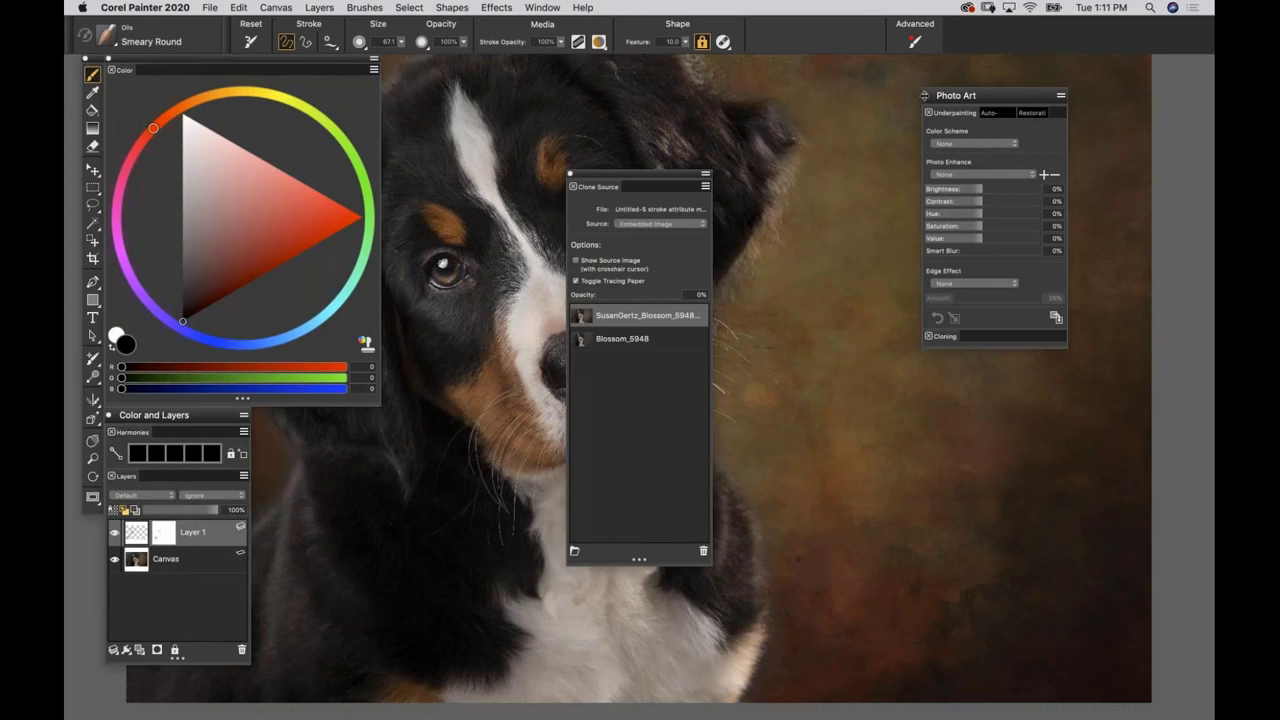
click(925, 95)
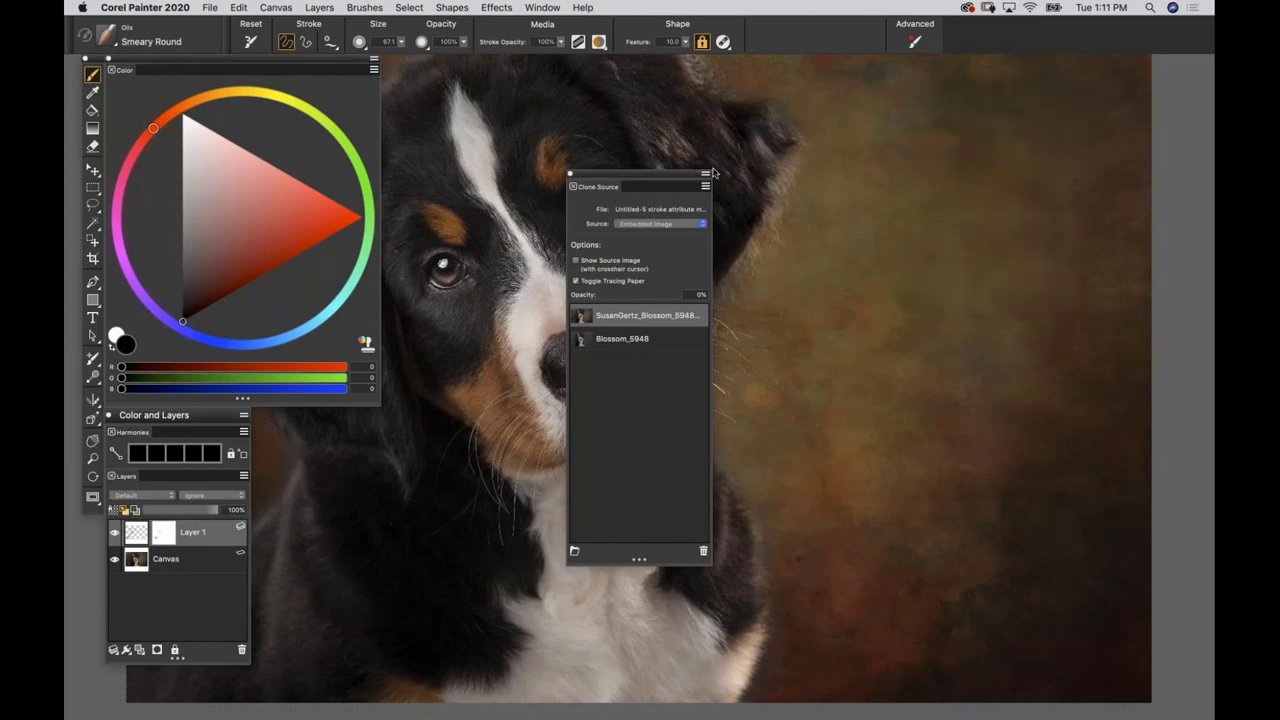
Shorten the floating Clone Source panel and place it next to the Color and Layers palette.
drag(690, 174, 860, 161)
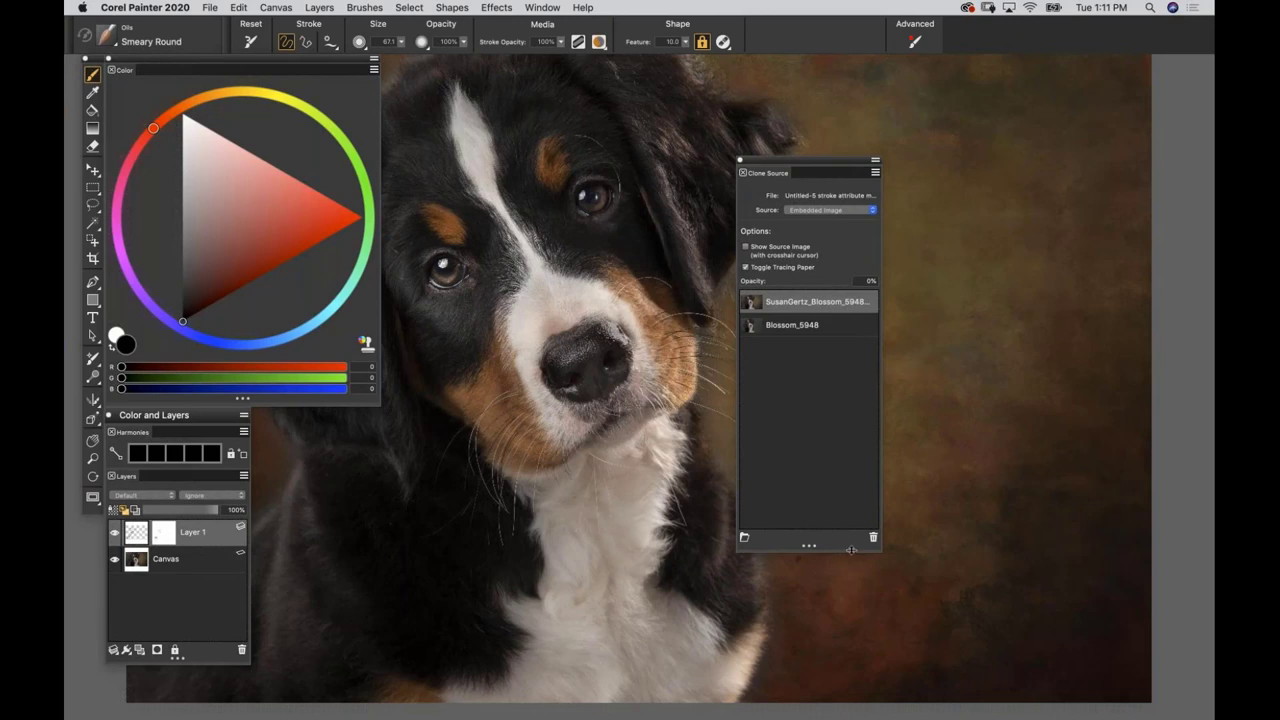
drag(849, 549, 849, 369)
mouse_move(766, 174)
mouse_down()
mouse_move(628, 240)
mouse_move(351, 423)
mouse_move(296, 428)
mouse_move(282, 460)
mouse_move(281, 447)
mouse_up()
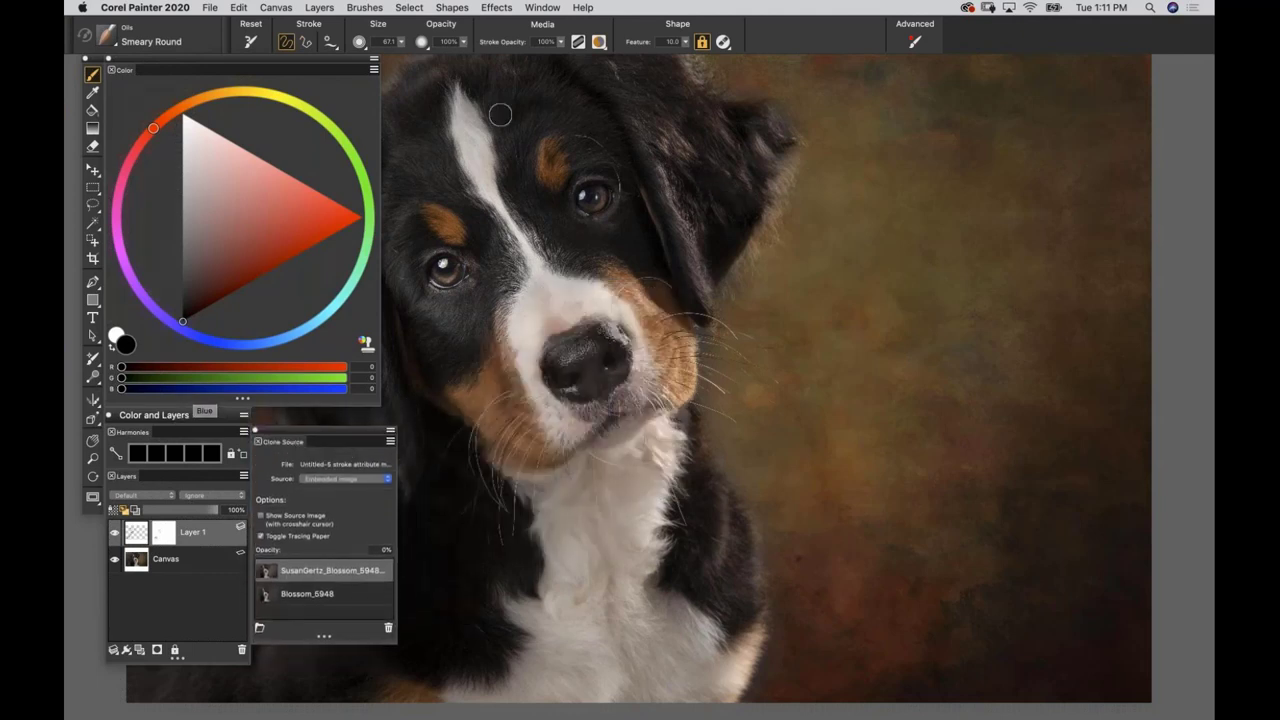
Show the Brush Calibration panel, detach it from the General Brush Controls palette and close that palette.
click(541, 8)
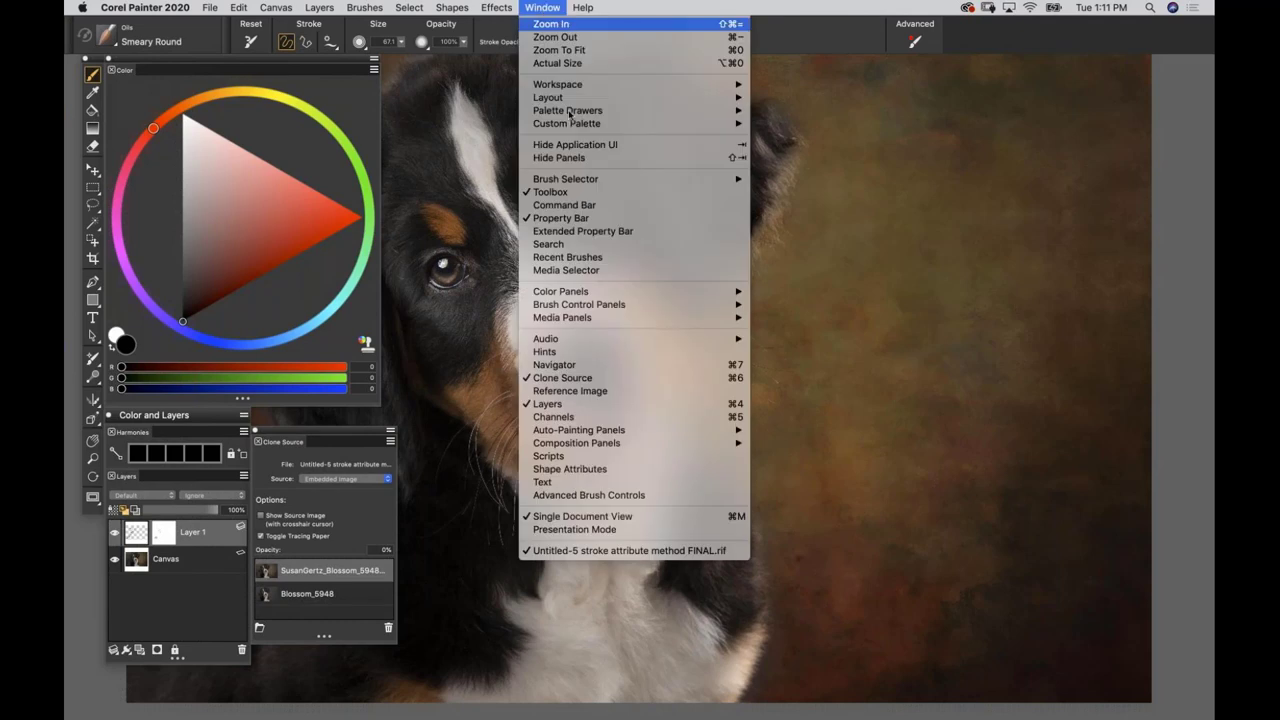
mouse_move(620, 308)
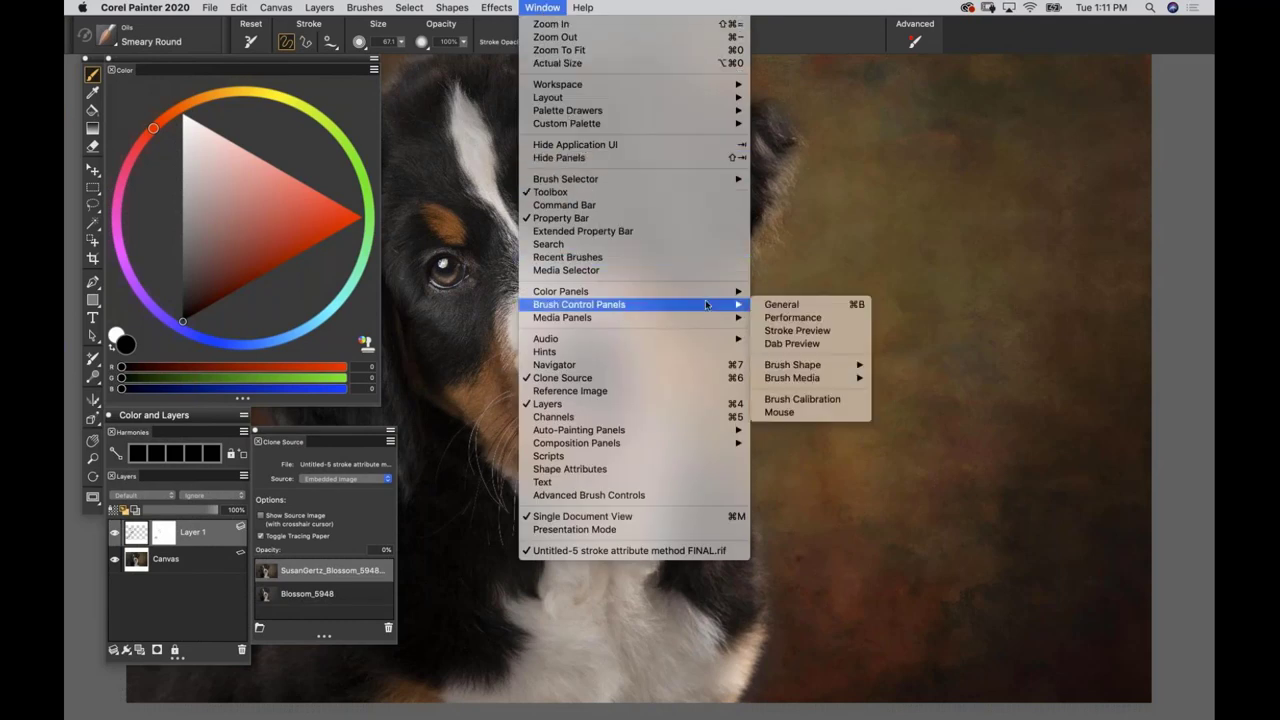
click(763, 397)
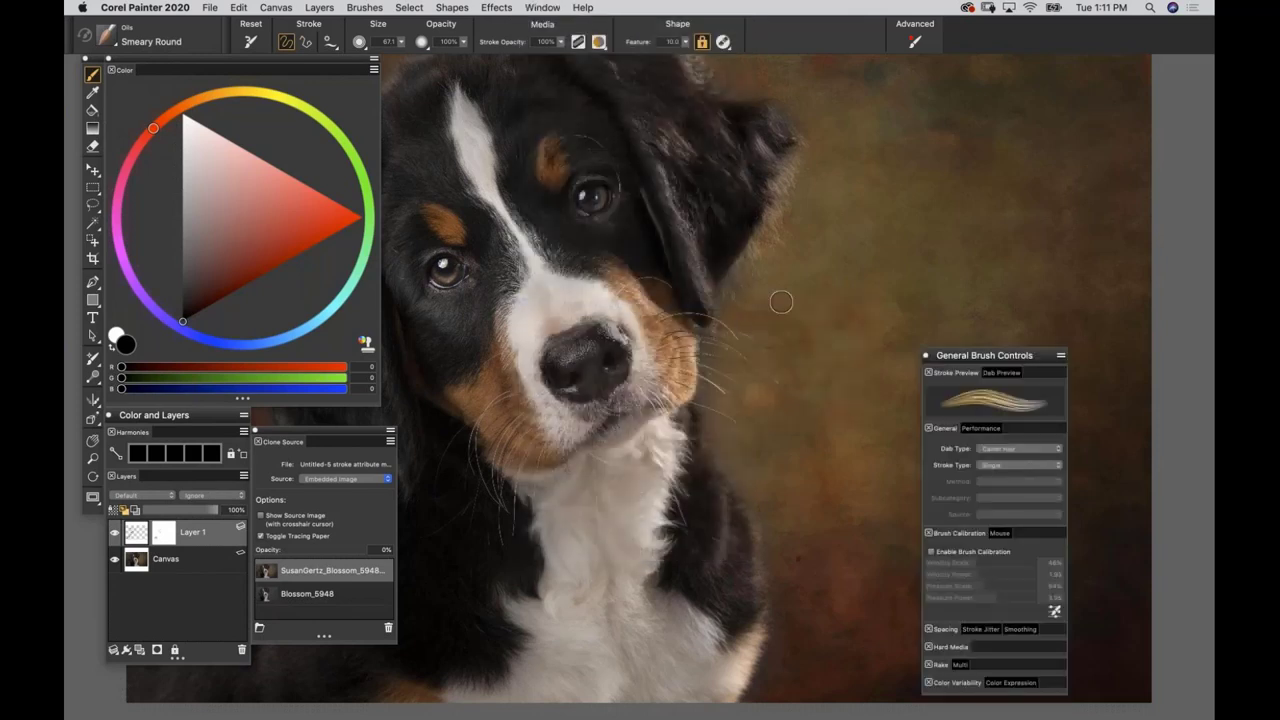
drag(955, 362, 967, 185)
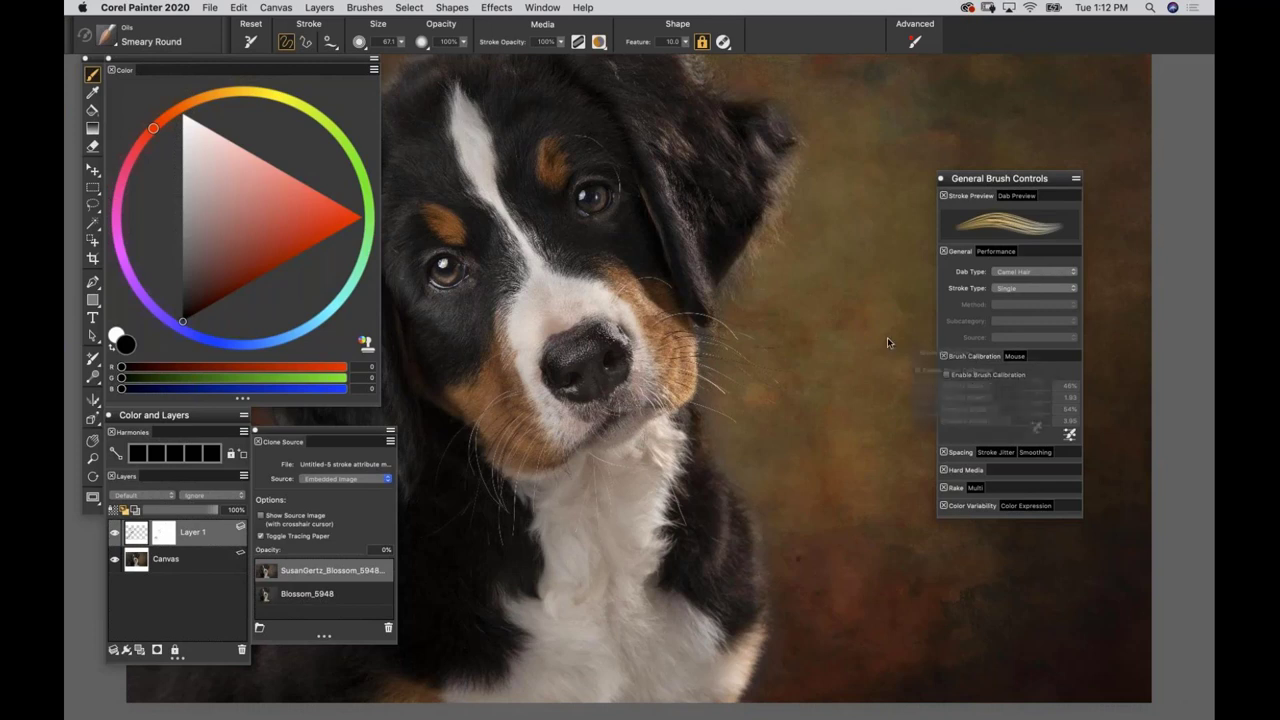
drag(718, 326, 720, 330)
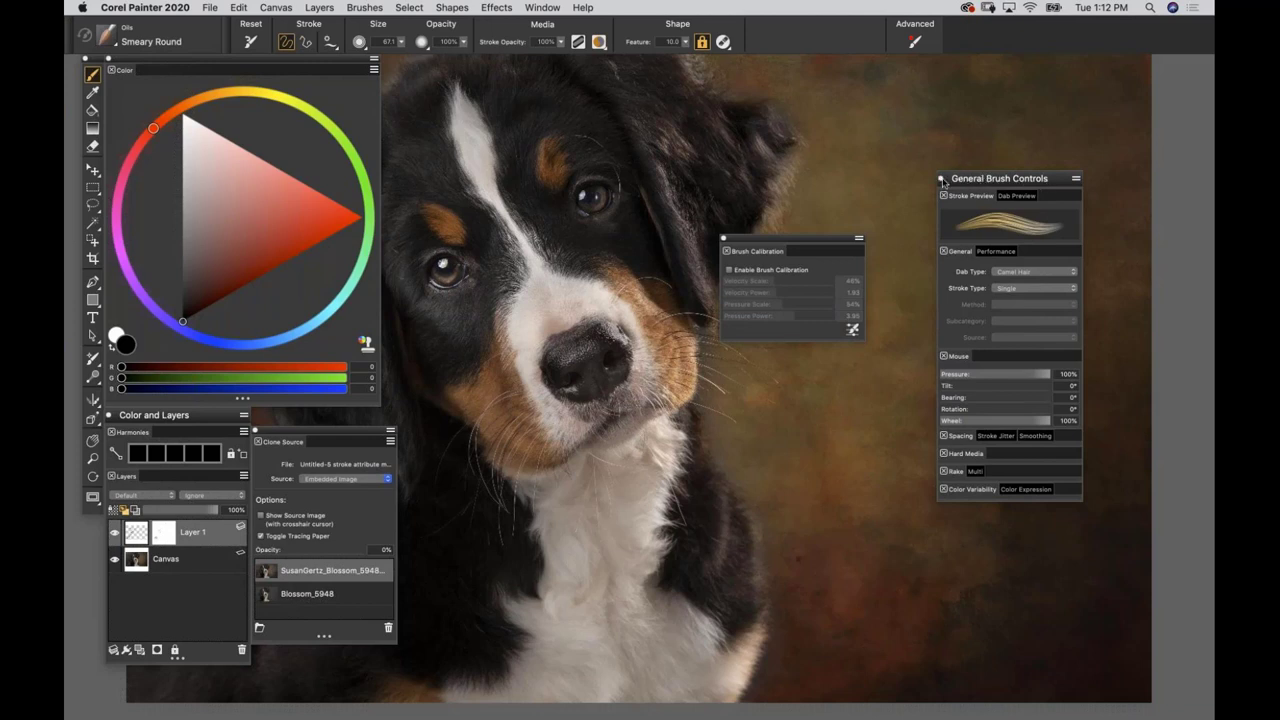
click(941, 179)
Align the Clone Source panel against the Color panel, and park the Brush Calibration panel over the lower background beside the dog.
drag(740, 244, 520, 364)
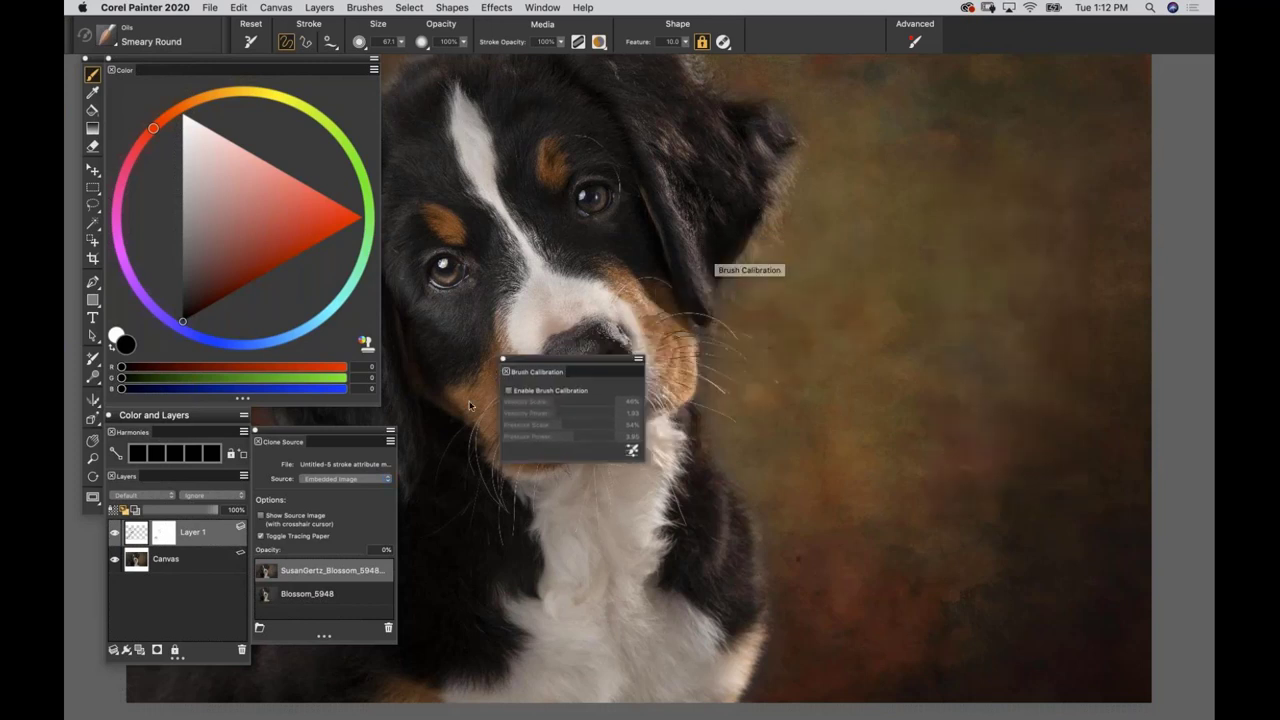
mouse_move(469, 404)
mouse_down()
mouse_move(440, 237)
mouse_move(566, 323)
mouse_move(1064, 586)
mouse_move(934, 494)
mouse_move(650, 430)
mouse_move(708, 432)
mouse_up()
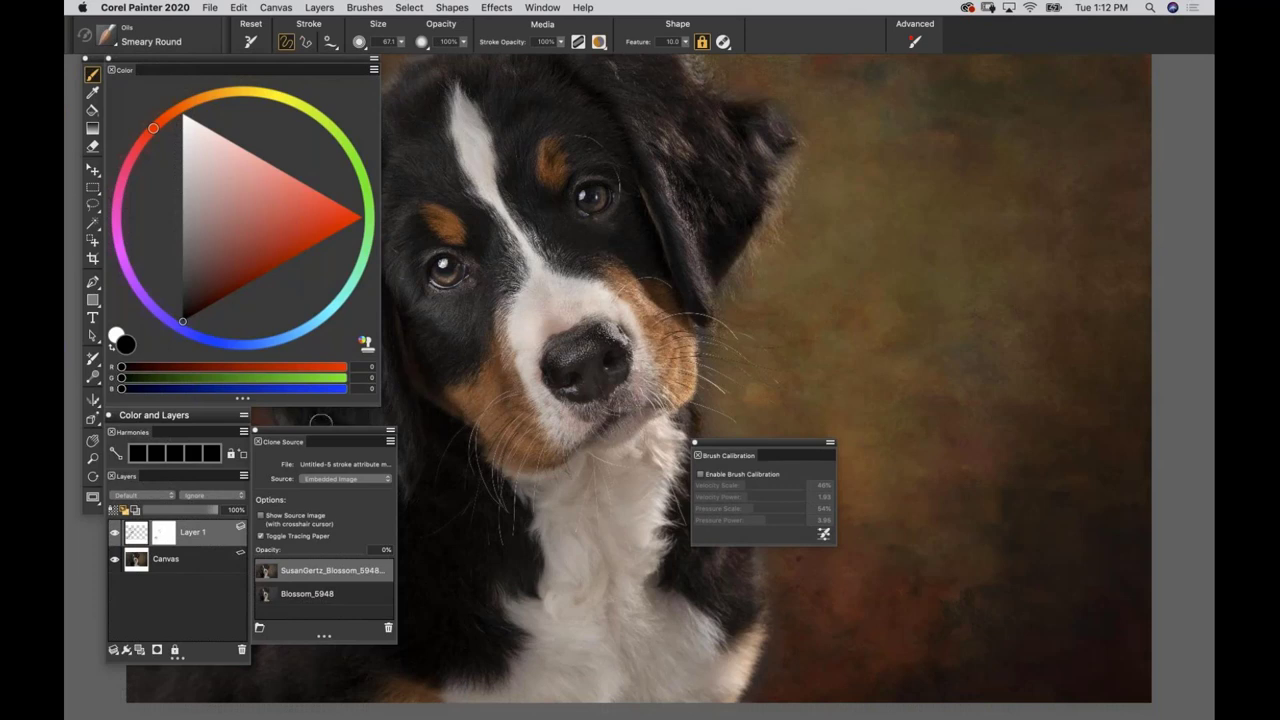
drag(306, 441, 306, 421)
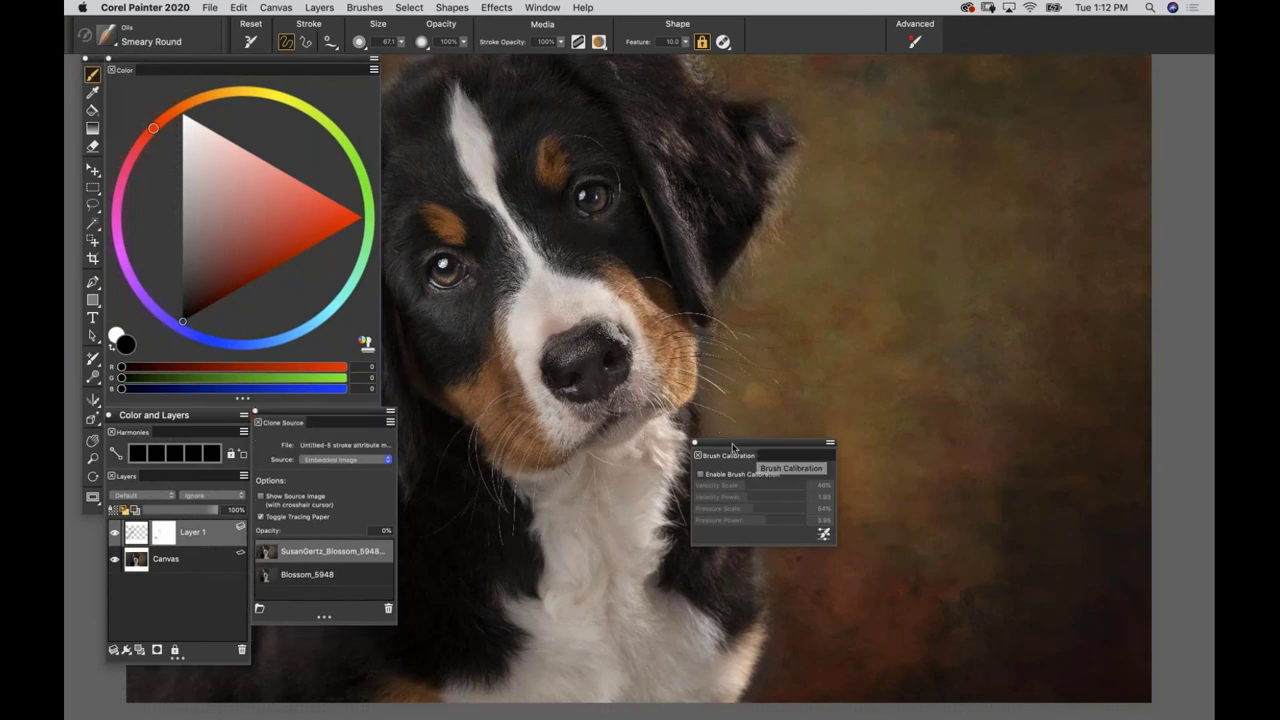
mouse_move(732, 447)
mouse_down()
mouse_move(495, 529)
mouse_move(360, 607)
mouse_move(290, 619)
mouse_move(382, 590)
mouse_up()
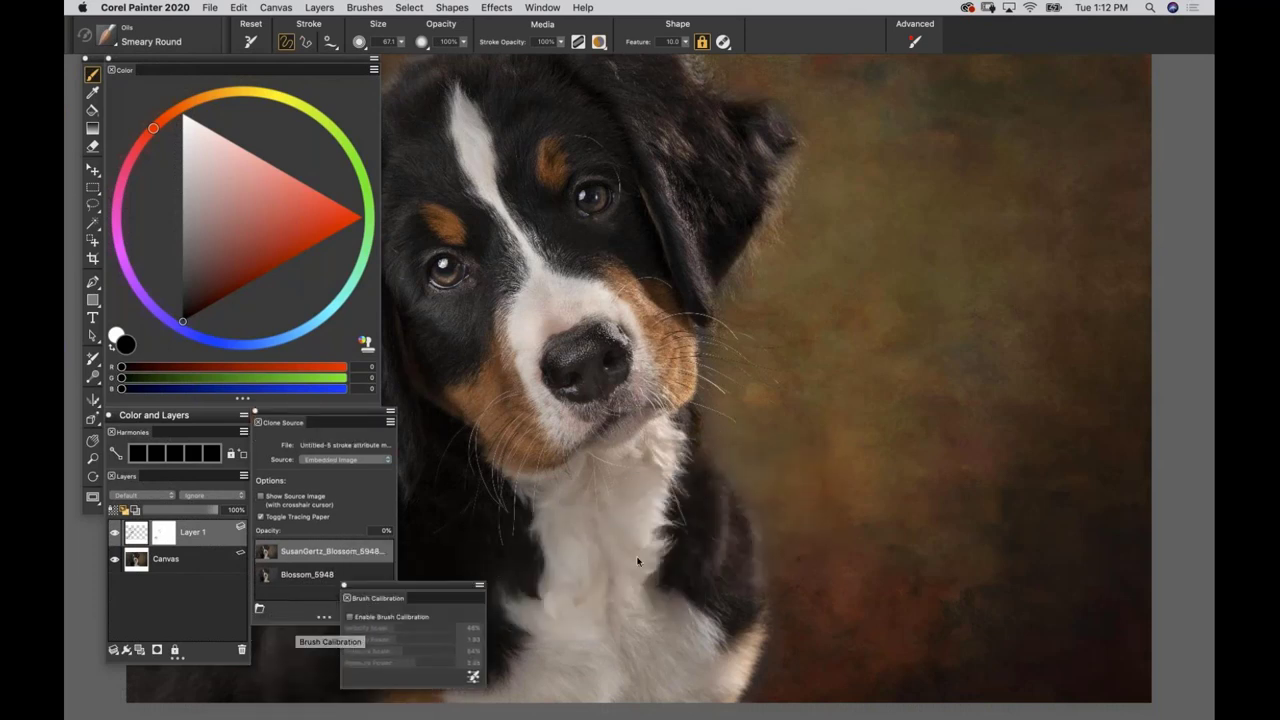
mouse_move(637, 561)
mouse_down()
mouse_move(1084, 618)
mouse_move(1094, 588)
mouse_up()
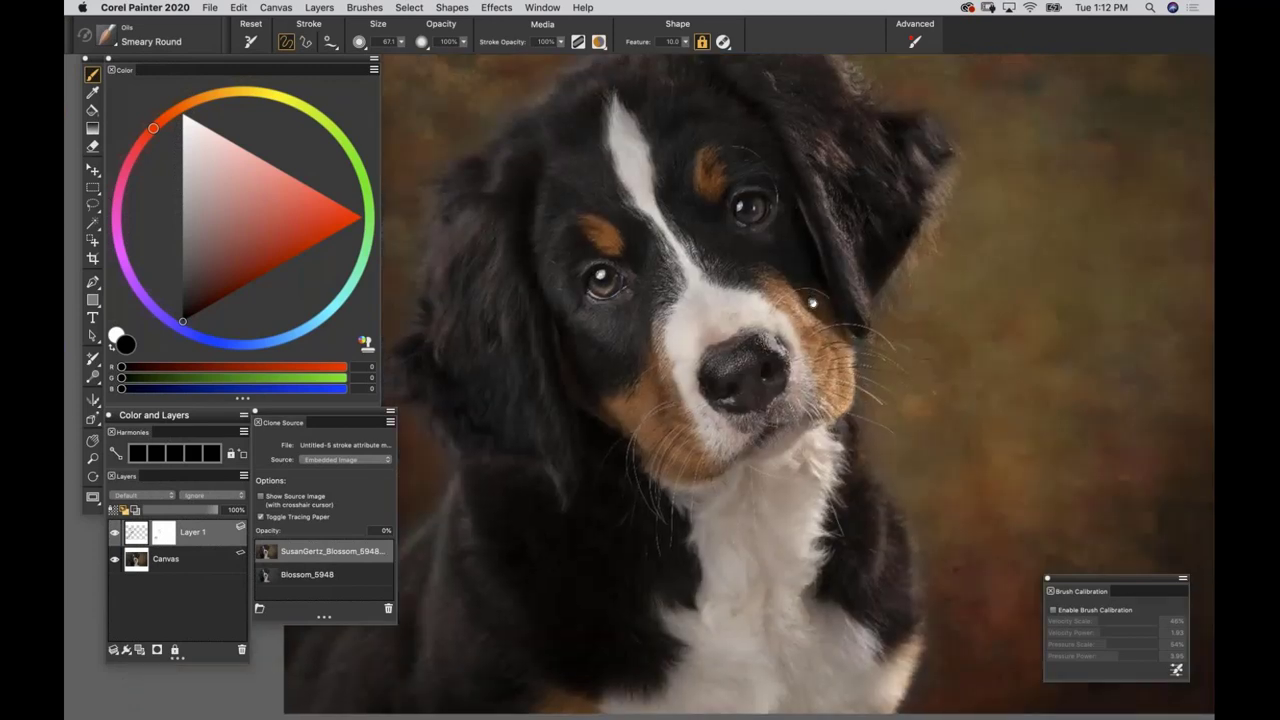
Save the current palette arrangement as a new layout named "Lefty 1".
click(540, 8)
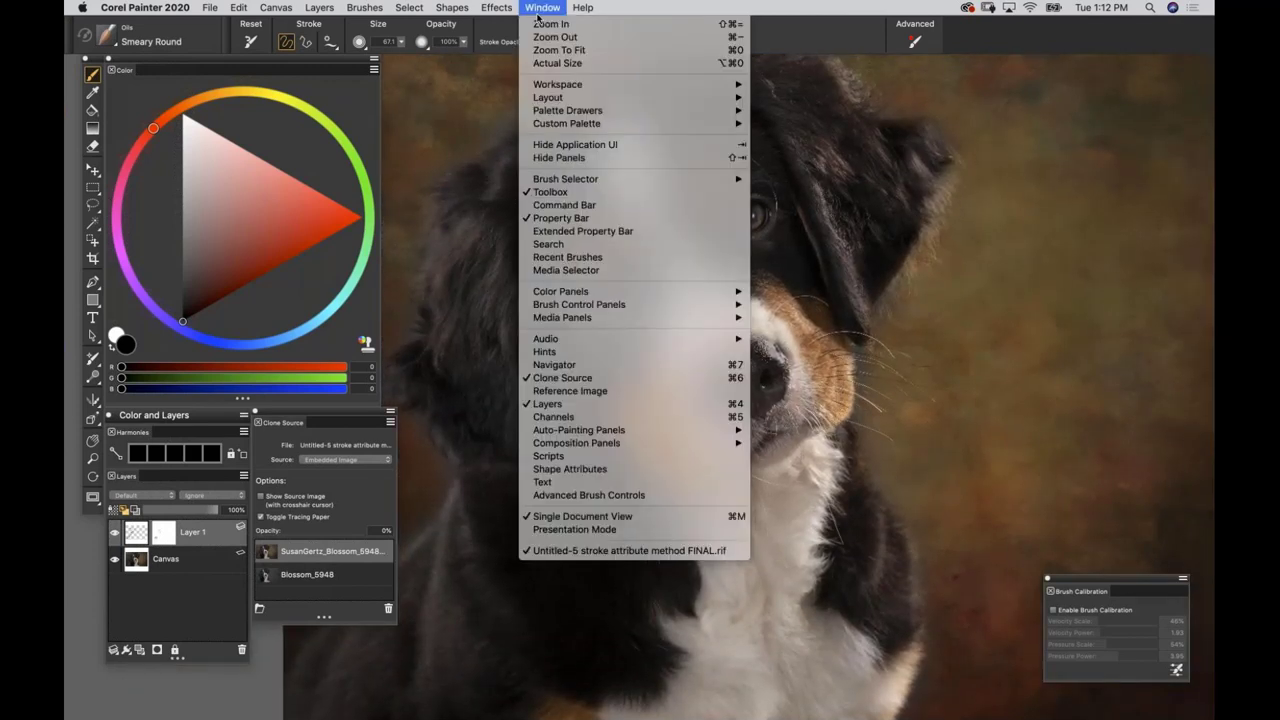
click(769, 97)
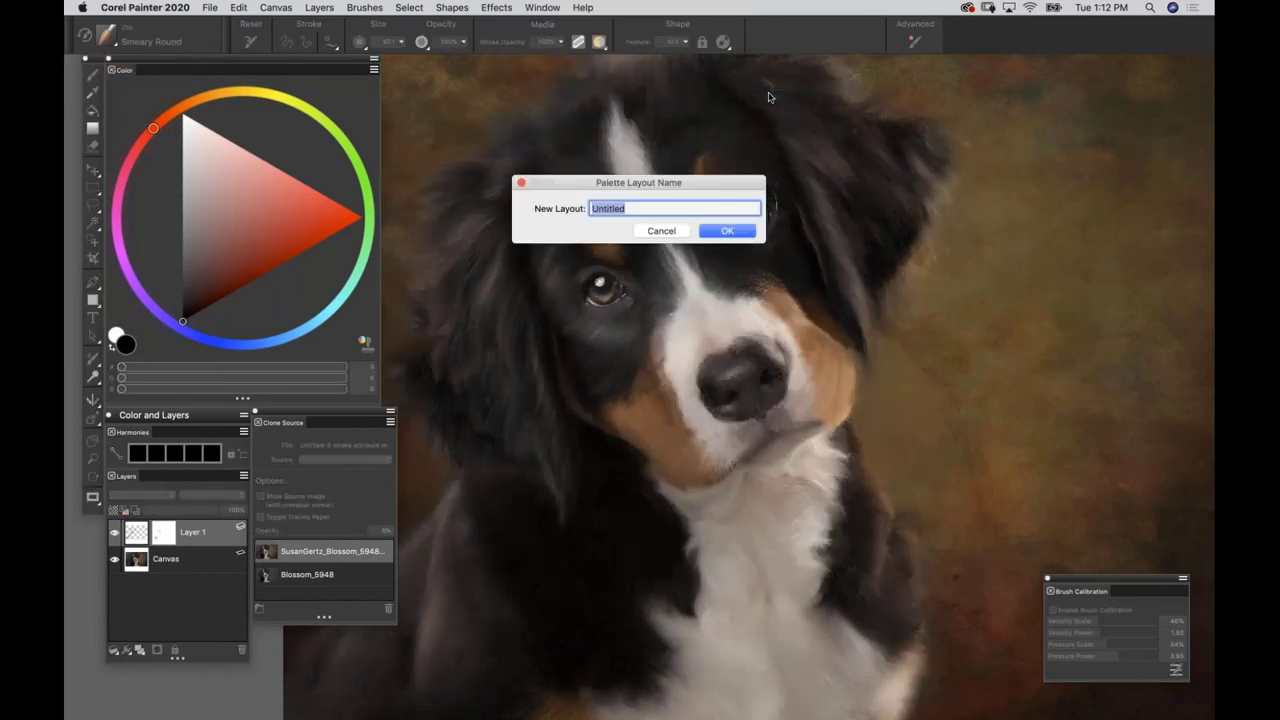
text(Lefty 1)
key(Return)
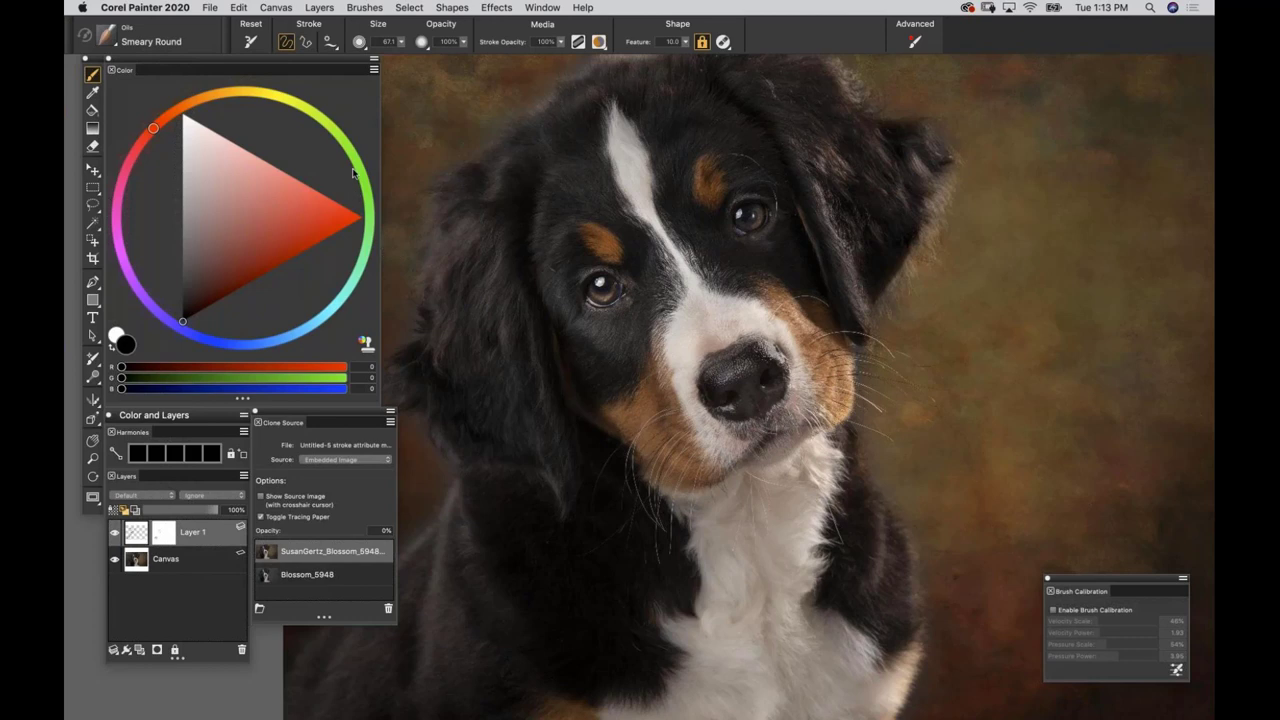
Create a new image 5 inches wide and 7 inches high at a resolution of 240 pixels per inch.
key(super+s)
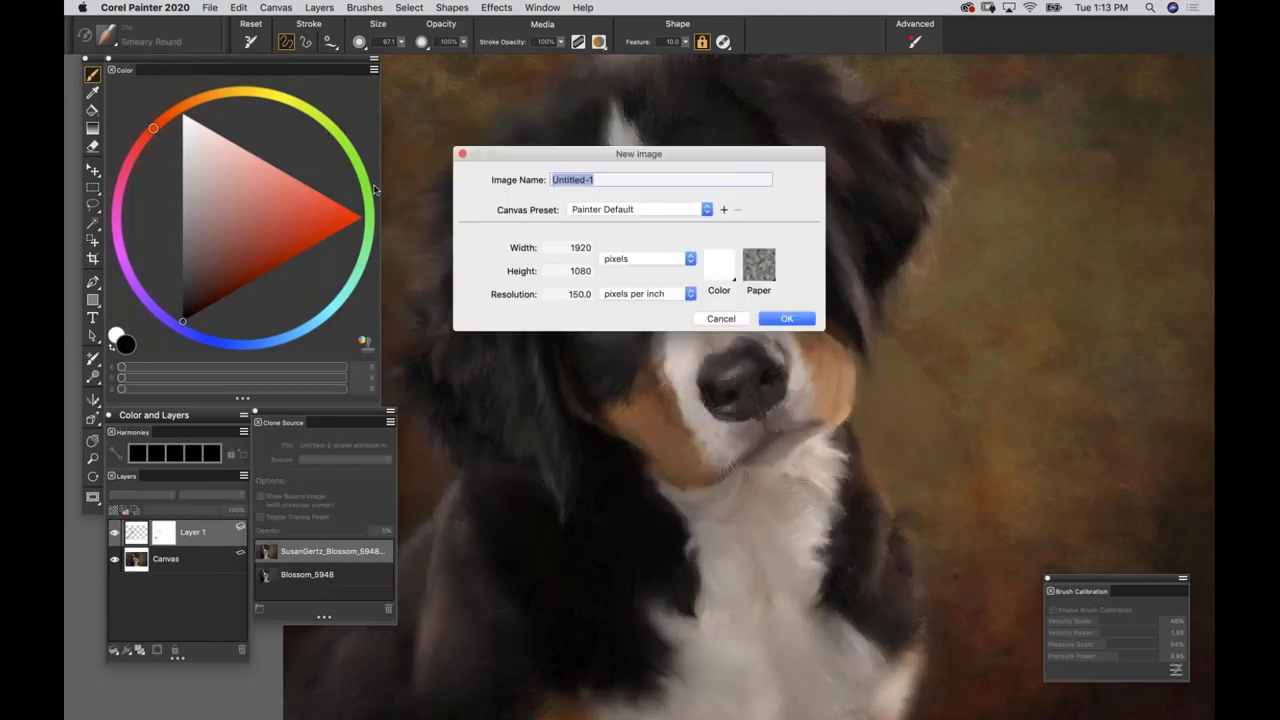
key(Tab)
click(628, 259)
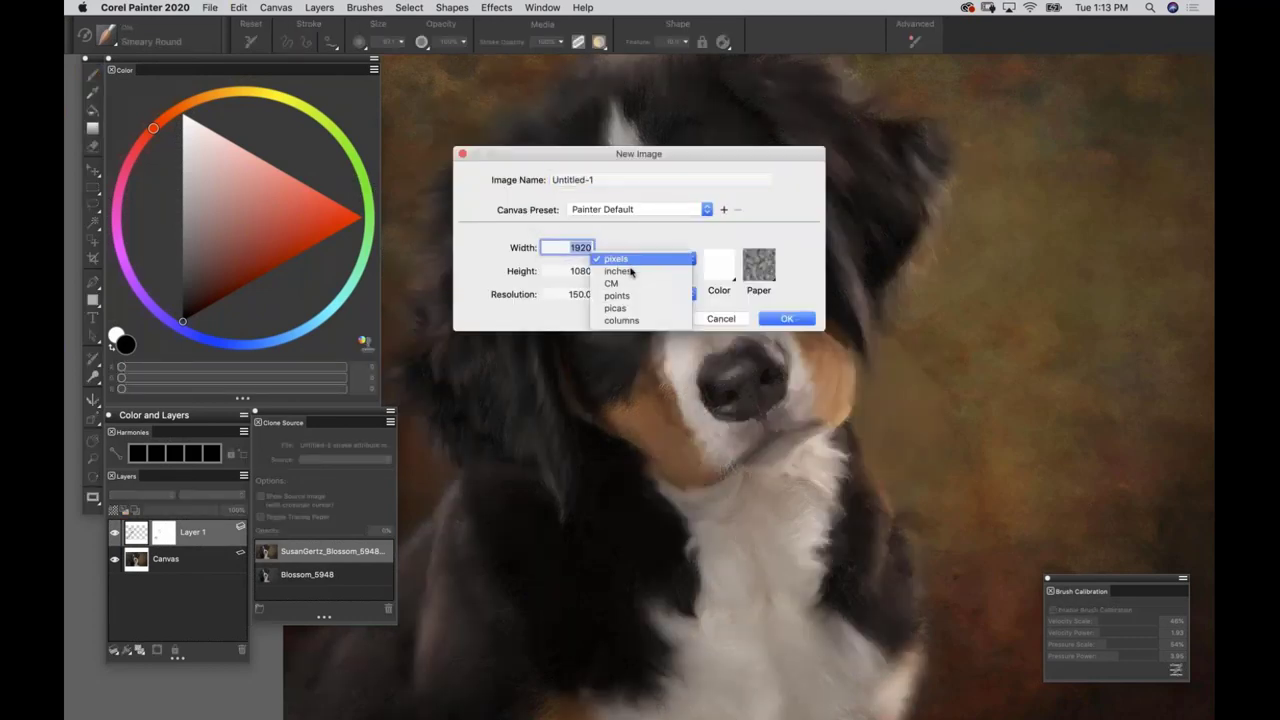
click(623, 271)
key(Tab)
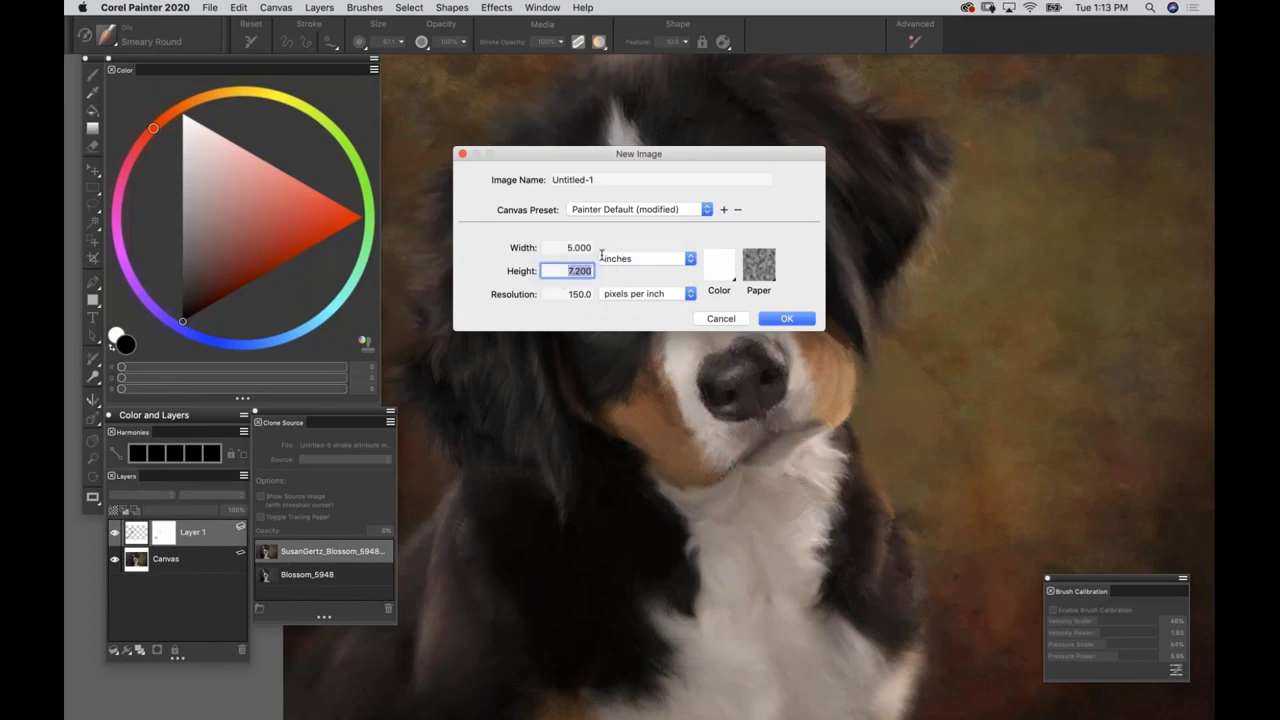
text(7)
key(Tab)
text(240)
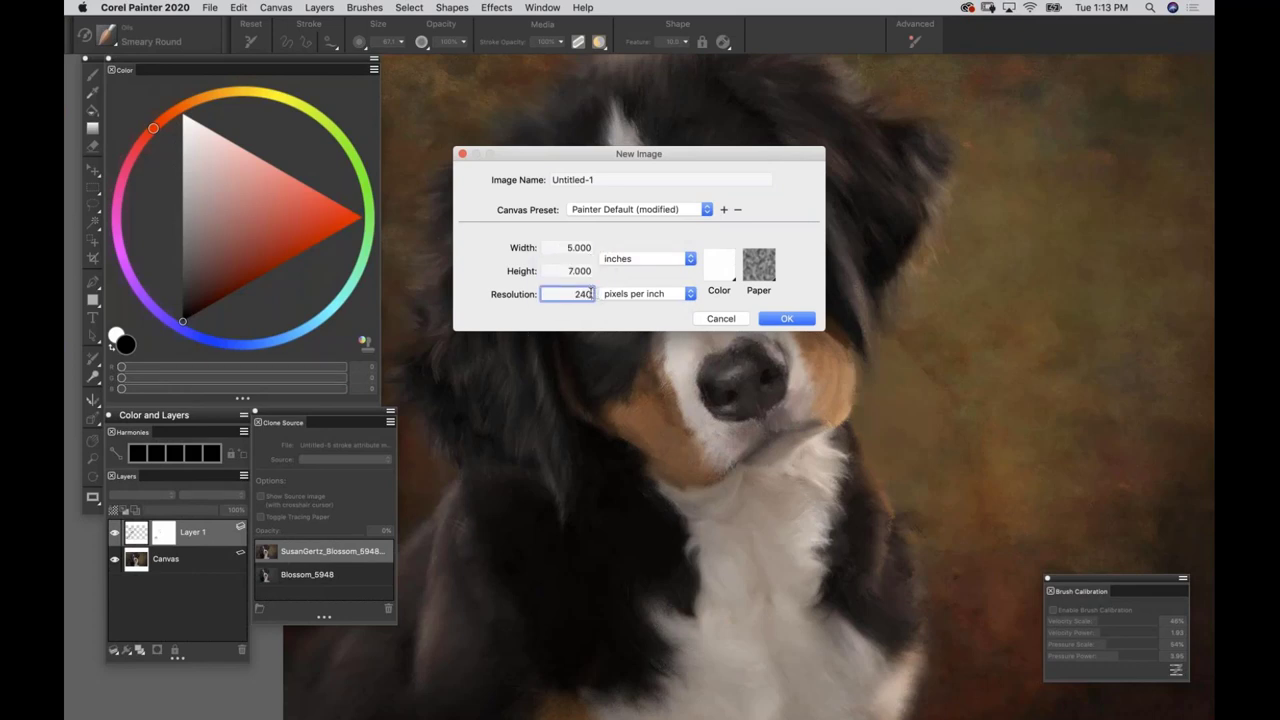
key(Return)
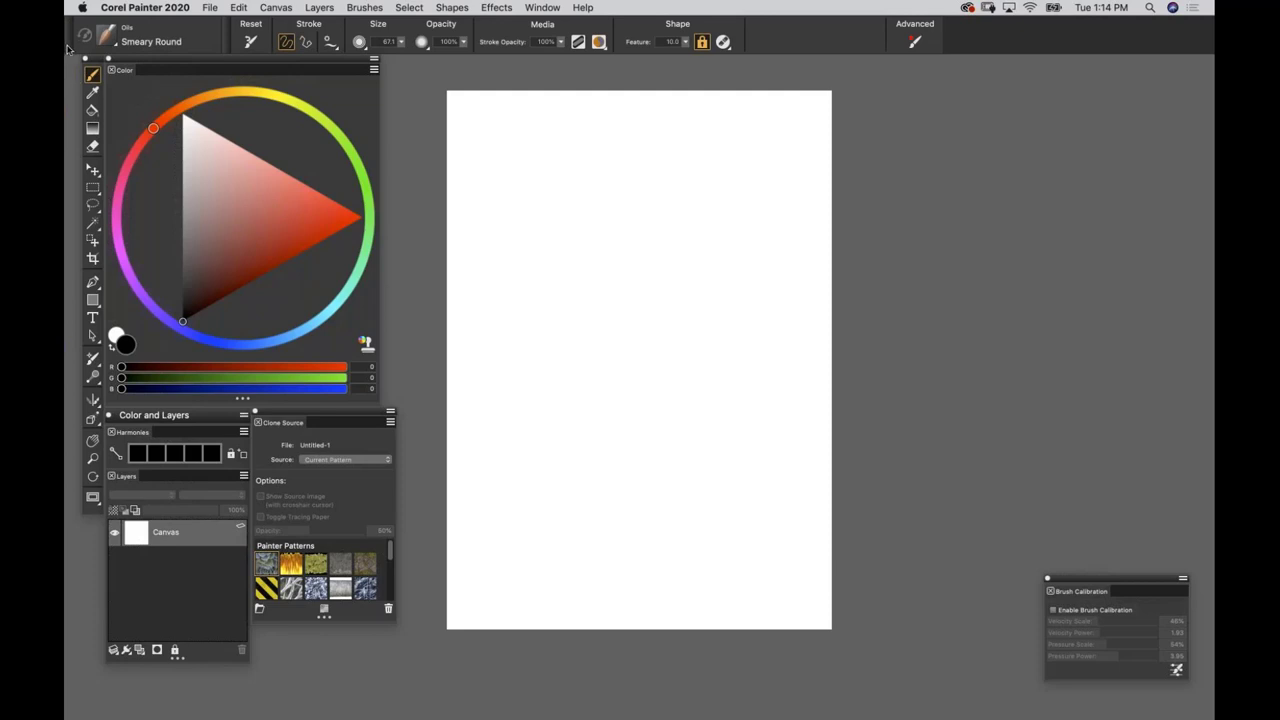
Detach the Brush Selector, place it over the upper edge of the blank canvas and open its brush library.
mouse_move(105, 40)
mouse_down()
mouse_move(778, 122)
mouse_move(711, 100)
mouse_up()
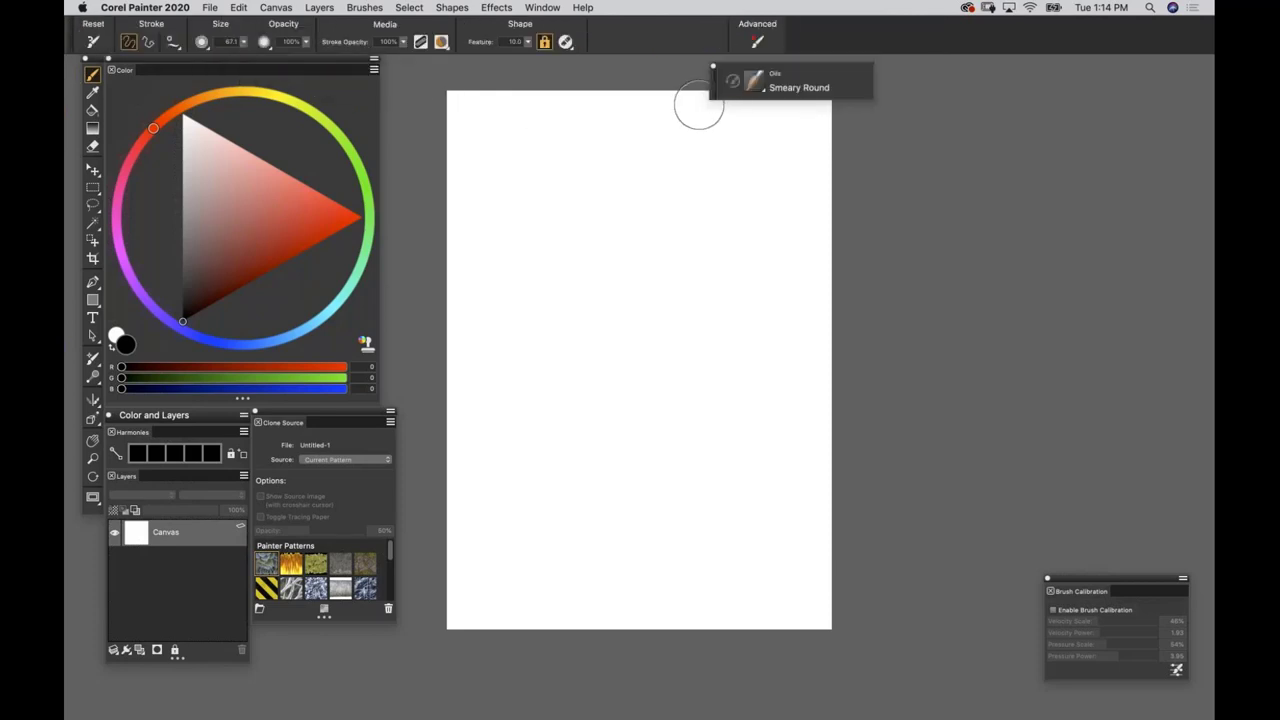
click(754, 89)
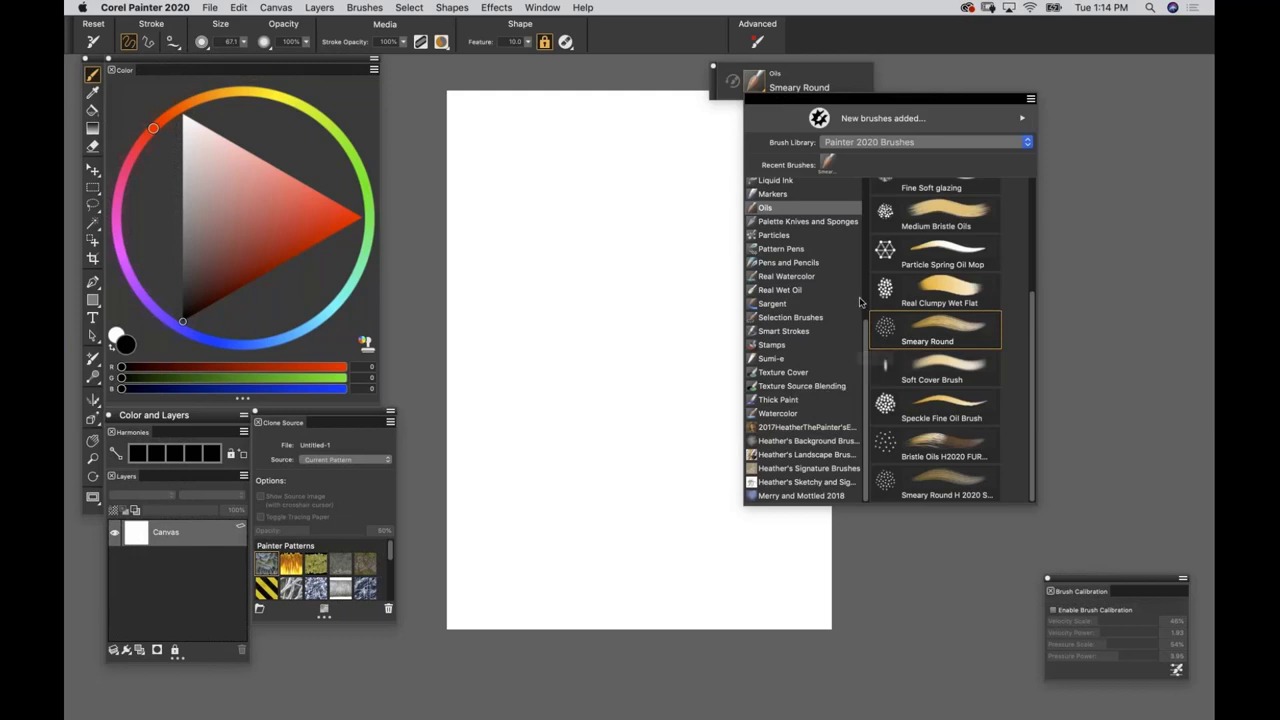
scroll(866, 370, up, 4)
scroll(869, 392, down, 4)
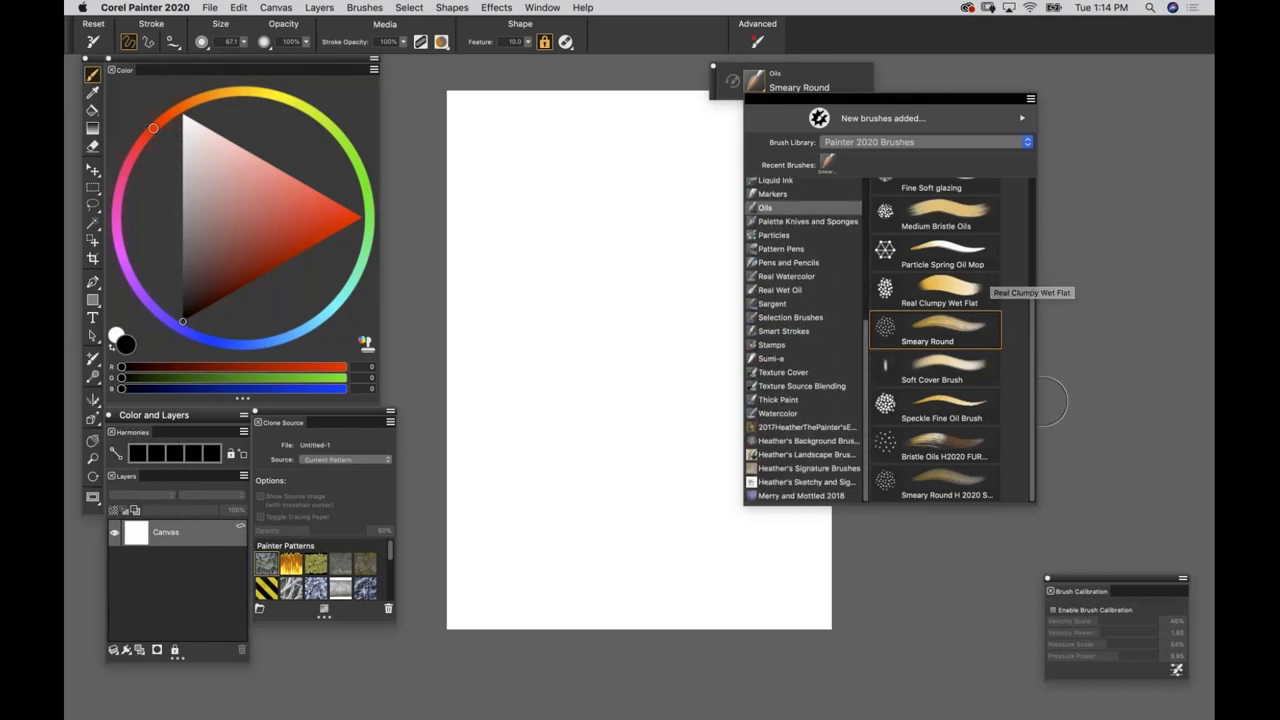
Look through the Texture Cover and Sumi-e brush categories, and choose the Smeary Round brush from Oils.
click(803, 373)
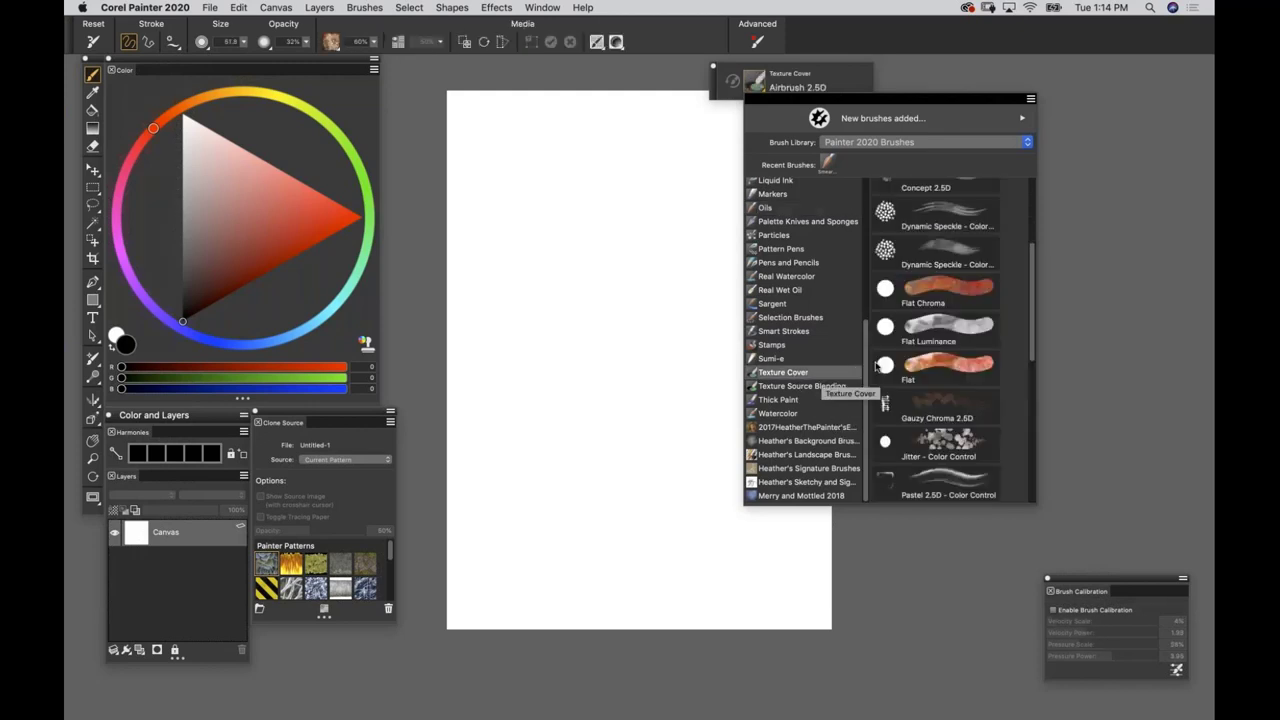
click(788, 357)
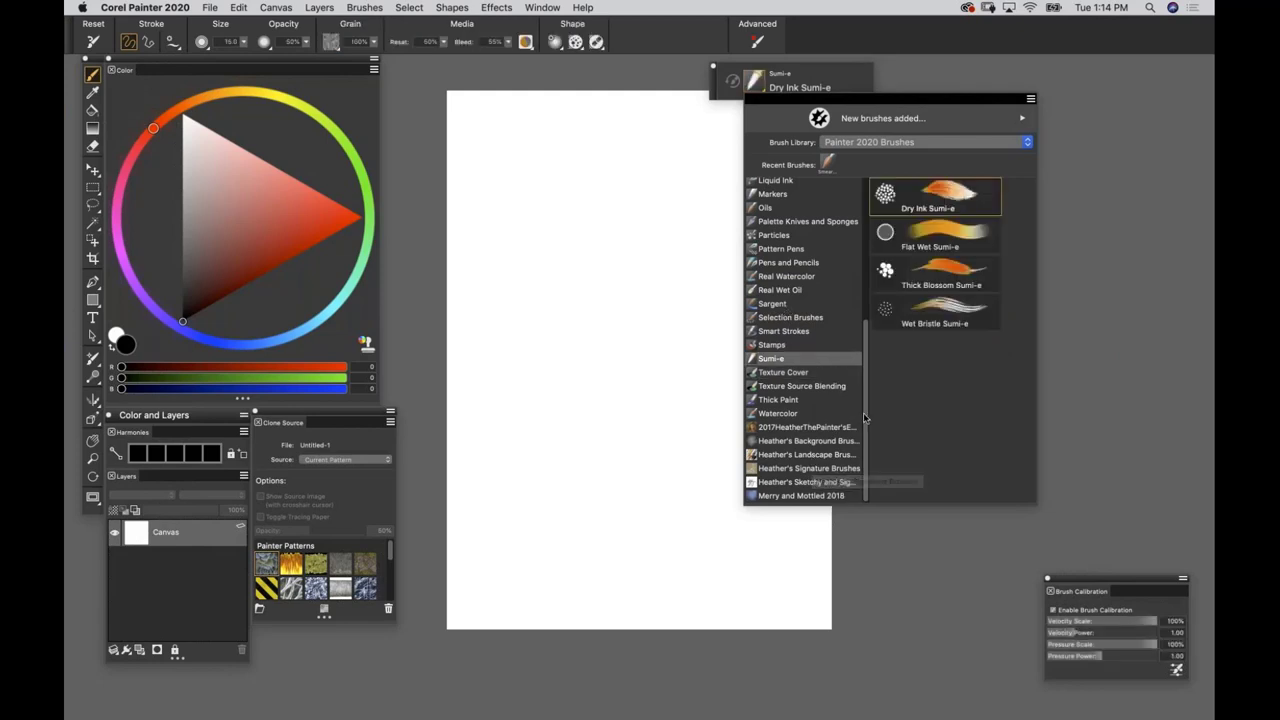
click(765, 208)
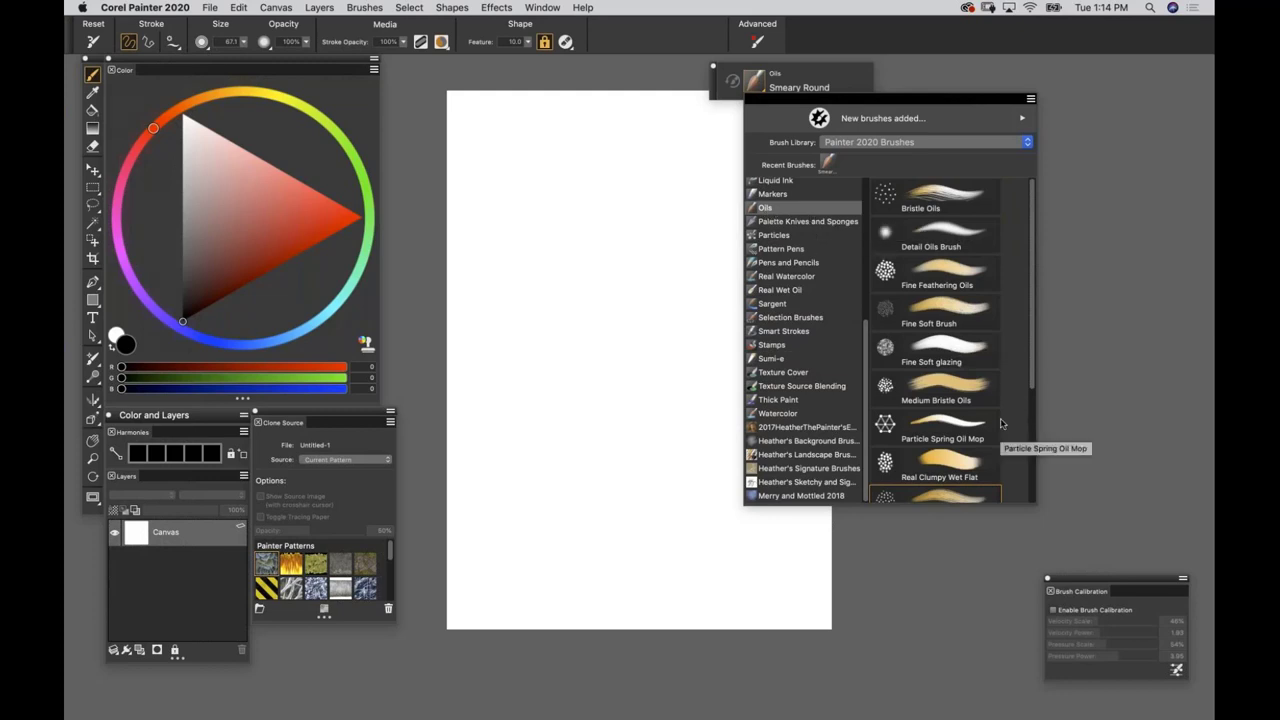
scroll(1000, 424, down, 5)
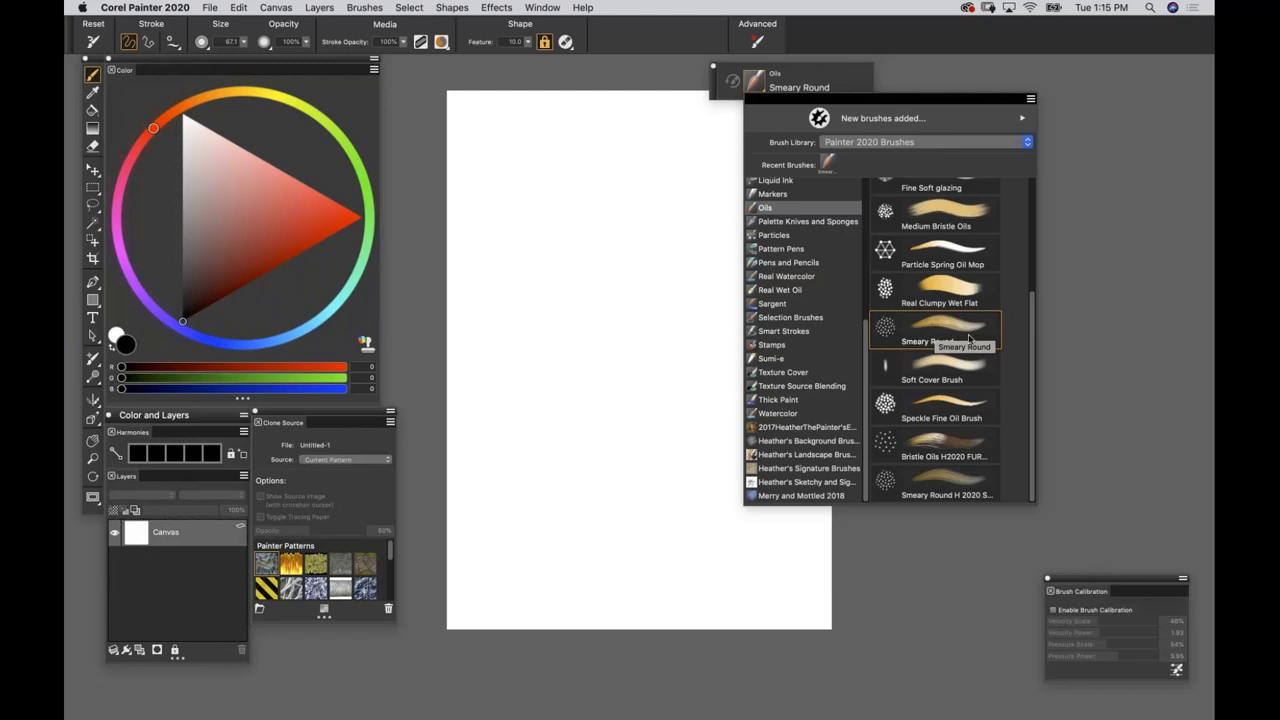
click(889, 328)
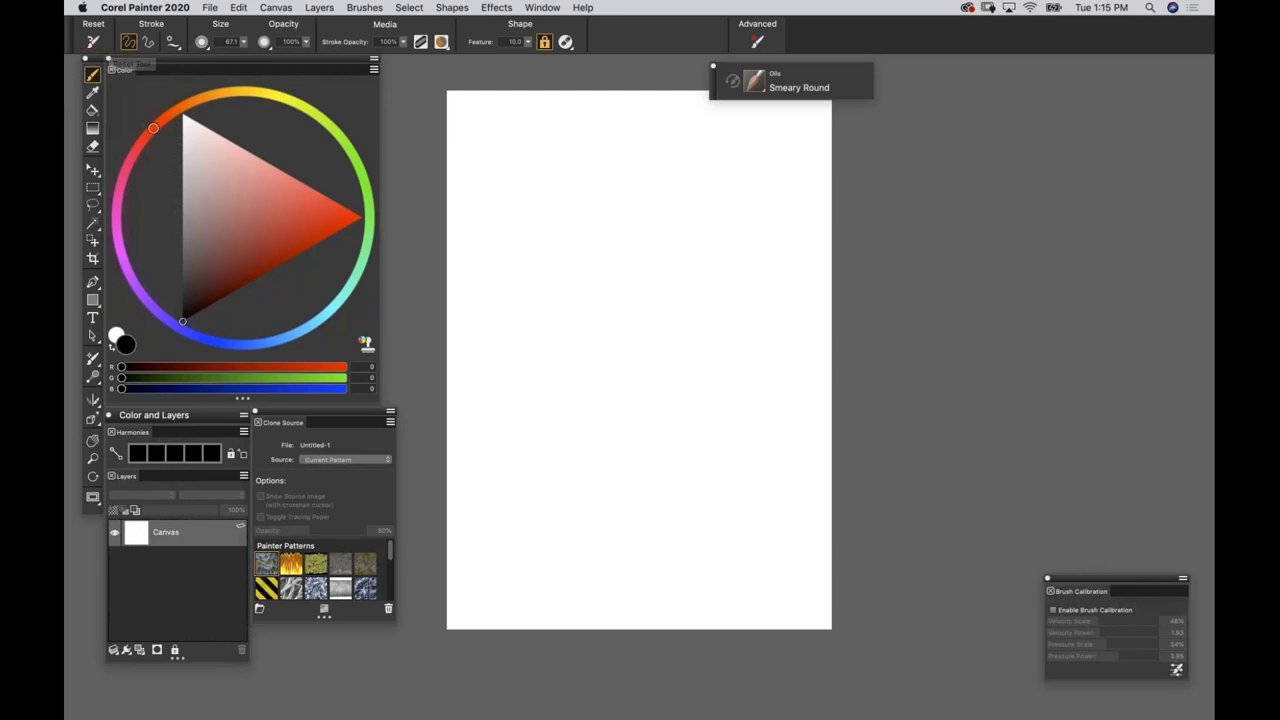
Reset the Smeary Round brush to its default settings, and try it with a black test patch that is undone.
click(90, 43)
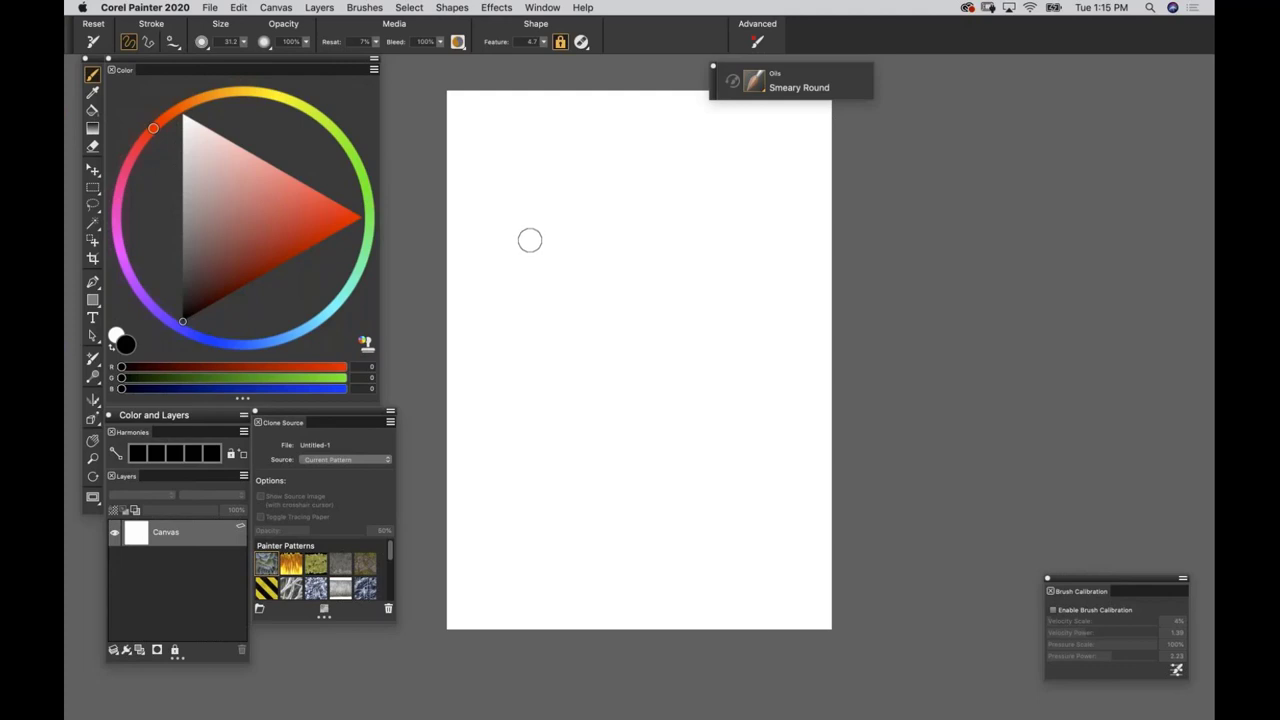
mouse_move(488, 193)
mouse_down()
mouse_move(678, 205)
mouse_move(710, 150)
mouse_move(494, 140)
mouse_up()
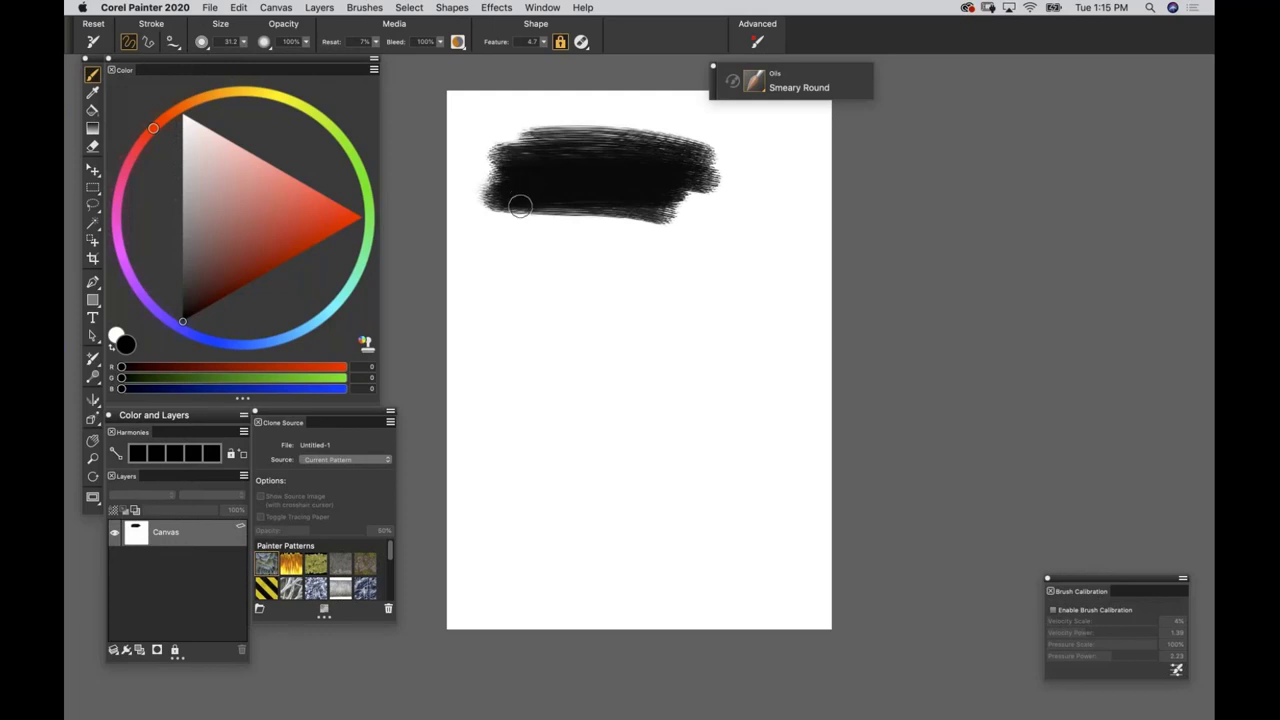
key(super+z)
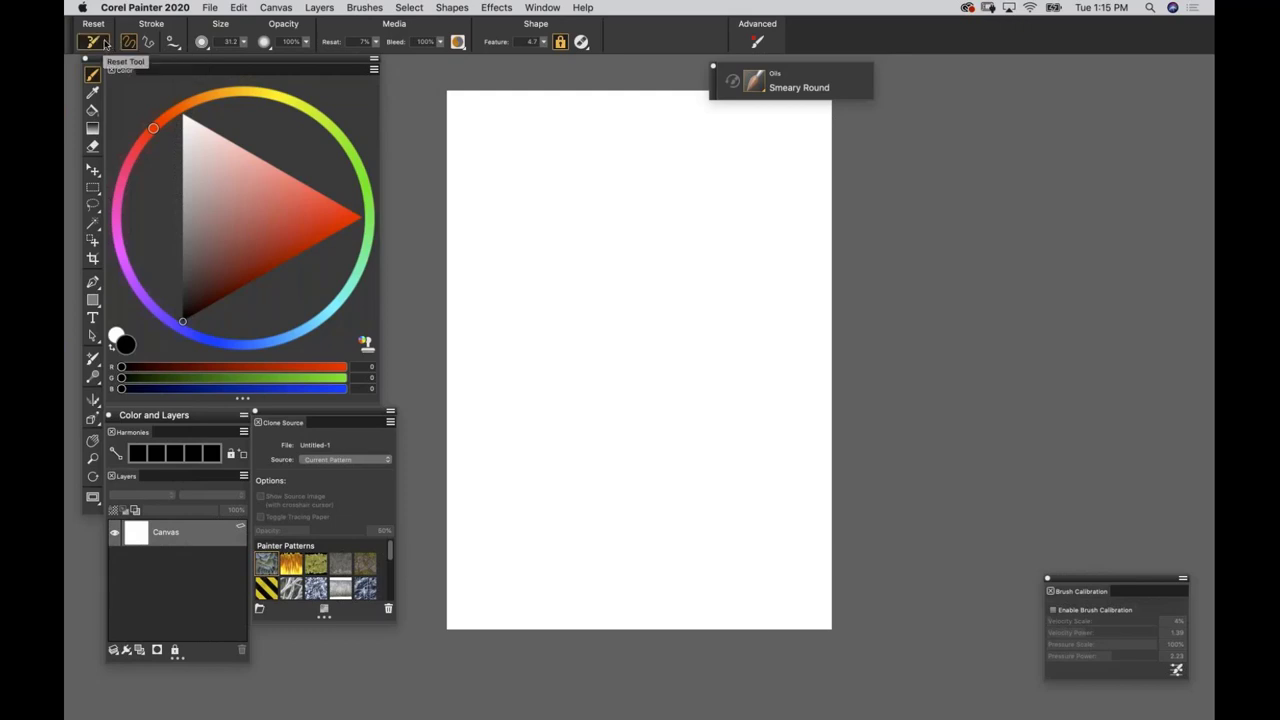
click(173, 48)
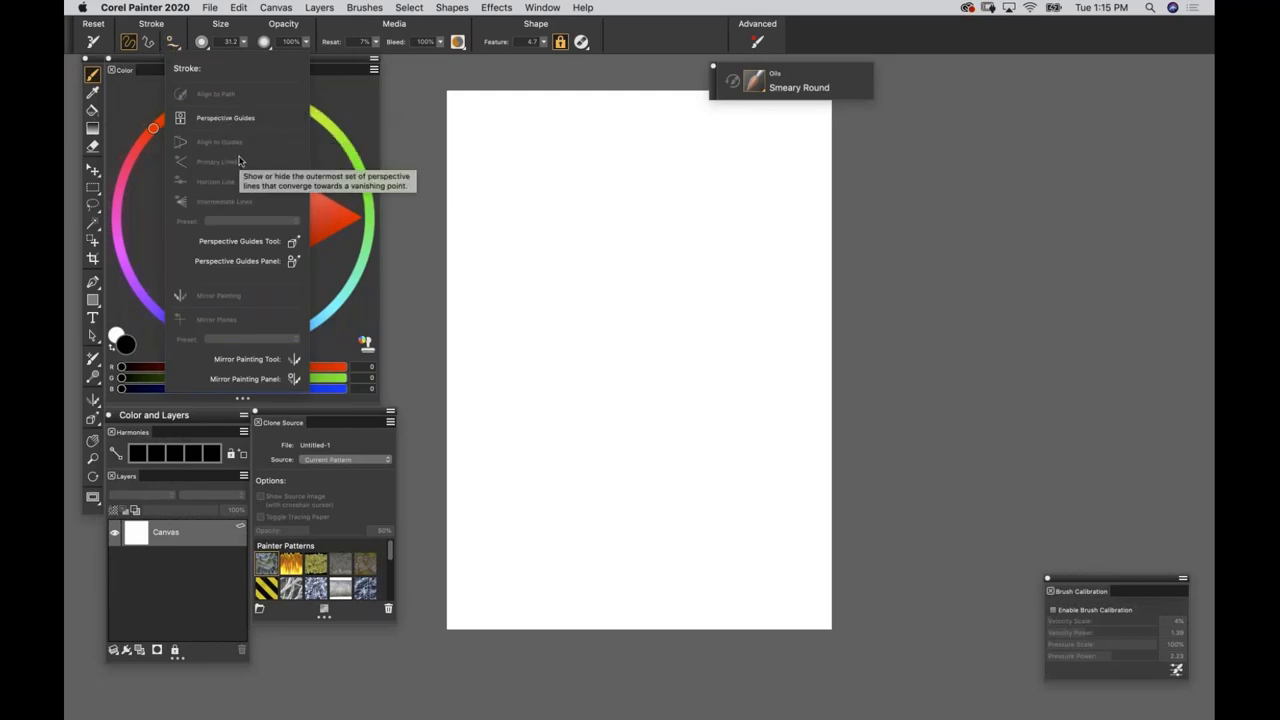
click(176, 46)
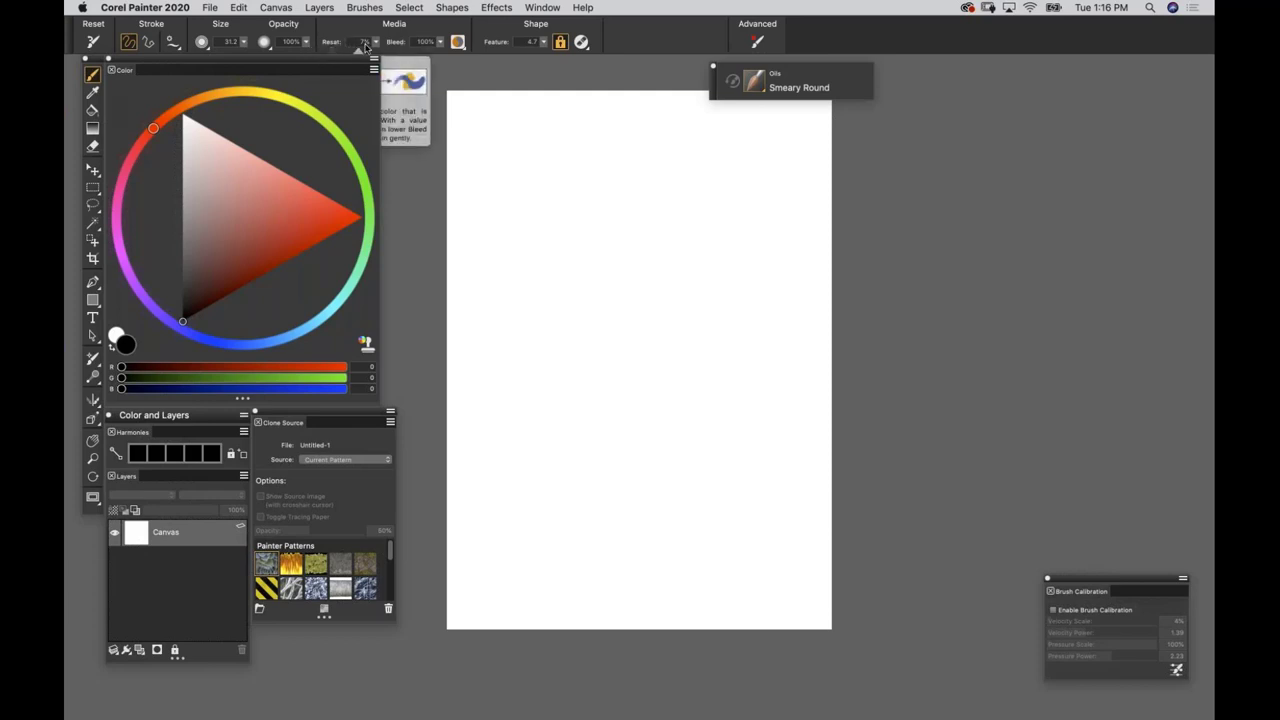
Shift the Color panel down to uncover the brush settings, and paint a dark red block on the canvas with Reset at 100%.
drag(305, 64, 340, 163)
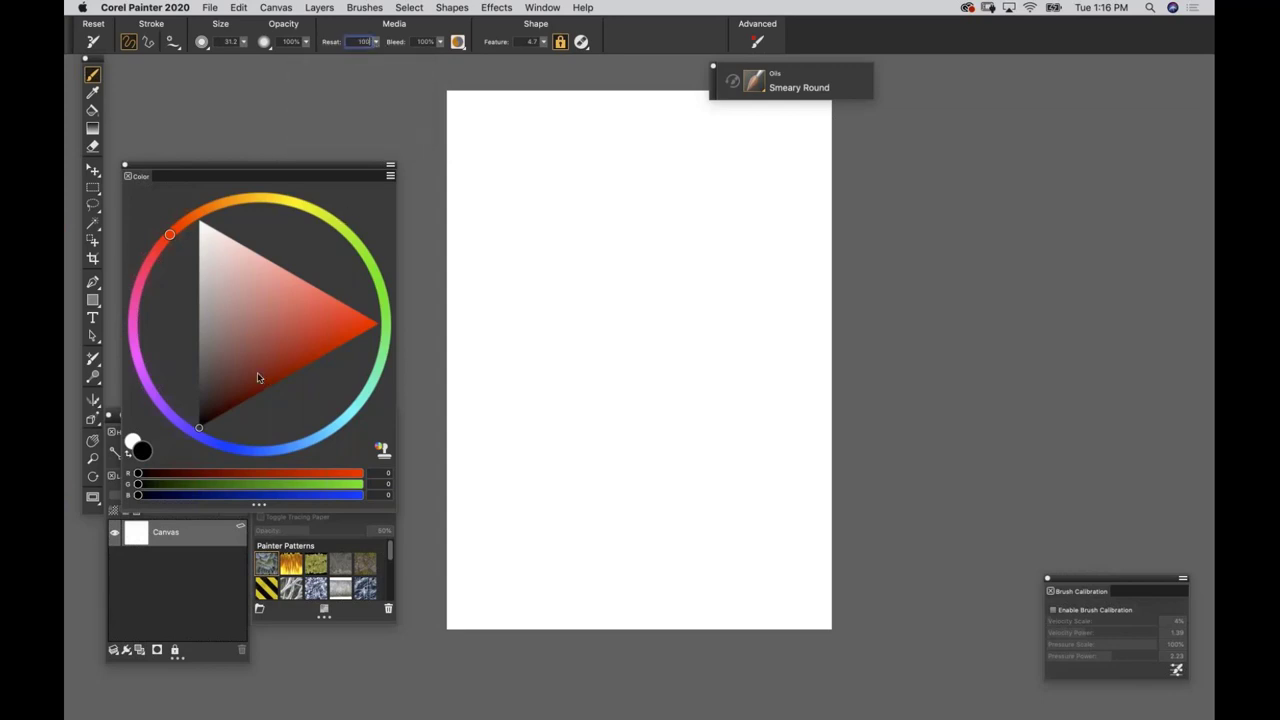
drag(257, 377, 312, 410)
mouse_move(516, 250)
mouse_down()
mouse_move(522, 350)
mouse_move(548, 350)
mouse_move(570, 200)
mouse_move(582, 370)
mouse_move(577, 331)
mouse_up()
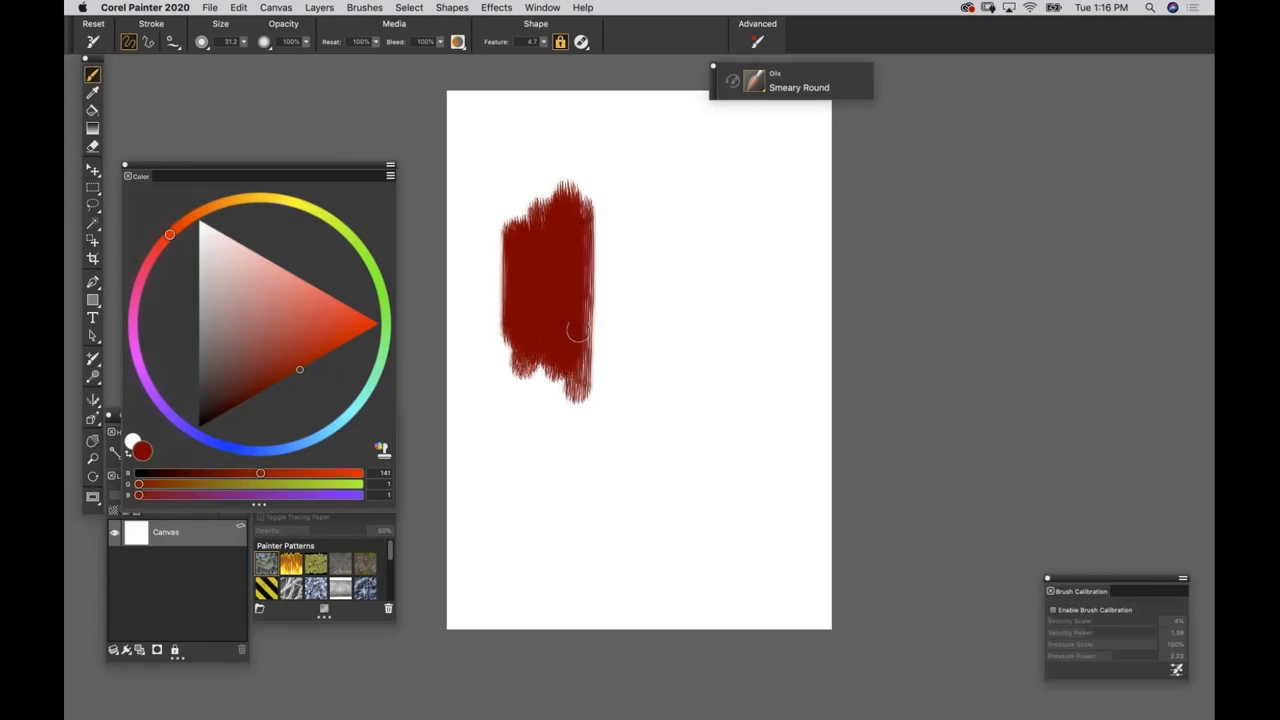
Paint a coral red vertical stripe and a slightly lighter one side by side next to the dark red block.
click(321, 299)
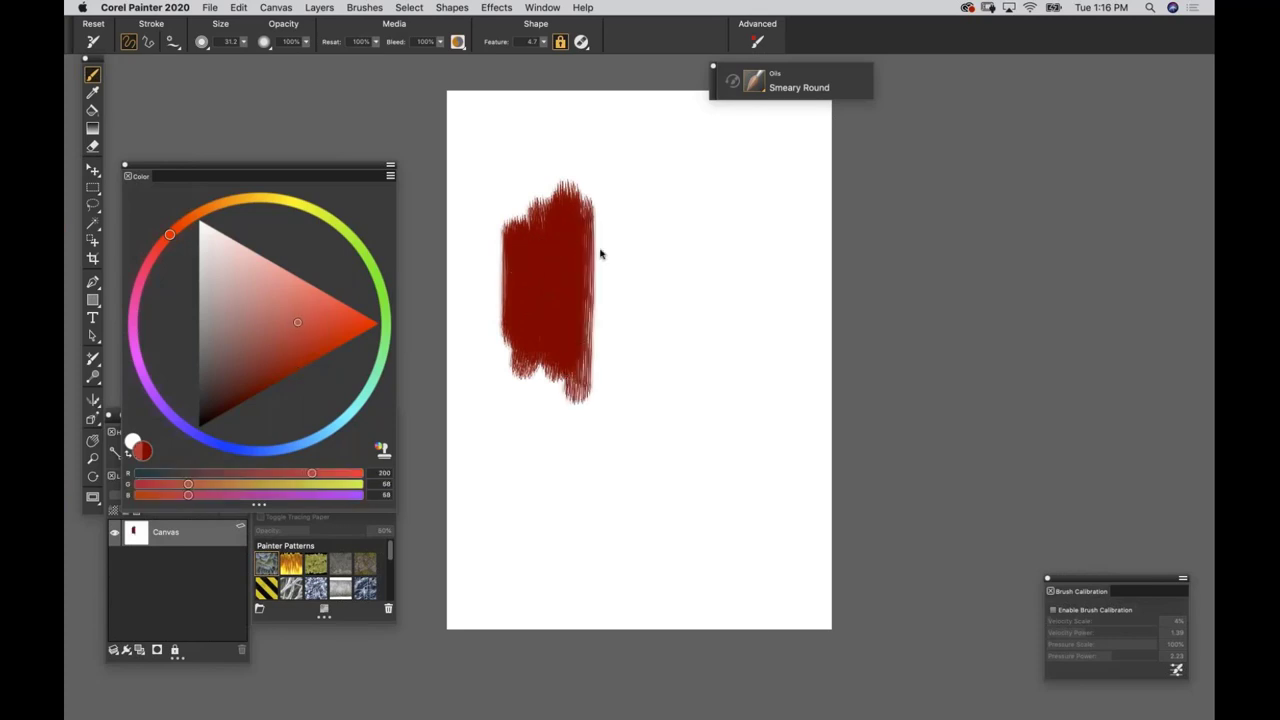
mouse_move(605, 206)
mouse_down()
mouse_move(610, 380)
mouse_move(630, 283)
mouse_move(625, 400)
mouse_up()
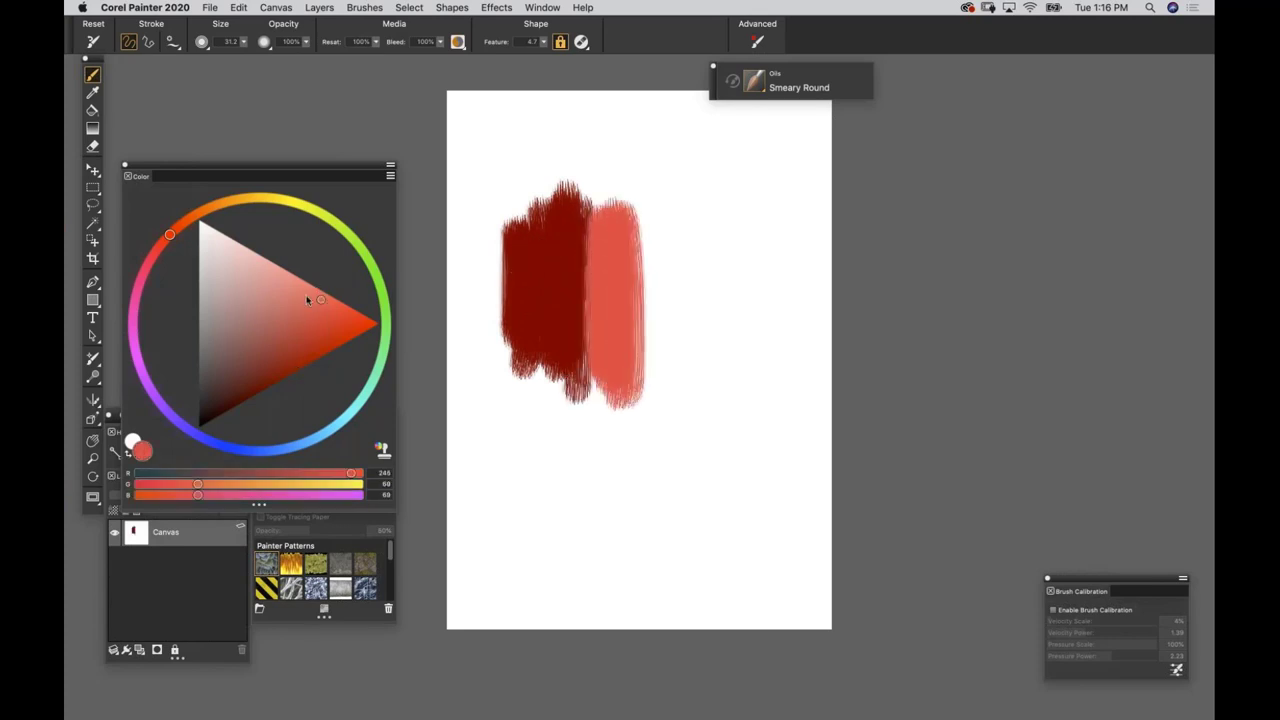
click(309, 284)
mouse_move(656, 212)
mouse_down()
mouse_move(660, 400)
mouse_move(667, 280)
mouse_move(690, 400)
mouse_move(700, 210)
mouse_move(714, 381)
mouse_move(724, 212)
mouse_up()
Add a light yellow-orange vertical stripe and a peach stripe to the right of the coral red ones.
click(243, 198)
click(286, 270)
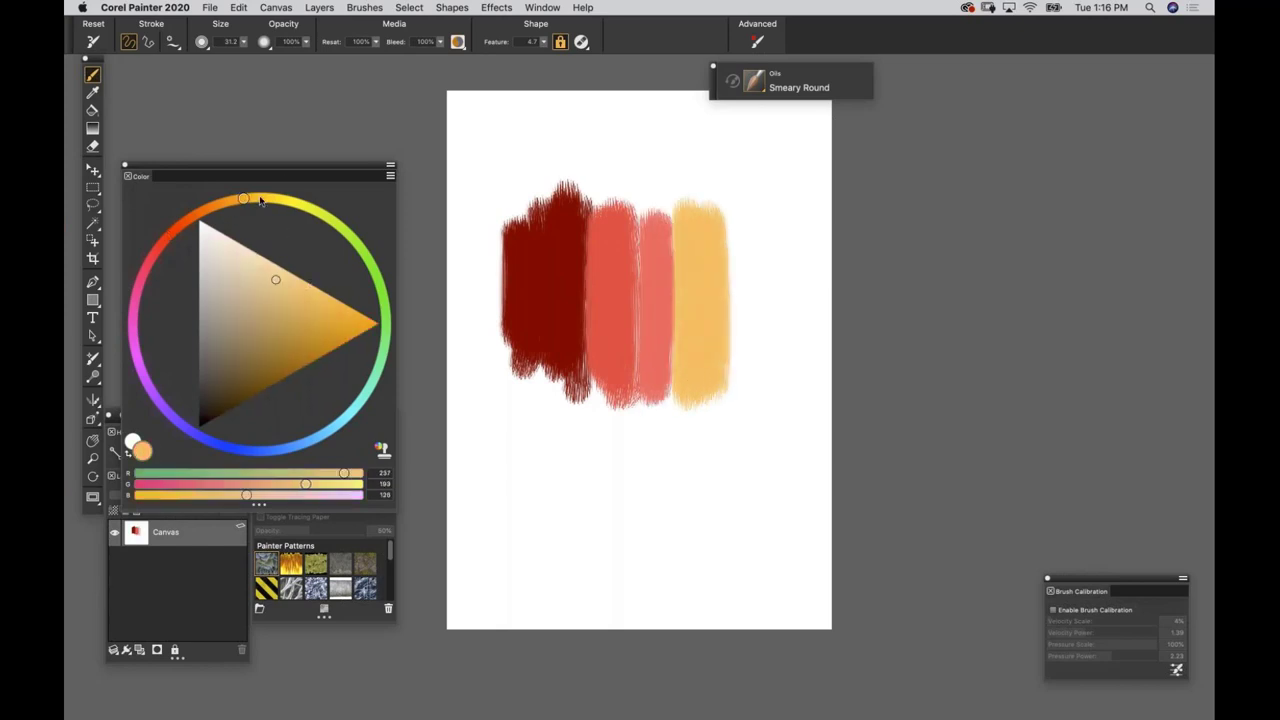
click(197, 213)
mouse_move(730, 222)
mouse_down()
mouse_move(740, 405)
mouse_move(752, 225)
mouse_move(764, 408)
mouse_up()
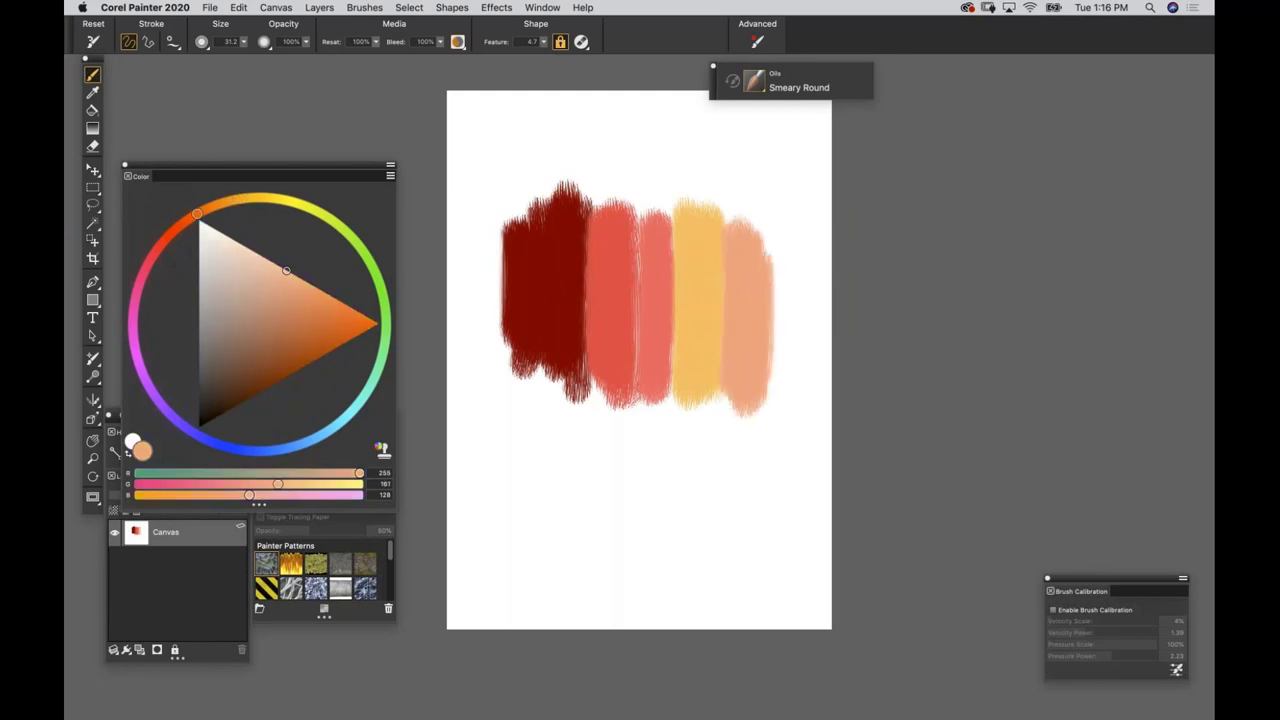
Set the brush's Reset to 0% and smear the colors across the upper and lower ends of the stripes.
click(360, 41)
mouse_move(590, 330)
mouse_down()
mouse_move(674, 400)
mouse_move(636, 358)
mouse_move(615, 405)
mouse_move(690, 440)
mouse_move(800, 345)
mouse_up()
mouse_move(535, 207)
mouse_down()
mouse_move(640, 190)
mouse_move(691, 222)
mouse_move(660, 258)
mouse_move(760, 195)
mouse_up()
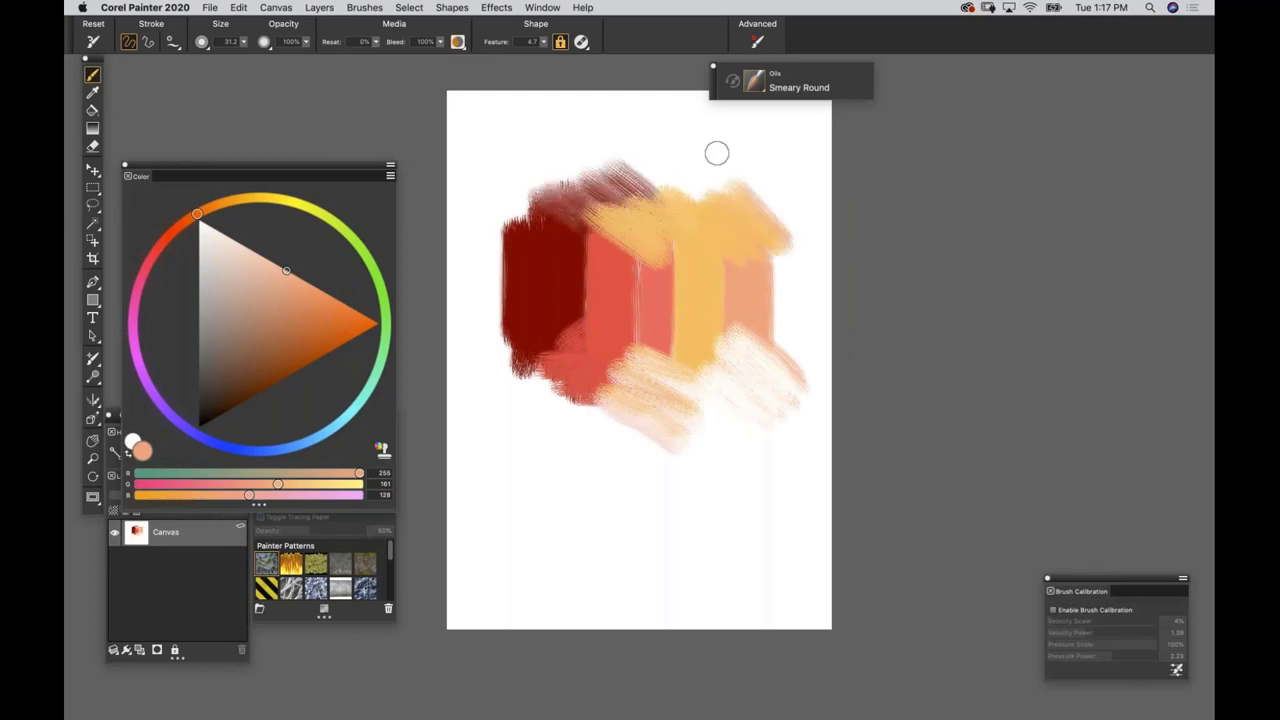
mouse_move(583, 261)
mouse_down()
mouse_move(500, 213)
mouse_move(498, 190)
mouse_move(518, 207)
mouse_move(536, 173)
mouse_move(531, 256)
mouse_move(467, 193)
mouse_up()
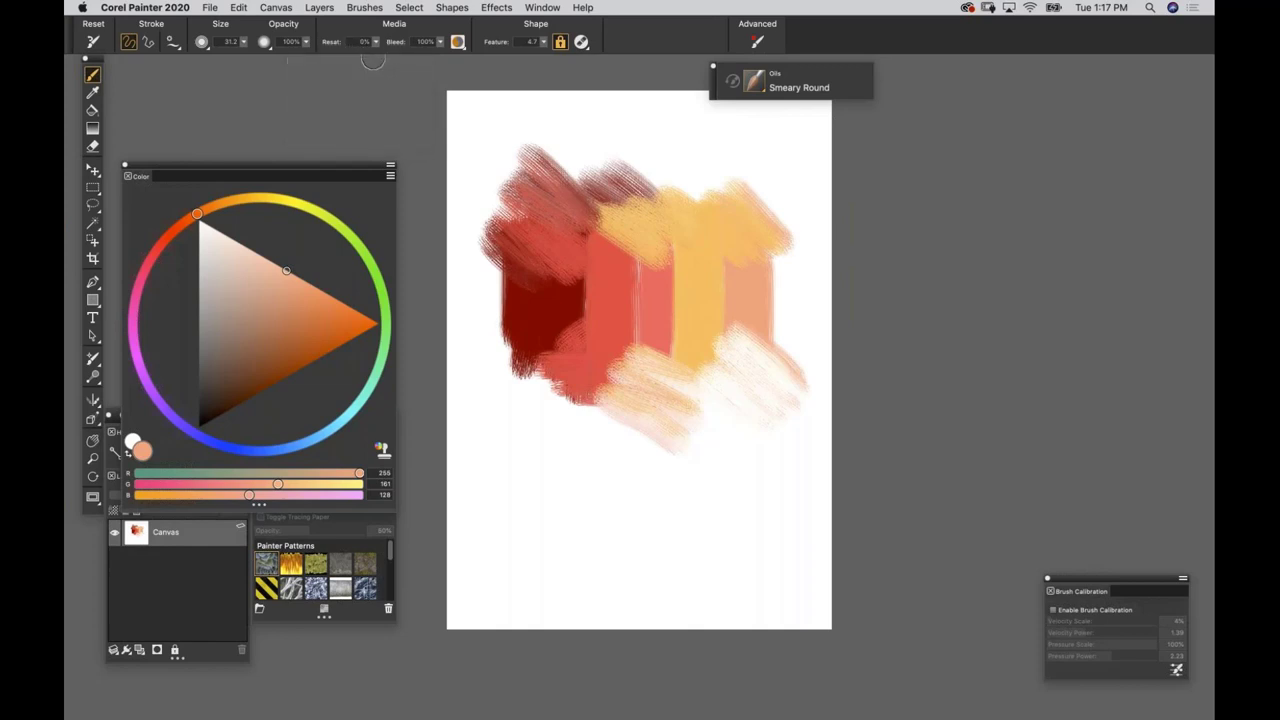
Blend the upper orange and purplish paint down into the coral red stripes with vertical strokes up close.
key(super+plus)
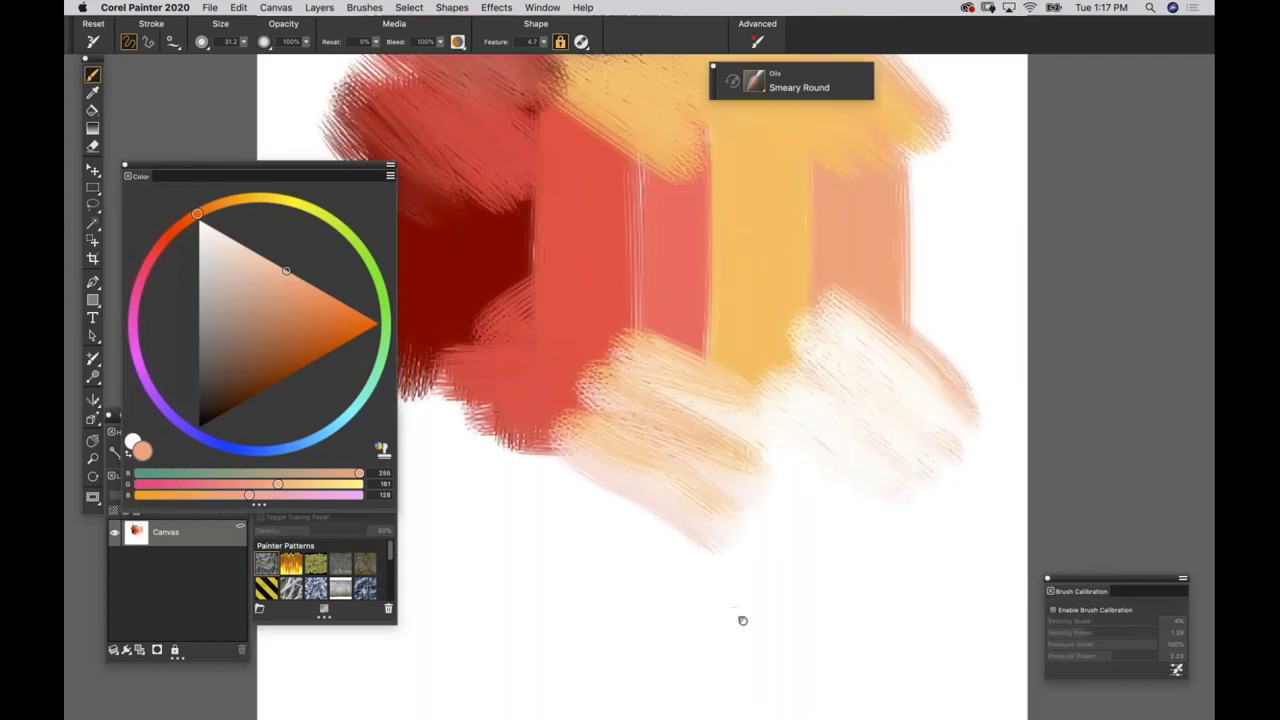
mouse_move(556, 320)
mouse_down()
mouse_move(704, 553)
mouse_move(684, 540)
mouse_up()
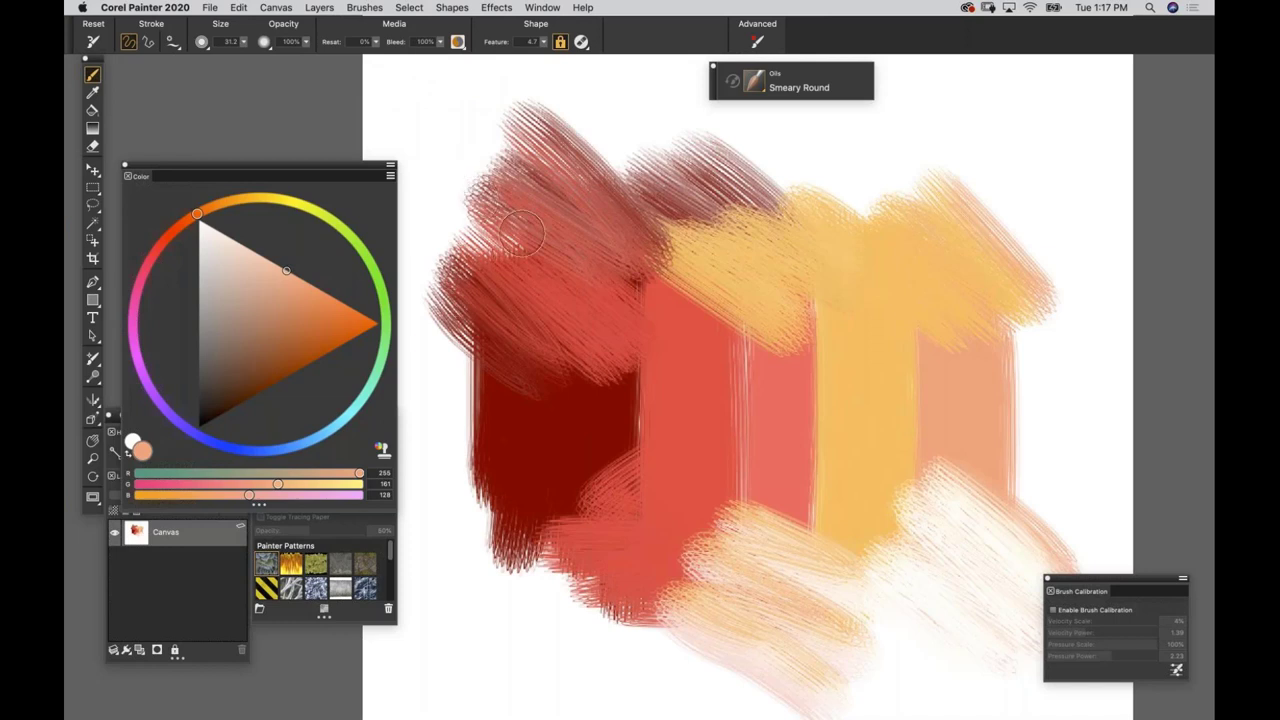
mouse_move(655, 245)
mouse_down()
mouse_move(659, 318)
mouse_move(678, 239)
mouse_move(692, 249)
mouse_move(699, 358)
mouse_up()
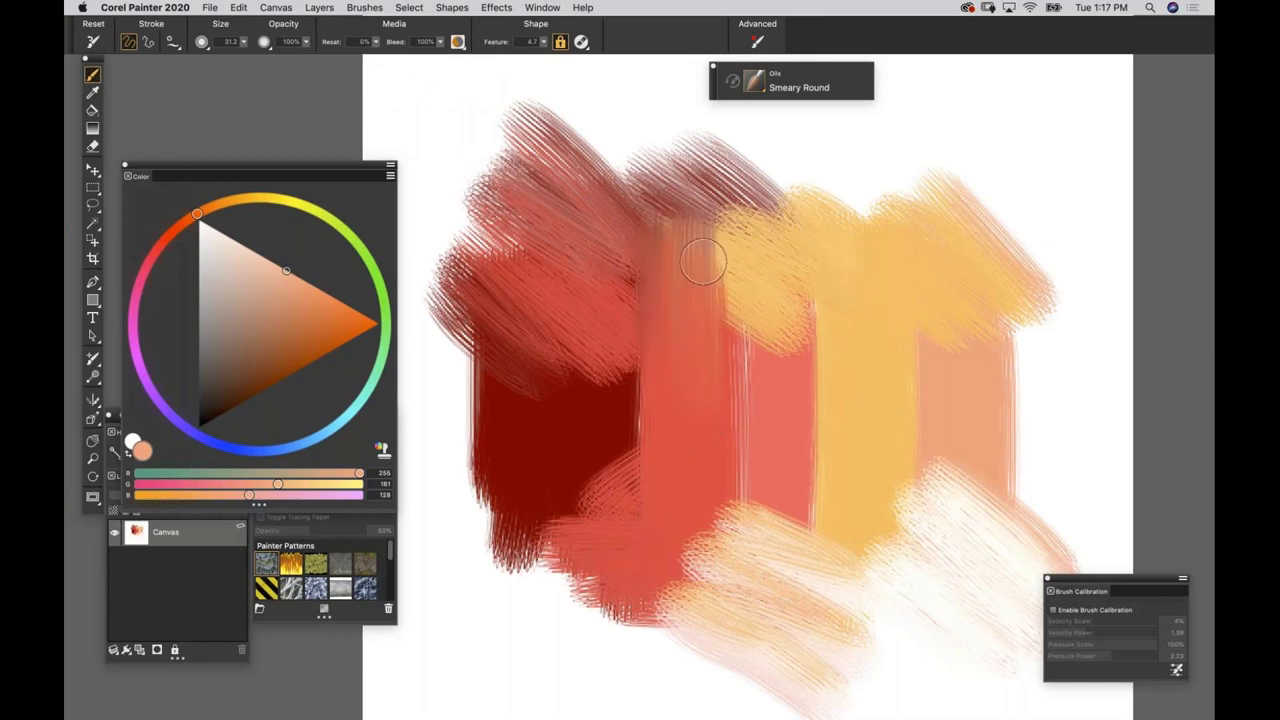
mouse_move(704, 260)
mouse_down()
mouse_move(718, 420)
mouse_move(730, 412)
mouse_up()
mouse_move(745, 240)
mouse_down()
mouse_move(762, 460)
mouse_move(780, 471)
mouse_up()
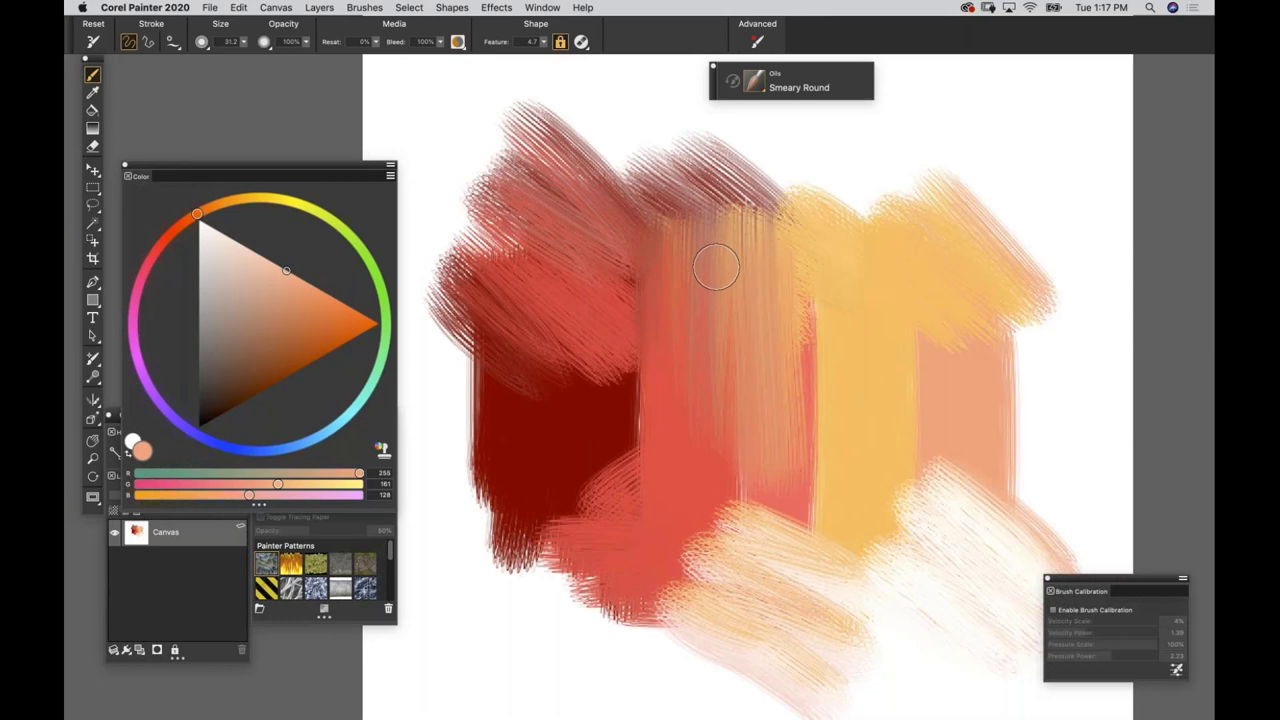
drag(788, 288, 806, 486)
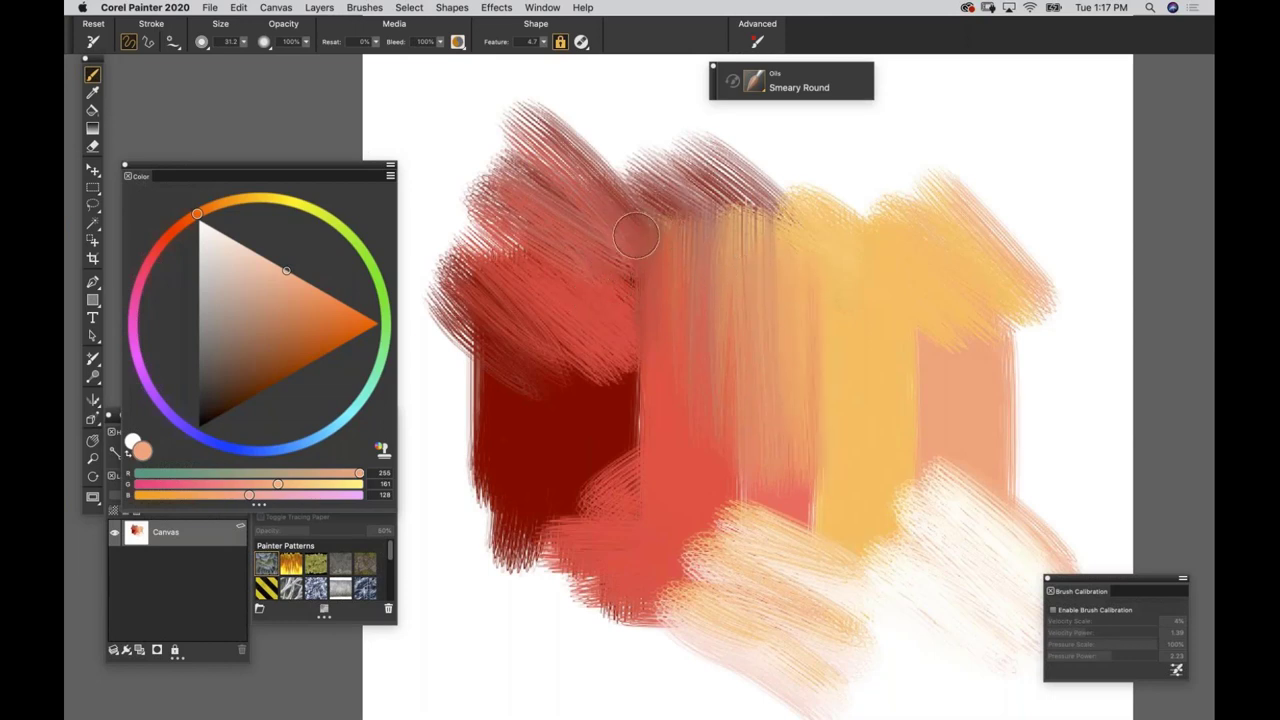
Lower the brush opacity to 30% and softly blend the purplish, orange, yellow and peach areas down into the white lower edge.
key(3)
mouse_move(806, 275)
mouse_down()
mouse_move(700, 185)
mouse_move(766, 200)
mouse_move(845, 300)
mouse_up()
mouse_move(697, 236)
mouse_down()
mouse_move(745, 331)
mouse_move(862, 340)
mouse_up()
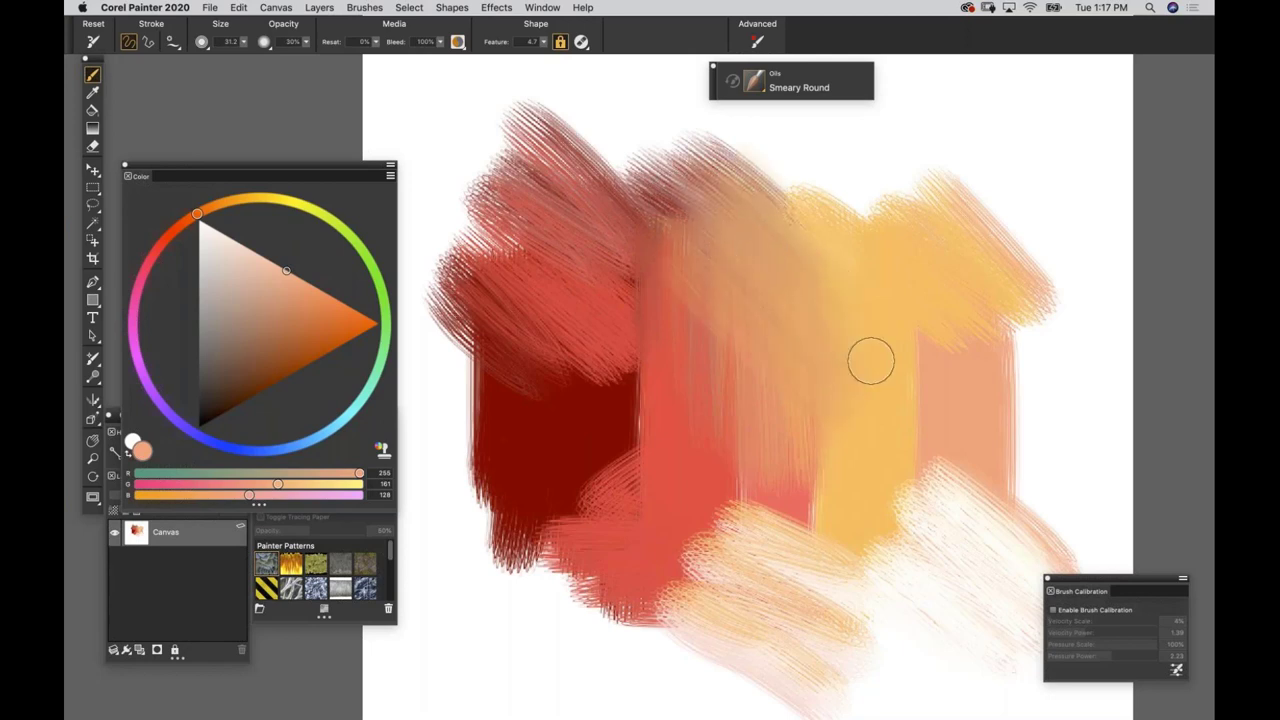
mouse_move(1008, 369)
mouse_down()
mouse_move(960, 220)
mouse_move(1045, 330)
mouse_up()
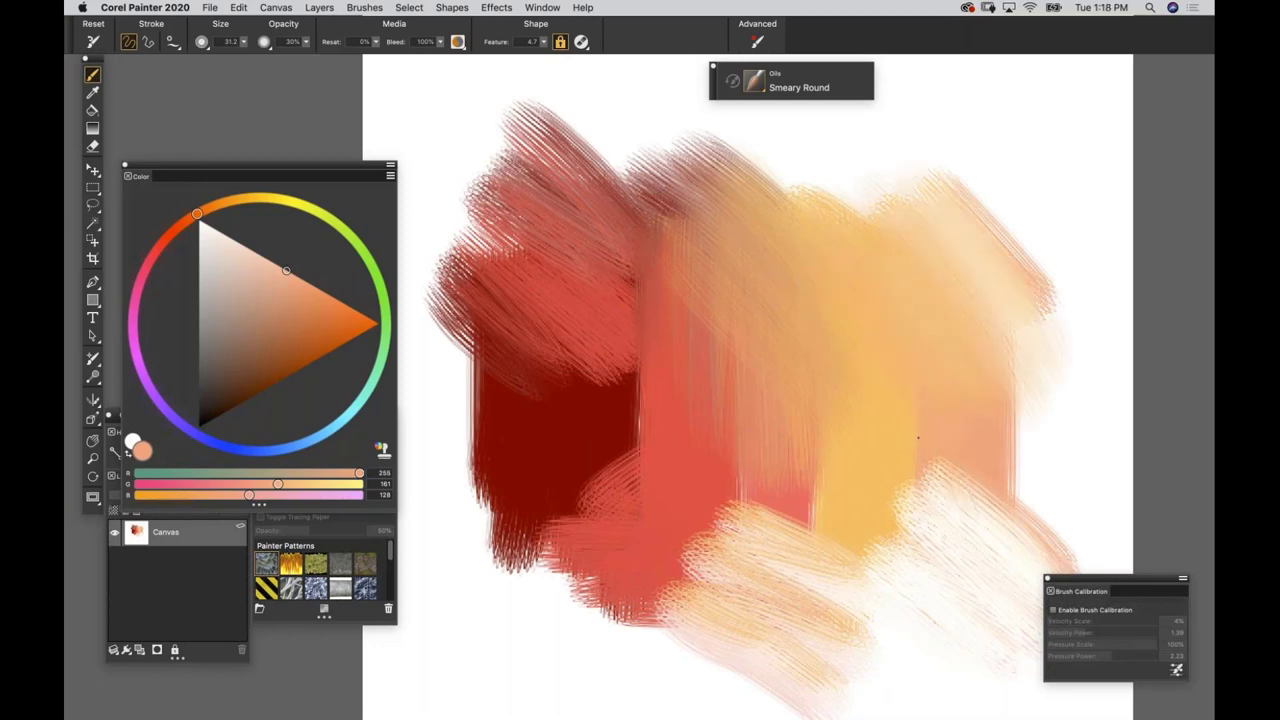
mouse_move(955, 475)
mouse_down()
mouse_move(950, 510)
mouse_move(880, 595)
mouse_up()
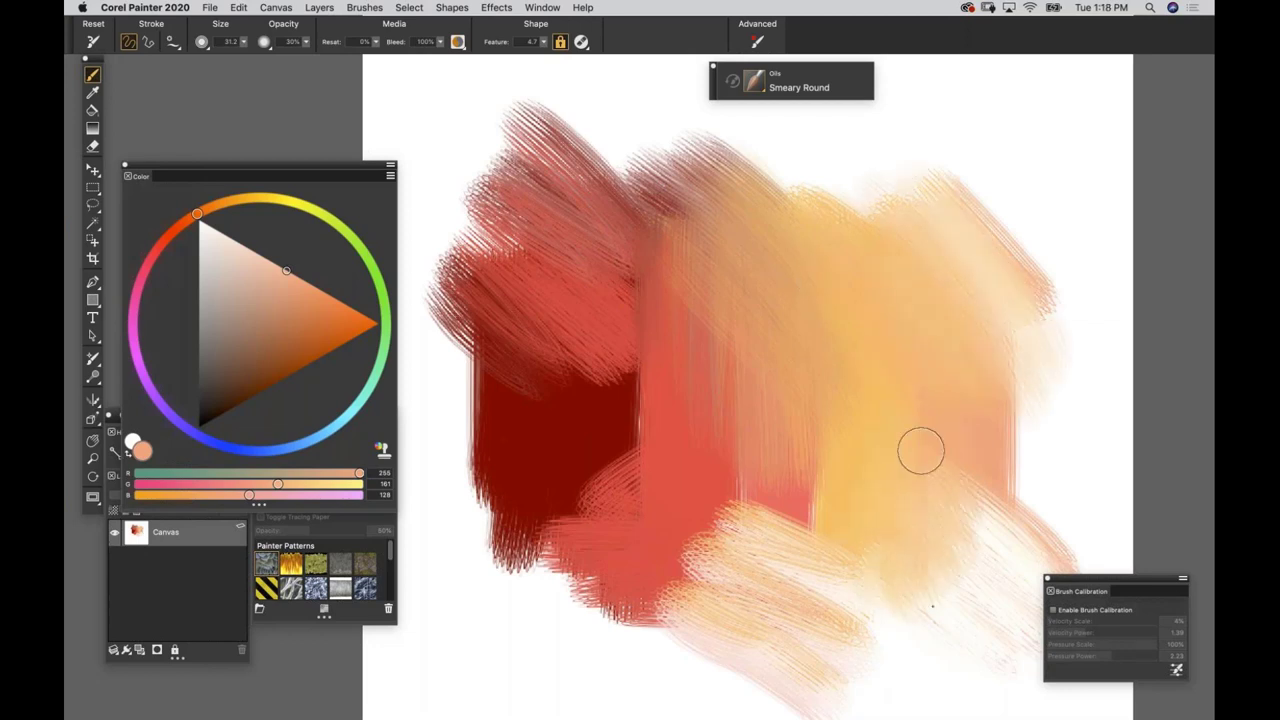
drag(921, 451, 936, 600)
drag(964, 510, 960, 585)
mouse_move(886, 565)
mouse_down()
mouse_move(886, 610)
mouse_move(860, 600)
mouse_up()
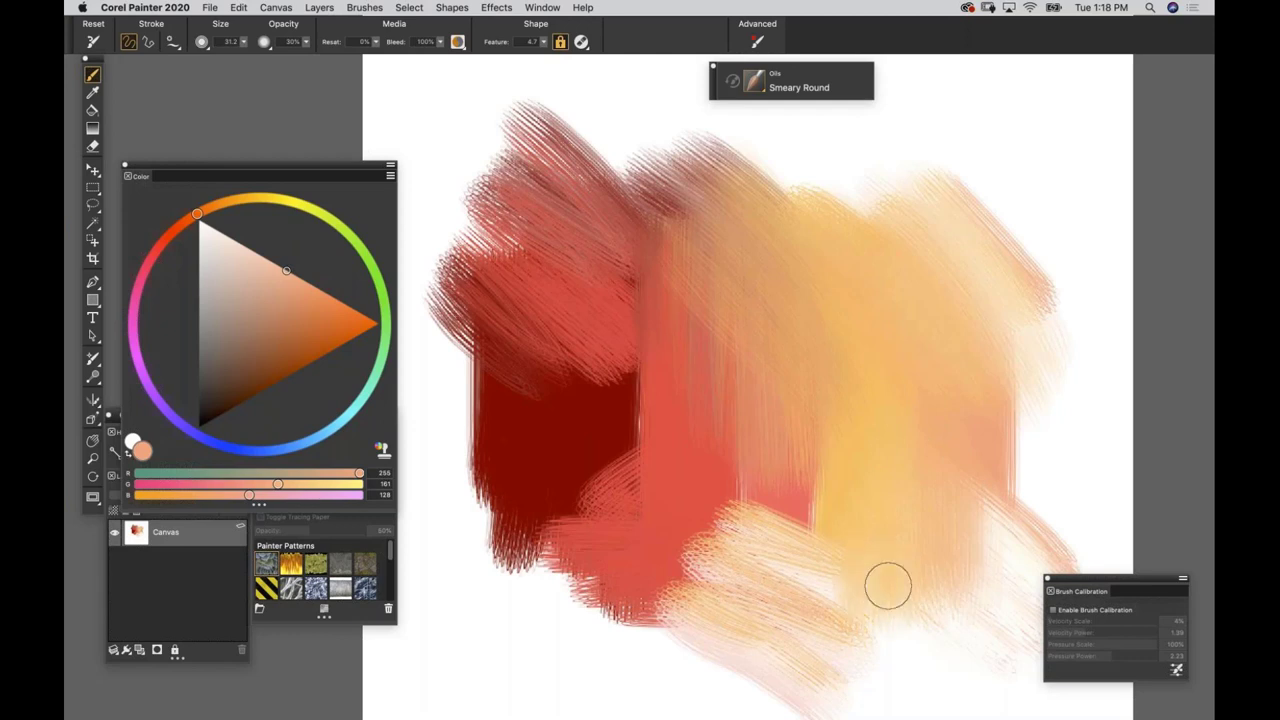
Softly blend the peach, orange and coral paint down into the lower edge and smear the dark red strokes at the upper end.
drag(969, 506, 980, 617)
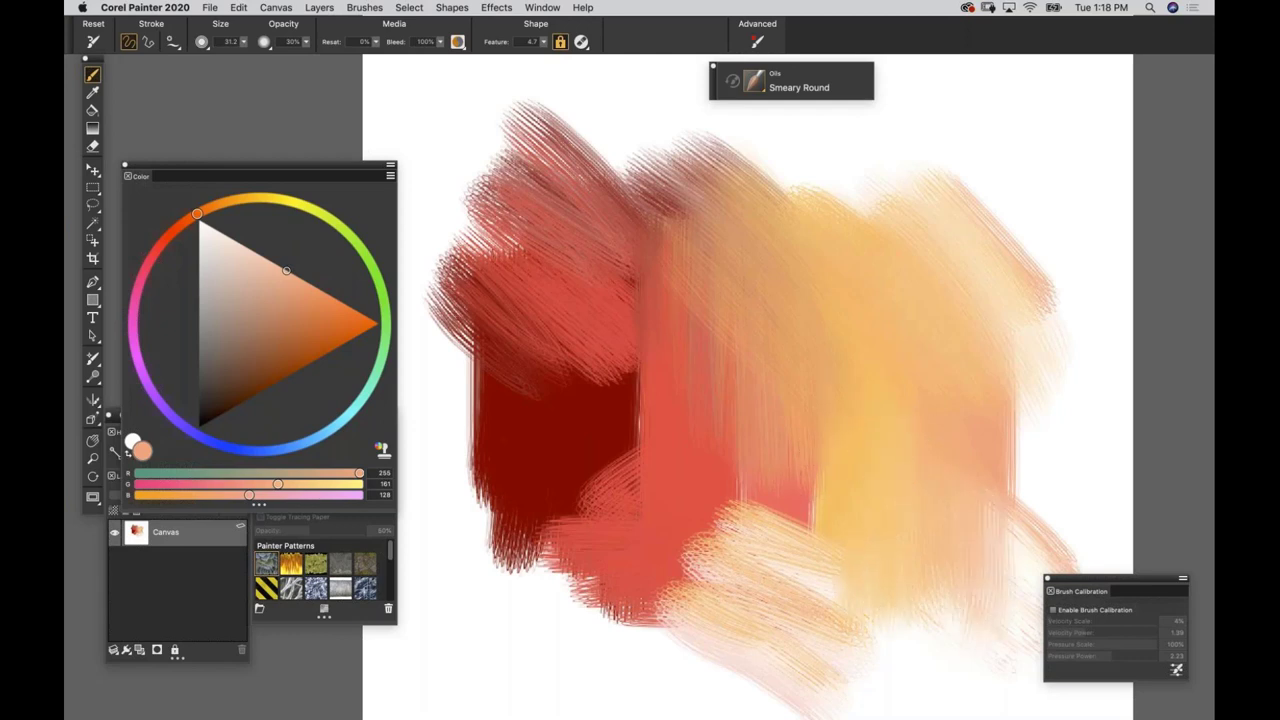
mouse_move(824, 505)
mouse_down()
mouse_move(832, 600)
mouse_move(745, 480)
mouse_move(740, 590)
mouse_move(725, 560)
mouse_move(705, 570)
mouse_up()
mouse_move(710, 485)
mouse_down()
mouse_move(700, 600)
mouse_move(680, 650)
mouse_move(698, 487)
mouse_up()
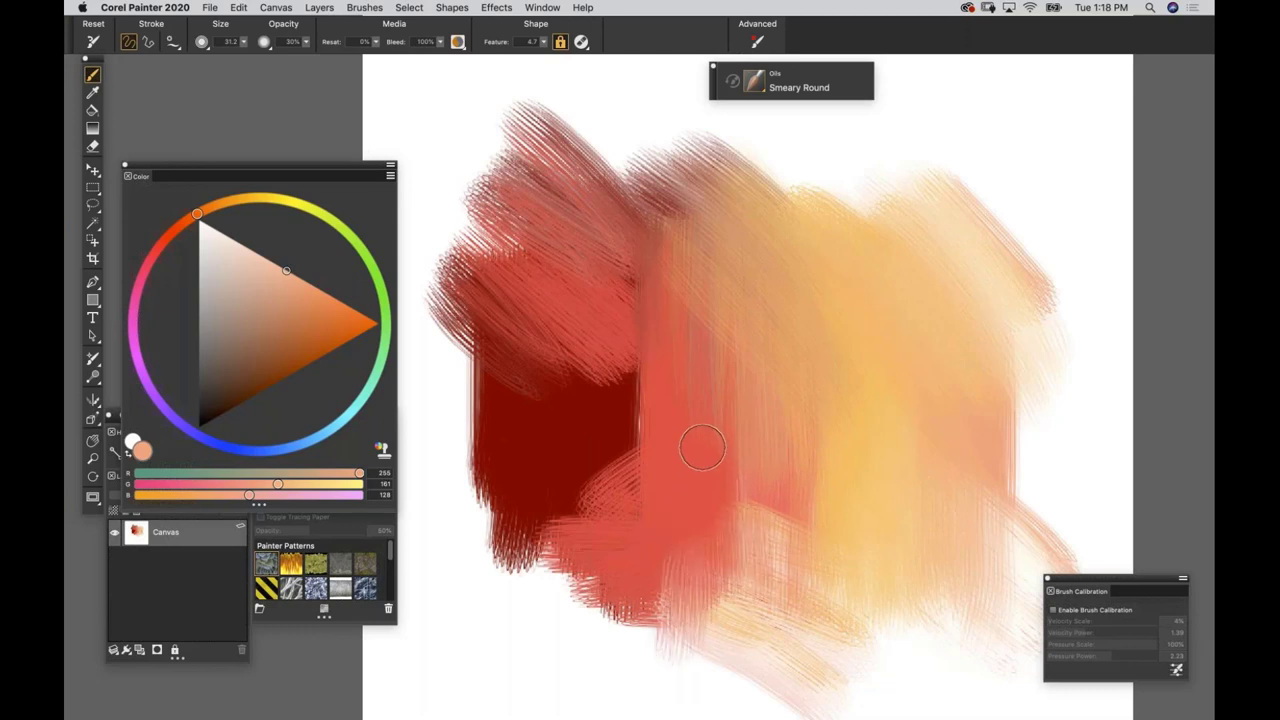
mouse_move(625, 245)
mouse_down()
mouse_move(586, 231)
mouse_move(515, 163)
mouse_up()
Set the brush's Bleed to 0% and pull horizontal and vertical strokes across the red, yellow and peach areas.
mouse_move(422, 46)
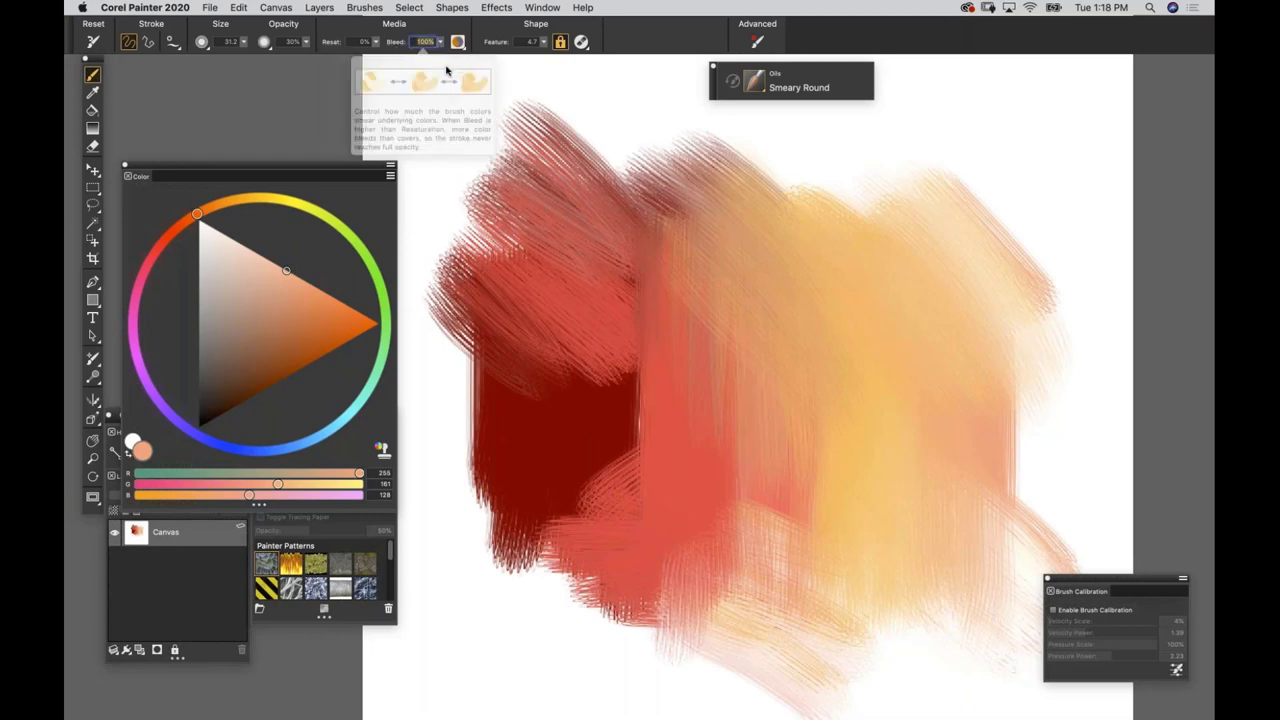
text(0)
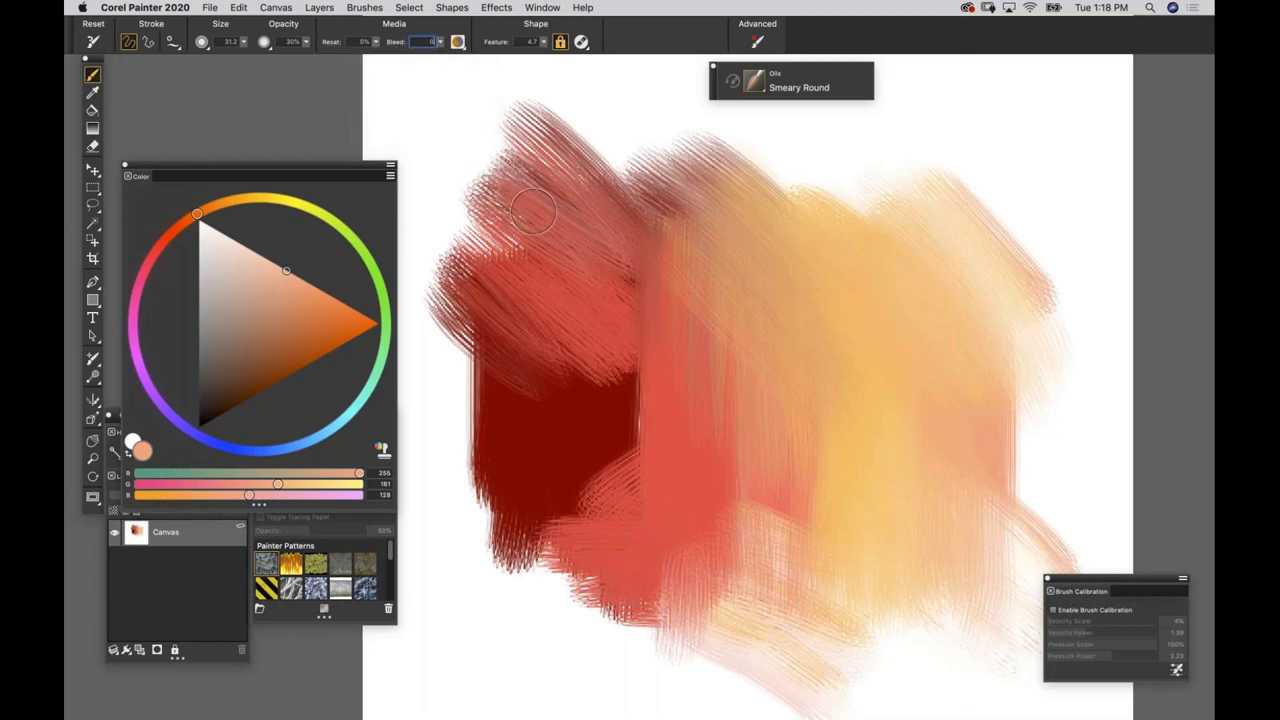
key(super+minus)
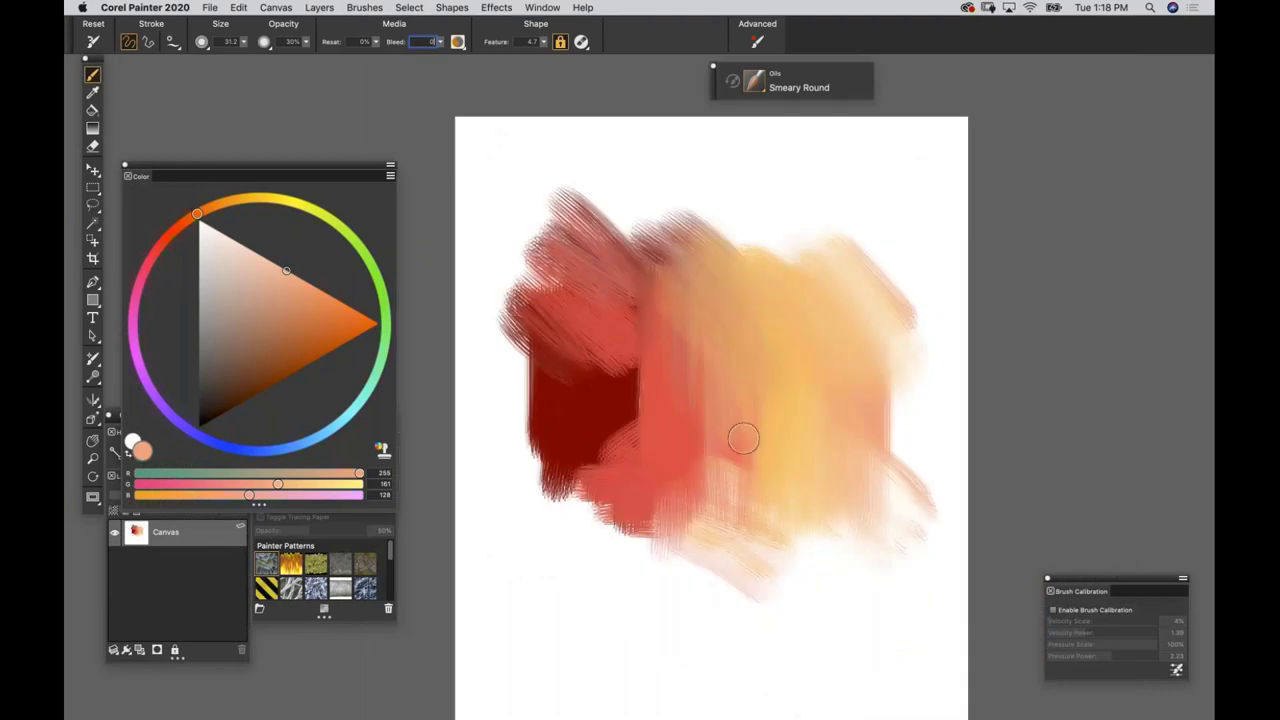
drag(771, 450, 564, 453)
drag(736, 423, 548, 432)
drag(708, 392, 934, 390)
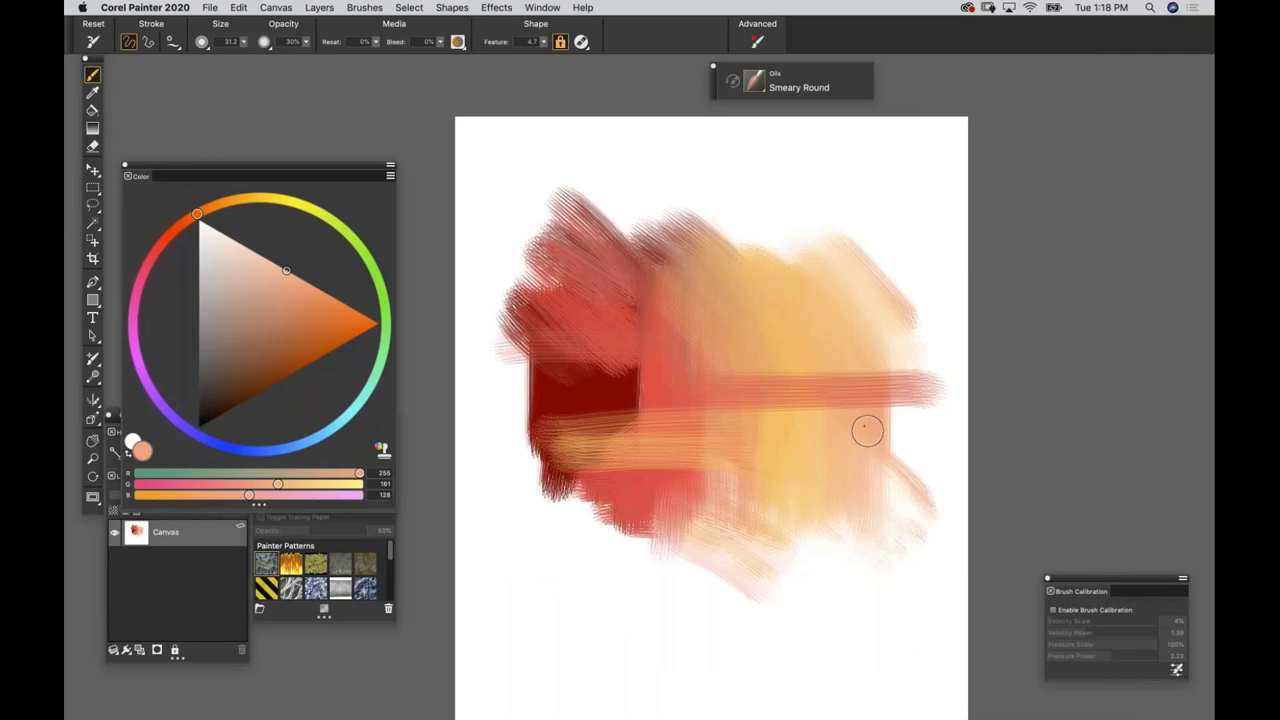
mouse_move(869, 431)
mouse_down()
mouse_move(878, 625)
mouse_move(882, 542)
mouse_up()
drag(846, 323, 842, 155)
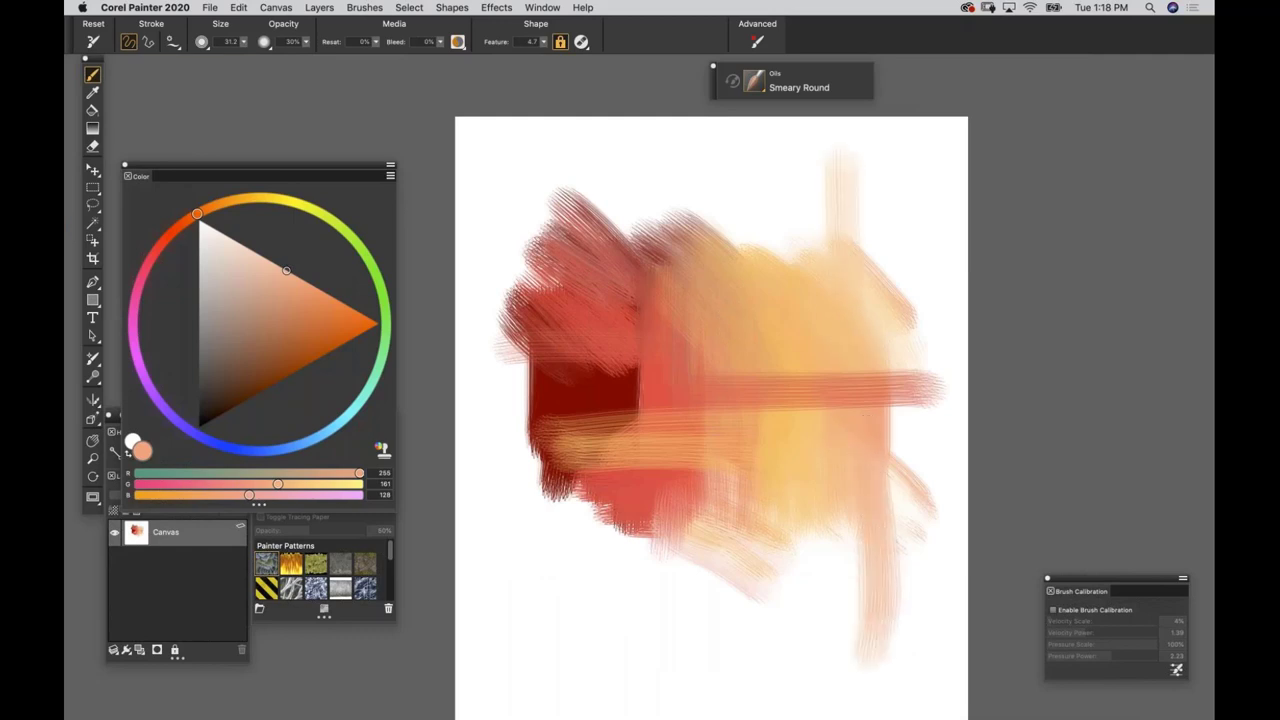
mouse_move(571, 363)
mouse_down()
mouse_move(558, 192)
mouse_move(543, 177)
mouse_up()
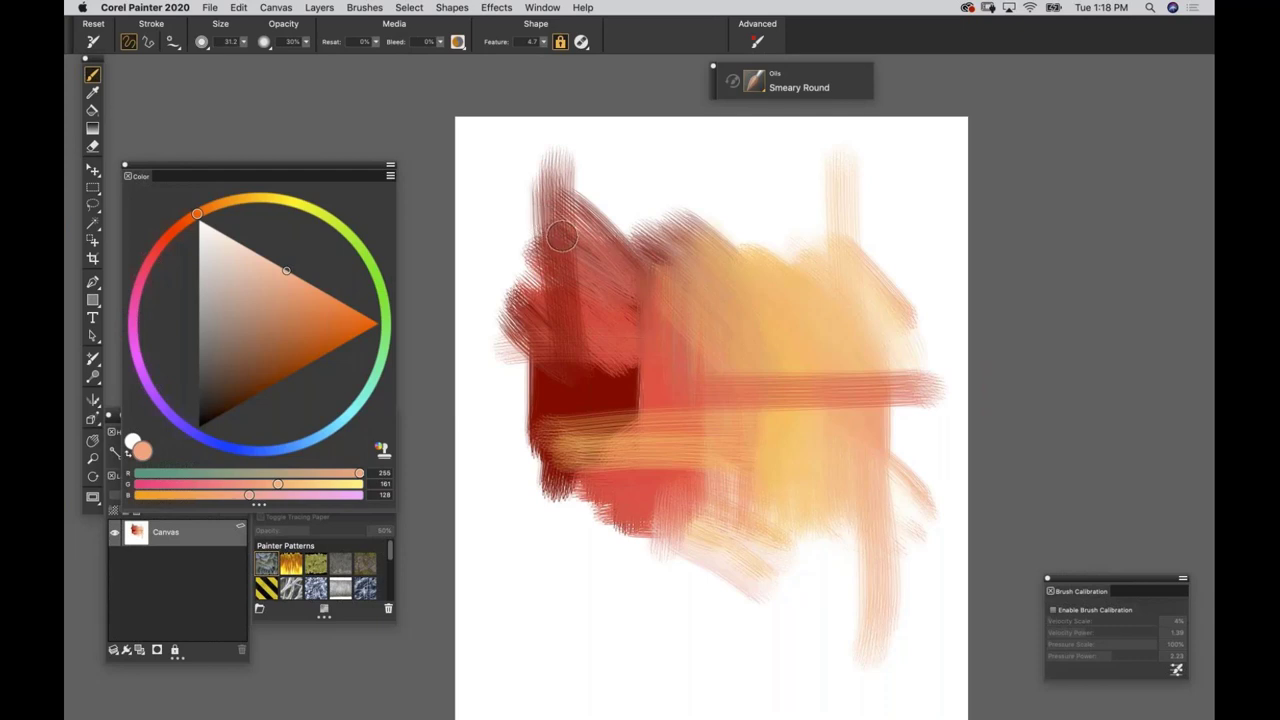
Raise the brush opacity to 100% and pull vertical strokes through the dark red, coral, orange and yellow areas.
key(0)
drag(560, 365, 557, 200)
drag(591, 324, 588, 586)
drag(632, 375, 637, 593)
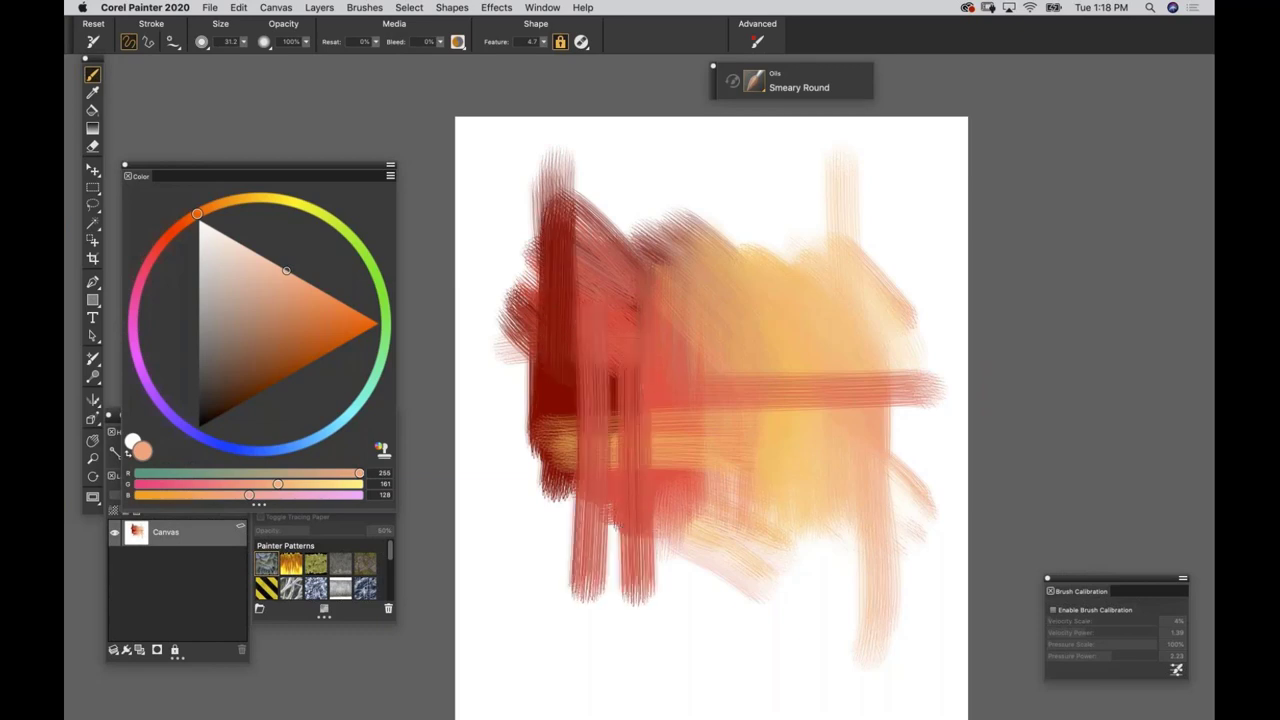
drag(692, 314, 701, 185)
drag(771, 378, 775, 602)
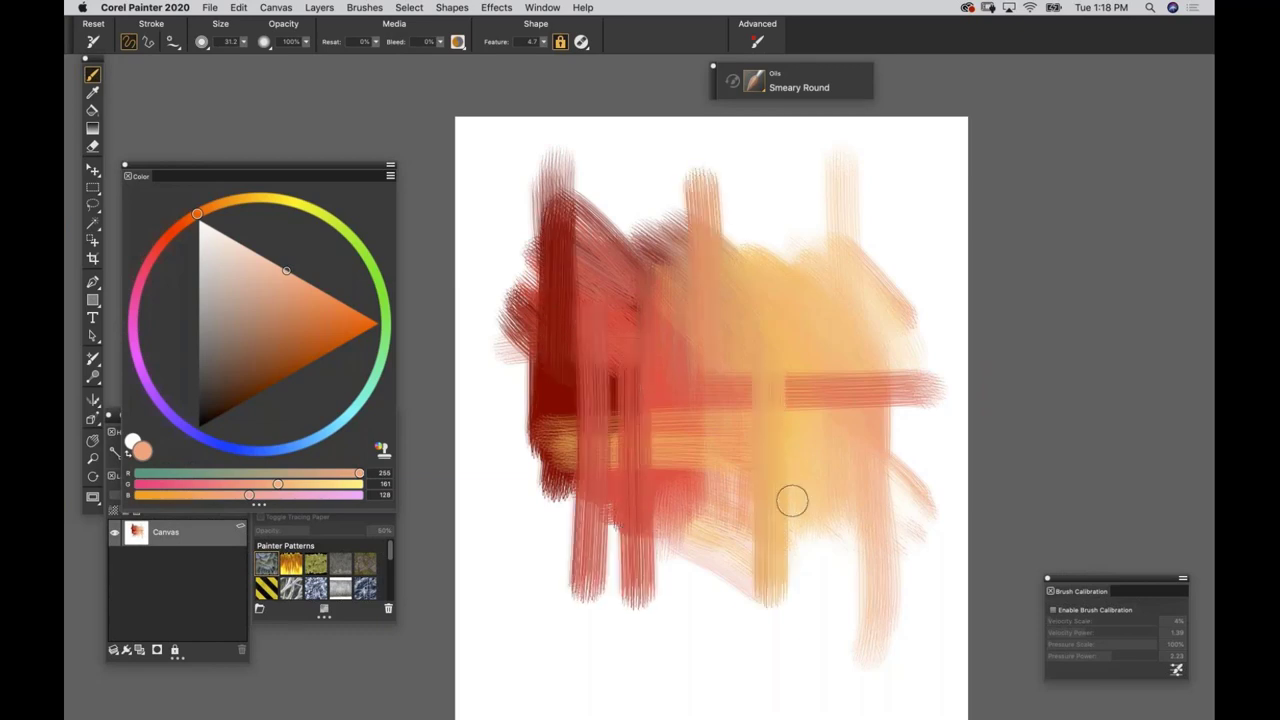
drag(865, 365, 866, 625)
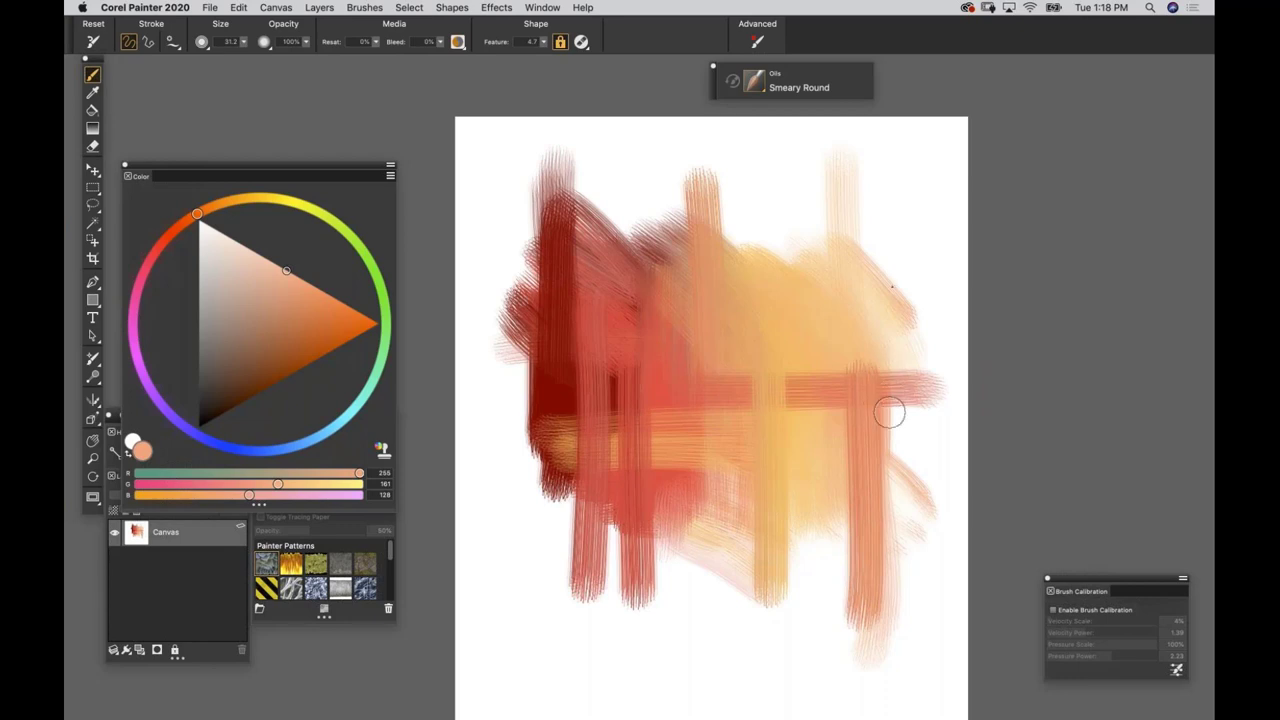
drag(891, 412, 887, 240)
mouse_move(826, 366)
mouse_down()
mouse_move(847, 492)
mouse_move(827, 365)
mouse_move(805, 344)
mouse_move(822, 610)
mouse_up()
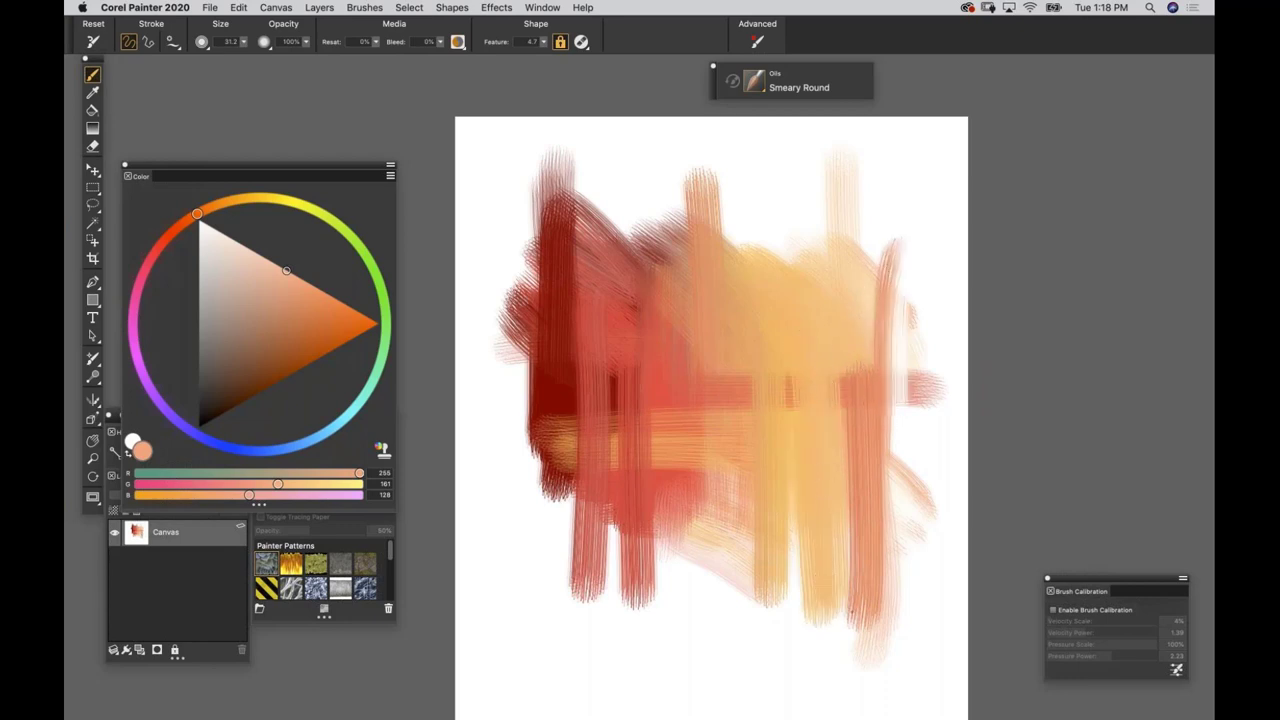
drag(849, 360, 858, 610)
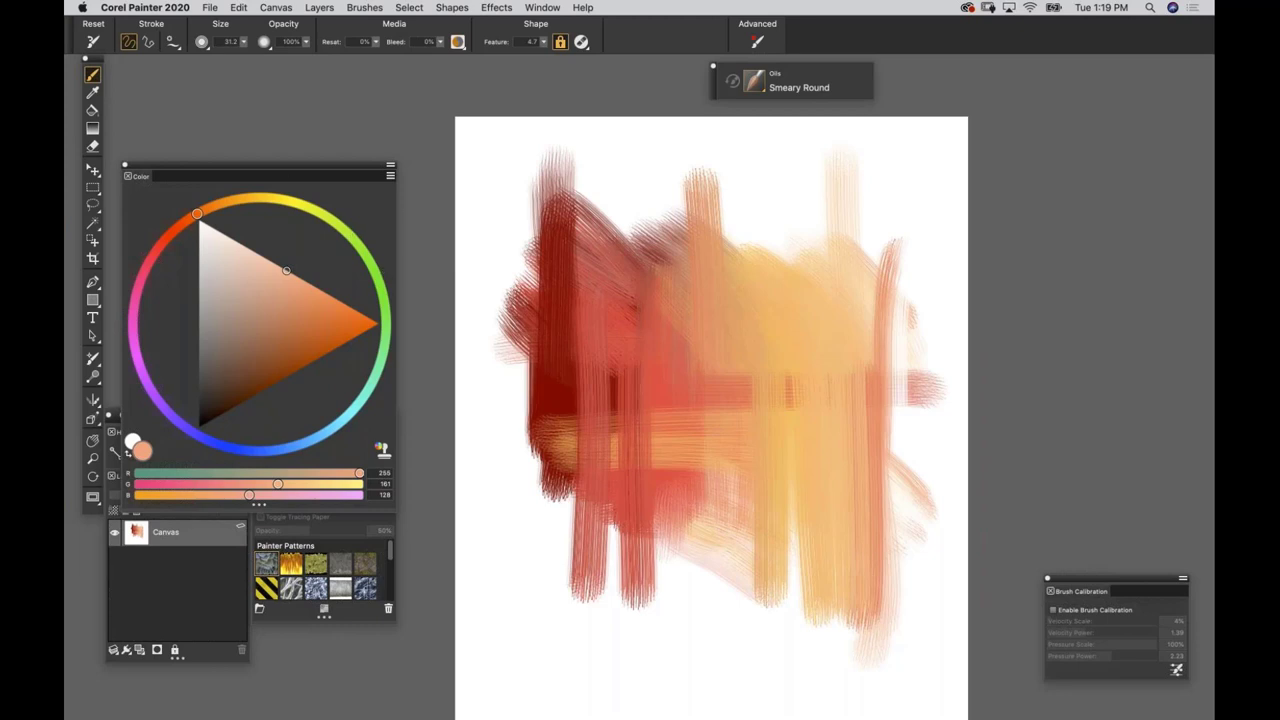
Set the brush's Reset to 100% and clear all the paint from the canvas.
click(362, 42)
text(100)
key(Return)
key(super+a)
key(BackSpace)
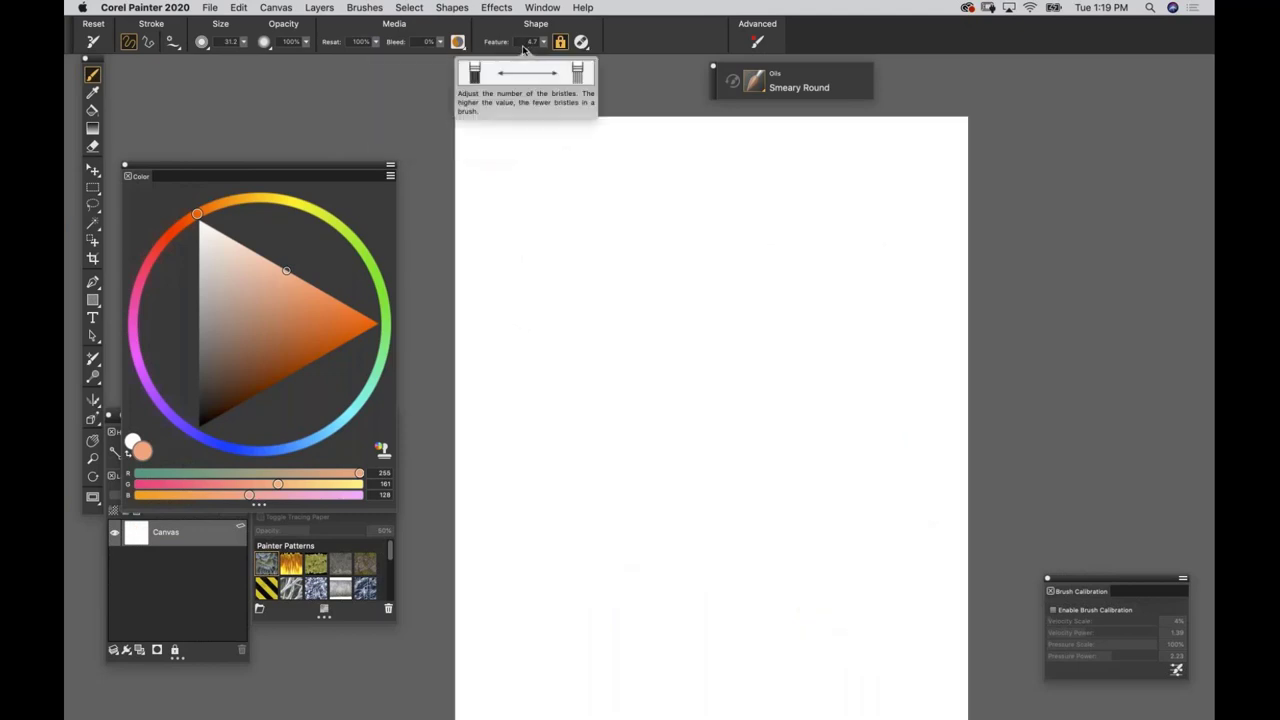
Choose black and paint one thick horizontal bristle stroke on the upper part of the blank canvas.
click(197, 425)
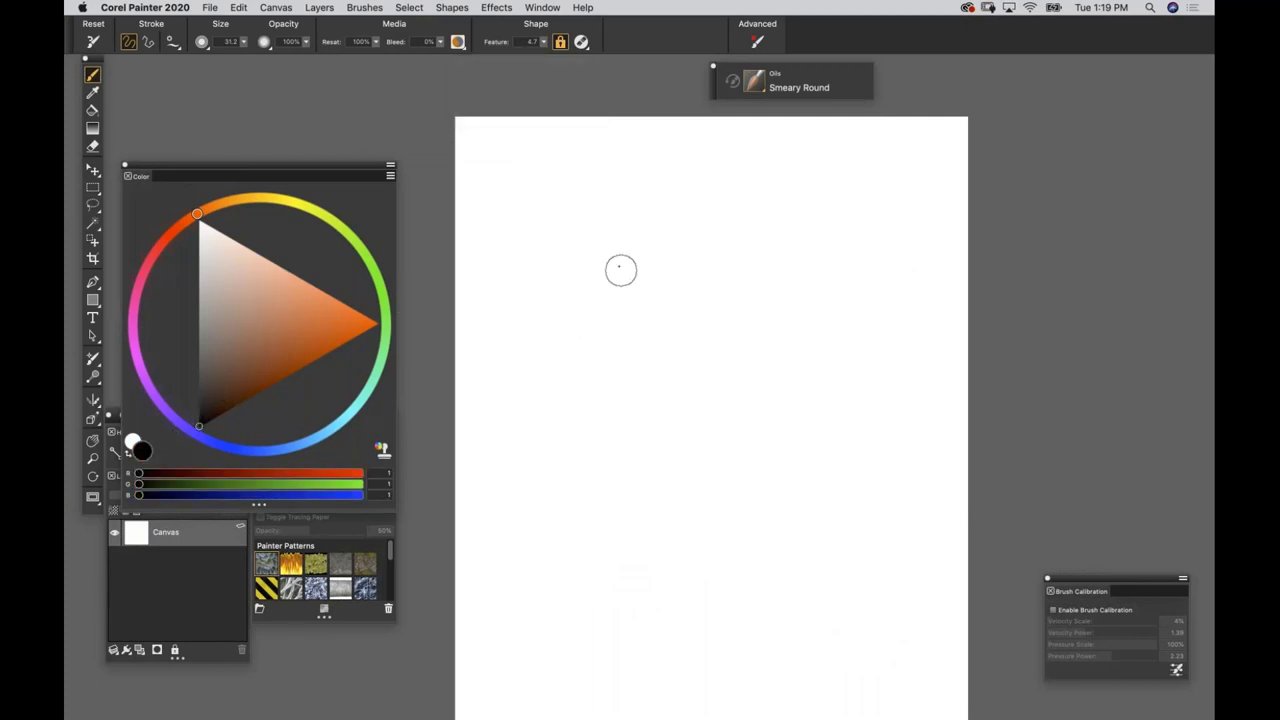
drag(620, 269, 798, 270)
key(super+plus)
key(super+plus)
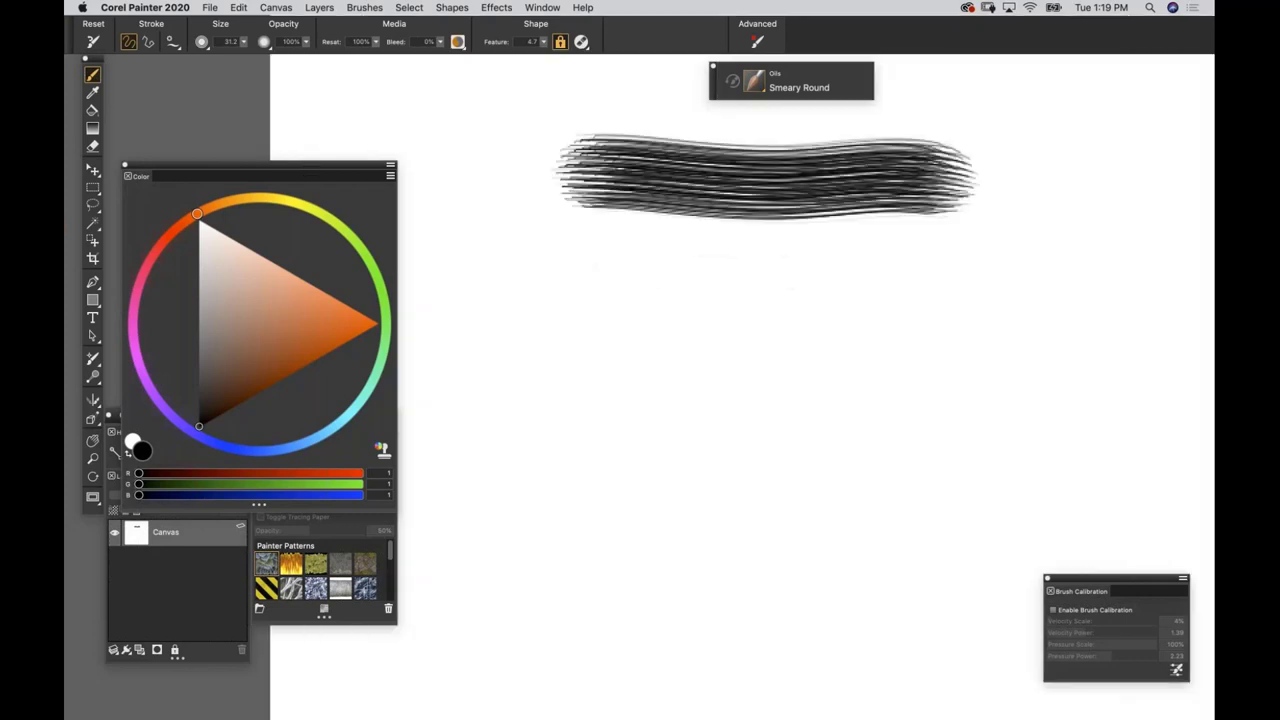
drag(758, 126, 737, 322)
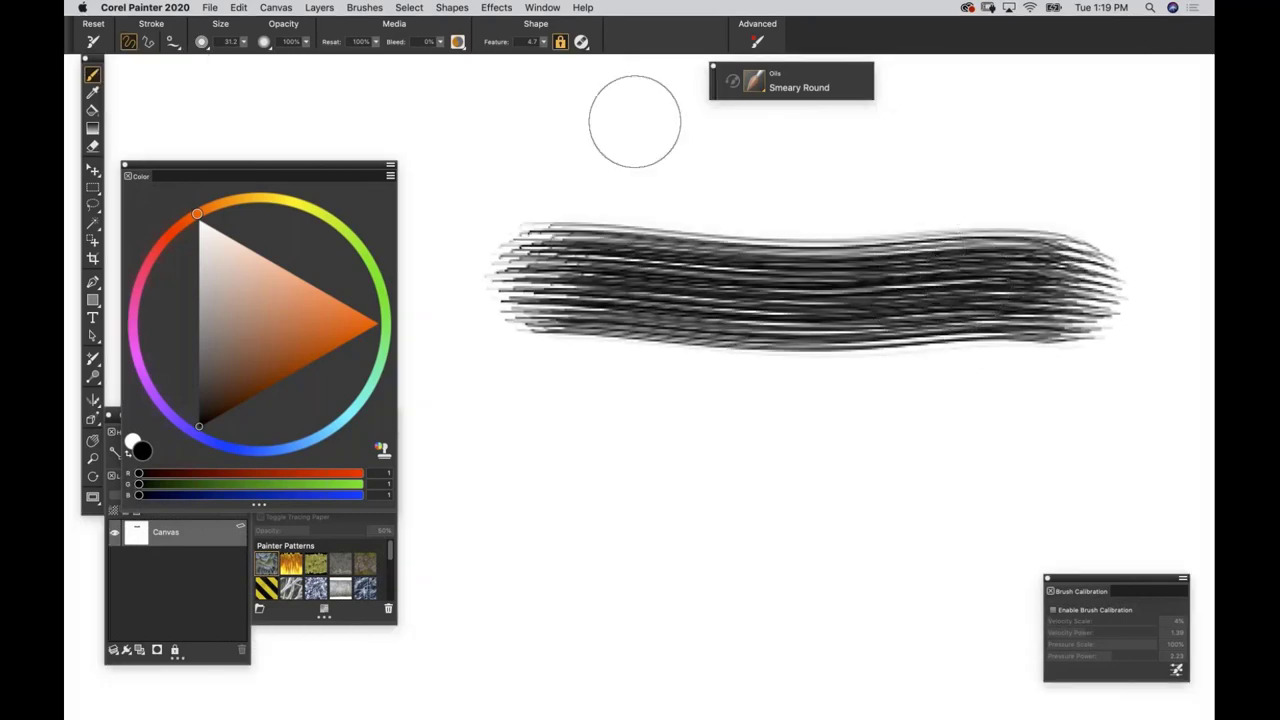
Set the brush's Feature to 20 and paint a sparse horizontal stroke below the first one.
key(super+minus)
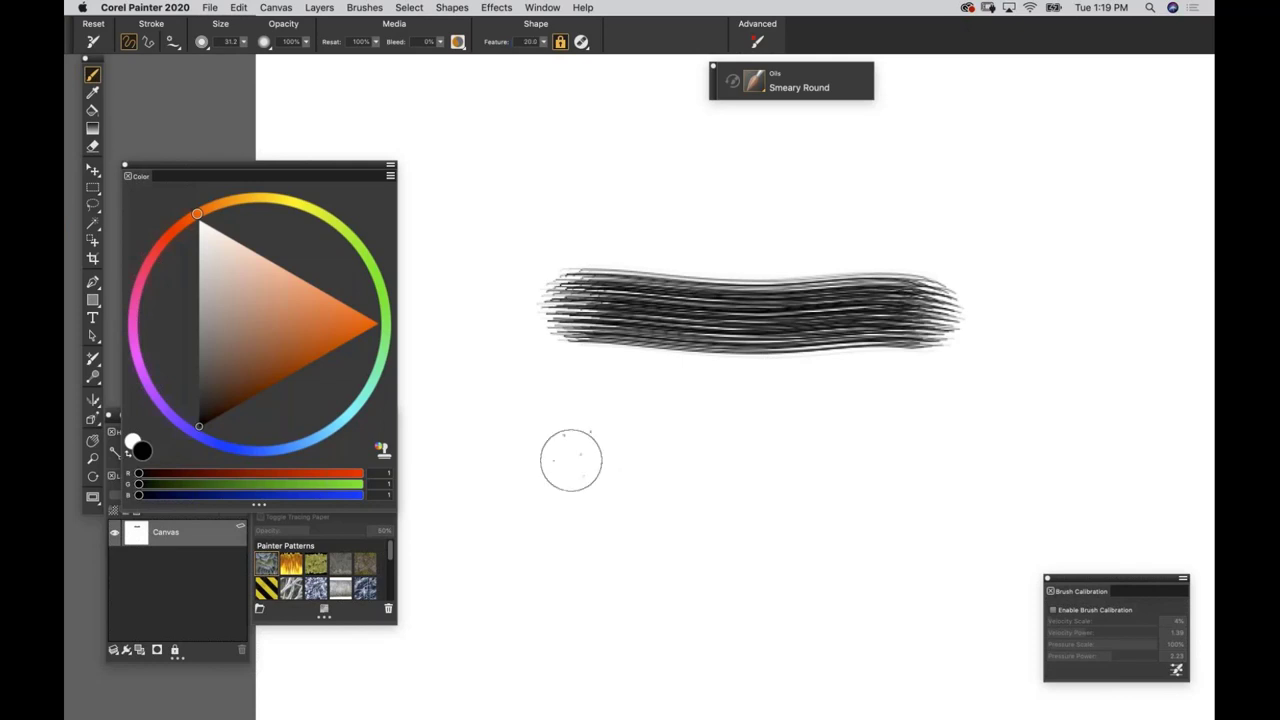
drag(545, 462, 990, 468)
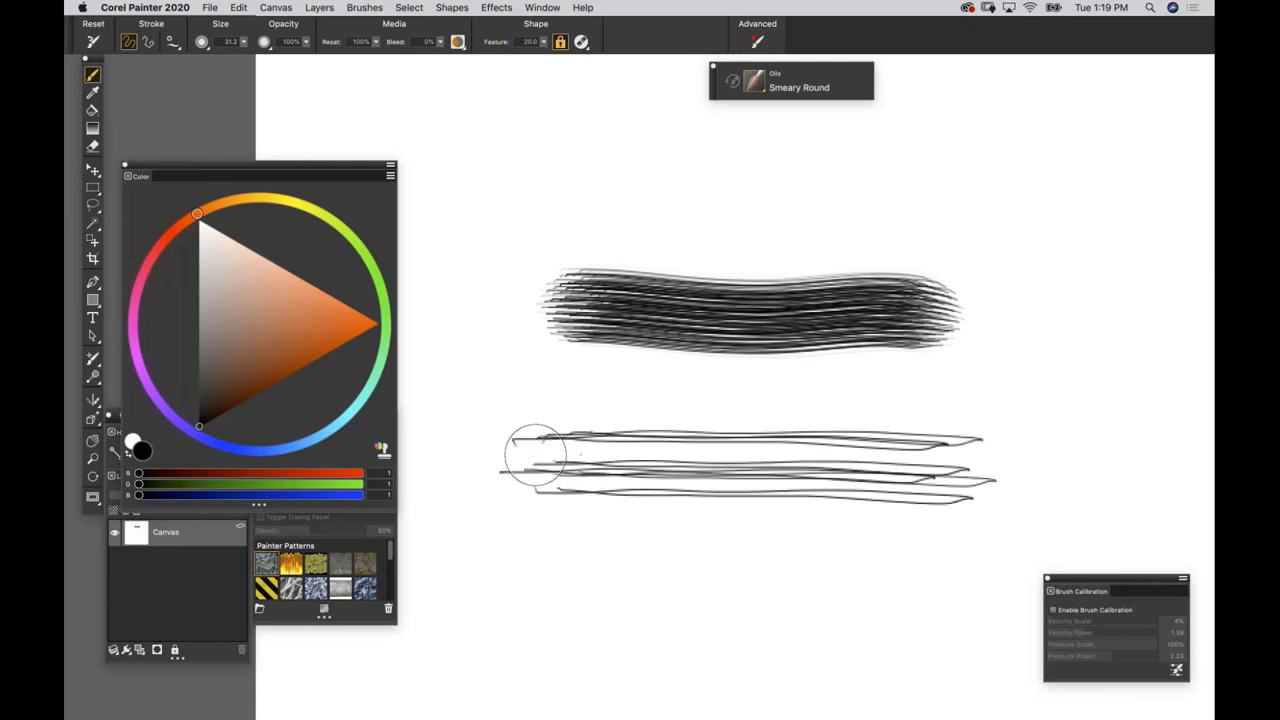
key(super+minus)
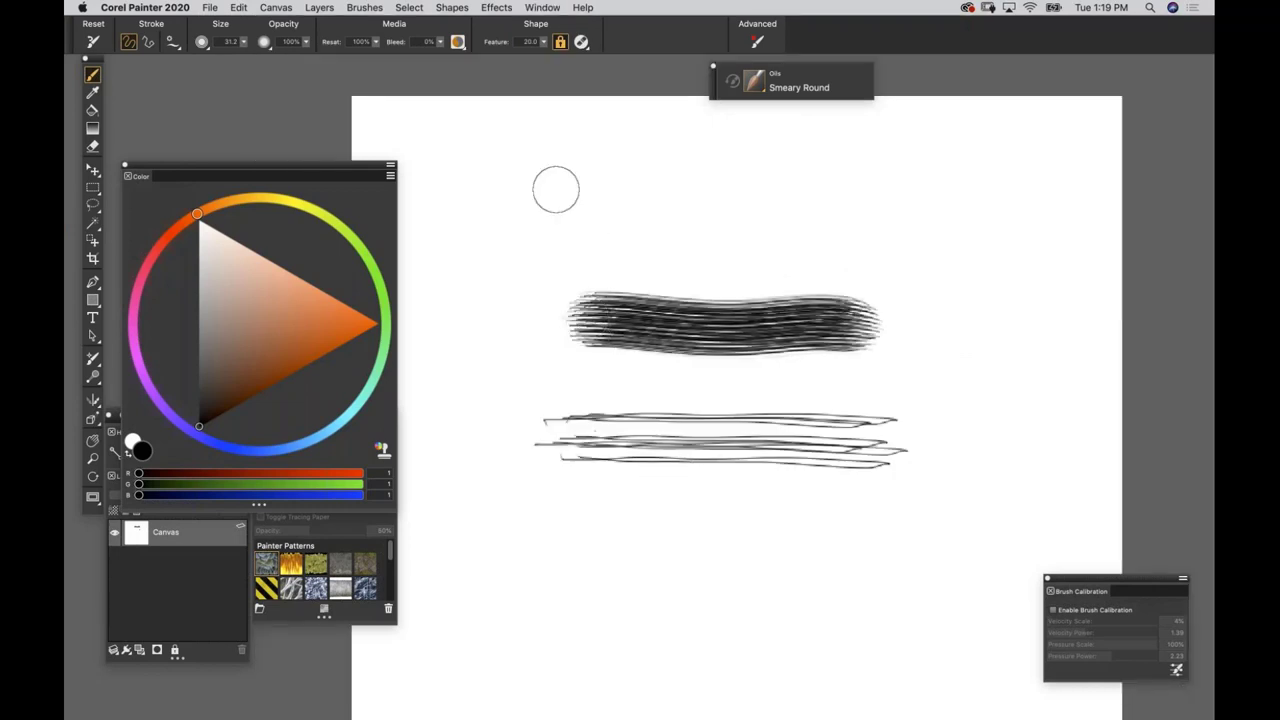
Set the brush's Feature to 12 and paint back-and-forth horizontal strokes above the first black stroke.
click(529, 41)
text(12)
key(Return)
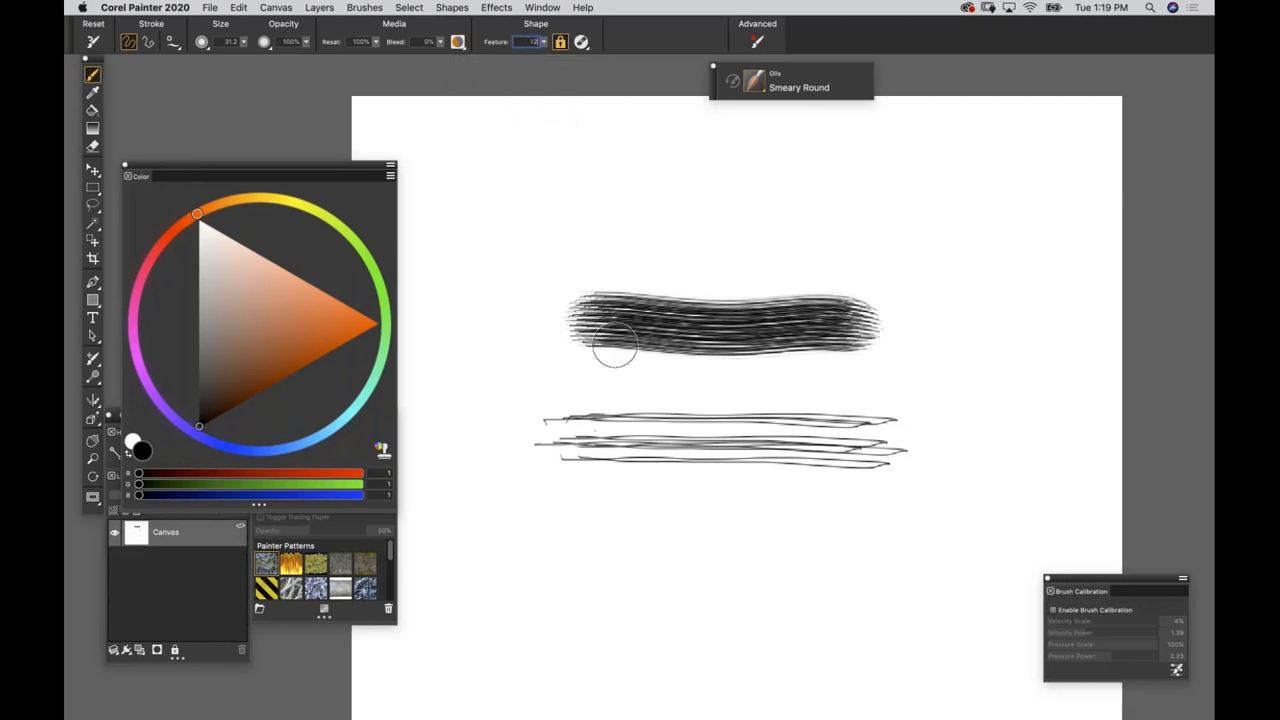
drag(606, 243, 851, 243)
mouse_move(524, 232)
mouse_down()
mouse_move(874, 200)
mouse_move(516, 192)
mouse_up()
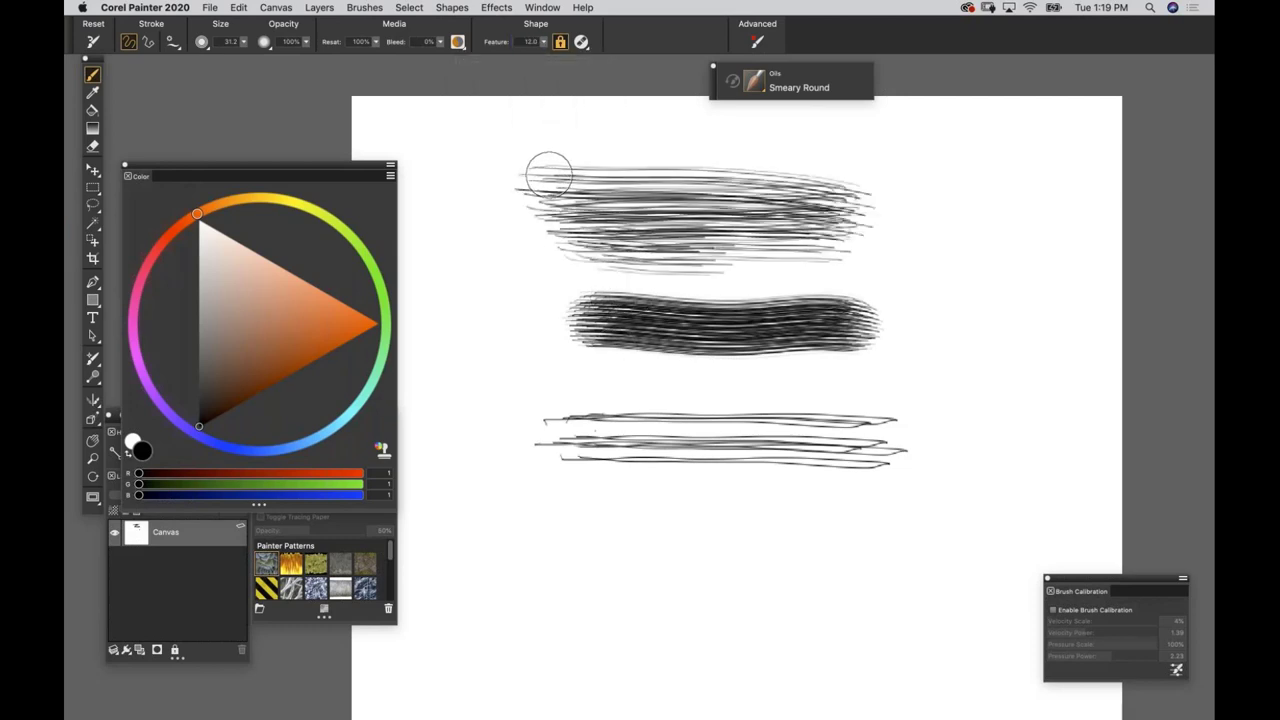
Set the brush's Feature to 2 and paint a solid horizontal stroke below the sparse lines.
click(535, 42)
text(2)
key(Return)
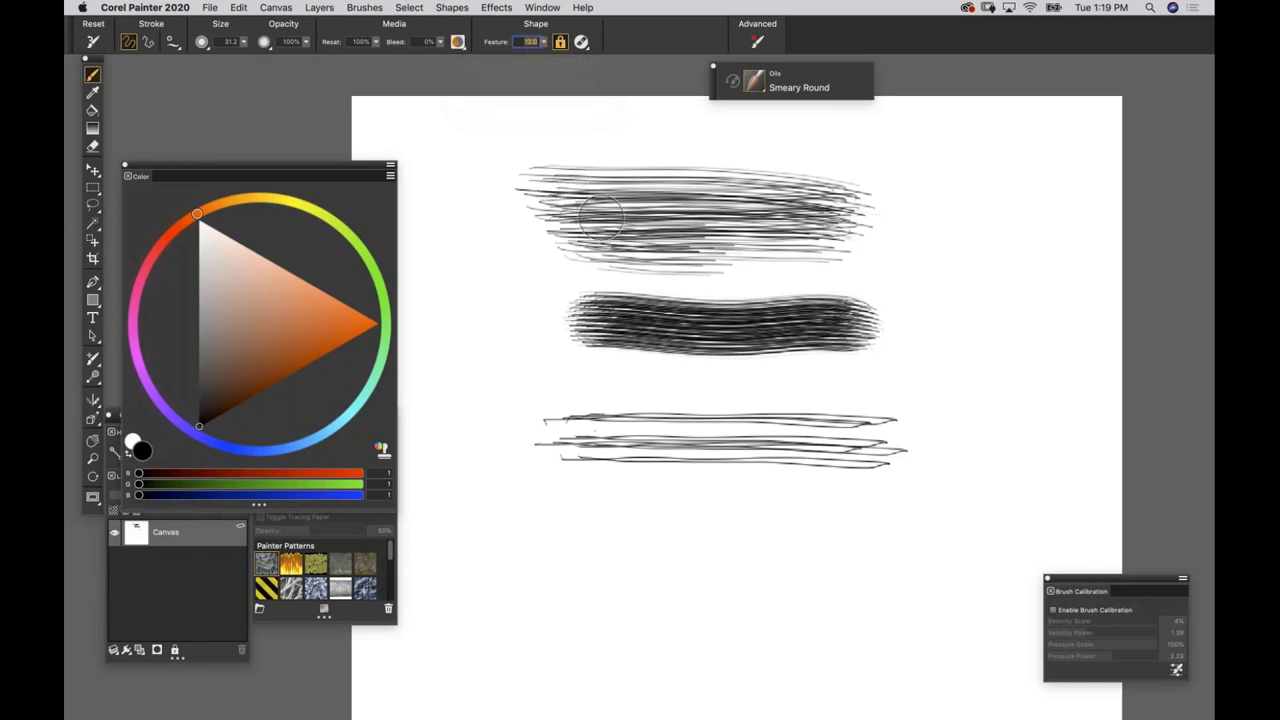
mouse_move(591, 557)
mouse_down()
mouse_move(797, 577)
mouse_move(600, 560)
mouse_up()
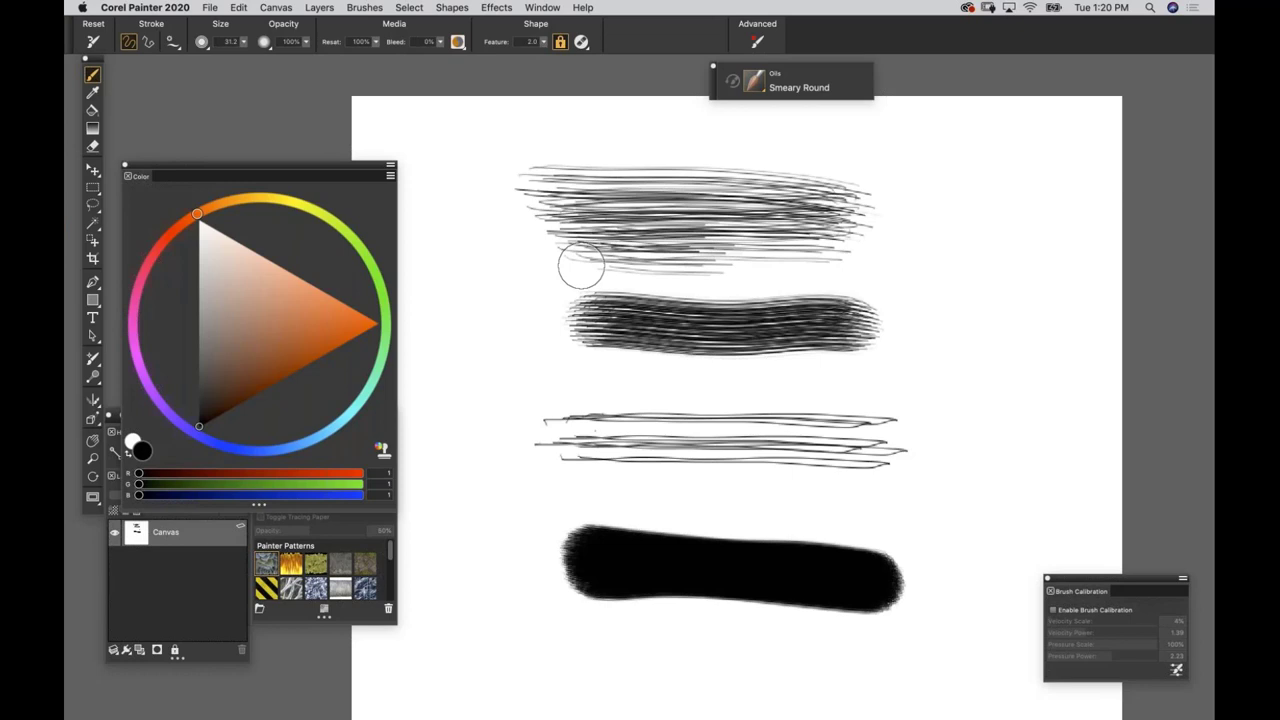
Set the brush's Feature to 8 and paint two curved vertical patches of bristle strokes to the right of the horizontal samples.
click(528, 42)
text(8)
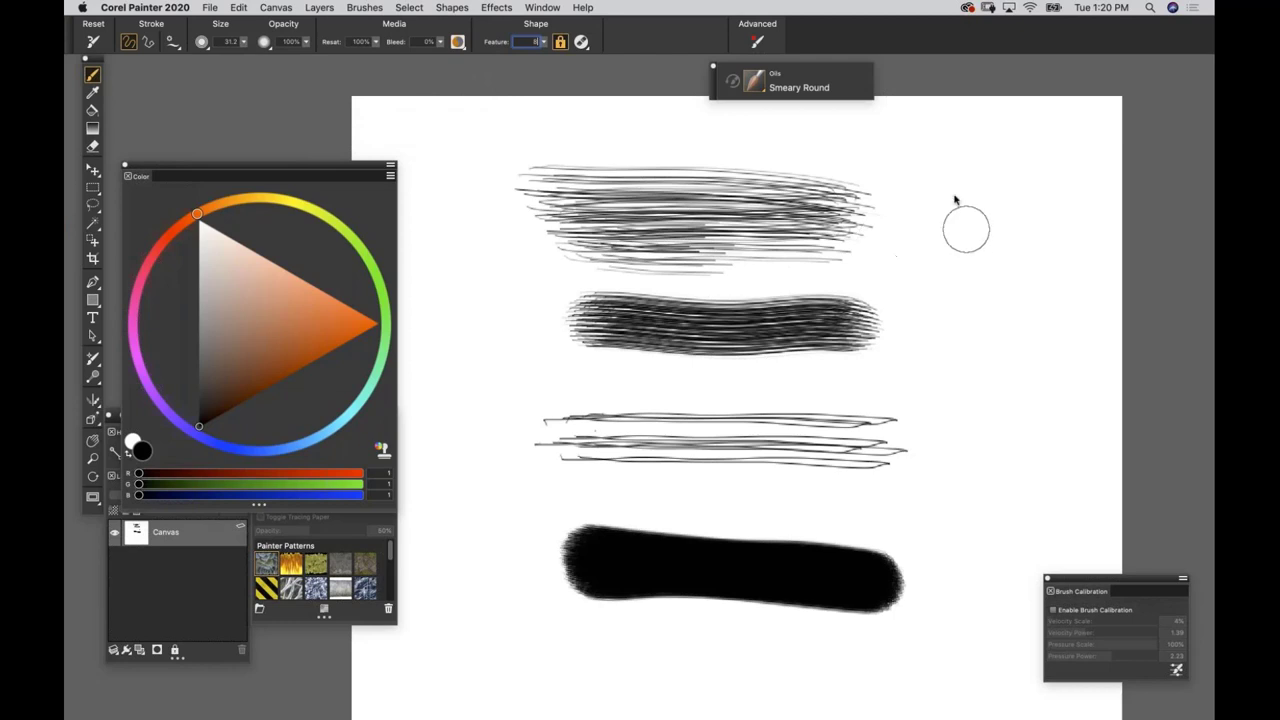
mouse_move(955, 200)
mouse_down()
mouse_move(1000, 400)
mouse_move(990, 420)
mouse_move(980, 200)
mouse_move(1045, 347)
mouse_move(1000, 175)
mouse_move(970, 500)
mouse_move(955, 530)
mouse_move(920, 185)
mouse_up()
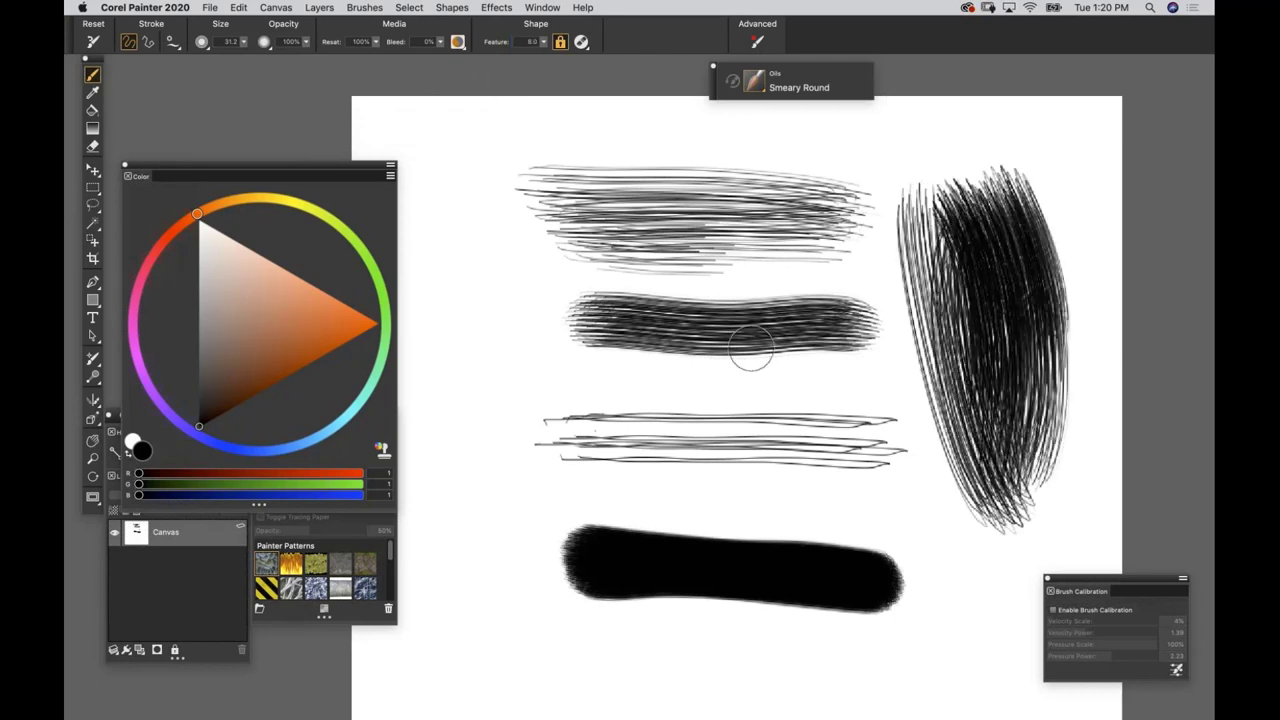
drag(770, 455, 686, 250)
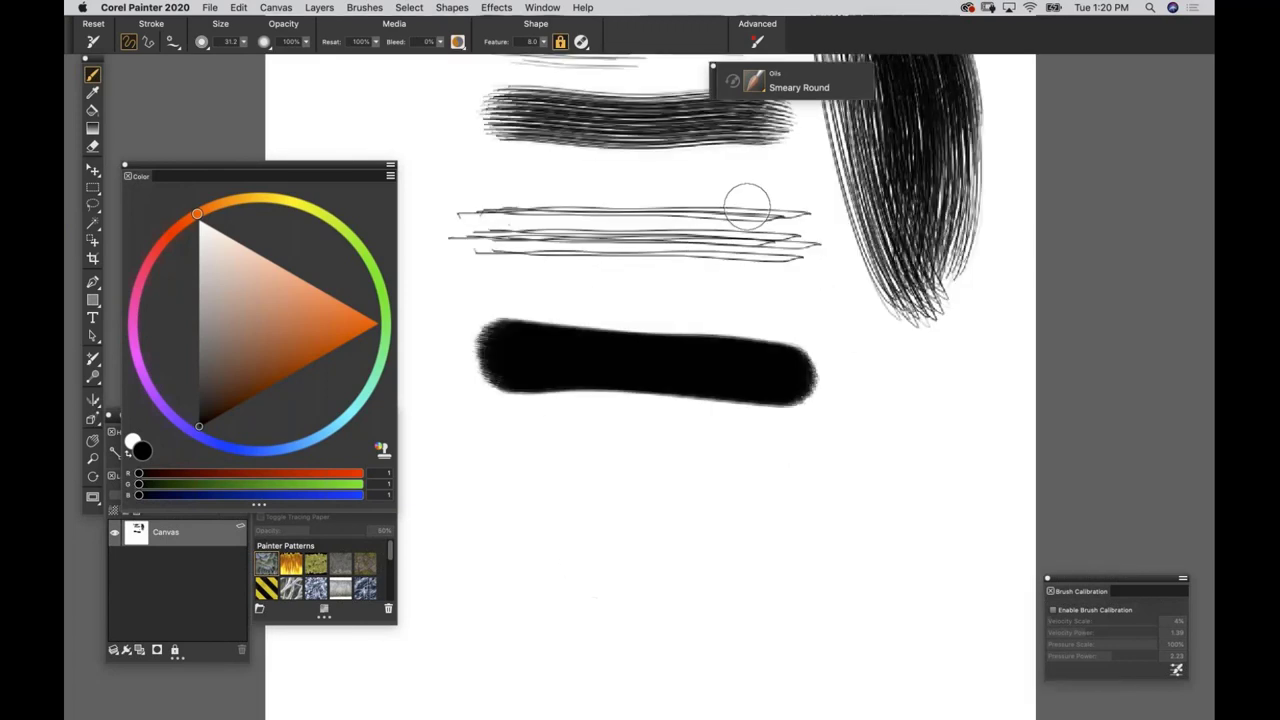
mouse_move(860, 335)
mouse_down()
mouse_move(895, 585)
mouse_move(850, 645)
mouse_move(855, 330)
mouse_move(820, 660)
mouse_up()
drag(836, 366, 794, 605)
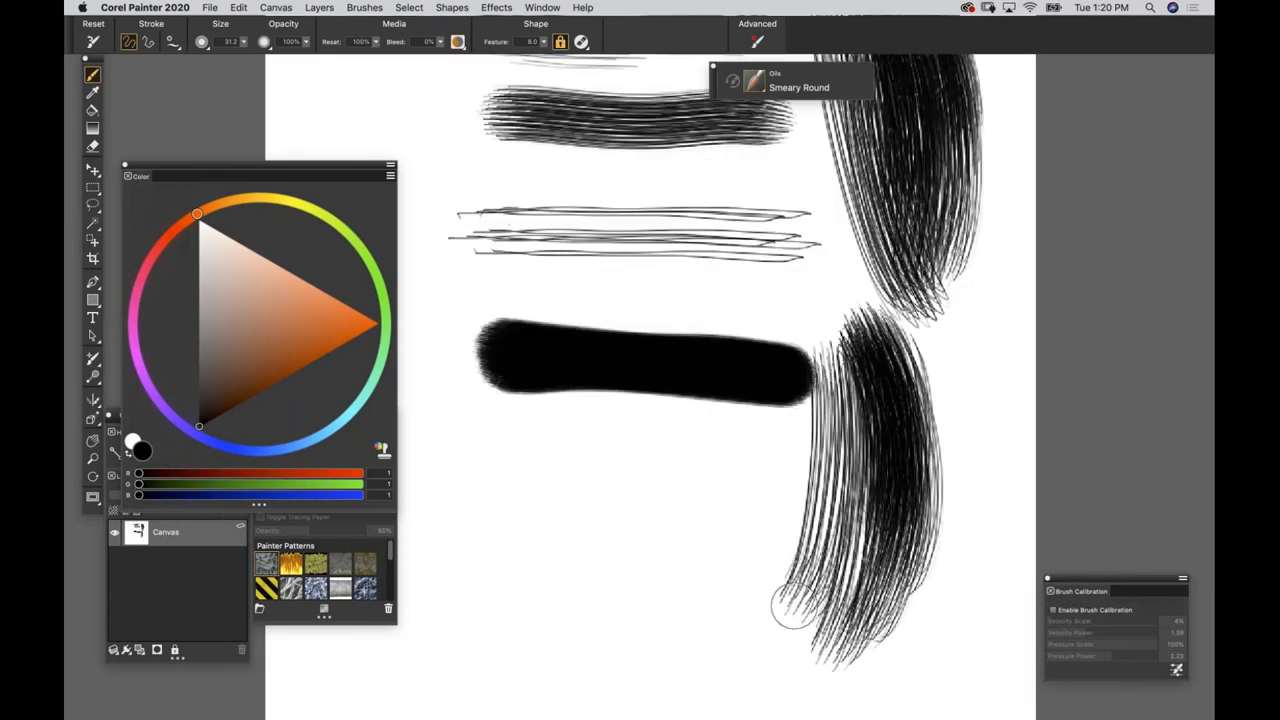
Reduce the brush size to 9.9 and paint narrow vertical strokes below the solid black stroke.
drag(757, 497, 741, 583)
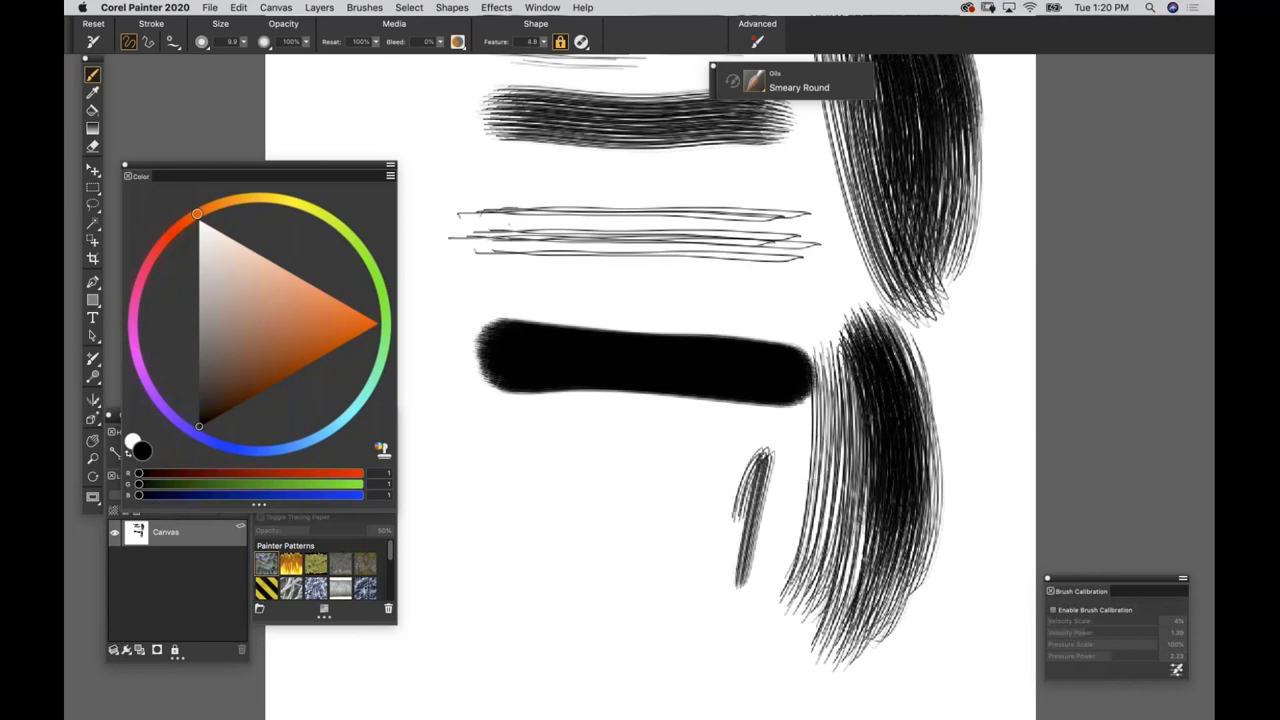
mouse_move(738, 516)
mouse_down()
mouse_move(688, 656)
mouse_move(684, 500)
mouse_up()
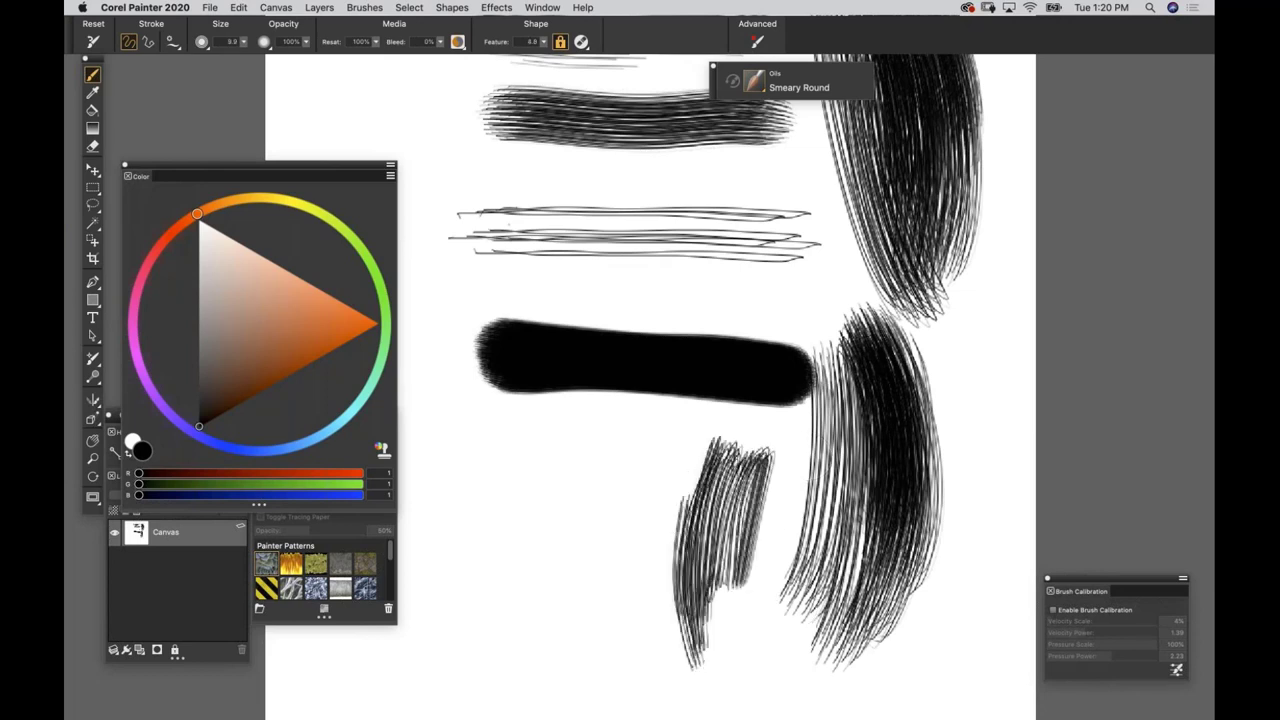
drag(685, 455, 700, 688)
drag(640, 455, 655, 660)
Enlarge the brush to 25.7 and paint brown diagonal strokes over the lower curved black patch.
drag(740, 328, 763, 306)
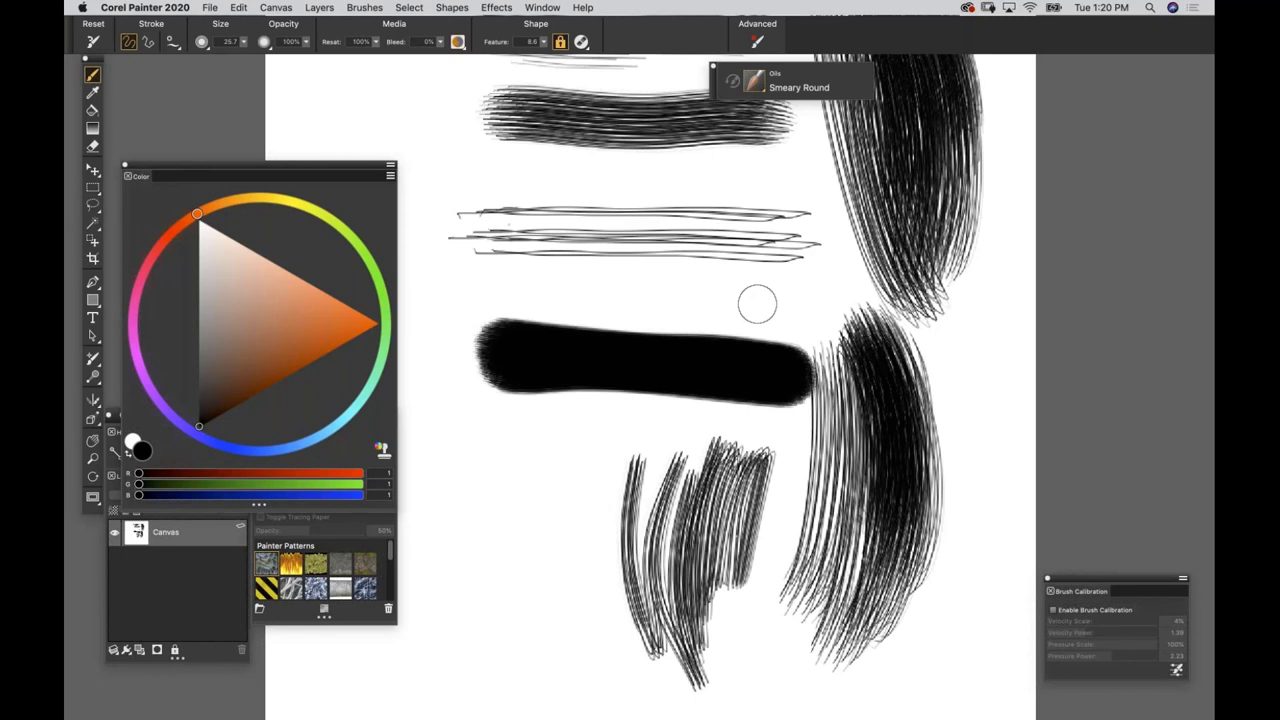
click(239, 354)
drag(782, 323, 866, 485)
mouse_move(840, 325)
mouse_down()
mouse_move(895, 525)
mouse_move(917, 535)
mouse_up()
Pick a lighter orange-brown, lower the brush opacity to 20% and glaze it over the upper part of the brown strokes.
click(291, 304)
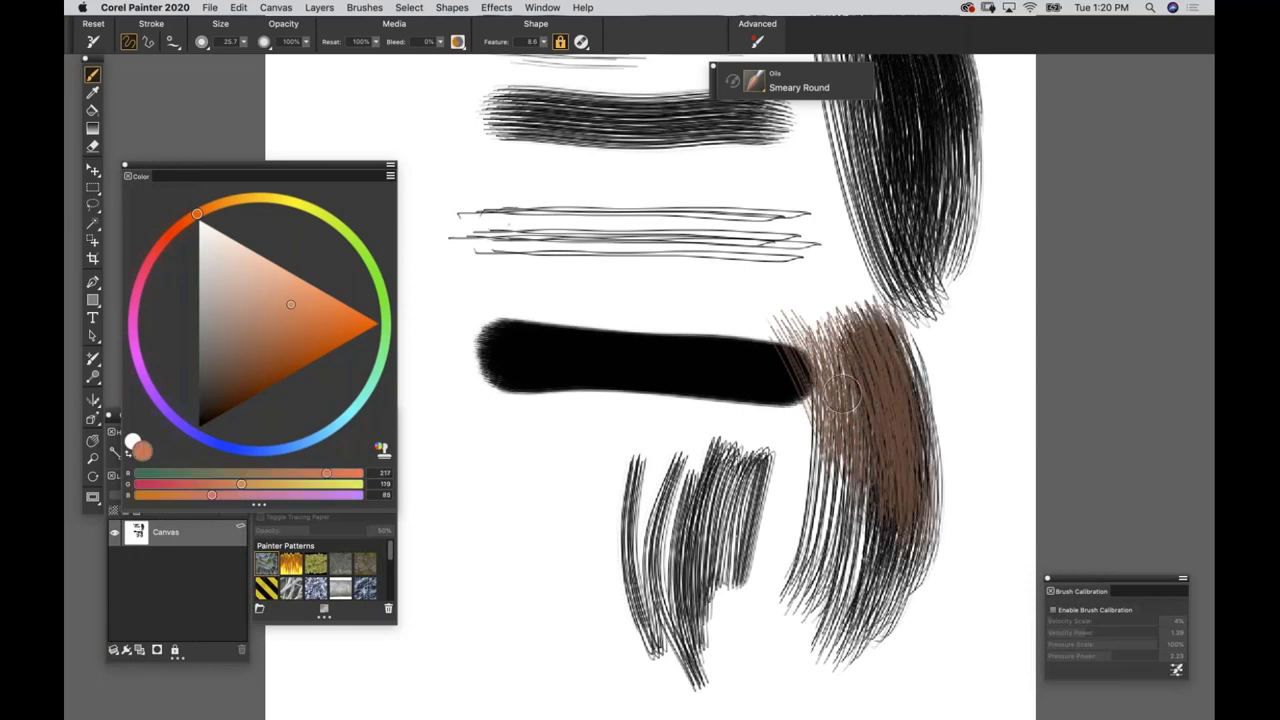
key(2)
mouse_move(842, 298)
mouse_down()
mouse_move(878, 405)
mouse_move(816, 244)
mouse_up()
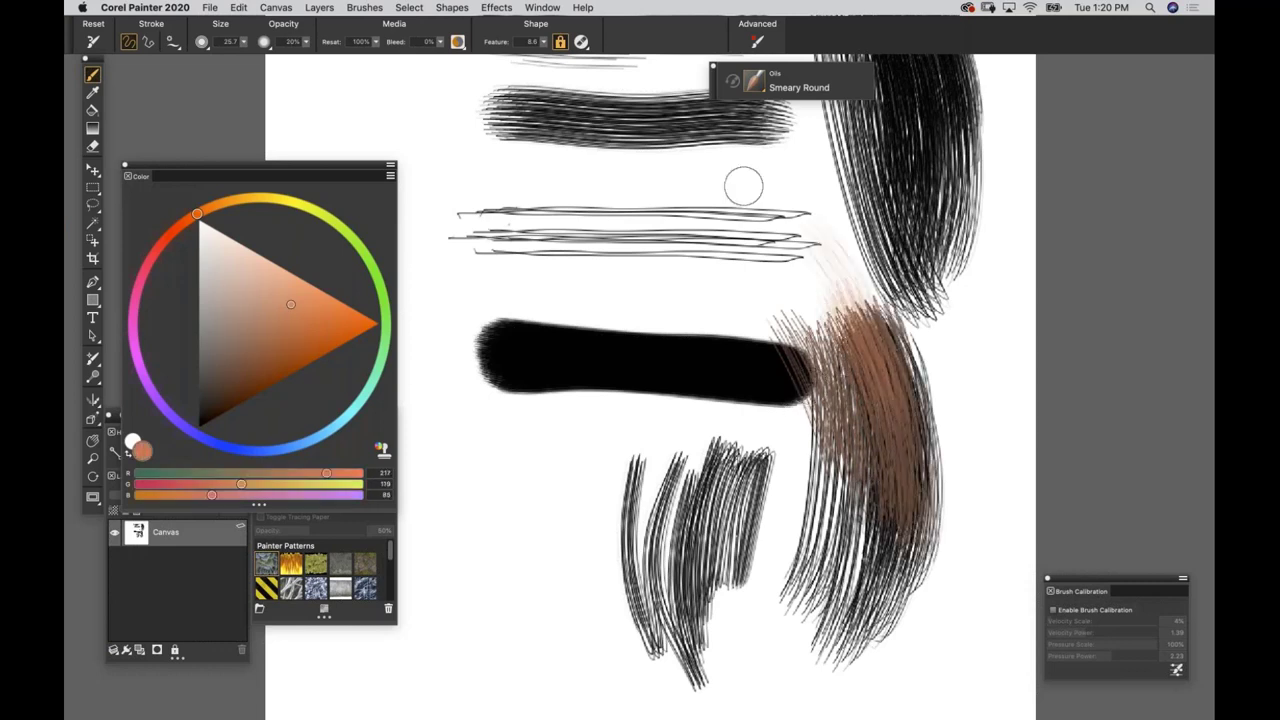
Close the brush-sample practice document without saving its changes.
click(542, 7)
key(super+minus)
key(super+minus)
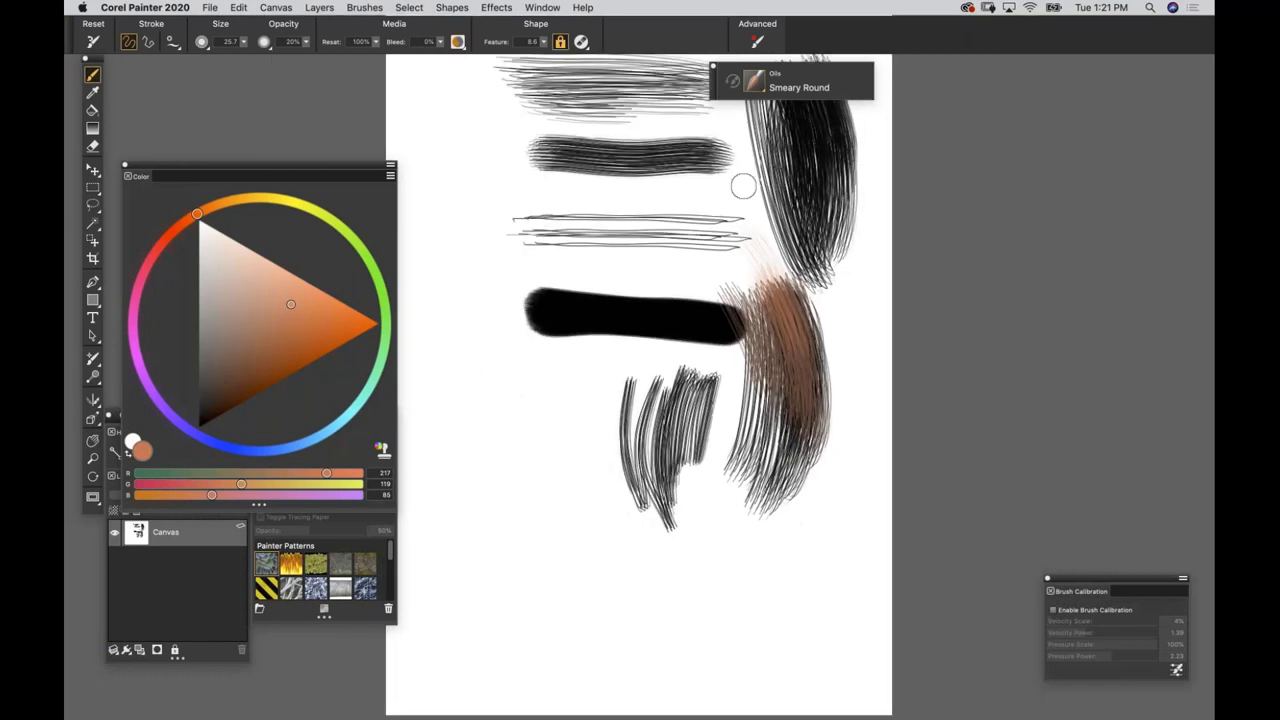
key(super+w)
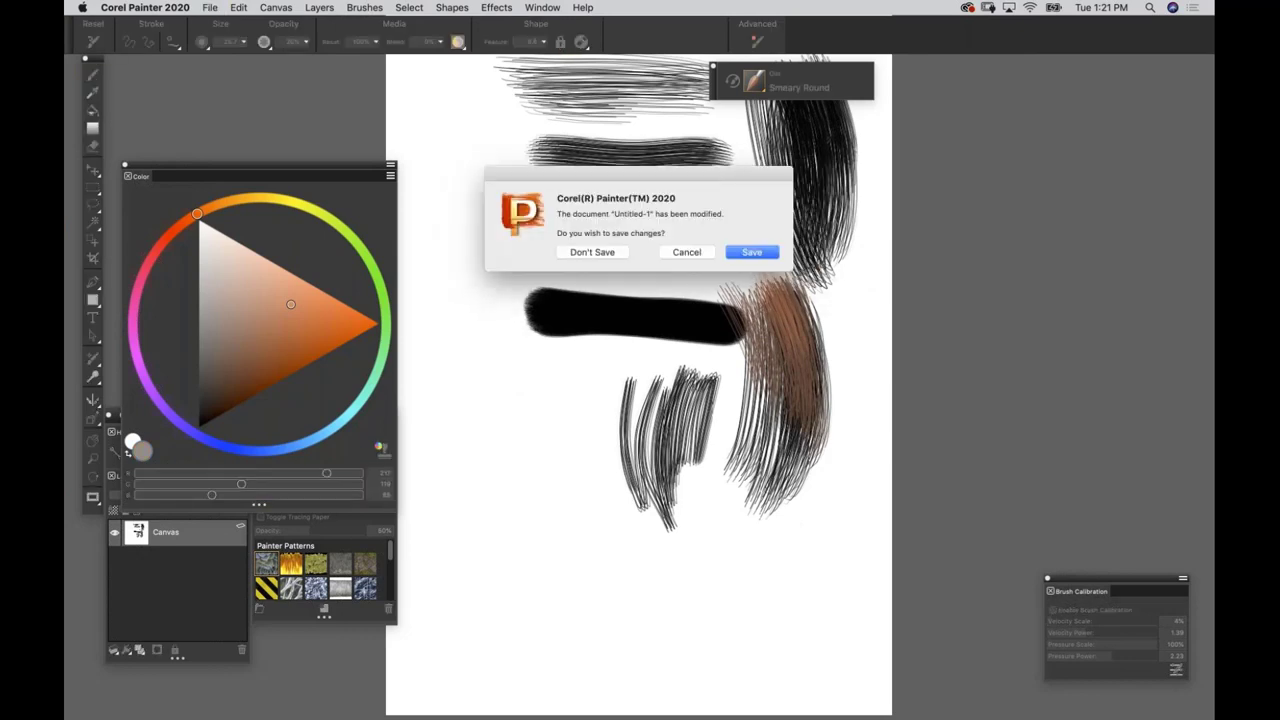
click(590, 254)
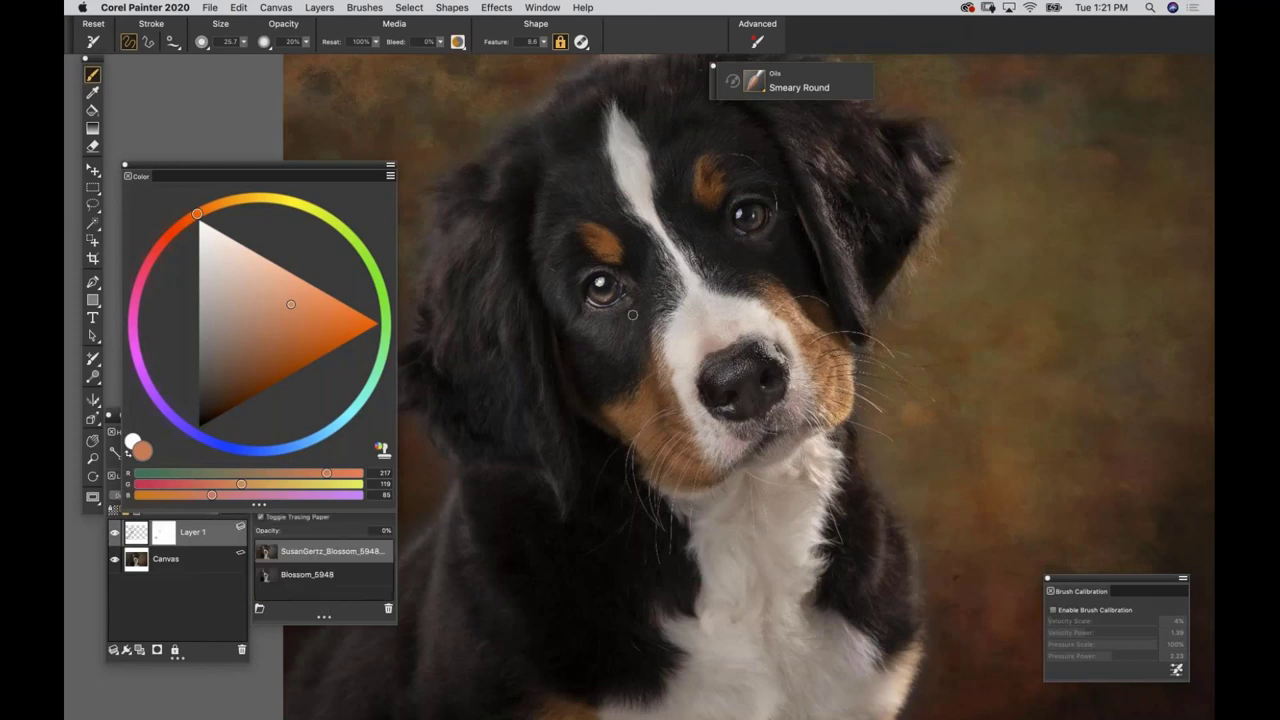
Compare the puppy painting with its Blossom_5948 photo source and its brown-background source by switching clone sources and toggling tracing paper.
key(super+t)
key(super+minus)
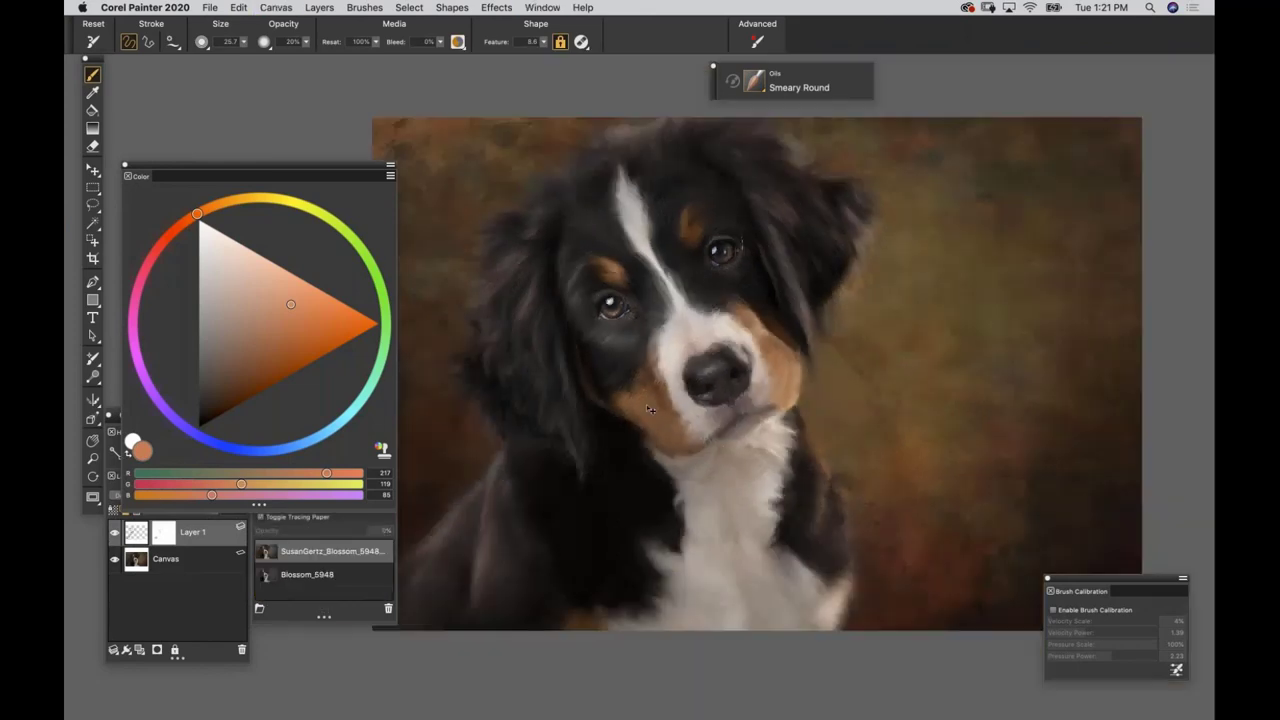
drag(662, 431, 747, 441)
scroll(740, 440, left, 1)
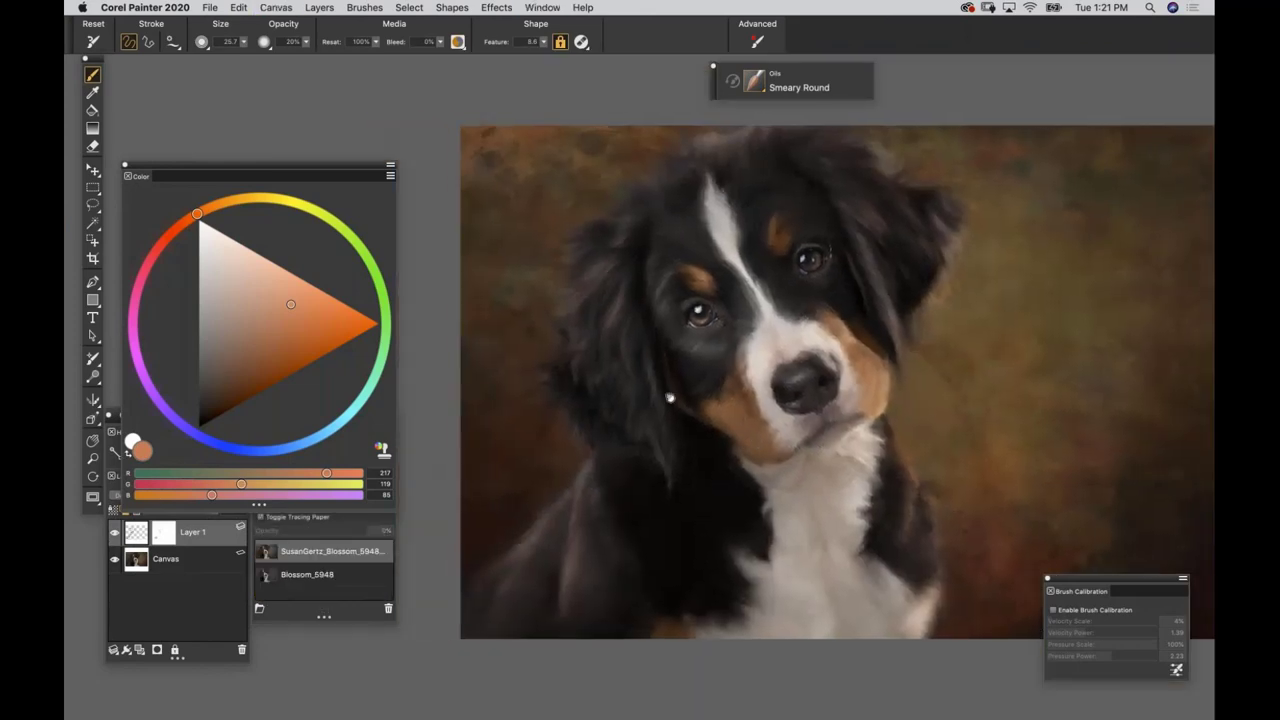
click(308, 578)
key(super+t)
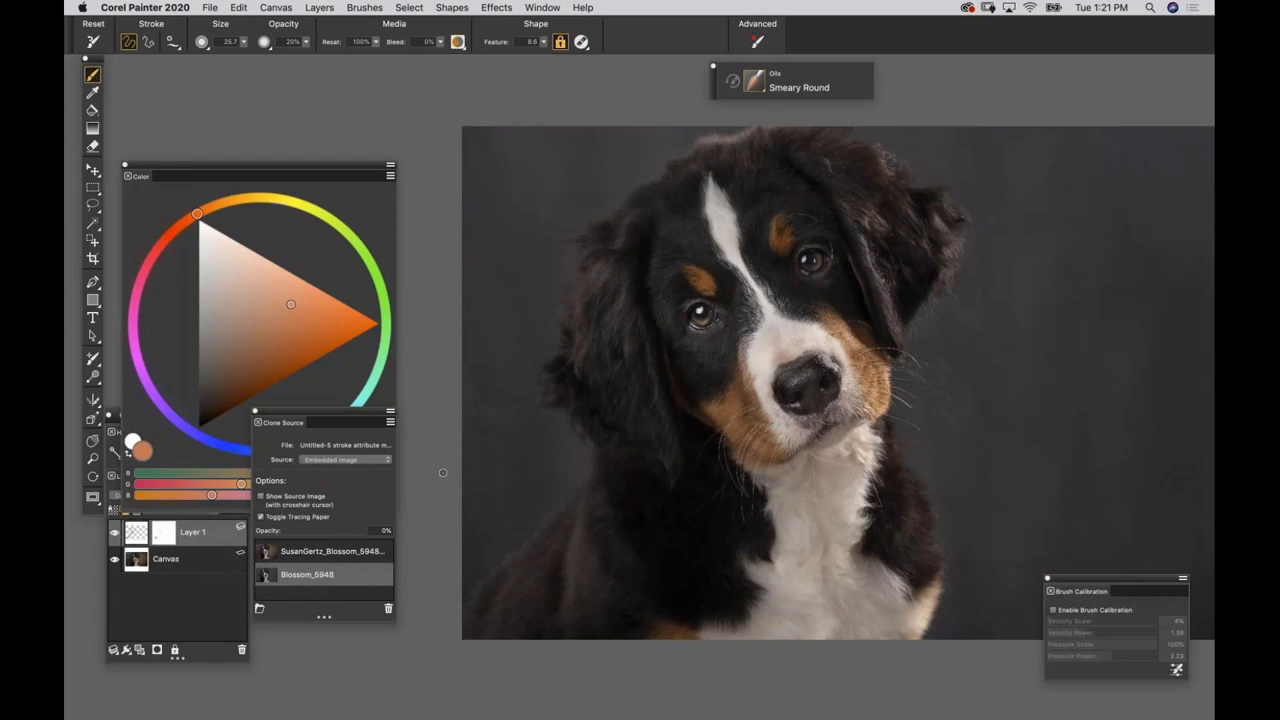
click(305, 556)
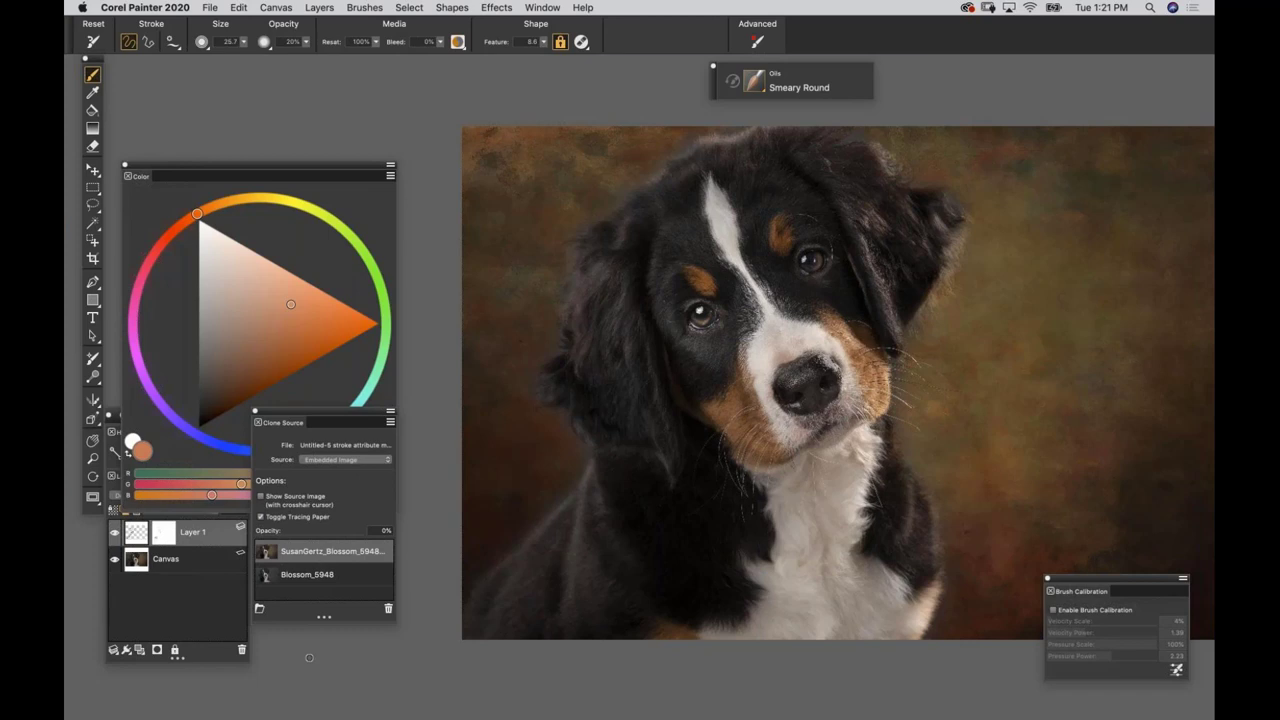
key(super+t)
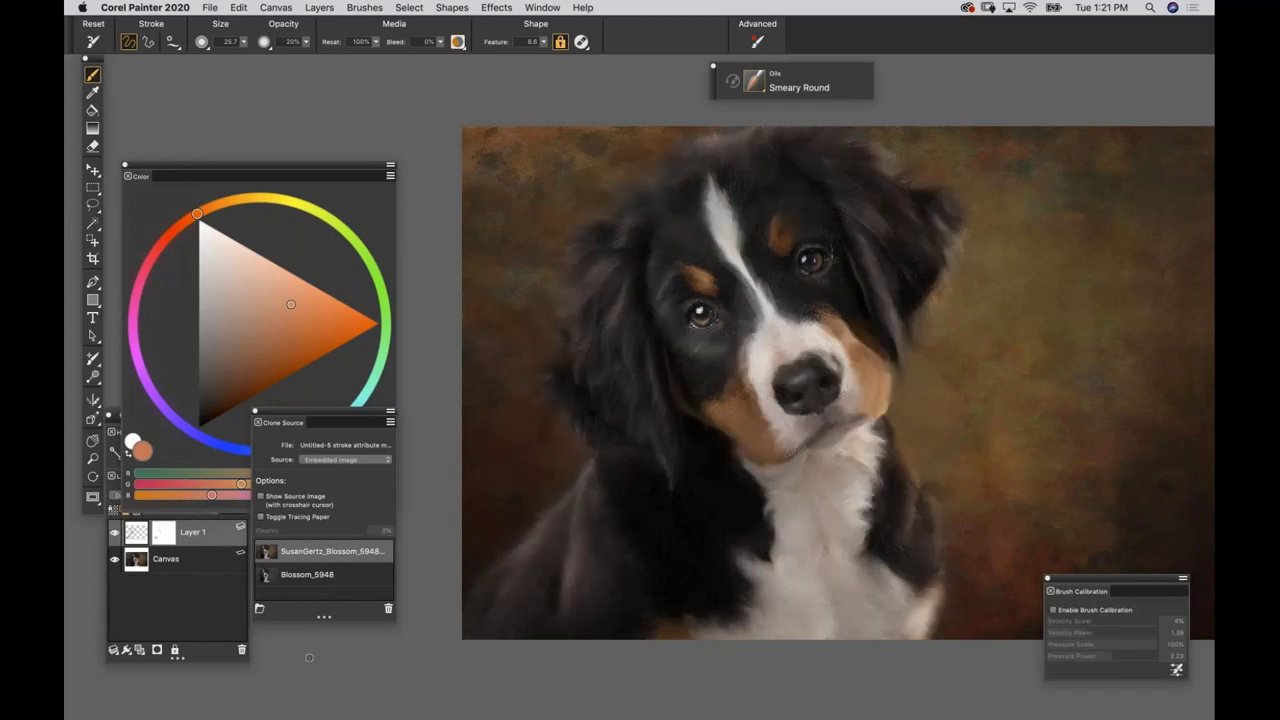
Check the painting against the original grey-background photo once more, then reselect the brown-background clone source with tracing paper off.
click(276, 583)
key(super+t)
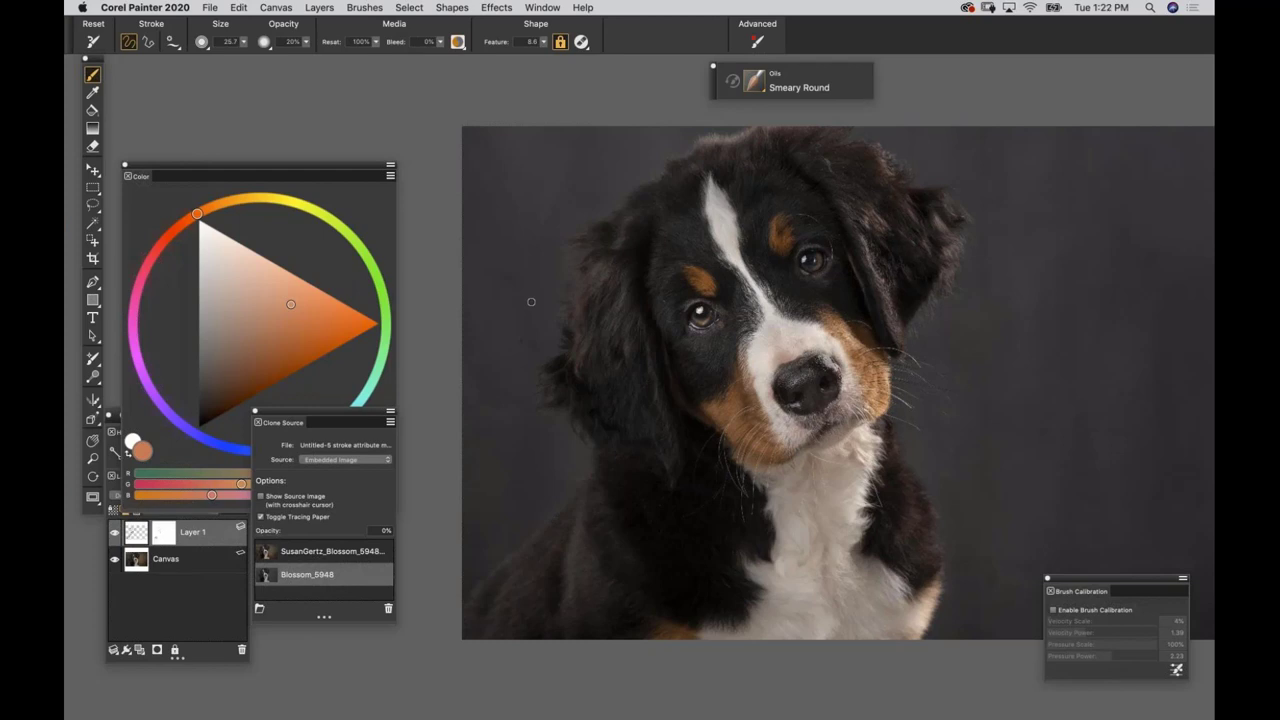
key(super+t)
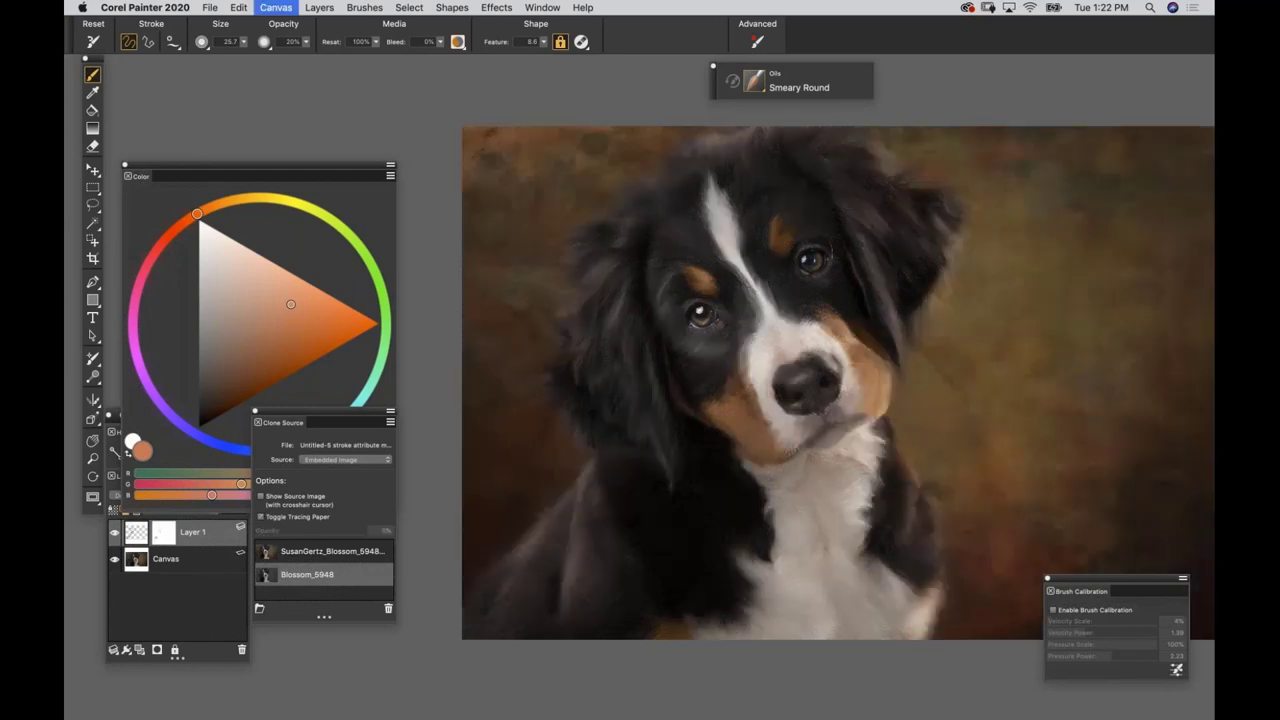
key(super+t)
click(325, 553)
key(super+t)
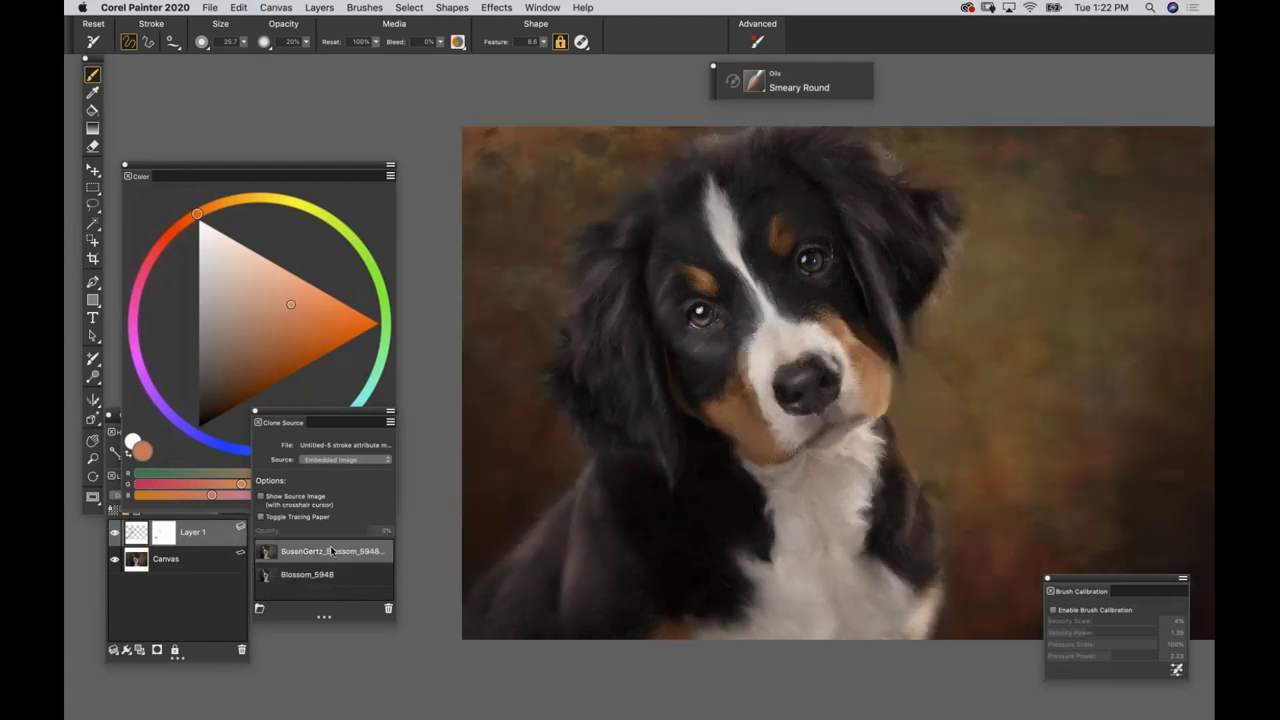
Close the finished painting without saving and open the prepared TIFF whose name ends in Blossom_5948 PREP.tif, prefixed with the artist's name.
key(super+w)
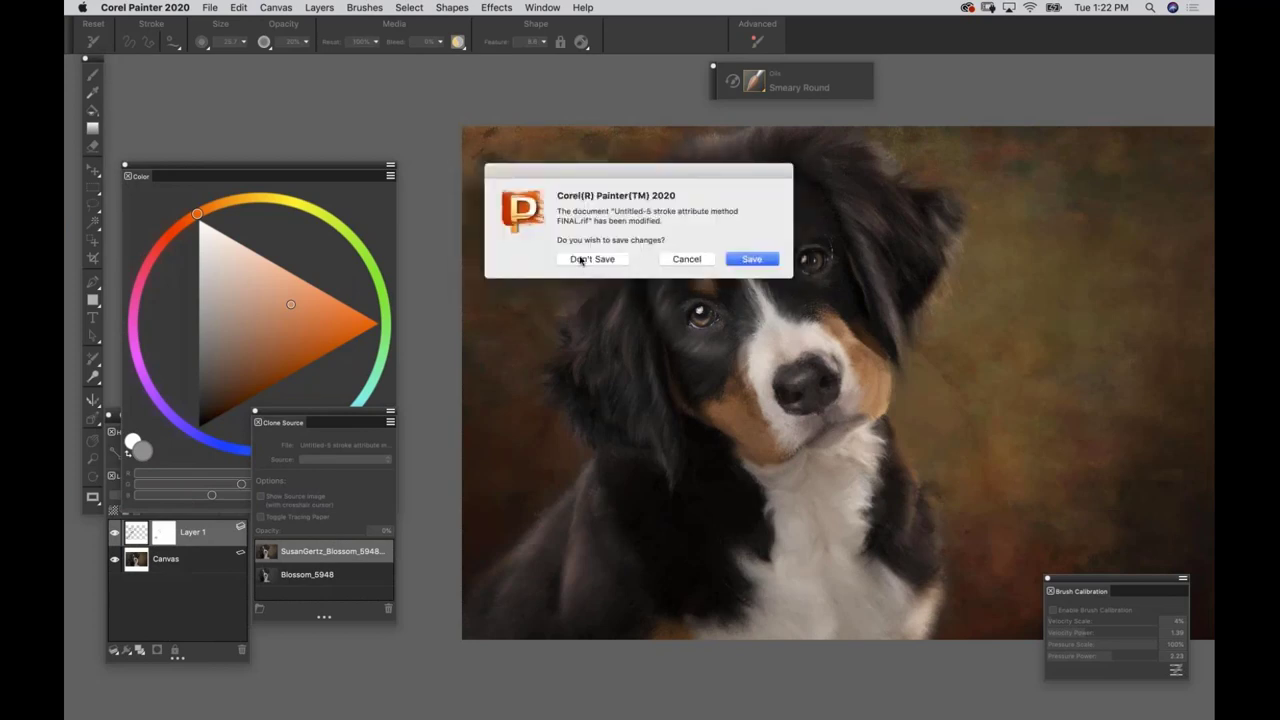
key(Return)
key(super+o)
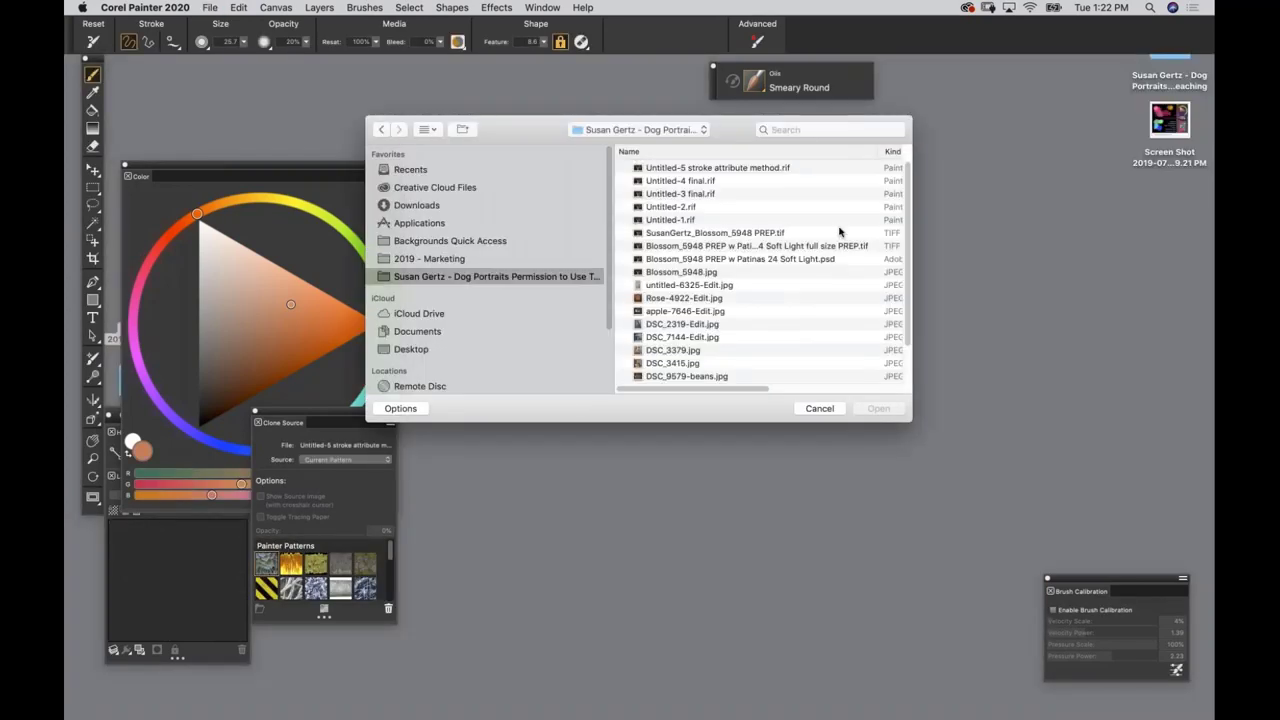
click(706, 236)
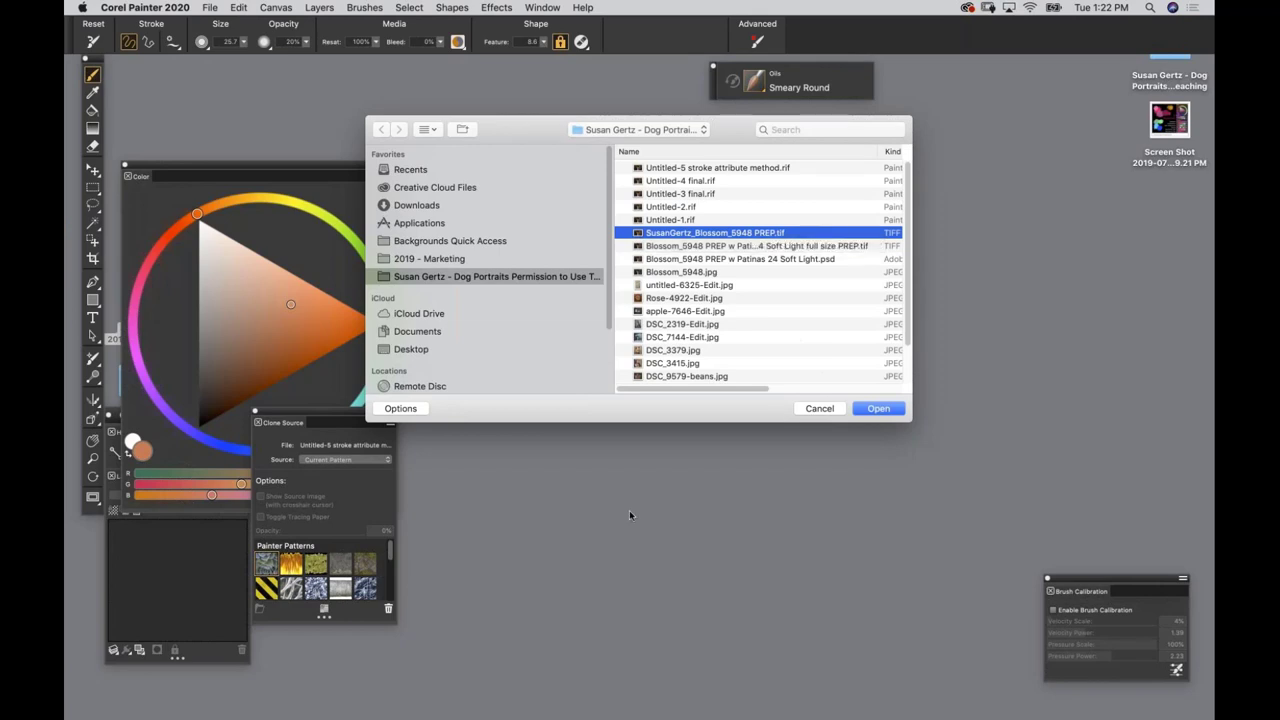
key(Return)
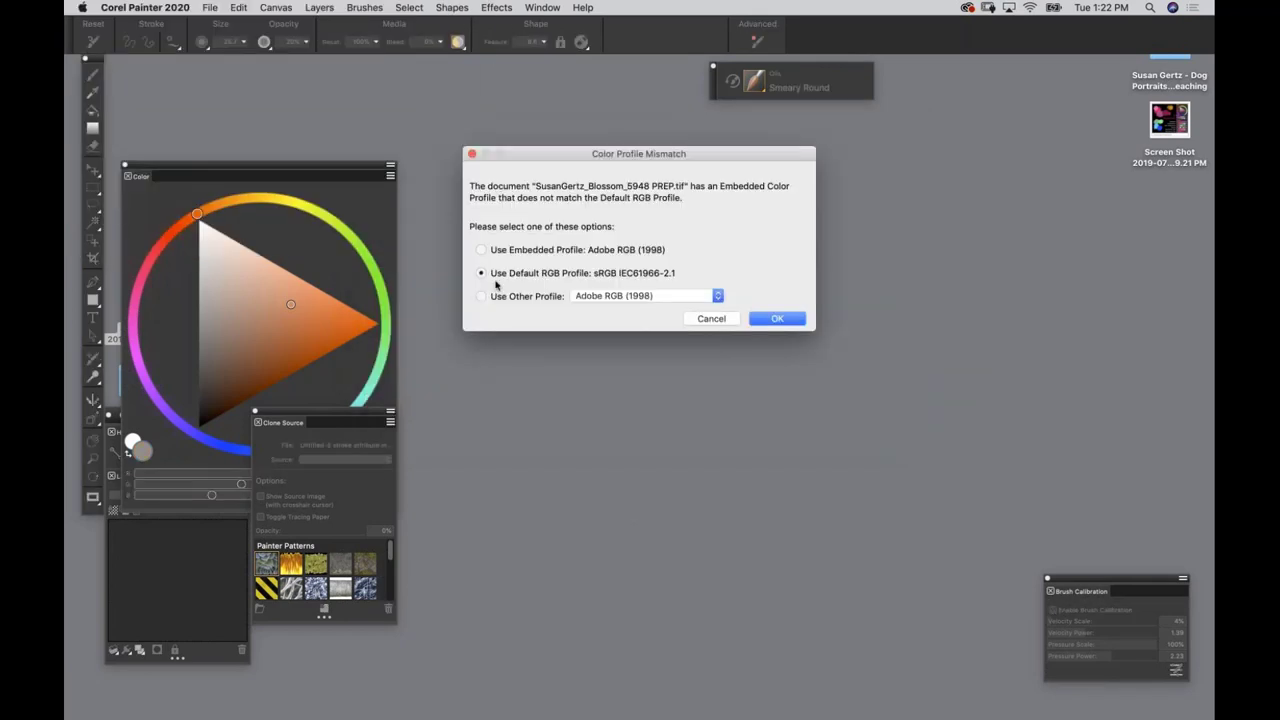
Resolve the color profile mismatch by using the photo's embedded profile, Adobe RGB (1998).
drag(510, 152, 529, 171)
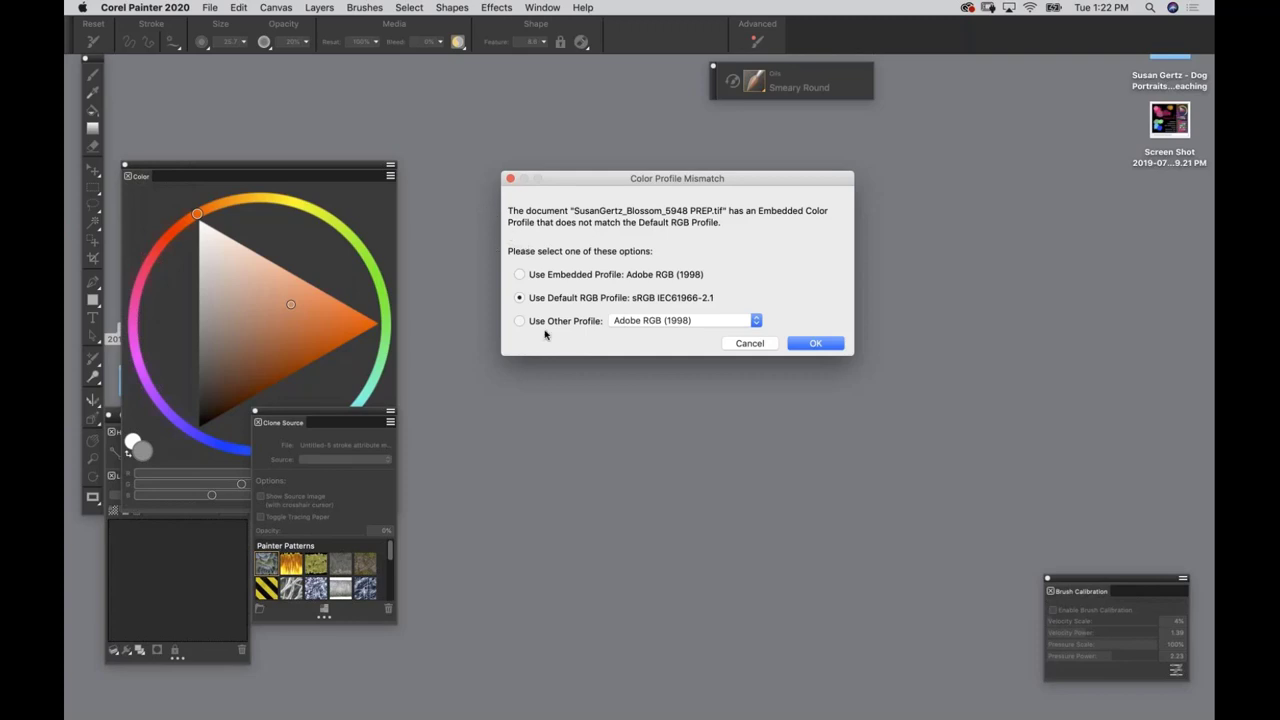
click(520, 276)
click(816, 344)
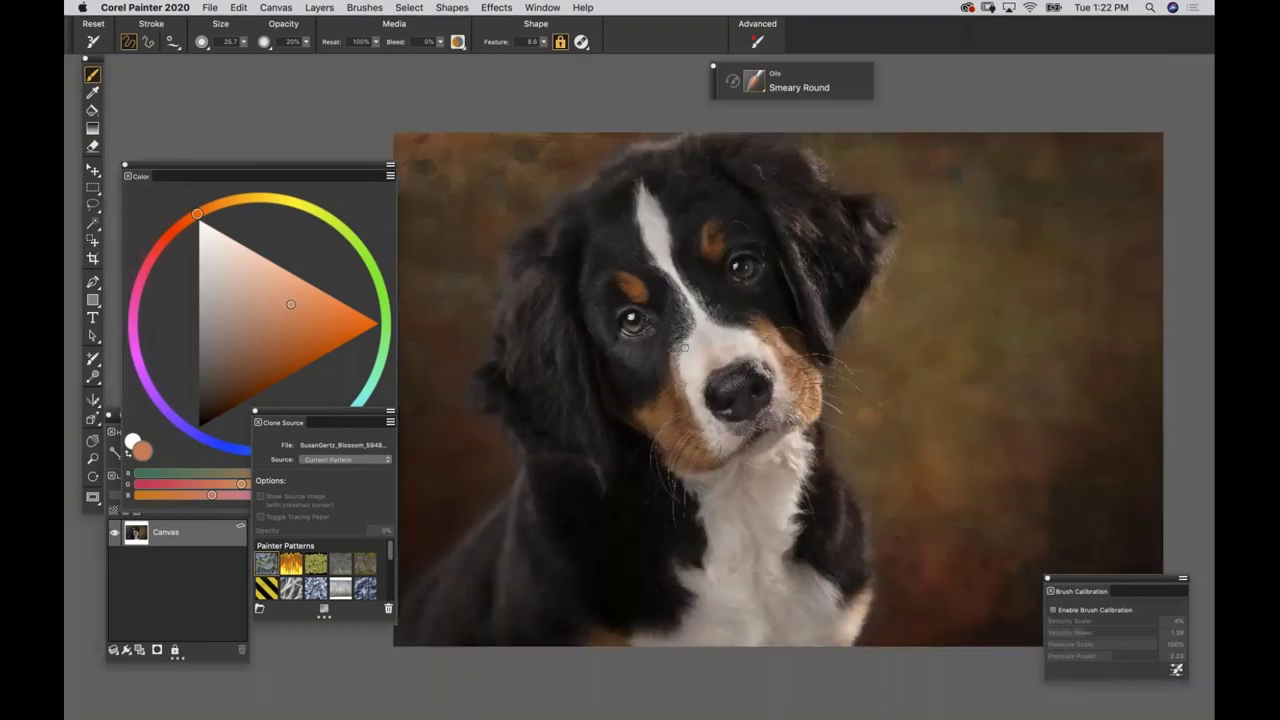
Set the default RGB profile to Adobe RGB (1998) in the color management settings, keeping the Adobe RGB preset.
click(276, 7)
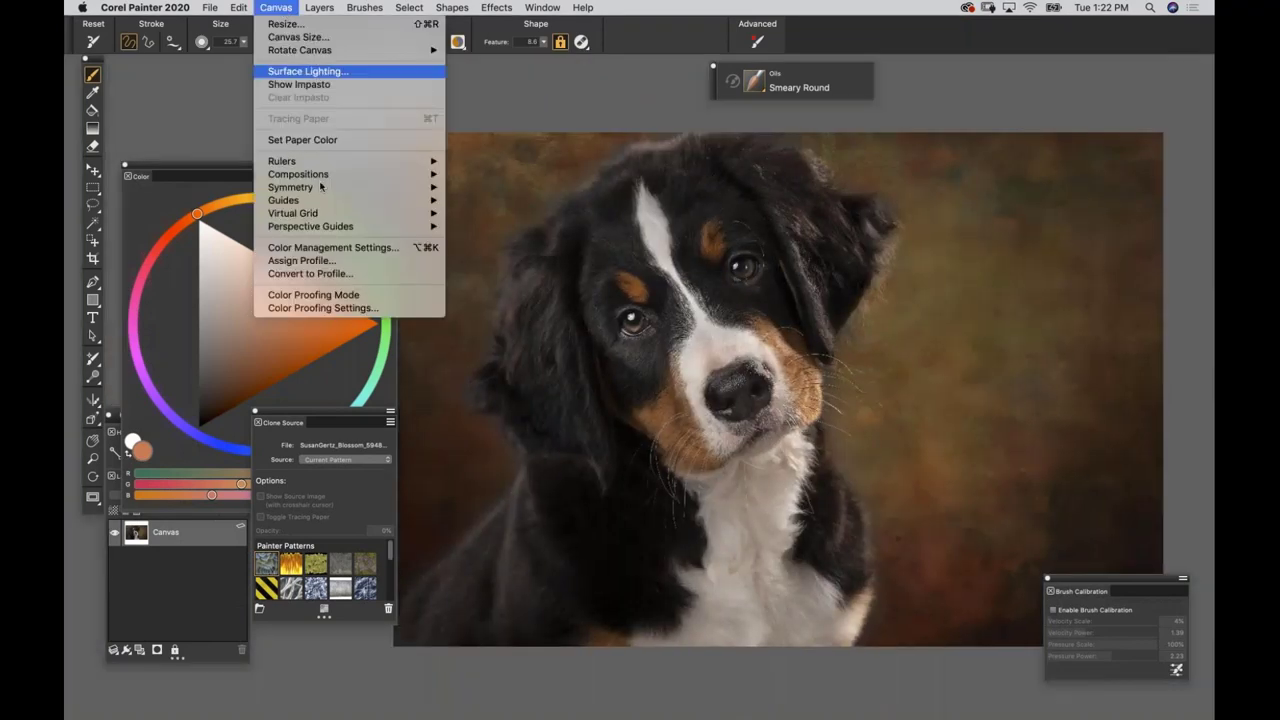
click(353, 251)
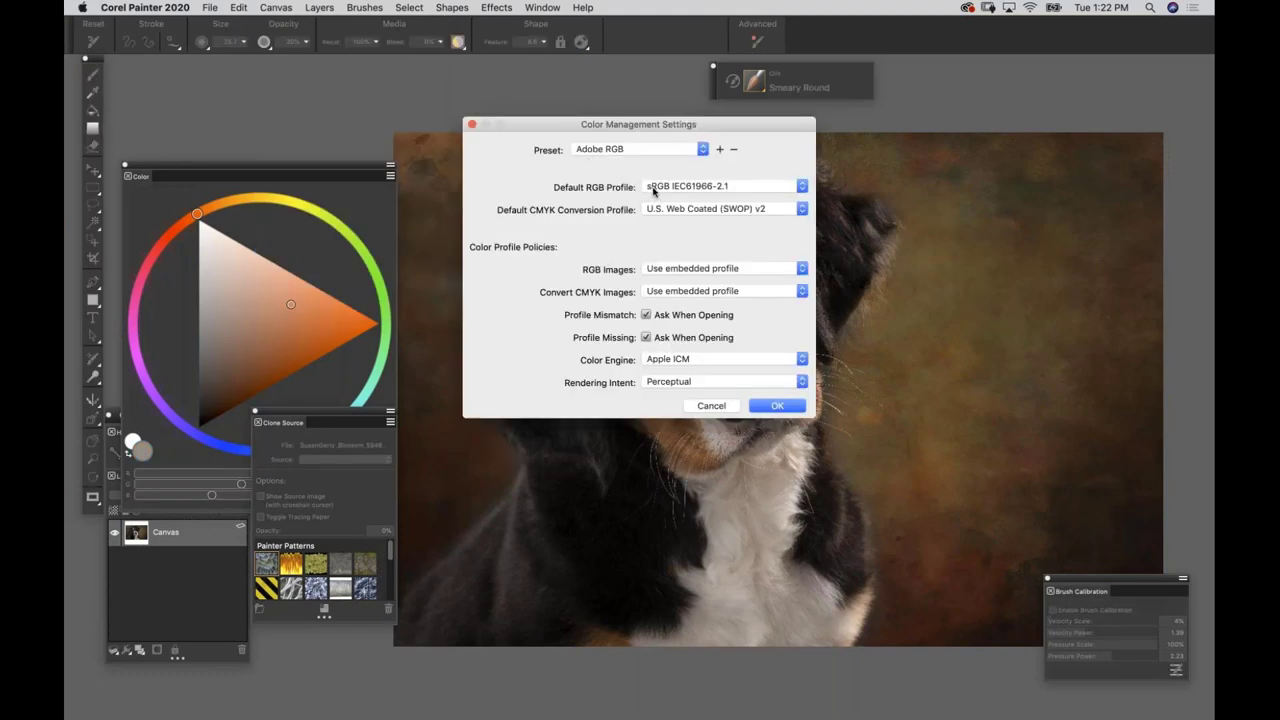
click(652, 187)
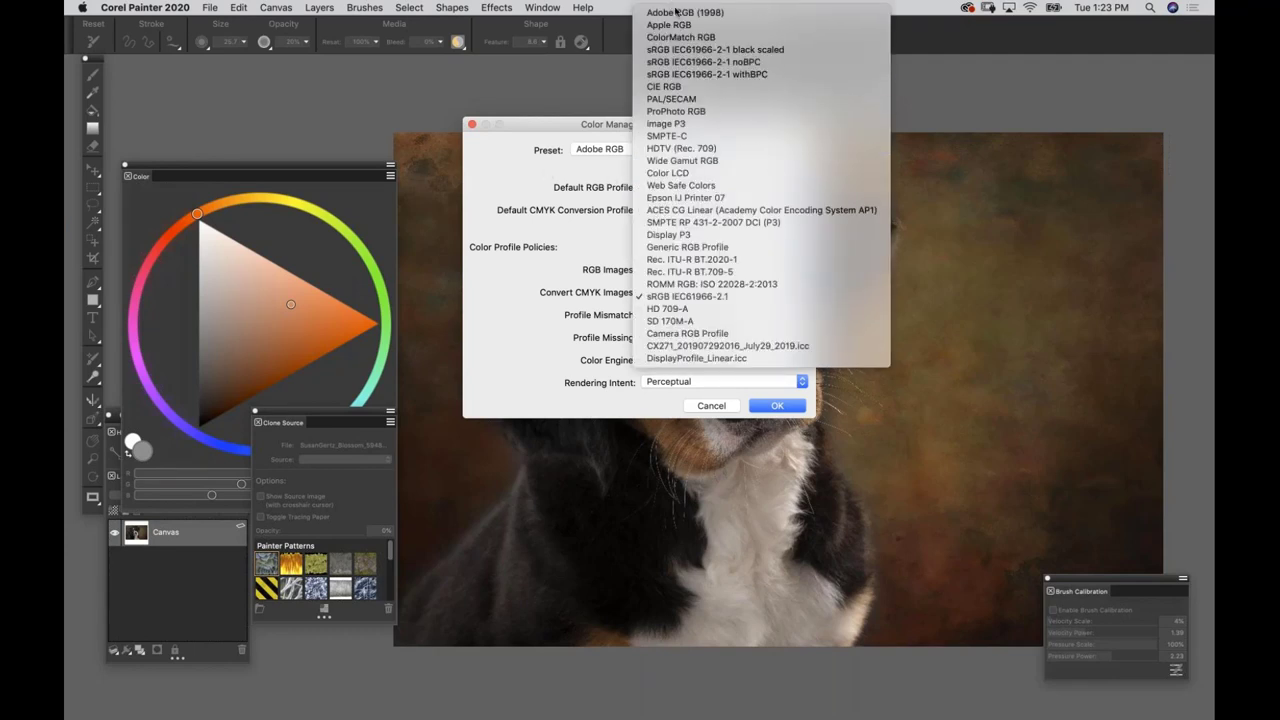
click(676, 10)
click(624, 157)
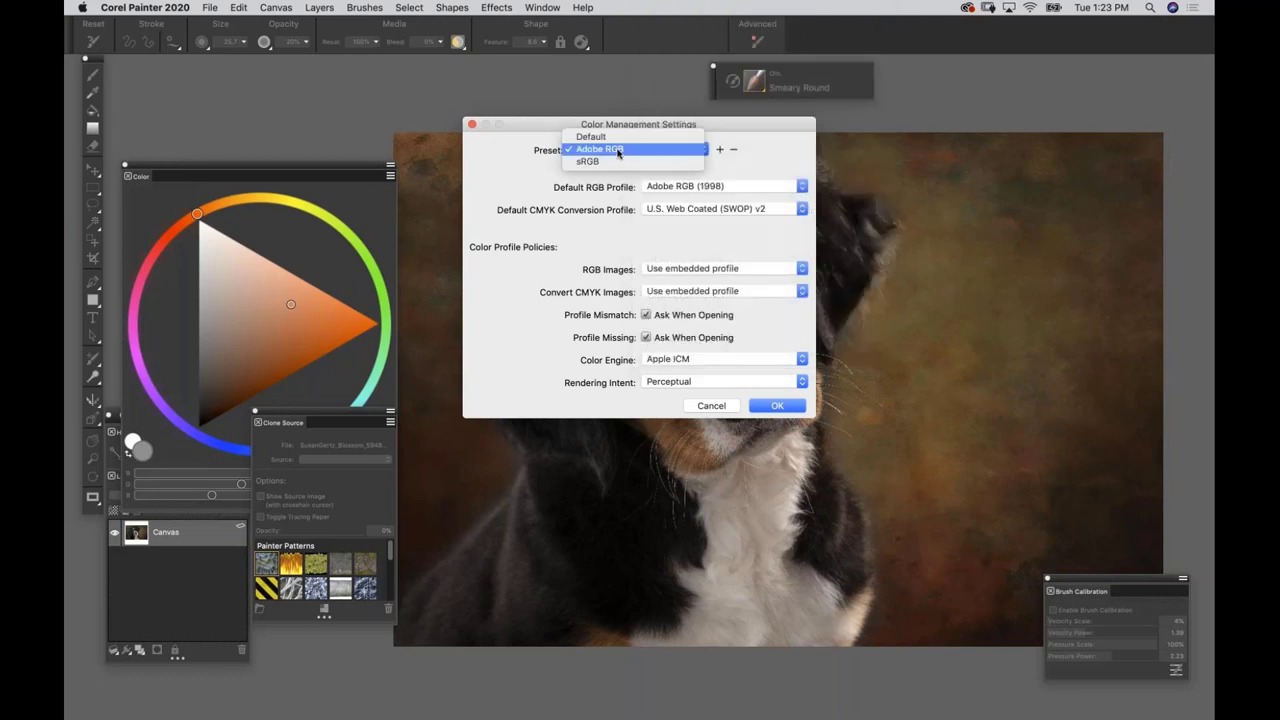
click(620, 149)
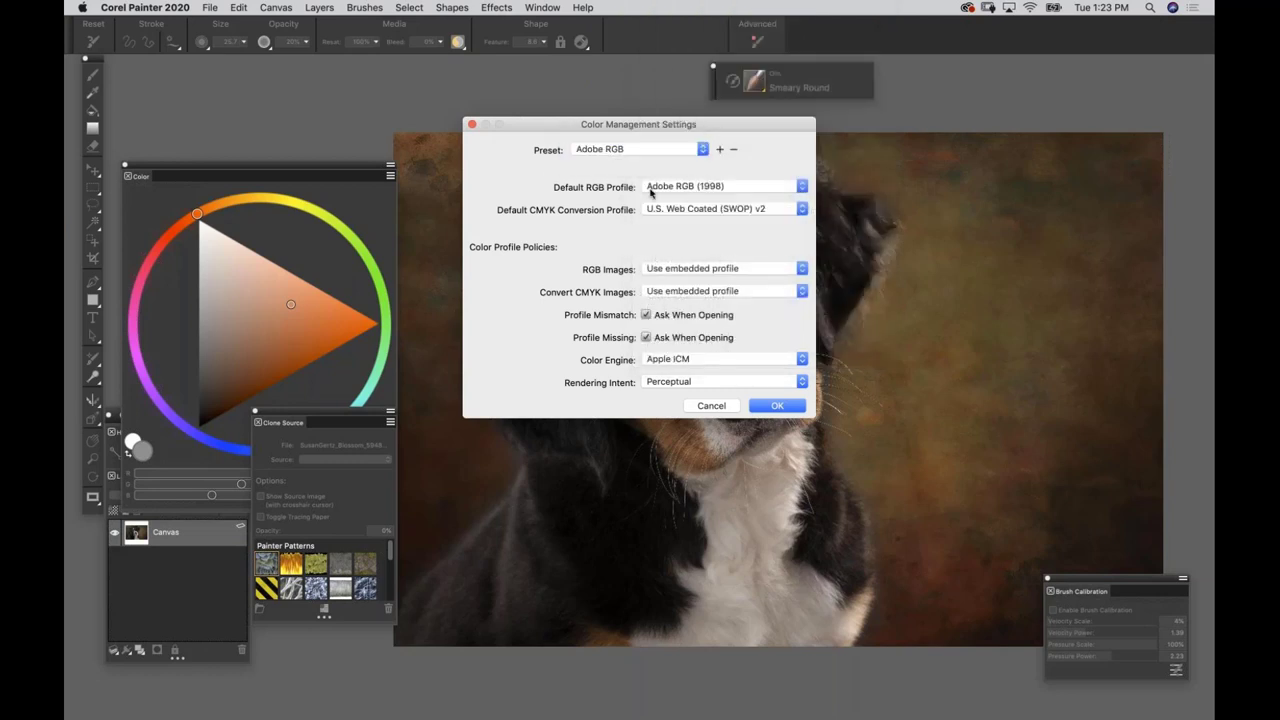
click(779, 406)
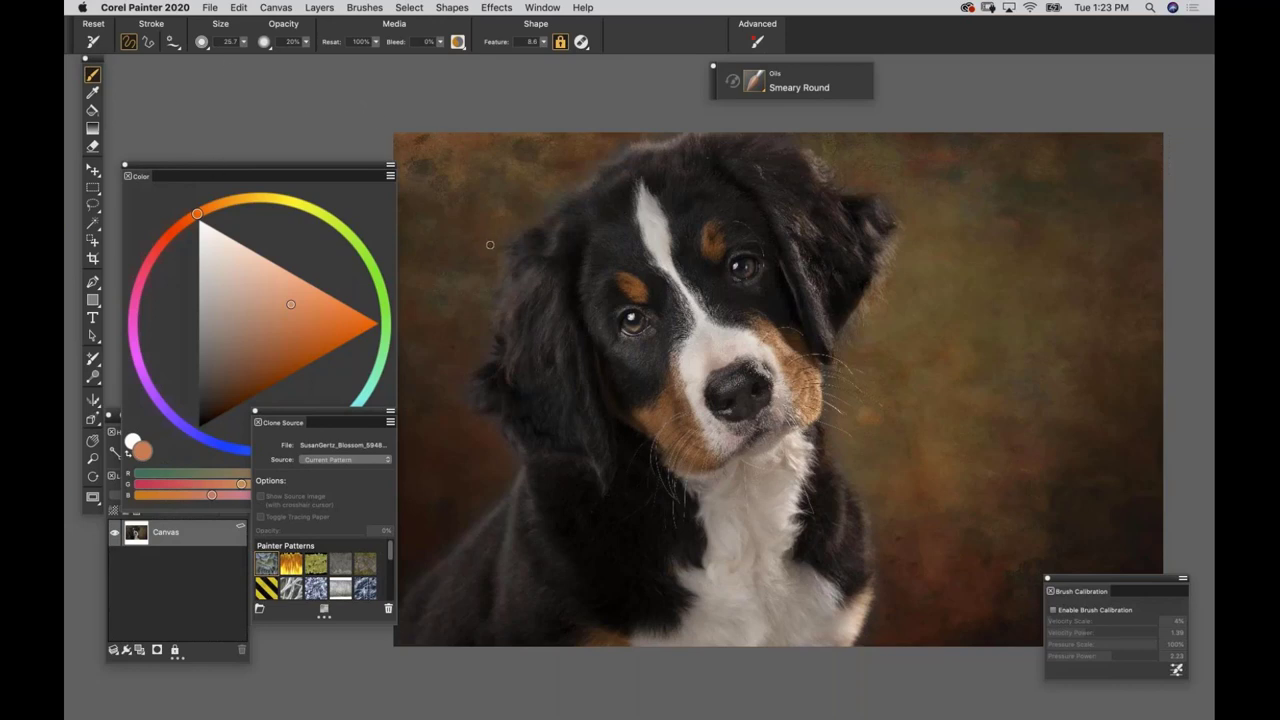
Clone the prepared puppy photo and move the Color palette up so it uncovers the Harmonies and Layers palettes.
click(210, 8)
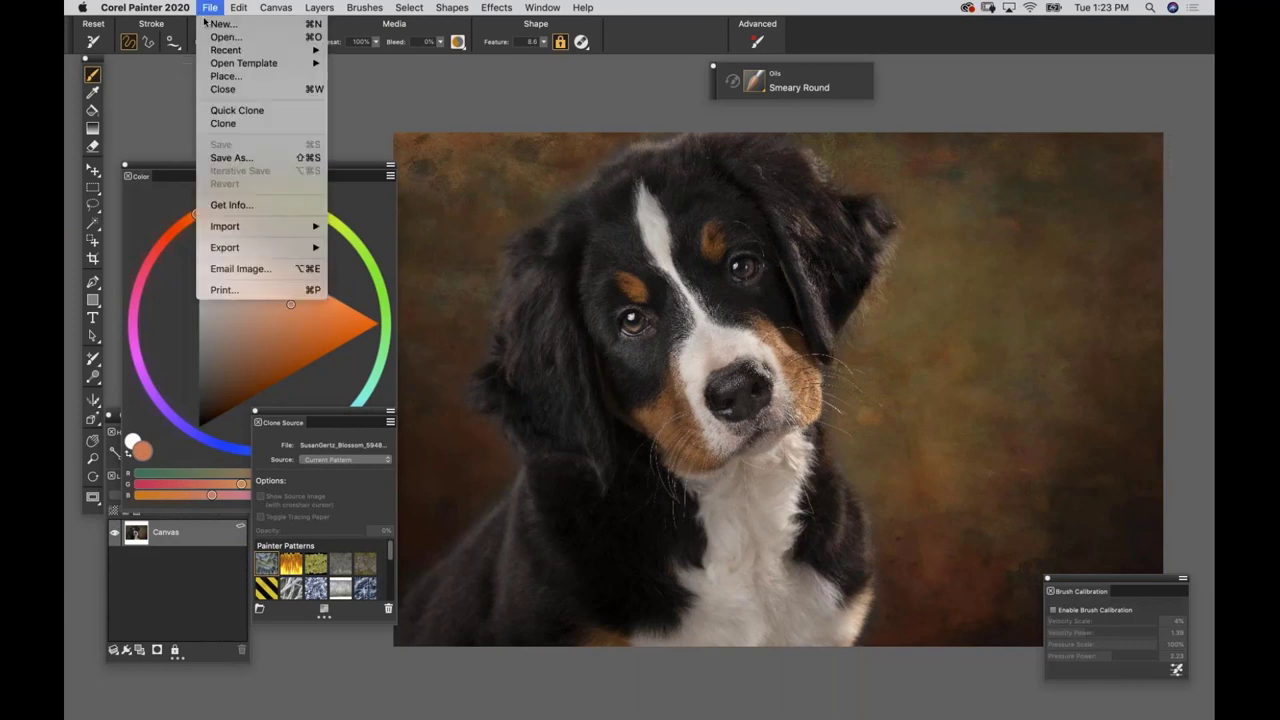
click(222, 124)
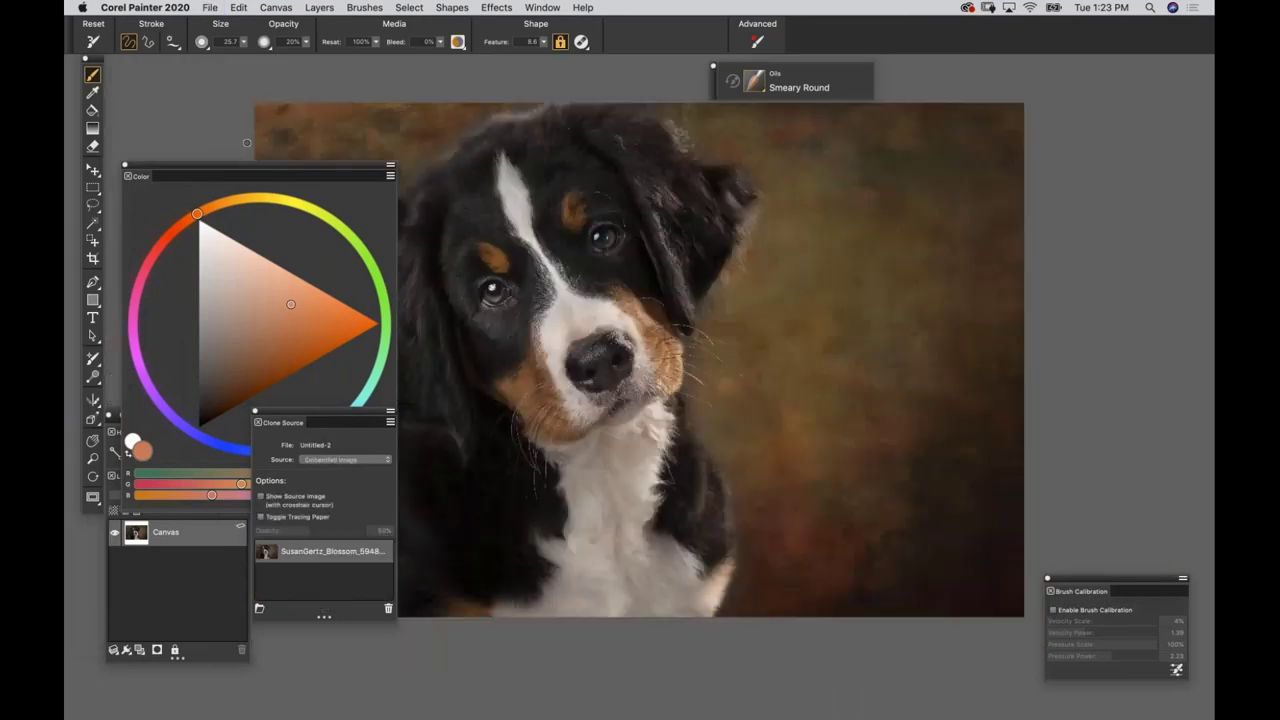
key(super+m)
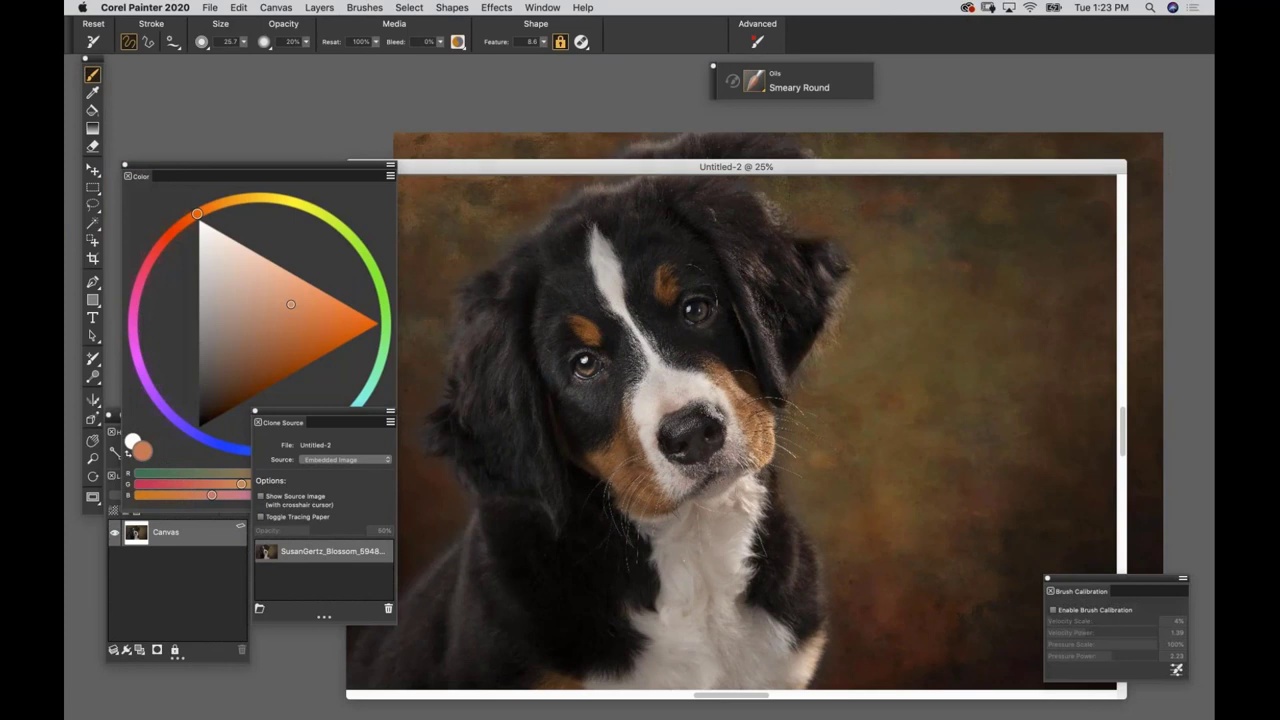
key(super+m)
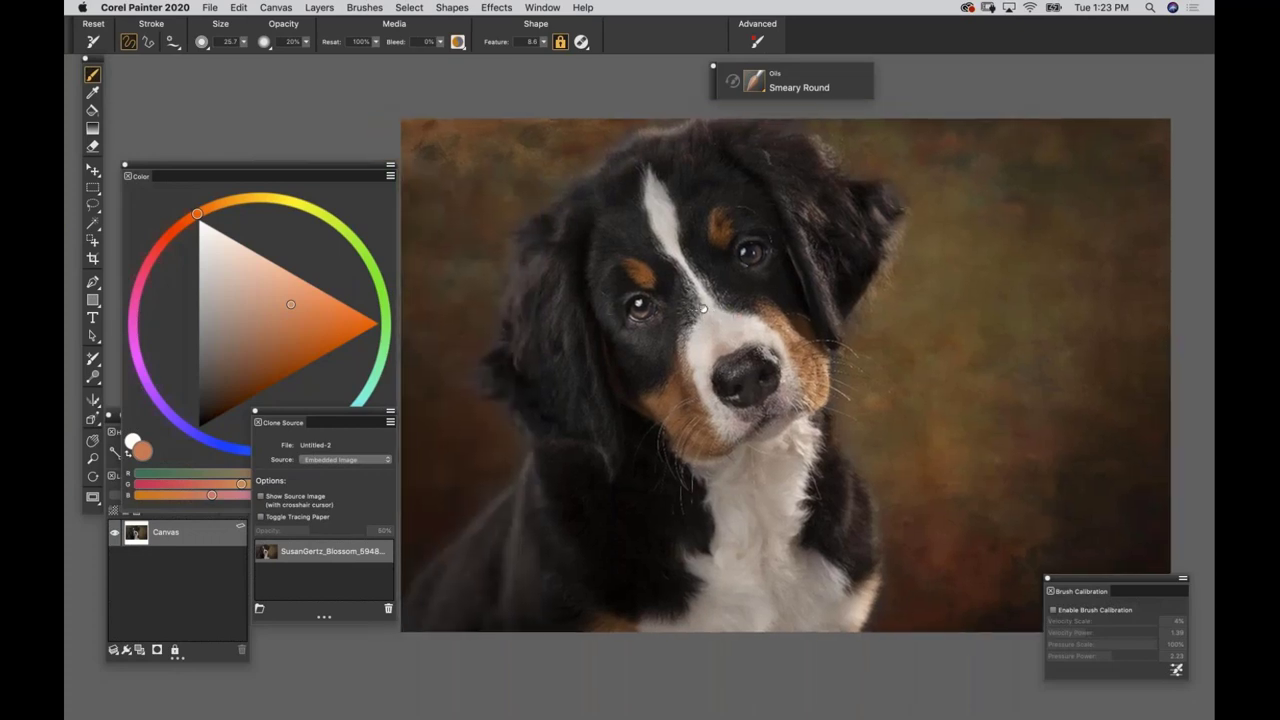
drag(187, 176, 189, 69)
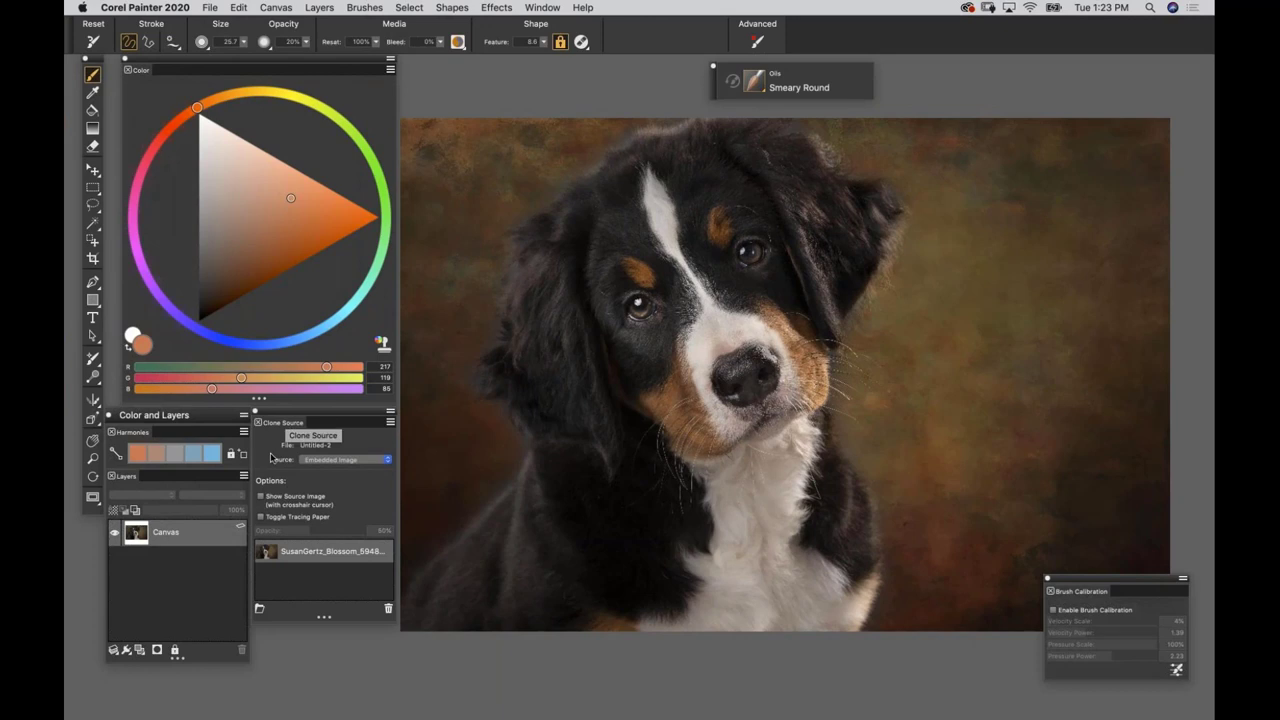
Turn on tracing paper for the clone, set its opacity to 0%, and switch tracing paper off again.
click(268, 556)
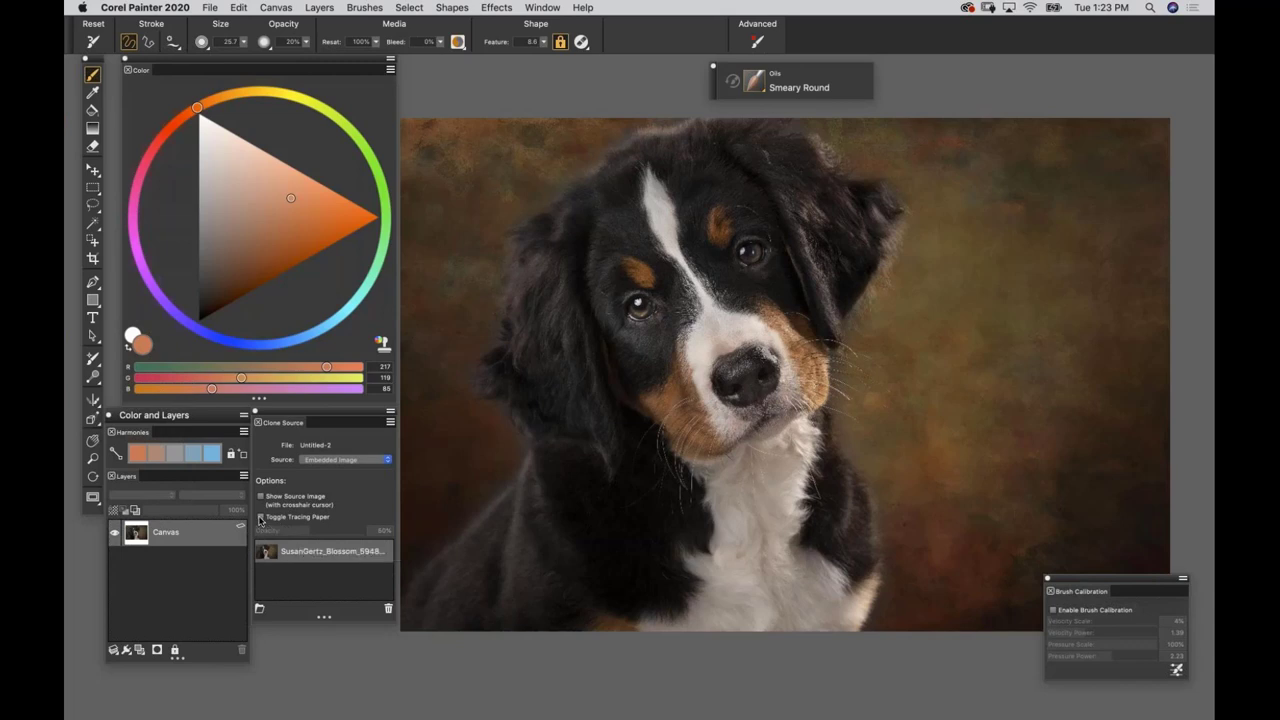
click(260, 518)
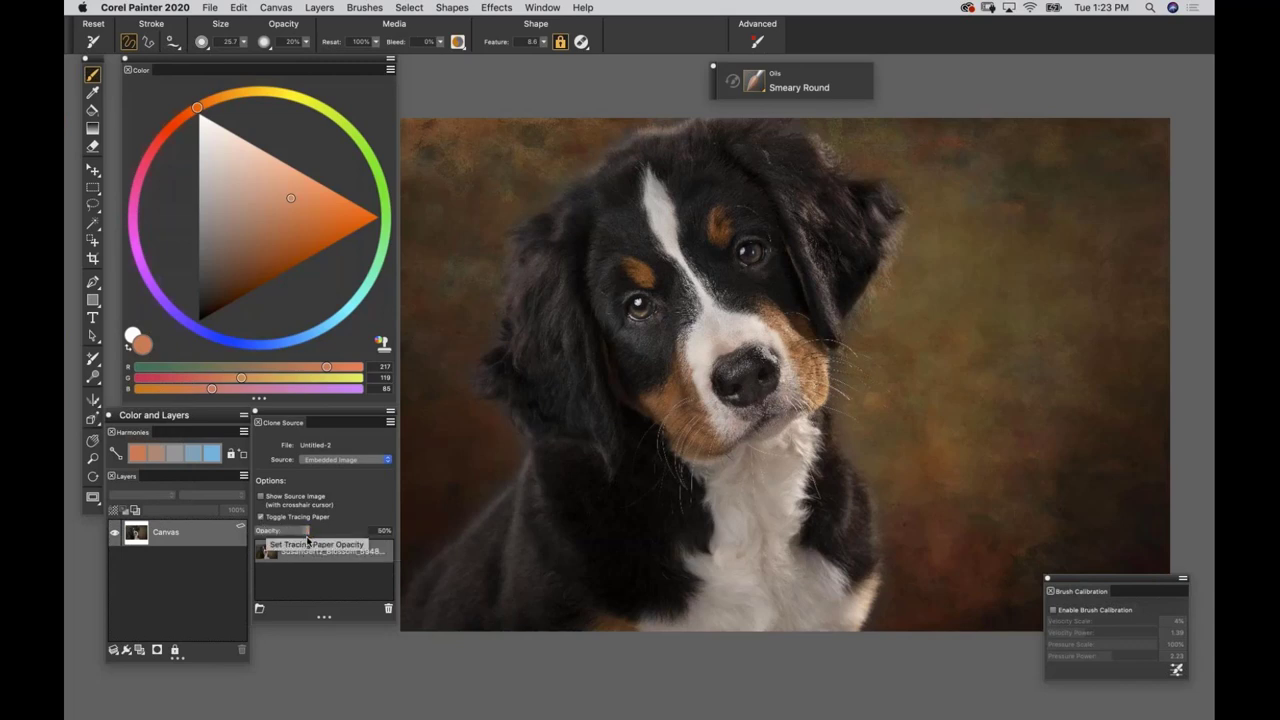
drag(306, 533, 258, 533)
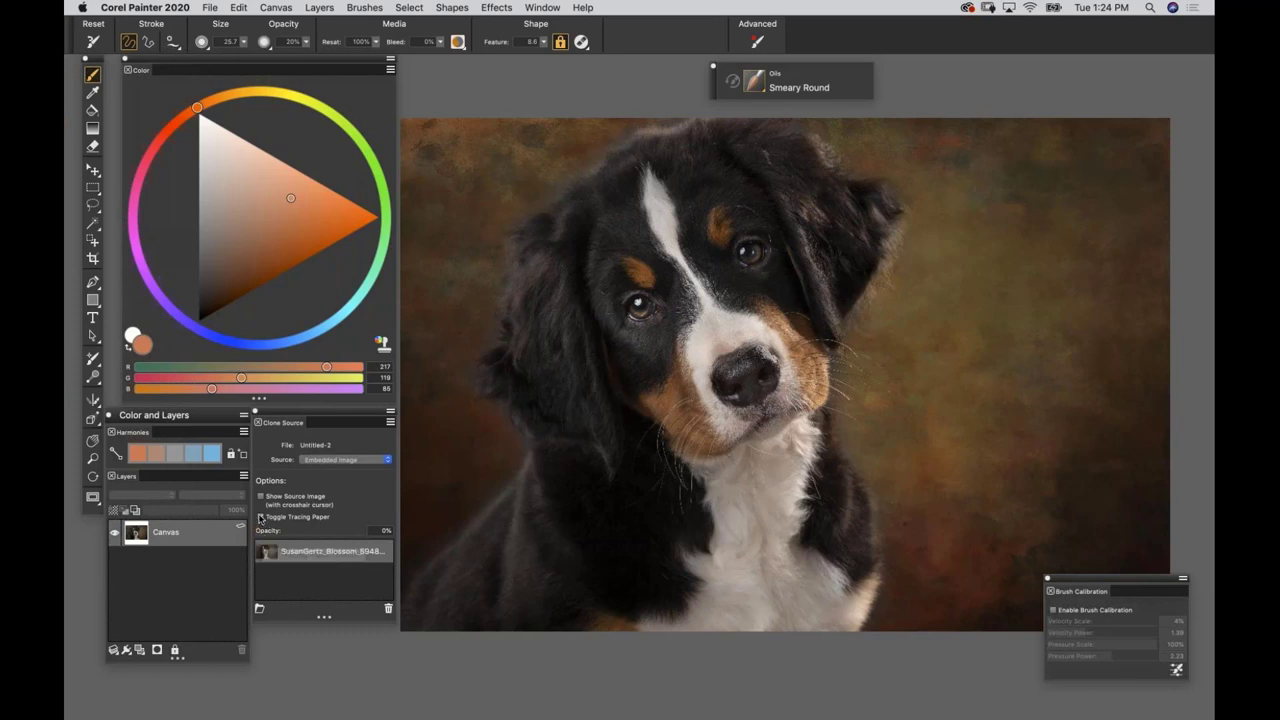
click(260, 517)
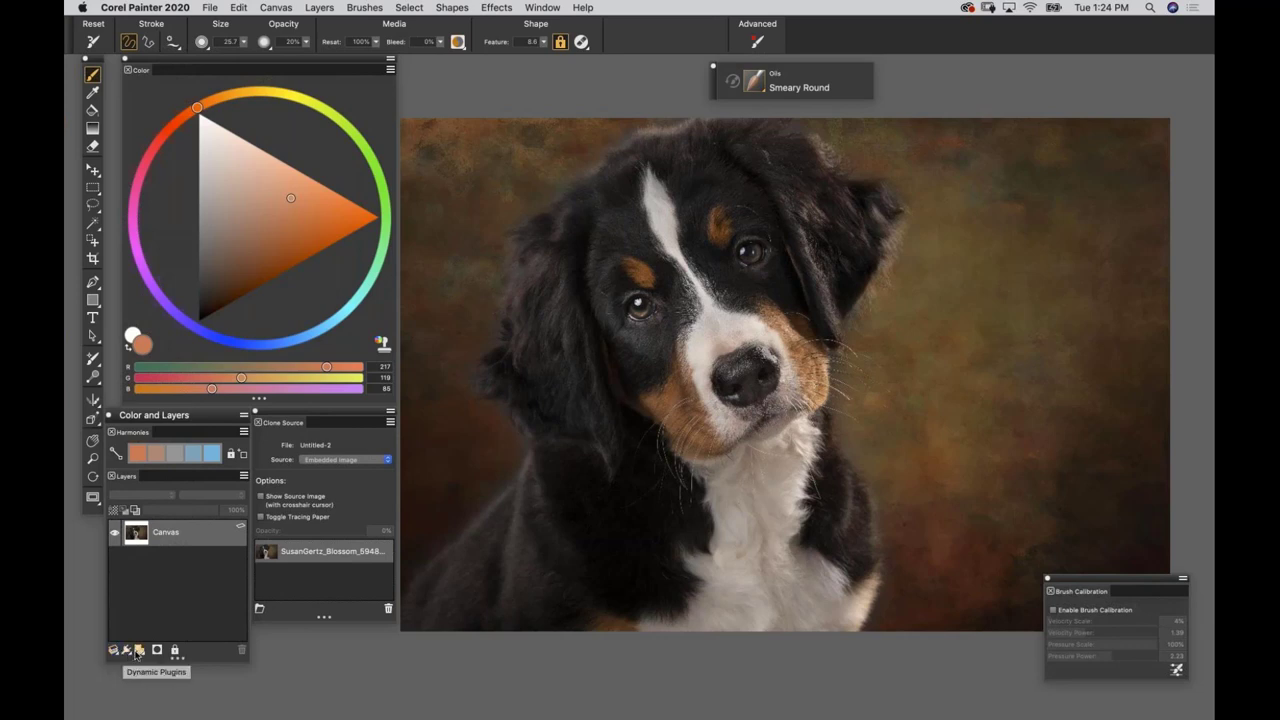
Hide and restore all palettes, then add two new empty layers above the canvas of the clone.
key(Tab)
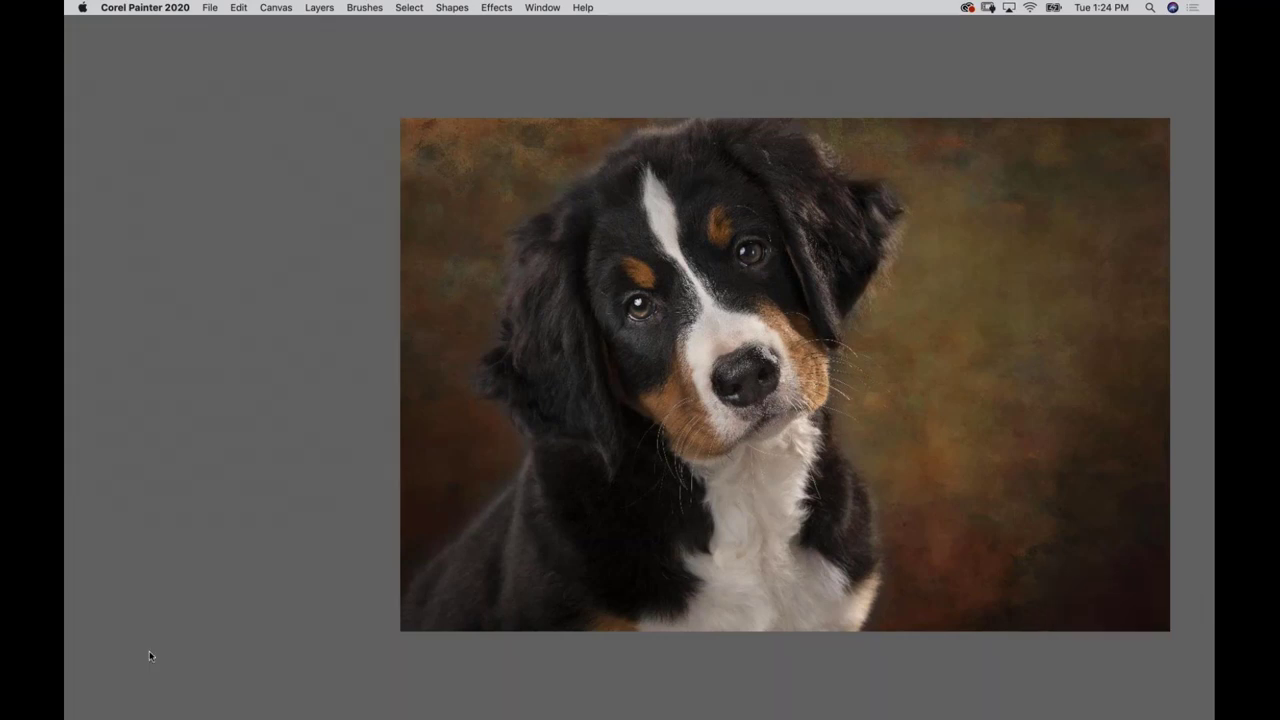
key(Tab)
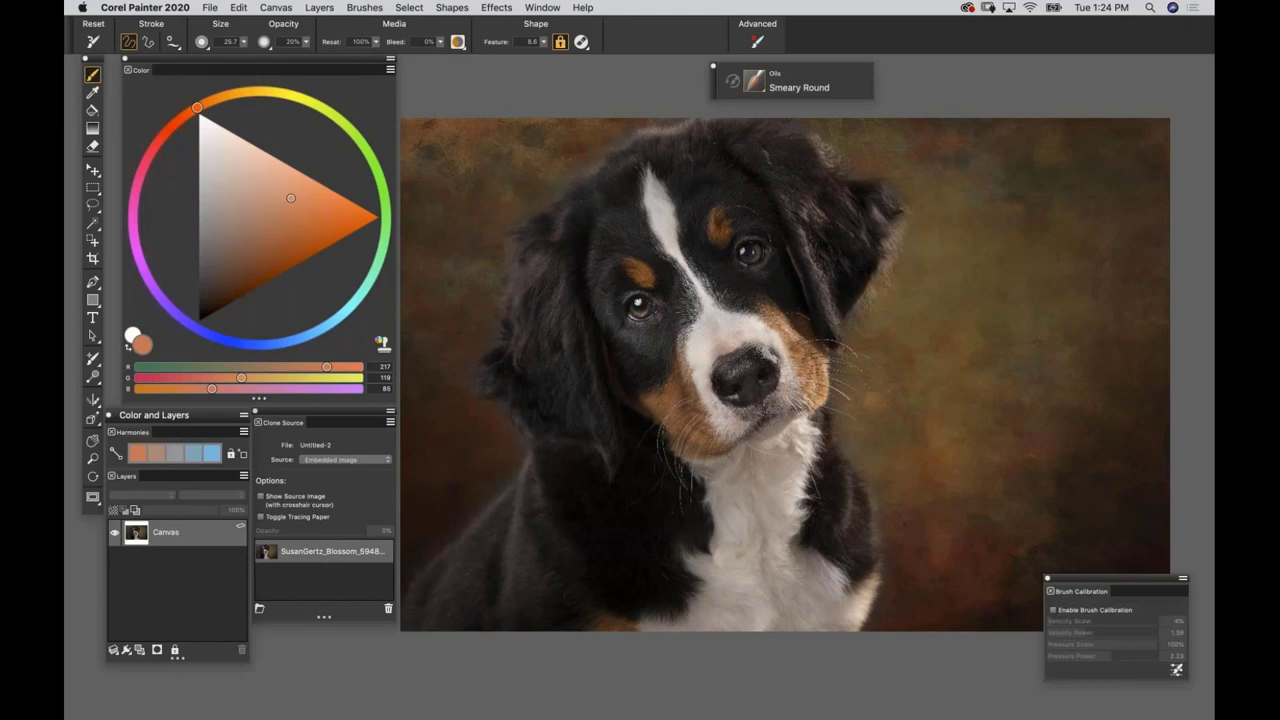
click(141, 651)
click(140, 652)
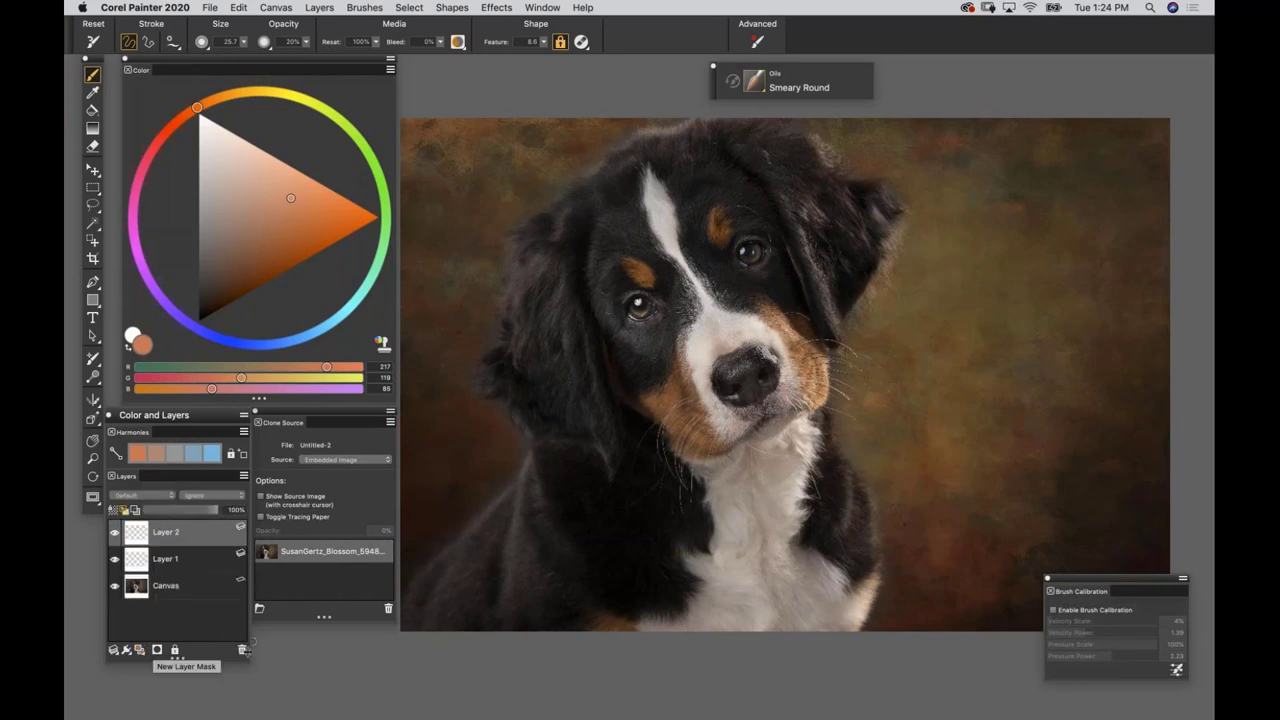
Delete Layer 2 so that only Layer 1 remains above the canvas.
click(241, 650)
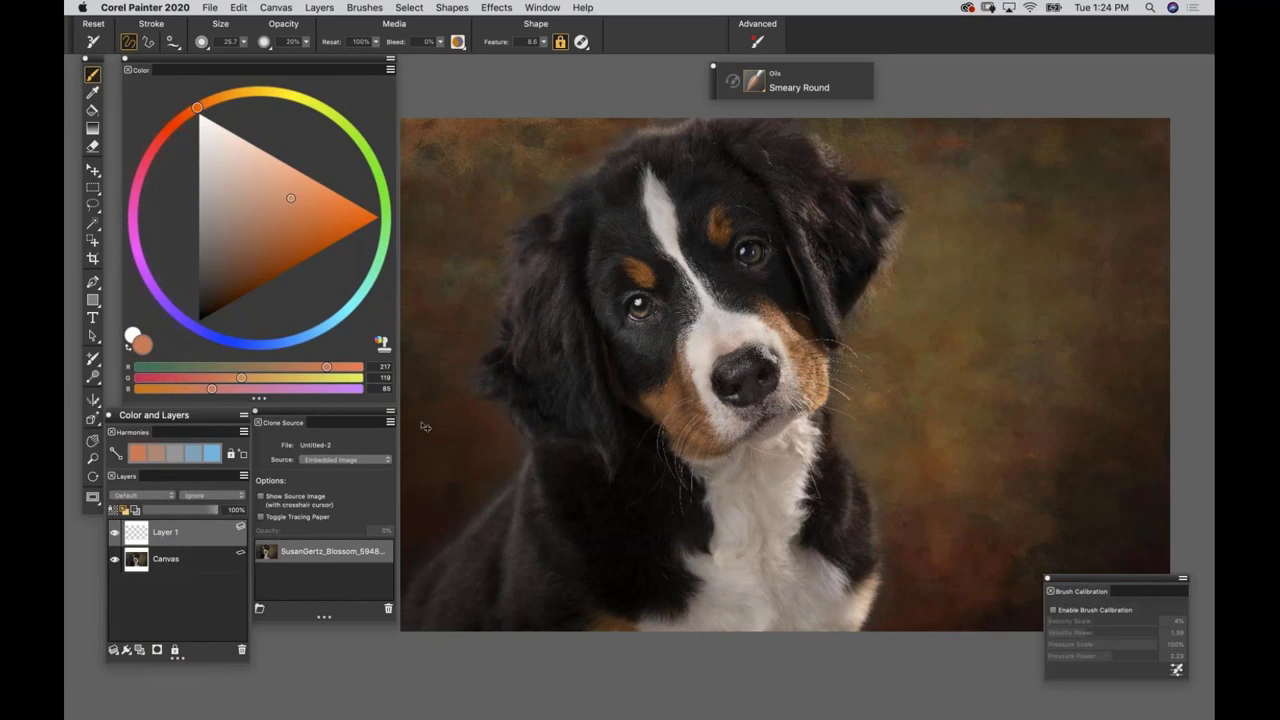
key(super+plus)
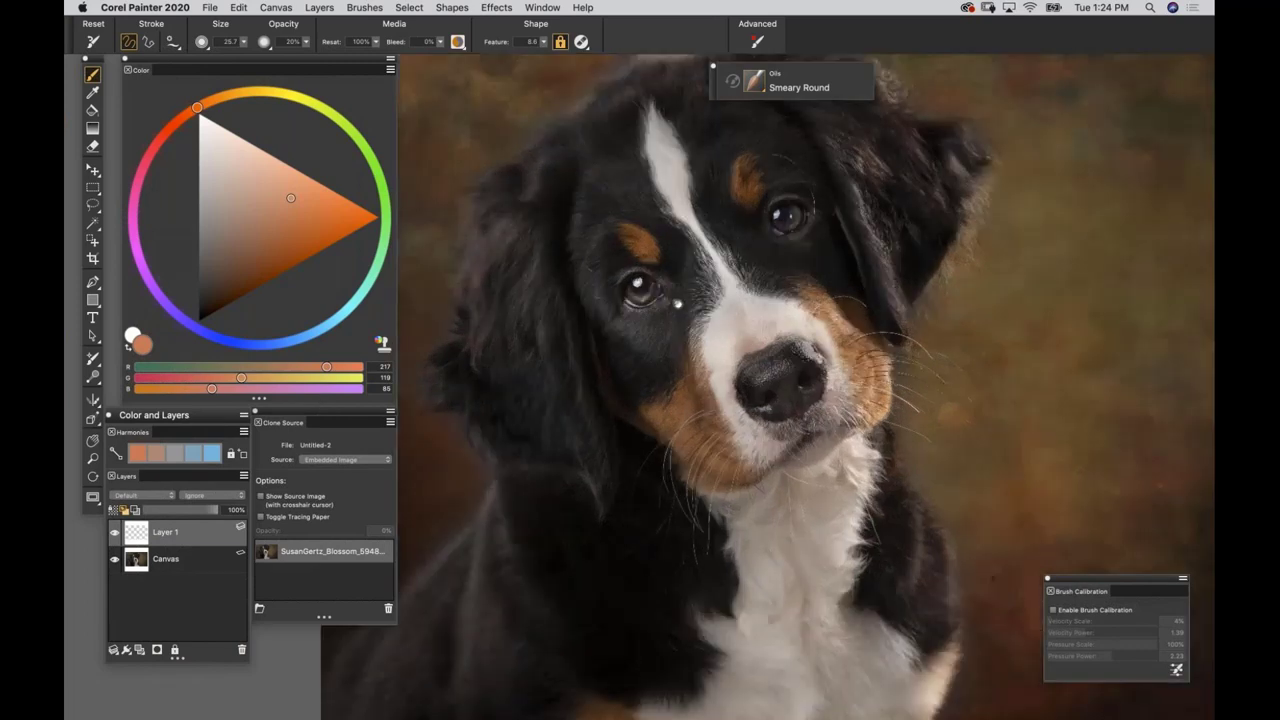
scroll(681, 367, up, 2)
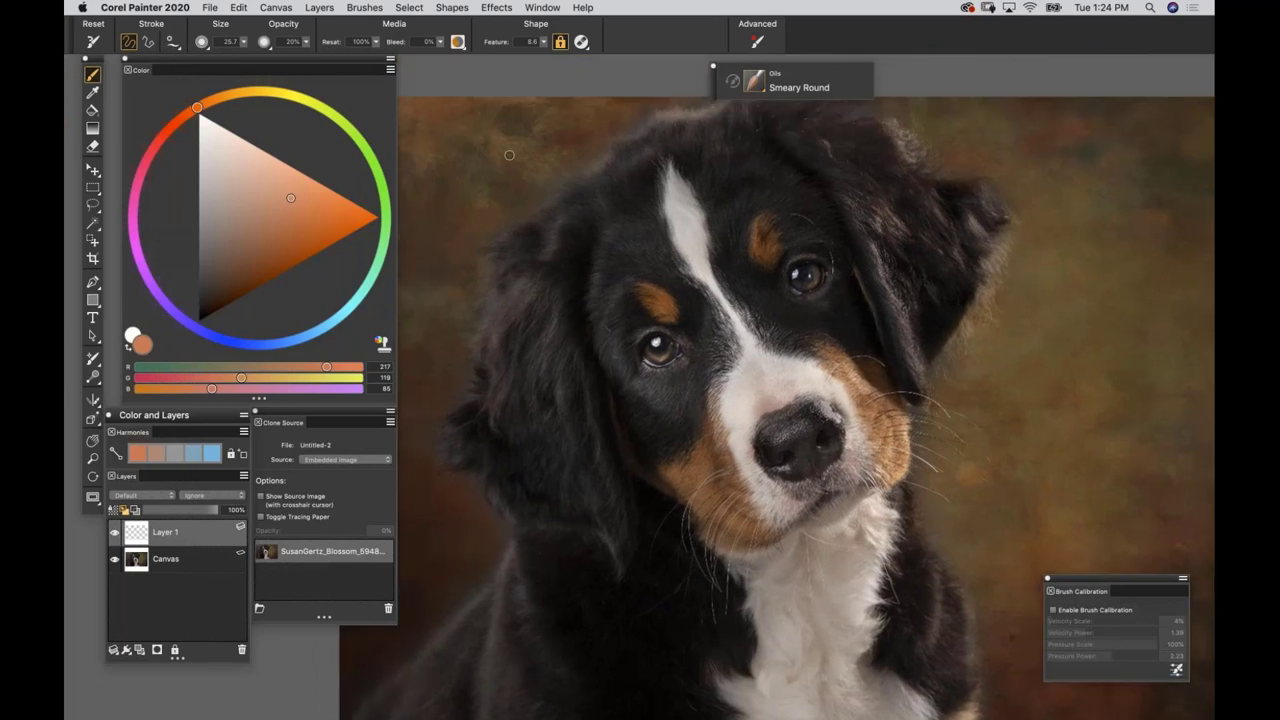
Reset the Smeary Round brush and set its resaturation to 20%, bleed to 60% and feature to 7.
click(92, 41)
click(362, 42)
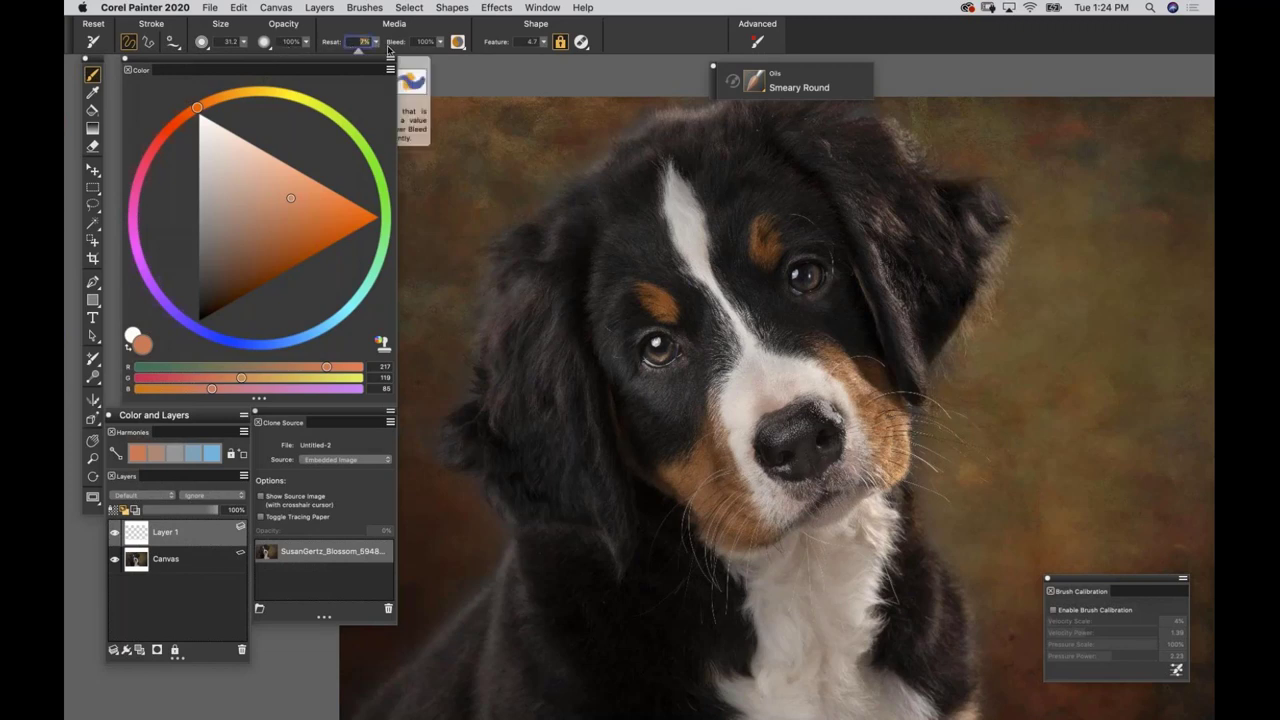
text(20)
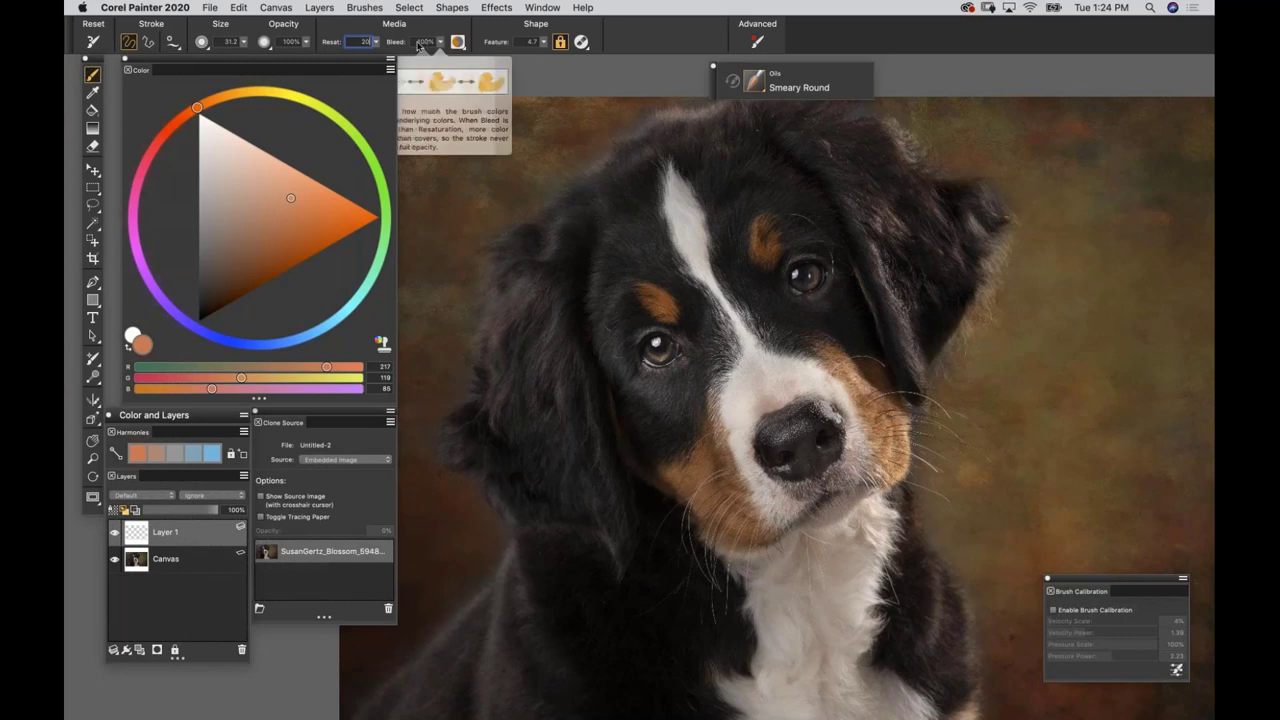
click(425, 42)
text(60)
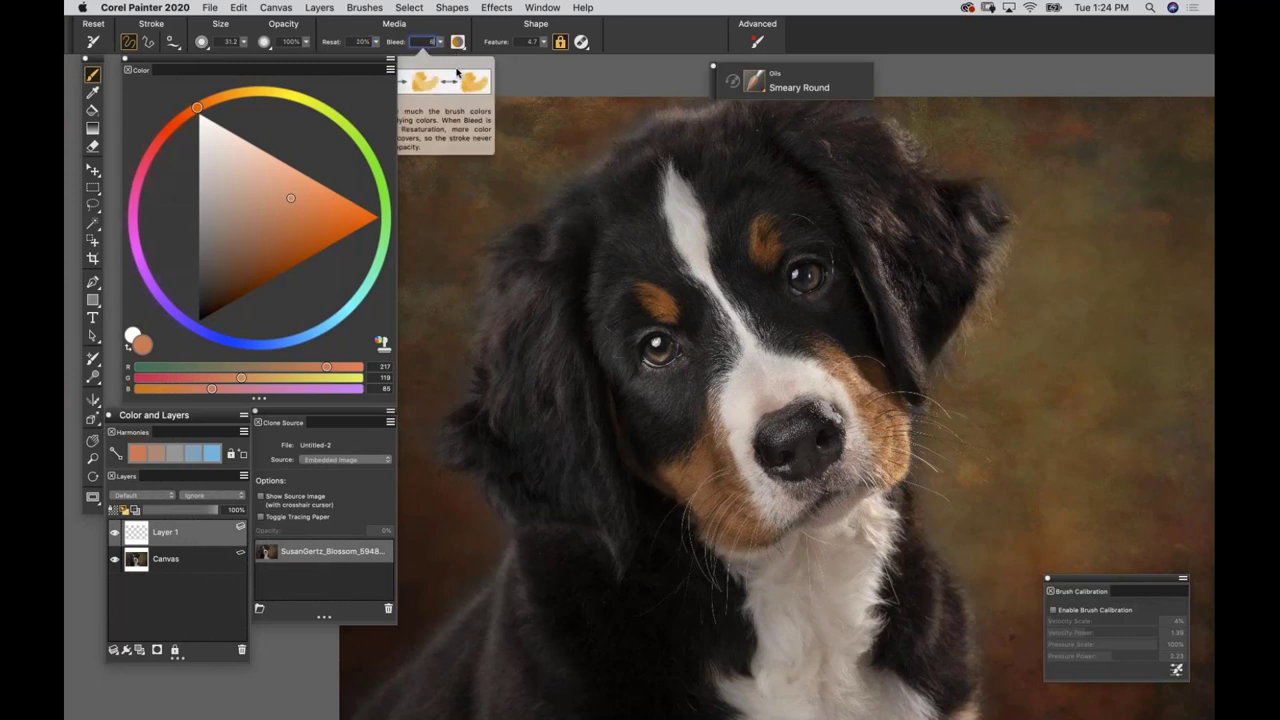
click(529, 50)
text(7)
key(Return)
Test the adjusted brush with orange diagonal strokes across the dog's face and undo the strokes.
mouse_move(547, 146)
mouse_down()
mouse_move(610, 222)
mouse_move(680, 268)
mouse_move(550, 176)
mouse_move(790, 355)
mouse_move(700, 285)
mouse_move(560, 232)
mouse_move(728, 376)
mouse_up()
drag(527, 248, 765, 460)
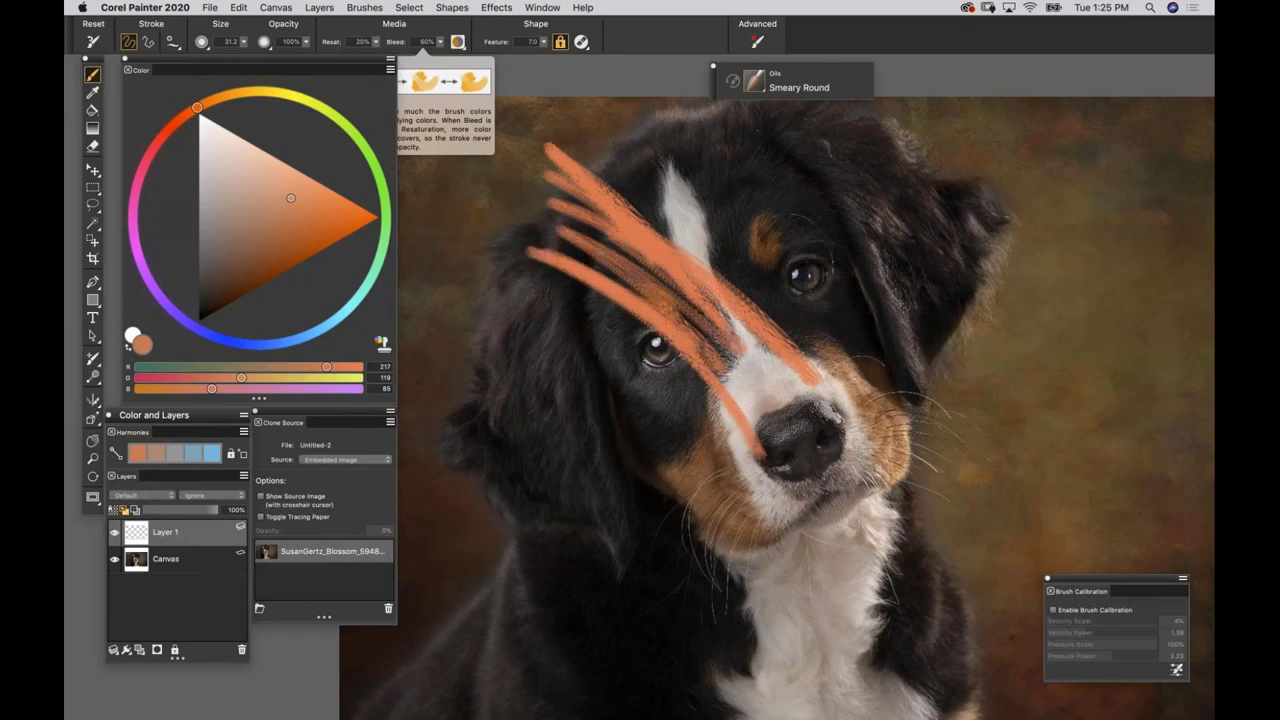
drag(566, 238, 785, 466)
drag(800, 355, 673, 172)
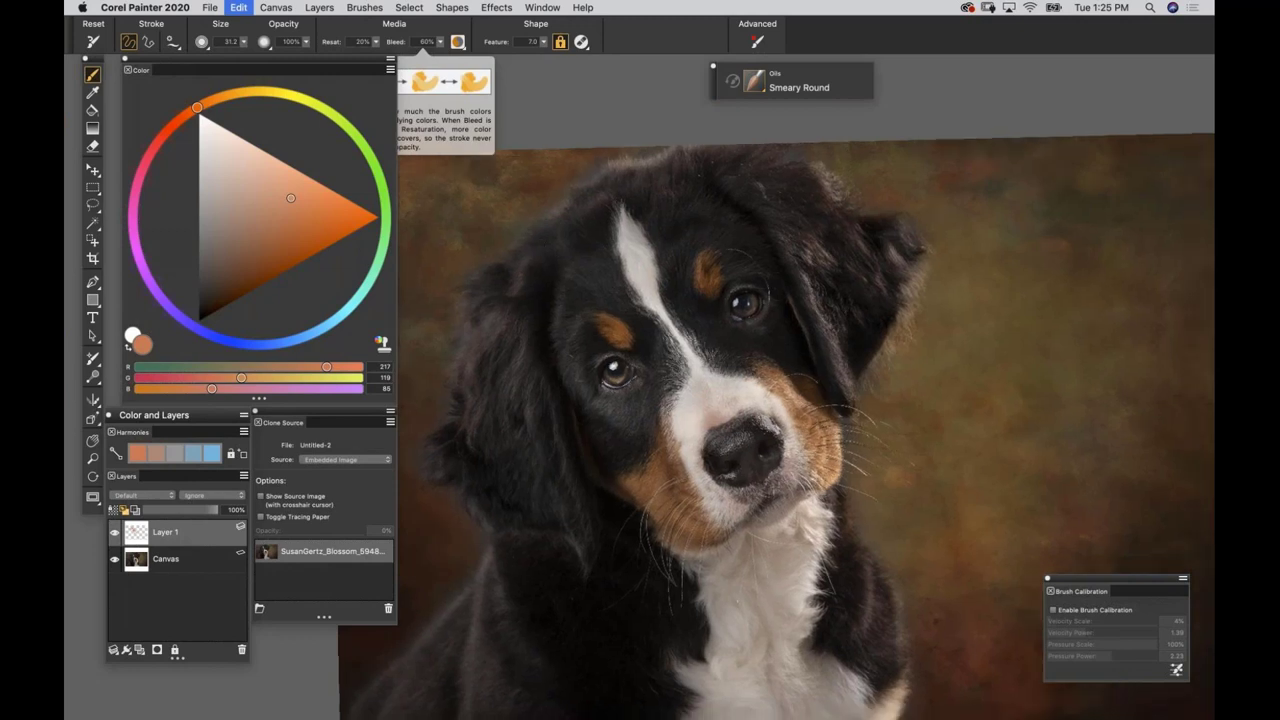
Straighten the rotated canvas view and return to the Brush tool.
click(93, 476)
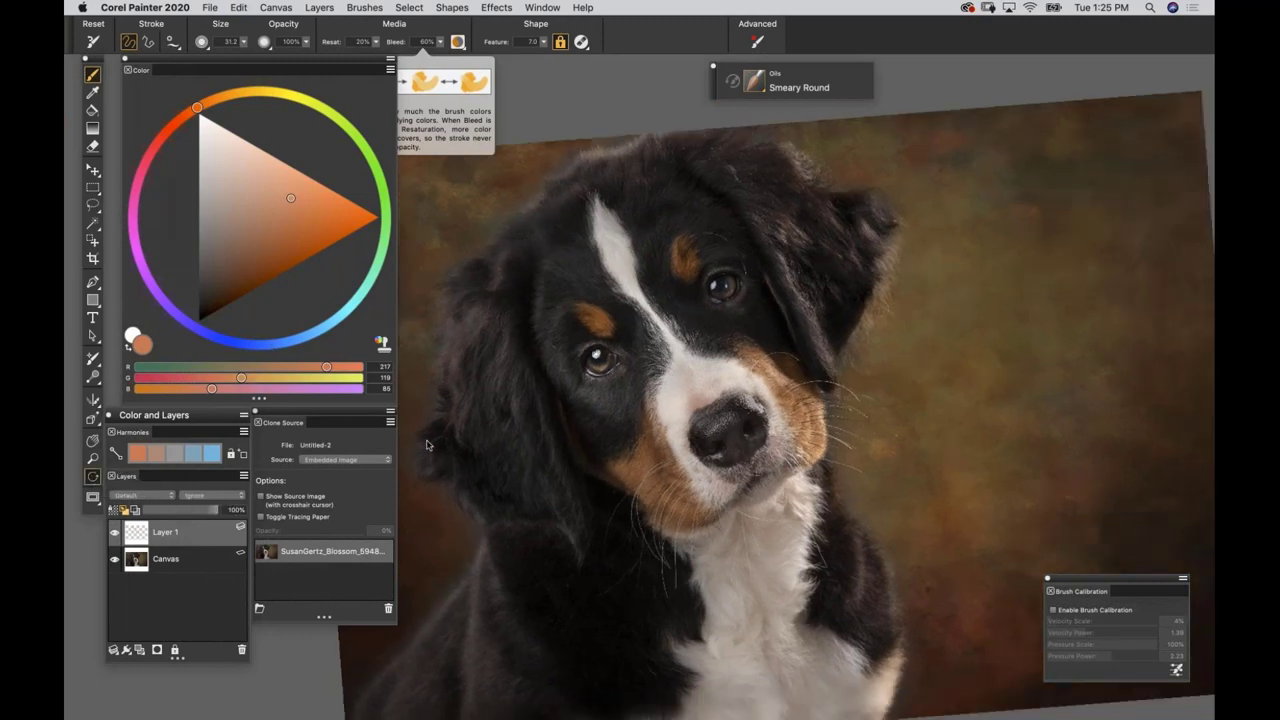
click(558, 326)
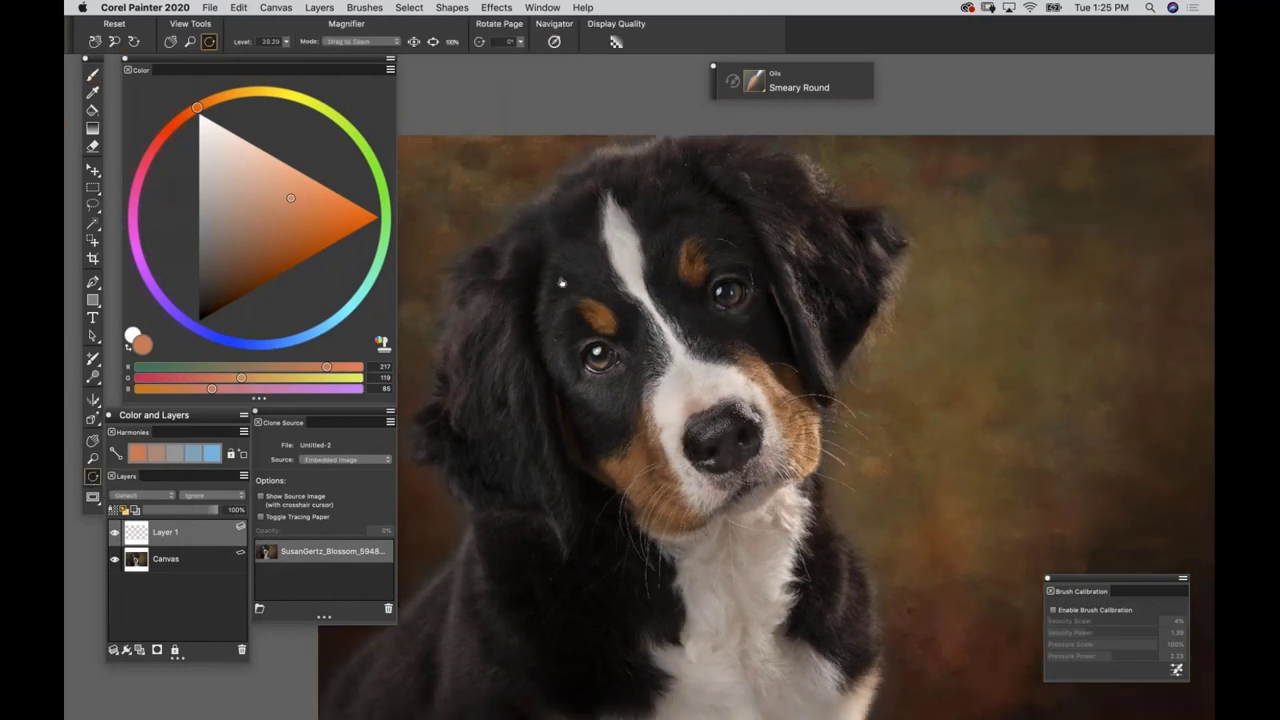
key(b)
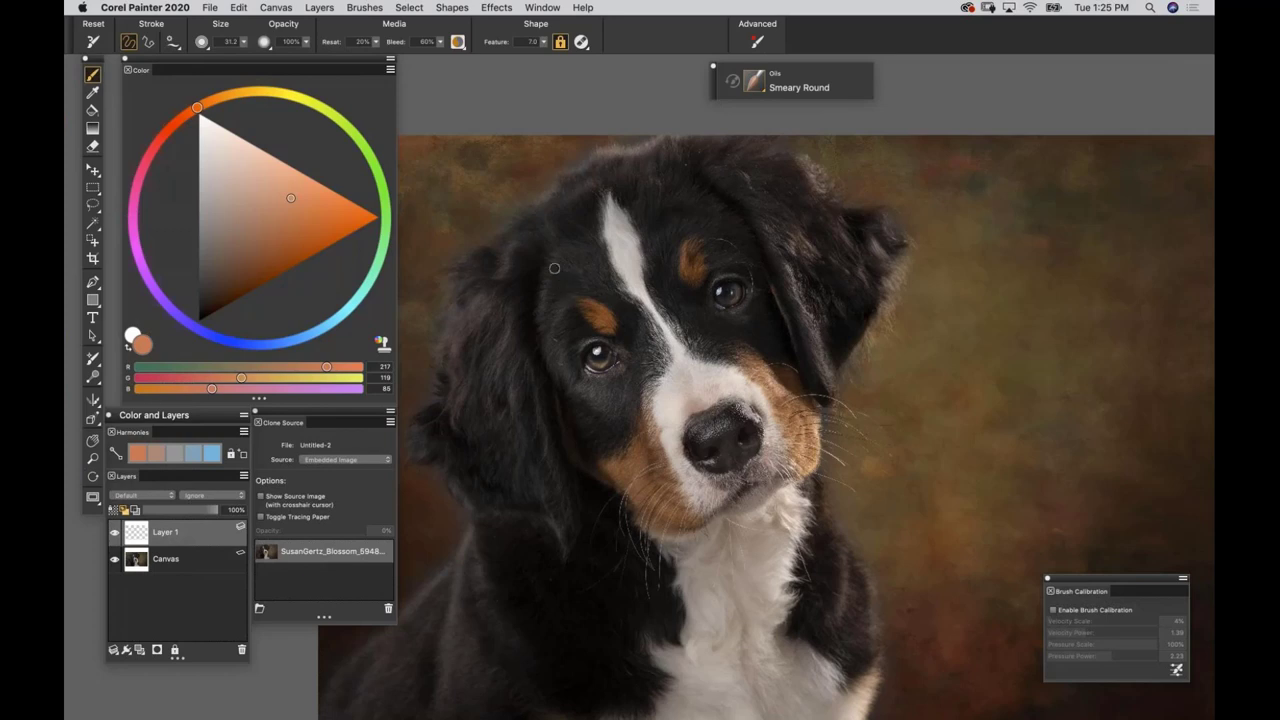
Save the adjusted brush as the variant "Smeary Round 2020 Fur Cloner" in the Oils category.
click(358, 8)
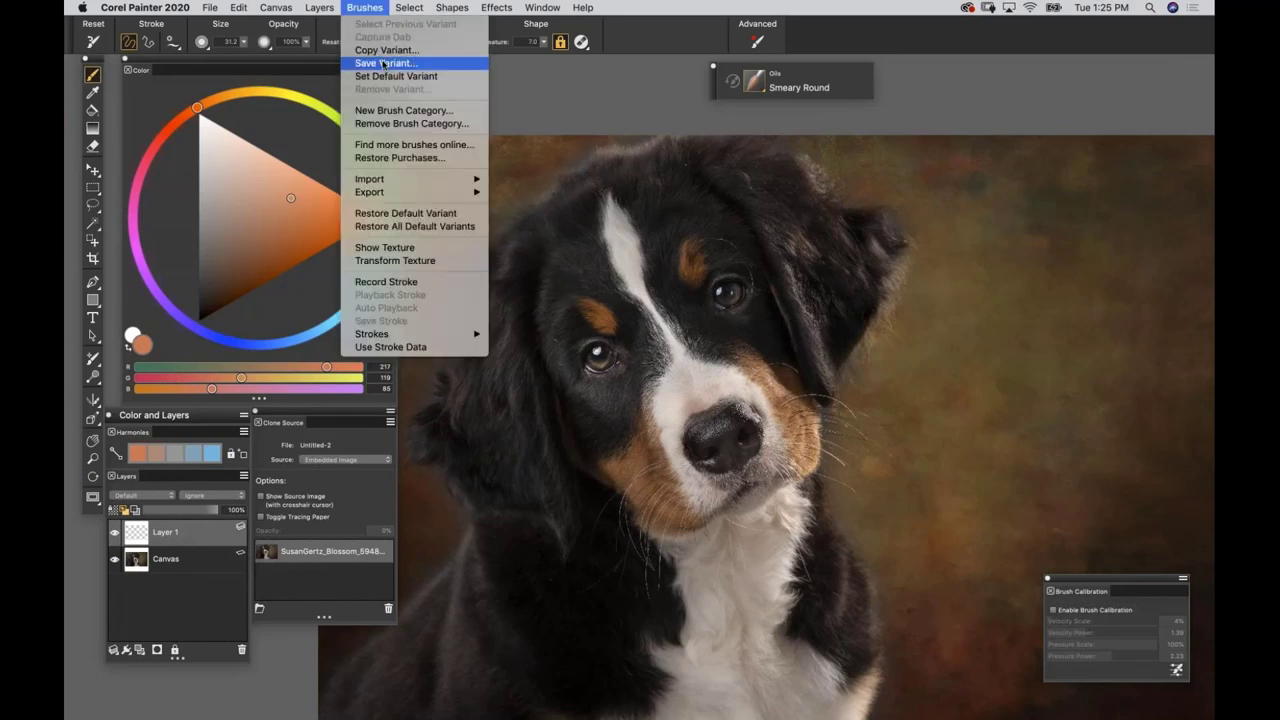
click(382, 63)
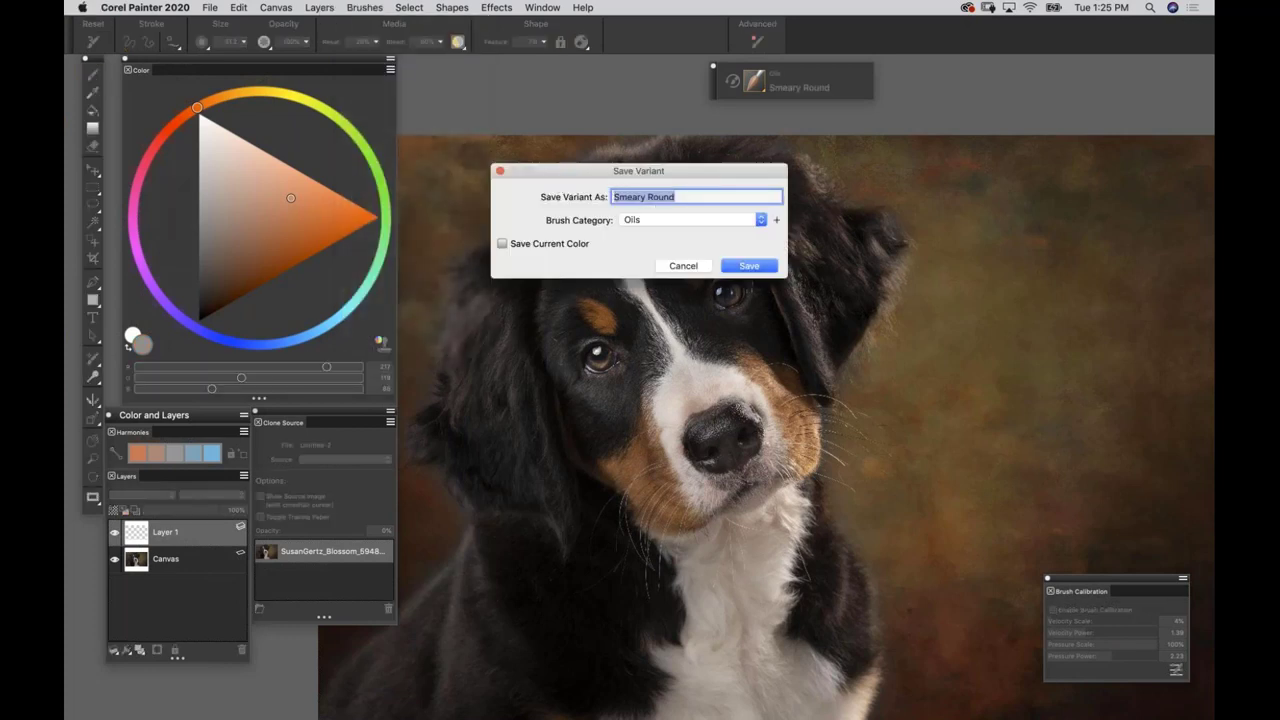
click(666, 197)
key(Right)
key(Right)
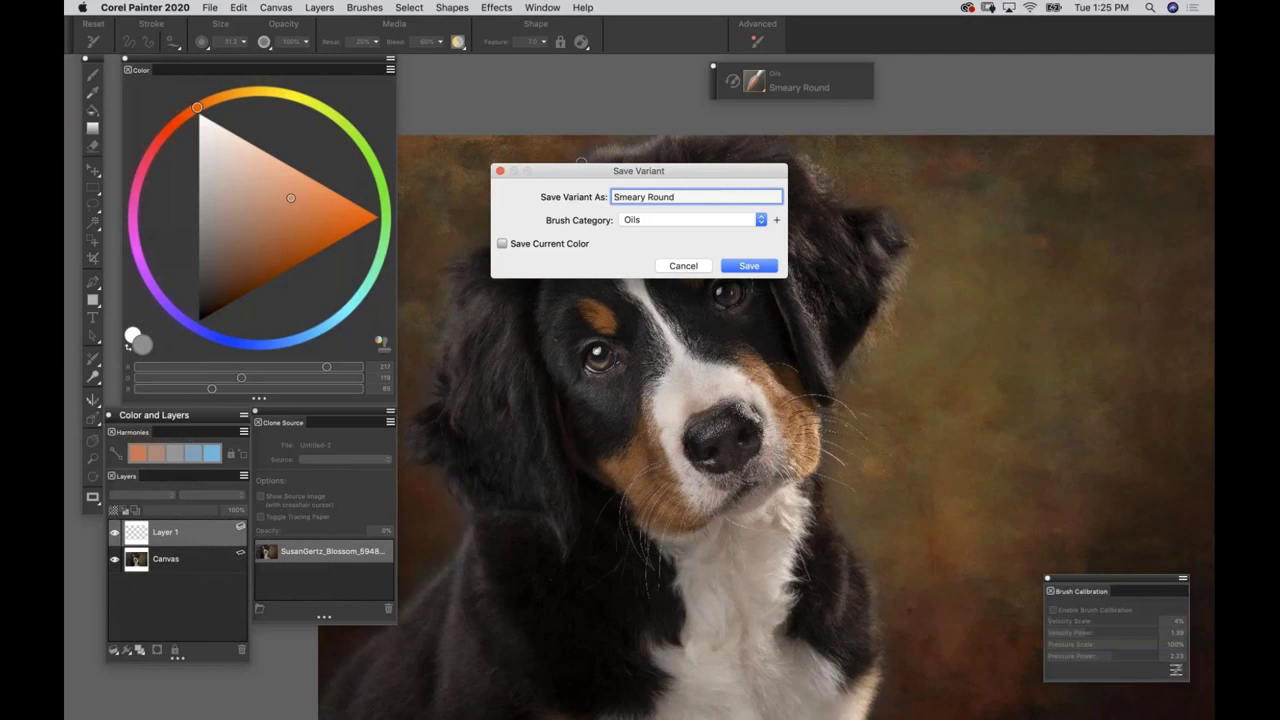
text(2020 Fur Cloner)
click(748, 266)
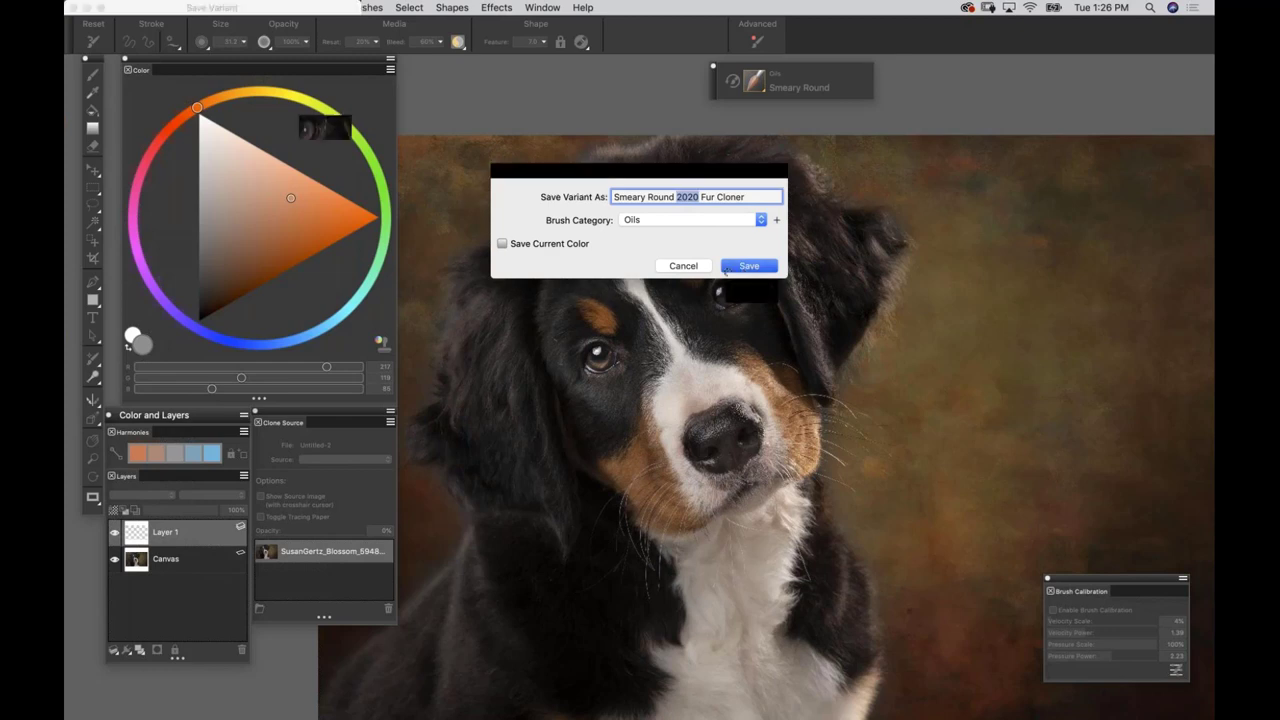
Choose the saved Smeary Round 2020 Fur Cloner variant from the Oils brushes.
click(768, 92)
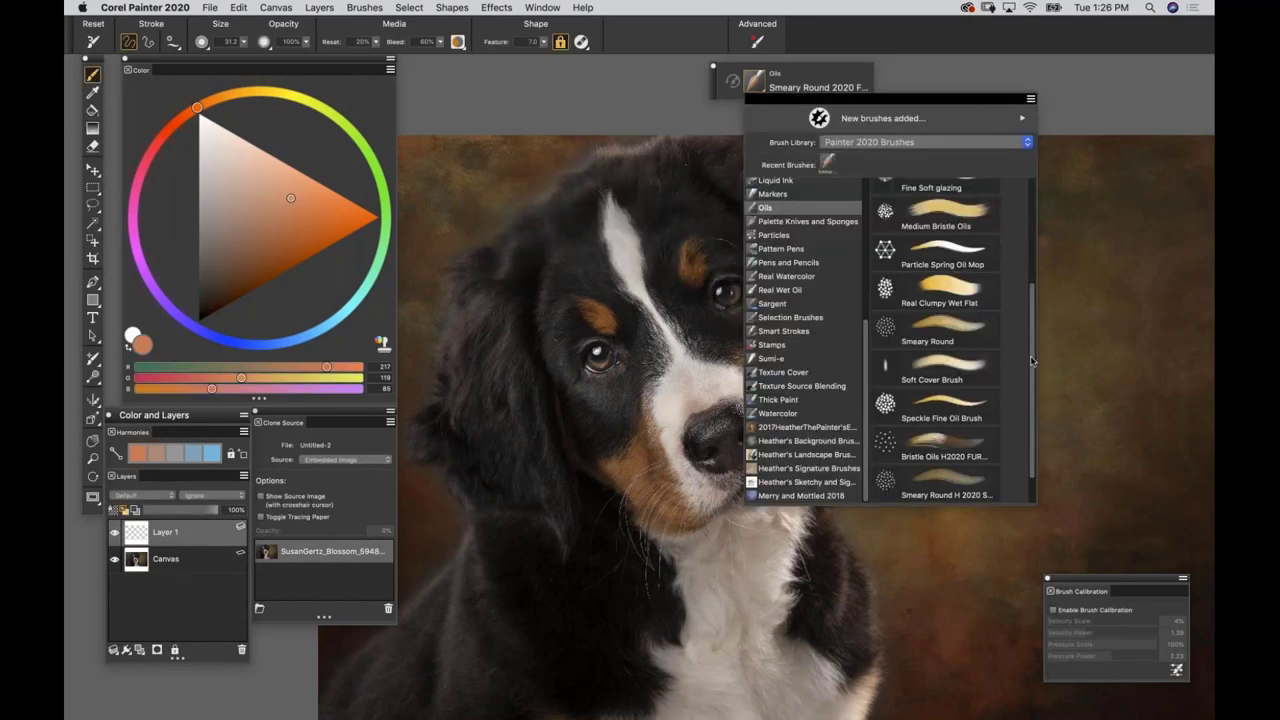
scroll(1030, 340, down, 2)
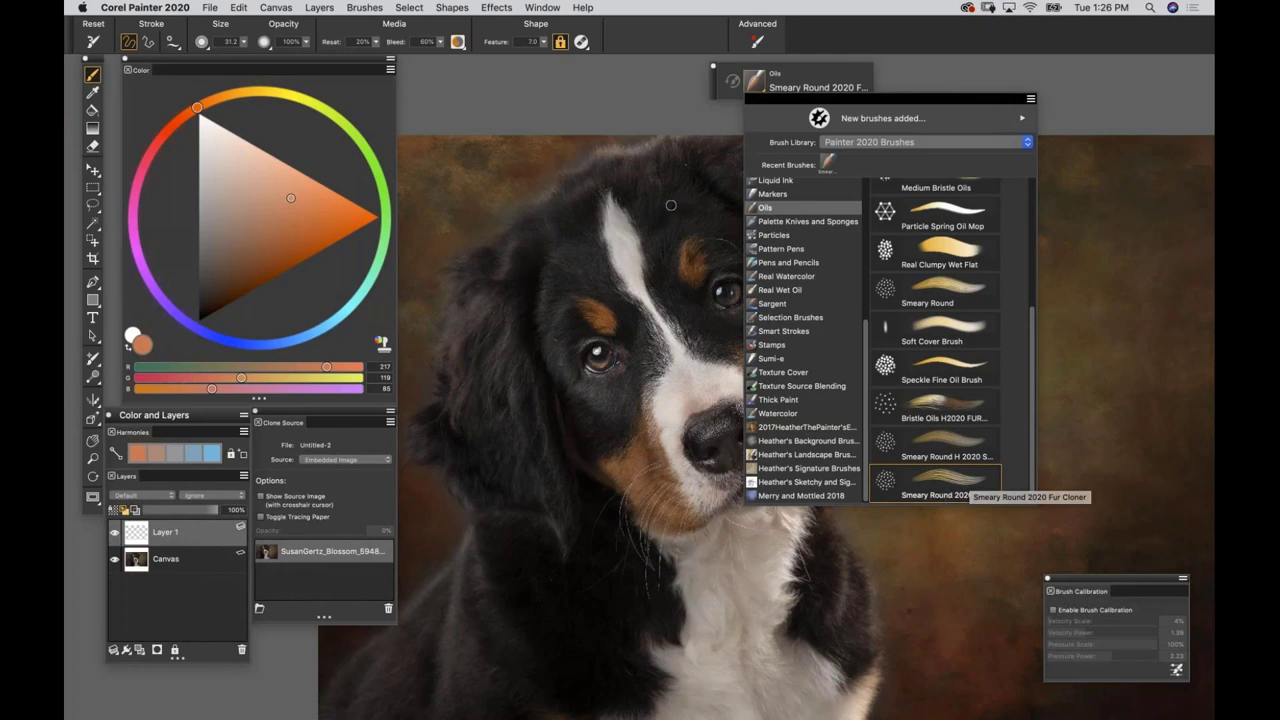
click(946, 494)
Turn on Clone Color so the fur brush takes its color from the source photo.
key(super+plus)
key(super+plus)
key(super+plus)
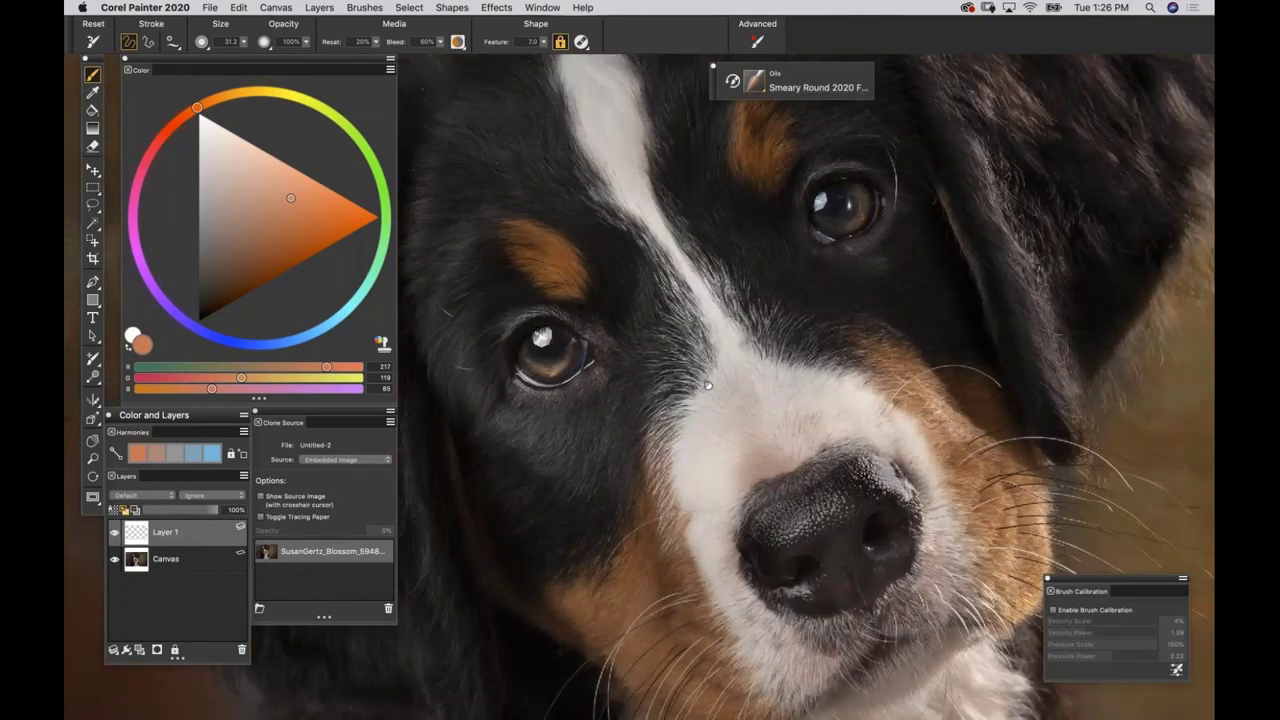
drag(769, 460, 786, 468)
key(super+plus)
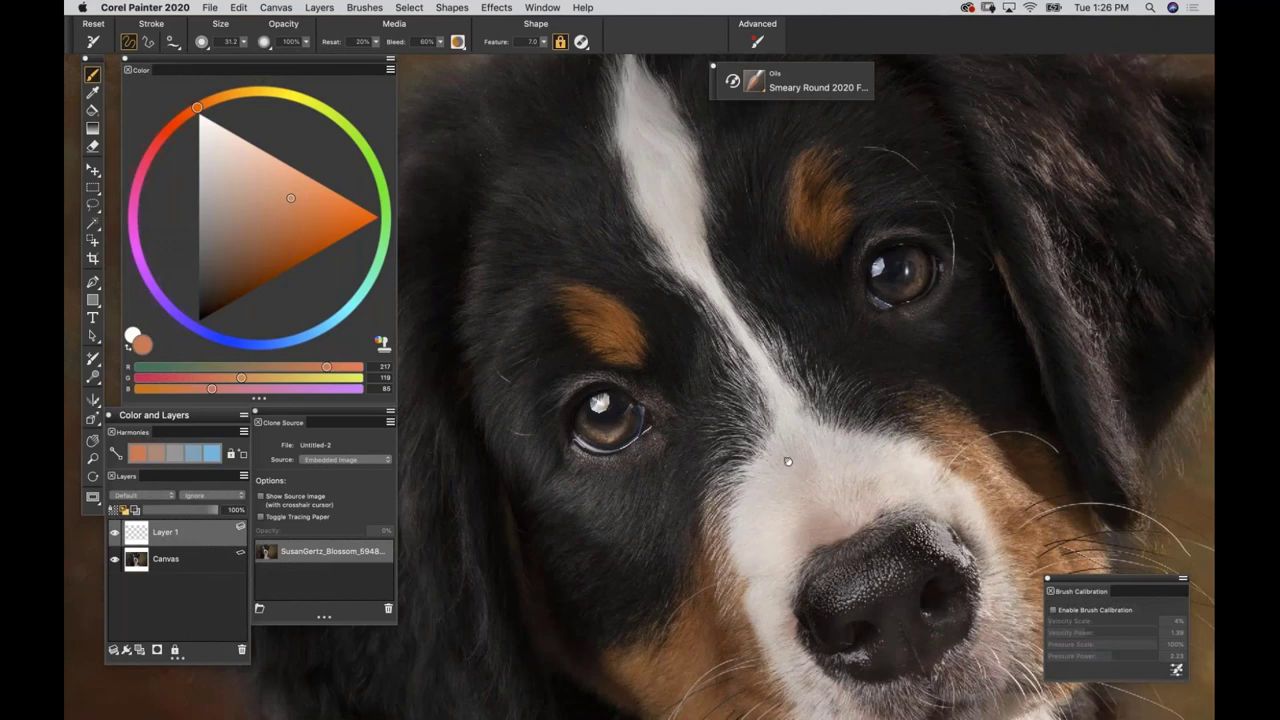
key(super+plus)
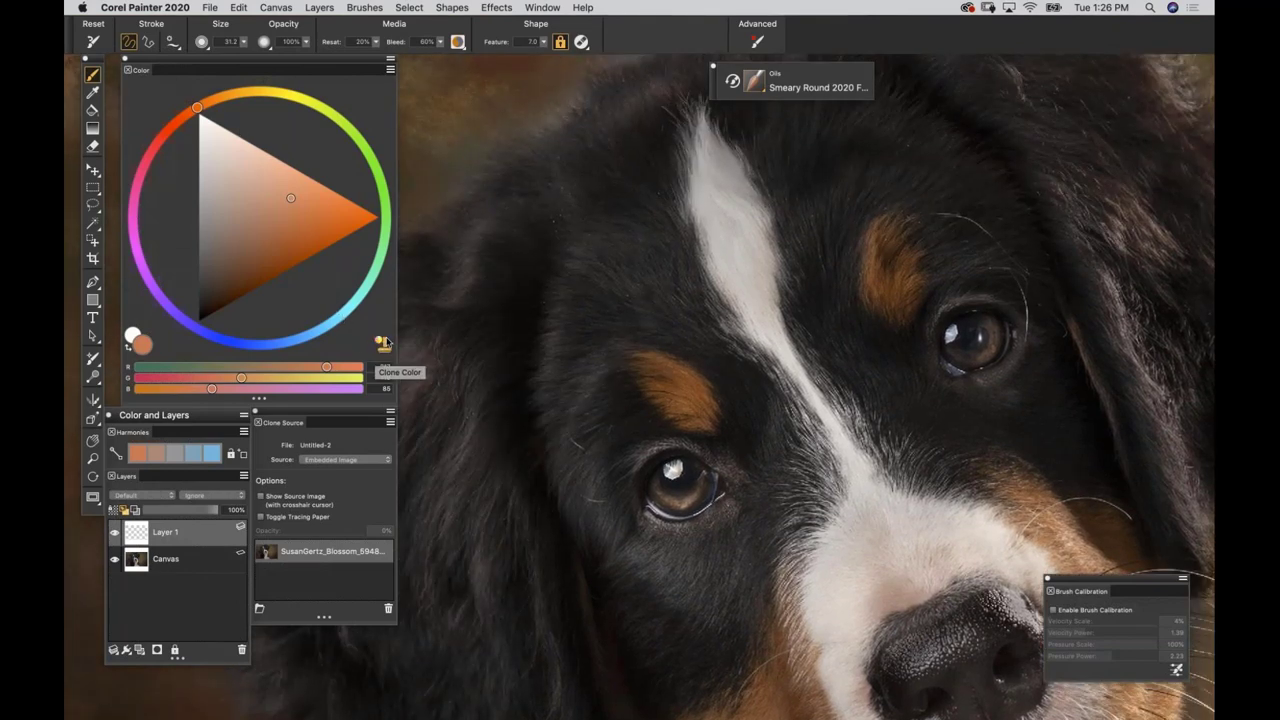
click(380, 343)
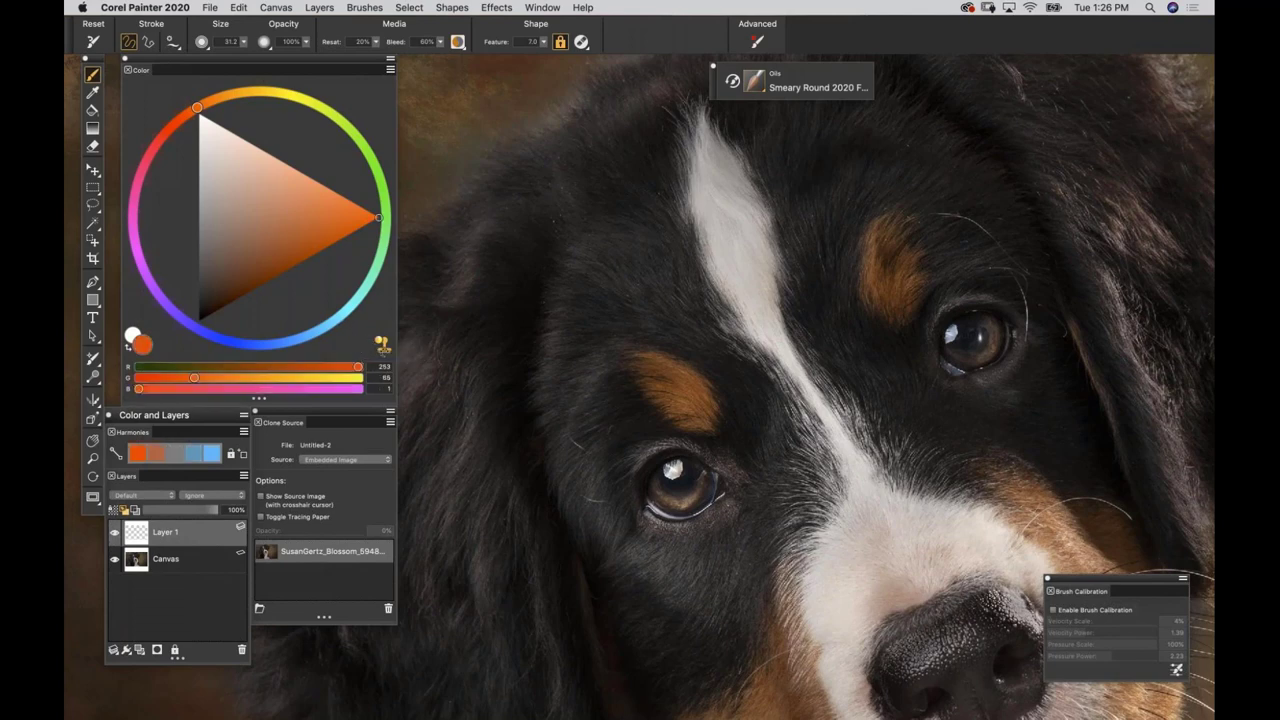
click(381, 343)
click(380, 346)
Enlarge the brush to about 46.7 and paint cloned strokes over the dark forehead and ear fur on Layer 1.
key(super+minus)
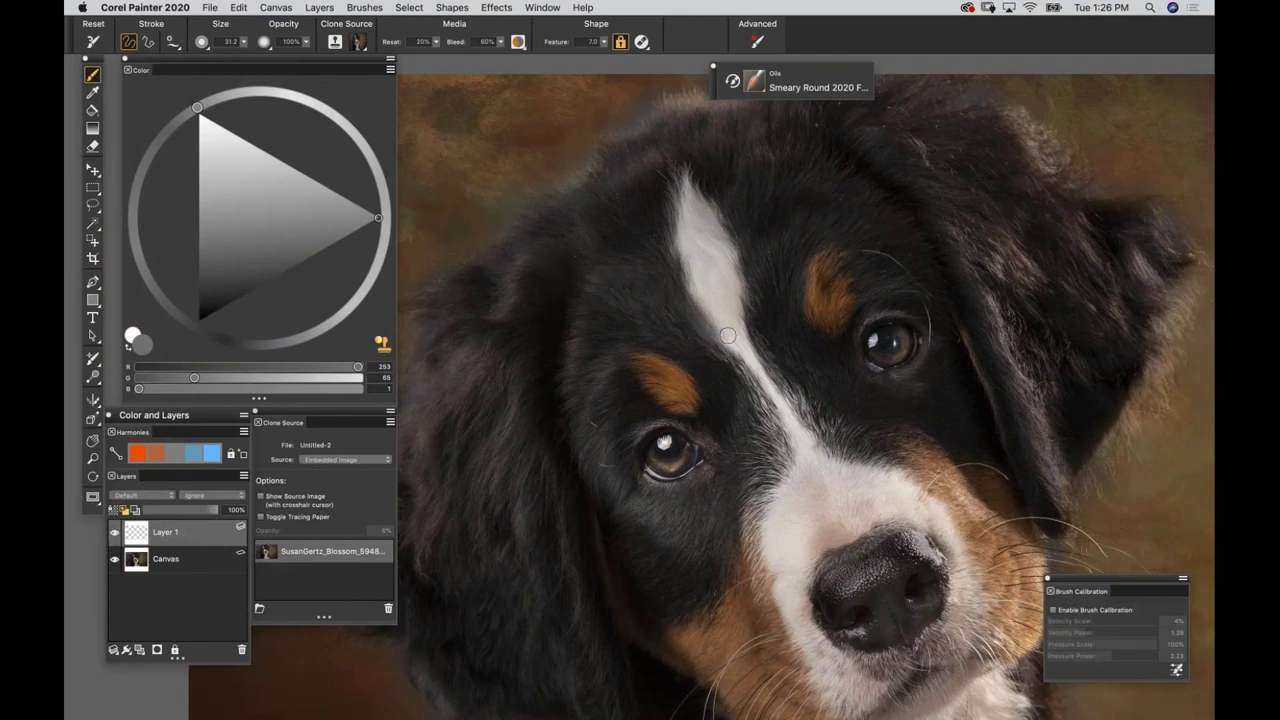
drag(627, 268, 654, 286)
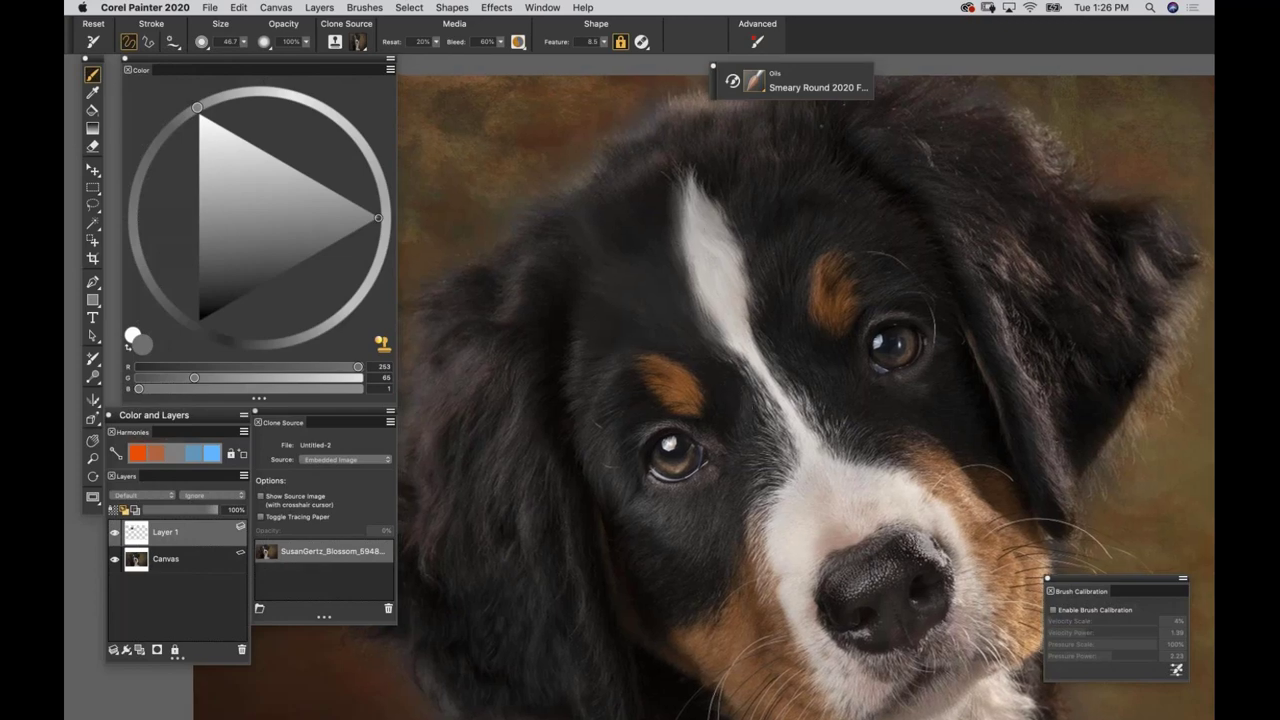
scroll(725, 246, up, 3)
scroll(725, 246, left, 4)
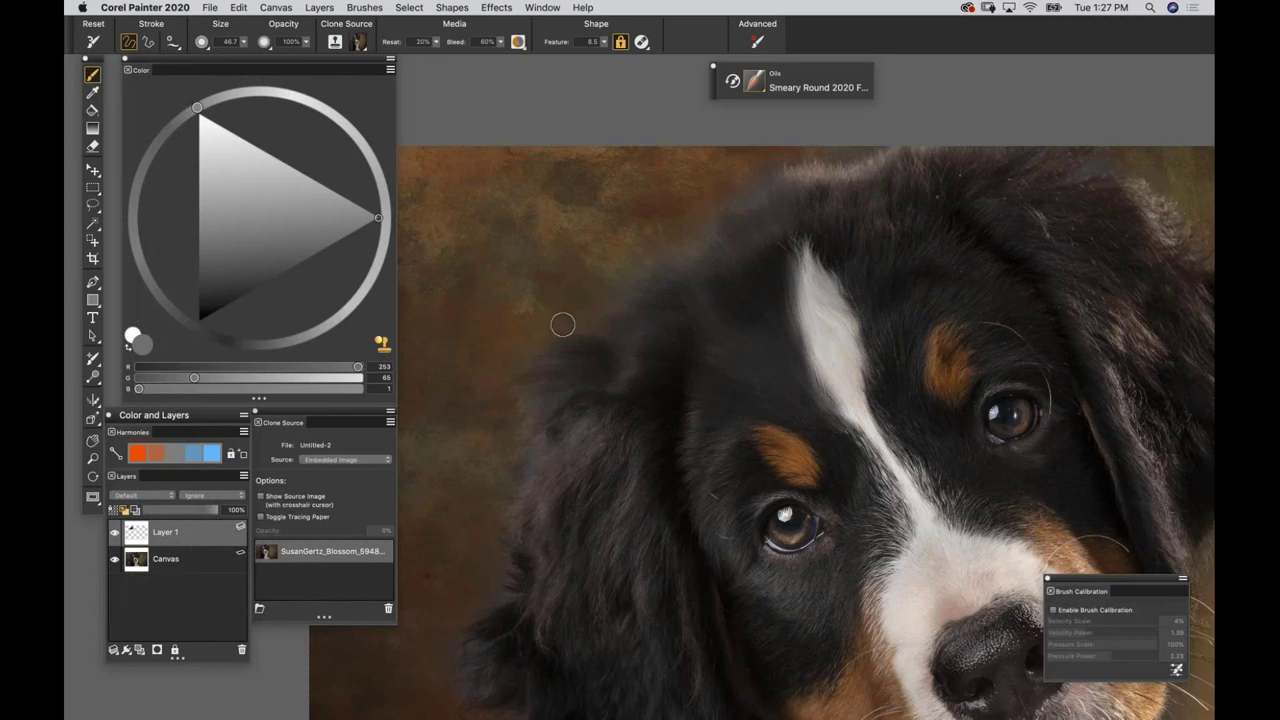
scroll(556, 327, down, 3)
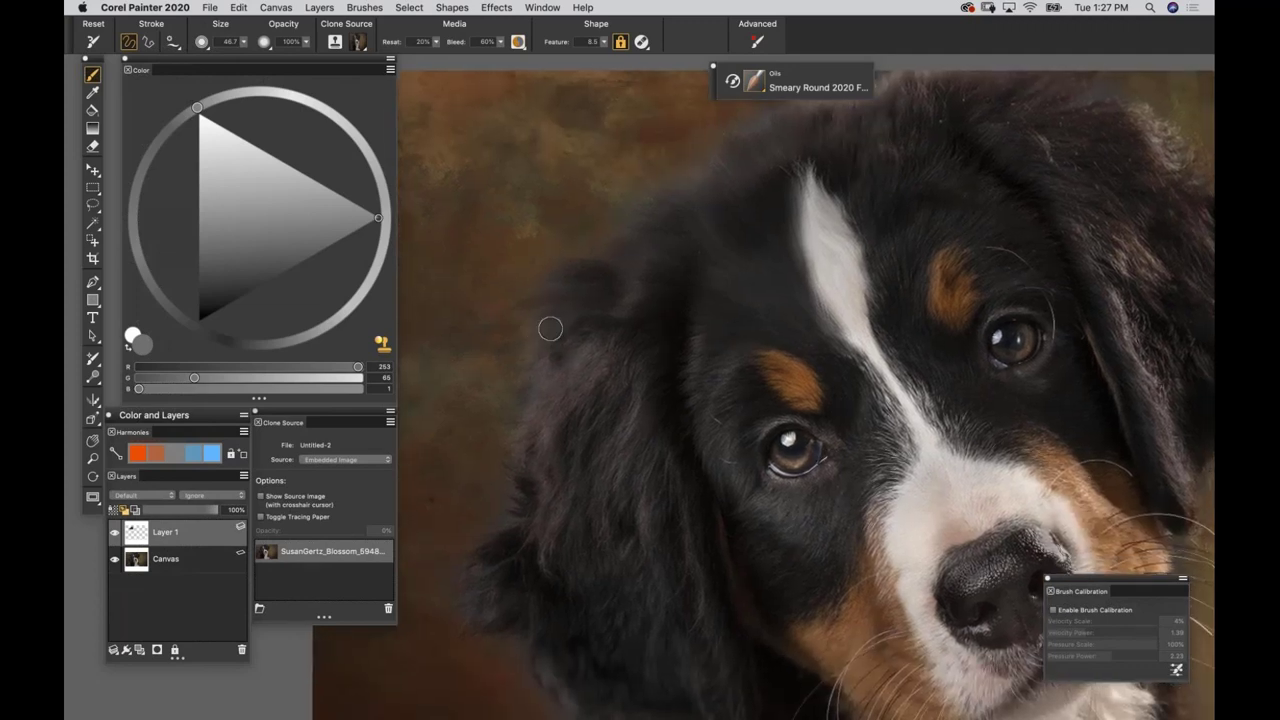
Toggle tracing paper on and off to compare the painted fur with the source photo.
key(super+t)
key(super+t)
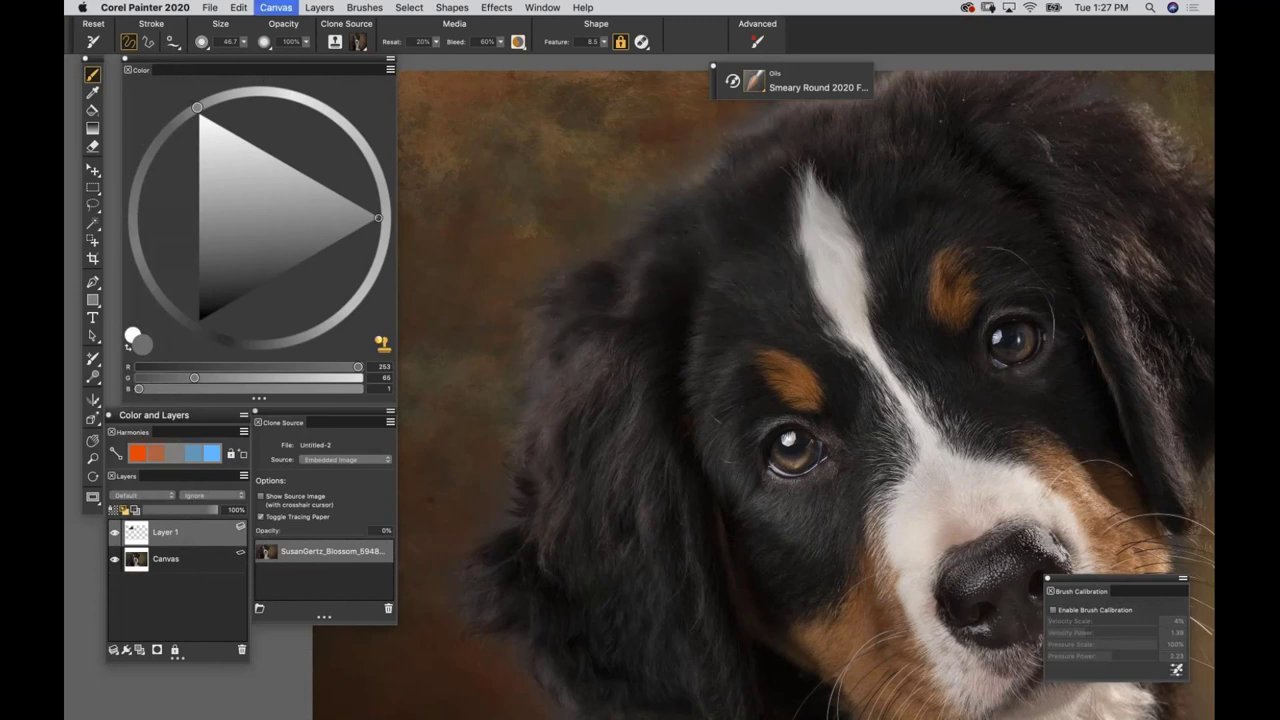
key(super+t)
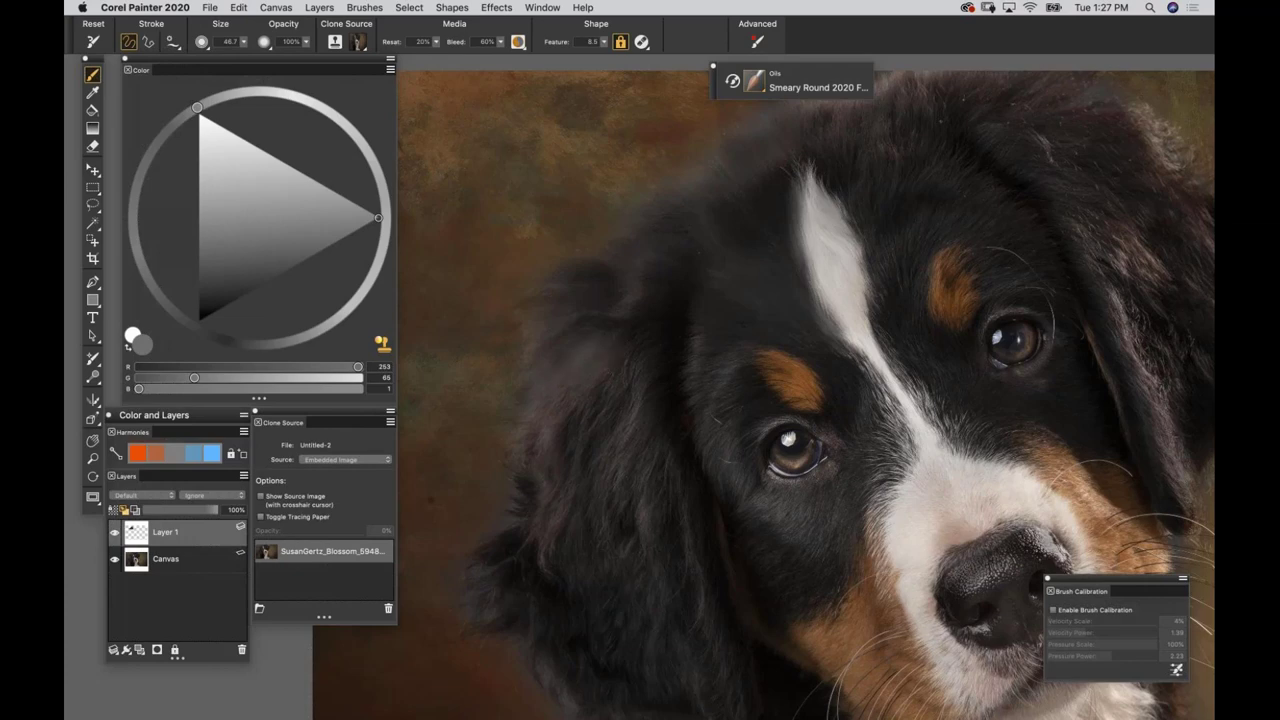
Start saving the painting under a new name, using the prepared photo's file name with the prefix "1 ptr".
click(211, 8)
click(245, 155)
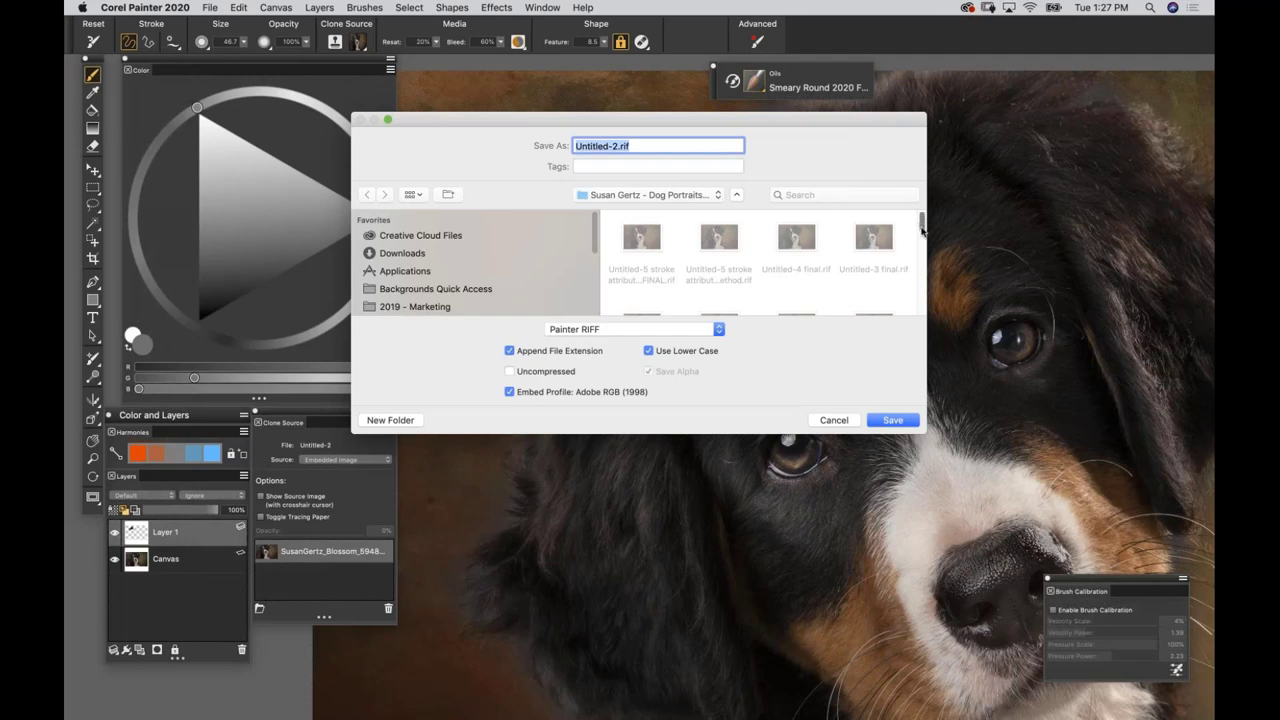
drag(922, 228, 922, 244)
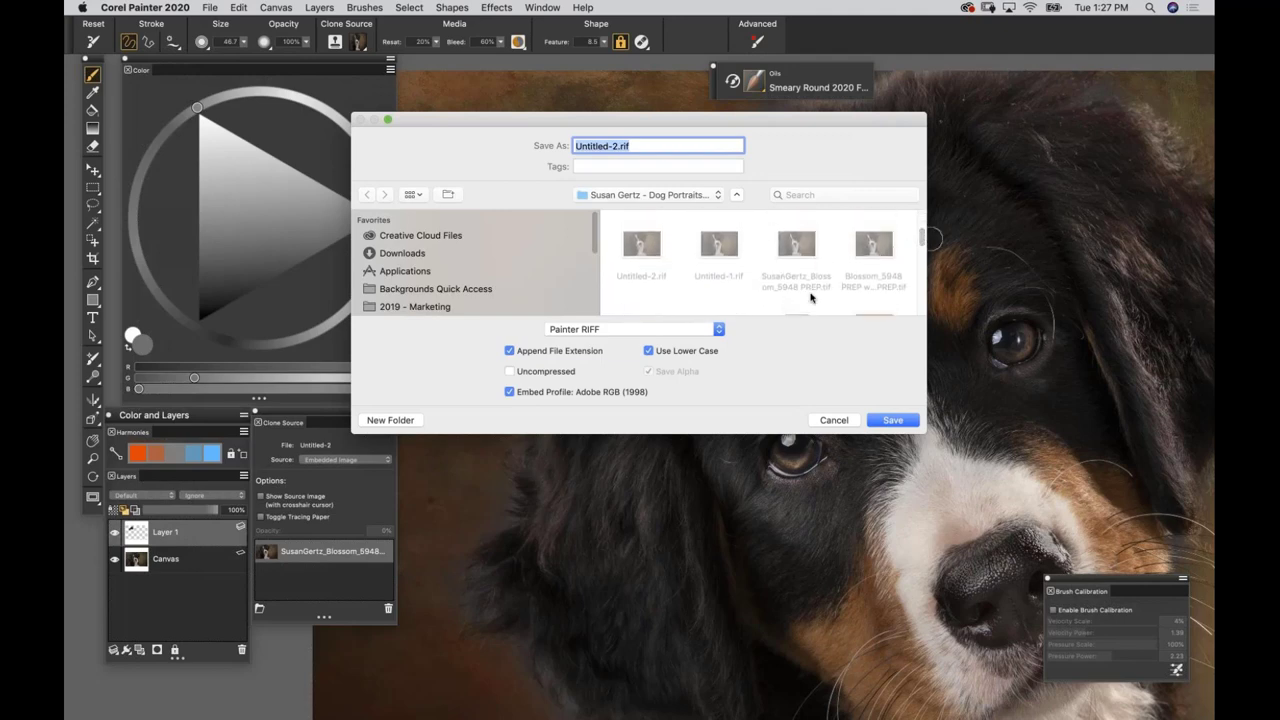
click(796, 250)
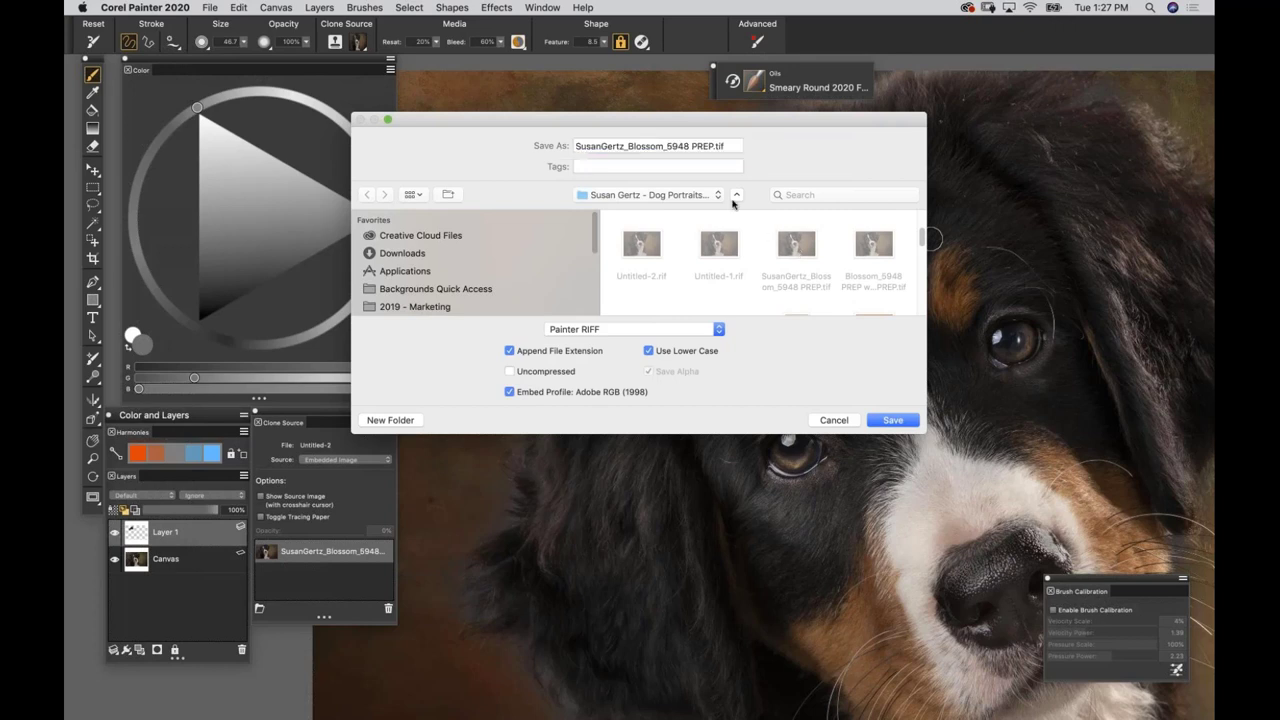
click(577, 146)
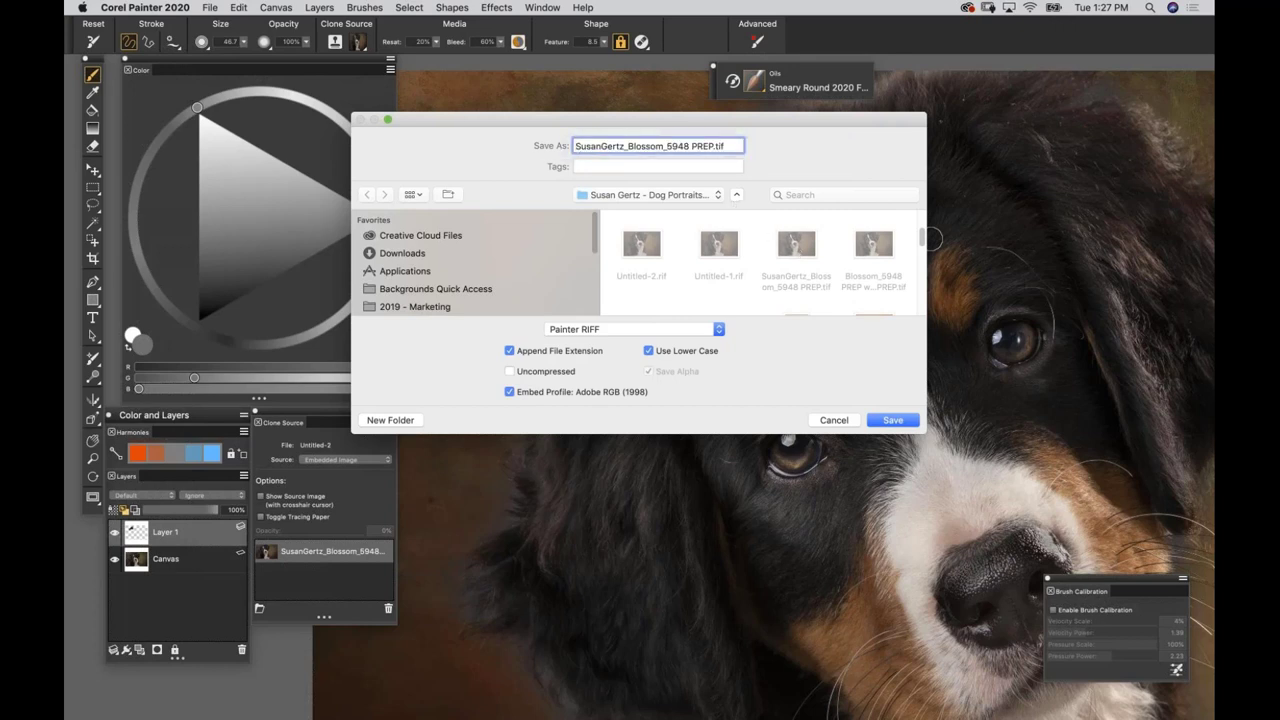
text(1 ptr)
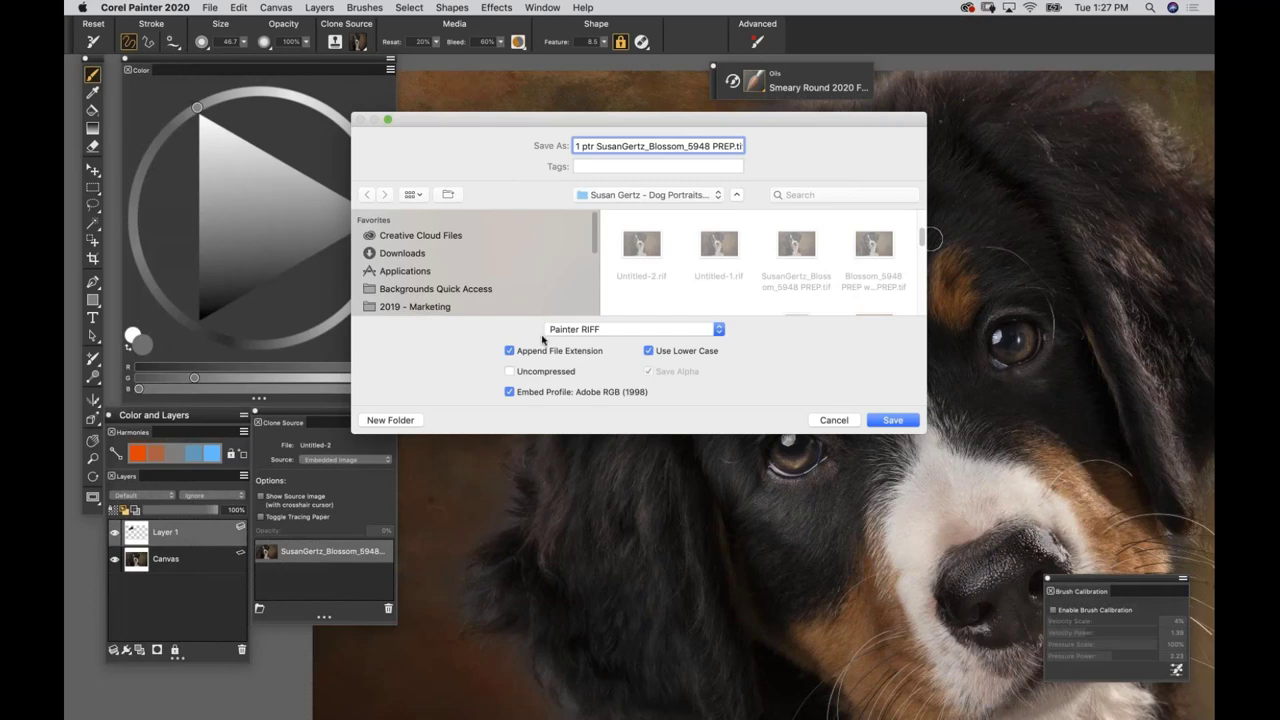
Set the file to uncompressed Painter RIFF format and save it.
click(509, 371)
click(617, 332)
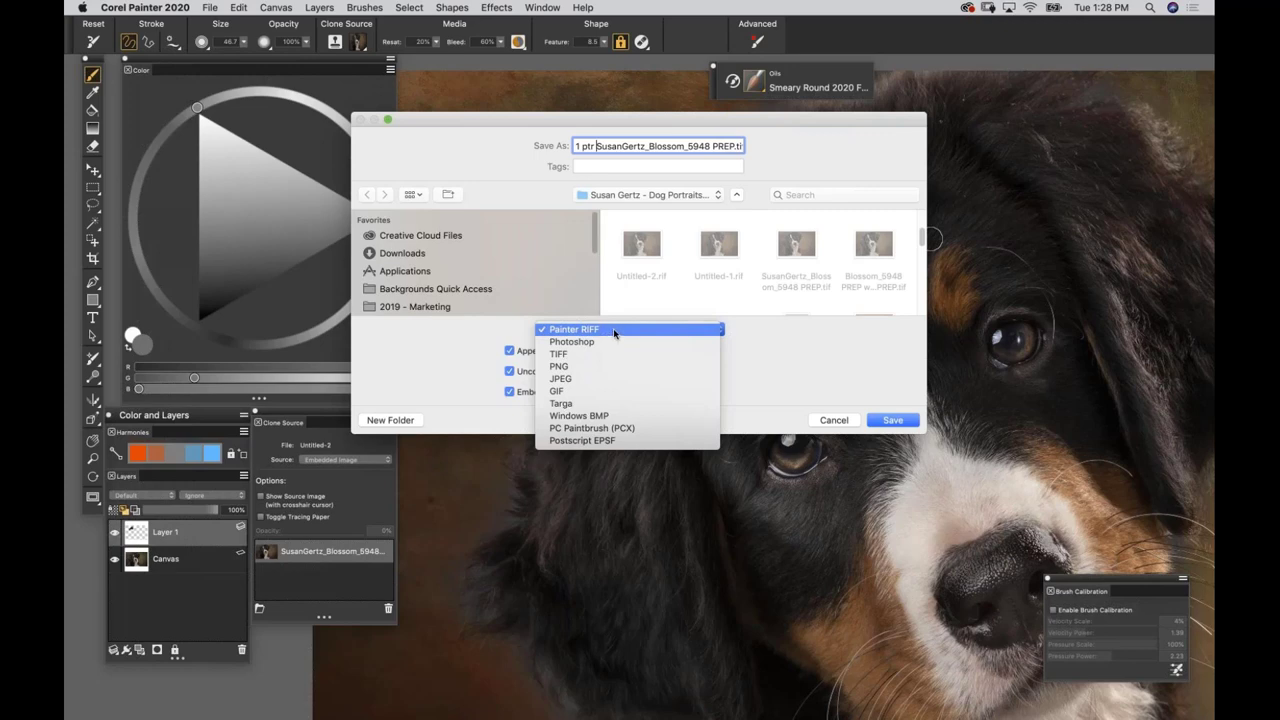
click(614, 331)
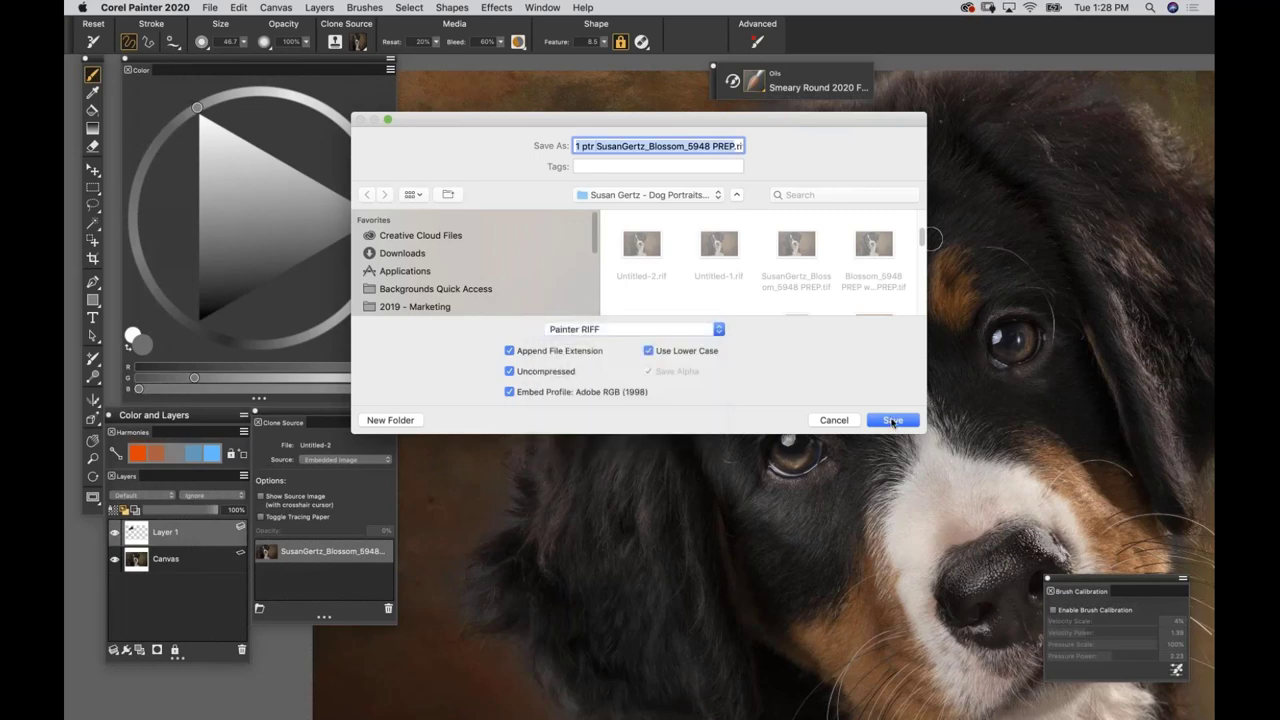
key(Return)
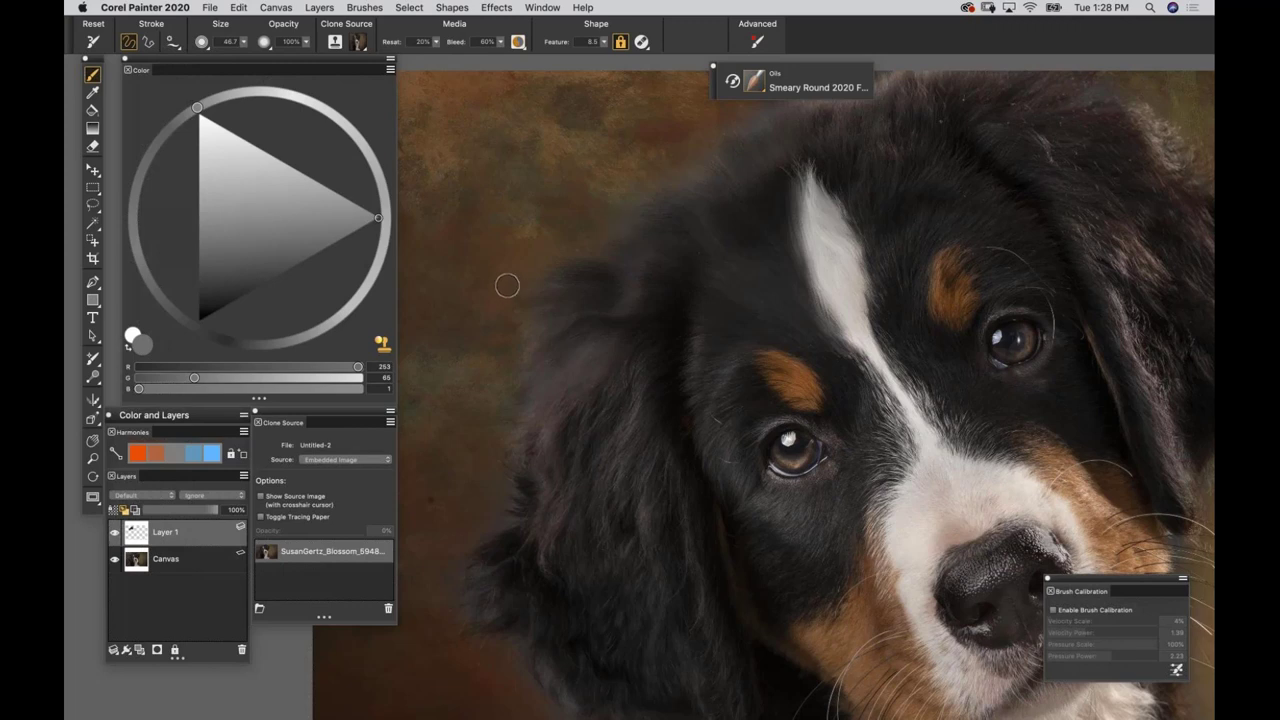
Save a copy of the painting in Photoshop format under the same "1 ptr" name, and close the open documents.
key(super+shift+s)
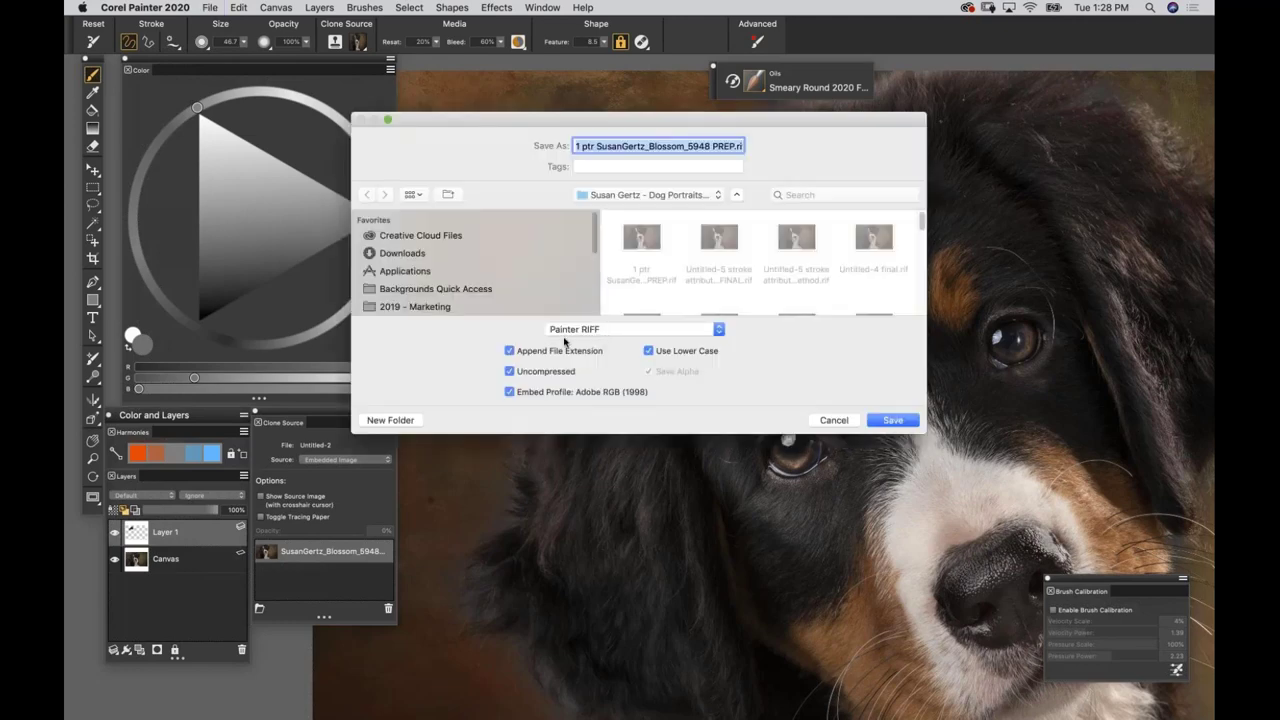
click(548, 332)
click(556, 341)
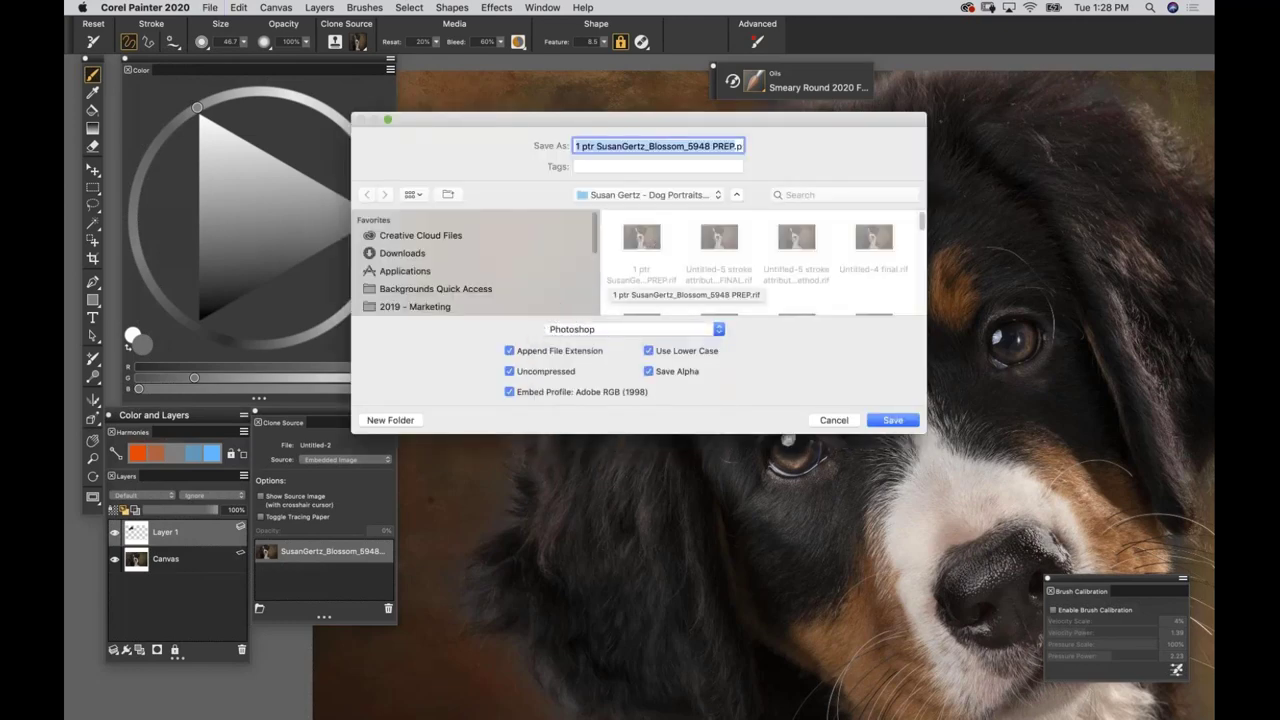
key(Return)
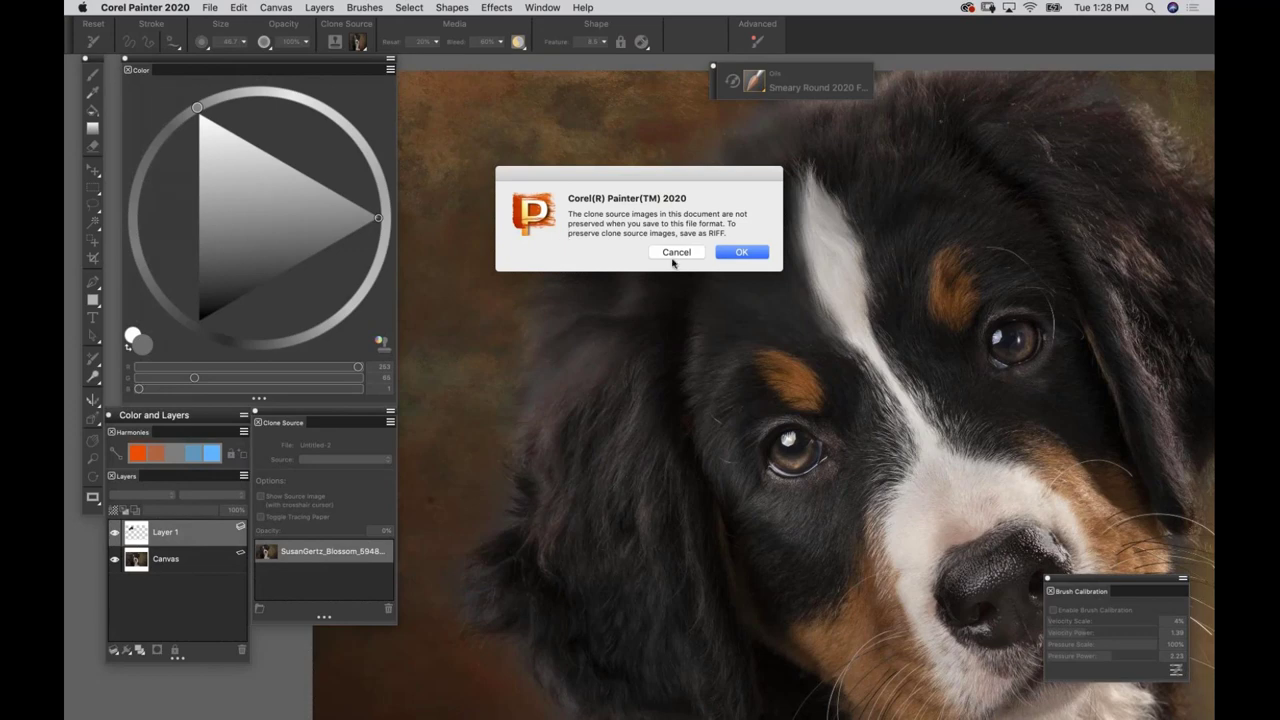
click(731, 254)
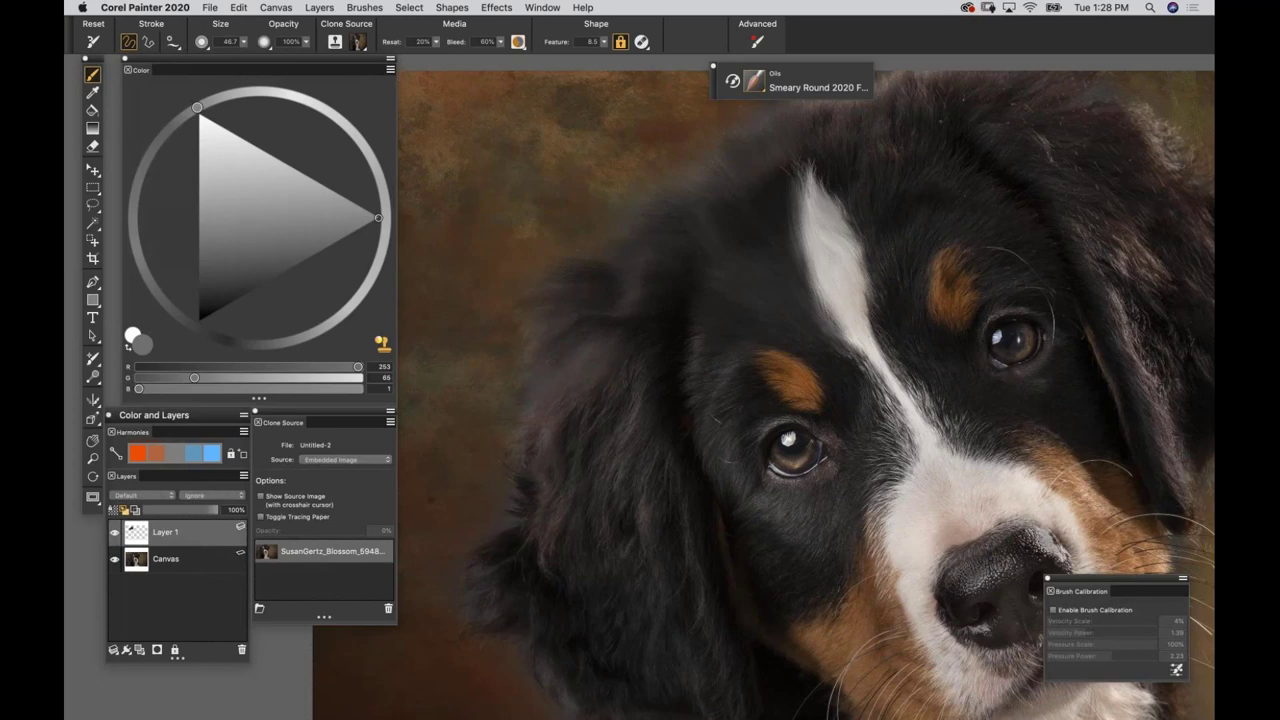
key(super+w)
key(super+w)
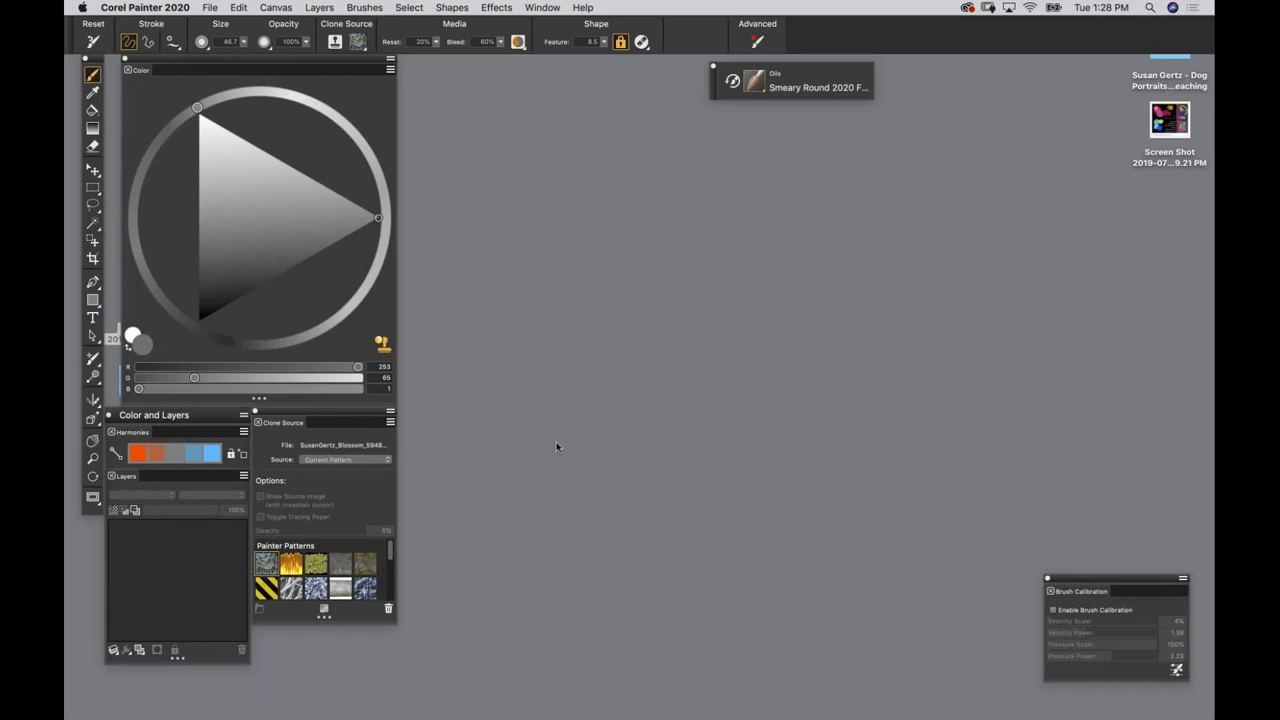
key(super+o)
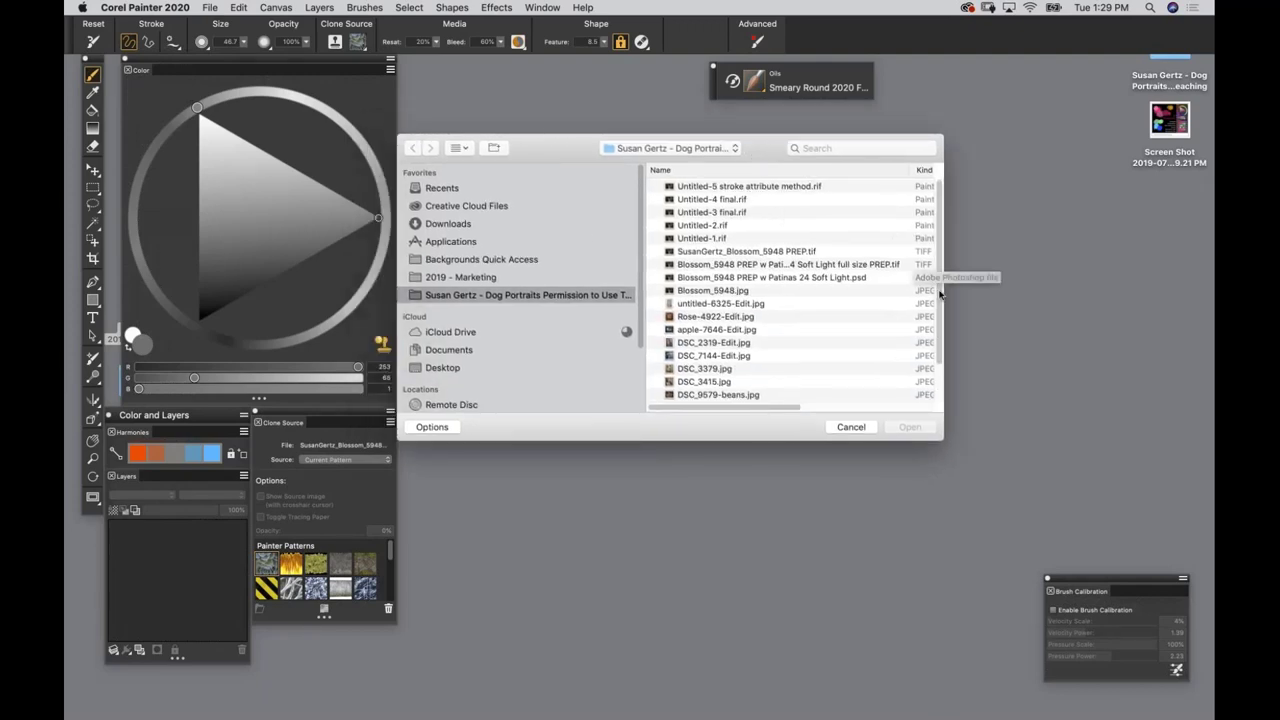
scroll(940, 300, down, 3)
scroll(900, 215, up, 3)
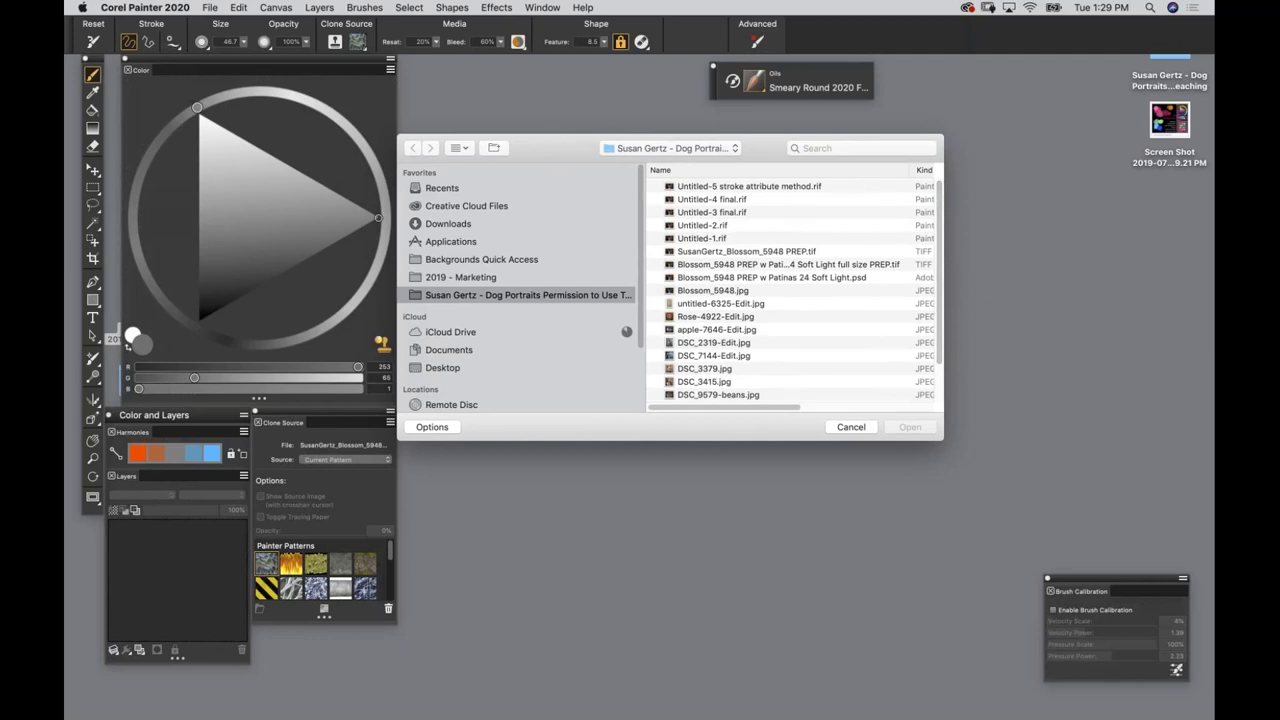
click(647, 148)
click(838, 438)
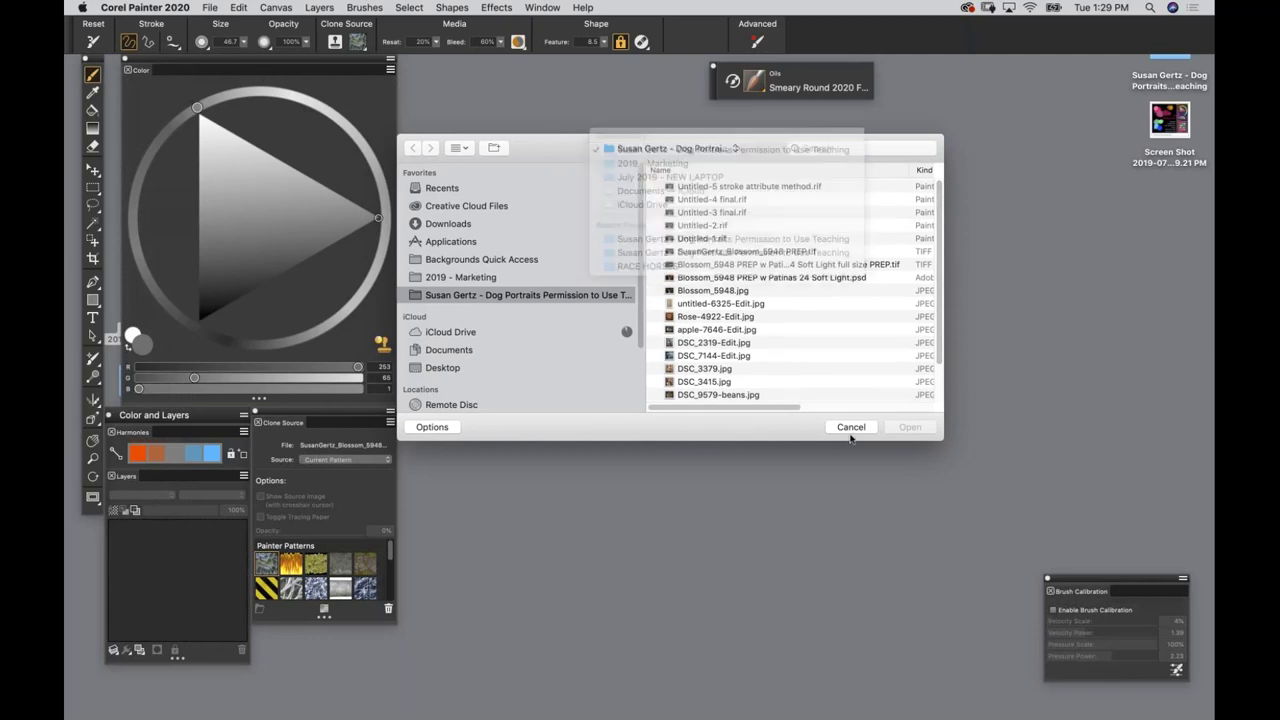
click(849, 427)
Reopen the Photoshop copy of the "1 ptr" painting from the recently used files.
click(210, 7)
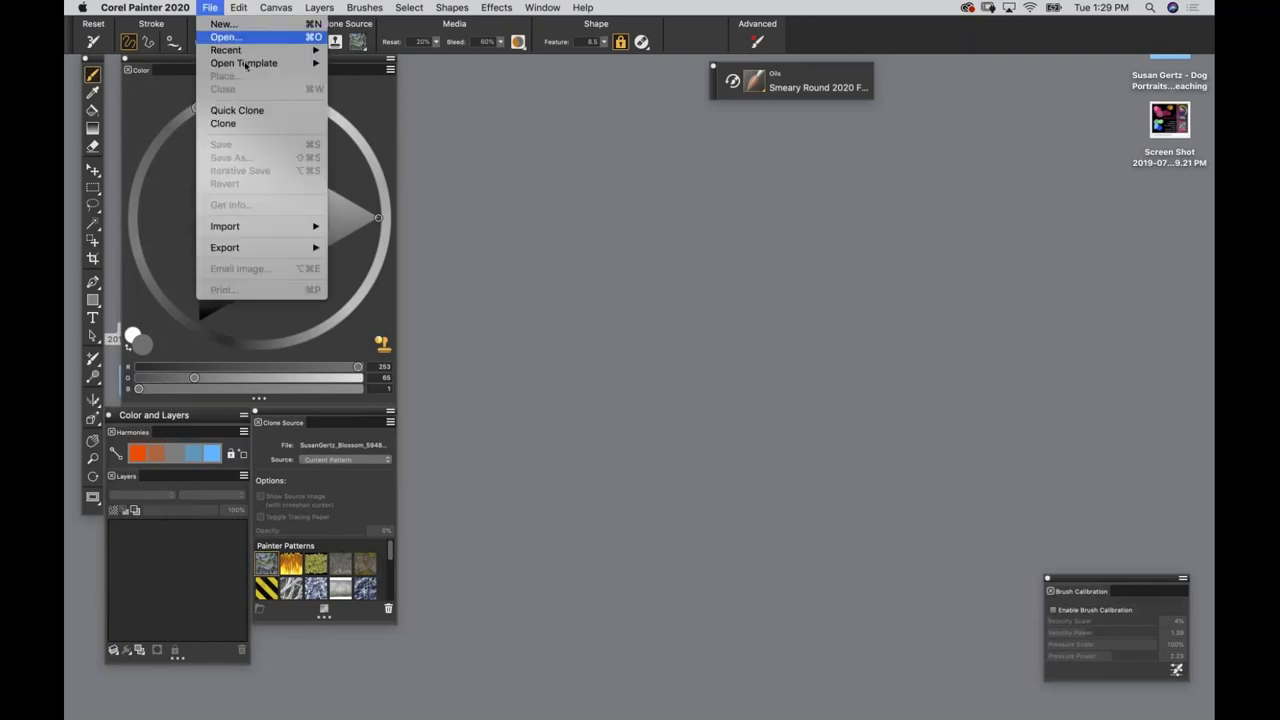
mouse_move(250, 66)
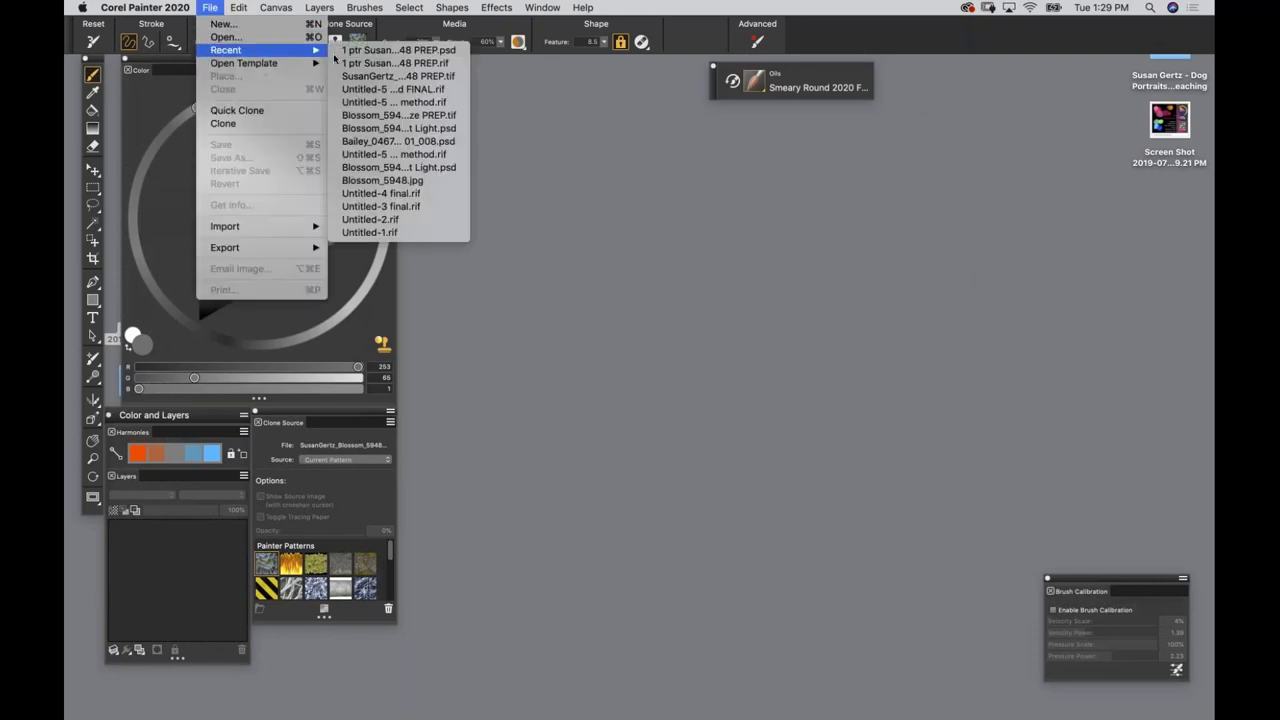
click(351, 76)
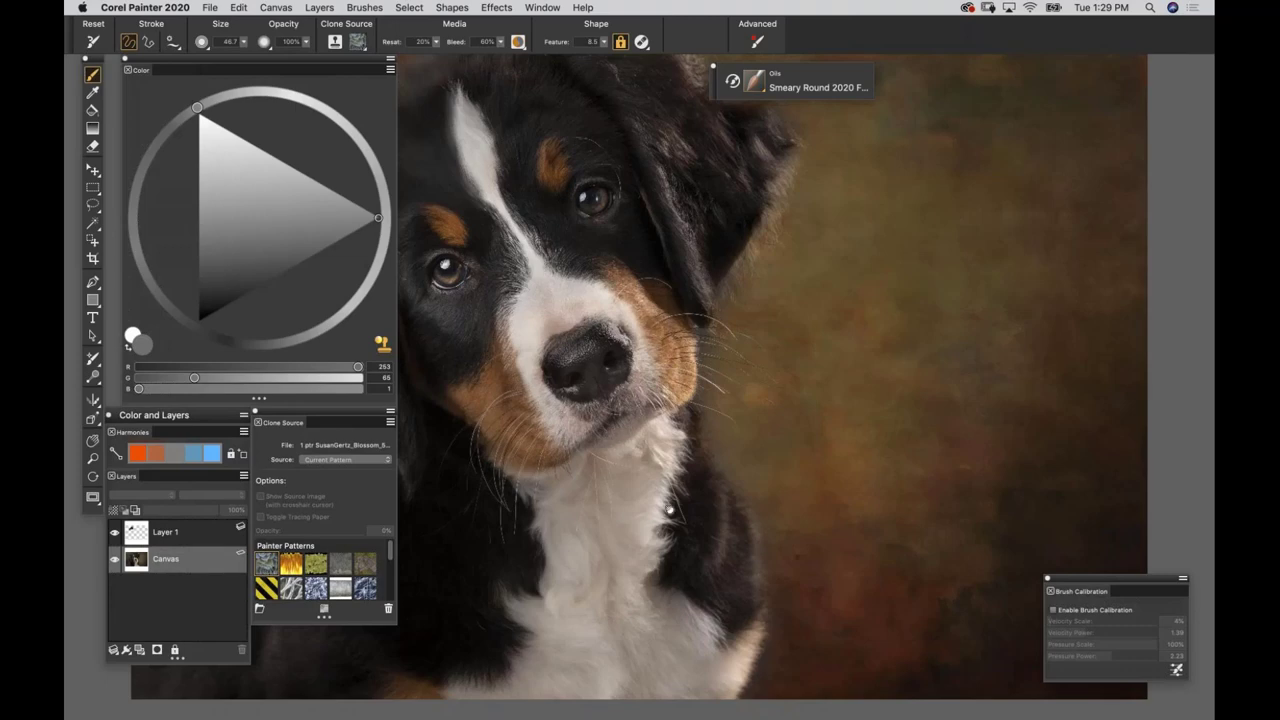
Try painting cloned strokes on the Canvas over the forehead and white blaze, using the current pattern as clone source.
drag(774, 603, 927, 719)
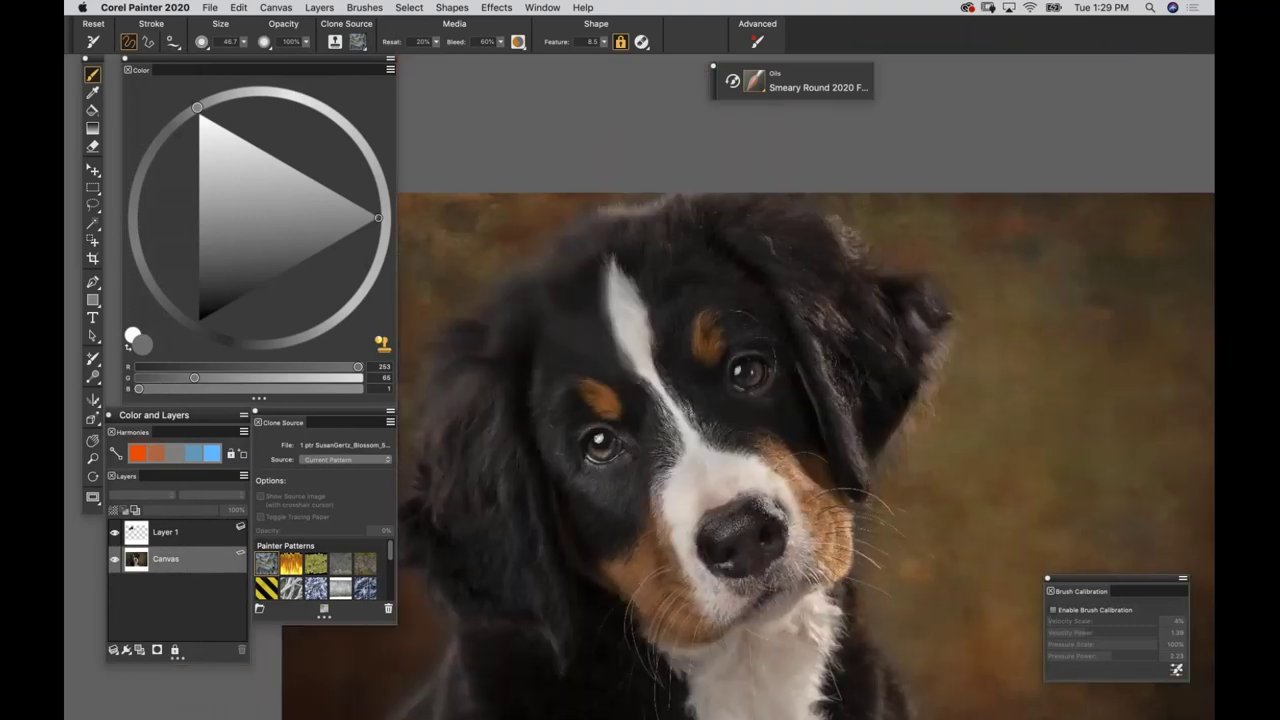
key(super+plus)
key(super+plus)
key(super+plus)
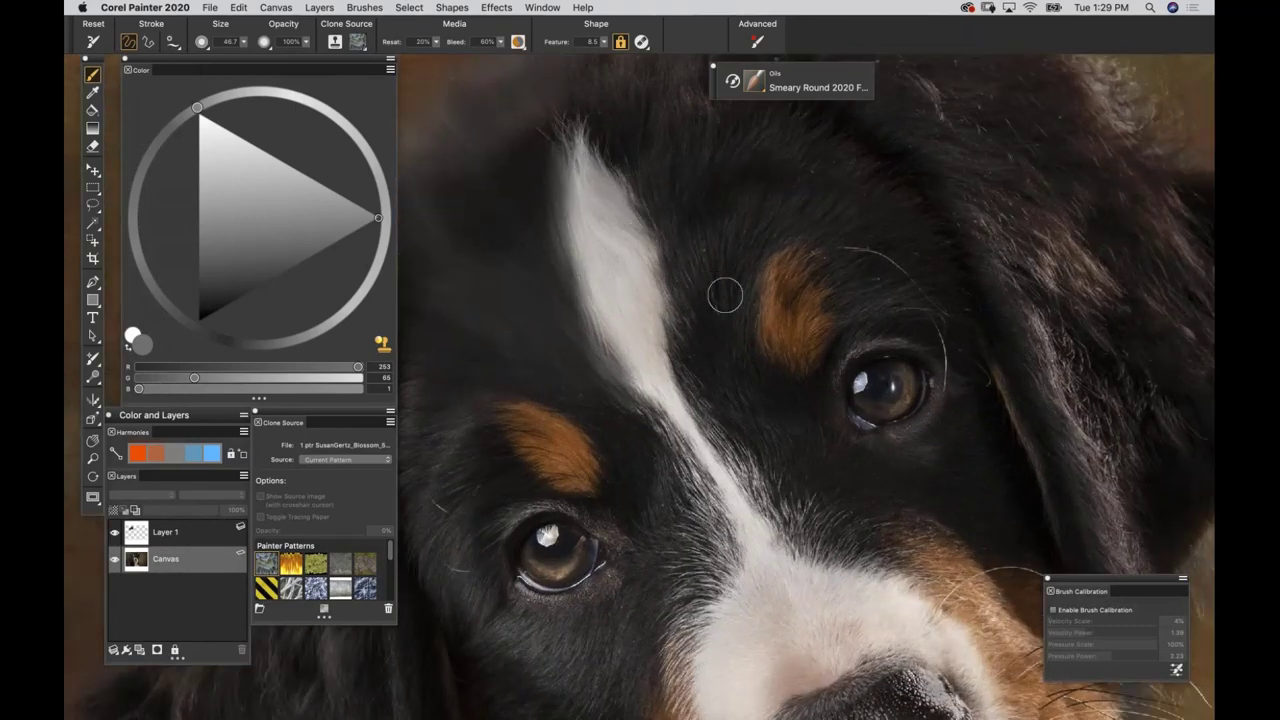
drag(725, 294, 705, 325)
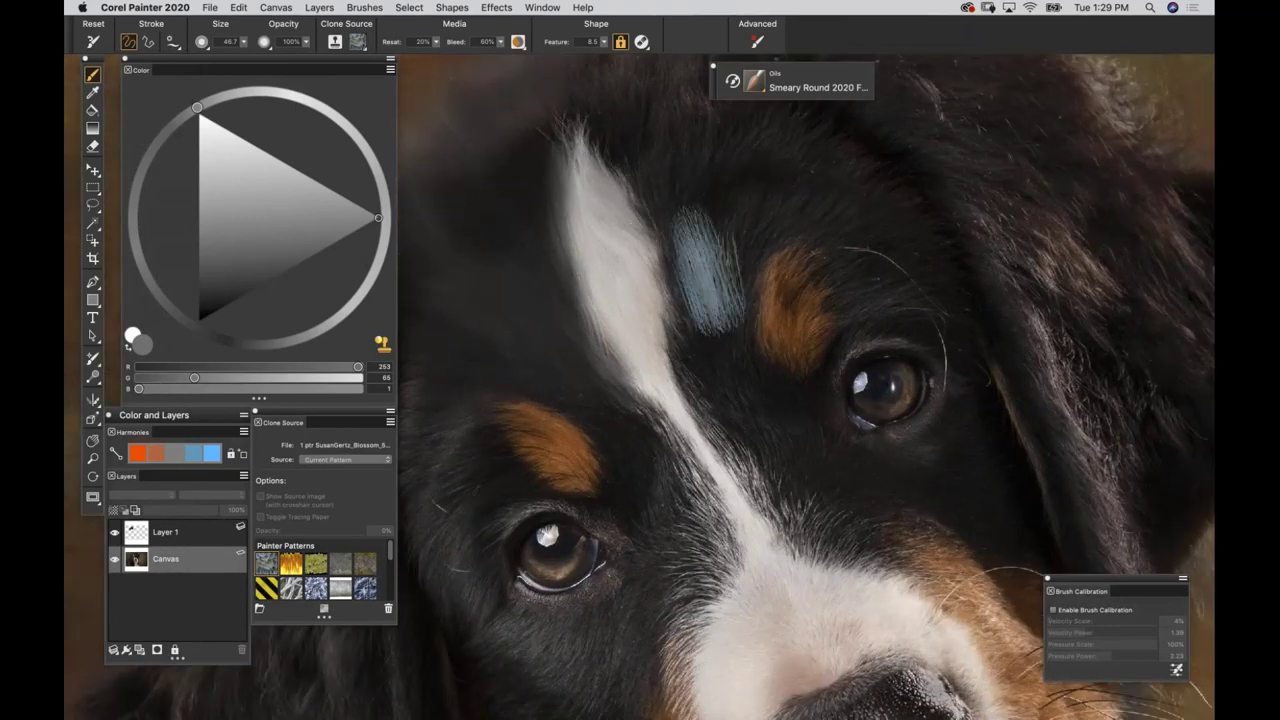
mouse_move(705, 260)
mouse_down()
mouse_move(620, 300)
mouse_move(650, 380)
mouse_move(640, 405)
mouse_up()
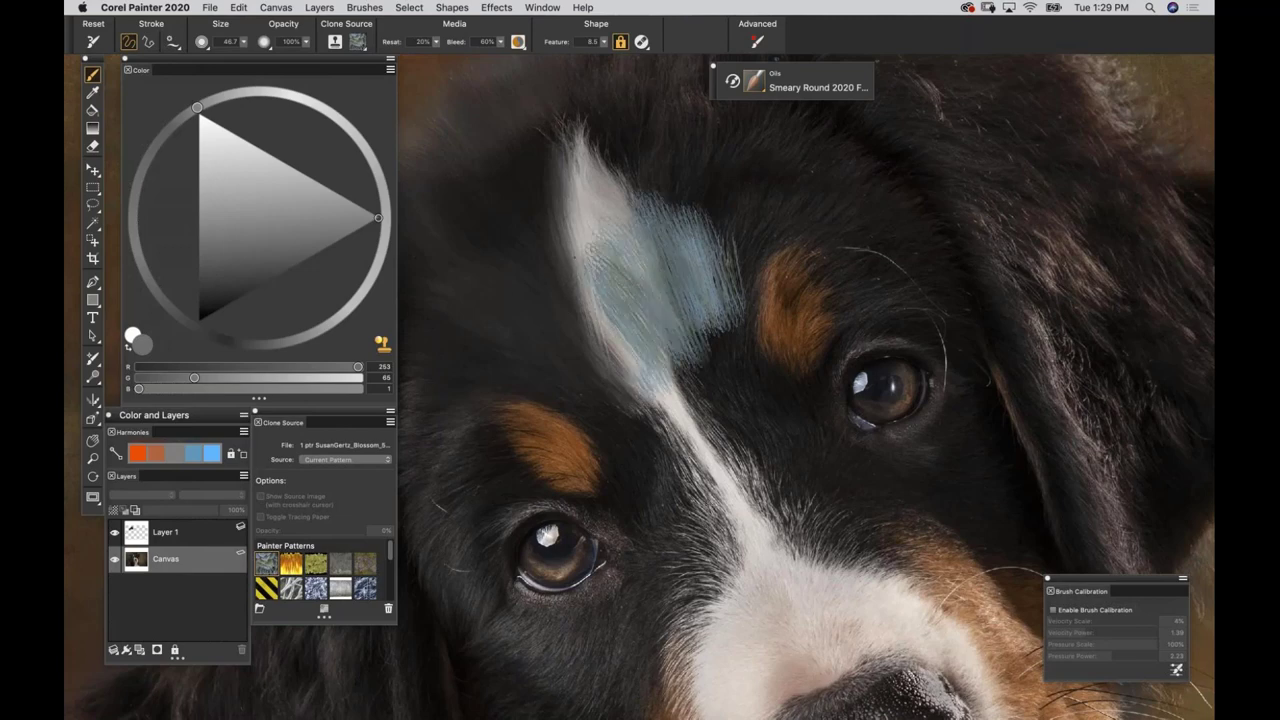
mouse_move(614, 318)
mouse_down()
mouse_move(630, 240)
mouse_move(690, 330)
mouse_move(740, 240)
mouse_move(770, 340)
mouse_up()
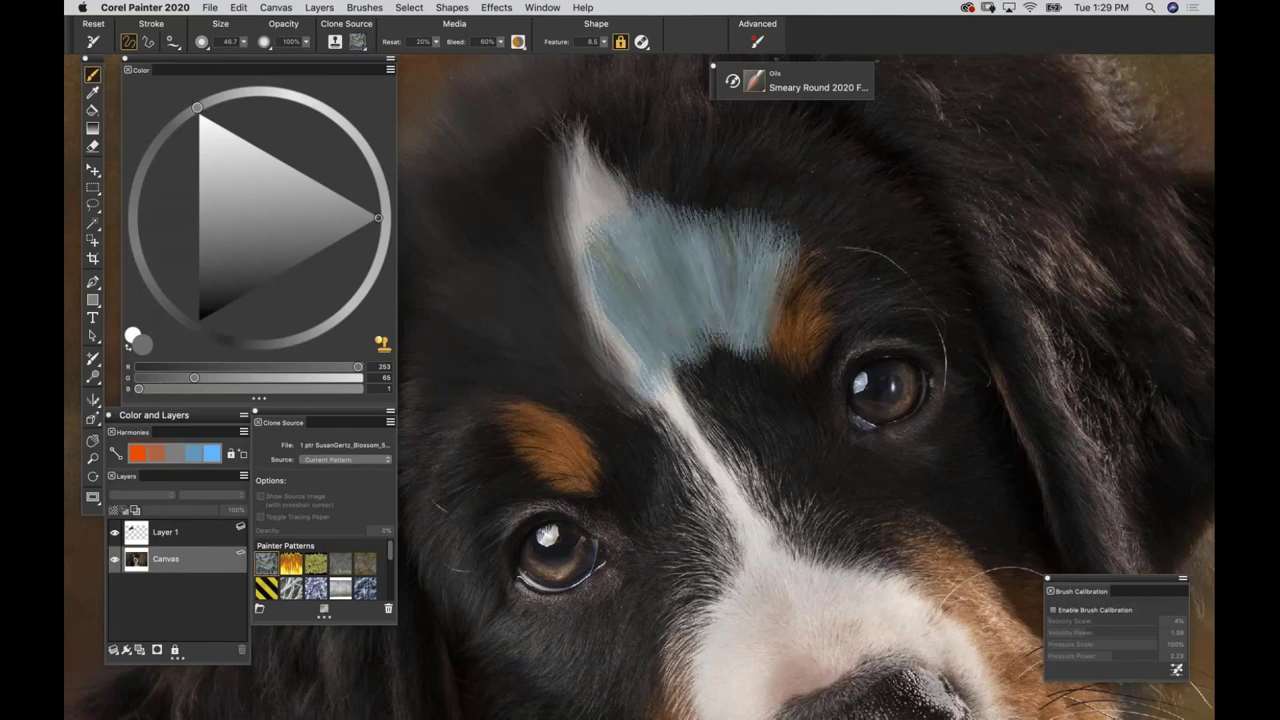
drag(795, 240, 760, 378)
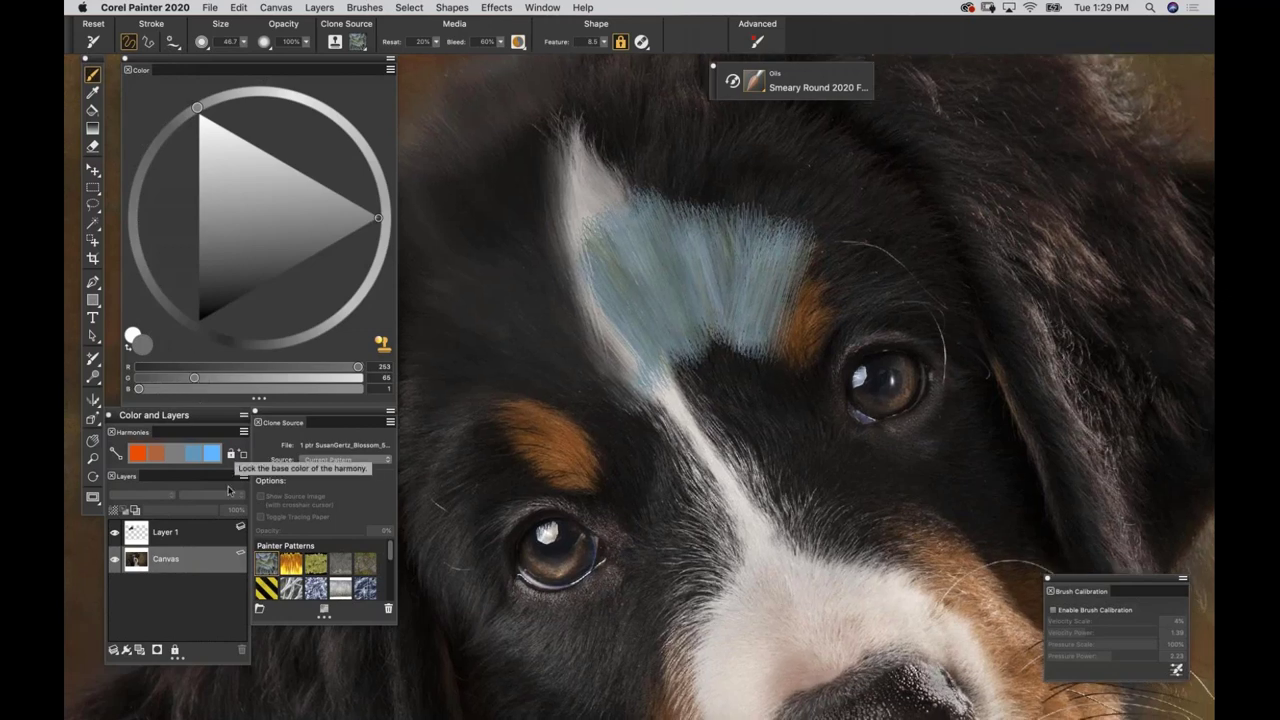
Set the clone source to an embedded image, using the full-size Blossom_5948 PREP Soft Light TIFF from the dog portraits folder.
click(316, 460)
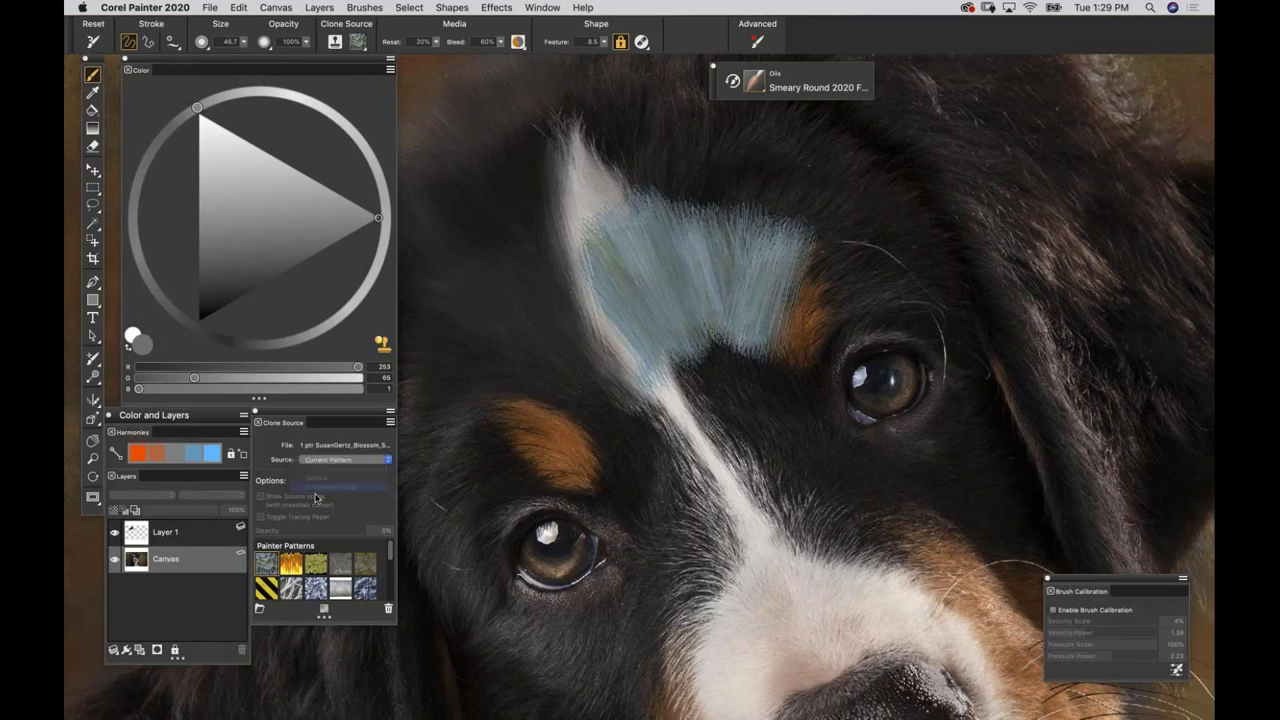
click(314, 503)
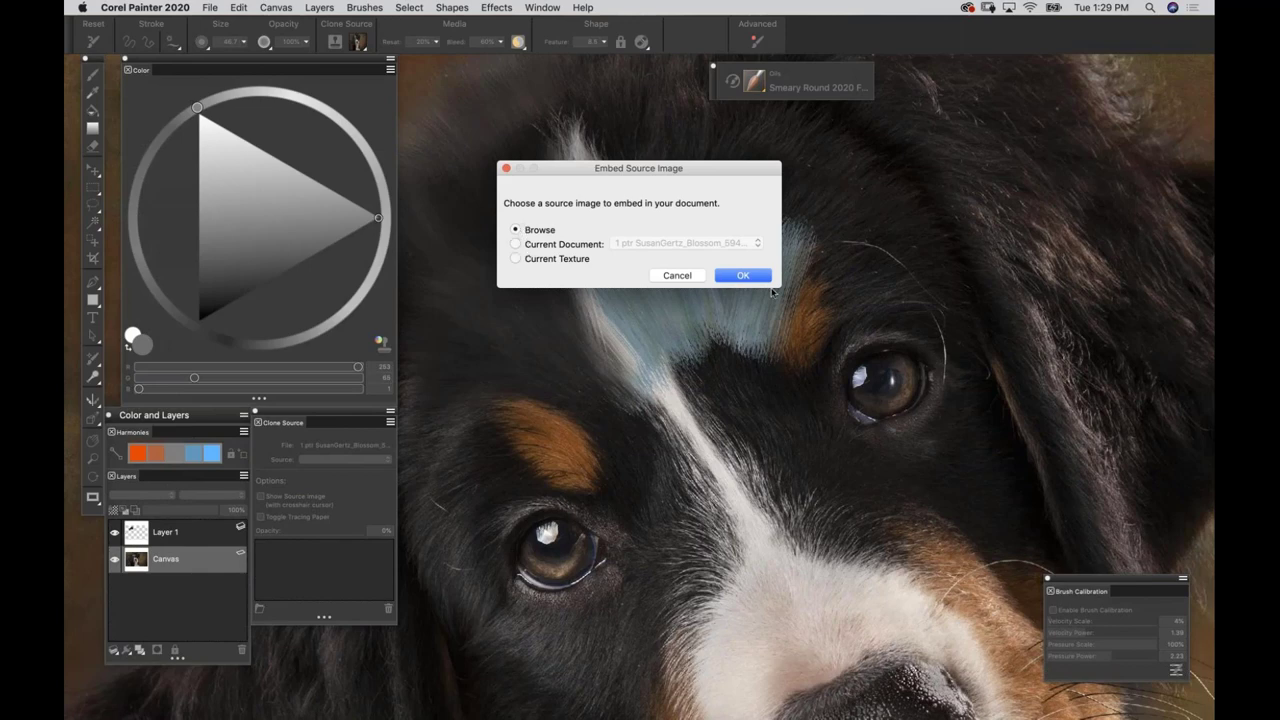
click(742, 279)
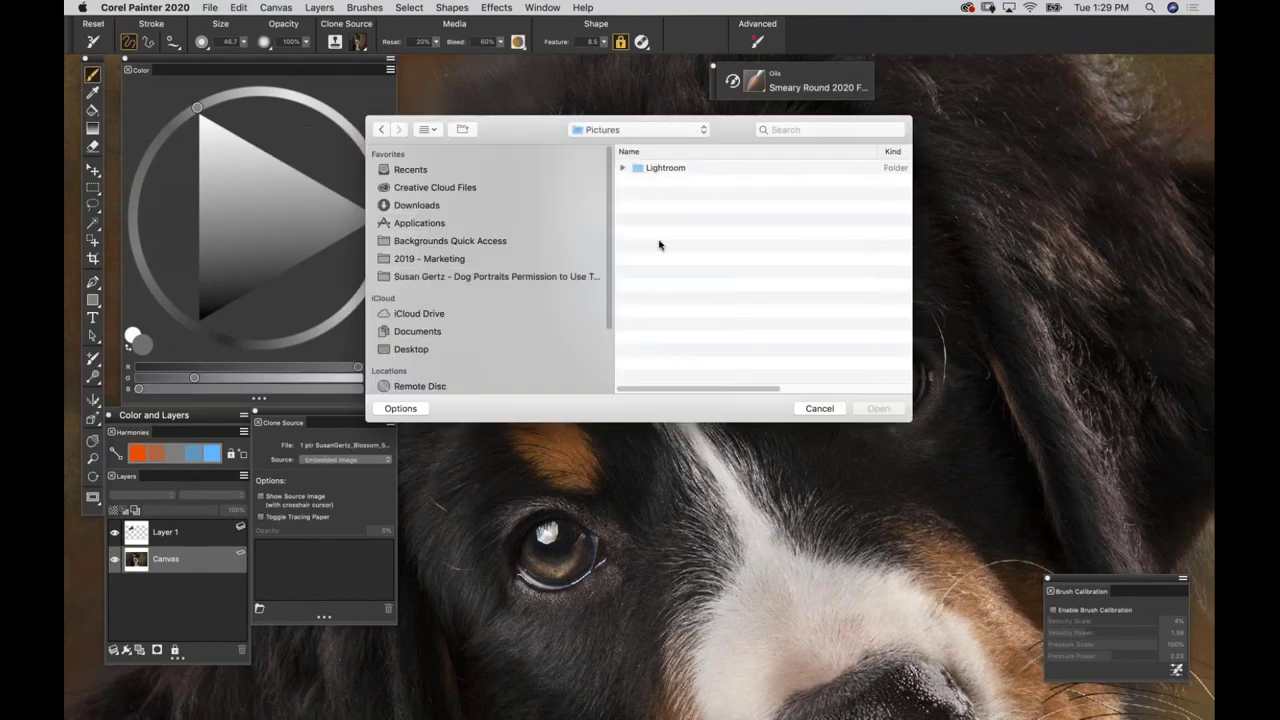
click(624, 136)
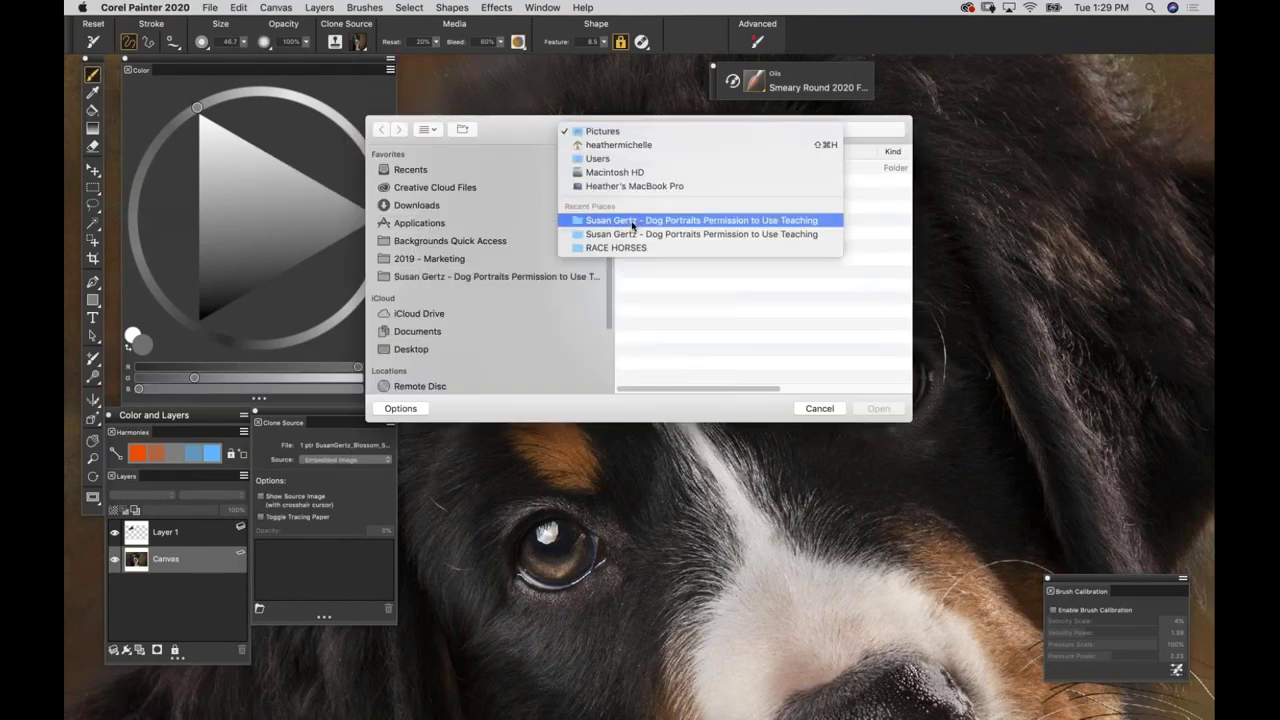
click(632, 222)
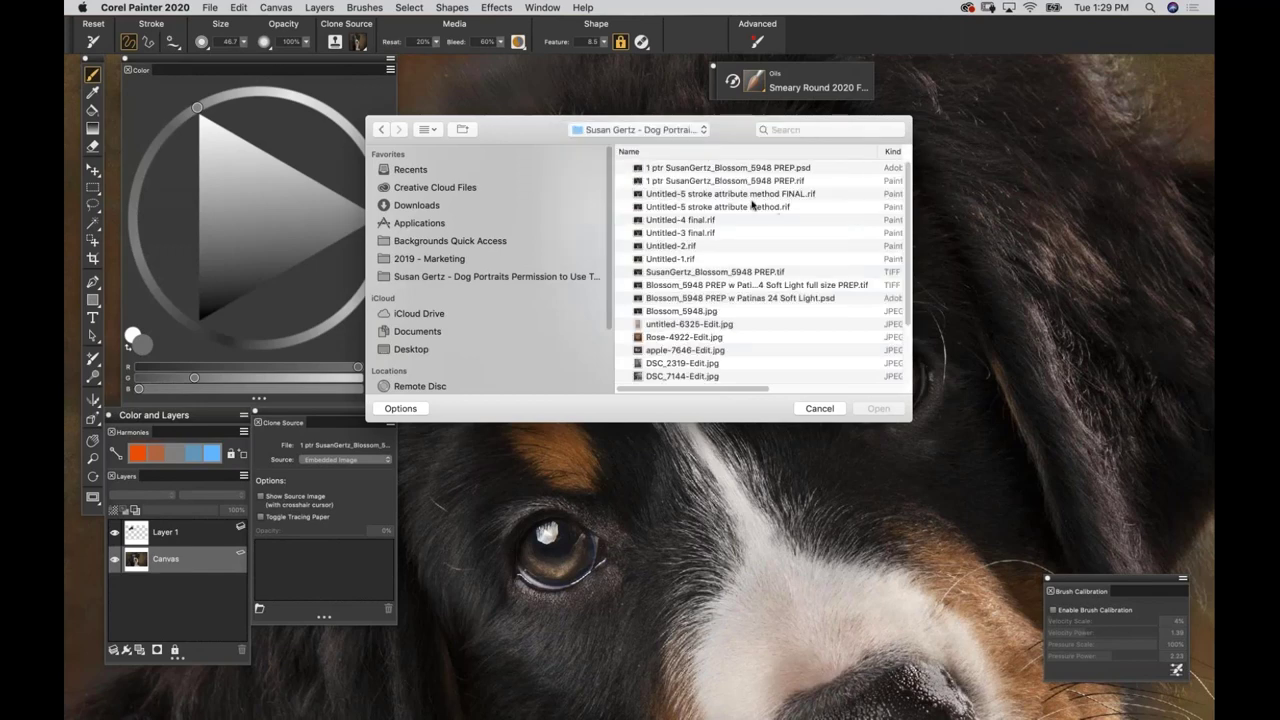
click(729, 286)
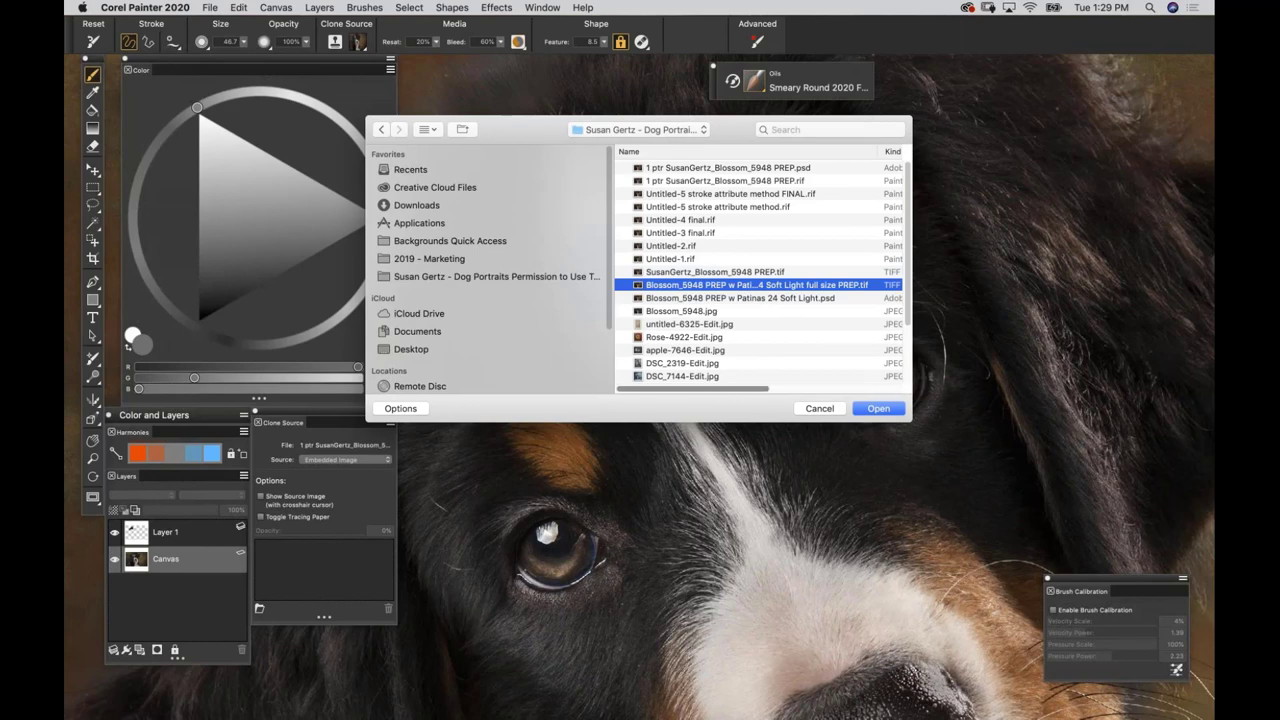
click(878, 408)
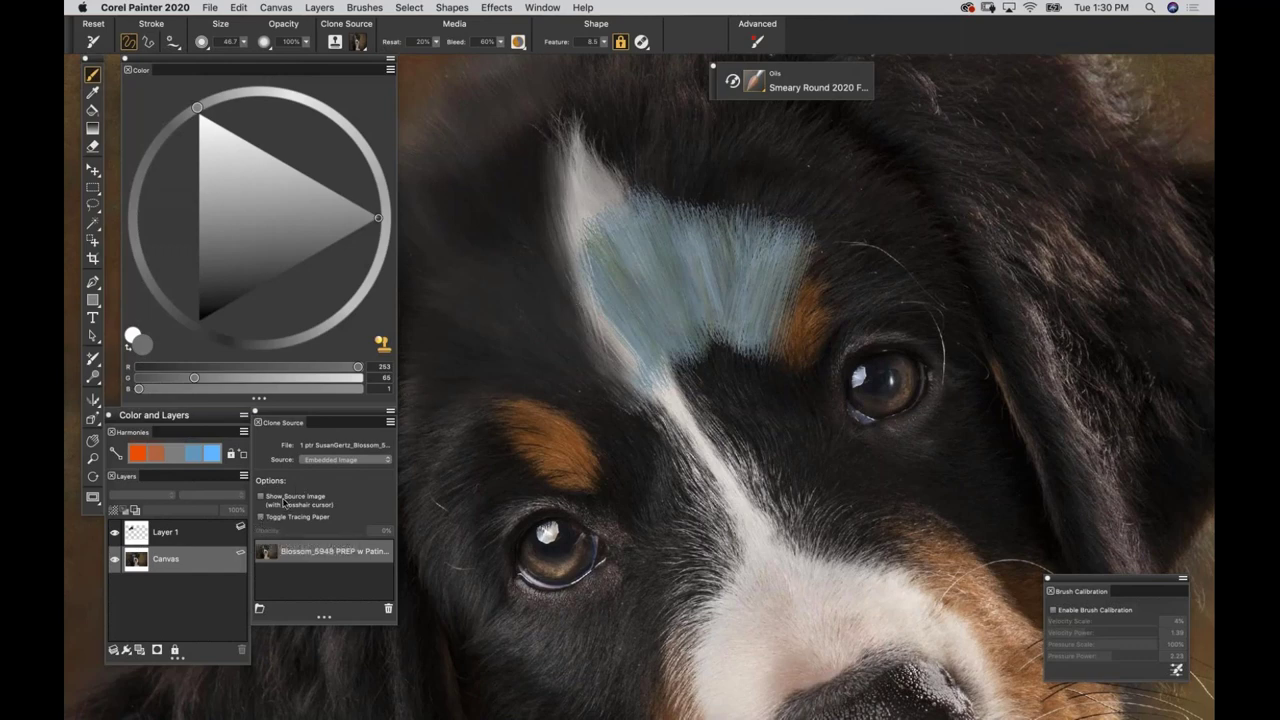
Toggle tracing paper on and off, and set its opacity to 0%.
key(super+t)
key(super+t)
key(super+t)
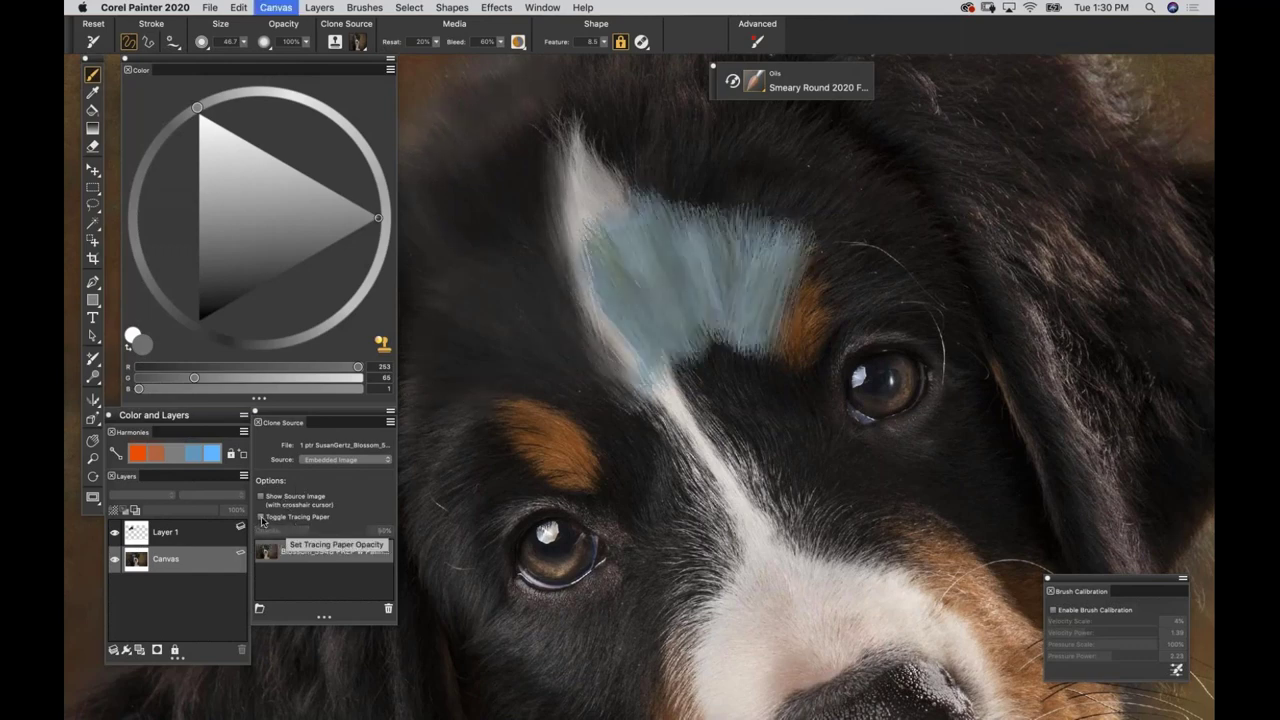
key(super+t)
key(super+t)
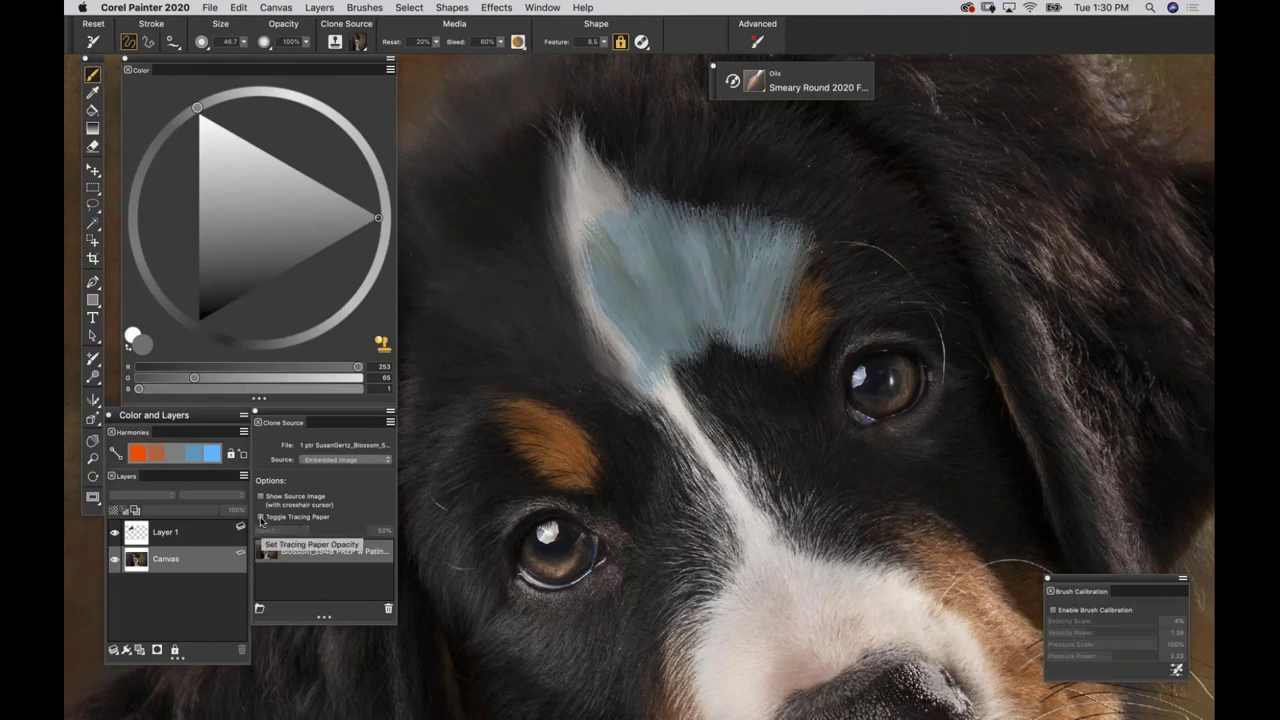
key(super+t)
drag(265, 530, 250, 530)
key(super+t)
key(super+t)
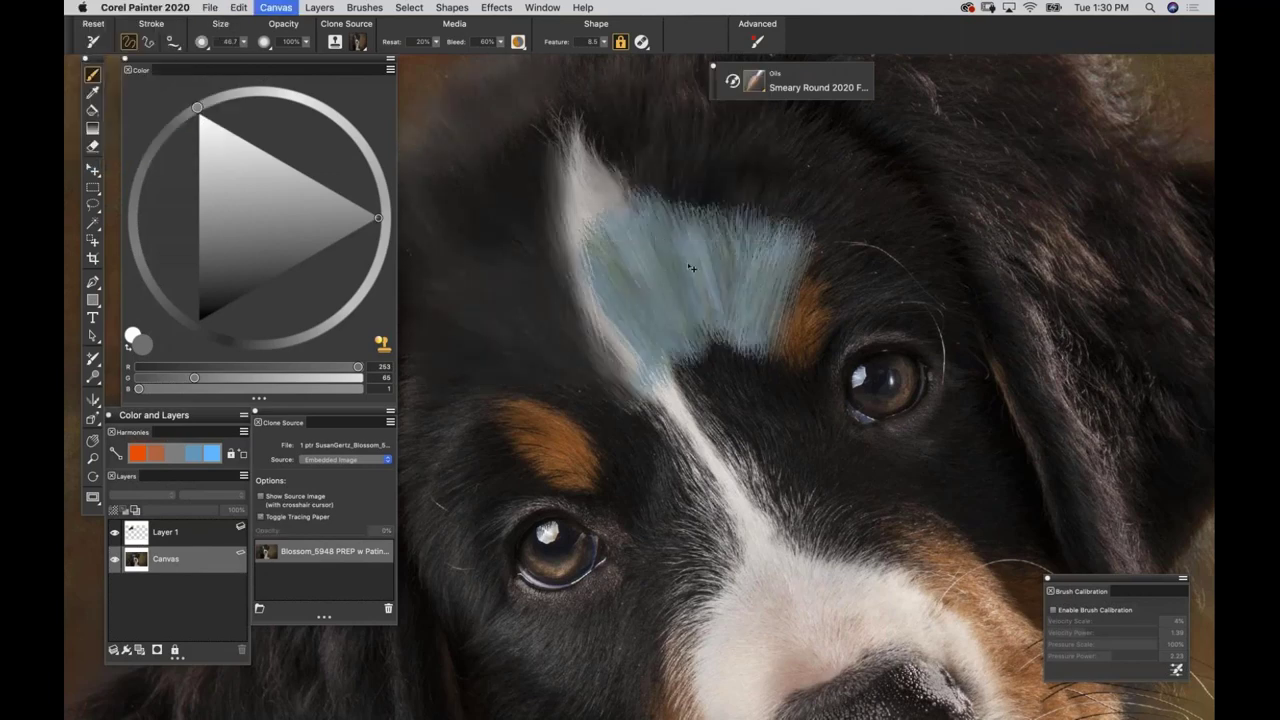
key(super+t)
key(super+t)
Compare the painted head with the embedded source photo by showing and hiding tracing paper.
key(super+0)
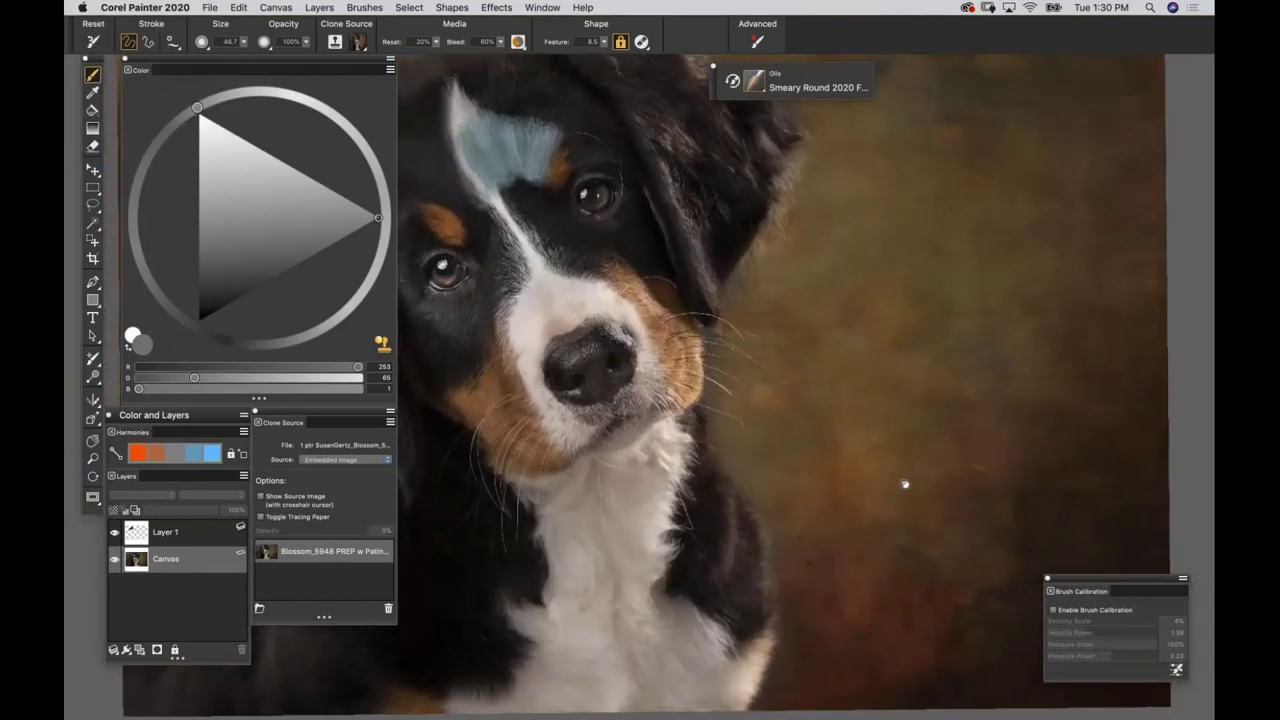
drag(563, 213, 809, 378)
key(super+plus)
key(super+plus)
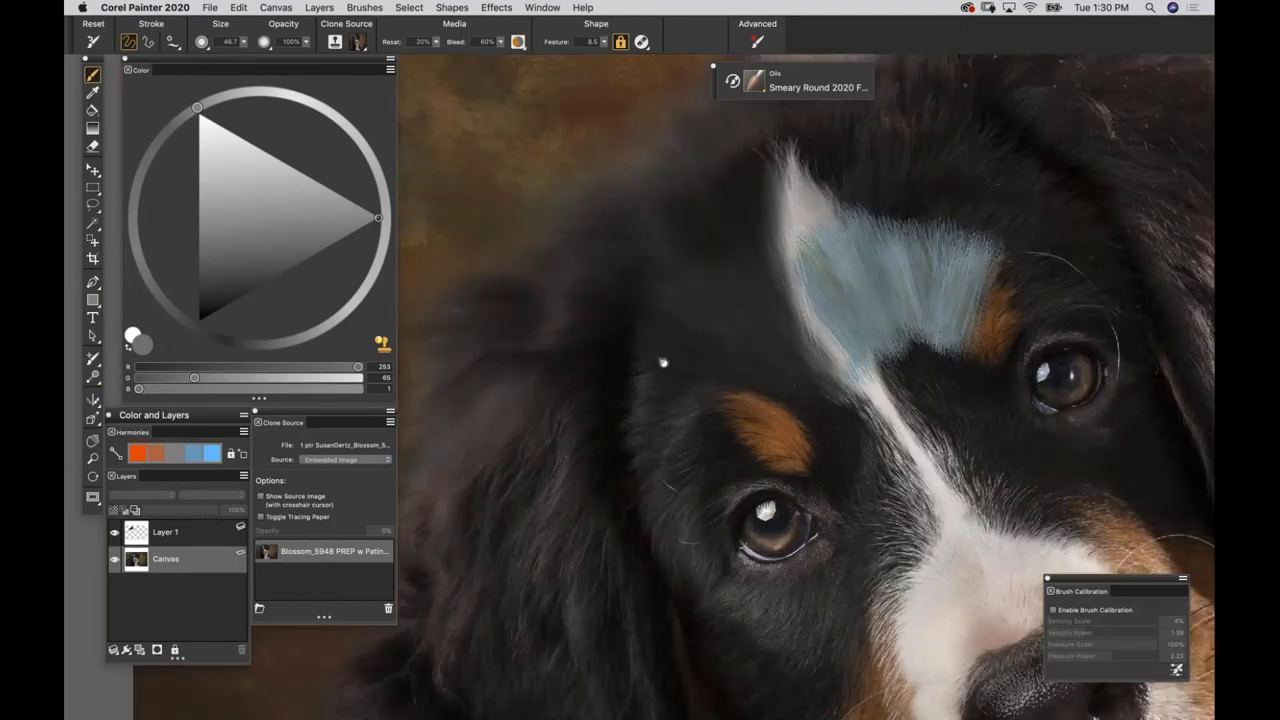
scroll(657, 309, right, 5)
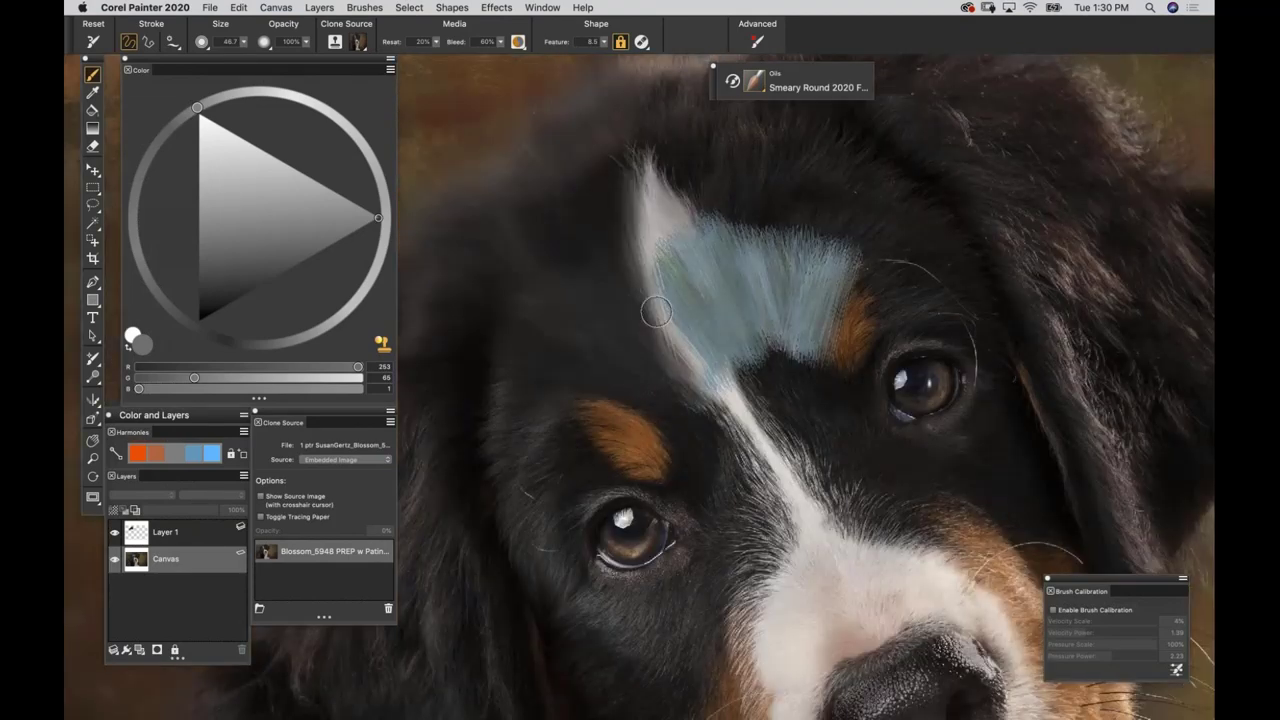
key(super+t)
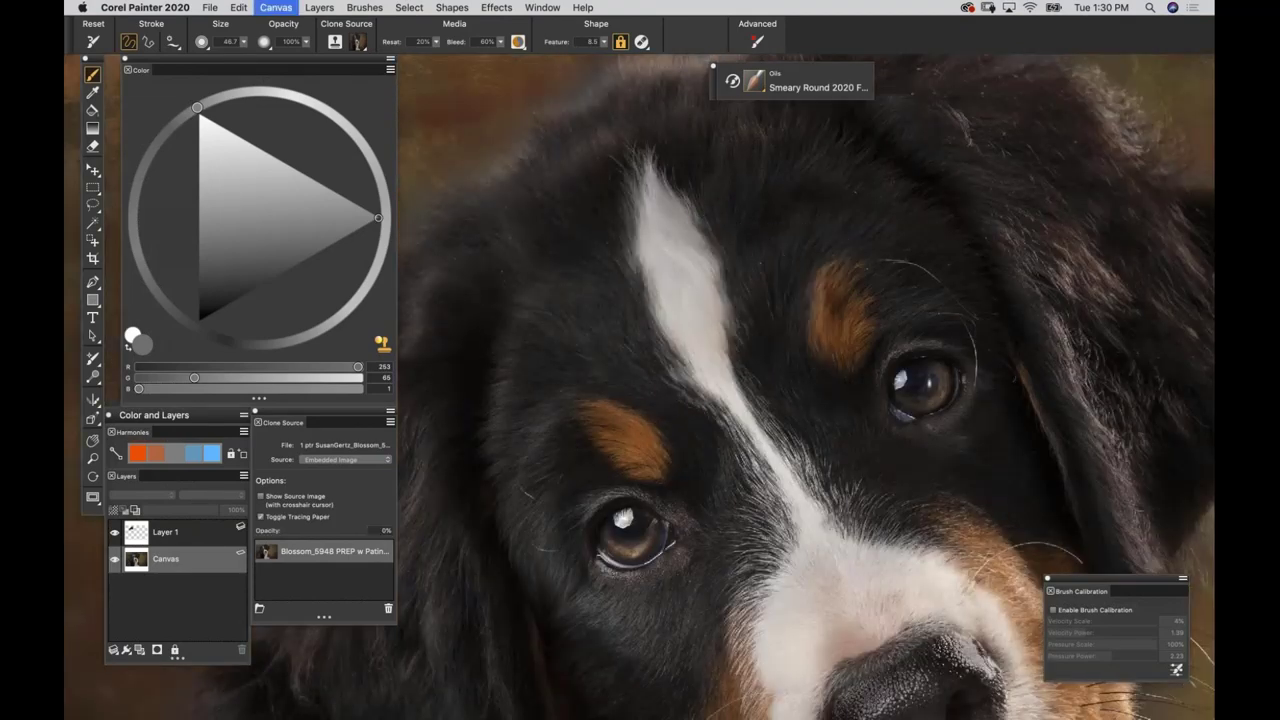
key(super+t)
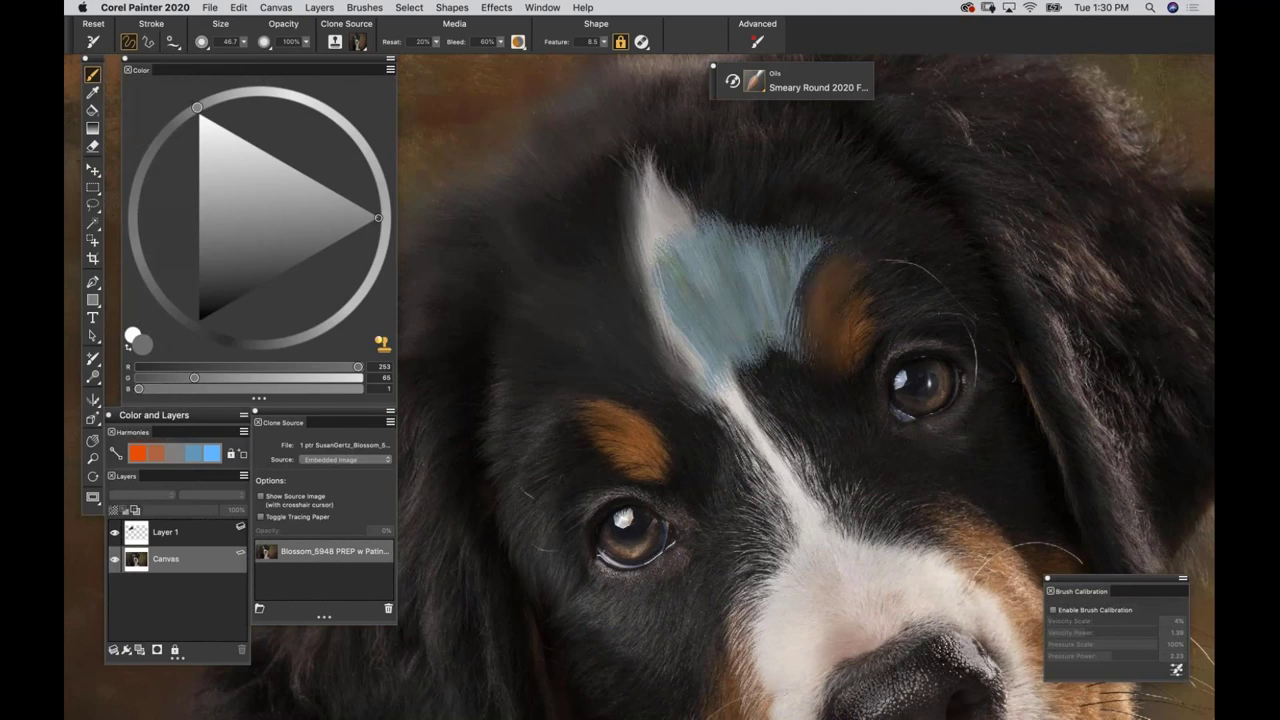
Paint cloned strokes from the embedded photo over the blue pattern patch on the forehead, eyebrow spot and white blaze.
key(super+z)
key(super+z)
key(super+z)
key(super+z)
key(super+z)
key(super+z)
key(super+z)
key(super+z)
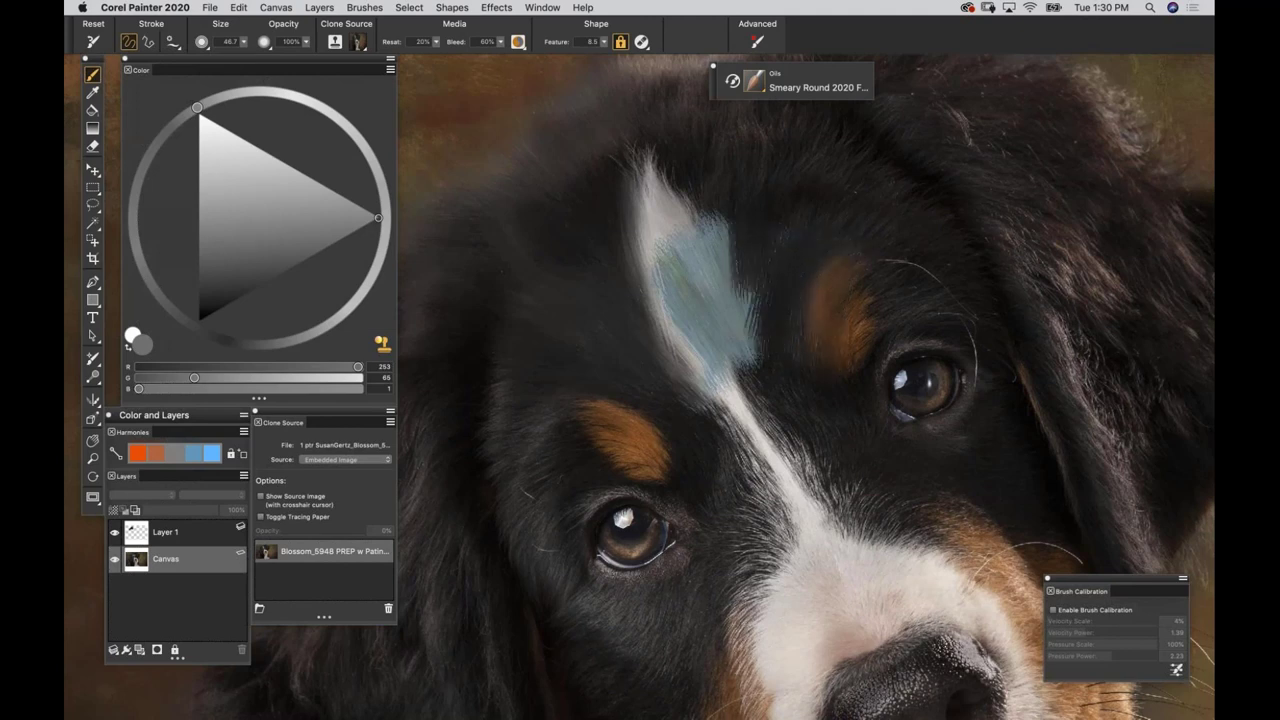
mouse_move(740, 250)
mouse_down()
mouse_move(712, 225)
mouse_move(755, 370)
mouse_up()
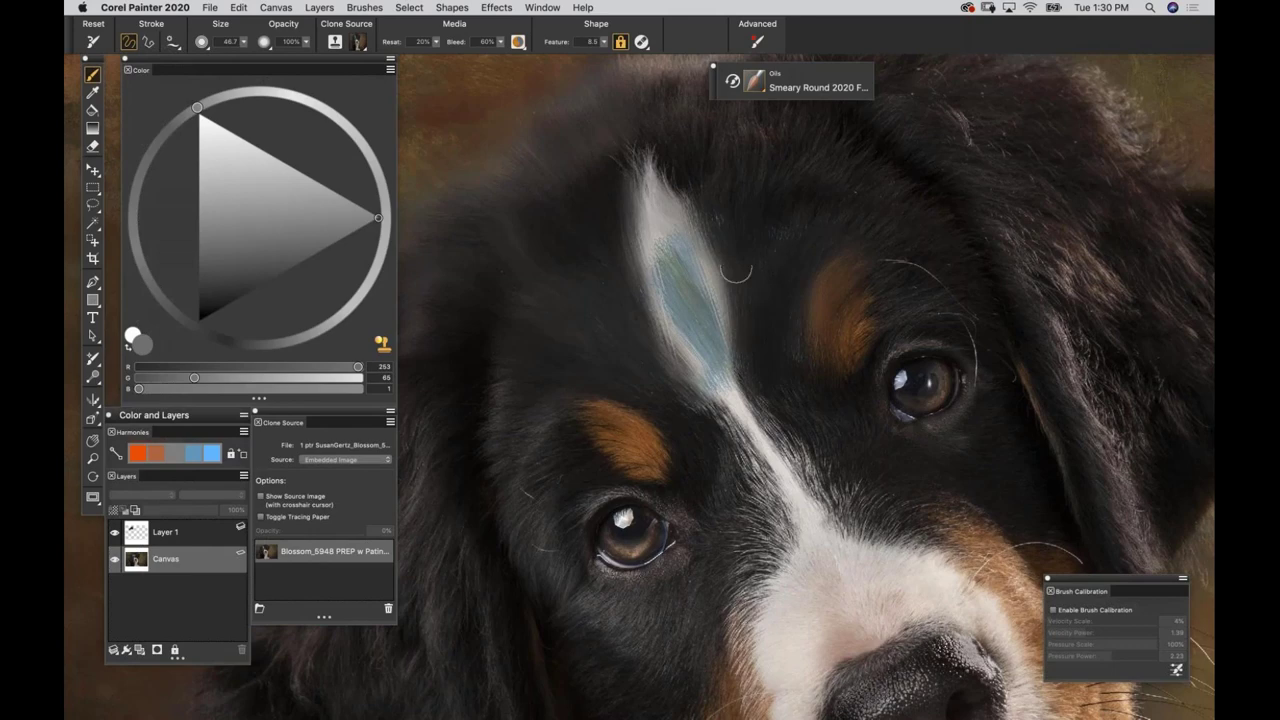
mouse_move(737, 272)
mouse_down()
mouse_move(700, 360)
mouse_move(685, 300)
mouse_move(660, 270)
mouse_move(672, 274)
mouse_up()
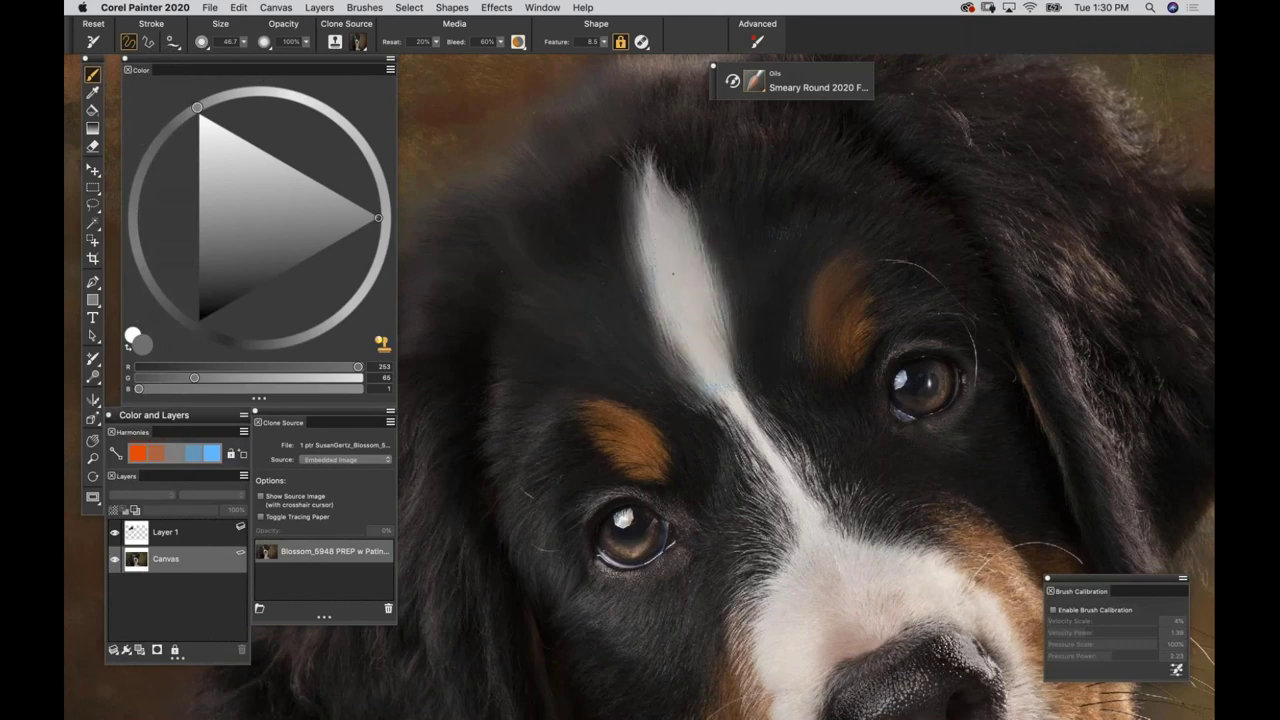
Finish smoothing the white blaze and save the painting as an uncompressed Photoshop file, changing the leading number of its name to 2.
drag(686, 202, 726, 298)
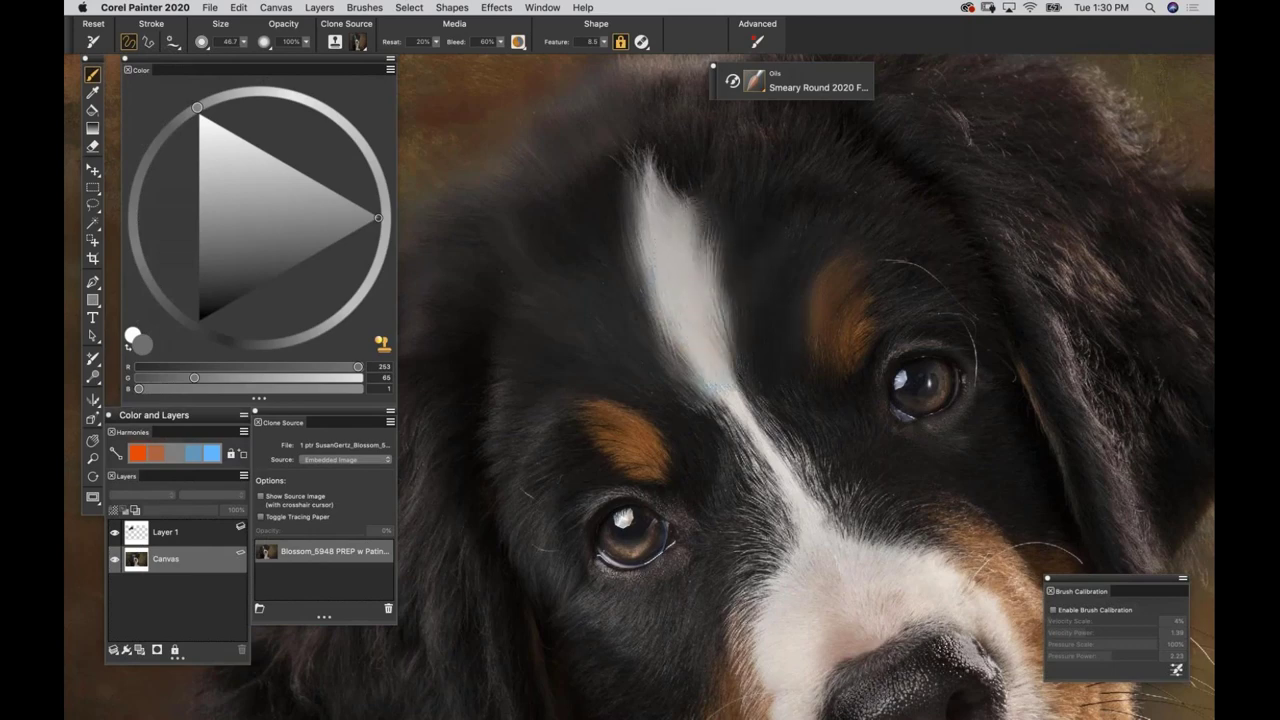
key(super+shift+s)
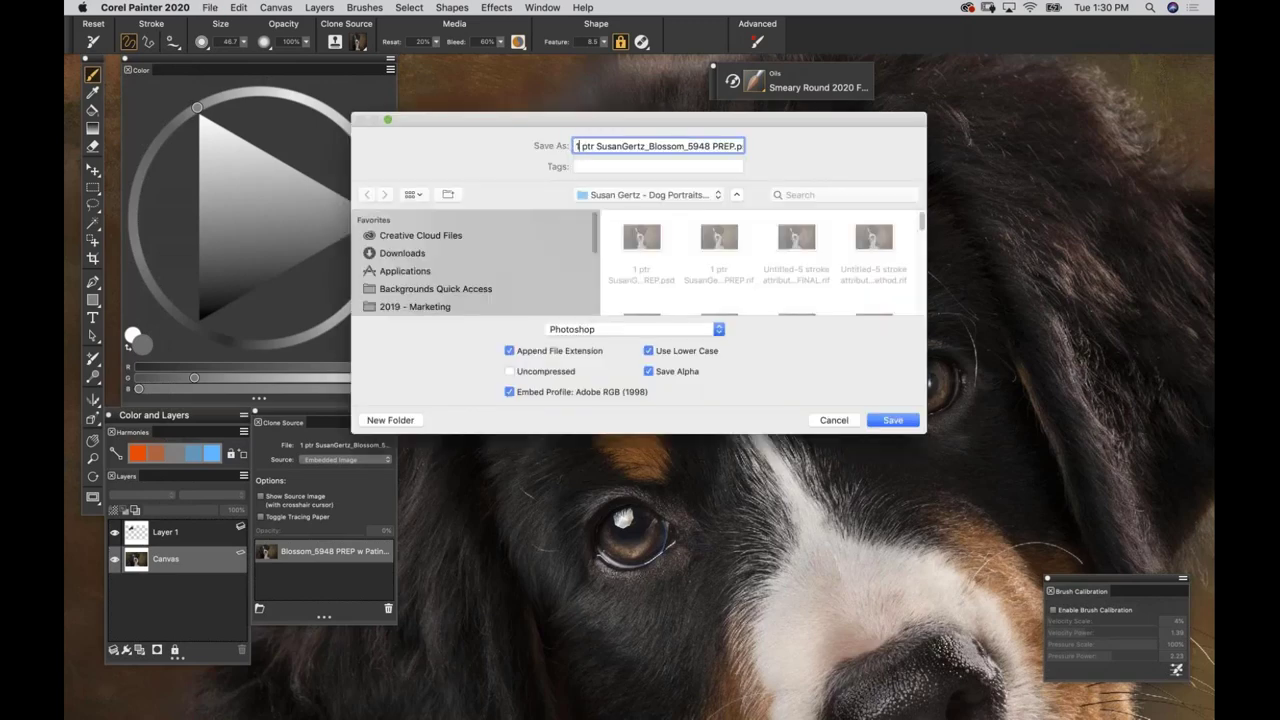
text(2)
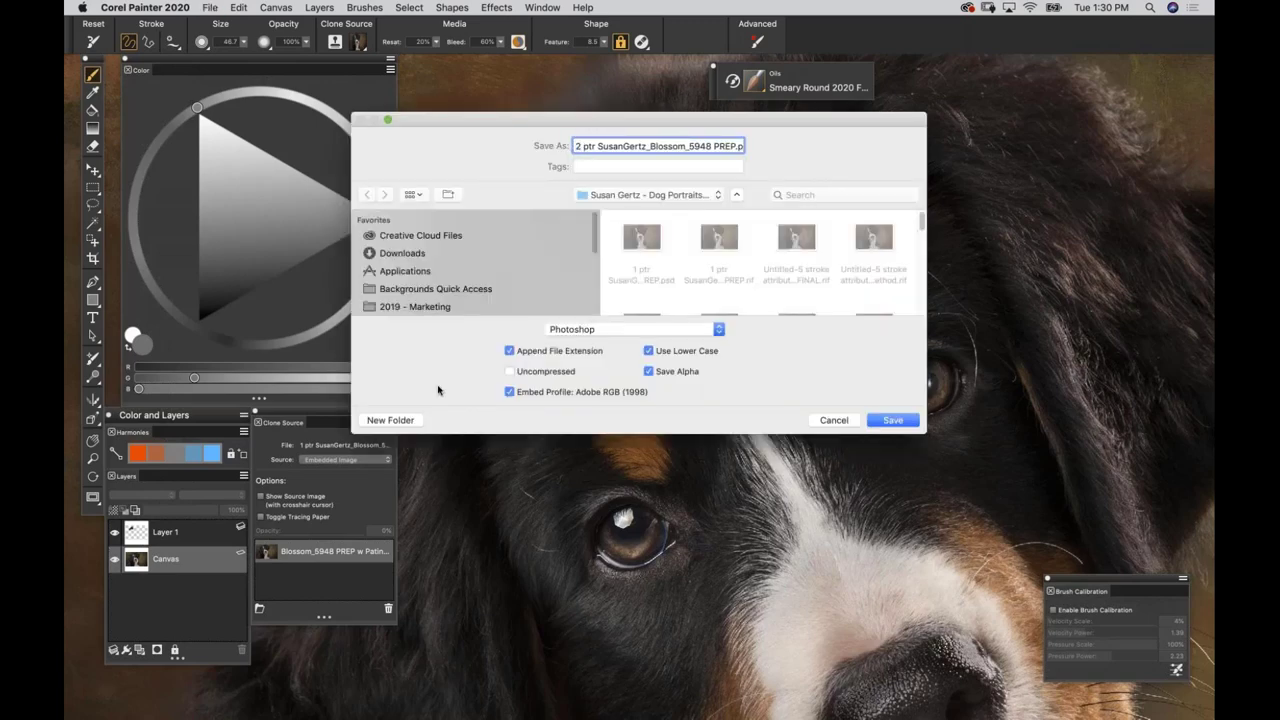
click(518, 372)
key(Return)
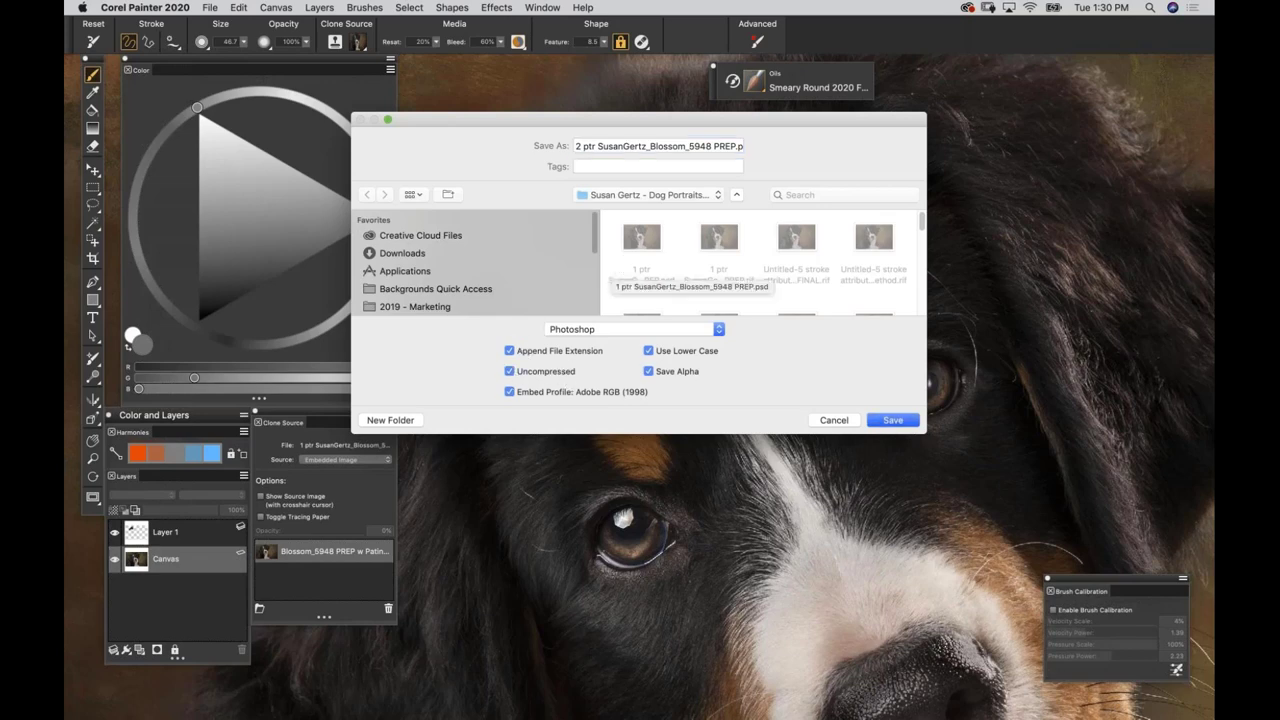
key(Return)
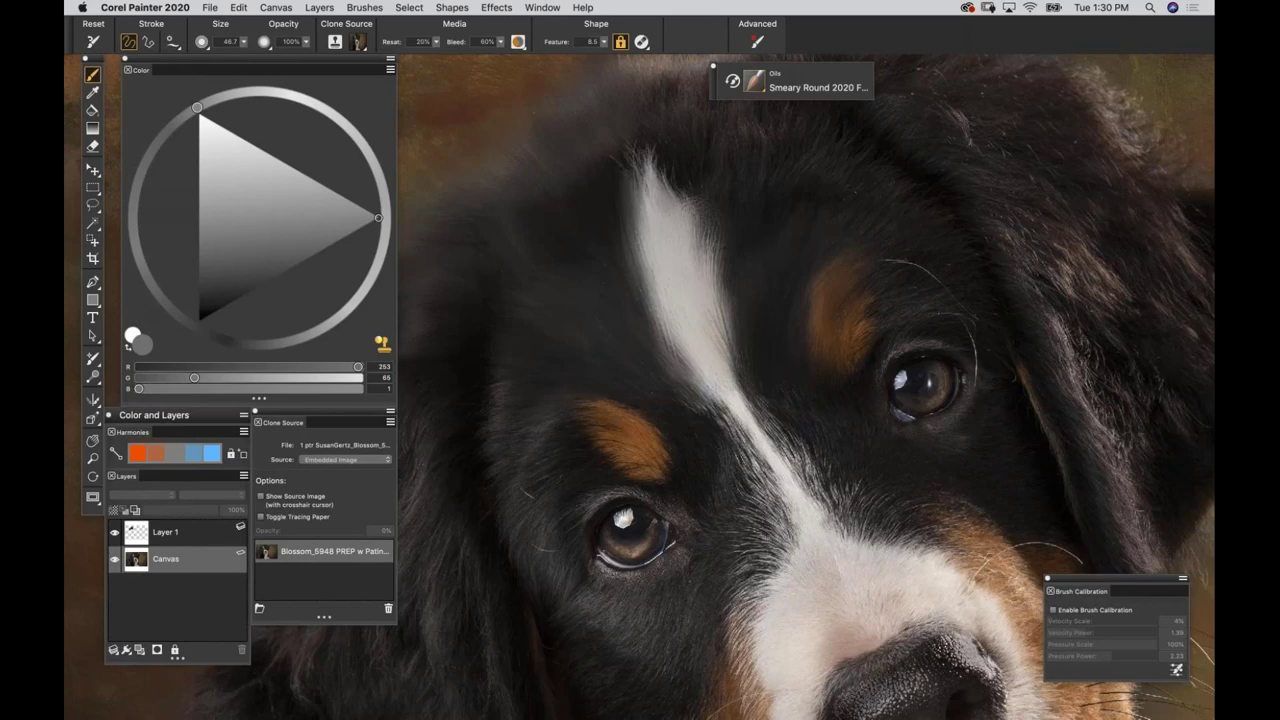
Paint smeary cloned strokes over the fur of the ear beside the plain brown background, softening its outer edge with brush size 36.5.
key(super+minus)
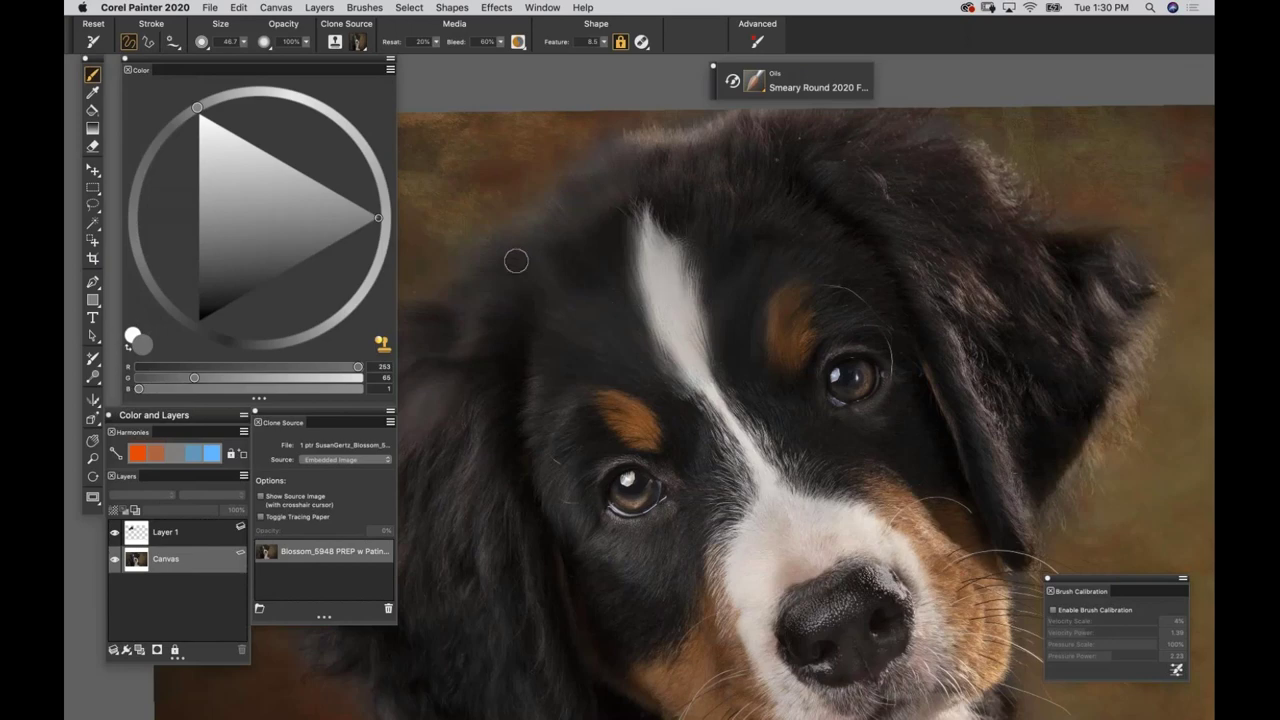
key(super+plus)
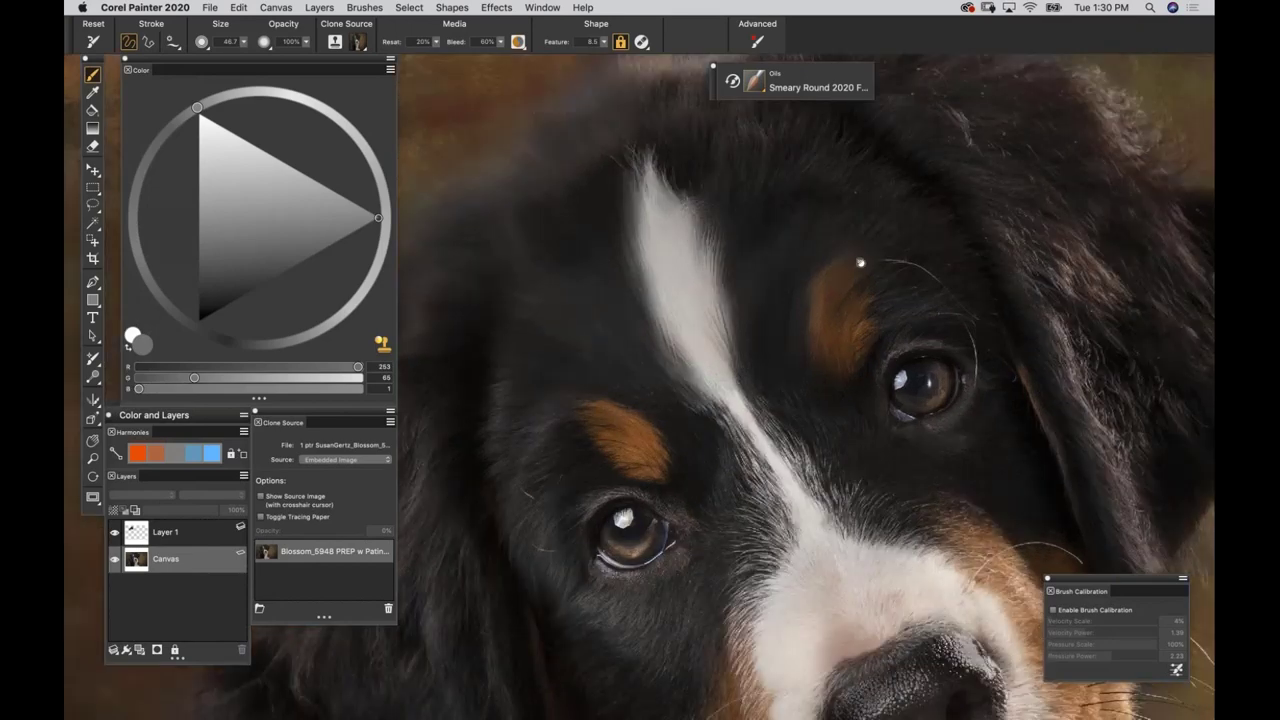
drag(1001, 242, 1011, 237)
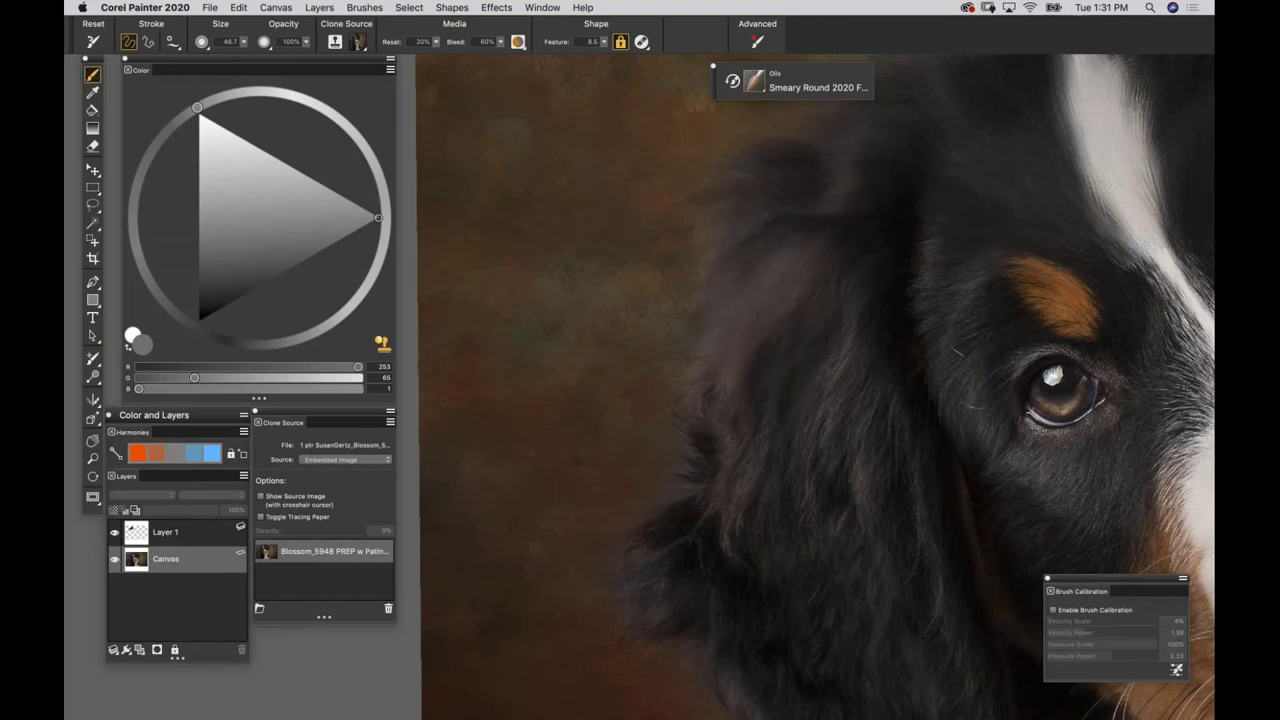
drag(829, 283, 867, 322)
drag(750, 420, 714, 271)
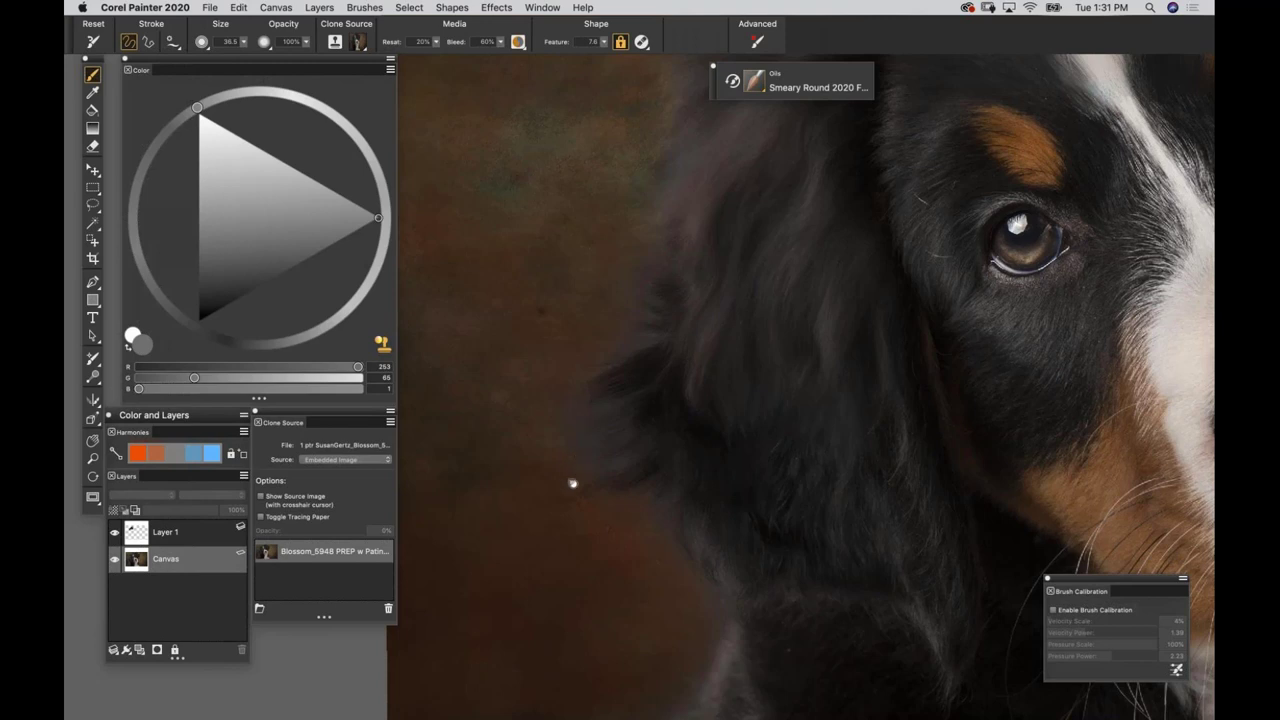
key(super+minus)
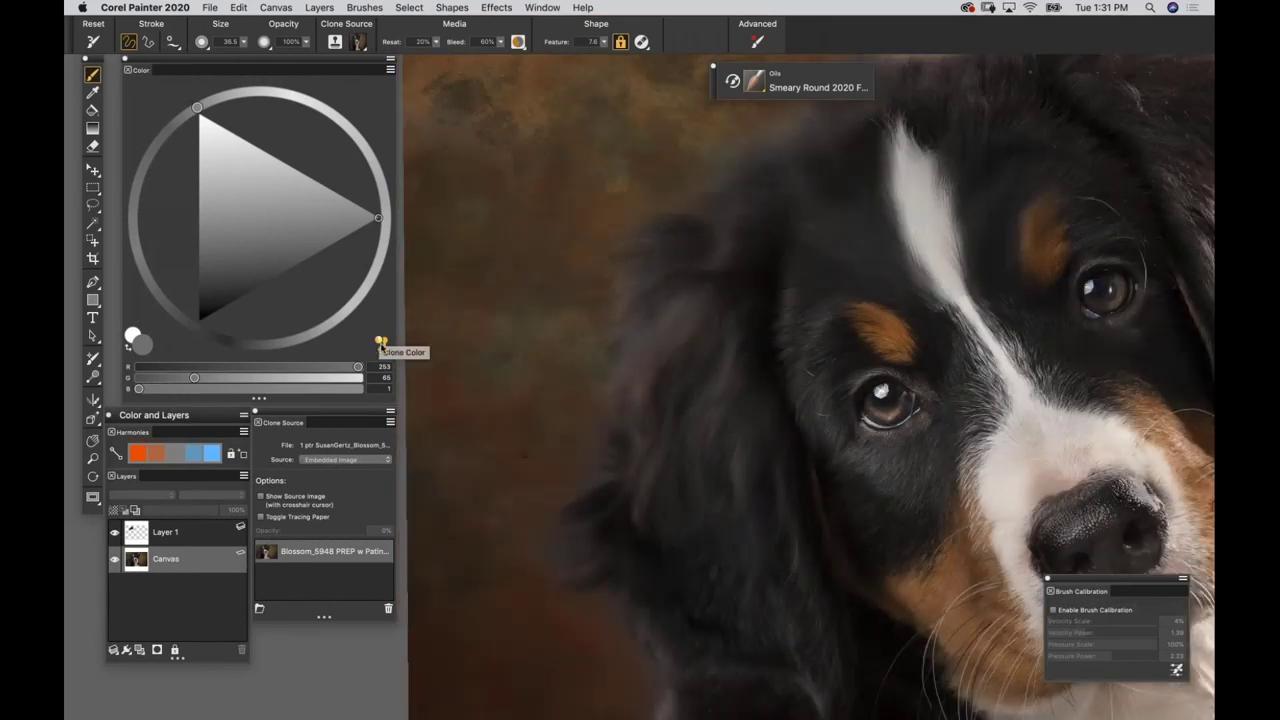
Turn off clone color, choose the Real Oils Filbert brush from Artists' Oils and reset it to its default settings.
key(u)
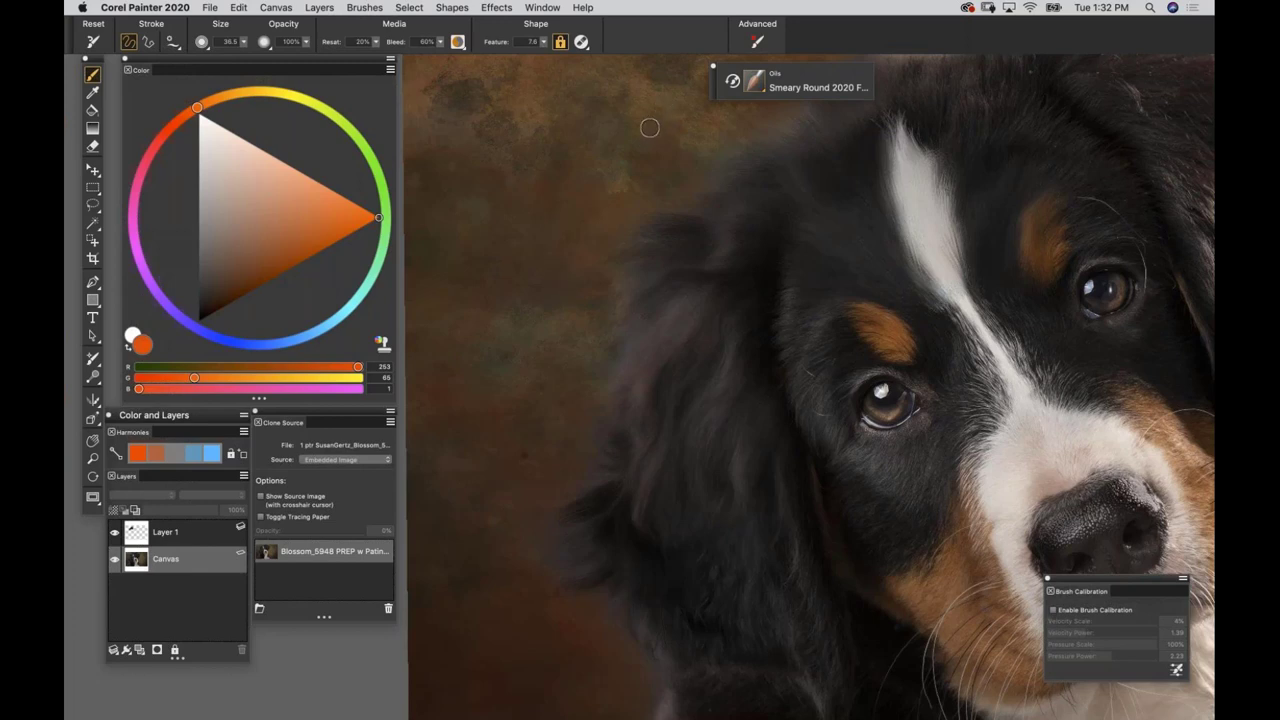
click(758, 88)
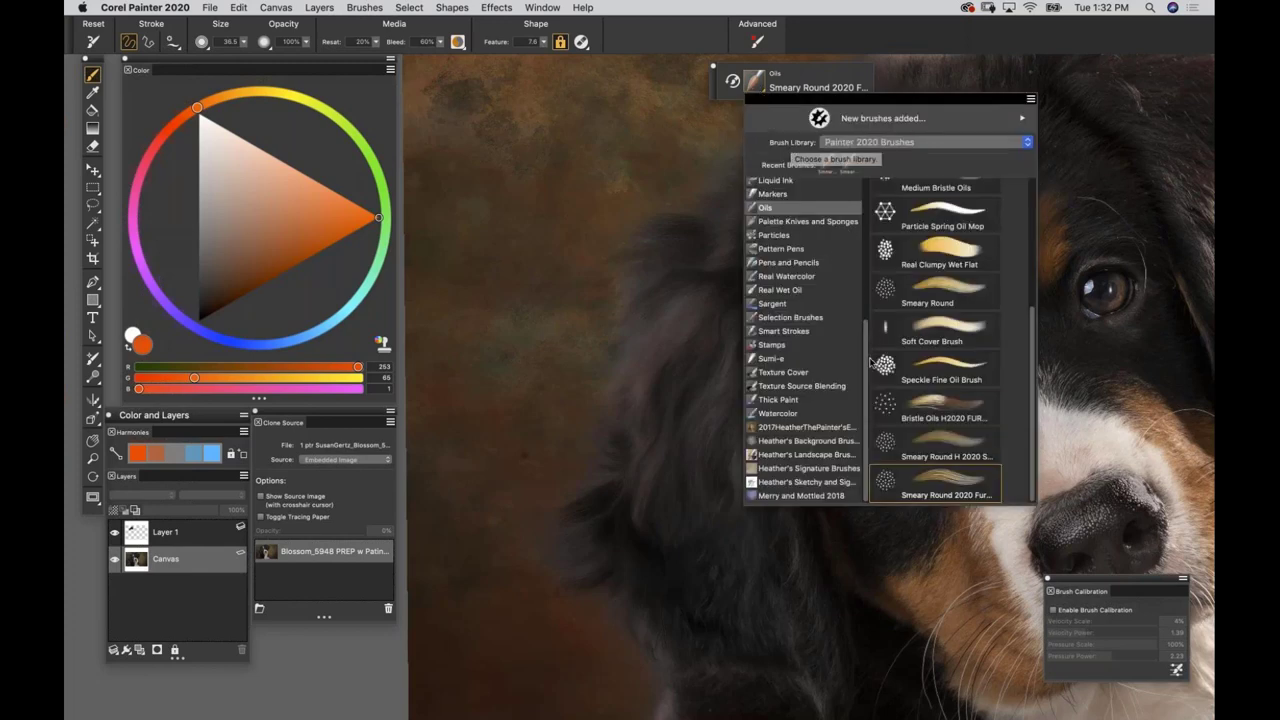
scroll(812, 232, up, 6)
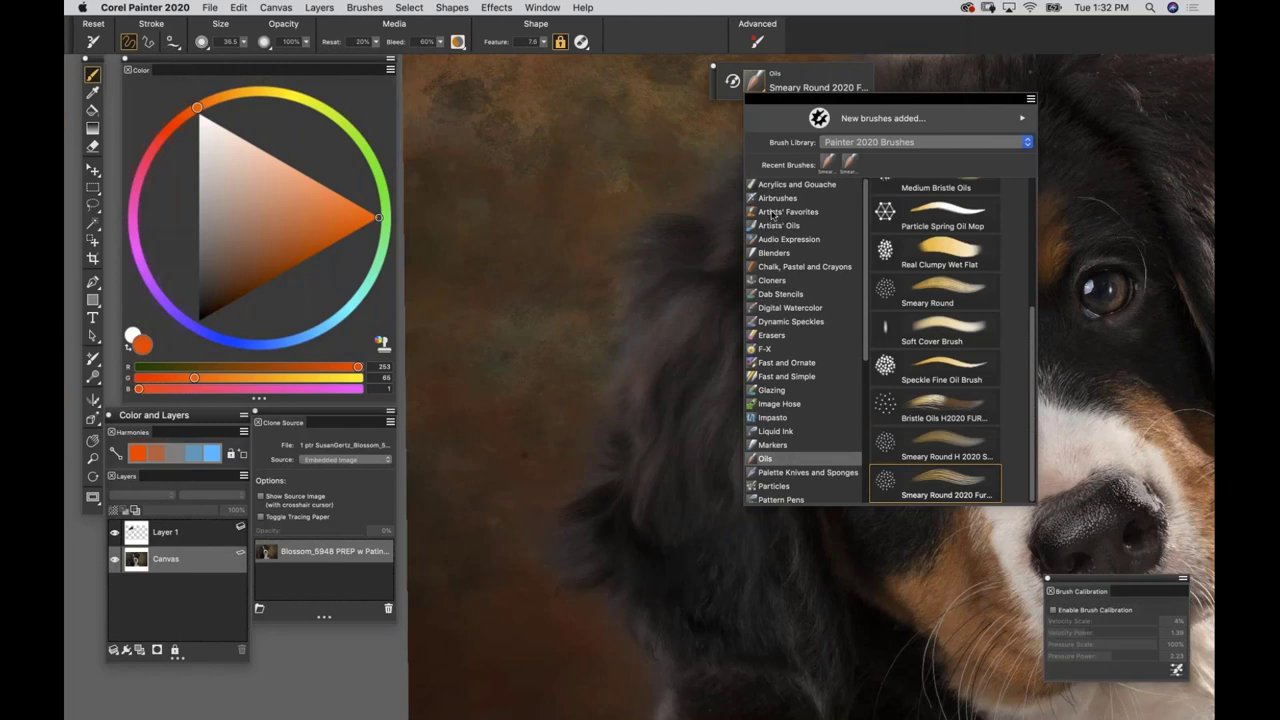
click(777, 225)
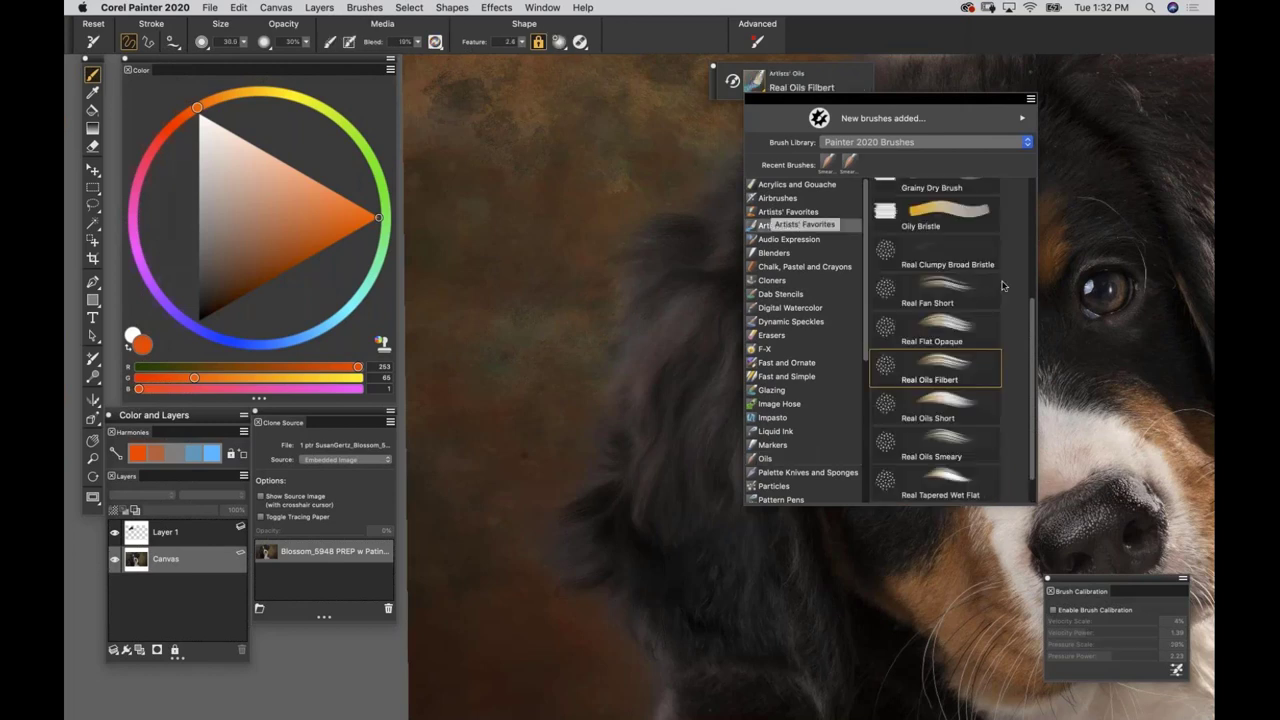
click(941, 366)
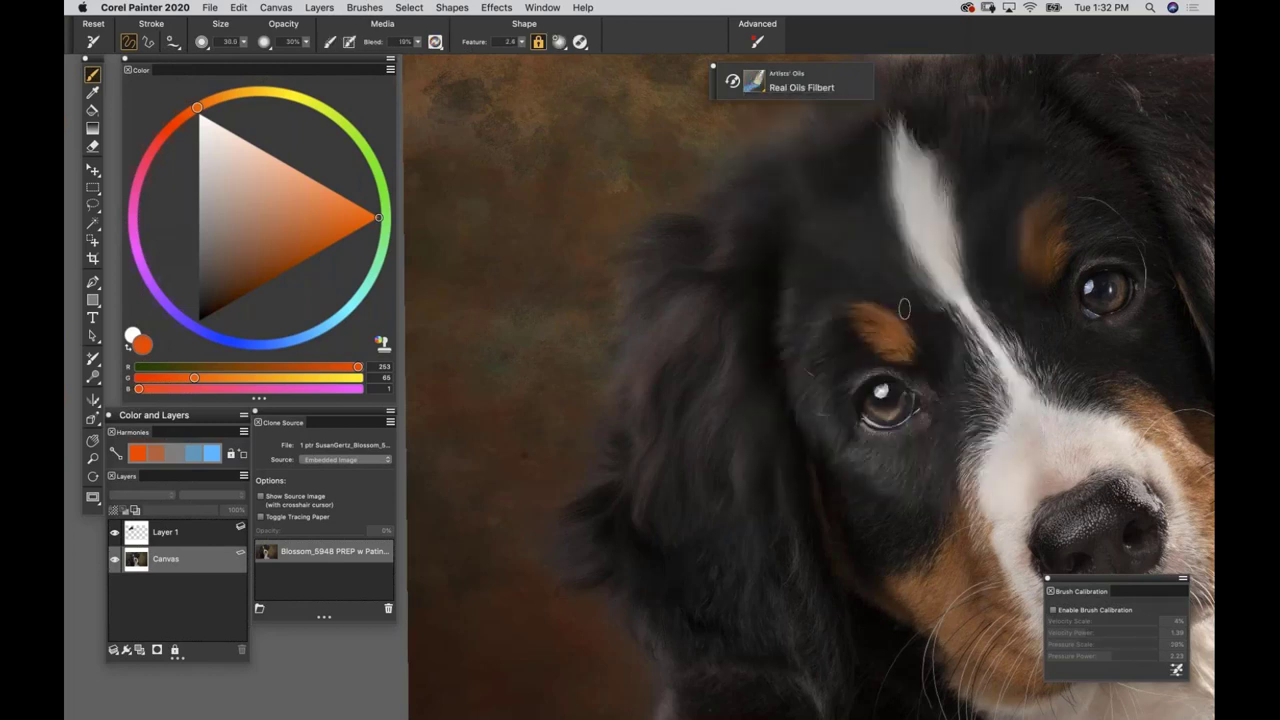
click(90, 43)
Test orange filbert strokes across the ear on the canvas and again on Layer 1, undoing both tests.
mouse_move(548, 188)
mouse_down()
mouse_move(790, 305)
mouse_move(830, 350)
mouse_move(776, 385)
mouse_up()
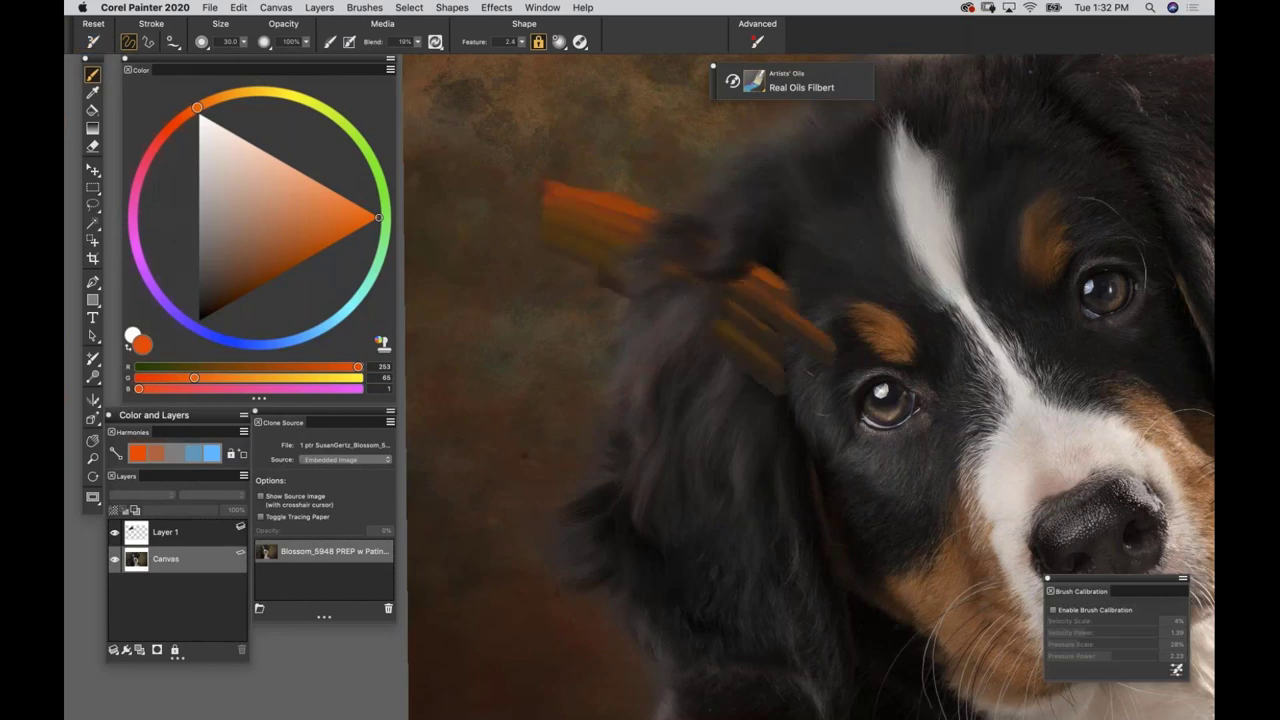
key(super+z)
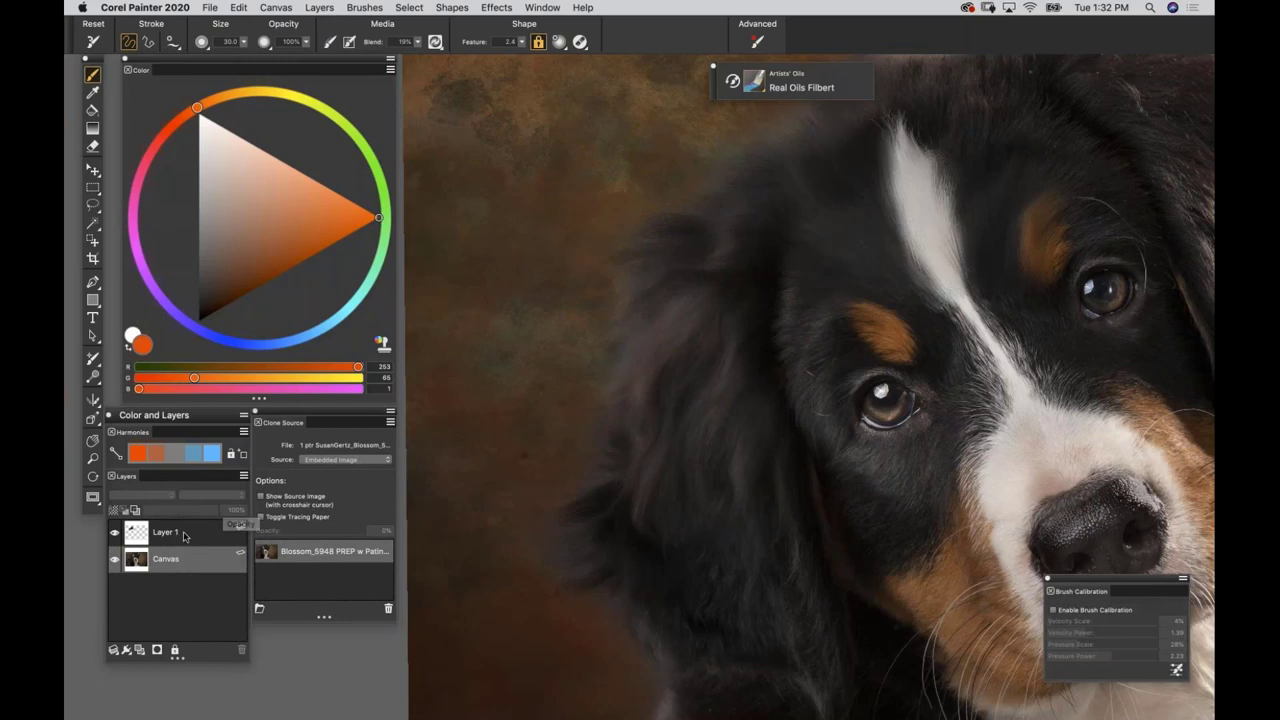
click(184, 537)
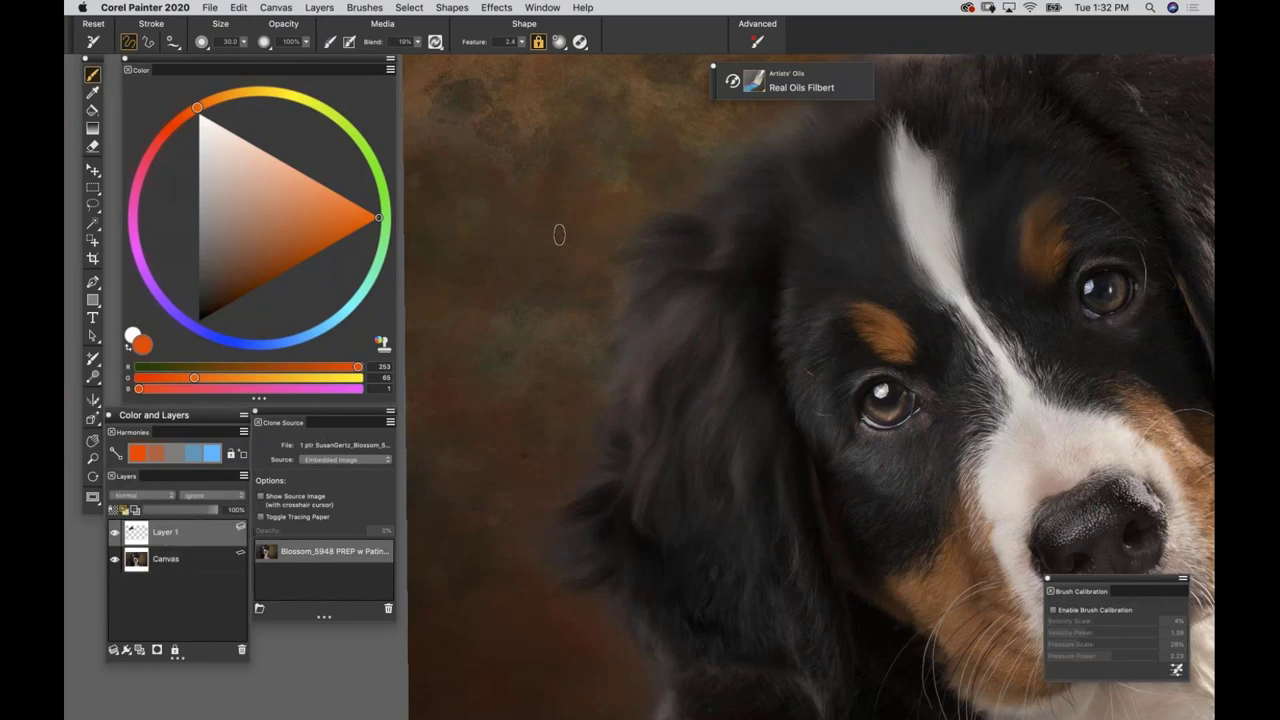
drag(528, 230, 745, 284)
drag(527, 258, 770, 322)
mouse_move(560, 315)
mouse_down()
mouse_move(755, 340)
mouse_move(522, 455)
mouse_up()
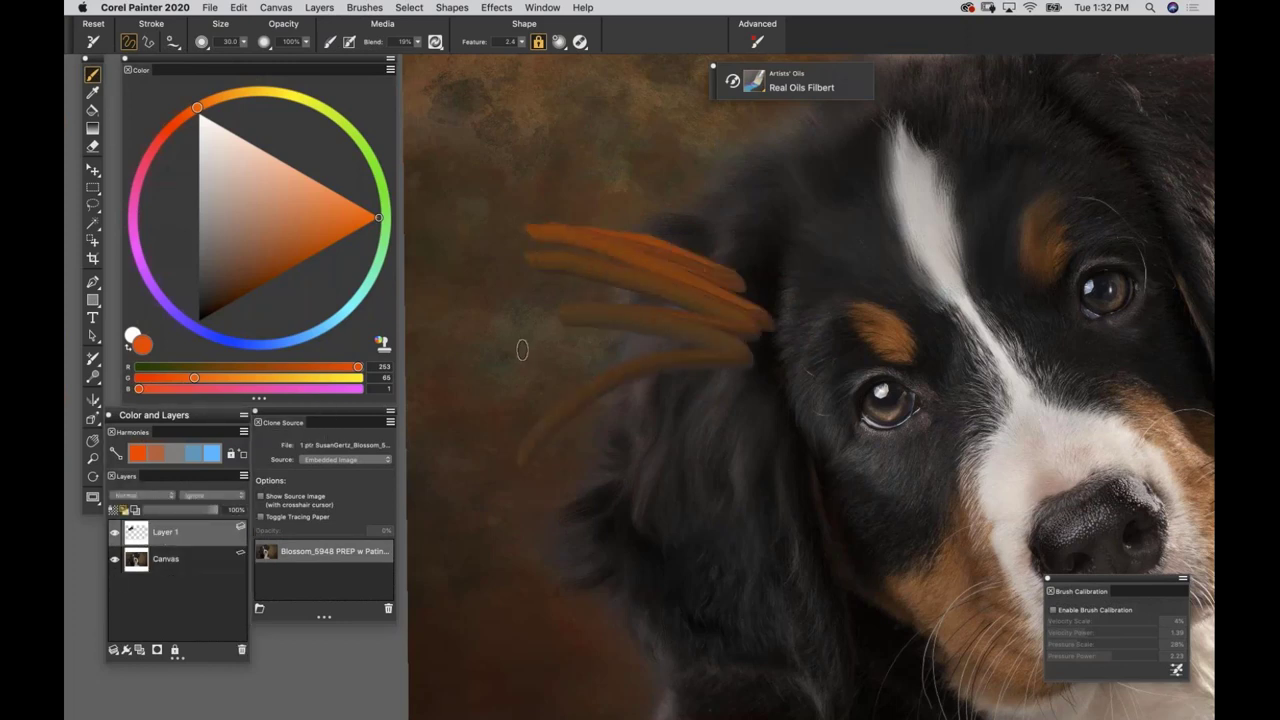
key(super+z)
Try orange strokes down and across the ear's edge in several directions on Layer 1 and undo them all.
drag(614, 185, 614, 342)
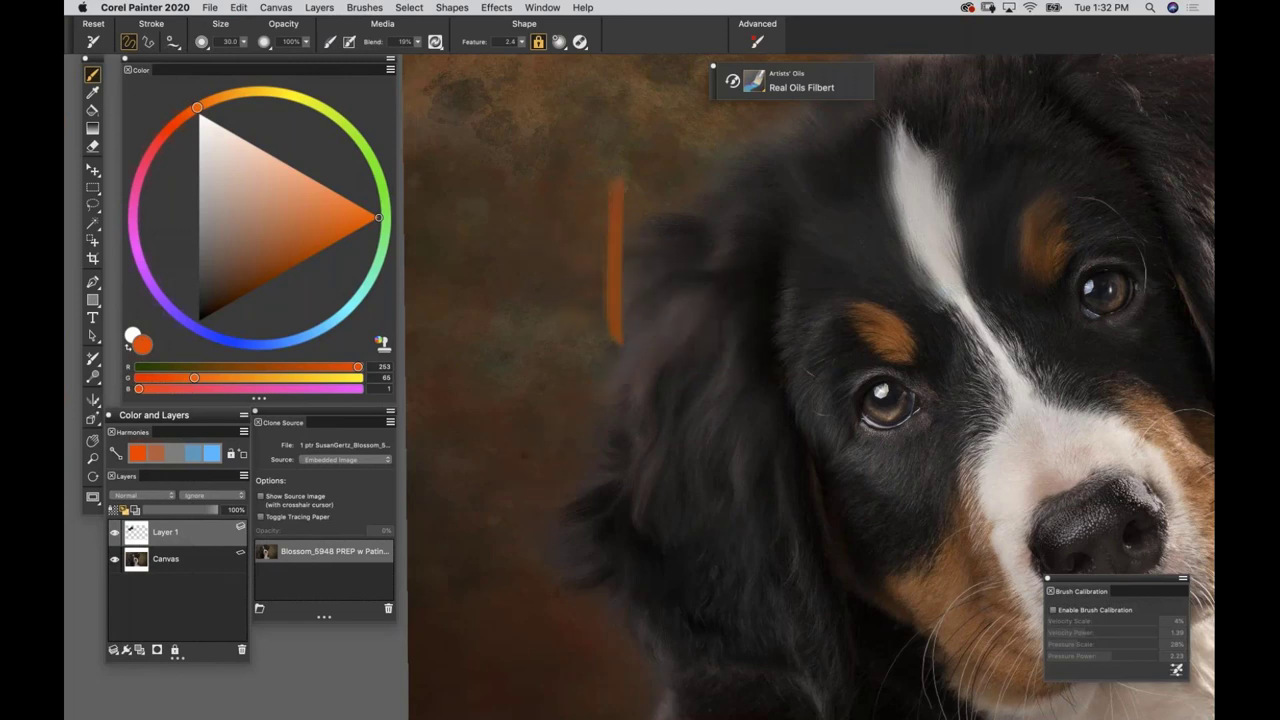
drag(658, 203, 632, 338)
mouse_move(630, 342)
mouse_down()
mouse_move(660, 200)
mouse_move(757, 265)
mouse_up()
drag(570, 384, 776, 344)
drag(776, 340, 580, 356)
key(super+z)
key(super+z)
key(super+z)
key(super+z)
key(super+z)
key(super+z)
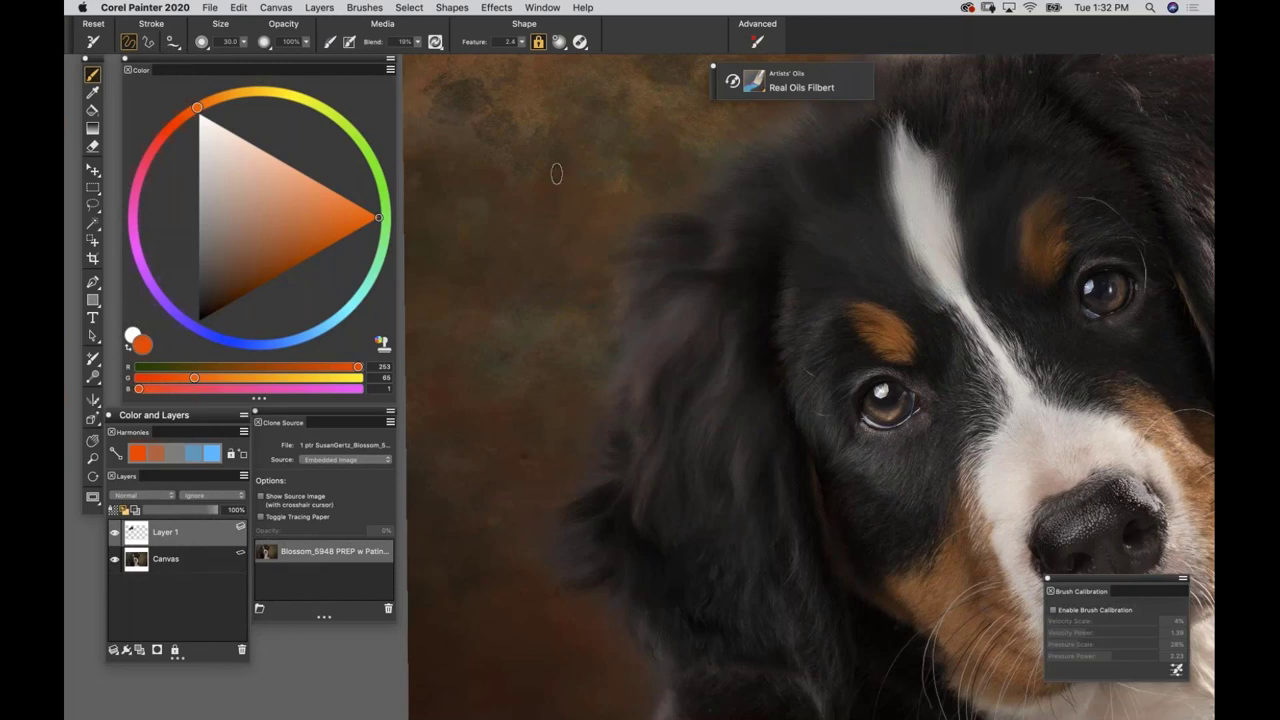
Try a fan of orange strokes from the background into the upper ear, examine the bristle marks closely and undo them.
drag(680, 238, 734, 302)
drag(605, 311, 755, 358)
mouse_move(603, 330)
mouse_down()
mouse_move(682, 355)
mouse_move(767, 416)
mouse_up()
key(super+plus)
key(super+plus)
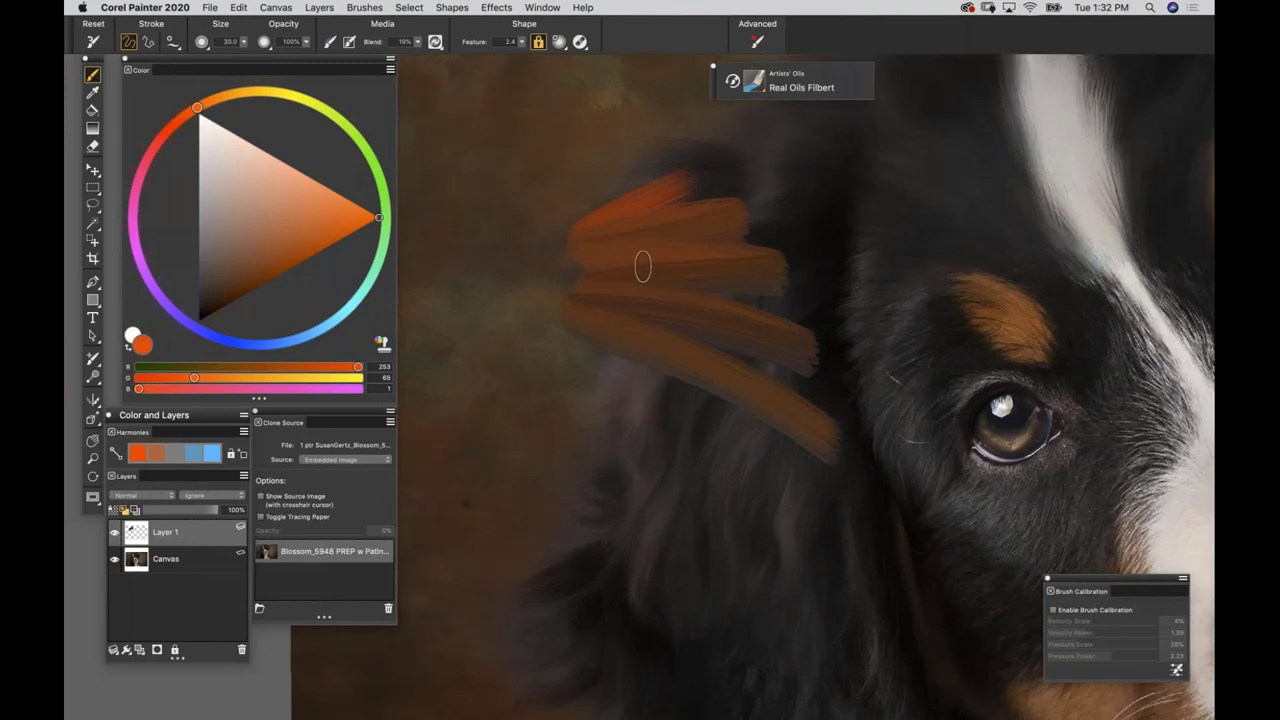
key(super+z)
Try a stack of overlapping diagonal orange strokes down the ear to check how the paint blends, and undo them.
drag(592, 180, 790, 225)
drag(600, 205, 800, 268)
drag(615, 240, 806, 335)
drag(615, 270, 805, 360)
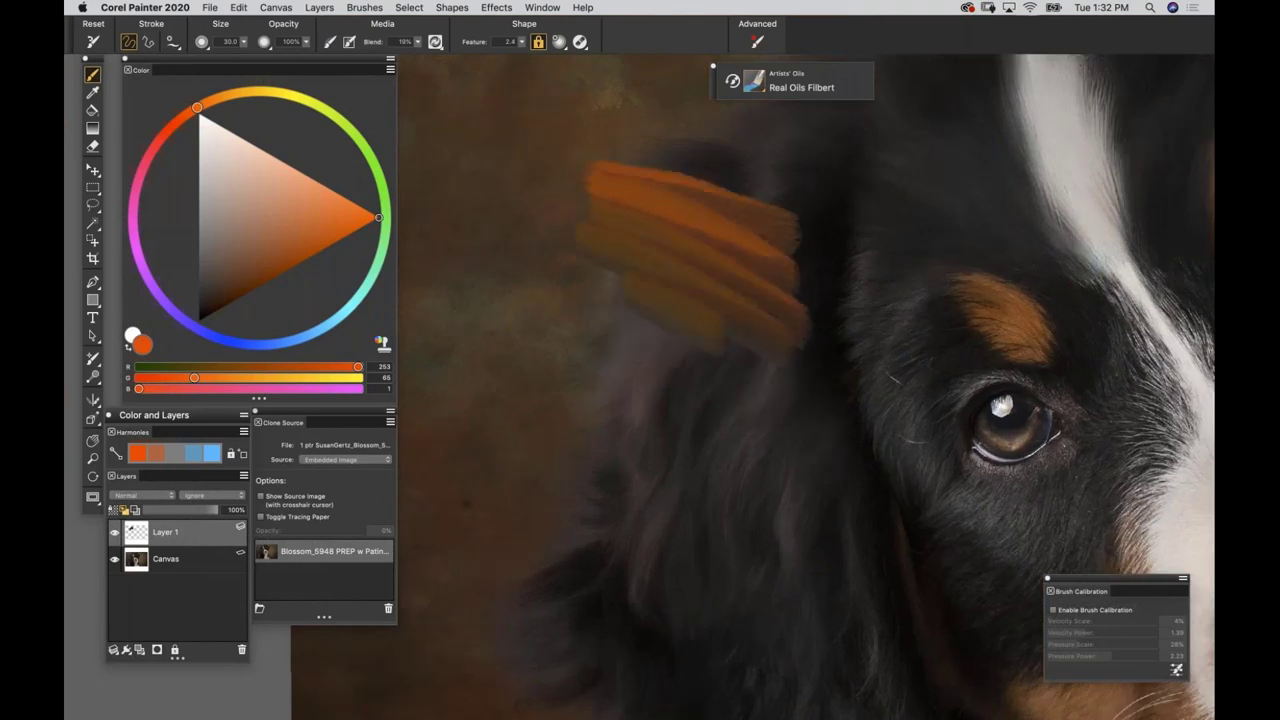
drag(612, 300, 812, 400)
drag(618, 335, 812, 440)
drag(628, 372, 834, 514)
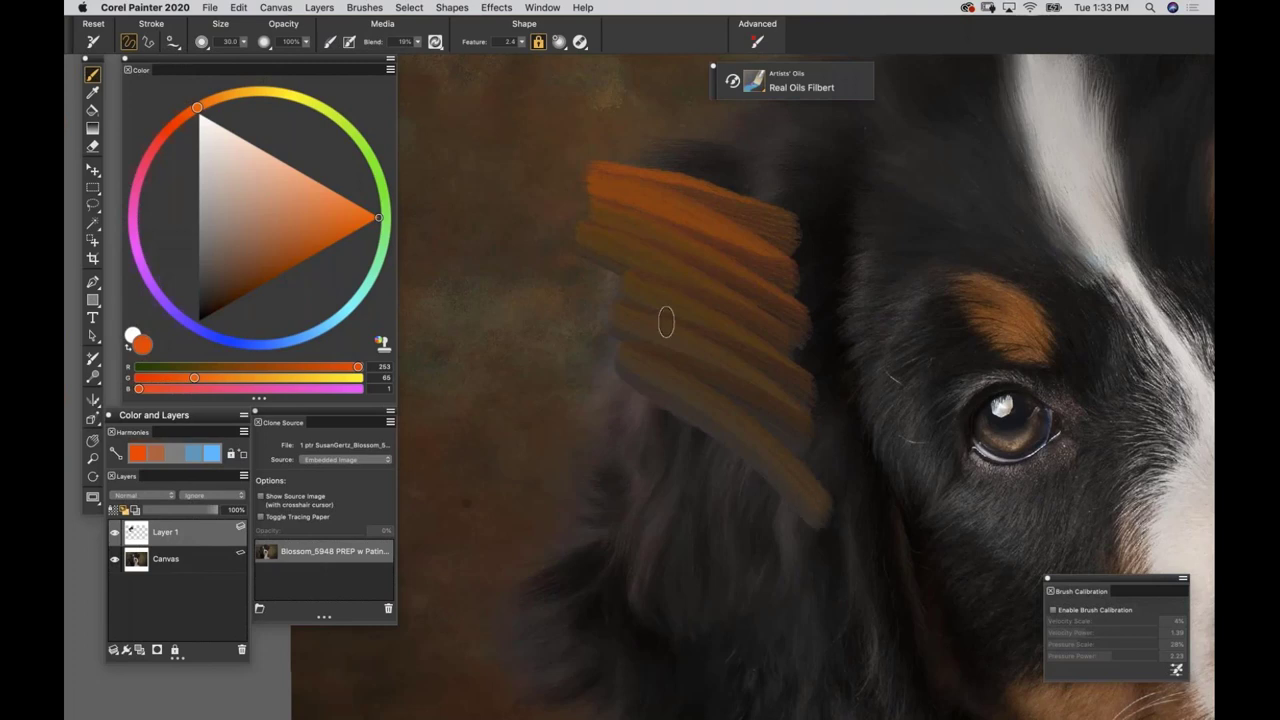
key(super+z)
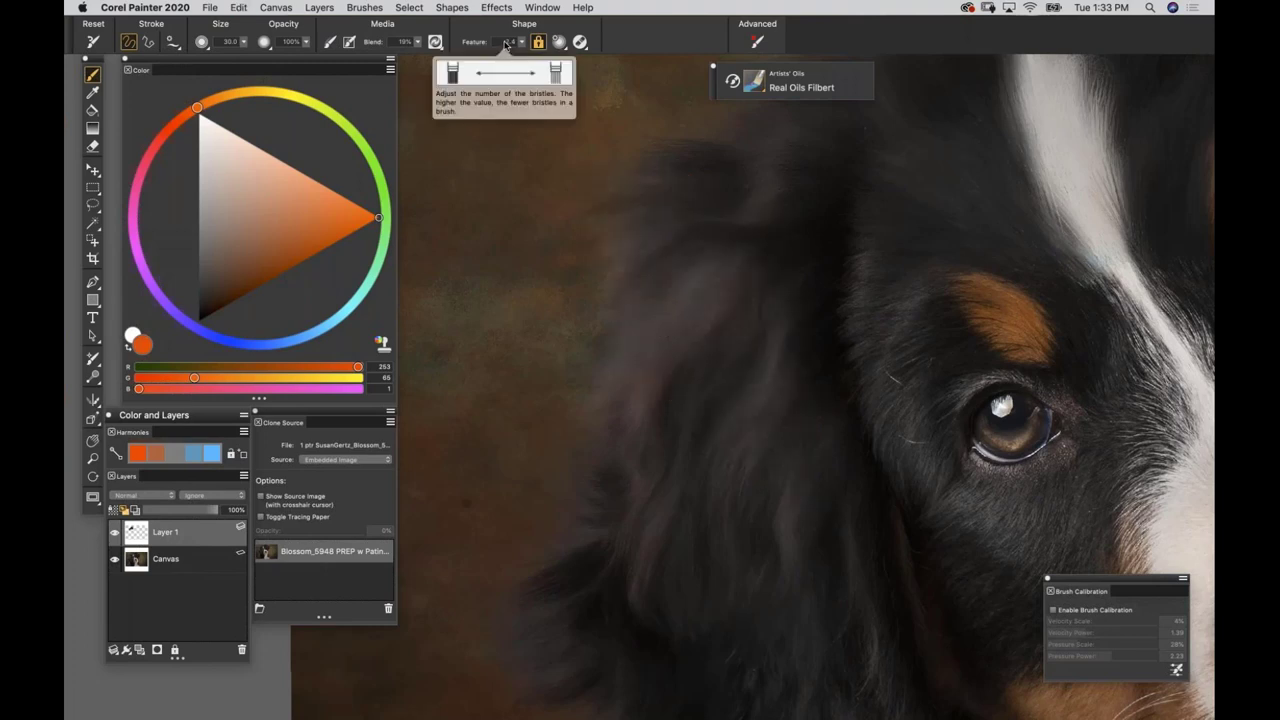
Set the brush's Feature to 4, try two orange strokes across the ear's outer edge and undo them.
click(502, 44)
text(4)
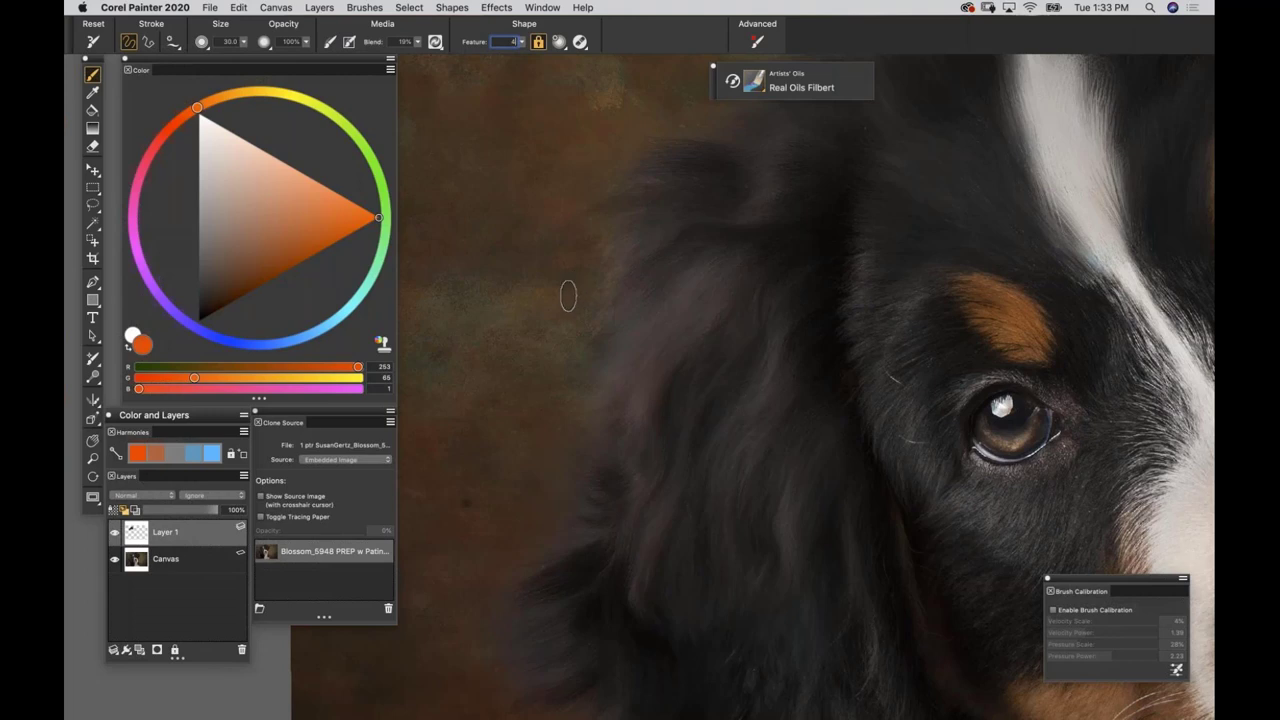
mouse_move(566, 325)
mouse_down()
mouse_move(734, 343)
mouse_move(740, 385)
mouse_up()
drag(590, 406, 718, 427)
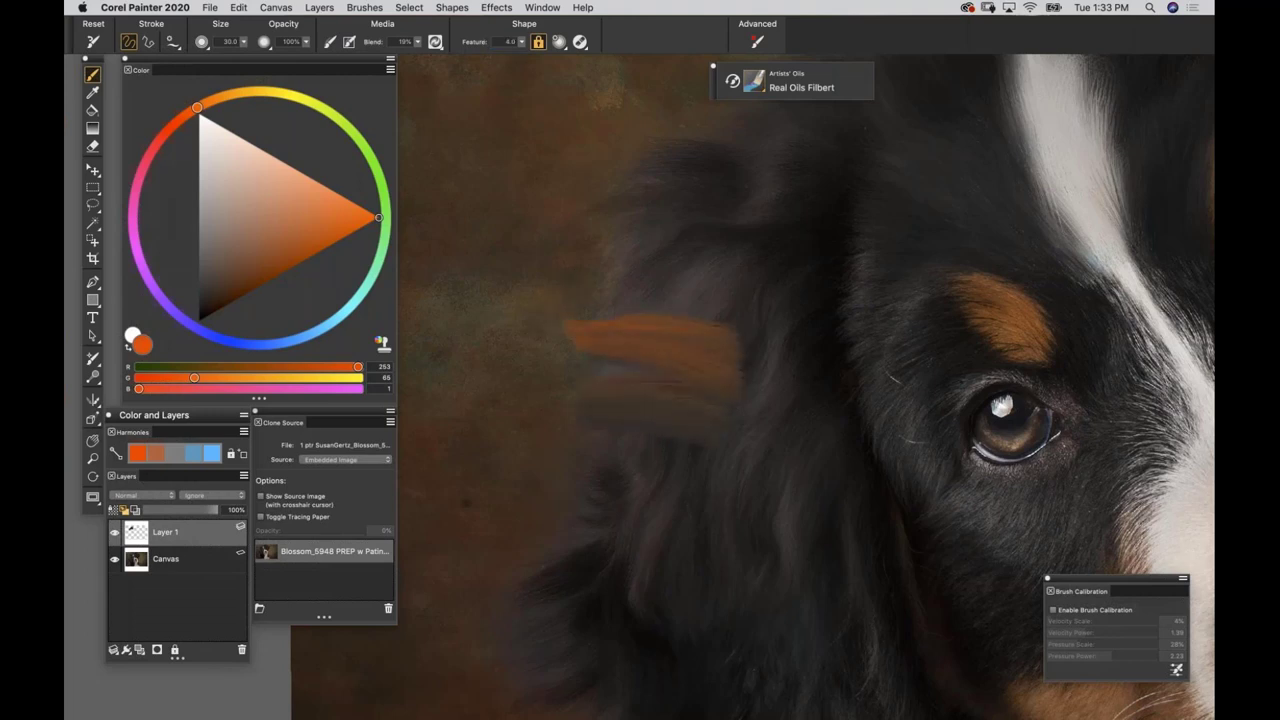
key(super+z)
key(super+z)
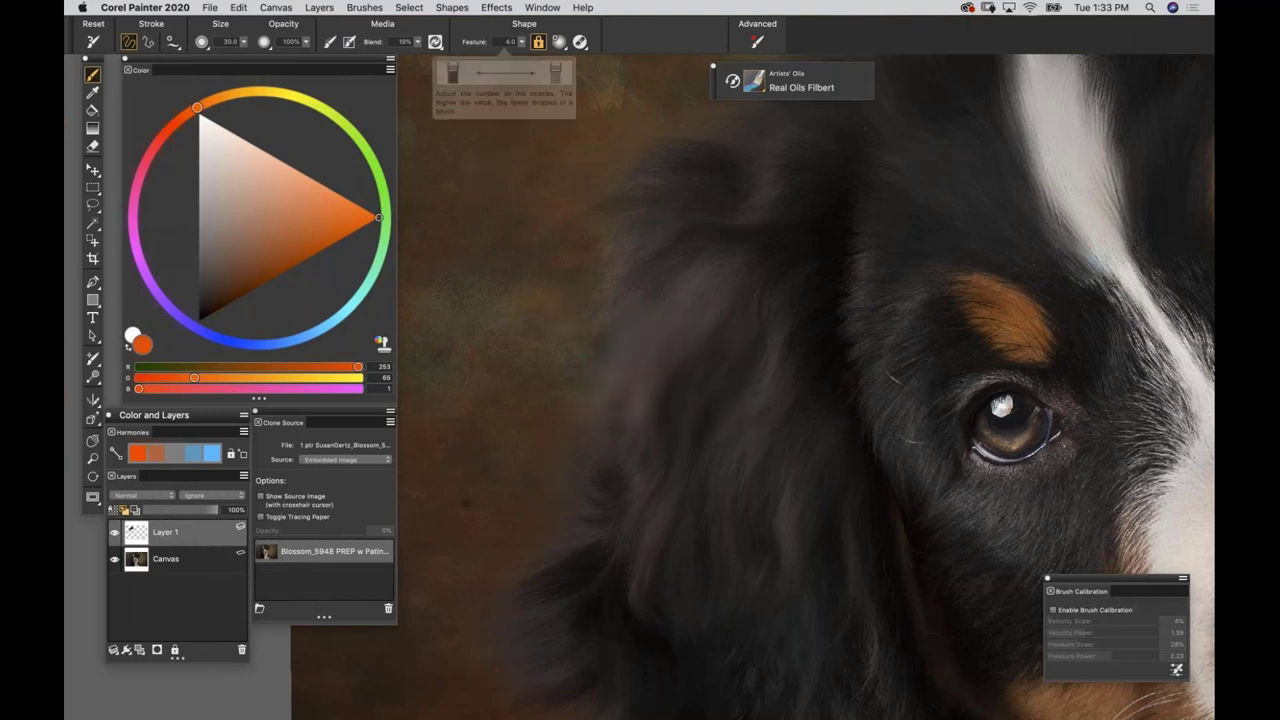
Set the brush's Feature to 5 and test blended orange strokes down the ear's outer edge, undoing them.
mouse_move(716, 392)
mouse_down()
mouse_move(590, 372)
mouse_move(705, 466)
mouse_move(600, 503)
mouse_up()
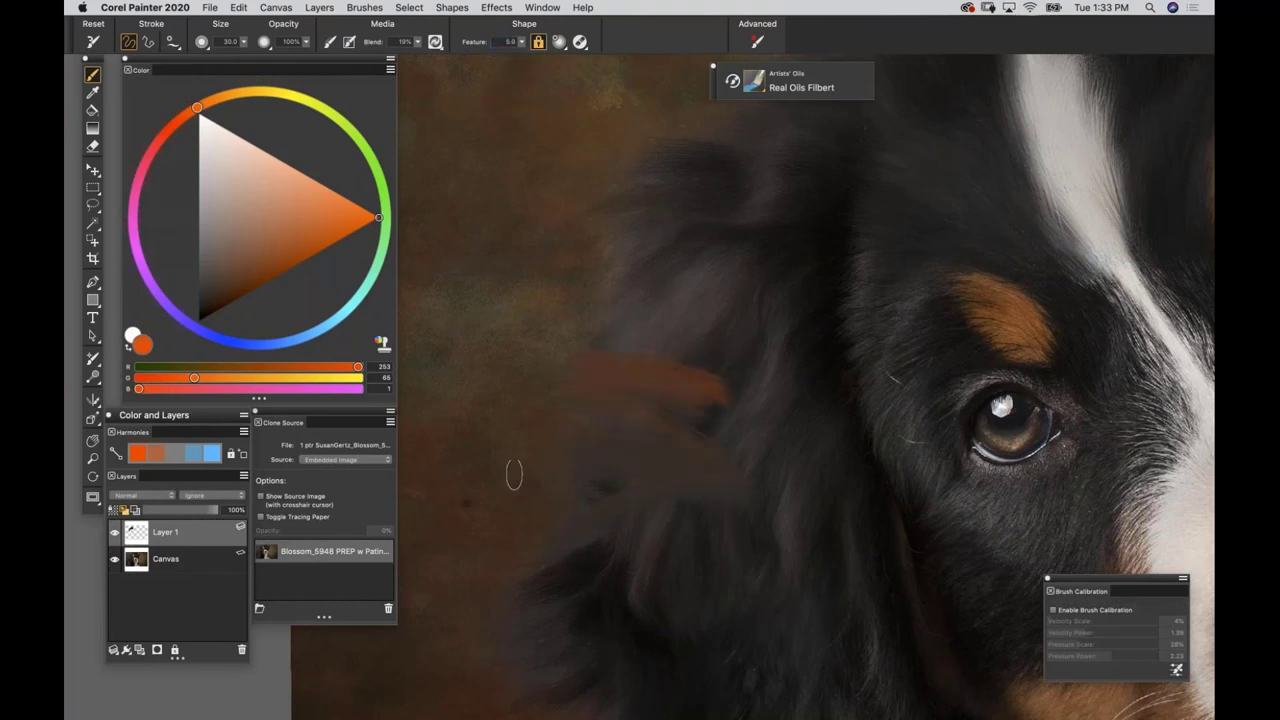
key(super+z)
mouse_move(610, 300)
mouse_down()
mouse_move(712, 328)
mouse_move(690, 392)
mouse_move(606, 502)
mouse_up()
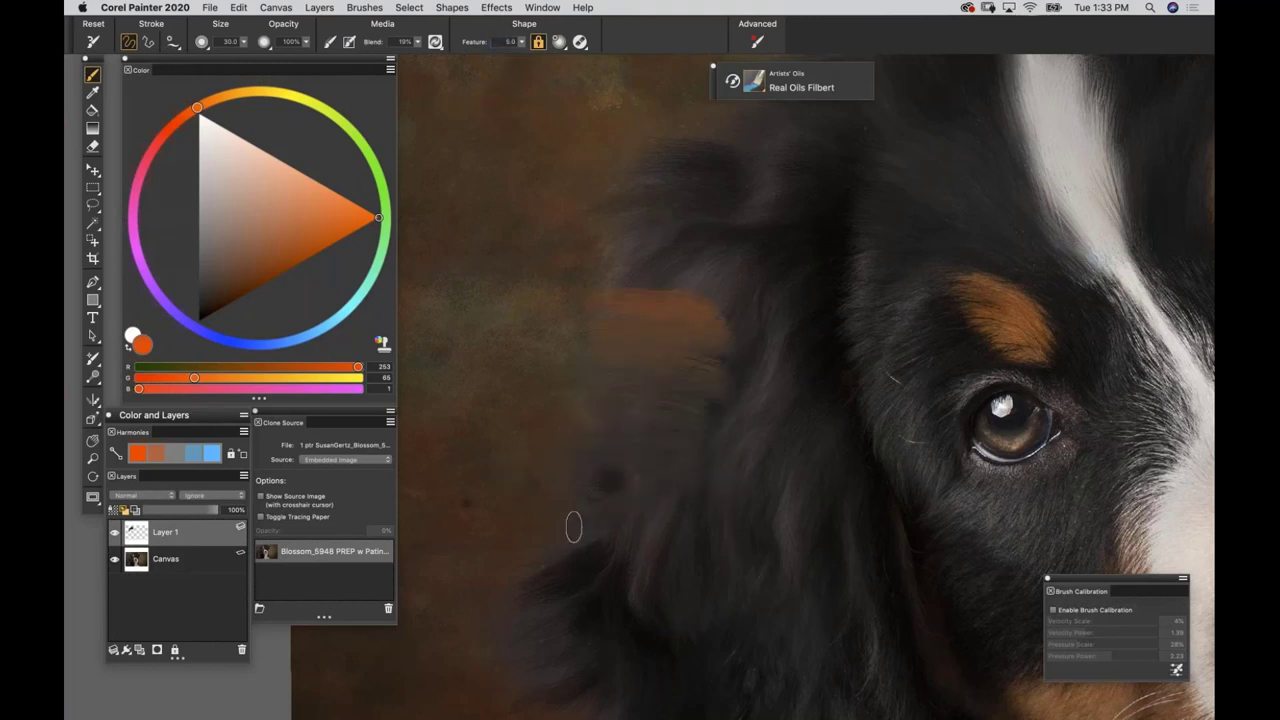
key(super+z)
mouse_move(571, 256)
mouse_down()
mouse_move(700, 432)
mouse_move(554, 576)
mouse_up()
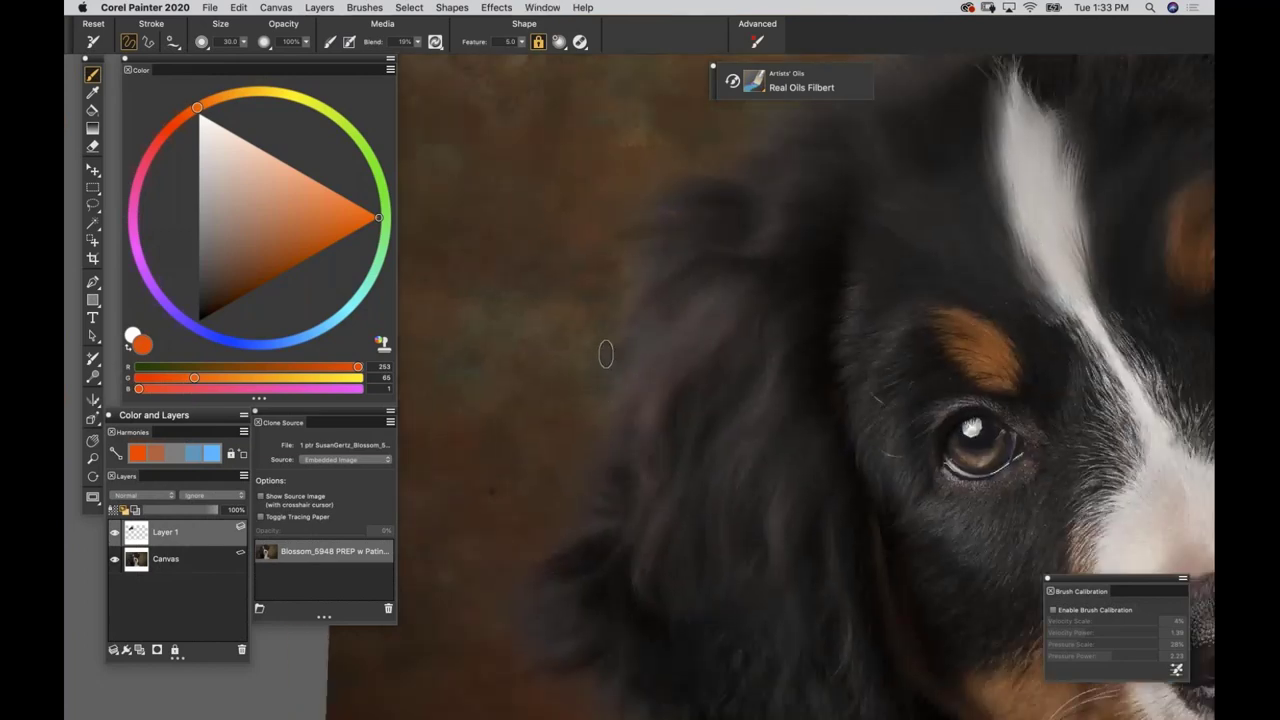
Try an orange Real Oils Filbert test stroke across the edge of the dog's ear, and undo it.
mouse_move(592, 308)
mouse_down()
mouse_move(713, 317)
mouse_move(728, 366)
mouse_move(695, 420)
mouse_up()
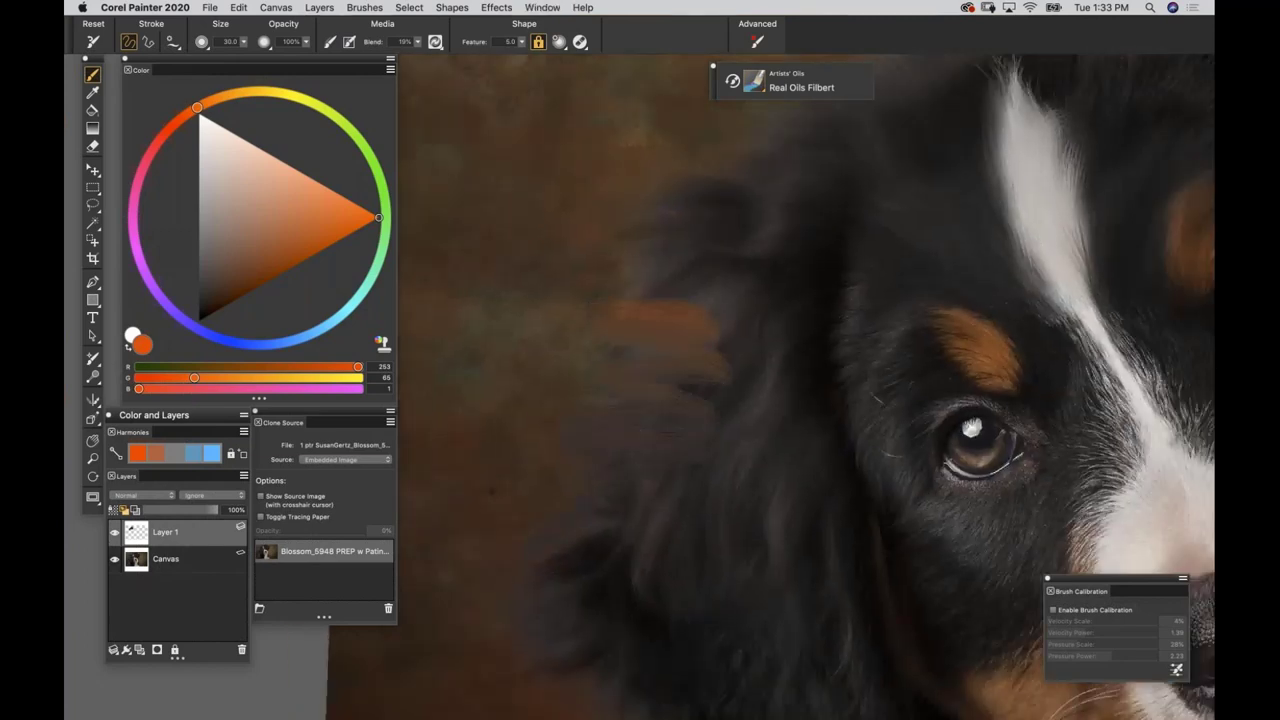
key(super+z)
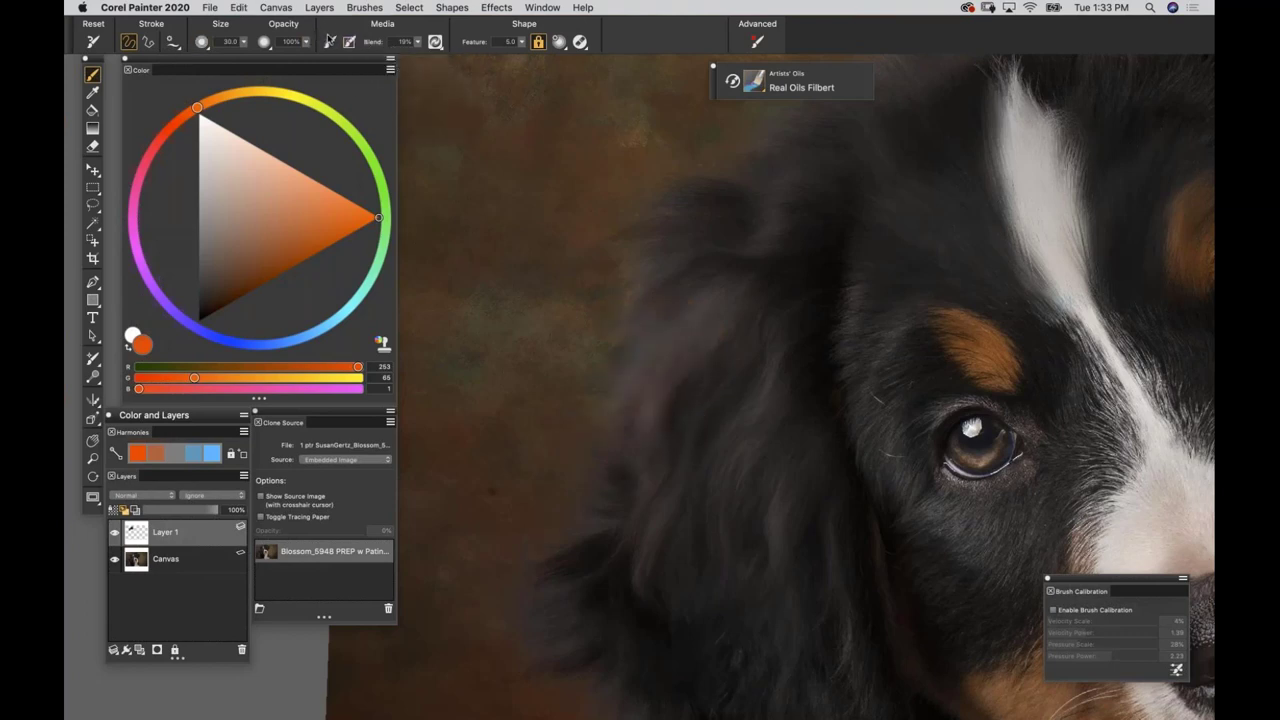
Move the Color panel out of the way and look over the available brush control panels.
drag(319, 61, 314, 208)
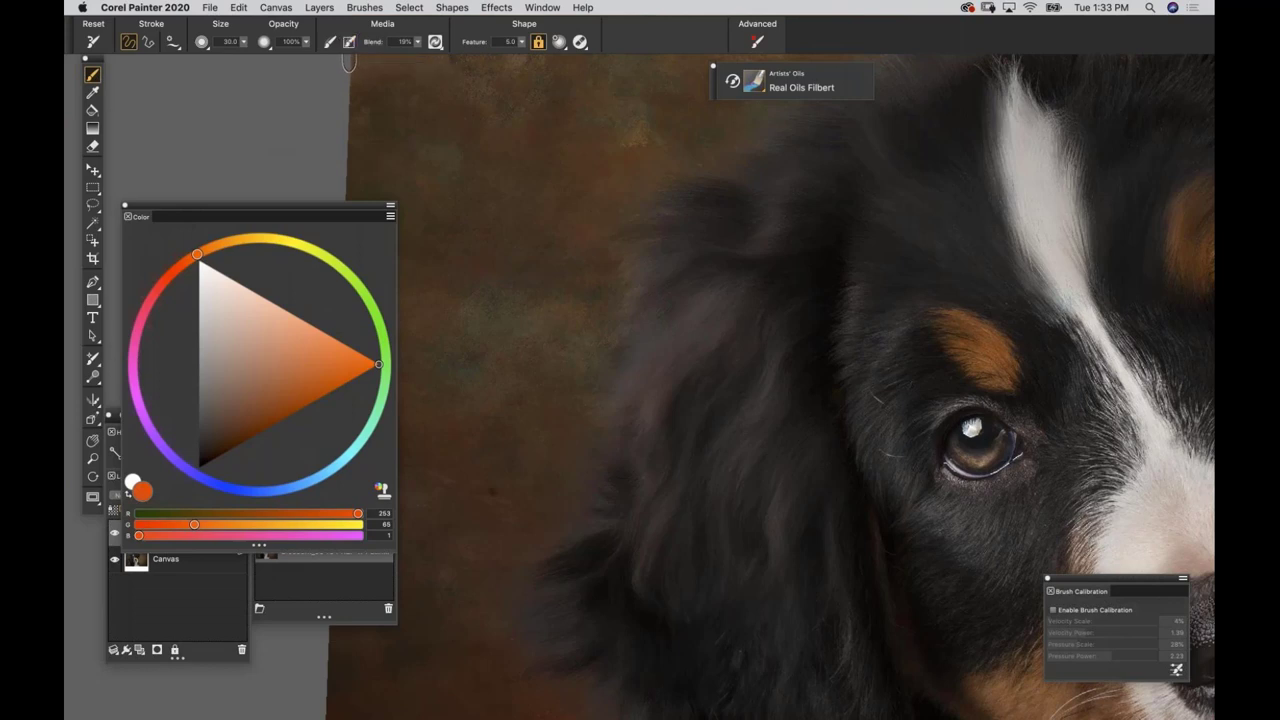
click(534, 8)
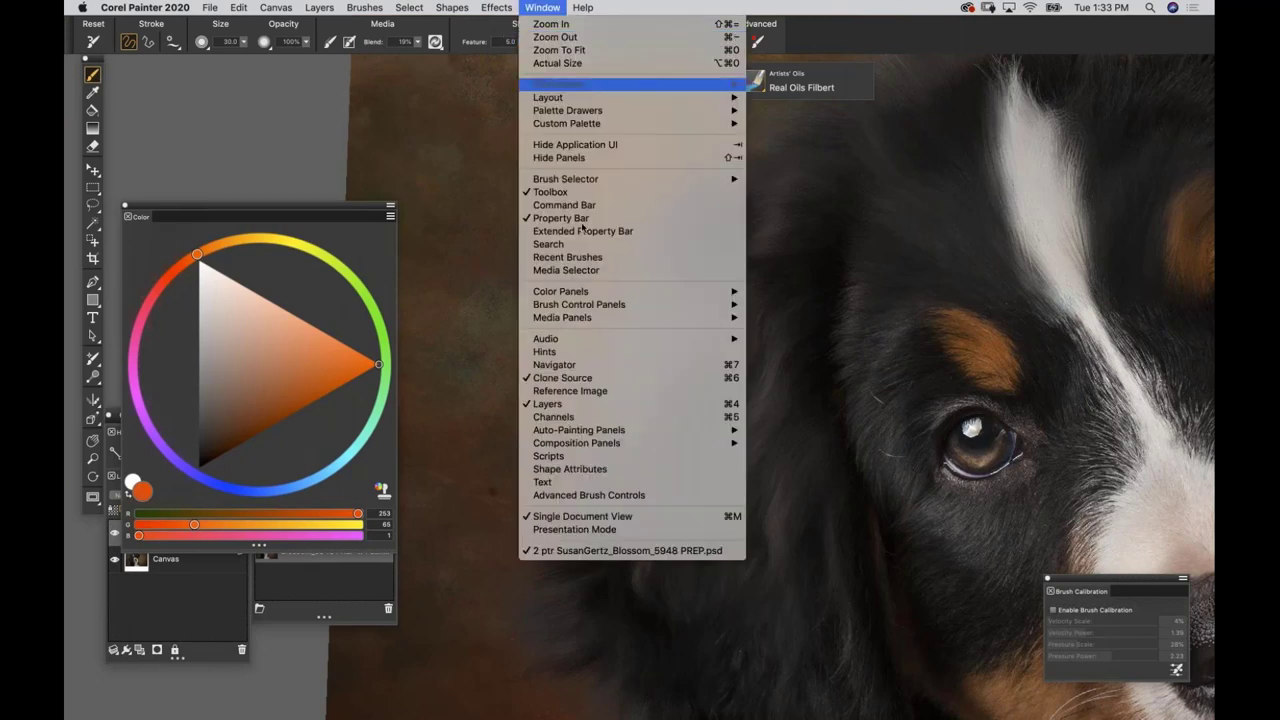
mouse_move(610, 303)
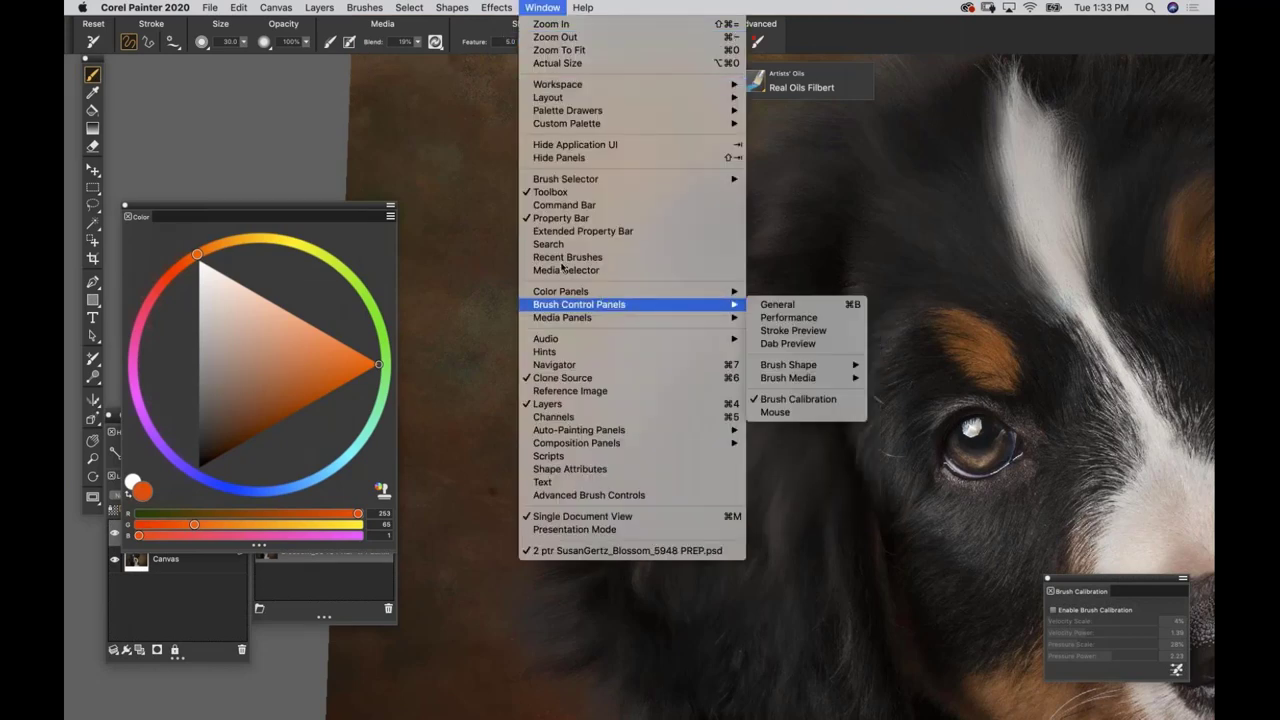
click(447, 73)
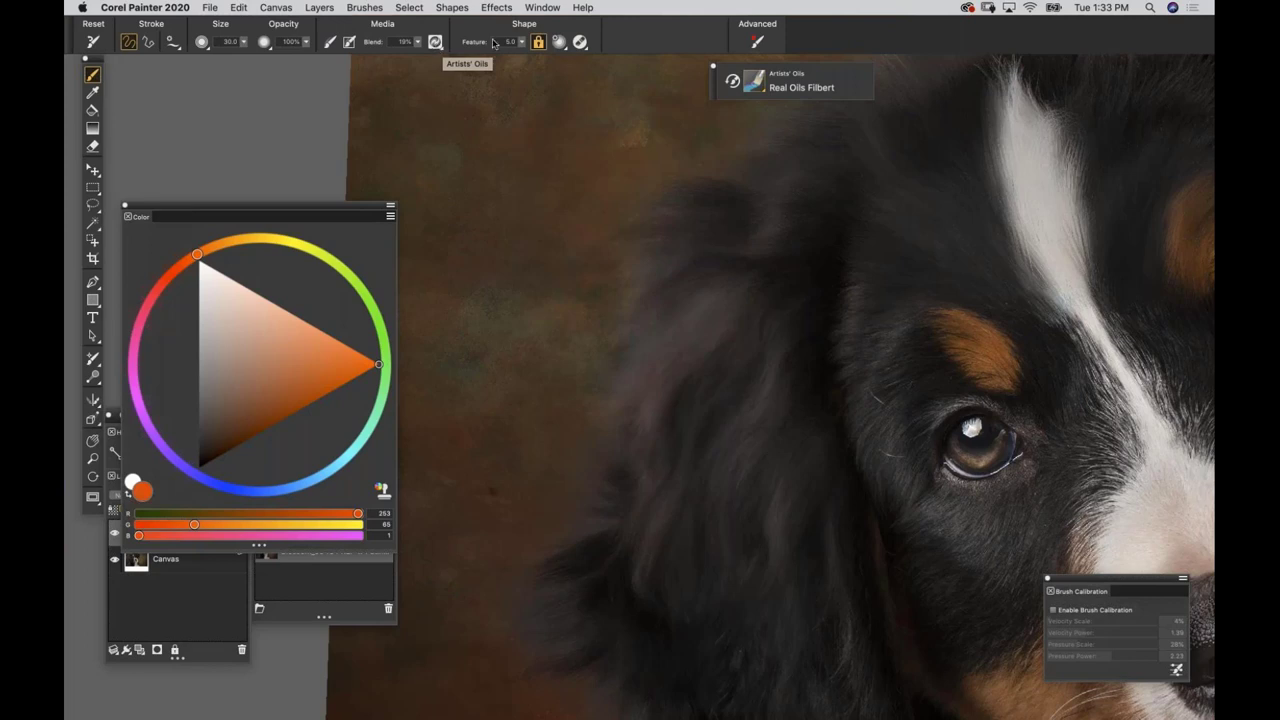
Review the Dab Profile choices and Bristles settings of the current brush.
click(557, 44)
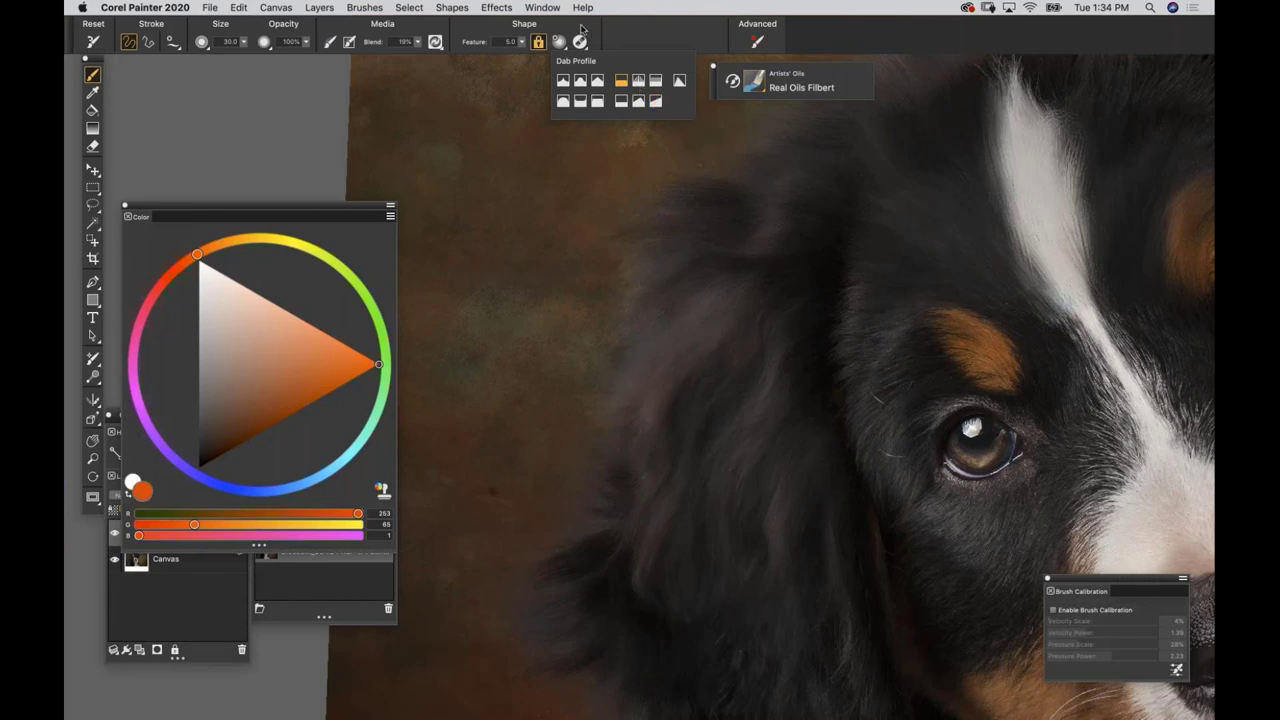
click(557, 46)
click(557, 46)
click(580, 42)
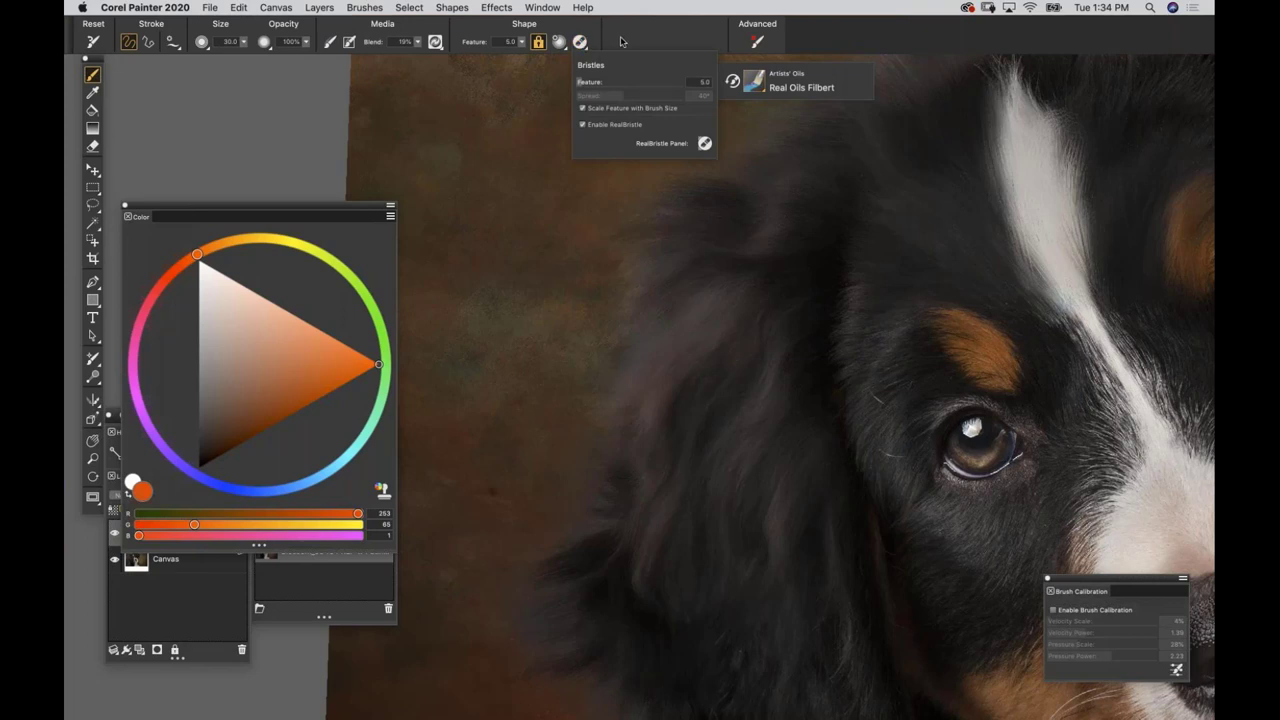
Examine the advanced brush controls for size and spacing, and close them again.
click(757, 45)
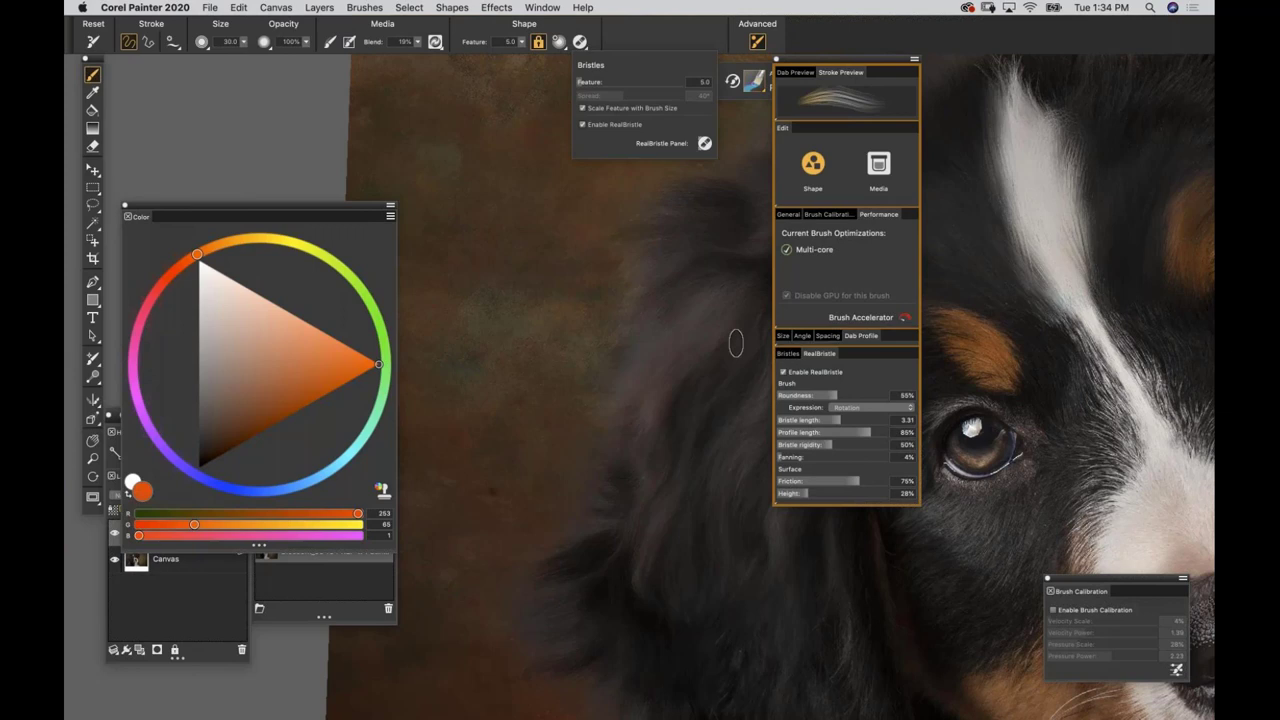
click(802, 336)
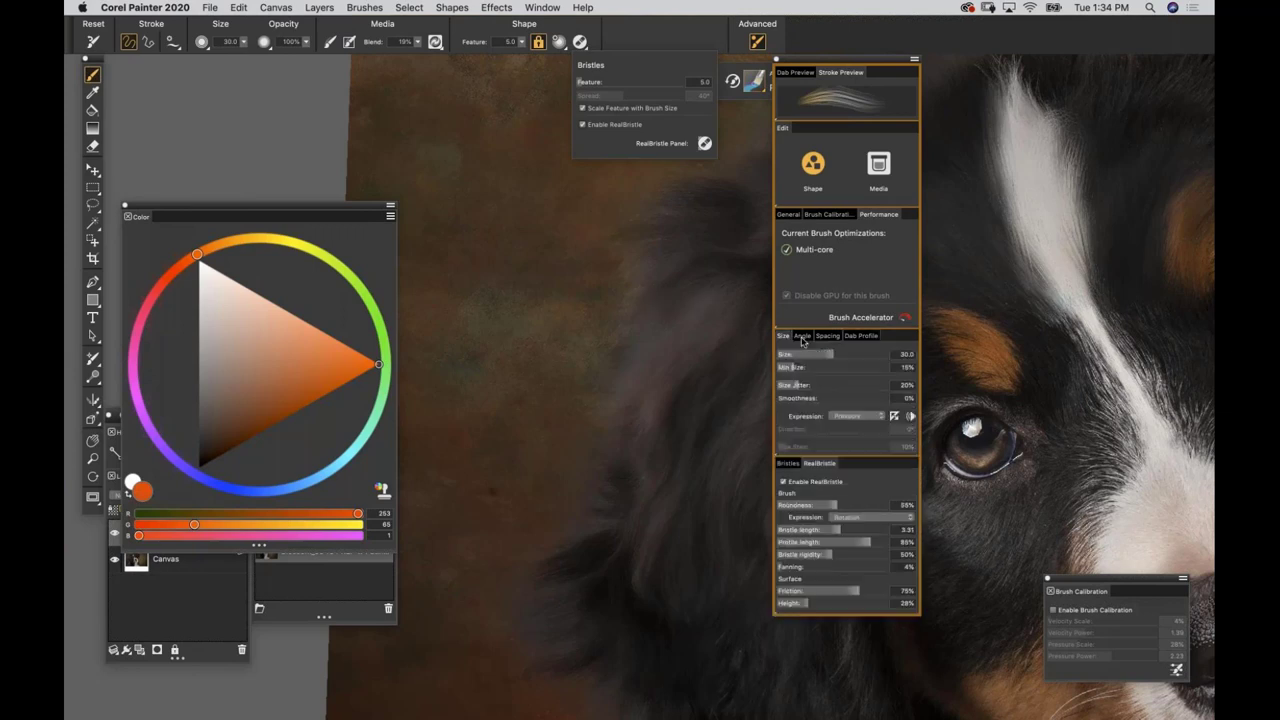
click(828, 336)
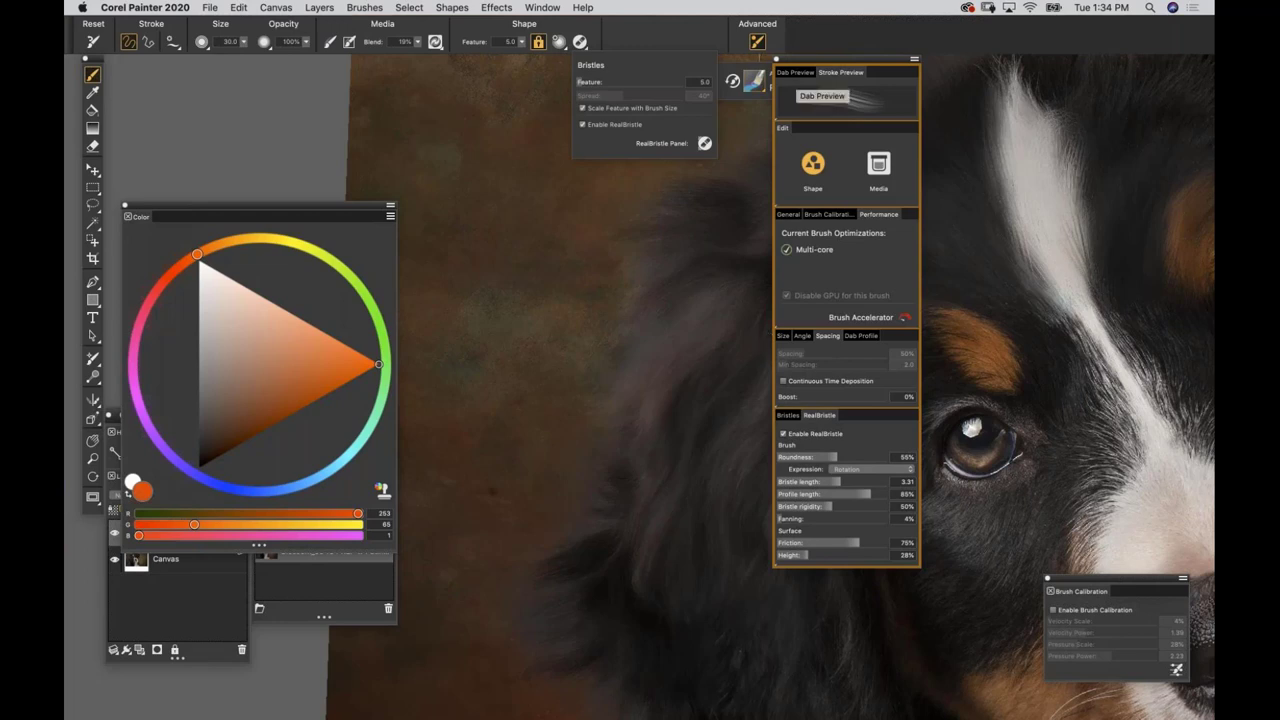
drag(799, 59, 799, 66)
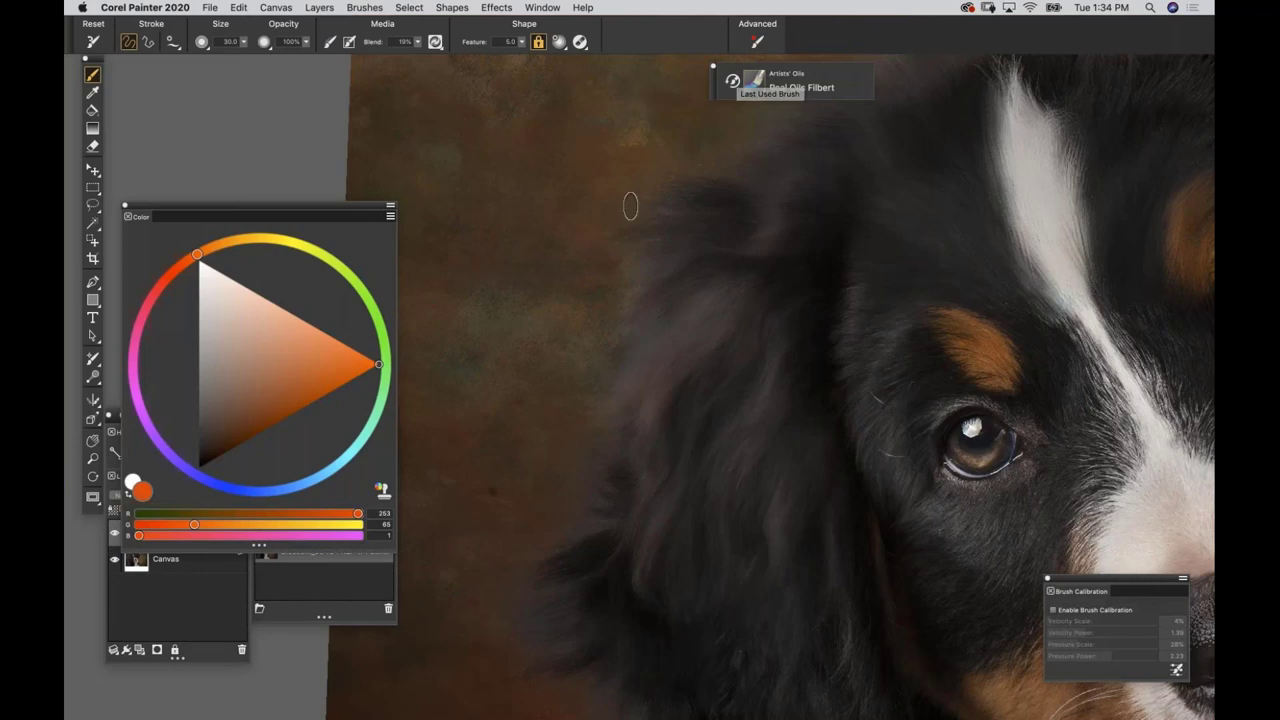
Try orange strokes over the ear fur, undo them, and put the Color panel back in its original place.
mouse_move(715, 300)
mouse_down()
mouse_move(650, 345)
mouse_move(696, 380)
mouse_move(745, 192)
mouse_up()
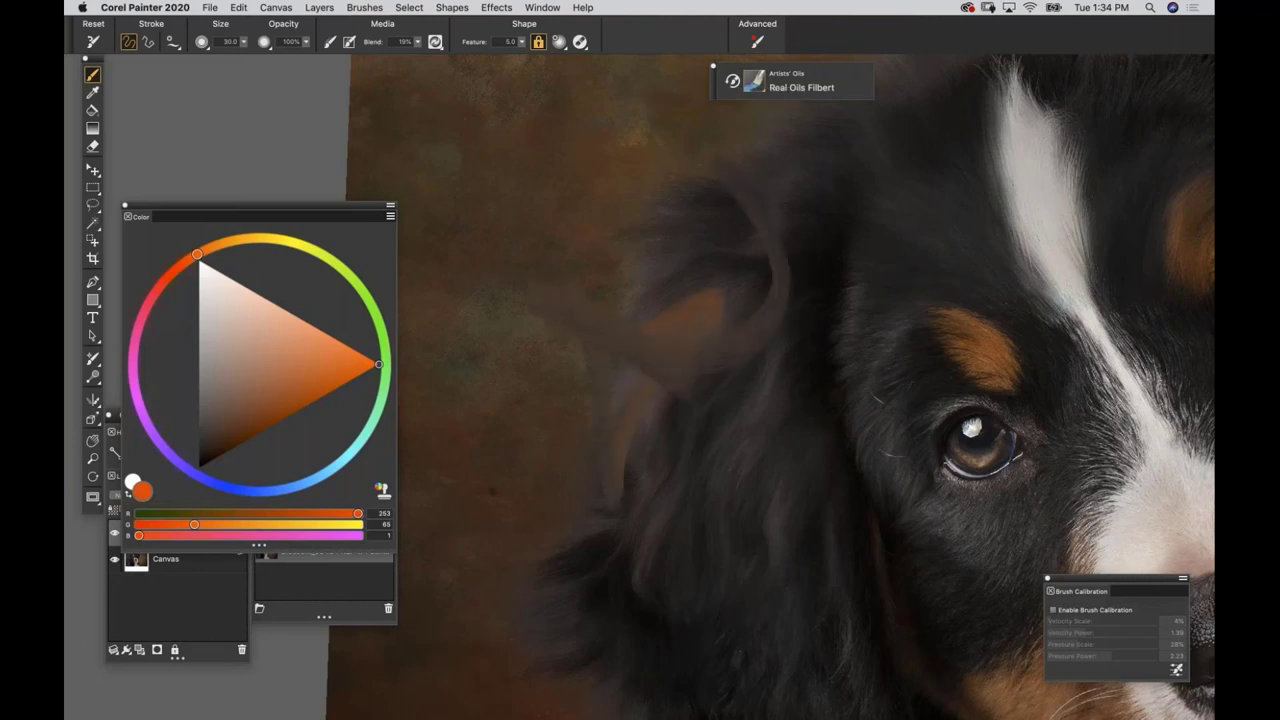
drag(188, 208, 172, 81)
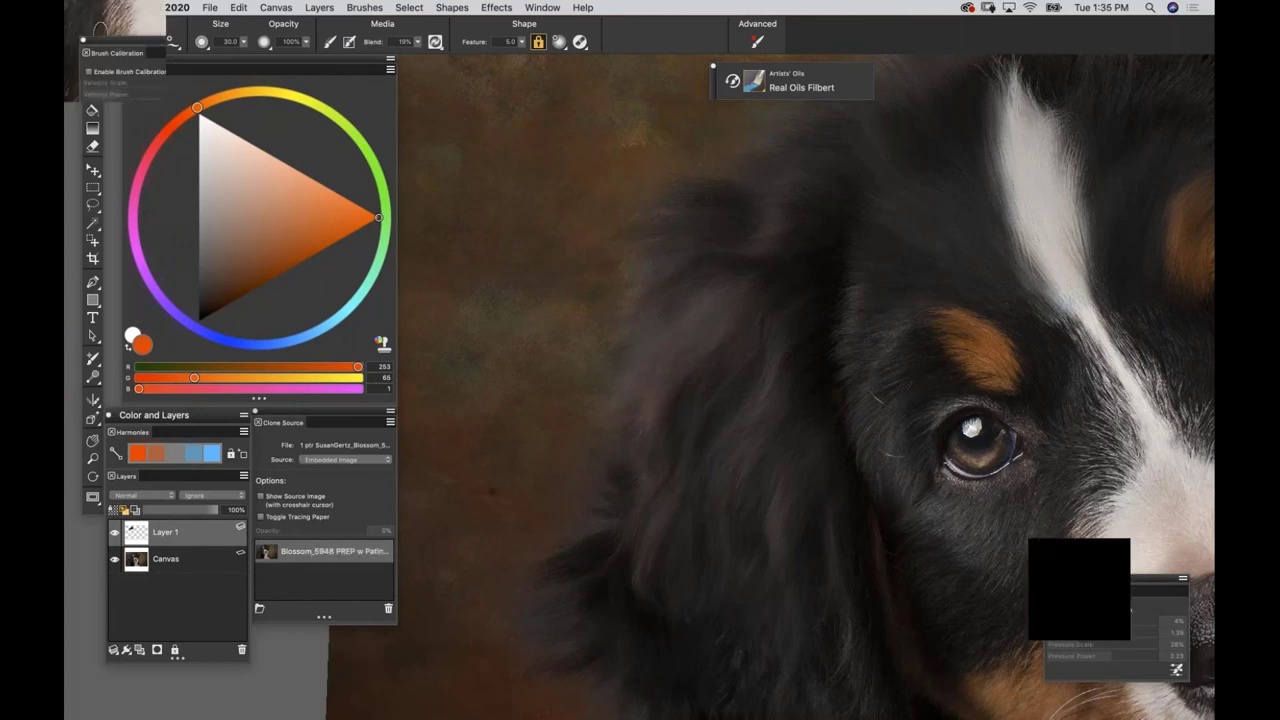
Calibrate the brush's pressure and velocity with repeated scratchpad strokes in Brush Tracking, and apply the result to the current variant.
mouse_move(1110, 591)
mouse_down()
mouse_move(694, 504)
mouse_move(548, 515)
mouse_move(445, 482)
mouse_up()
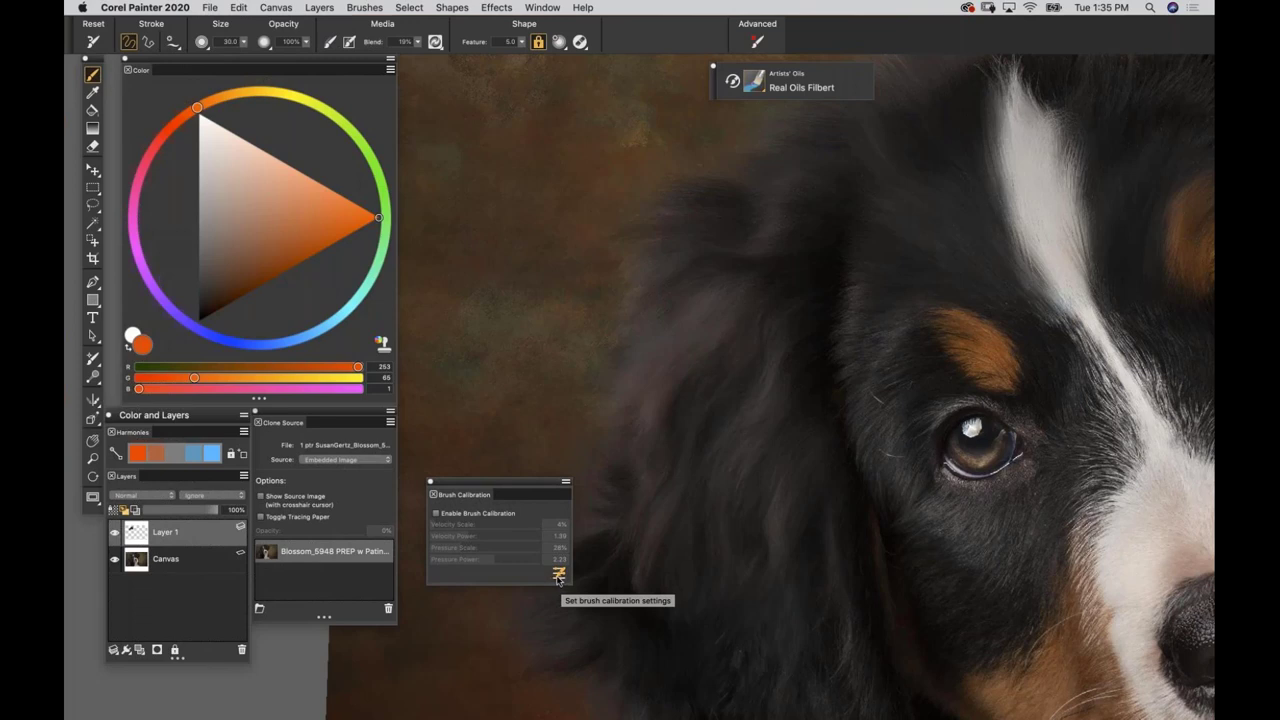
click(557, 578)
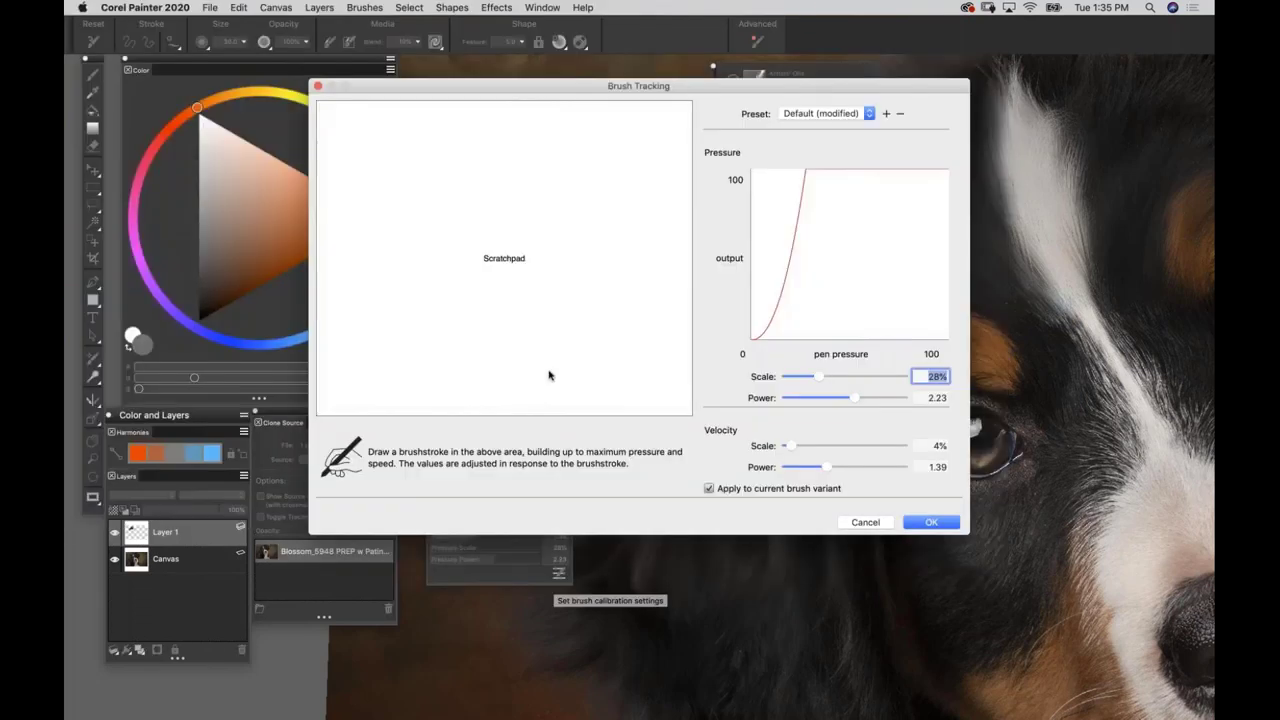
drag(428, 300, 571, 192)
drag(476, 343, 600, 257)
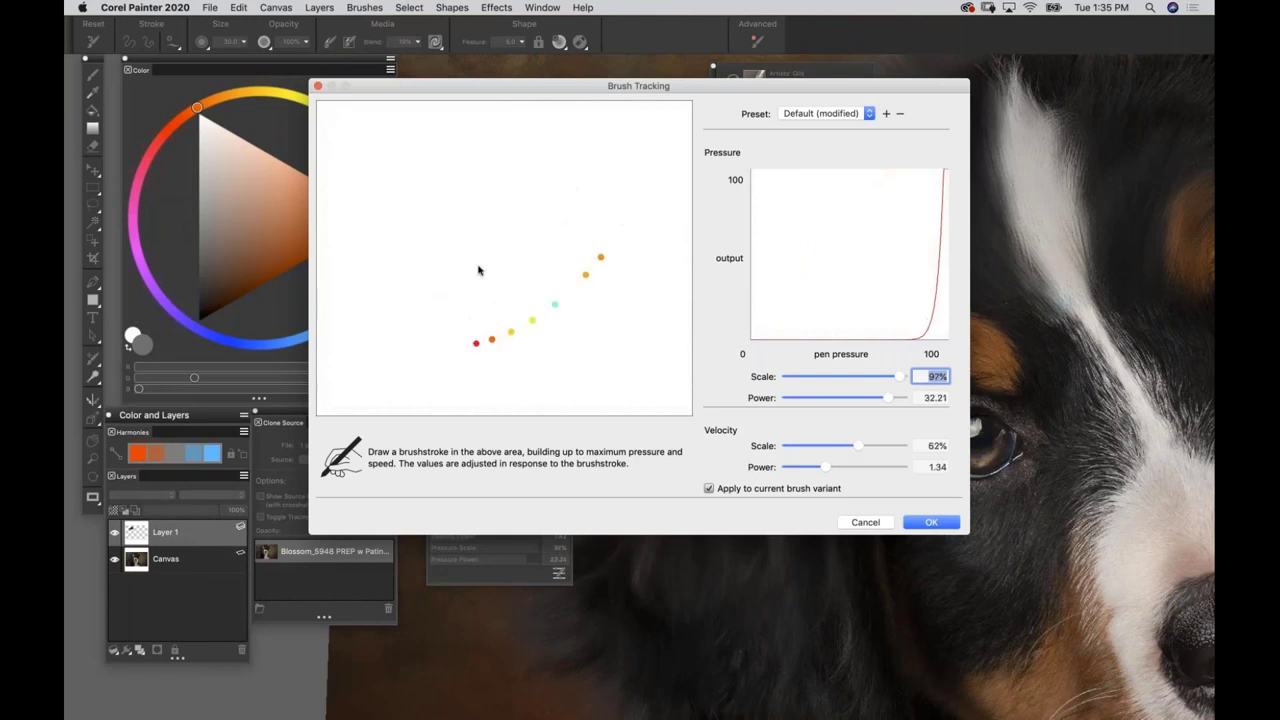
drag(487, 294, 505, 240)
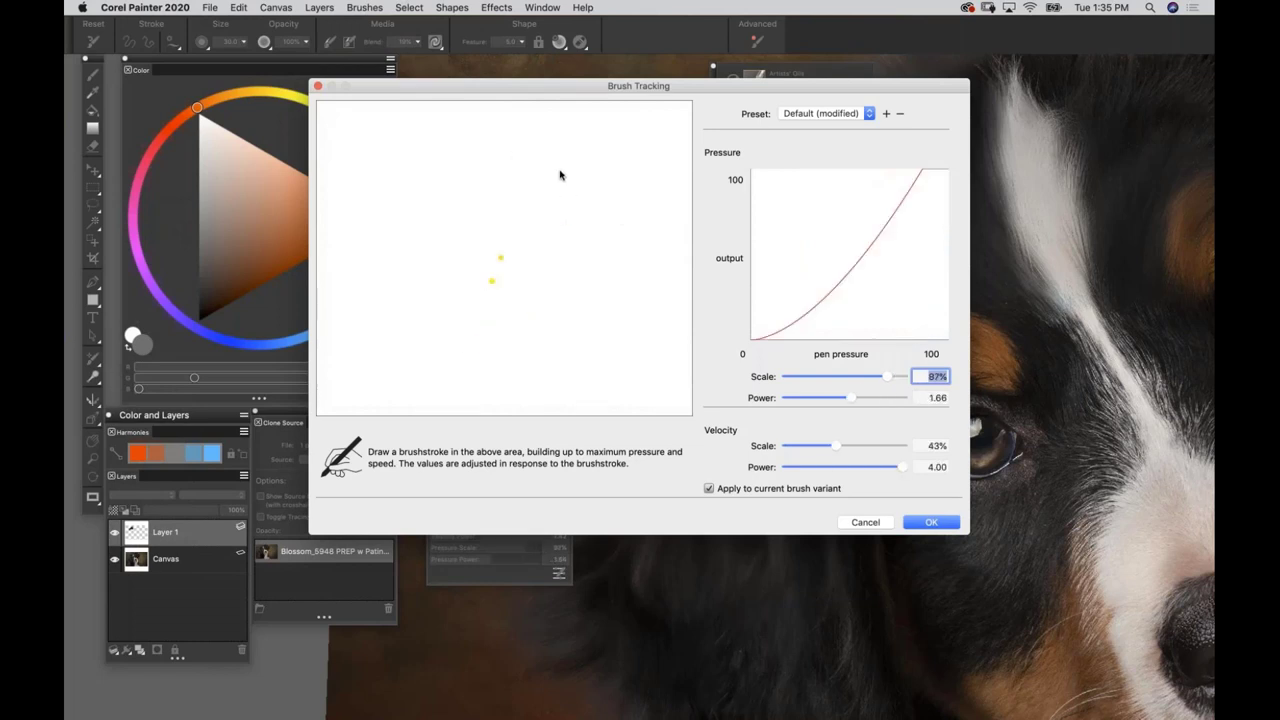
mouse_move(414, 323)
mouse_down()
mouse_move(560, 177)
mouse_move(486, 160)
mouse_up()
drag(470, 332, 596, 188)
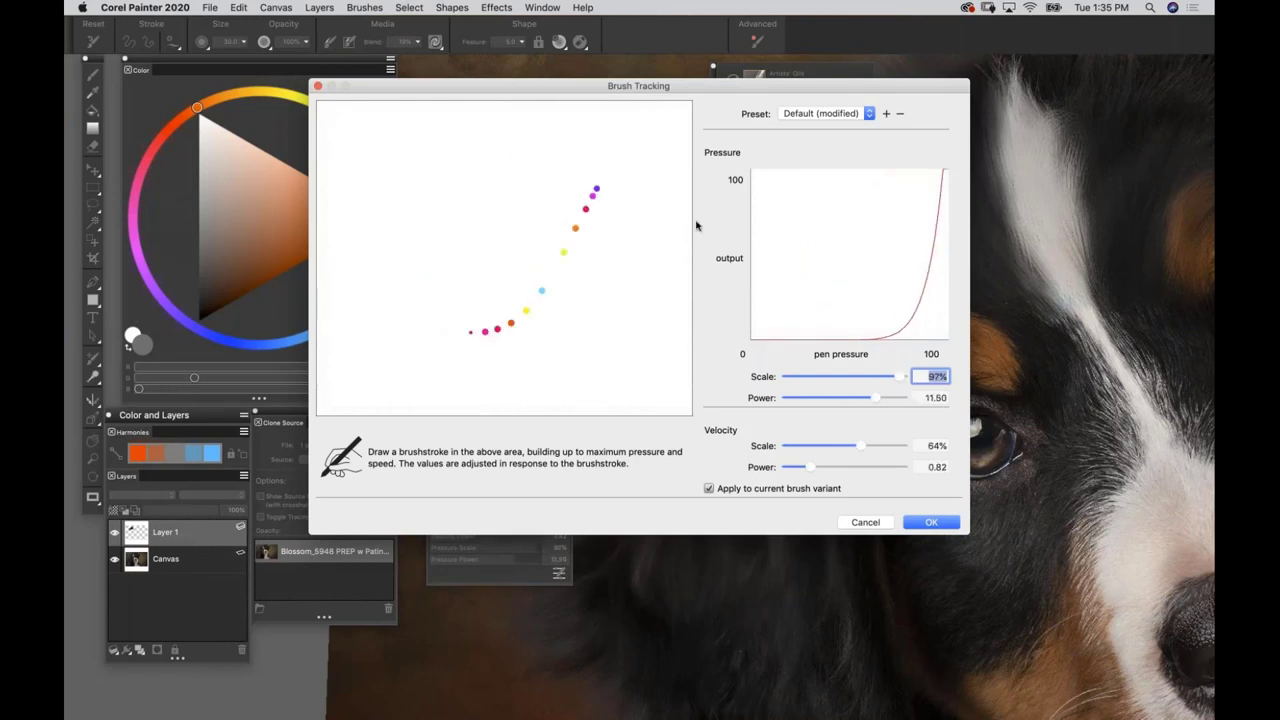
drag(528, 349, 639, 209)
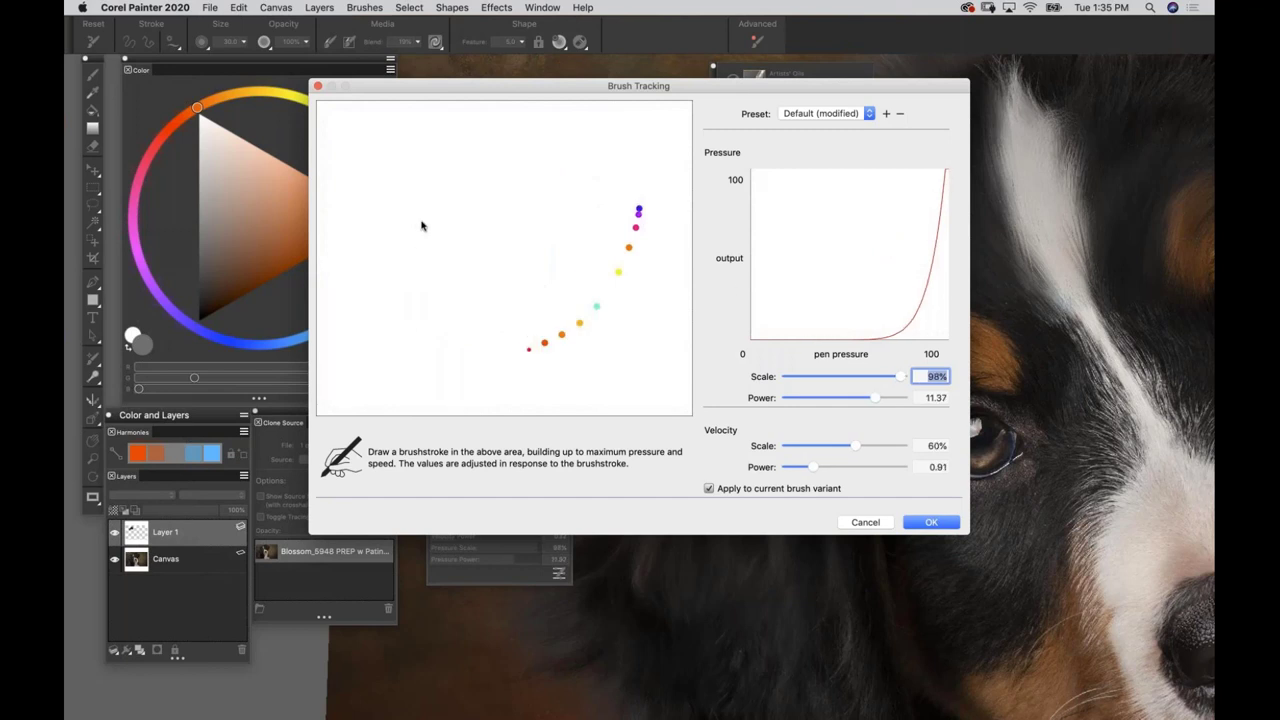
drag(508, 150, 423, 334)
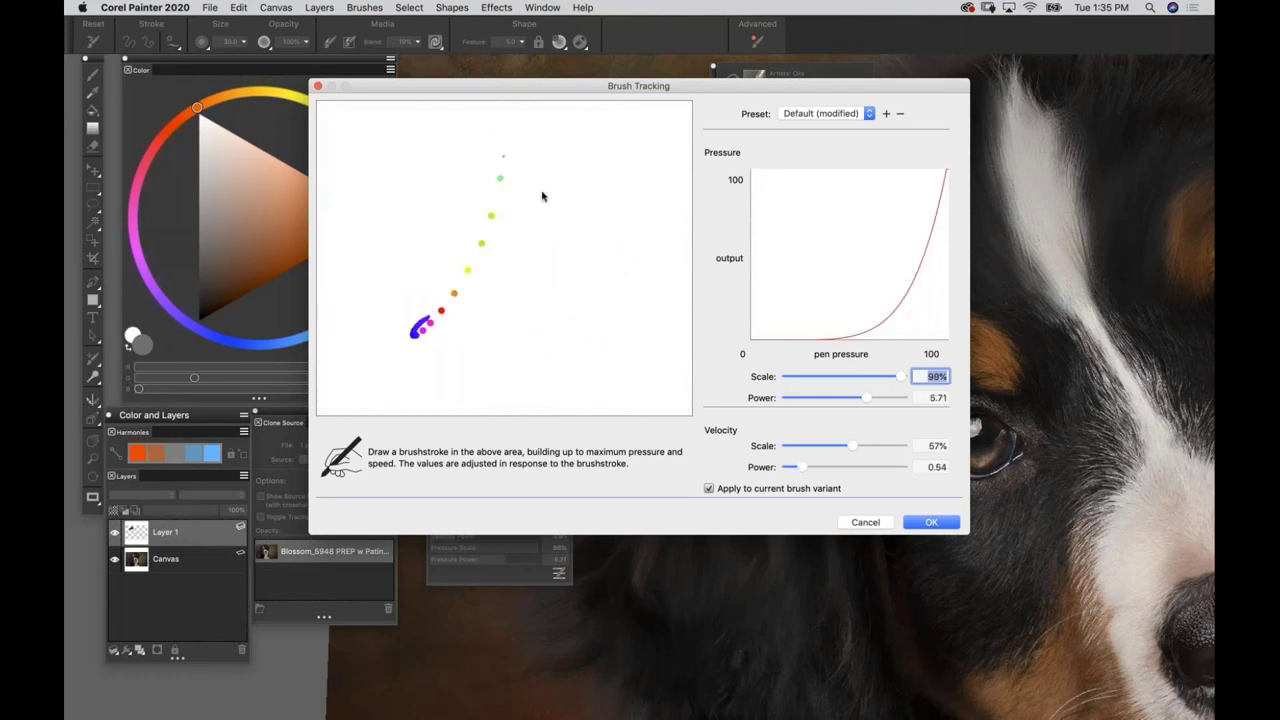
drag(534, 280, 457, 349)
mouse_move(457, 251)
mouse_down()
mouse_move(449, 331)
mouse_move(548, 313)
mouse_up()
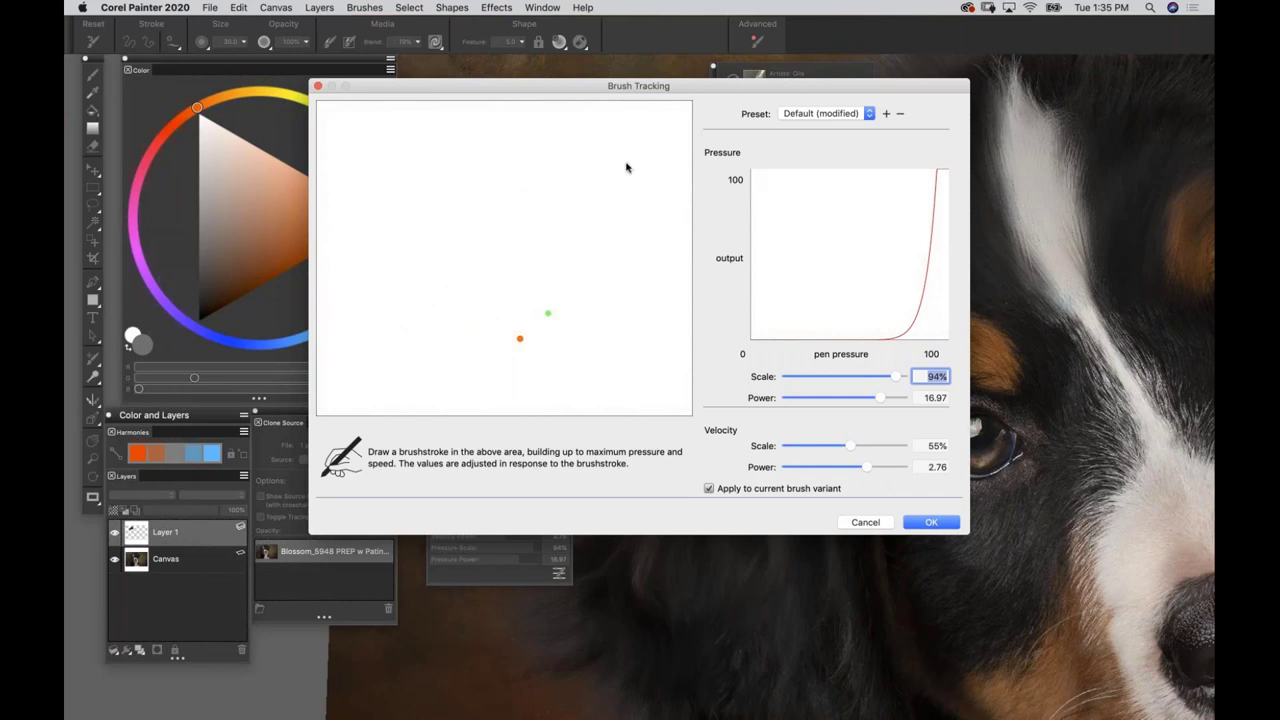
drag(571, 229, 428, 266)
drag(425, 335, 476, 332)
drag(554, 303, 626, 206)
drag(389, 291, 549, 229)
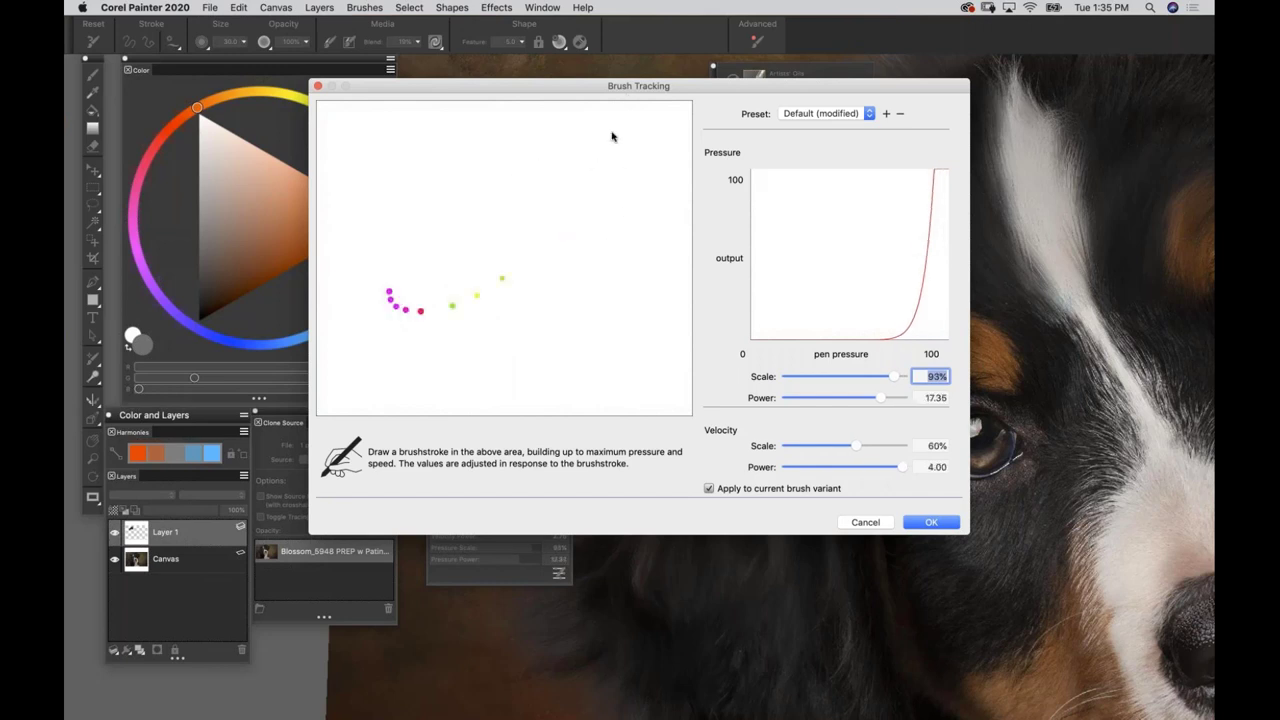
drag(443, 351, 540, 306)
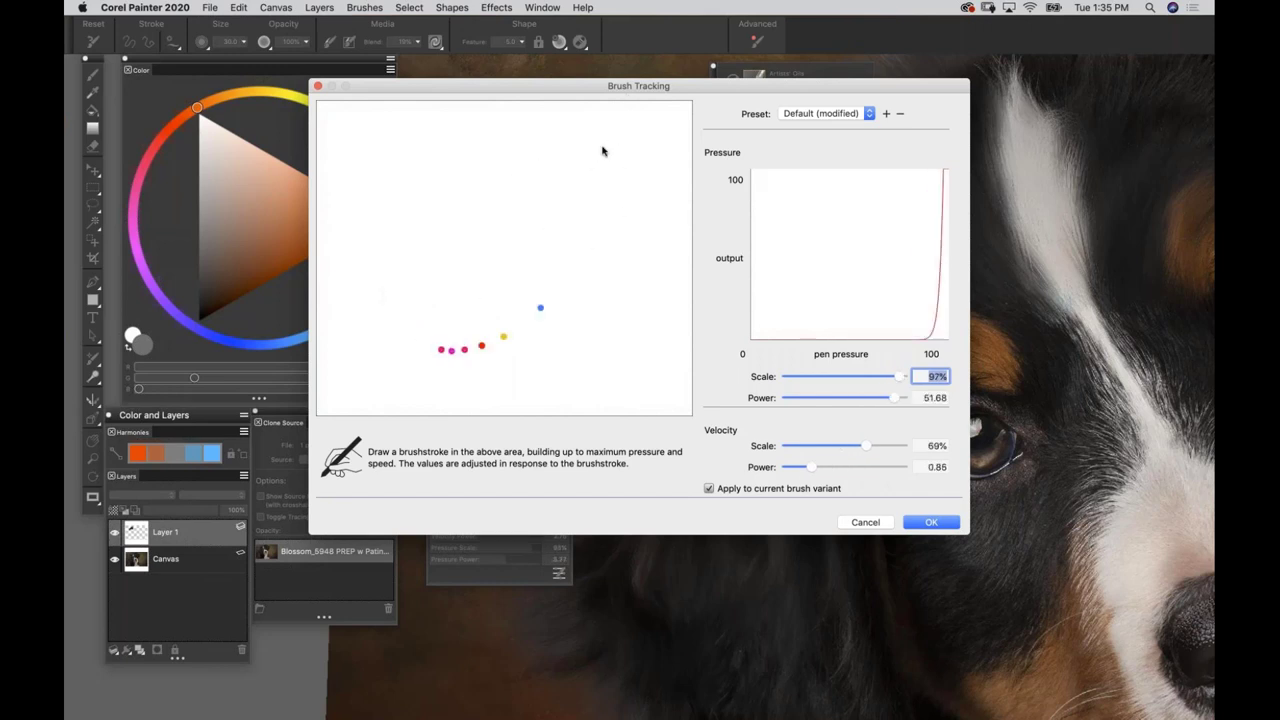
drag(597, 274, 464, 214)
drag(577, 237, 467, 207)
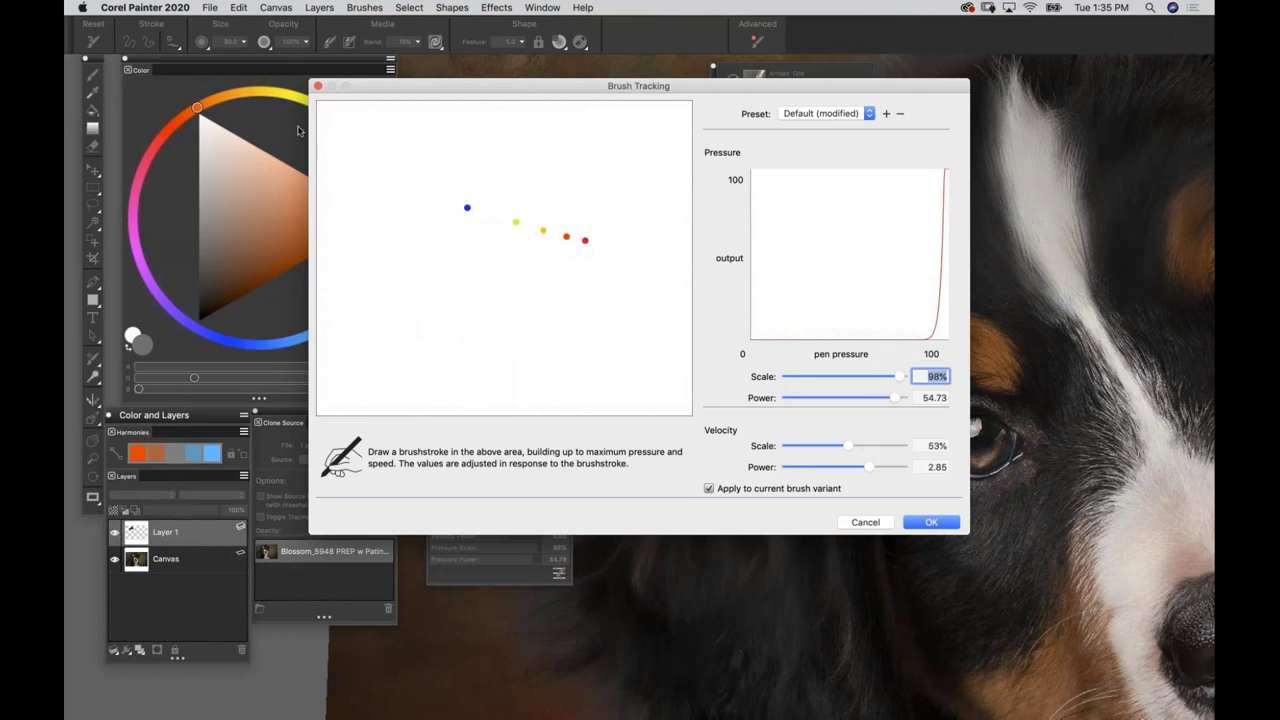
drag(363, 171, 431, 190)
click(917, 529)
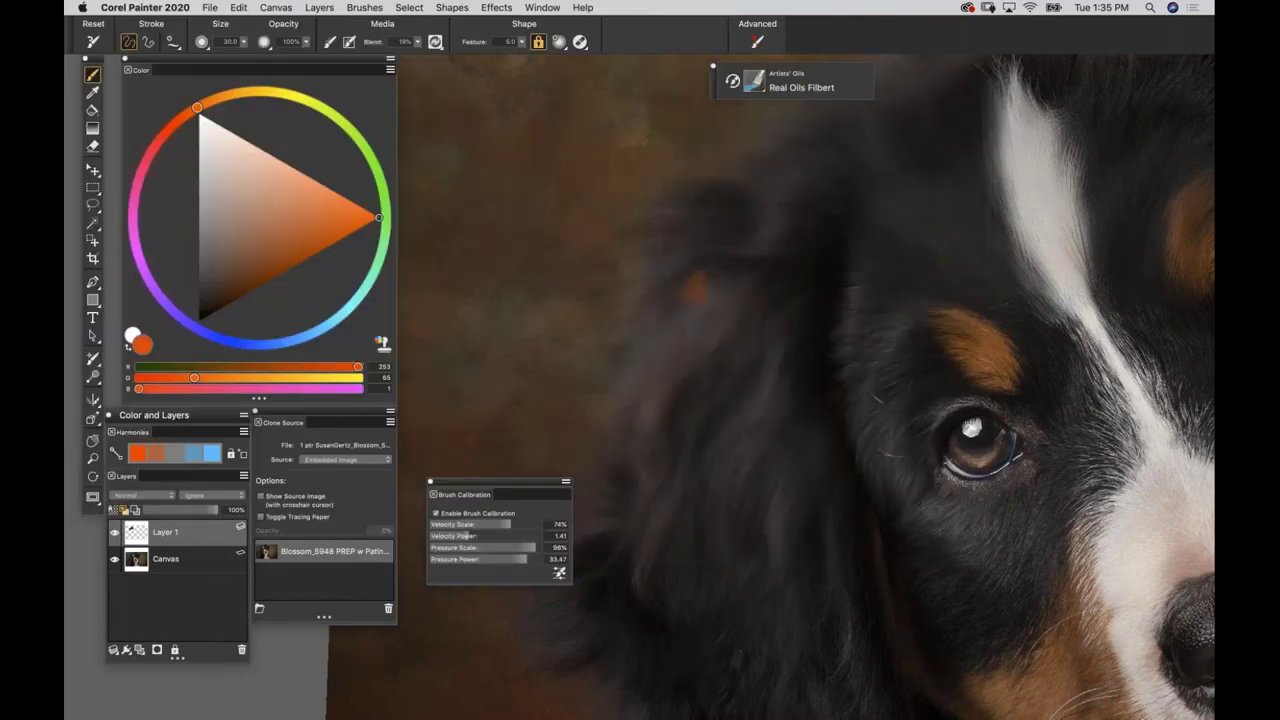
Test the calibrated brush with orange strokes from the ear into the background, and undo them.
drag(715, 280, 575, 362)
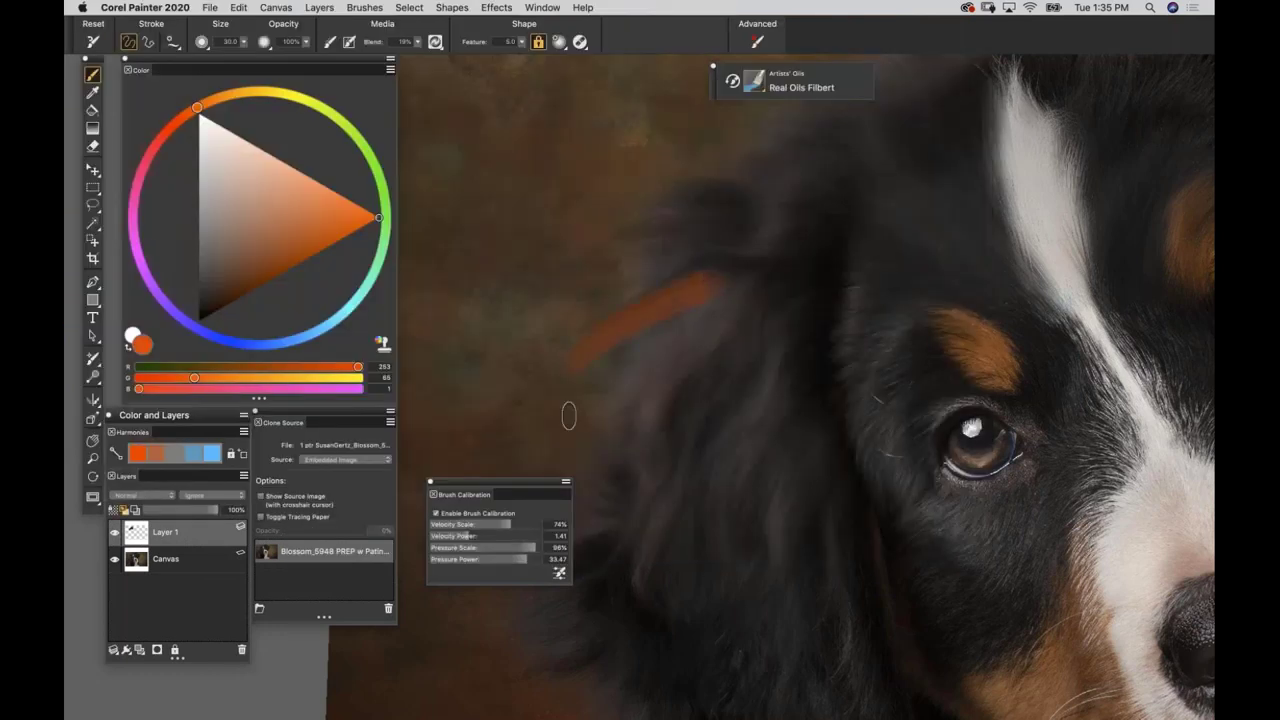
drag(830, 405, 838, 395)
scroll(838, 395, left, 5)
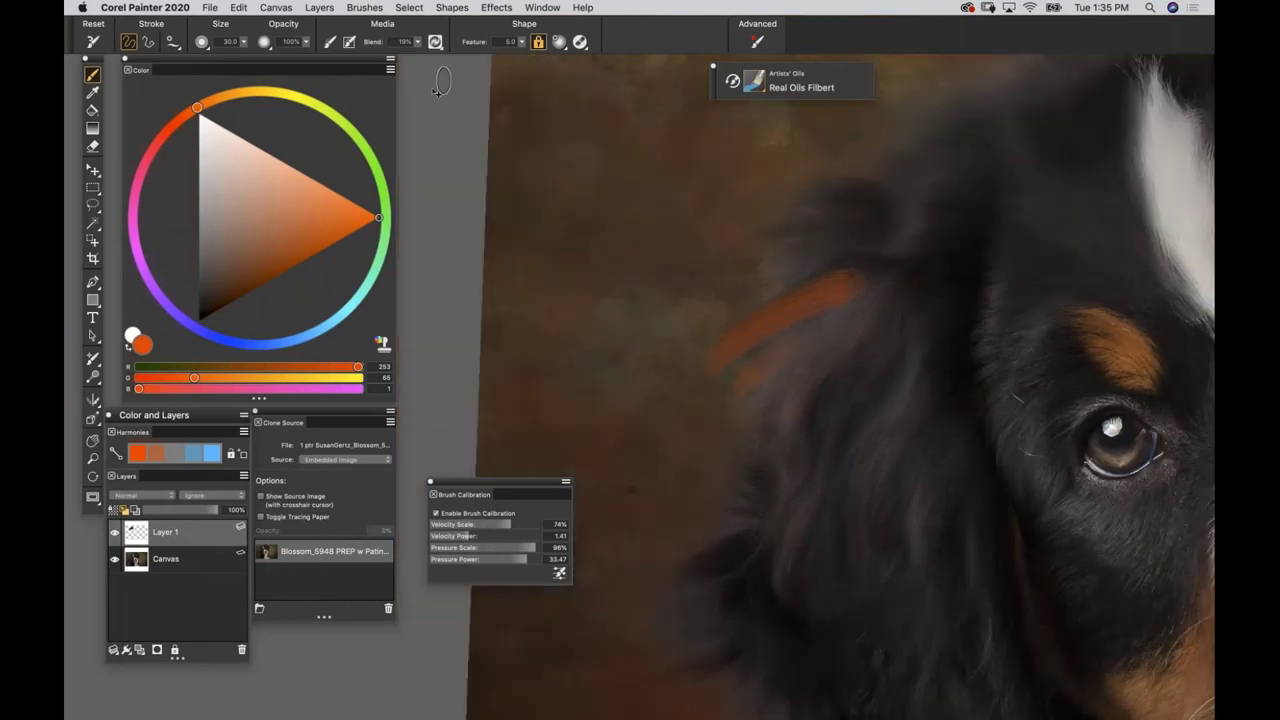
key(super+z)
key(super+z)
key(super+z)
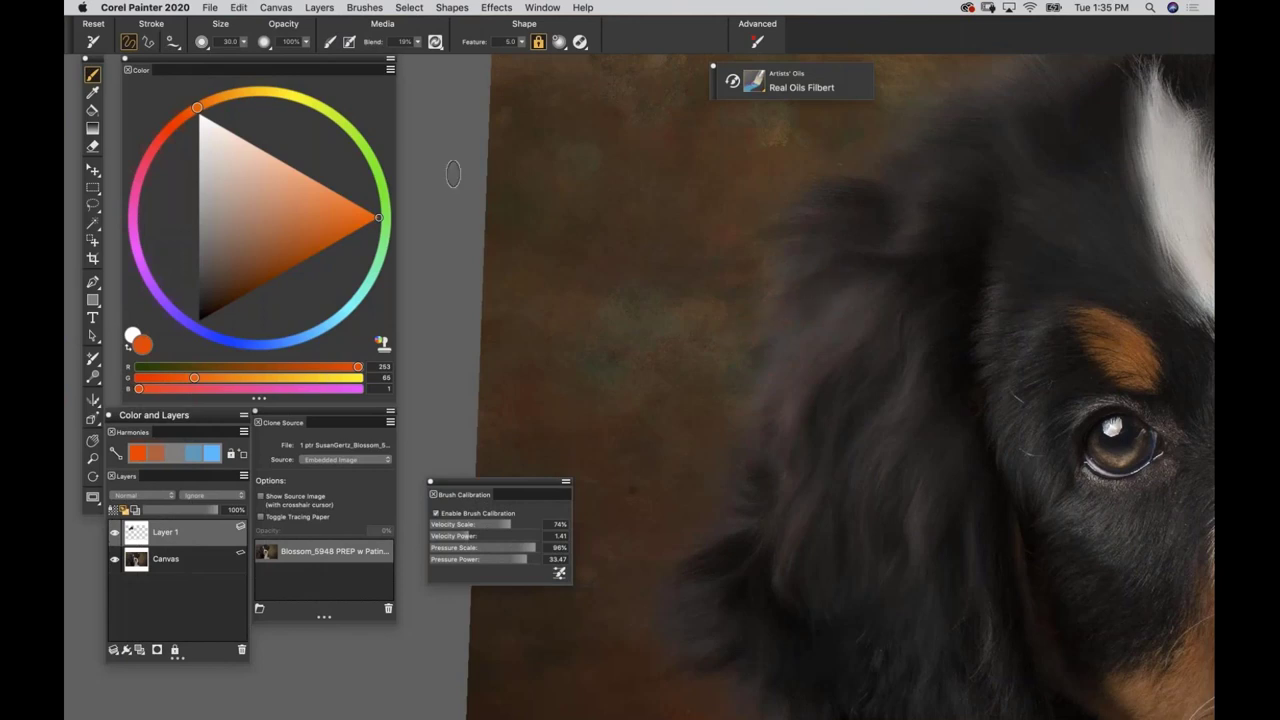
Rotate the canvas view so the image's edge stands vertical, and return to the Brush tool.
click(92, 478)
drag(569, 274, 531, 157)
key(b)
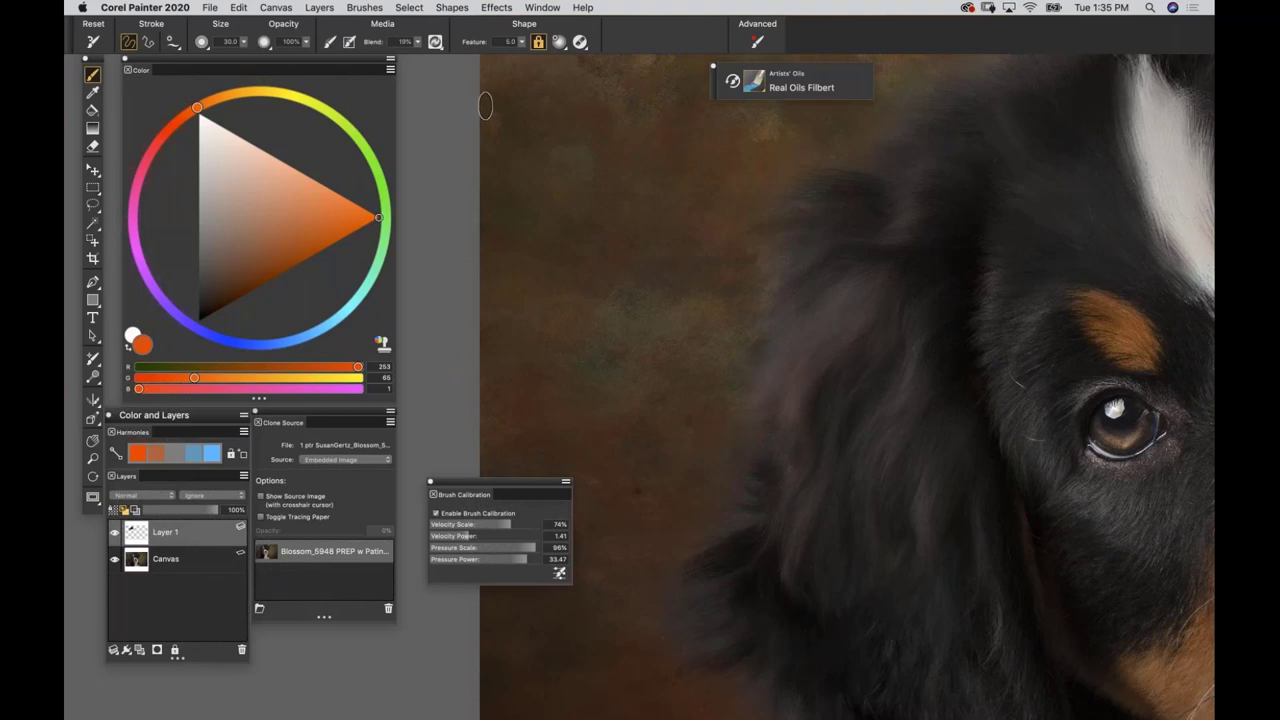
Save the calibrated brush as a new Artists' Oils variant with a name beginning "Real Oils Filbert 2020 Fur".
click(355, 9)
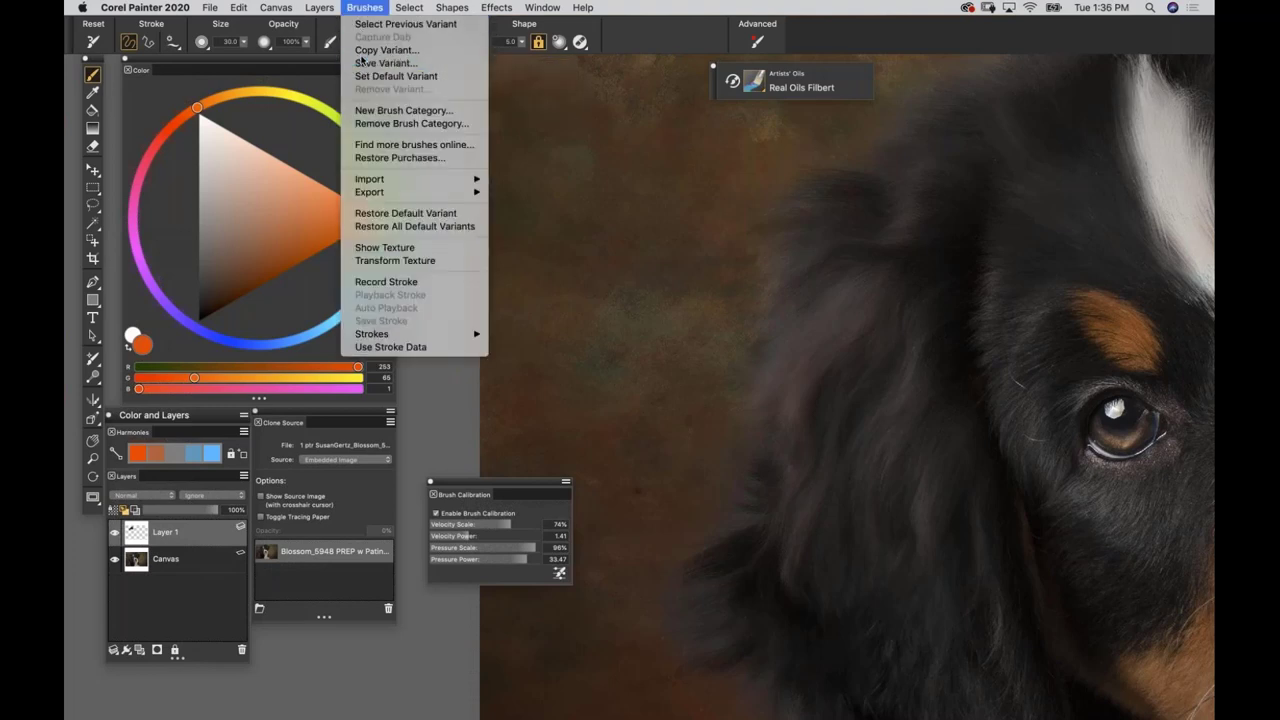
click(362, 61)
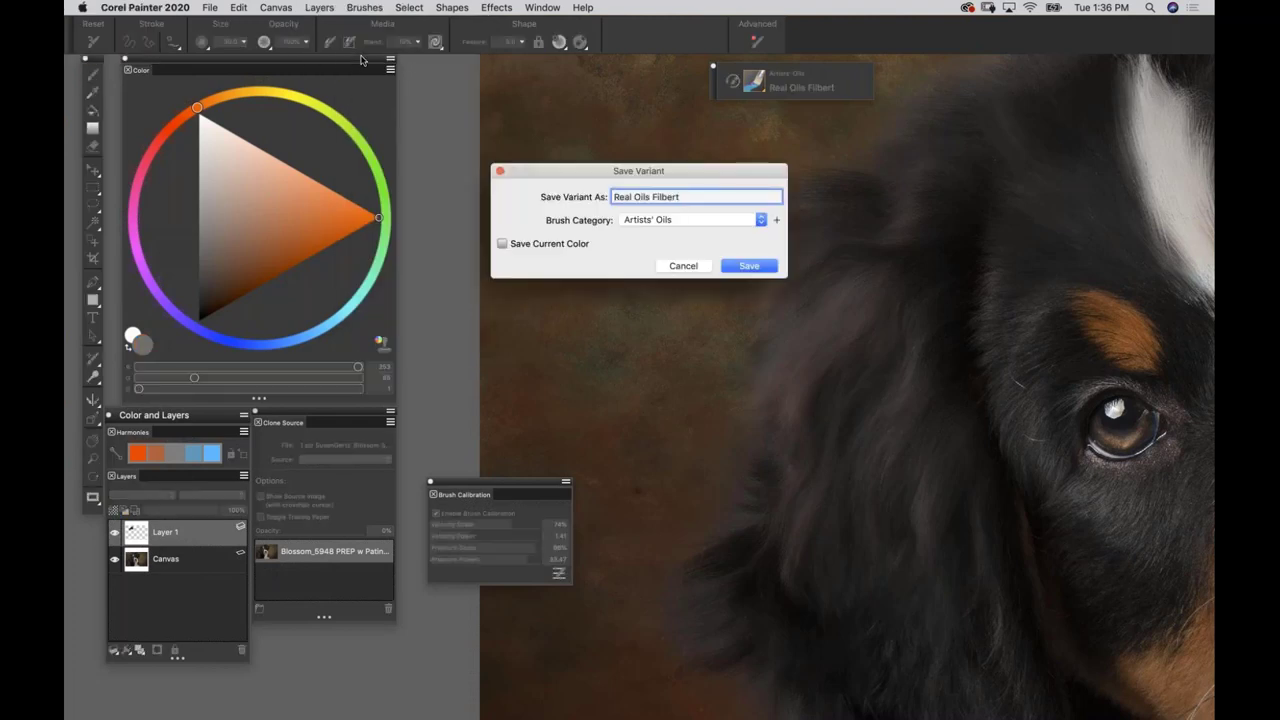
text(2020 Fur E)
text(es)
key(Return)
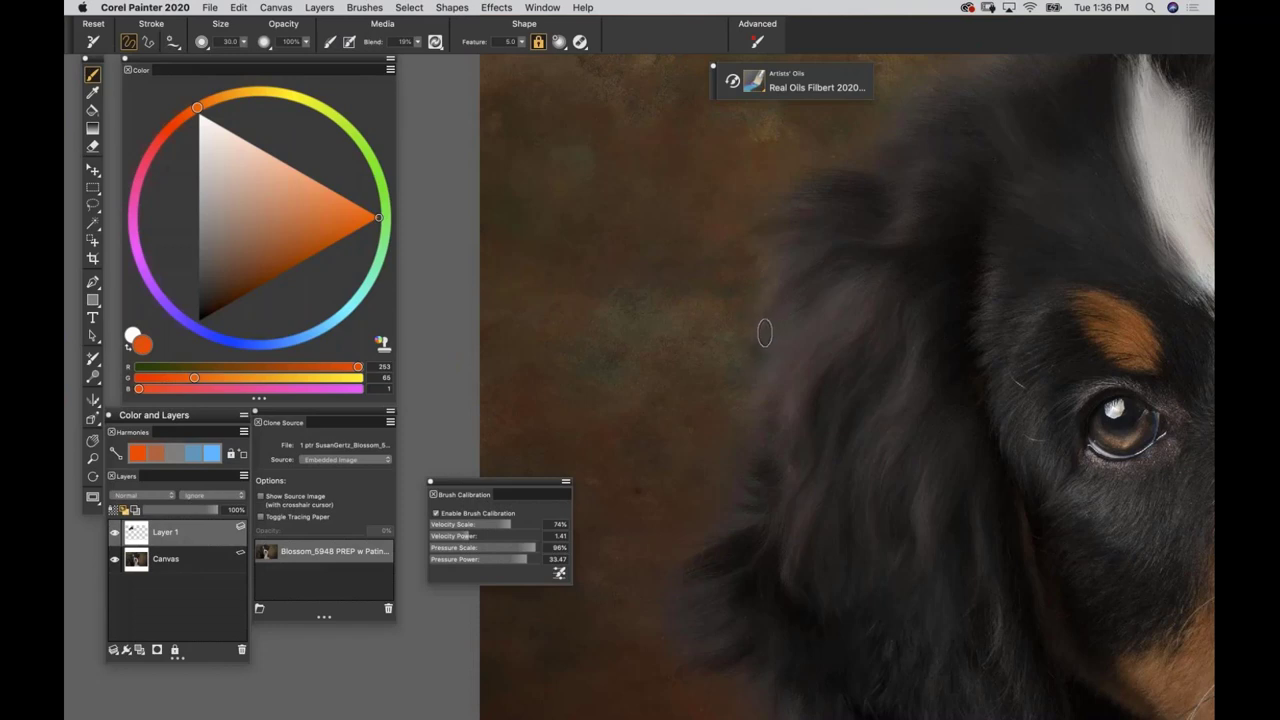
Sample the dark fur color near the outer edge of the dog's ear as the painting color.
key(d)
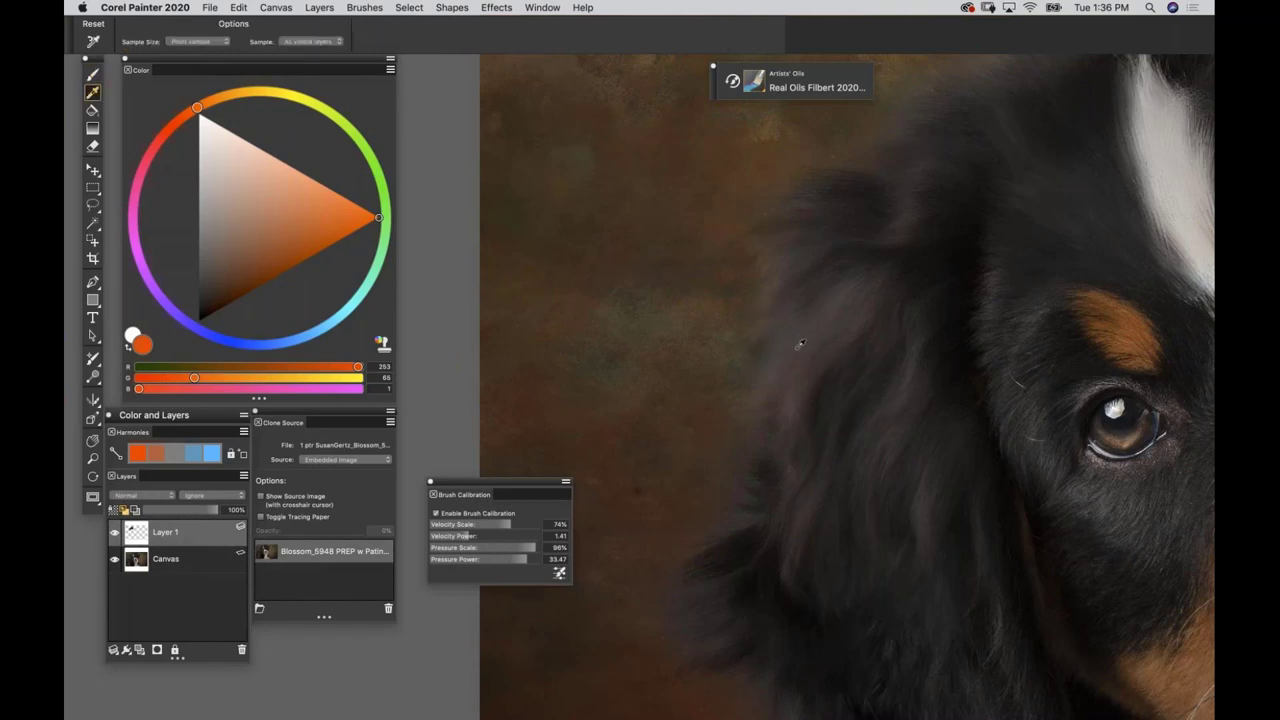
click(800, 347)
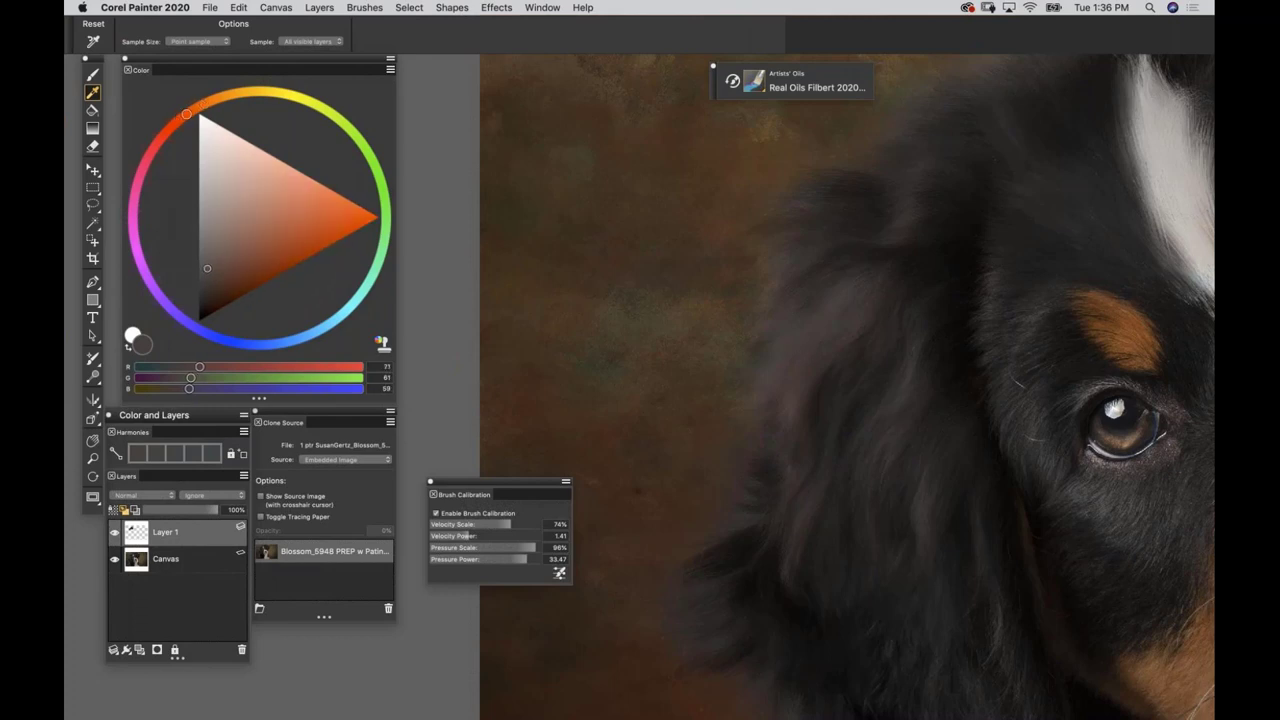
Sample the ear's dark edge color, lighten it to RGB 87, 74, 71, and brush fur strokes along the ear's outer edge.
click(802, 337)
click(804, 336)
key(b)
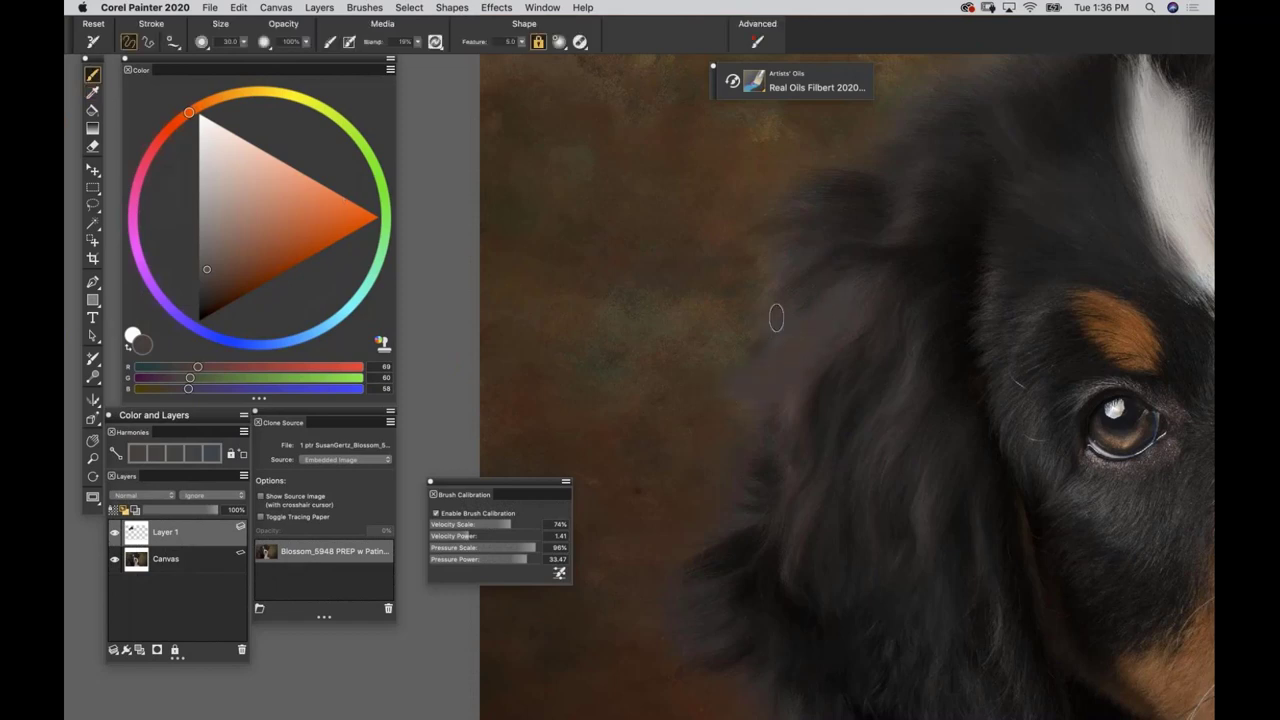
key(d)
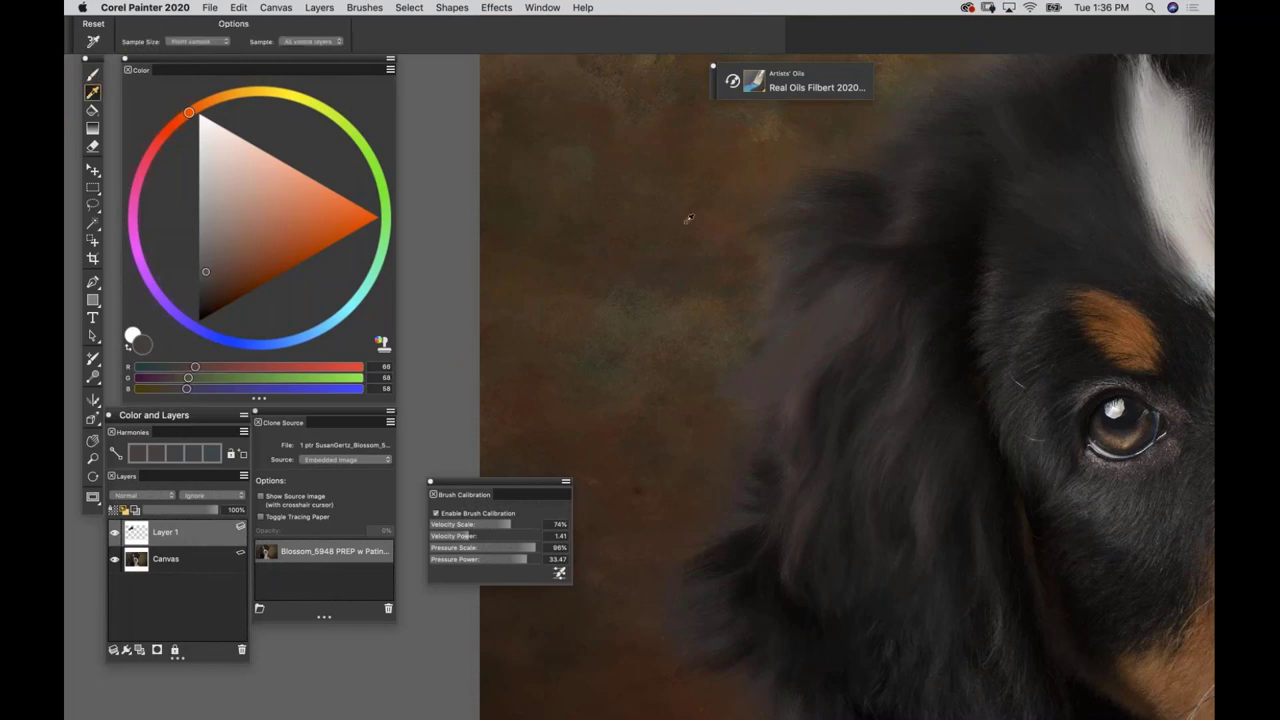
key(b)
click(212, 257)
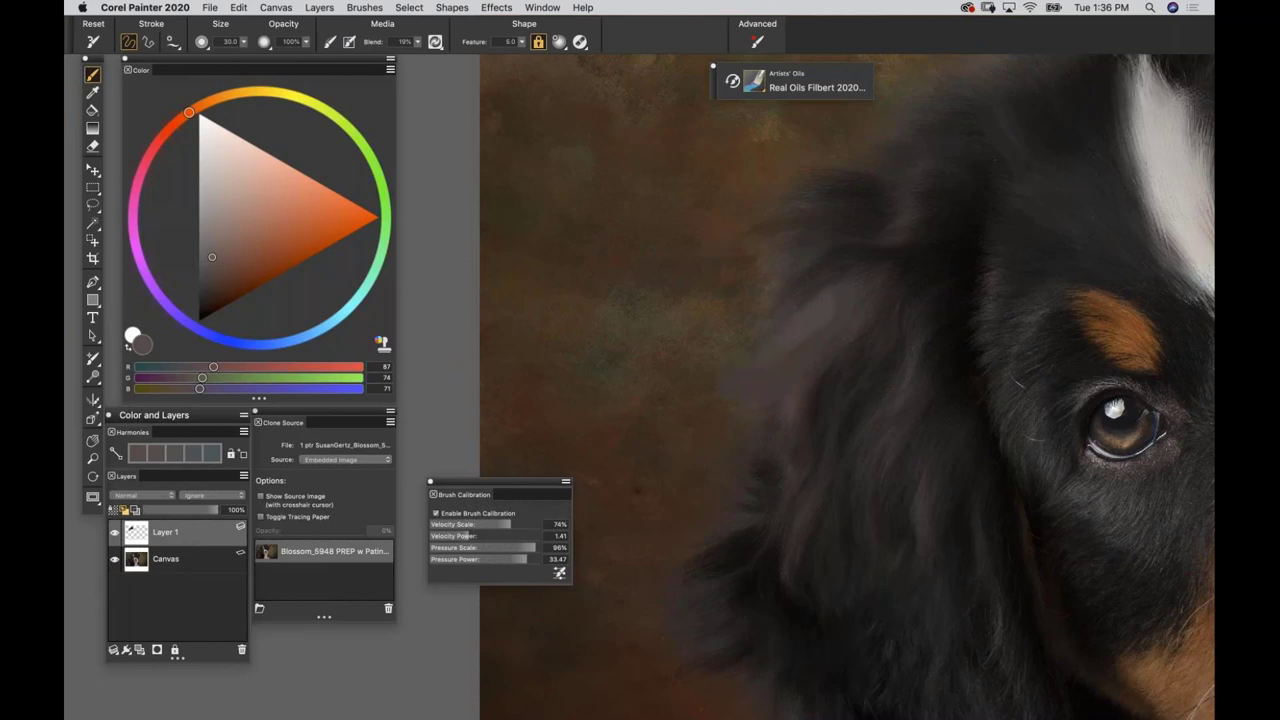
key(super+plus)
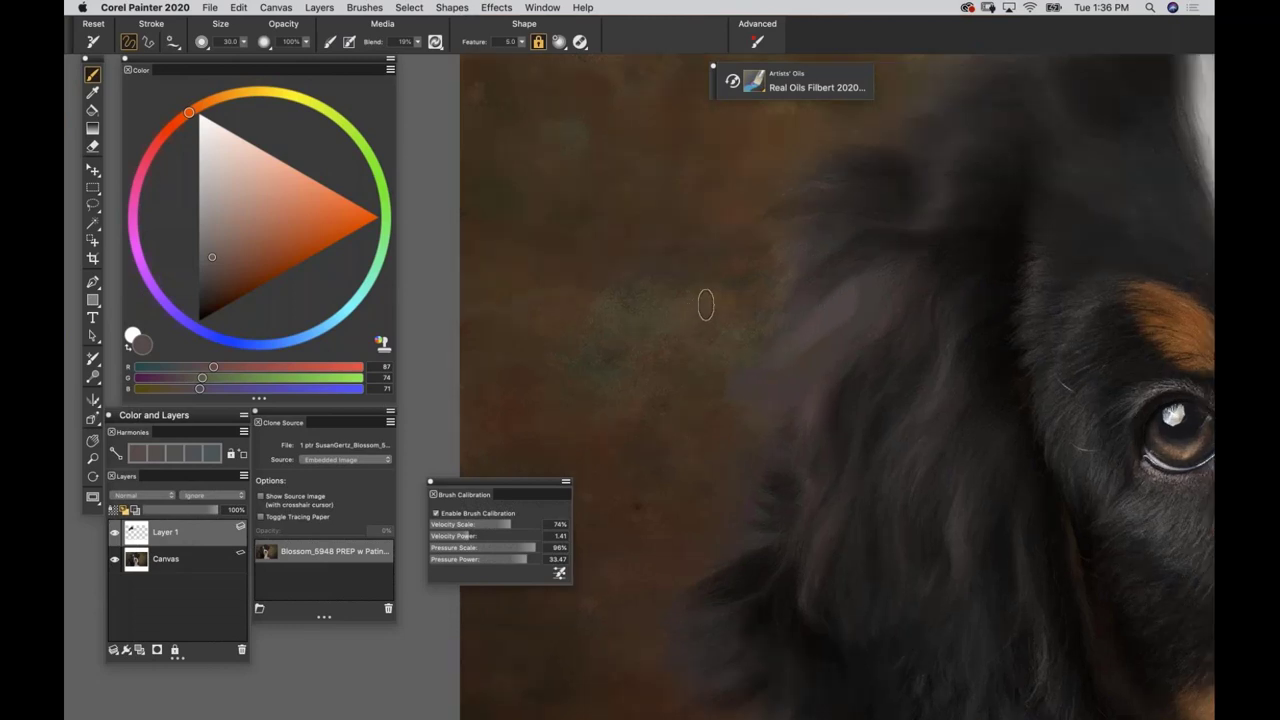
Sample and adjust brown tones from the ear's fur, and brush them into the outer edge, ending on RGB 56, 48, 45.
key(d)
alt+click(858, 288)
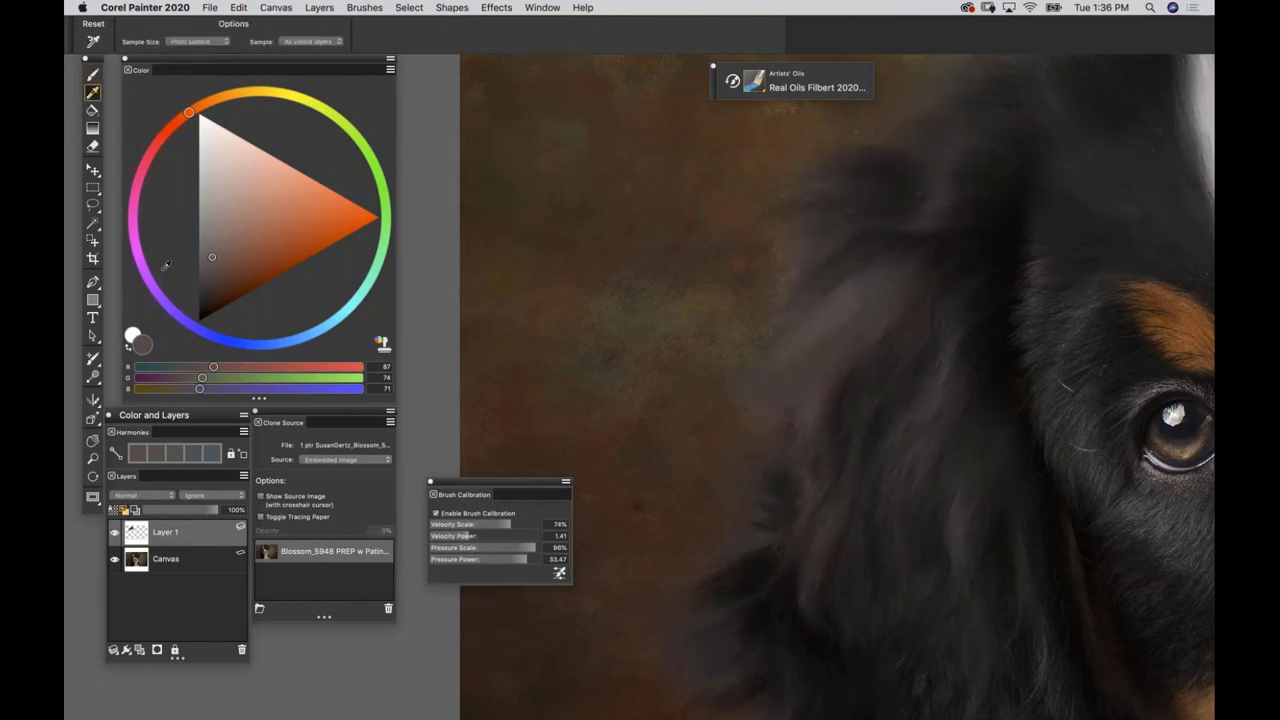
click(216, 248)
click(218, 250)
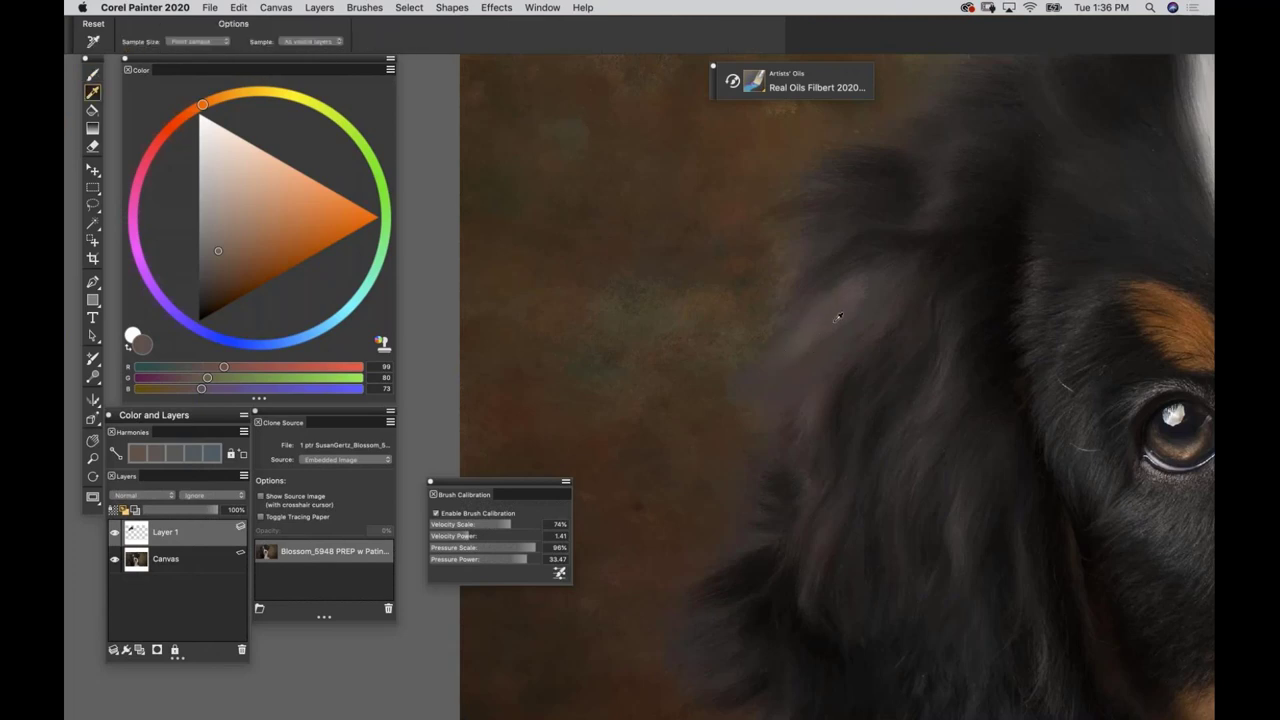
alt+click(834, 318)
alt+click(828, 318)
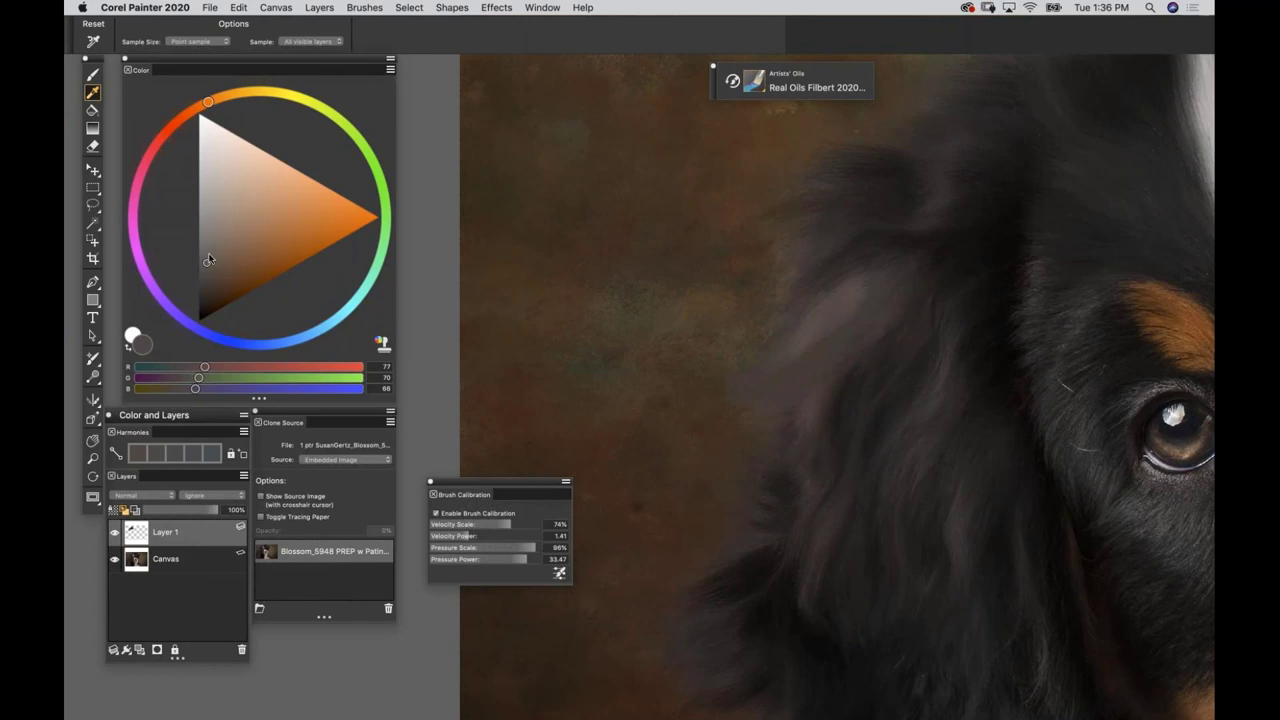
mouse_move(808, 279)
mouse_down()
mouse_move(821, 286)
mouse_move(814, 299)
mouse_up()
key(b)
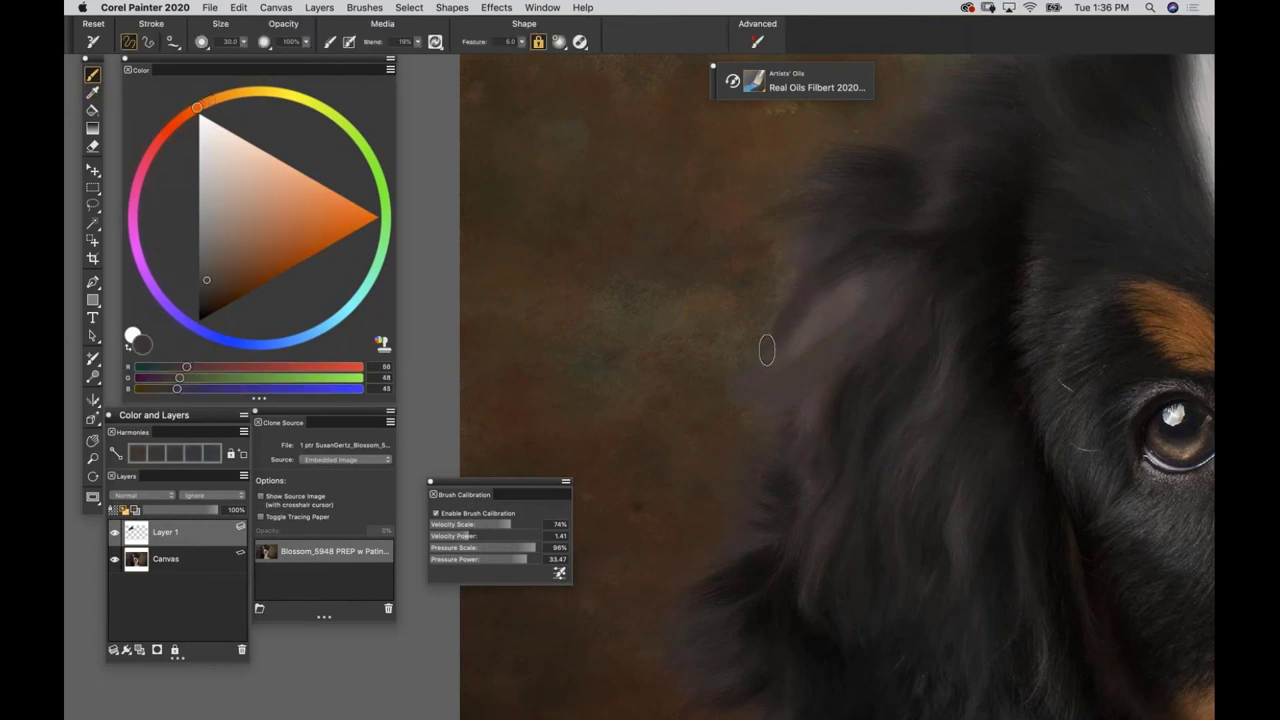
Check the ear against the clone source with tracing paper, sample the upper ear edge, and shift the color to reddish brown RGB 74, 54, 50.
key(super+t)
key(super+t)
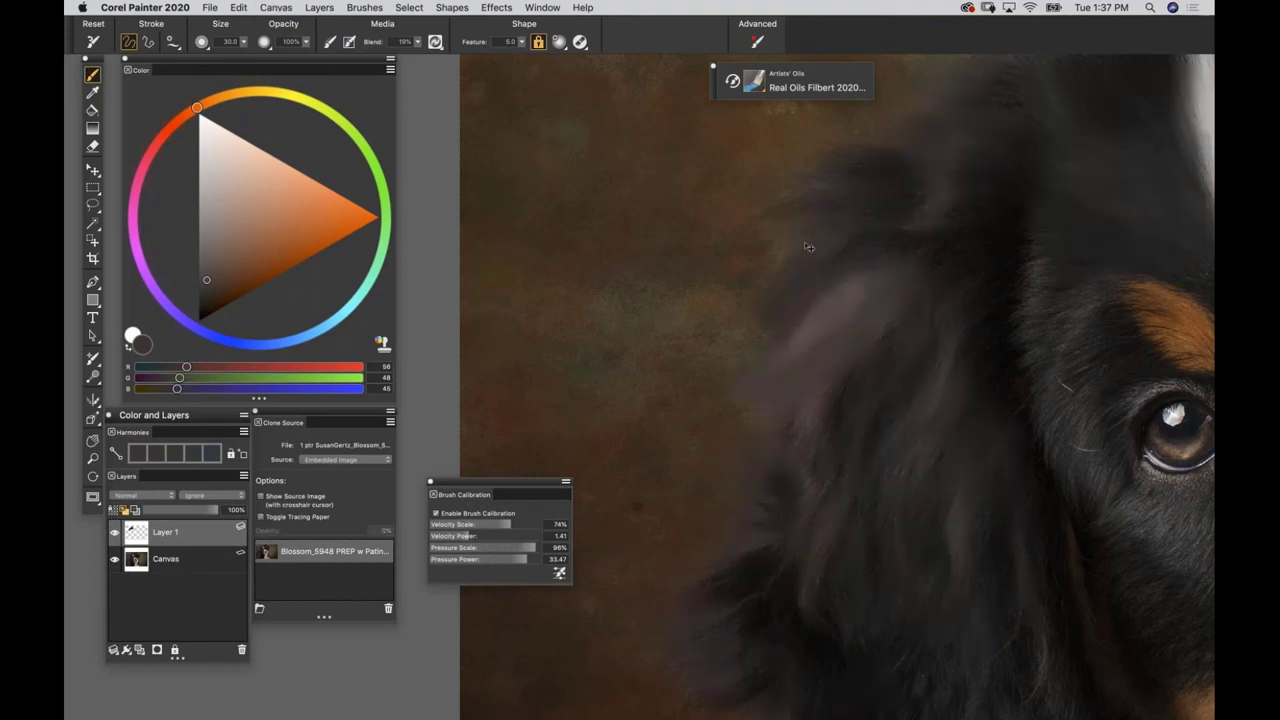
key(super+t)
key(super+t)
key(d)
click(812, 213)
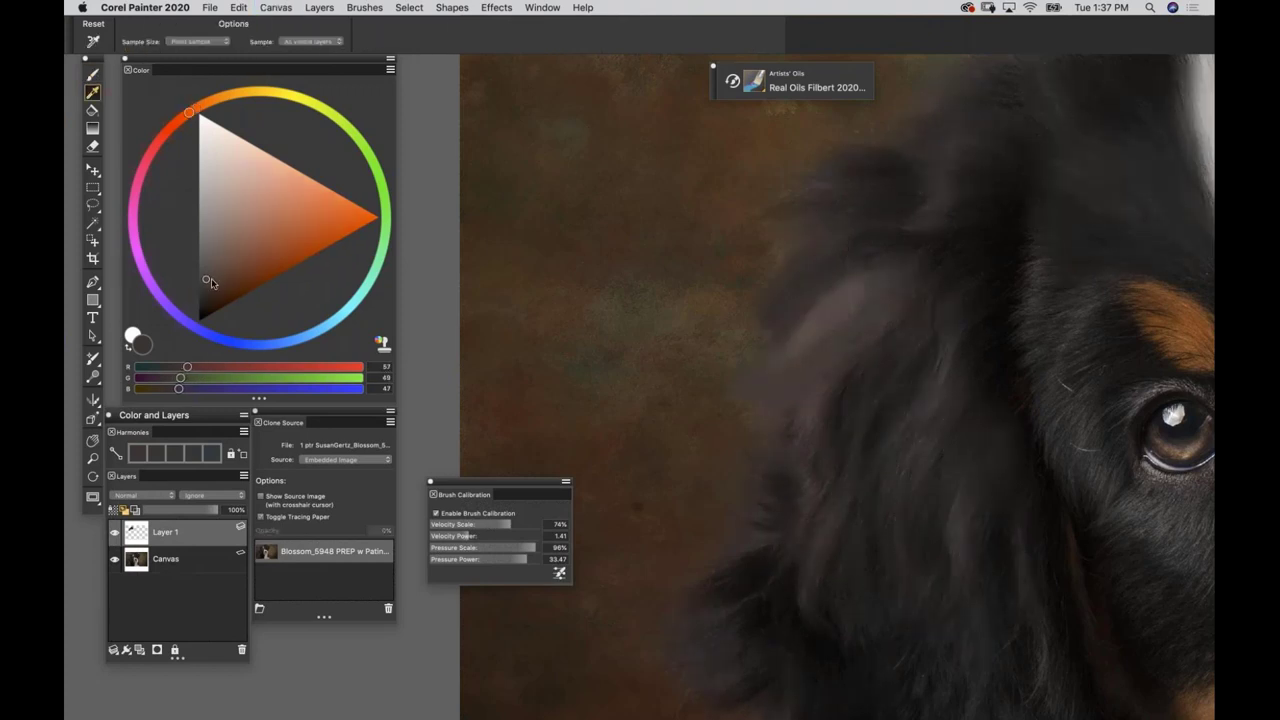
key(b)
click(216, 270)
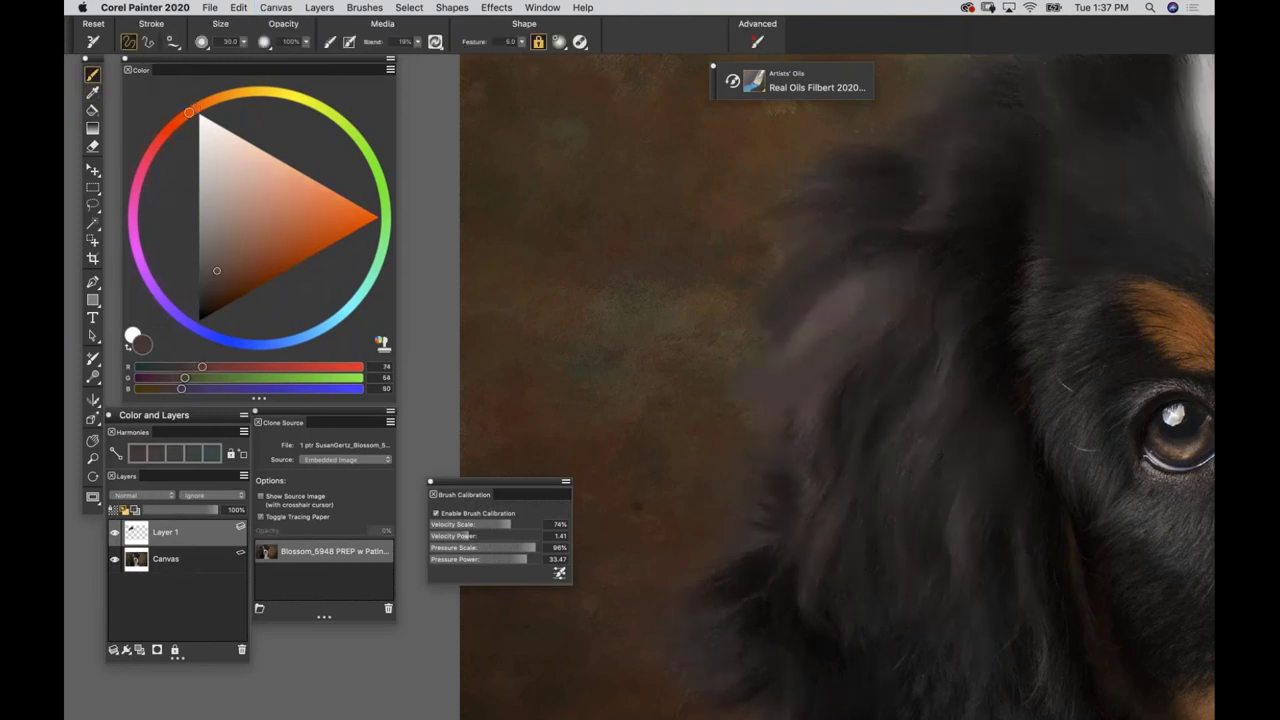
Recheck the source with tracing paper, choose a warmer reddish brown, and paint an accent into the ear's light patch.
key(super+t)
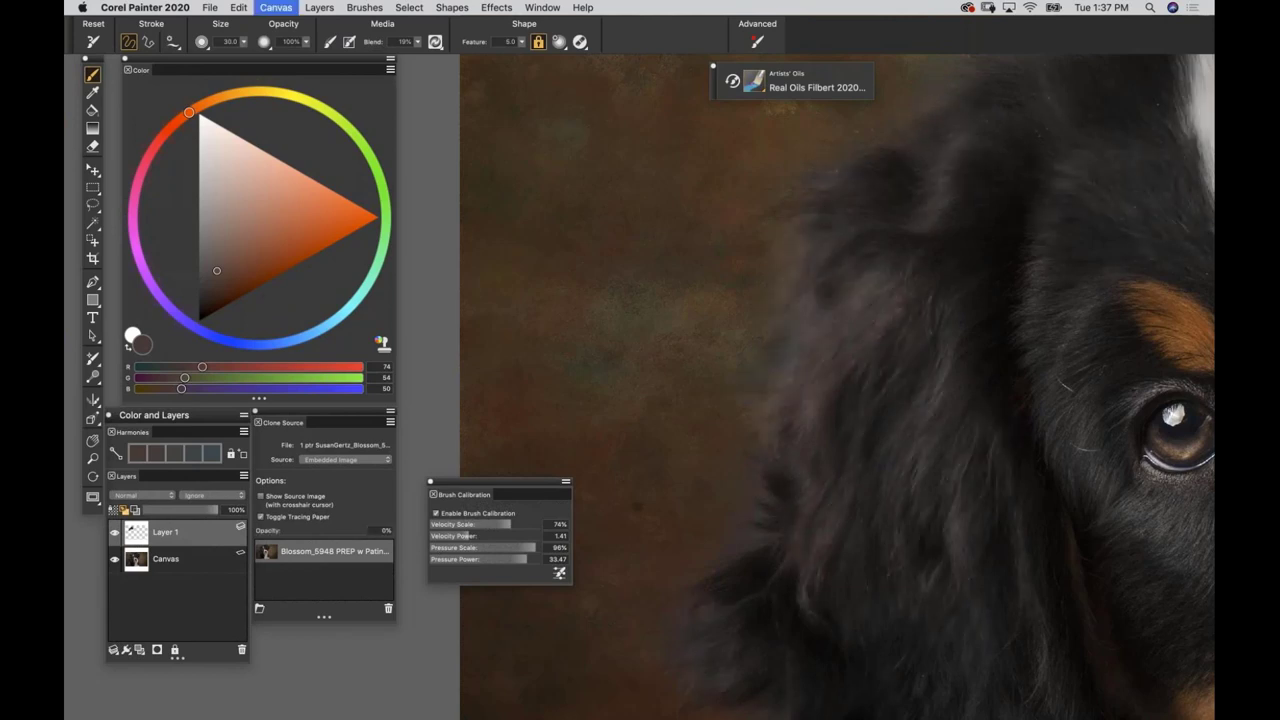
key(super+t)
click(191, 110)
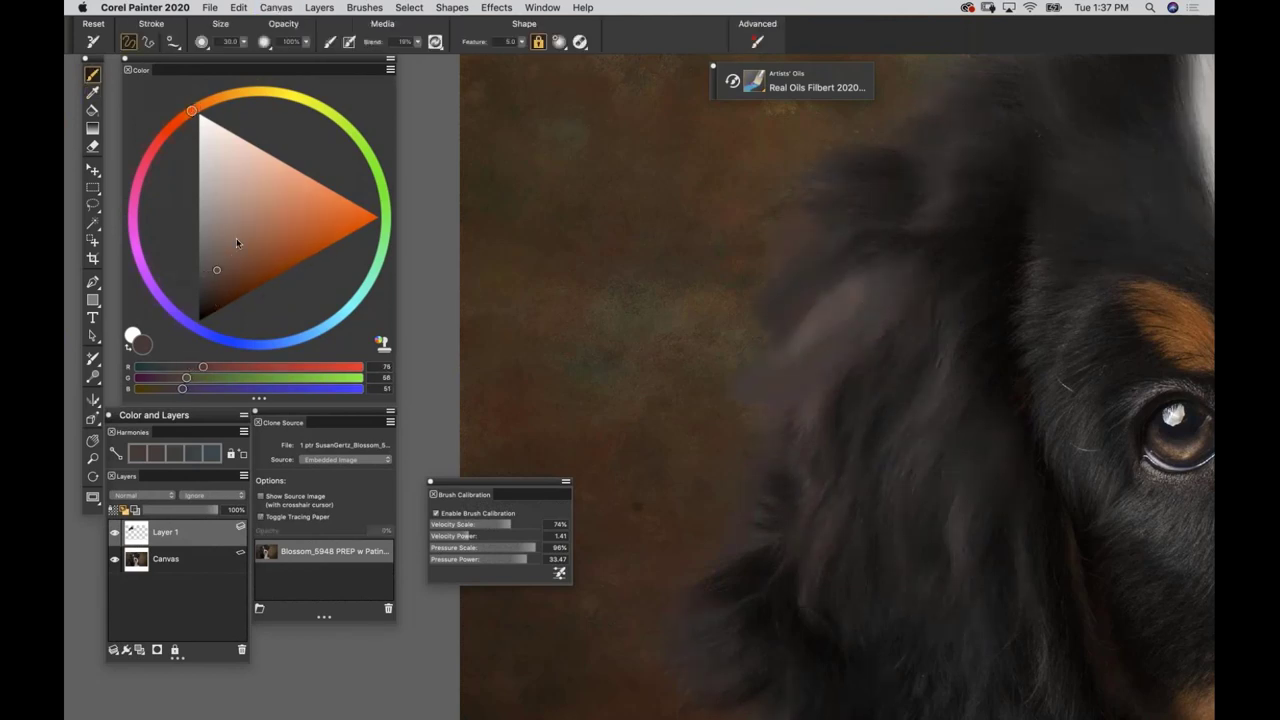
click(225, 265)
drag(860, 324, 857, 330)
Reduce the brush size to 11.9 and soften the ear's reddish accent with a sampled brown, comparing against the tracing paper.
key(super+t)
key(super+t)
alt+click(840, 302)
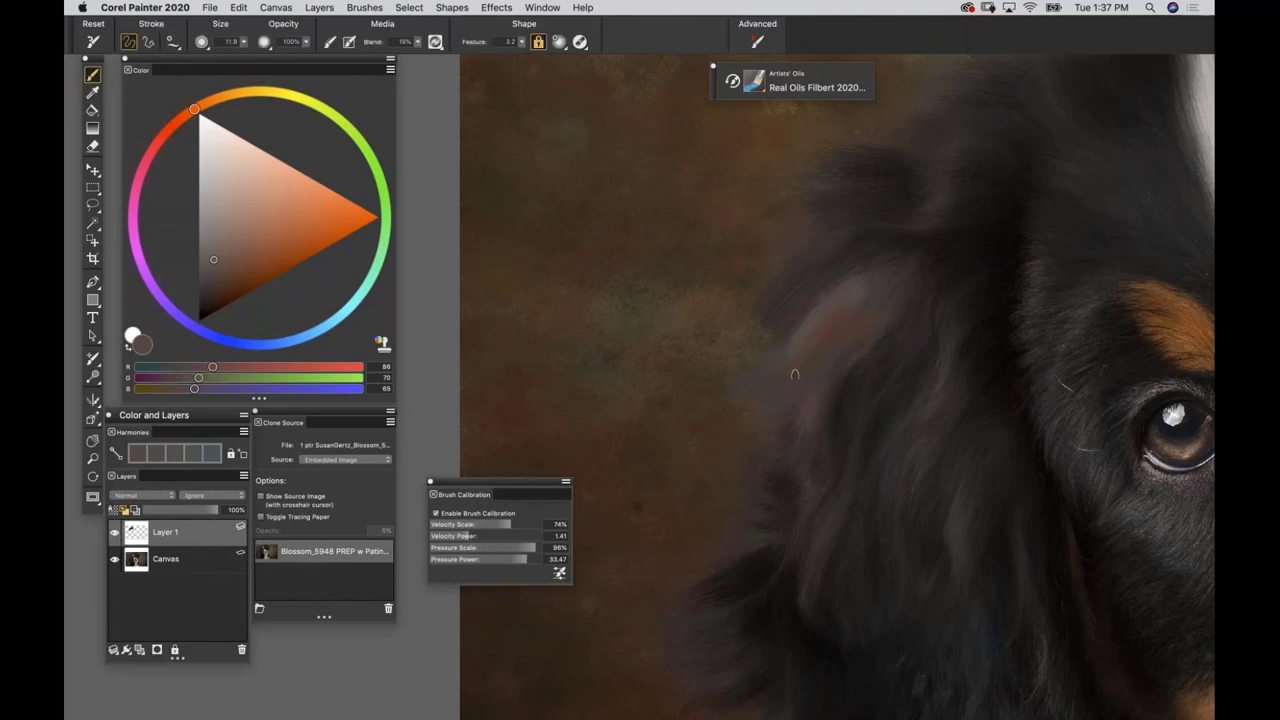
key(super+t)
key(super+t)
Paint fine strokes over the ear's light patch and outer edge with a lighter brown of RGB 93, 75, 71 and a sampled dark brown.
alt+click(797, 417)
alt+click(216, 255)
key(super+t)
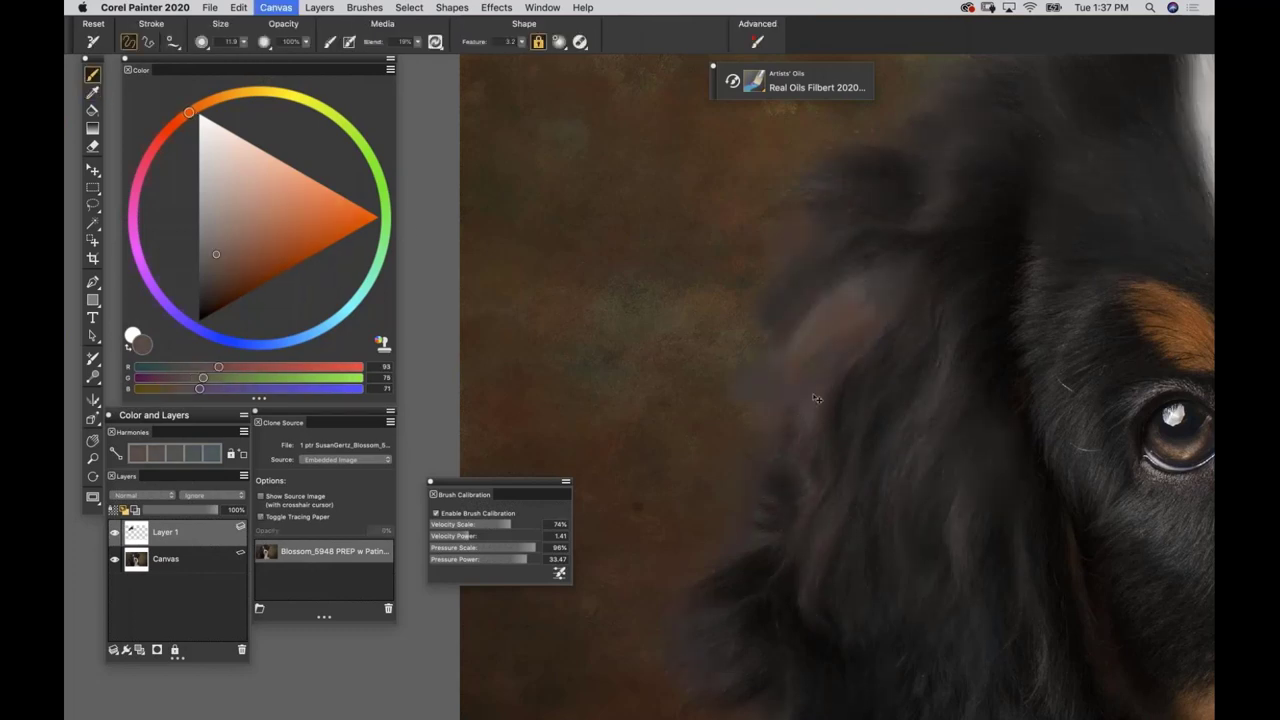
drag(828, 332, 765, 248)
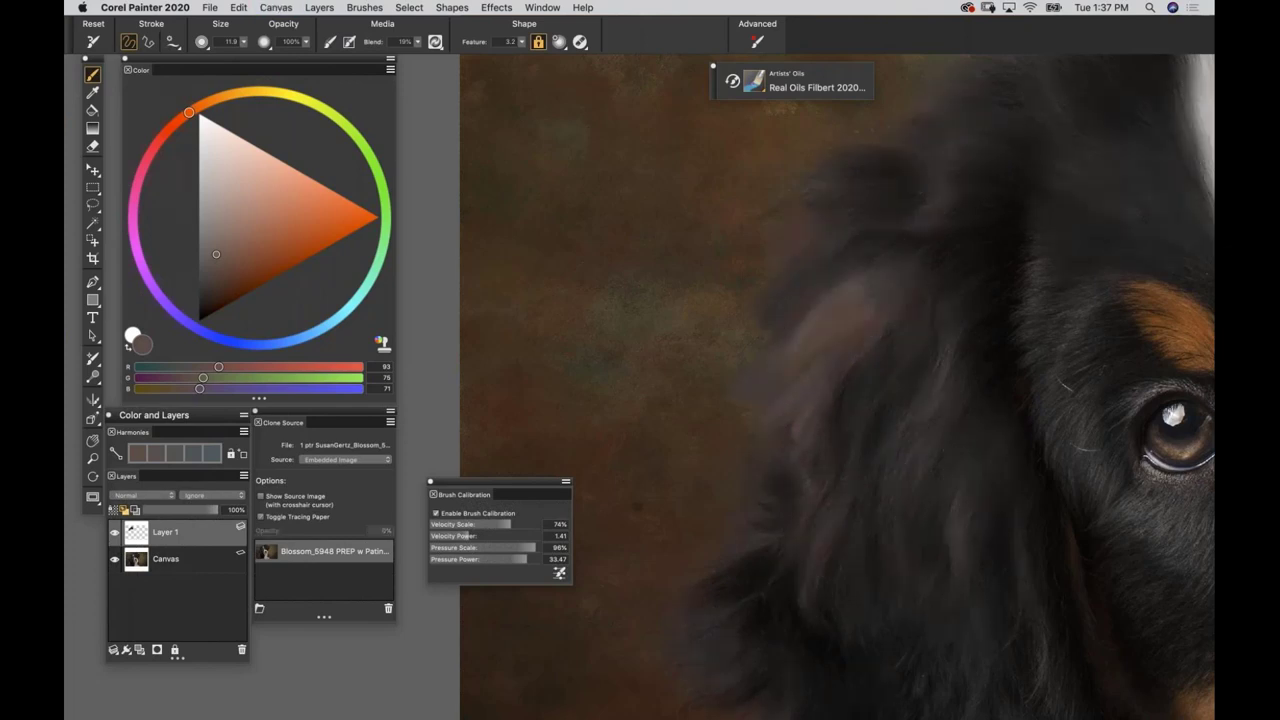
alt+click(860, 336)
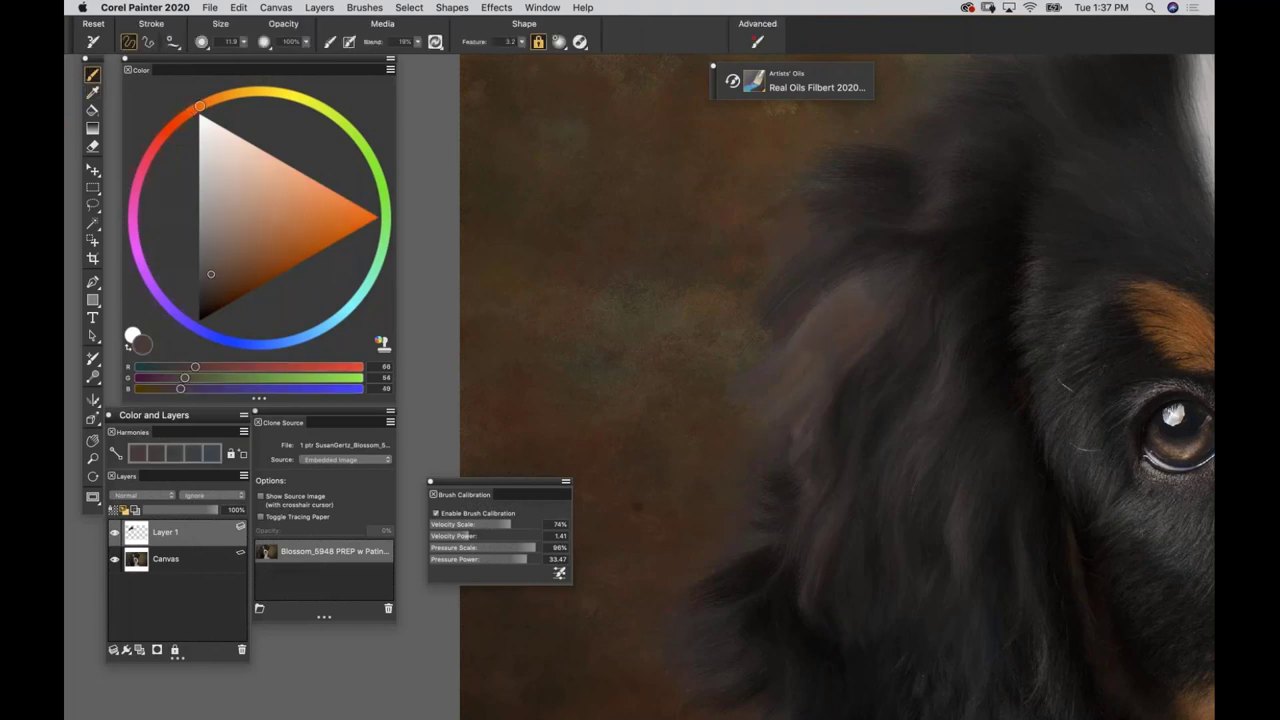
Set the brush opacity to 20% and choose a light peach painting color of RGB 208, 150, 130.
scroll(566, 343, right, 1)
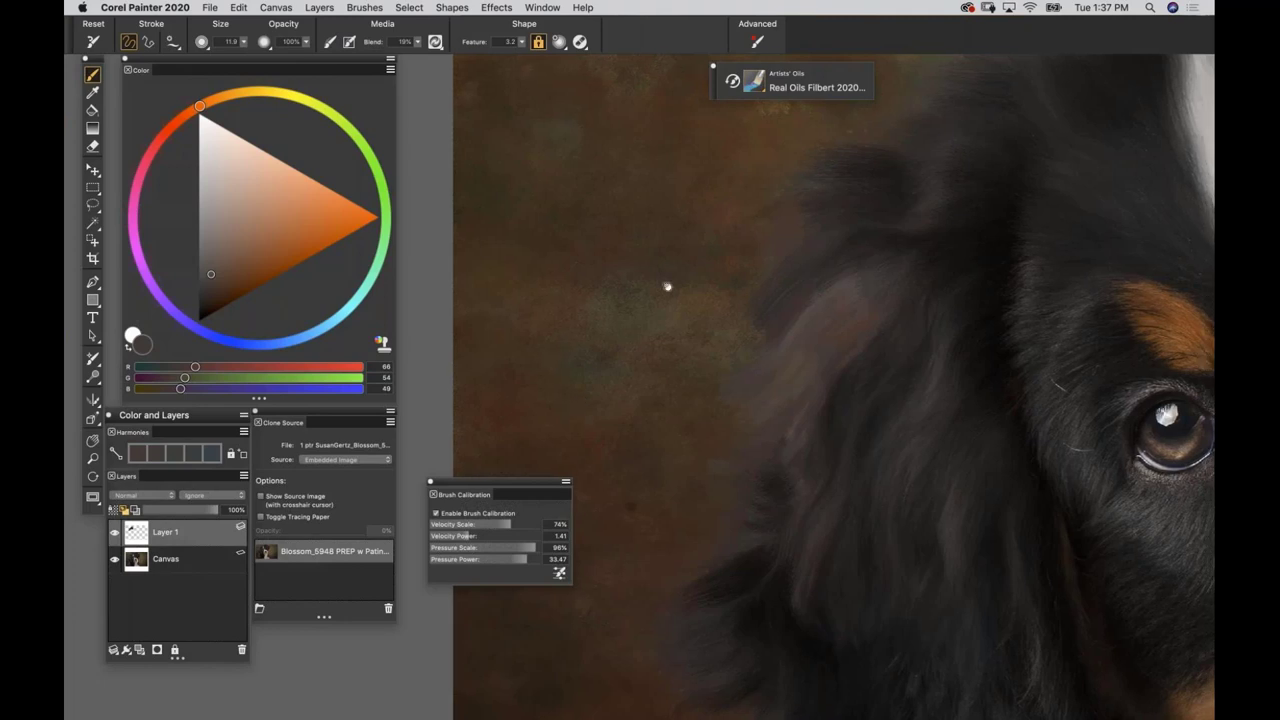
scroll(563, 343, right, 5)
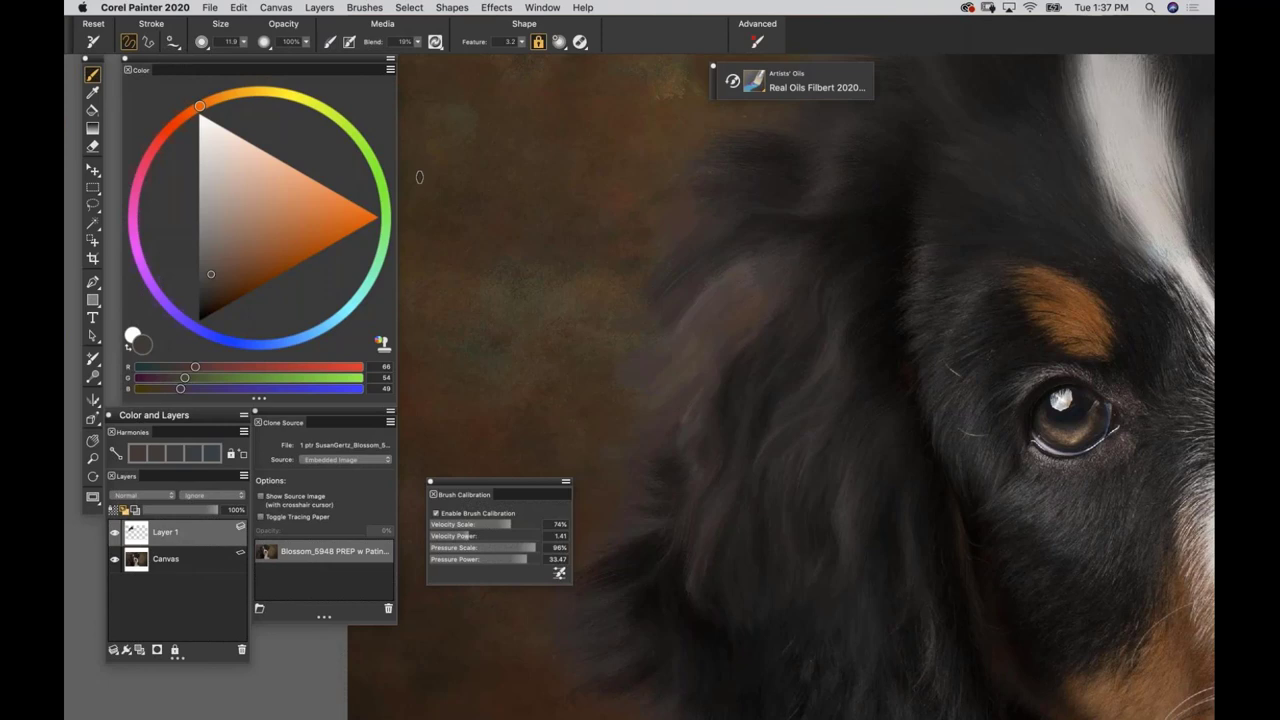
click(226, 212)
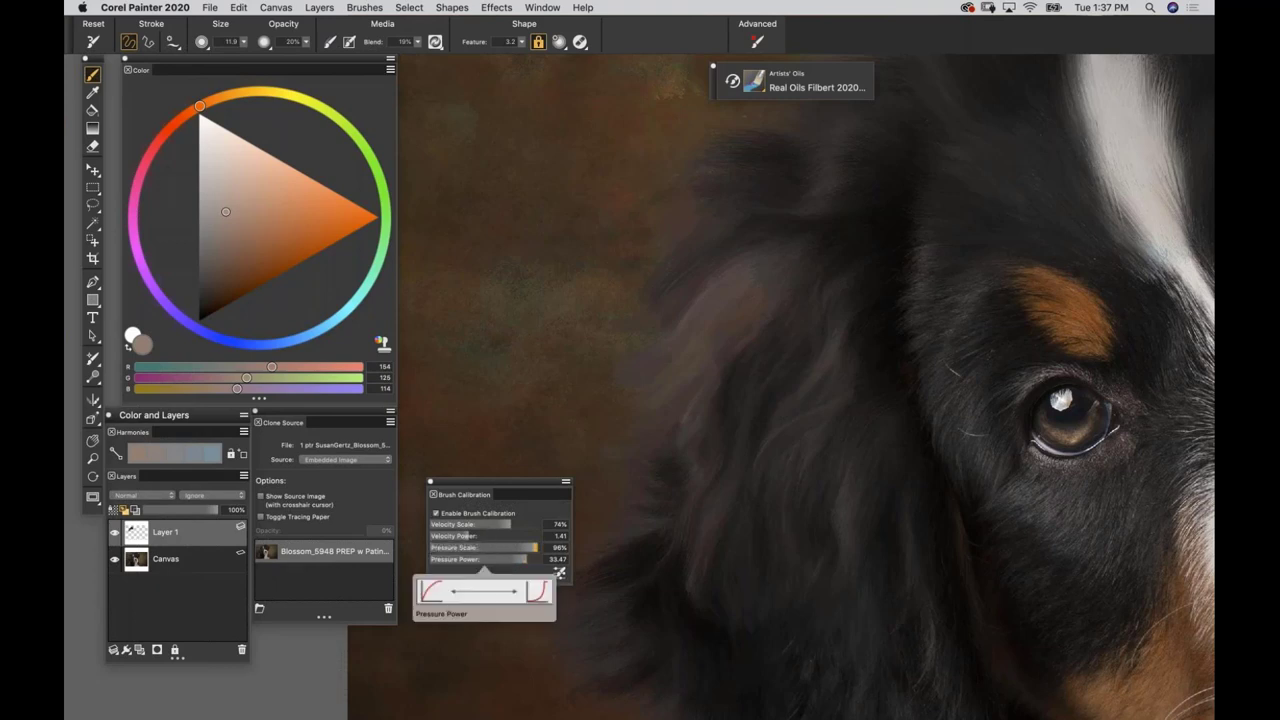
click(253, 183)
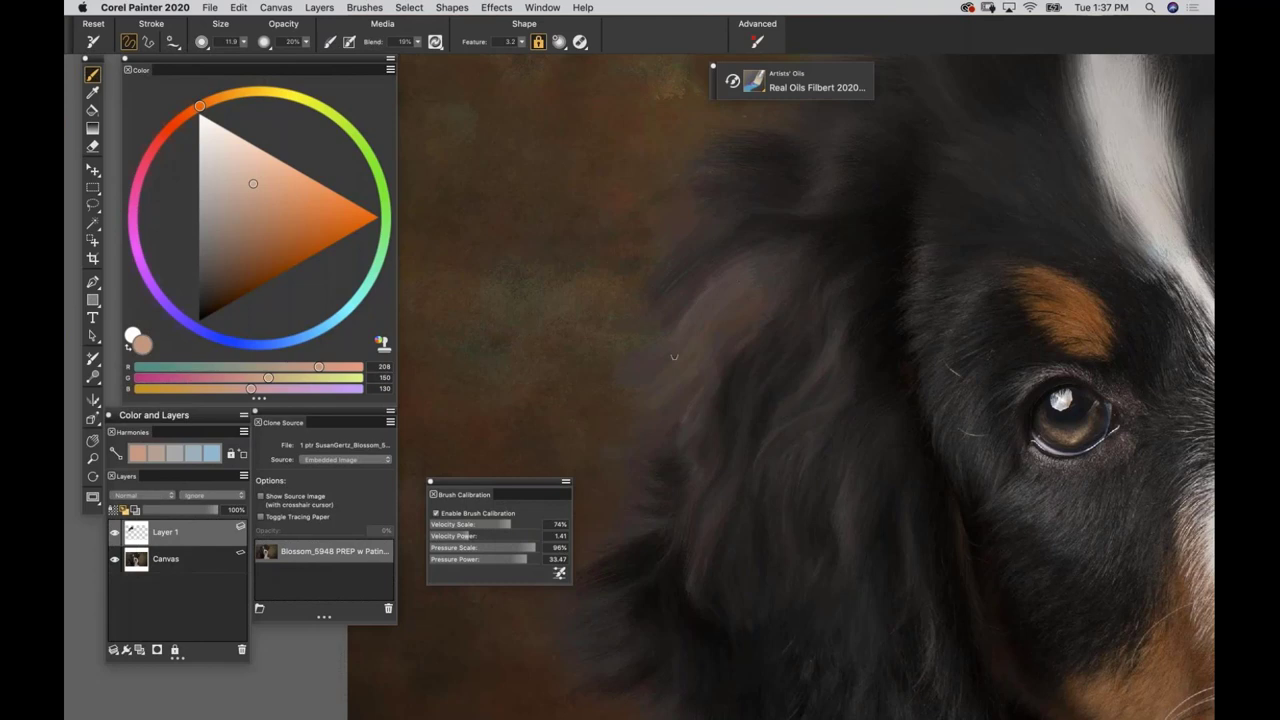
Save the painting in its current file format, accepting that the clone source images are not preserved.
key(super+s)
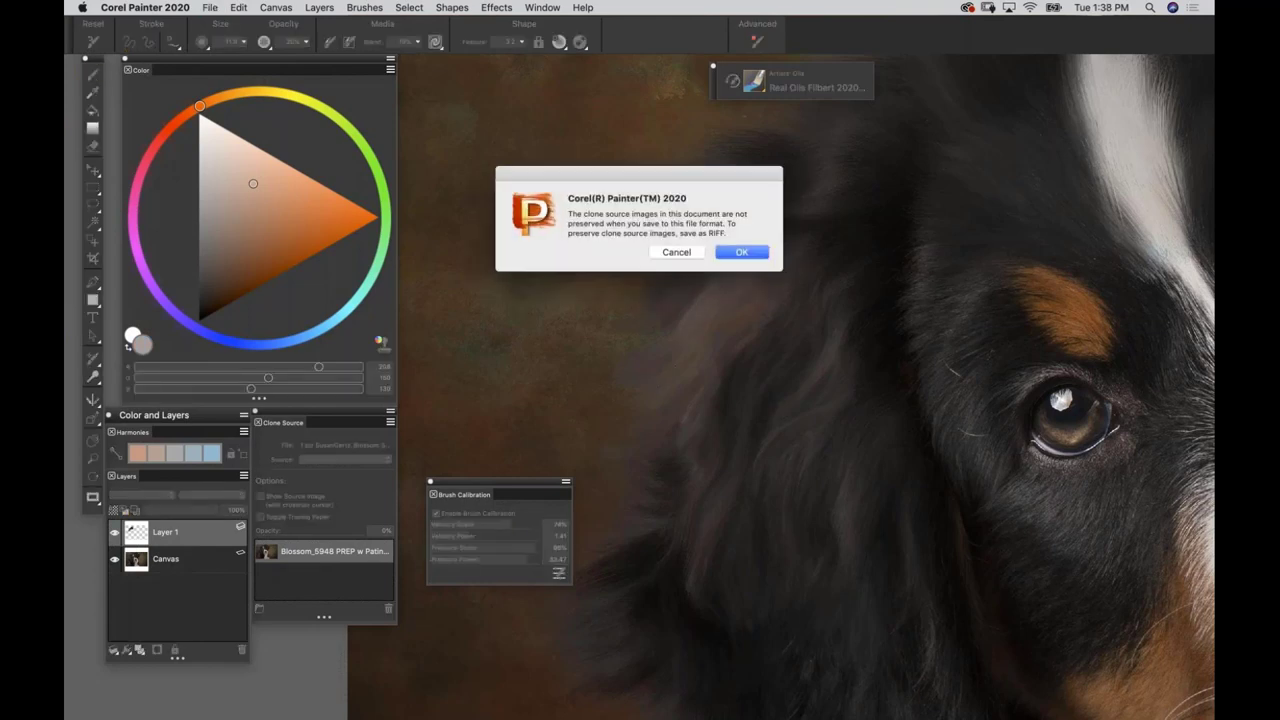
key(Return)
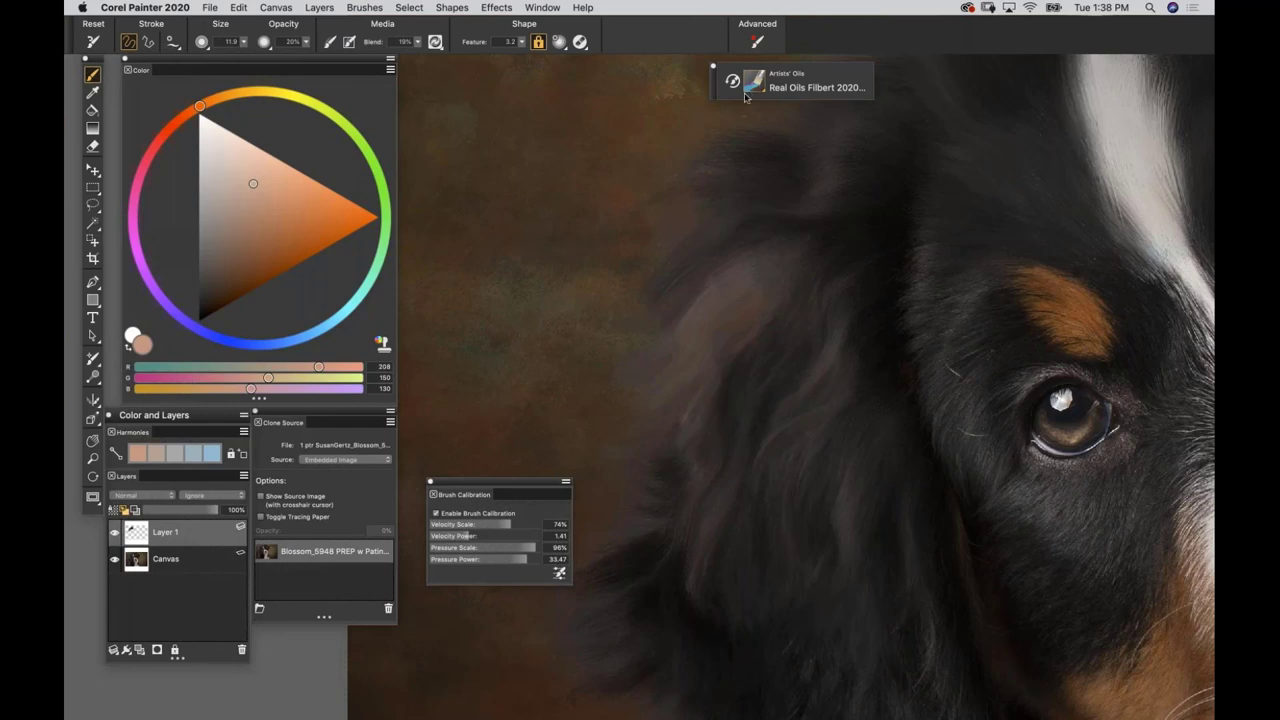
key(super+minus)
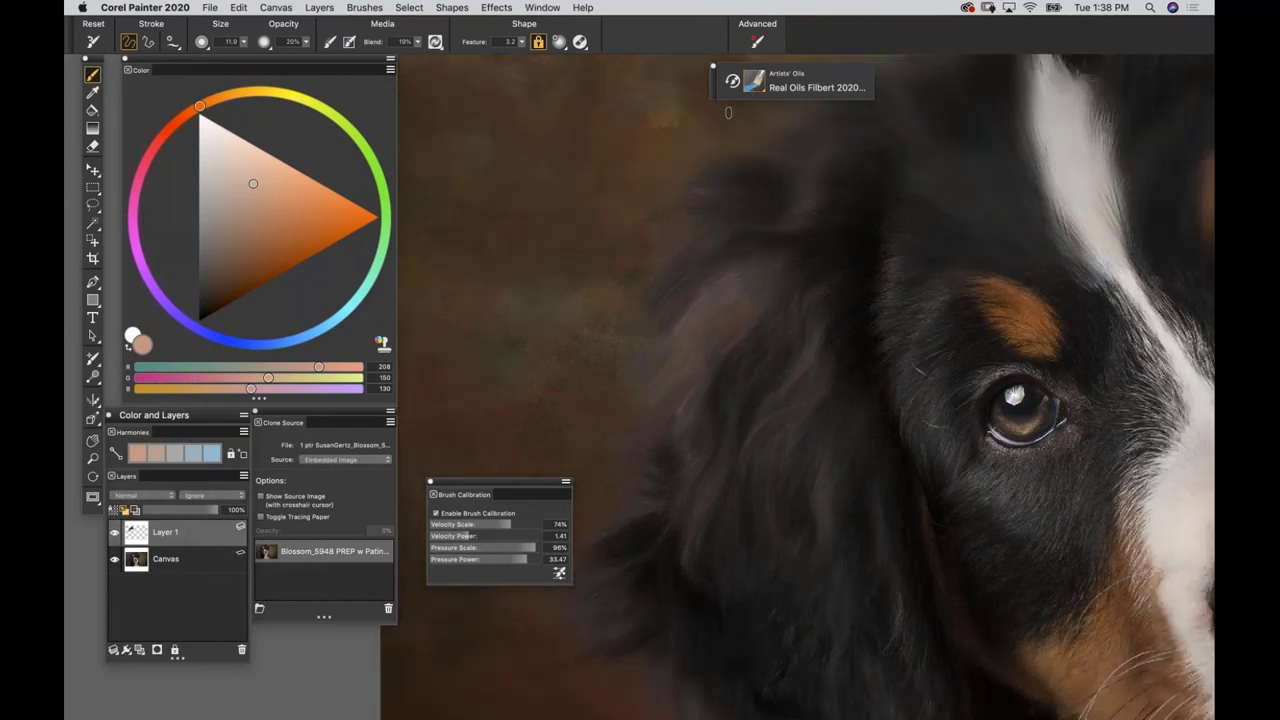
Open the finished painting Untitled-4 final.rif and show it without the palettes.
key(super+o)
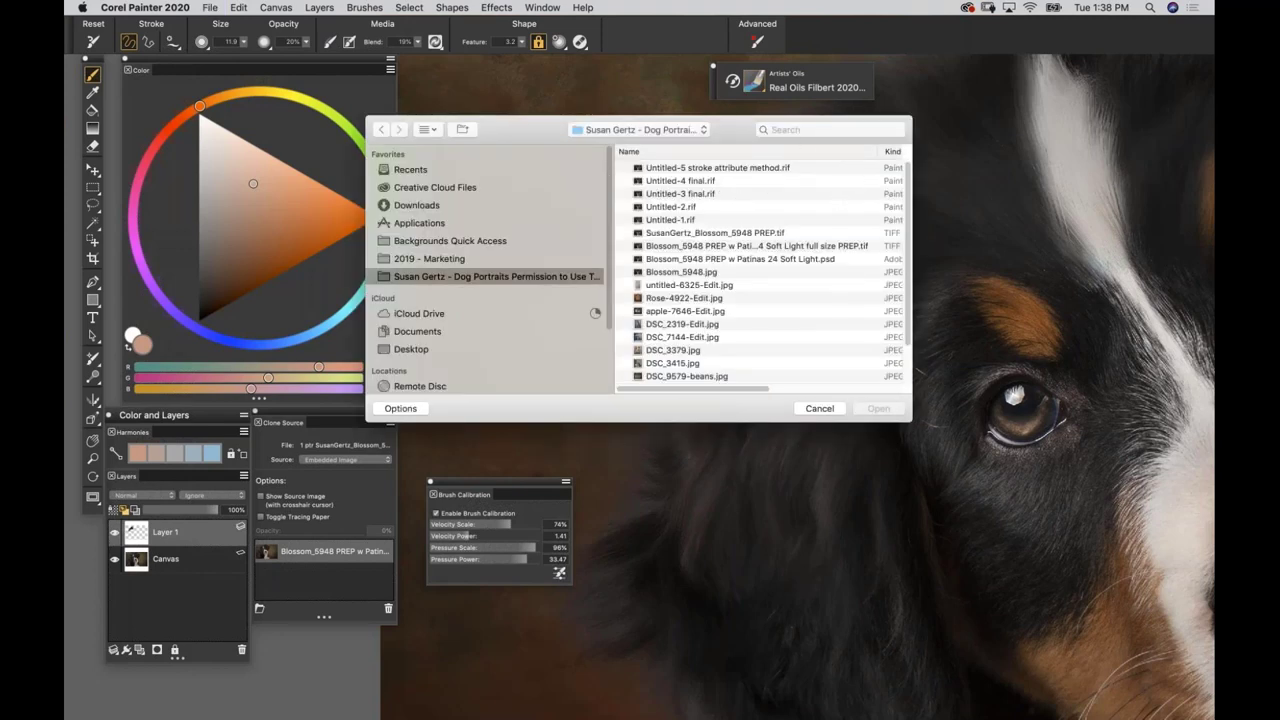
click(686, 181)
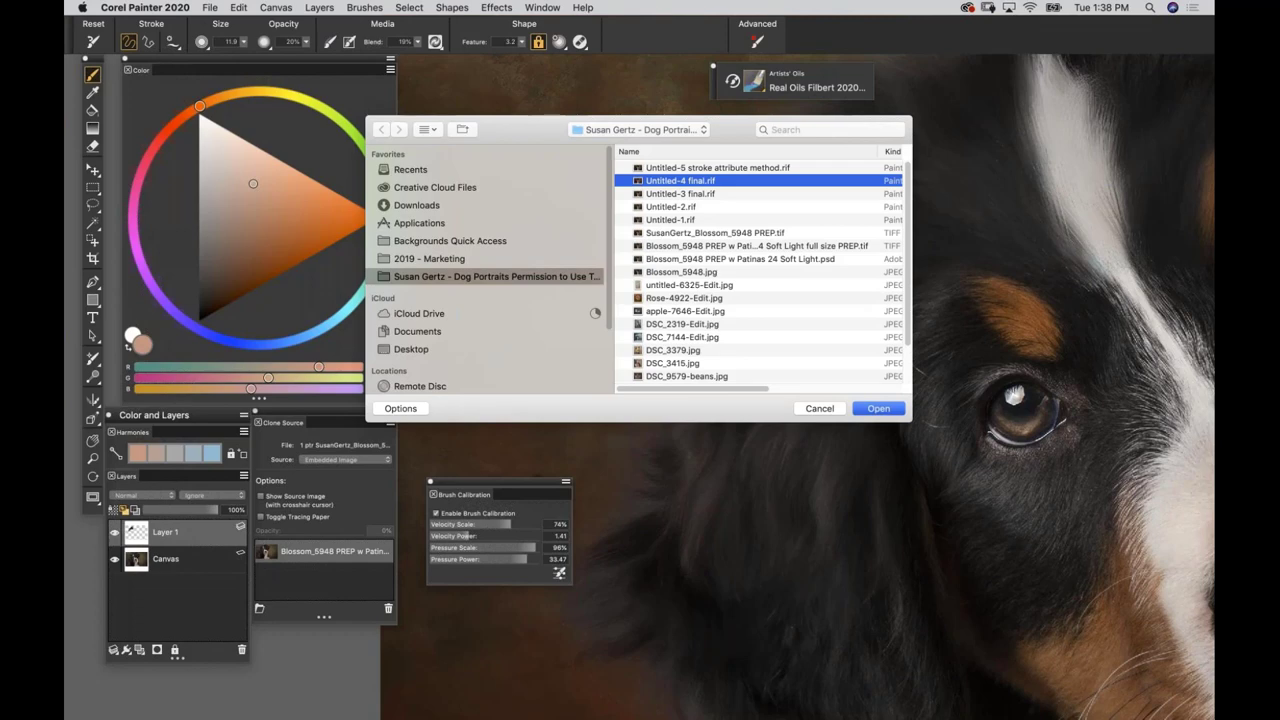
key(Return)
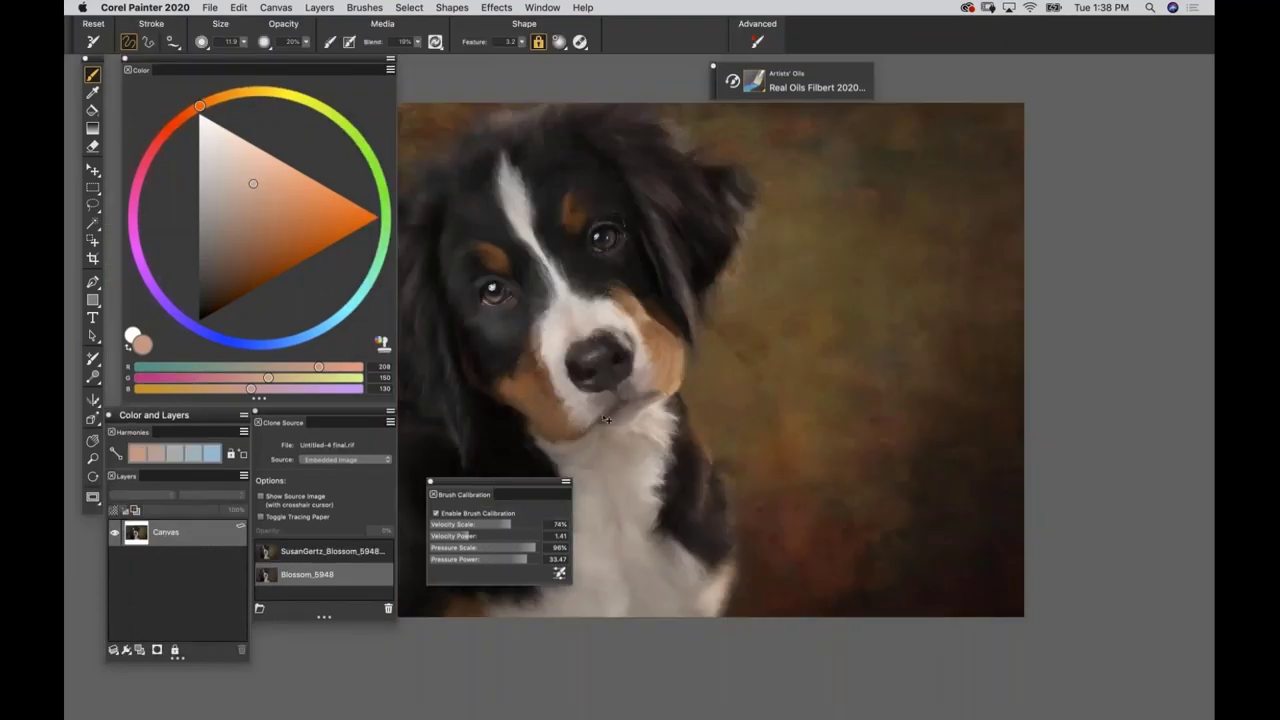
key(super+plus)
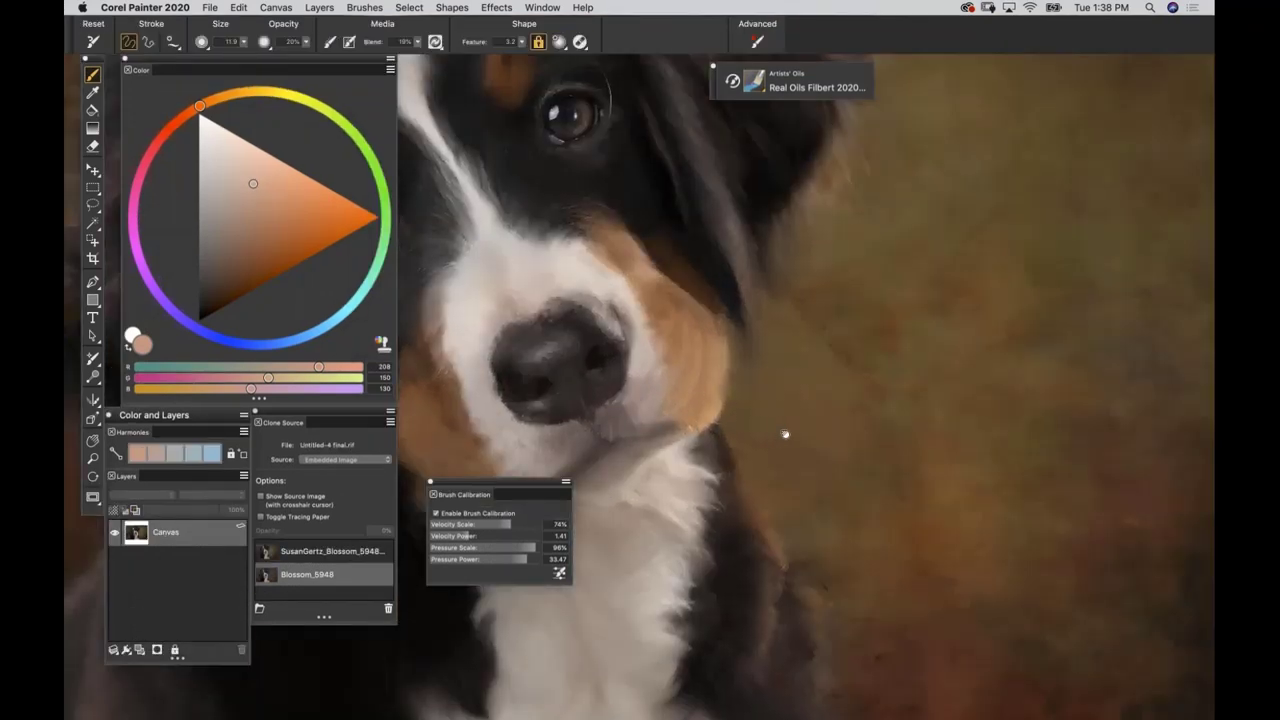
key(super+minus)
key(Tab)
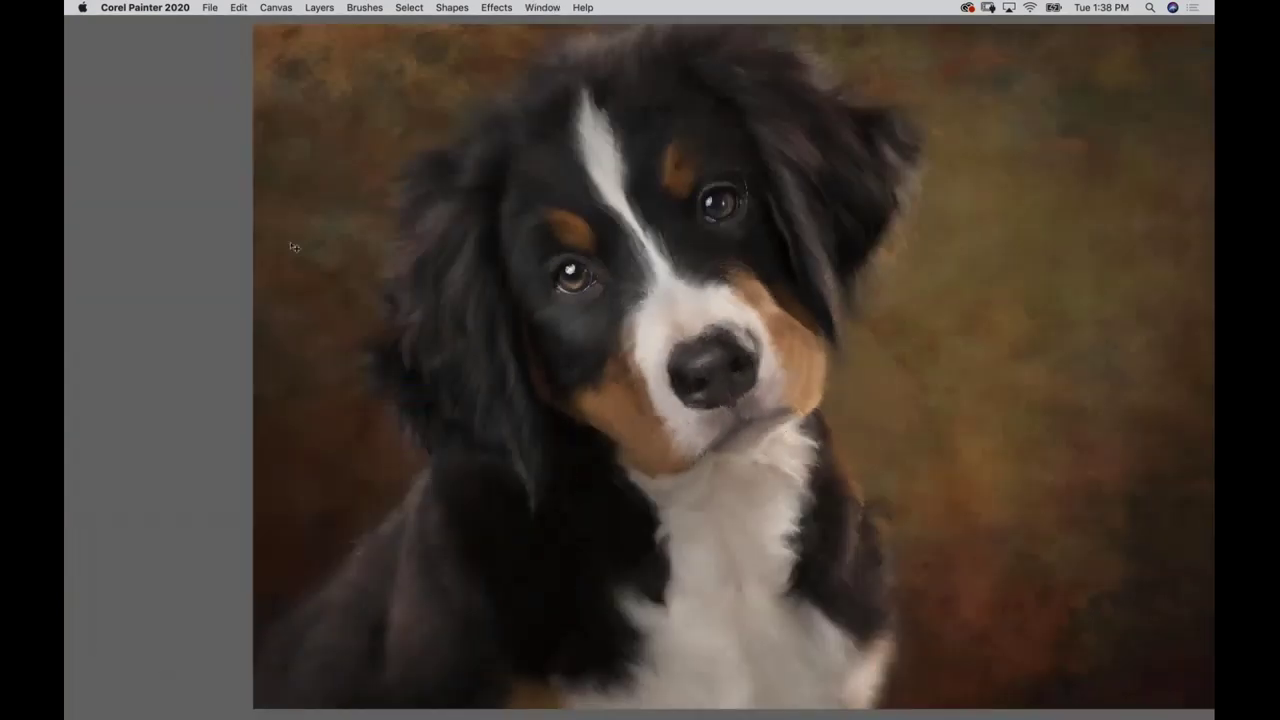
Examine the ear's fur edges in the finished painting up close, comparing them with the source photo through tracing paper.
key(super+t)
key(super+t)
drag(781, 425, 785, 428)
key(super+plus)
key(super+plus)
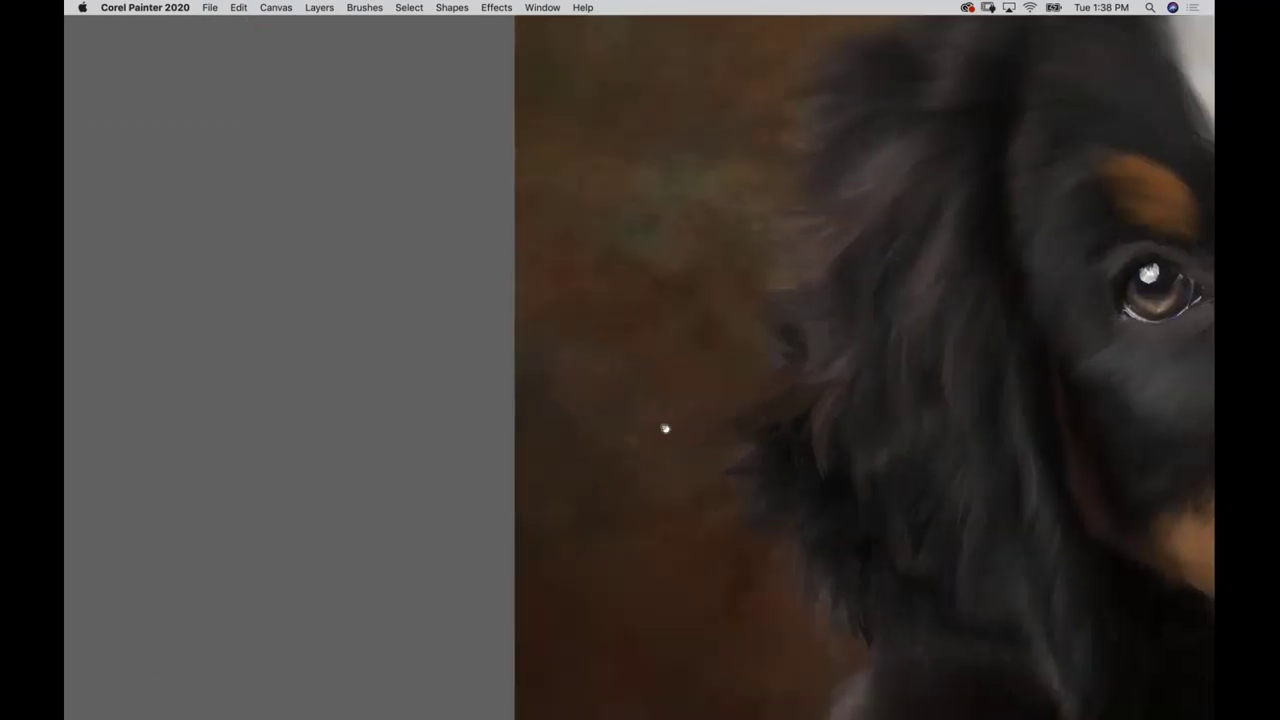
key(Tab)
key(super+t)
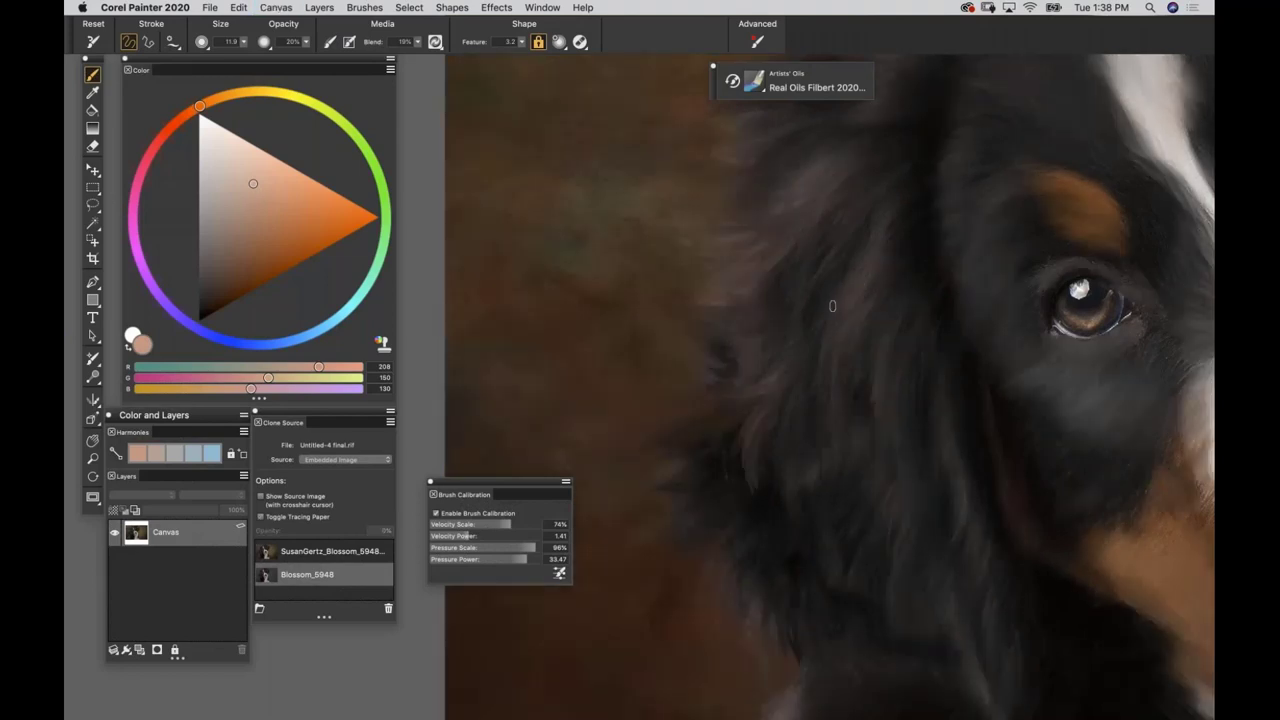
key(super+t)
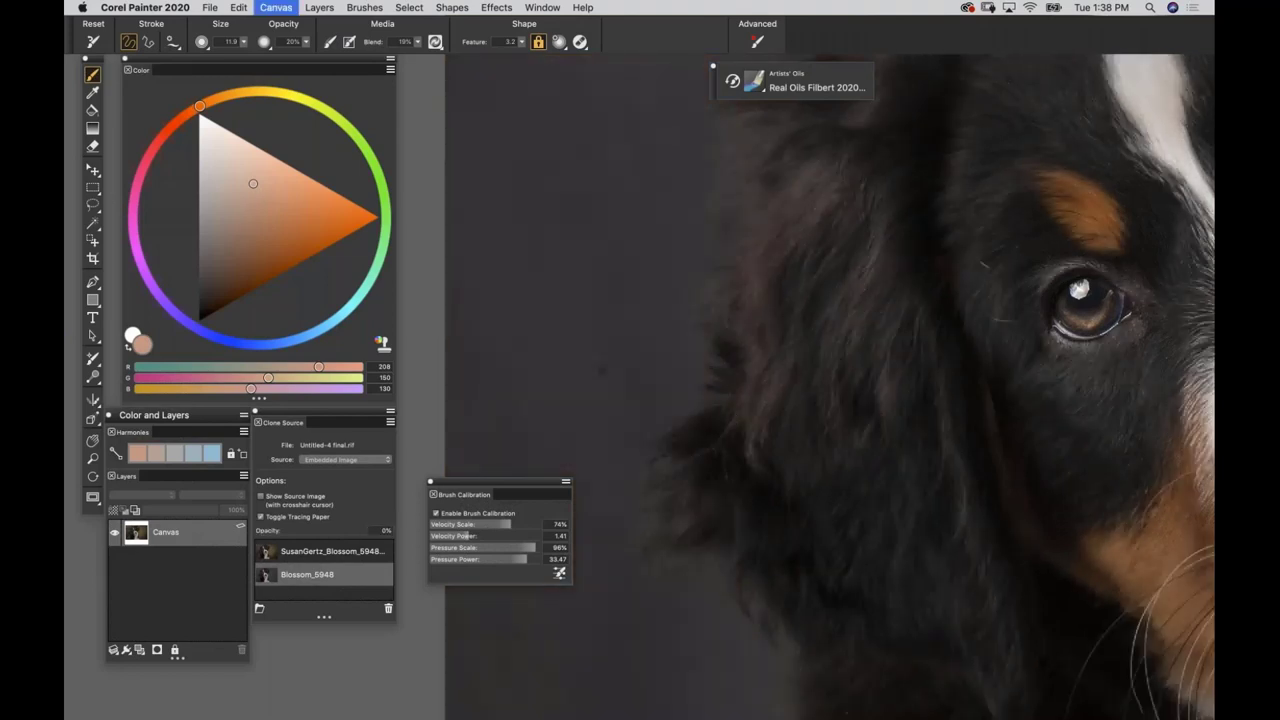
key(super+t)
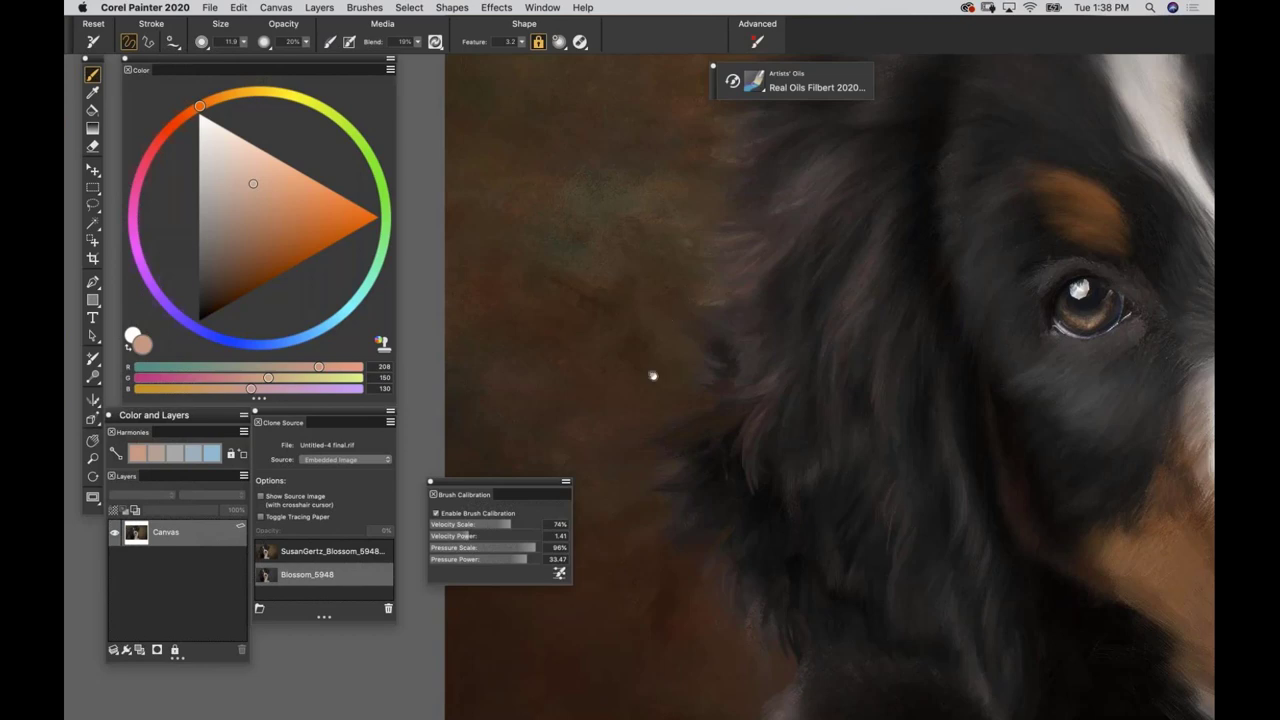
mouse_move(651, 374)
mouse_down()
mouse_move(631, 403)
mouse_move(621, 393)
mouse_up()
scroll(621, 393, right, 2)
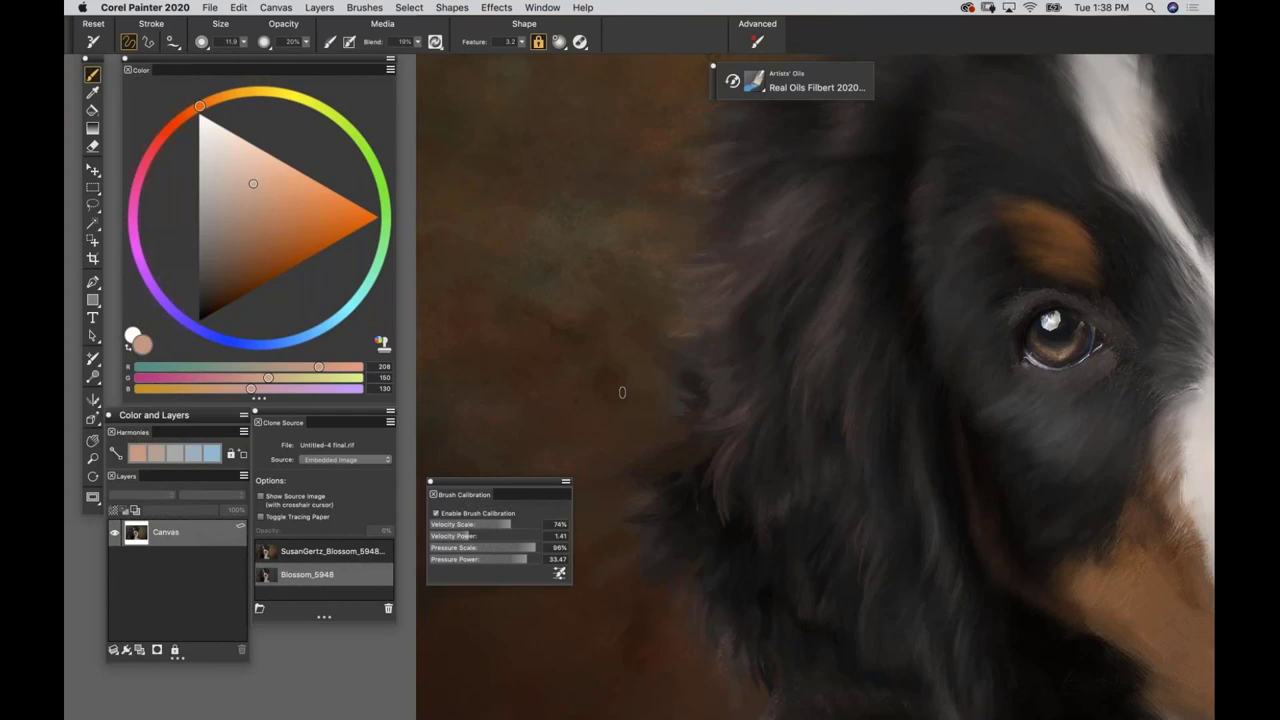
key(super+minus)
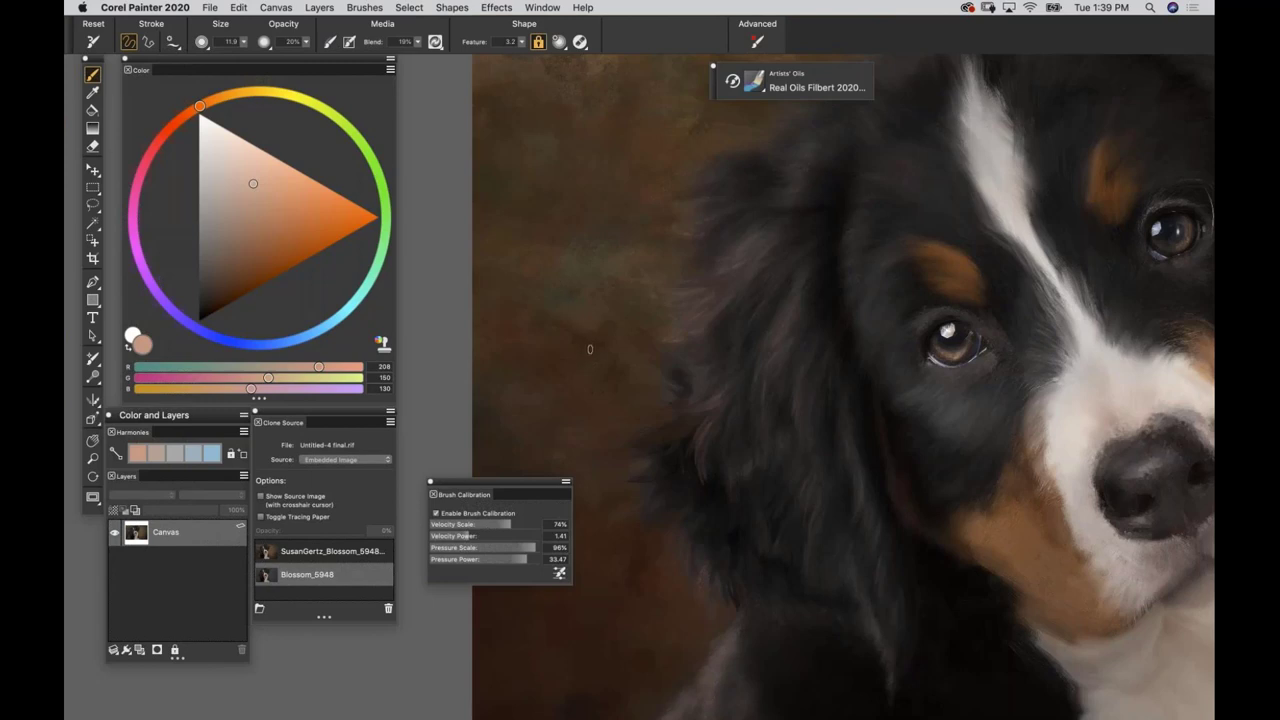
Examine the nose and muzzle of the finished painting up close, comparing them with the source photo through tracing paper.
key(super+minus)
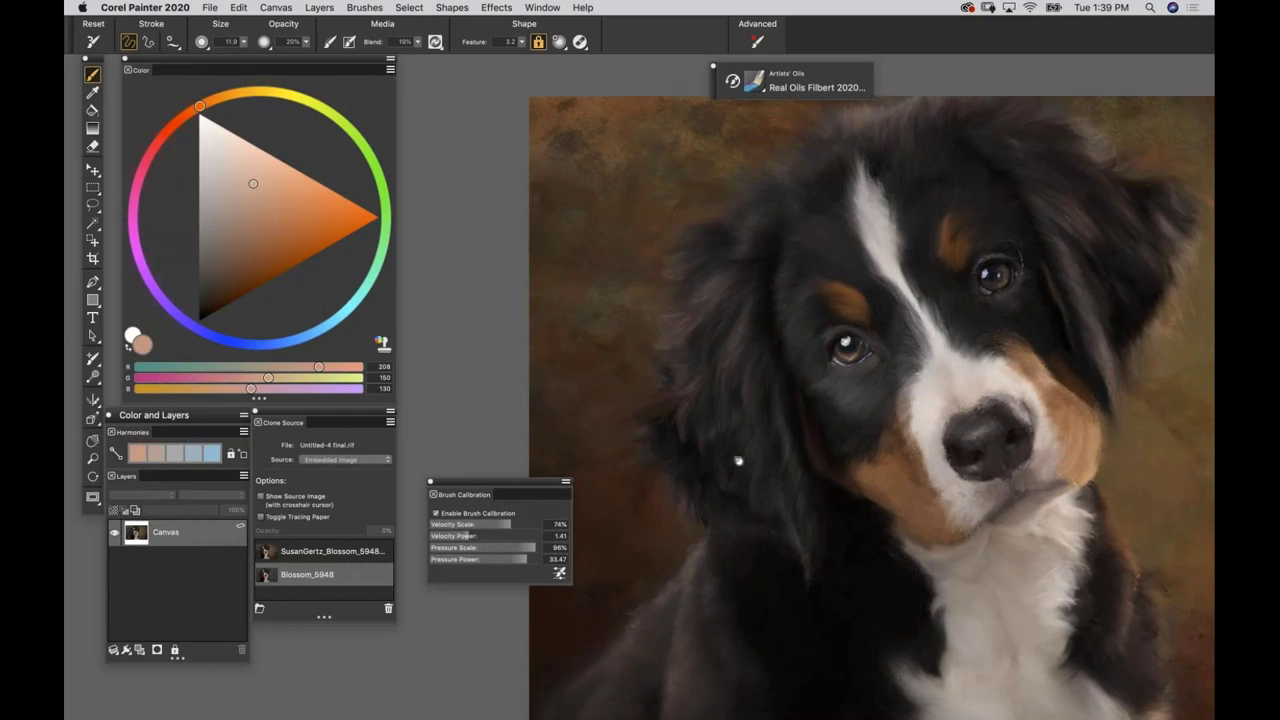
scroll(737, 460, right, 3)
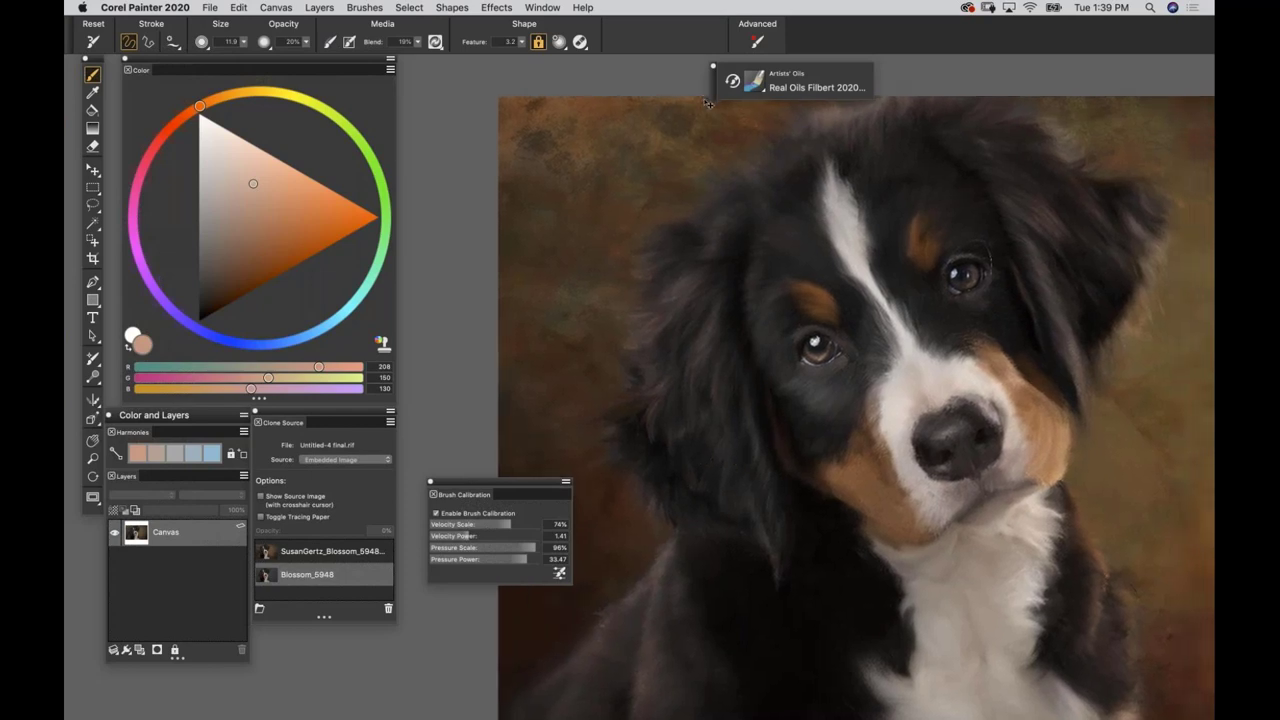
key(super+plus)
key(super+plus)
key(super+plus)
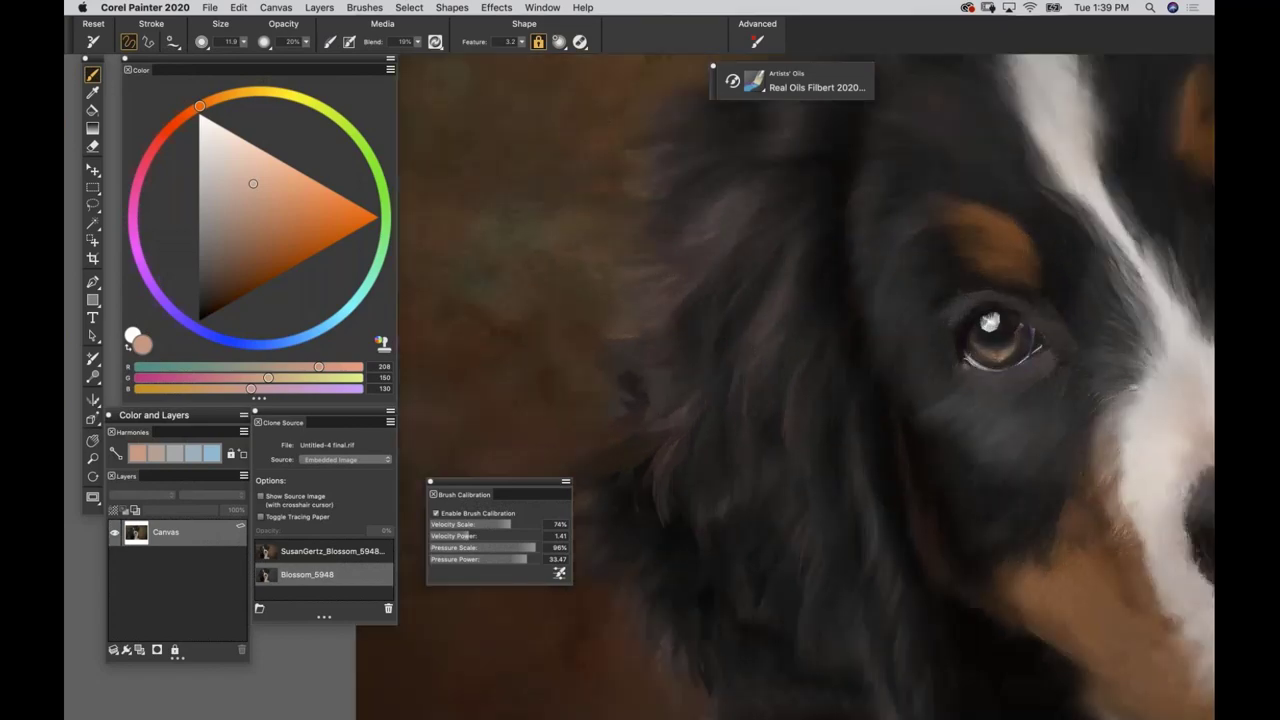
scroll(431, 259, right, 10)
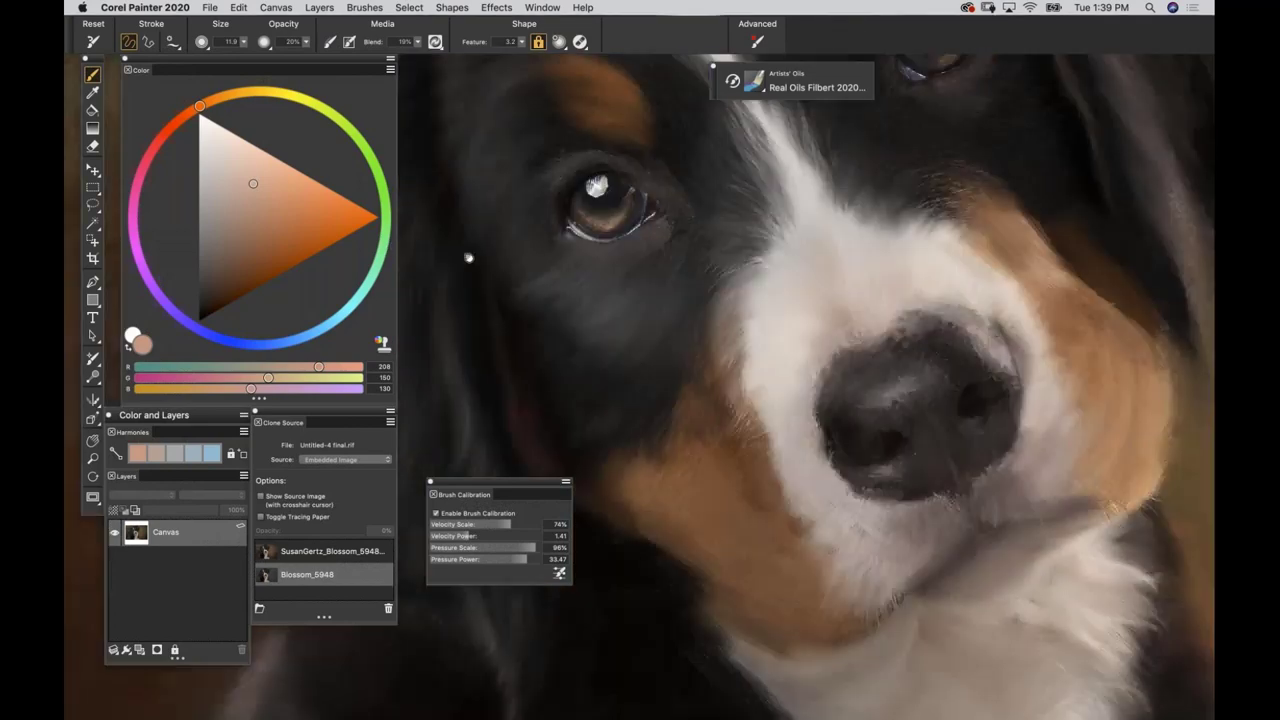
scroll(715, 295, right, 2)
key(super+plus)
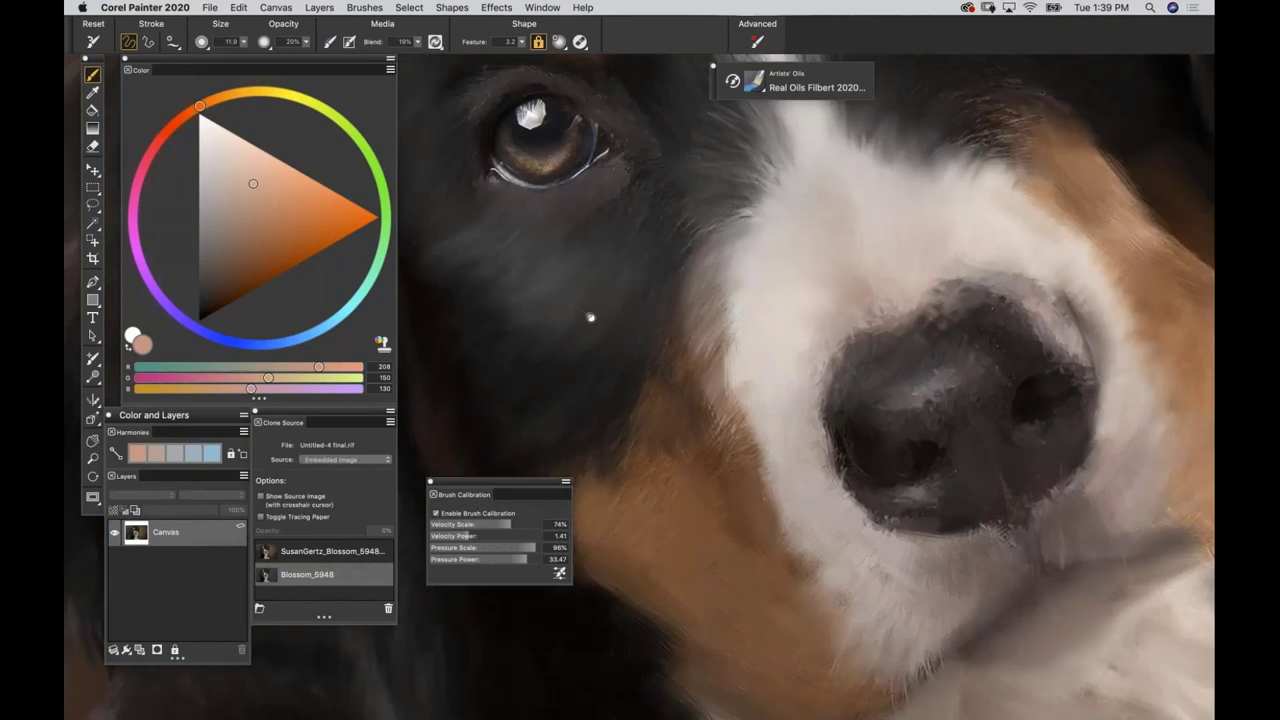
scroll(589, 316, right, 3)
key(super+t)
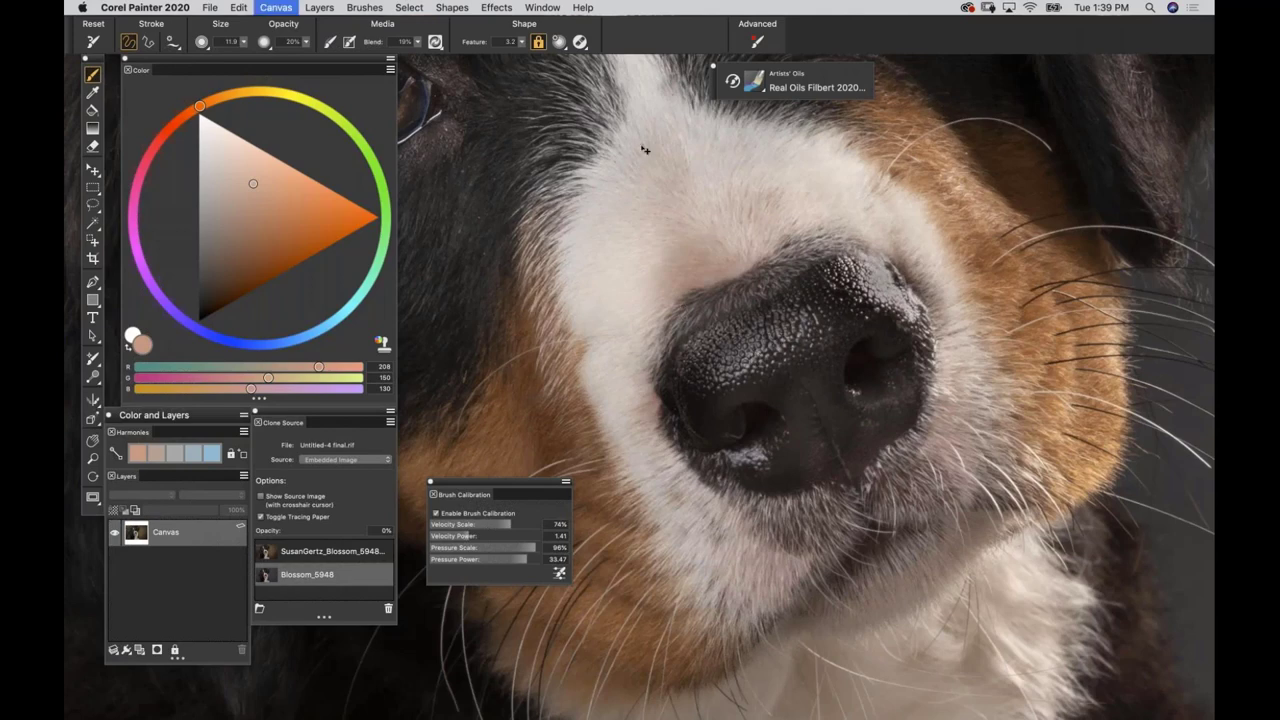
key(super+t)
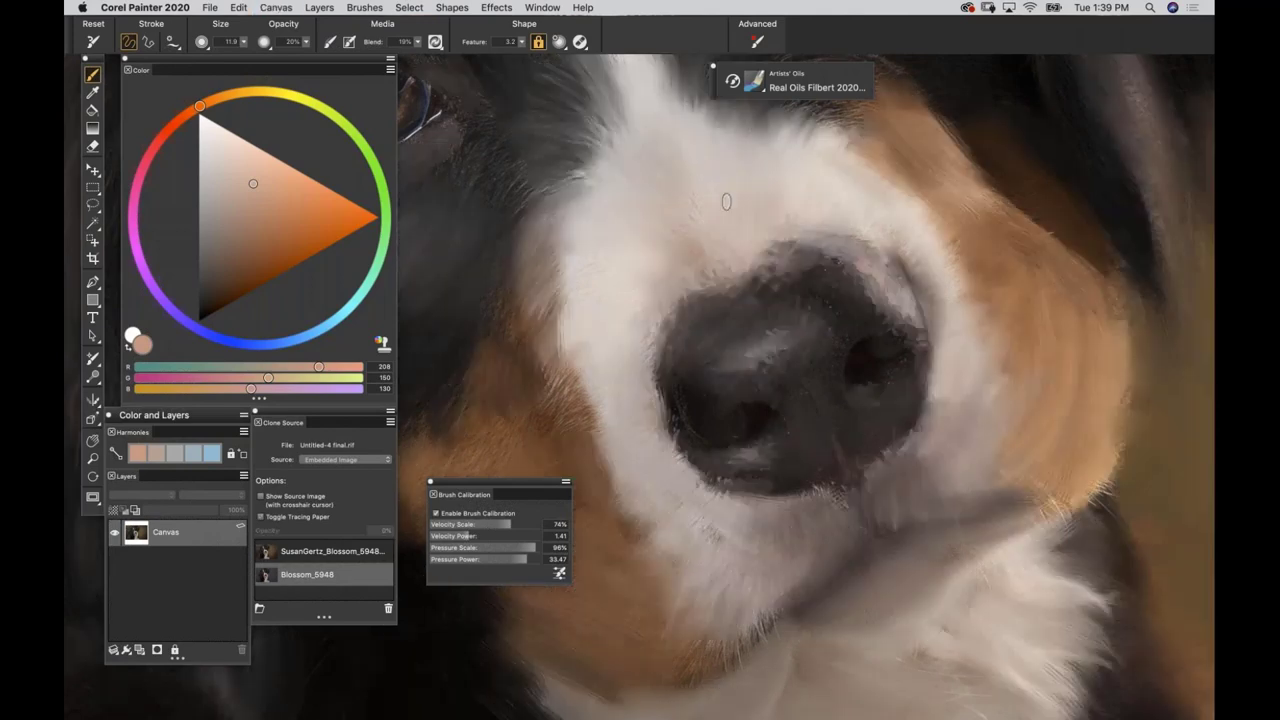
Choose the Straight Cloner brush from the Cloners category of the Painter 2020 Brushes library.
click(753, 84)
click(662, 228)
click(755, 87)
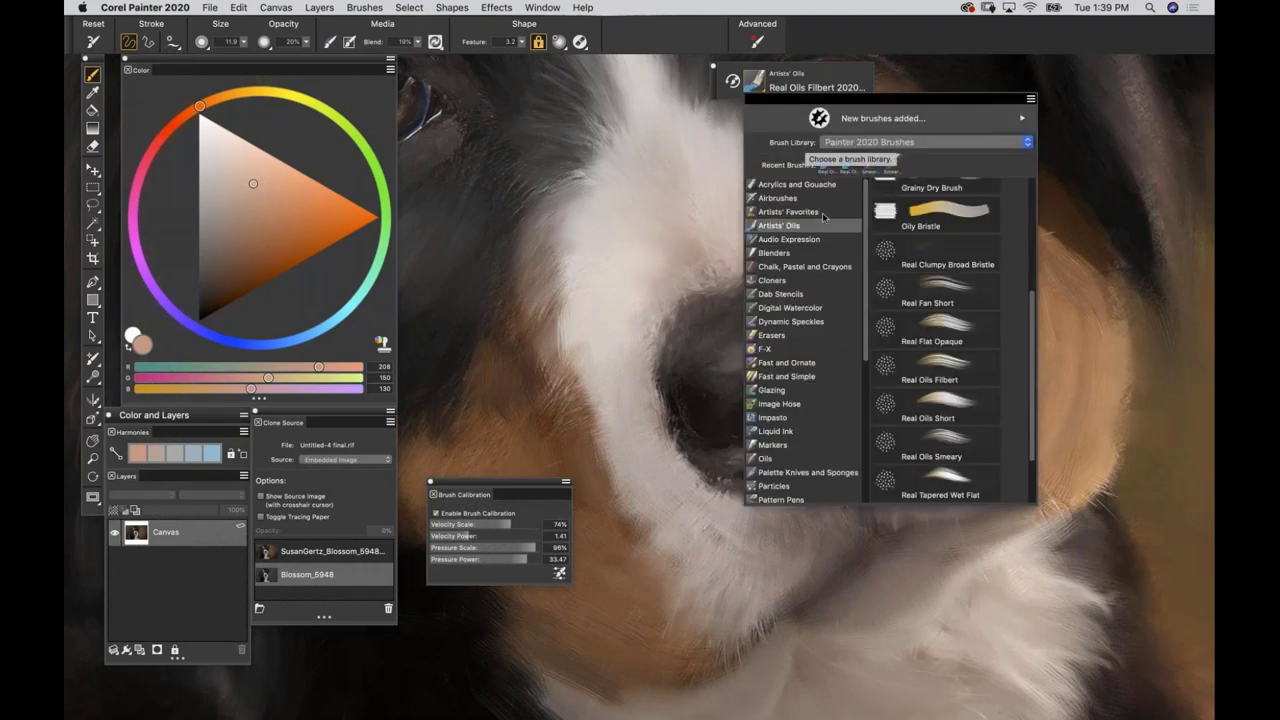
click(772, 280)
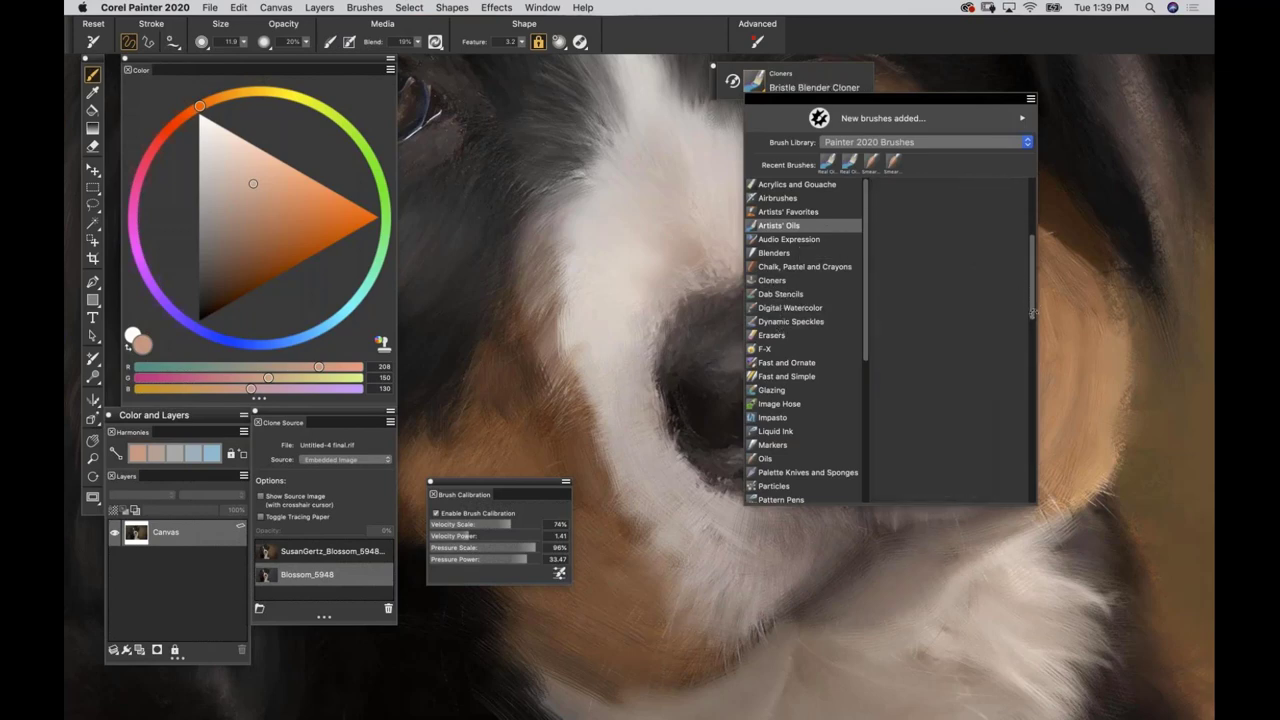
drag(1032, 313, 1017, 461)
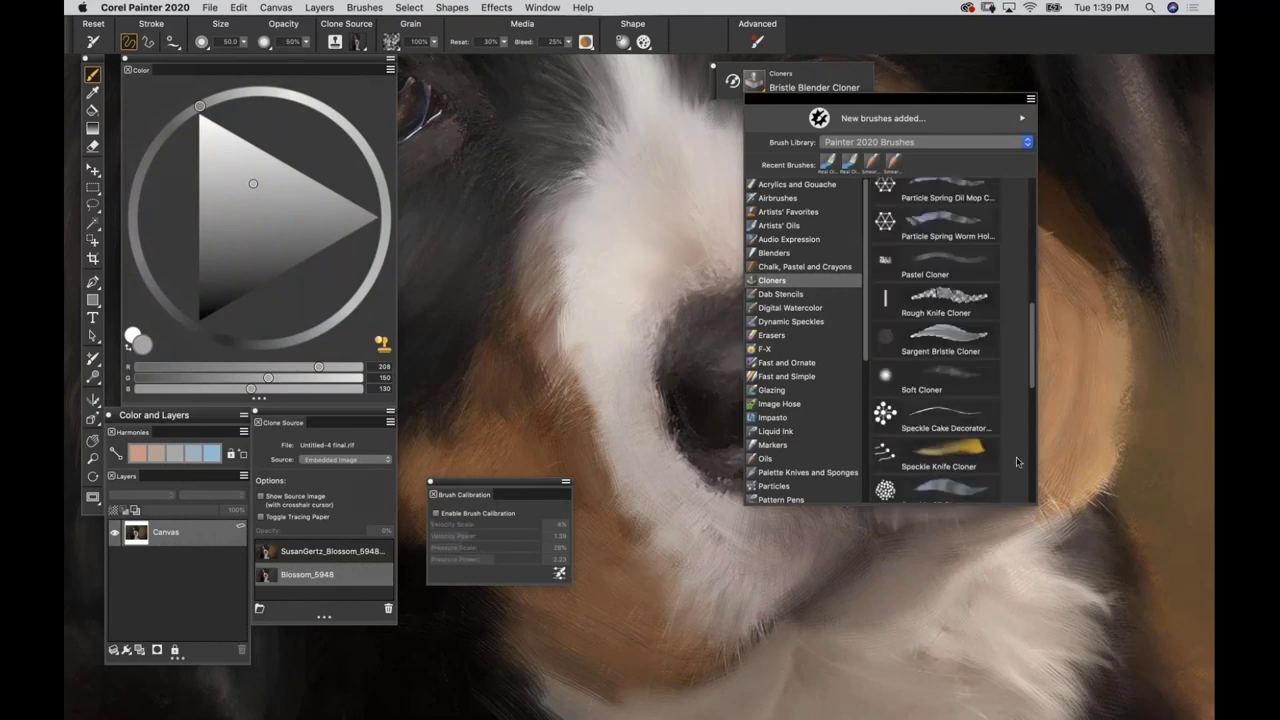
scroll(1017, 461, down, 5)
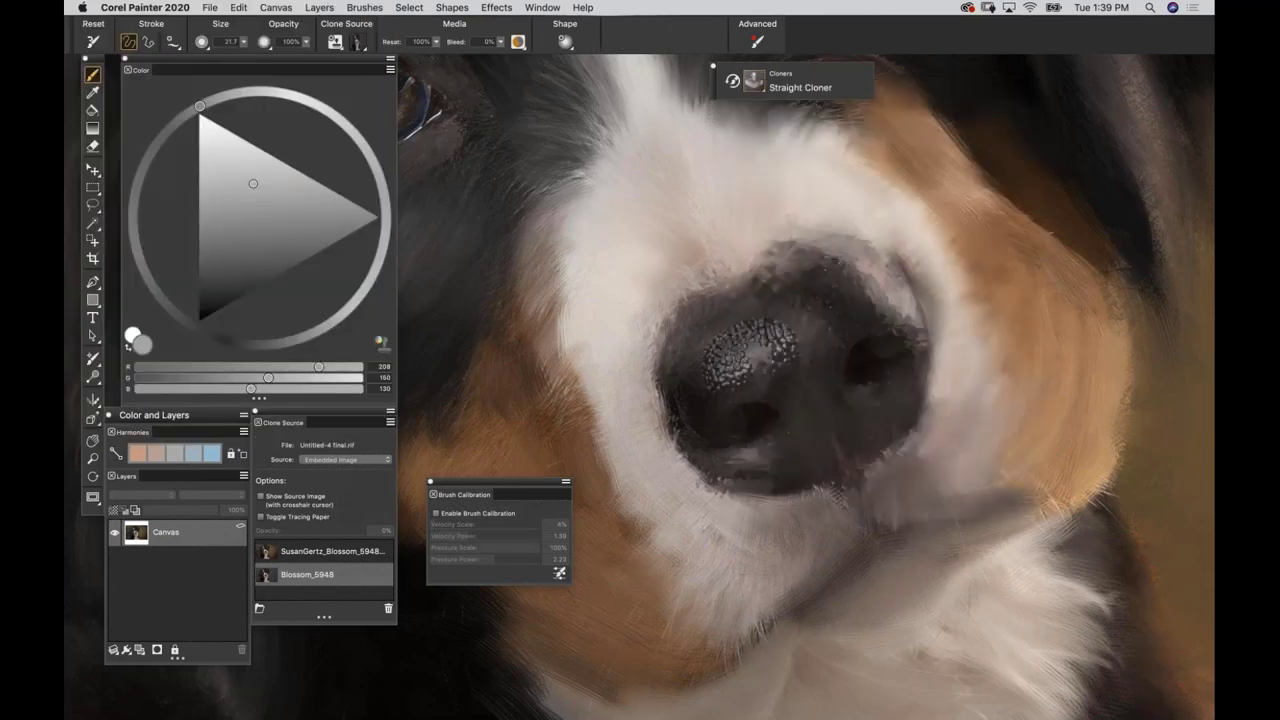
Clone the source photo's detailed nose onto a new layer with the Straight Cloner at a size of about 43.
drag(704, 352, 698, 382)
drag(643, 286, 676, 290)
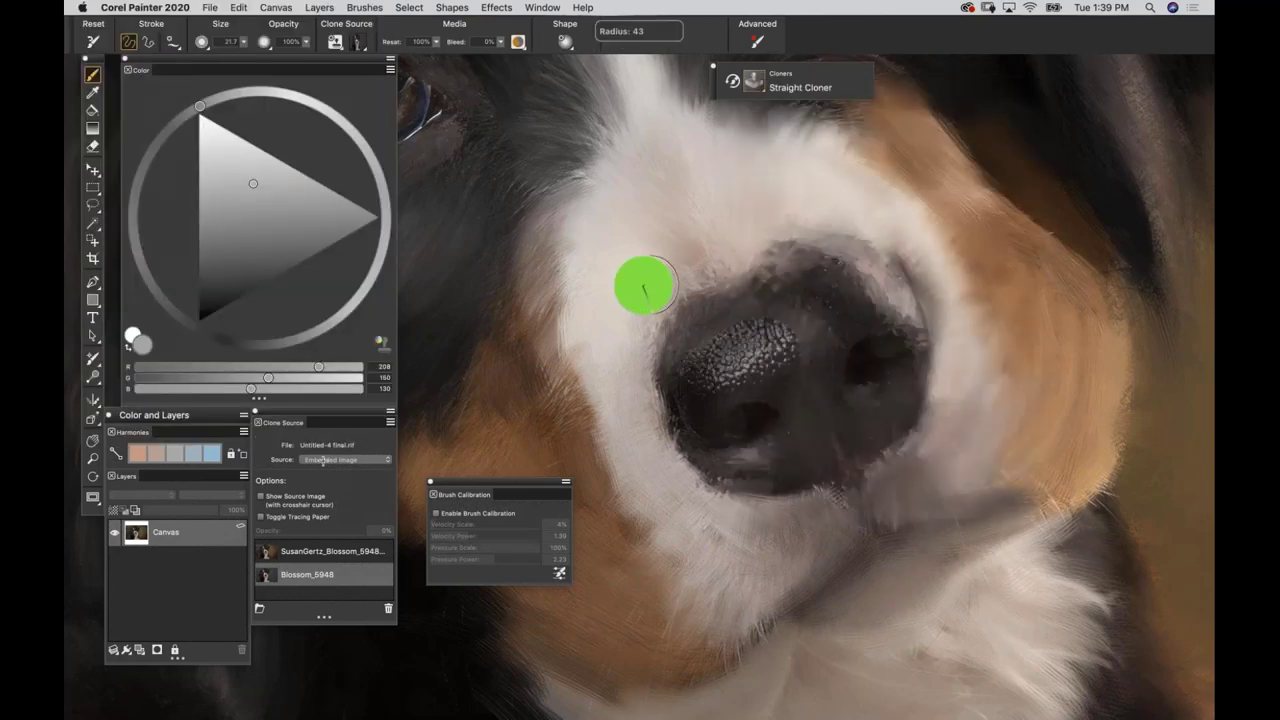
key(super+z)
click(155, 649)
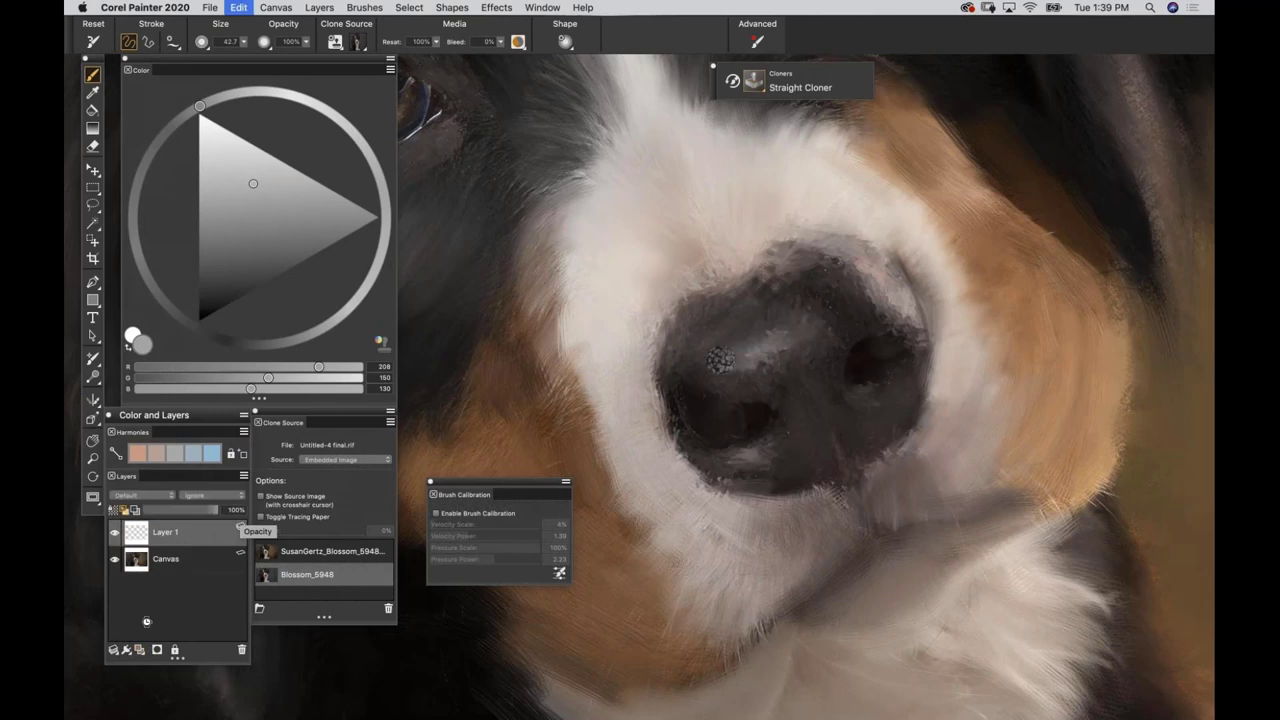
mouse_move(680, 320)
mouse_down()
mouse_move(709, 366)
mouse_move(830, 280)
mouse_move(900, 300)
mouse_move(892, 285)
mouse_move(770, 262)
mouse_move(705, 295)
mouse_move(664, 365)
mouse_move(755, 470)
mouse_up()
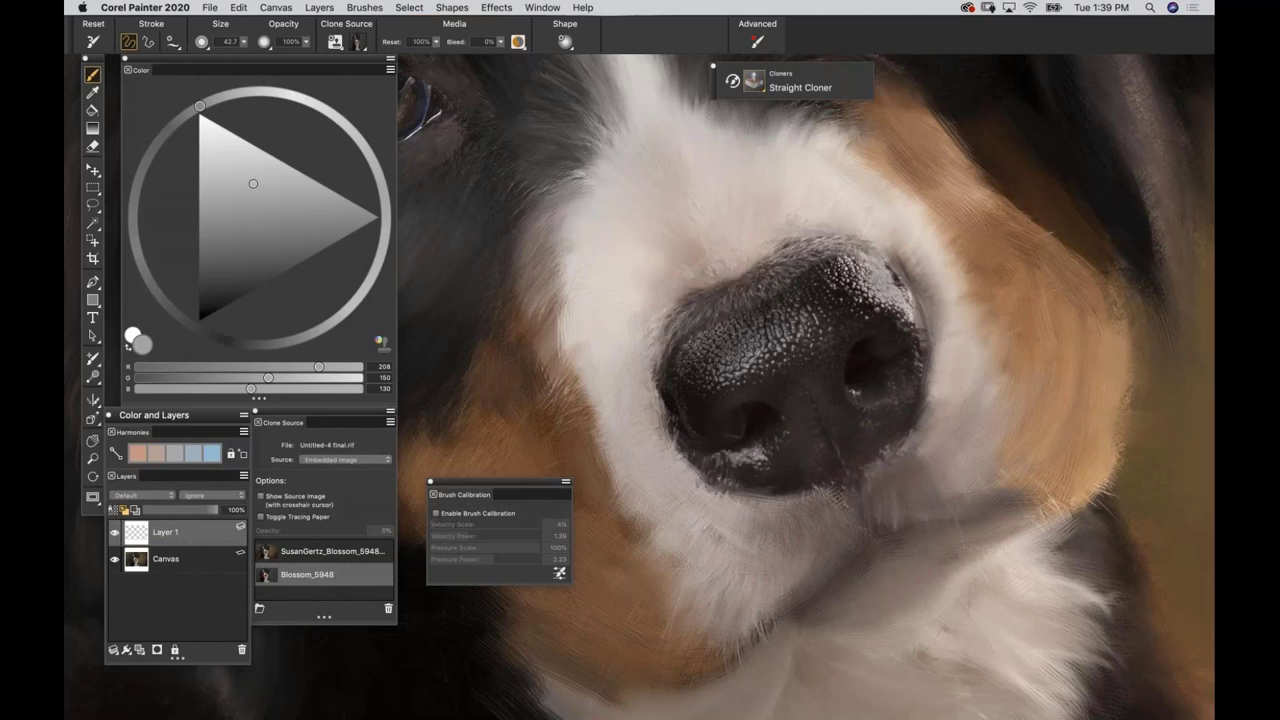
Choose the Impressionist brush from the Artists' Favorites category and reset it to its default settings.
click(752, 86)
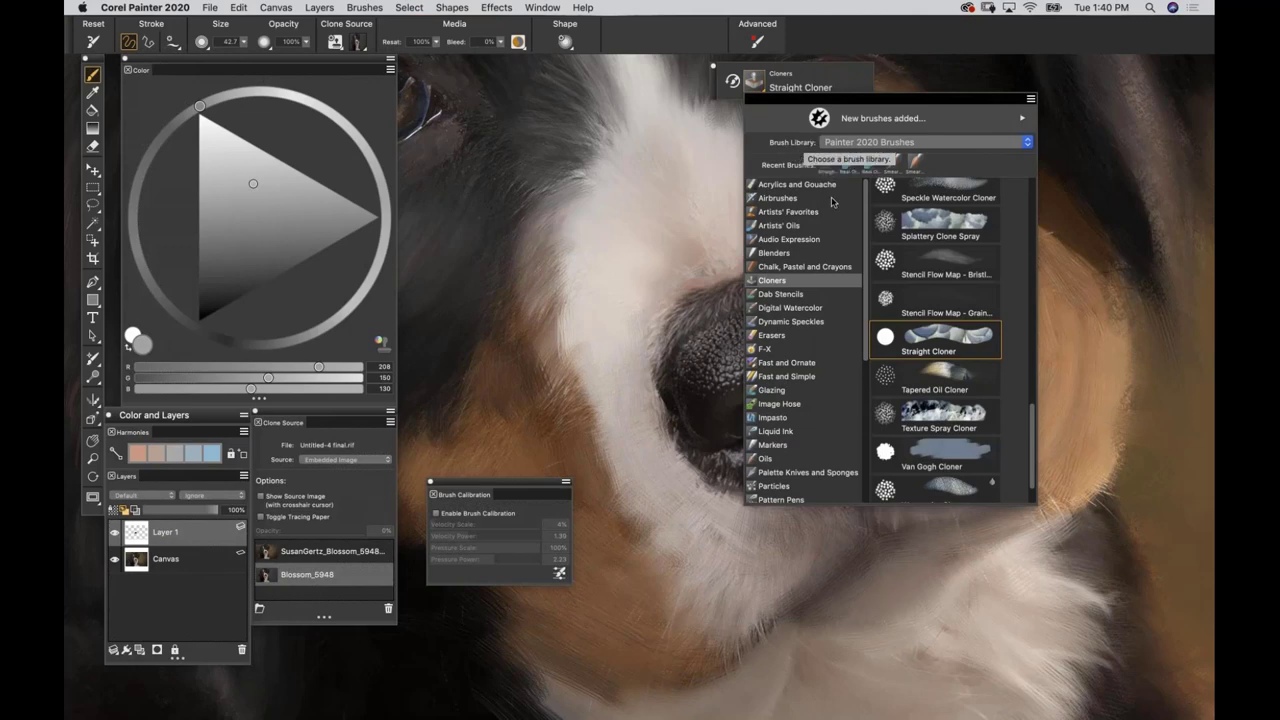
click(780, 213)
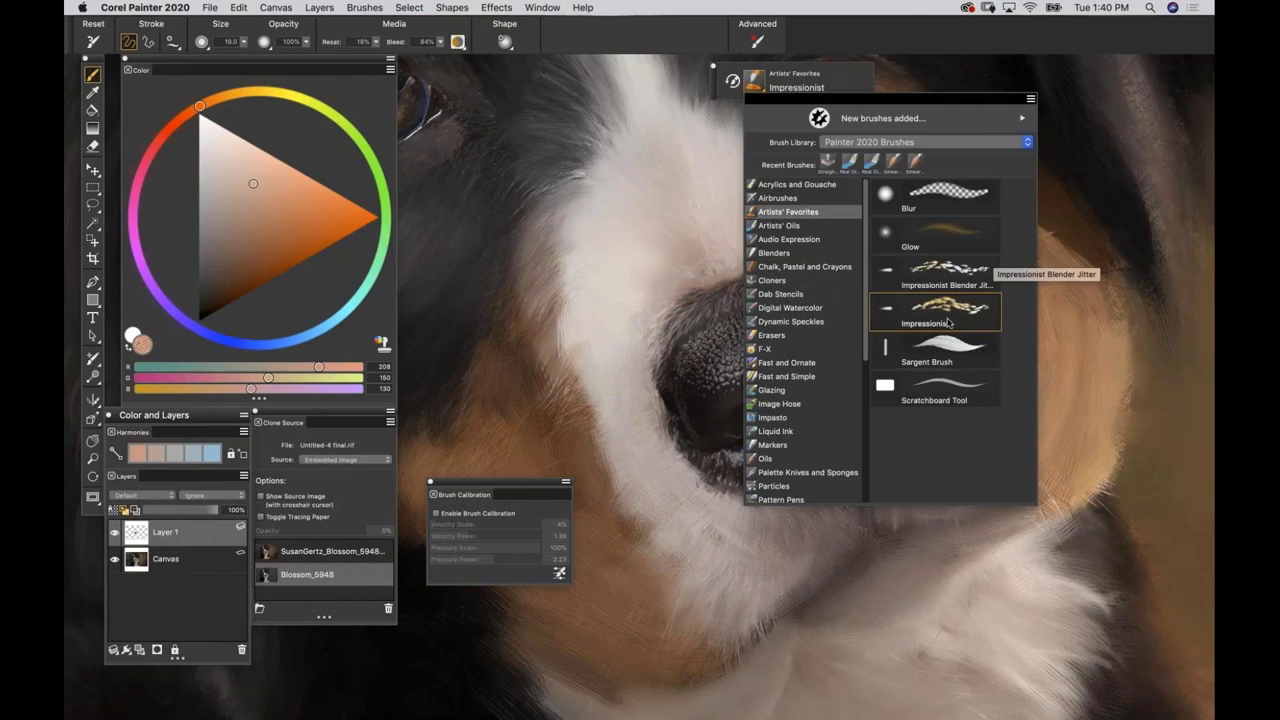
click(947, 320)
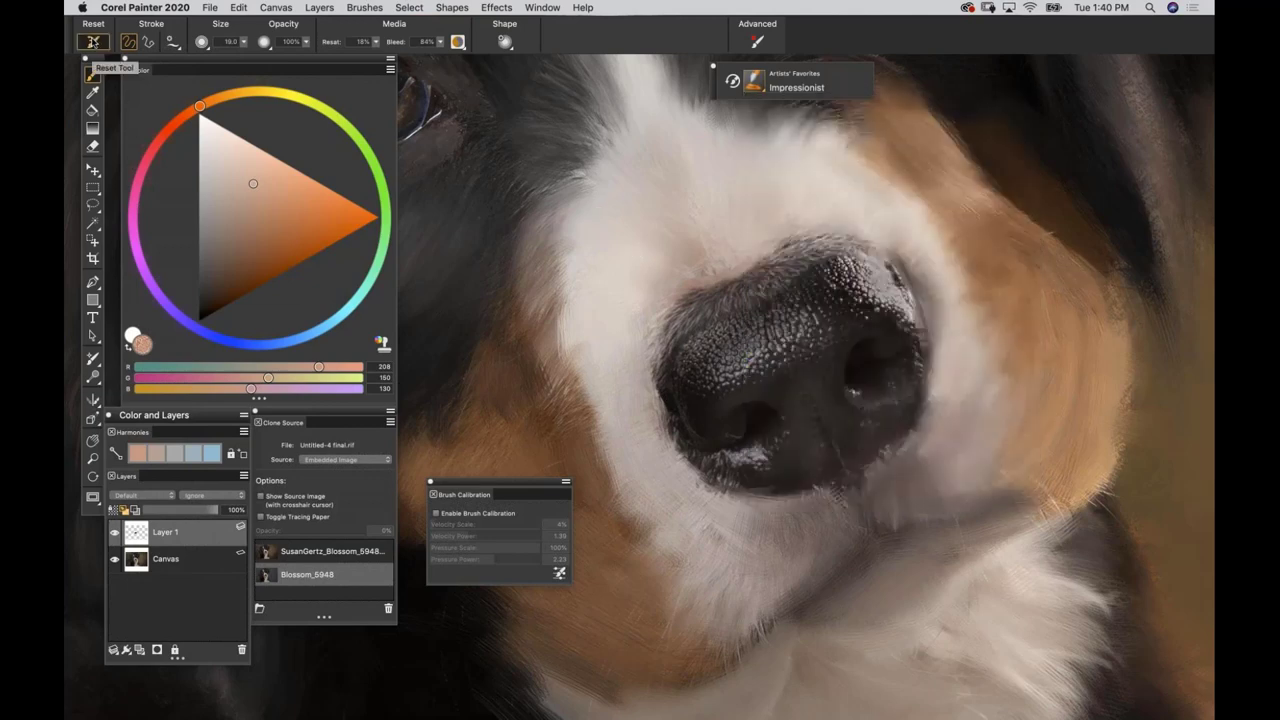
click(92, 42)
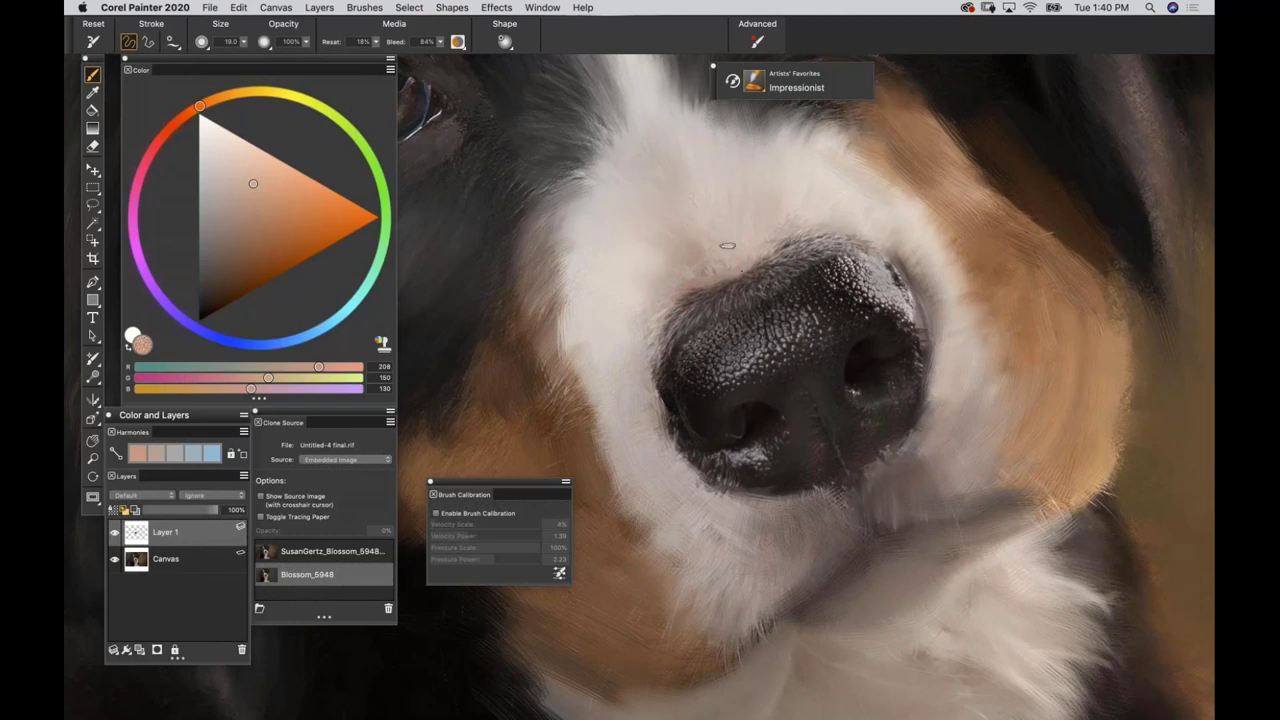
drag(706, 200, 790, 372)
drag(762, 205, 858, 380)
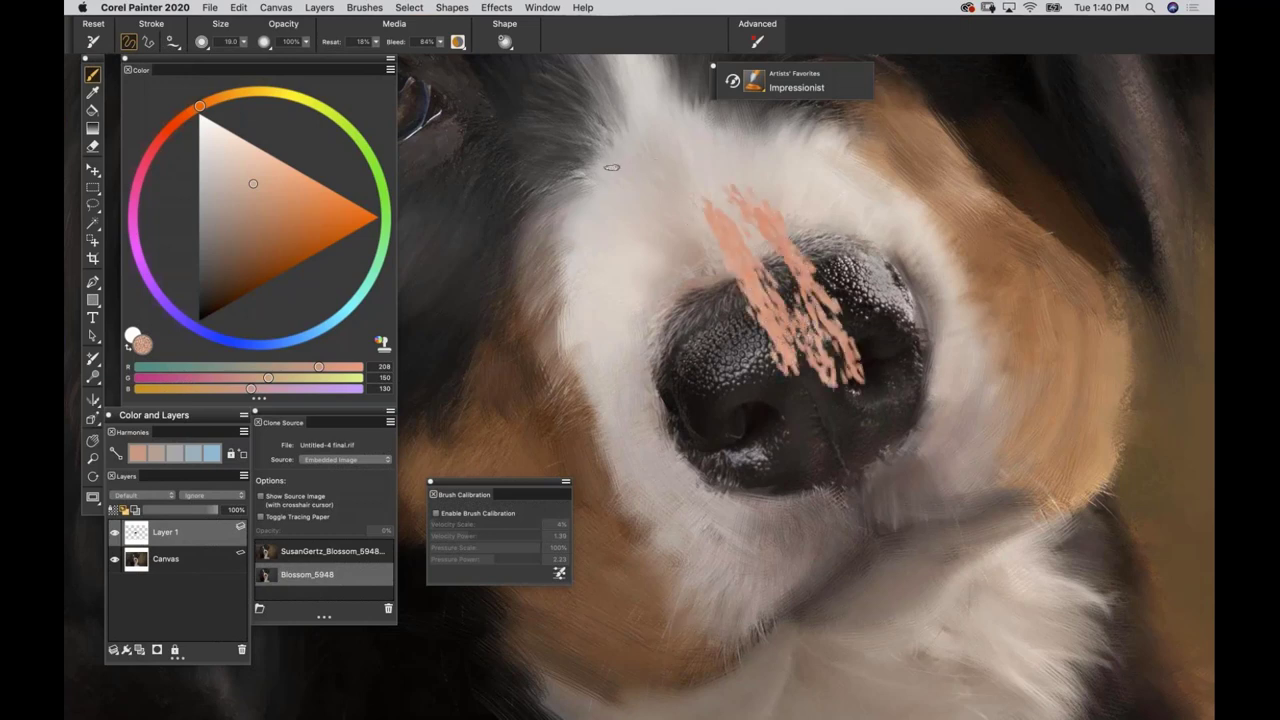
key(super+z)
key(super+z)
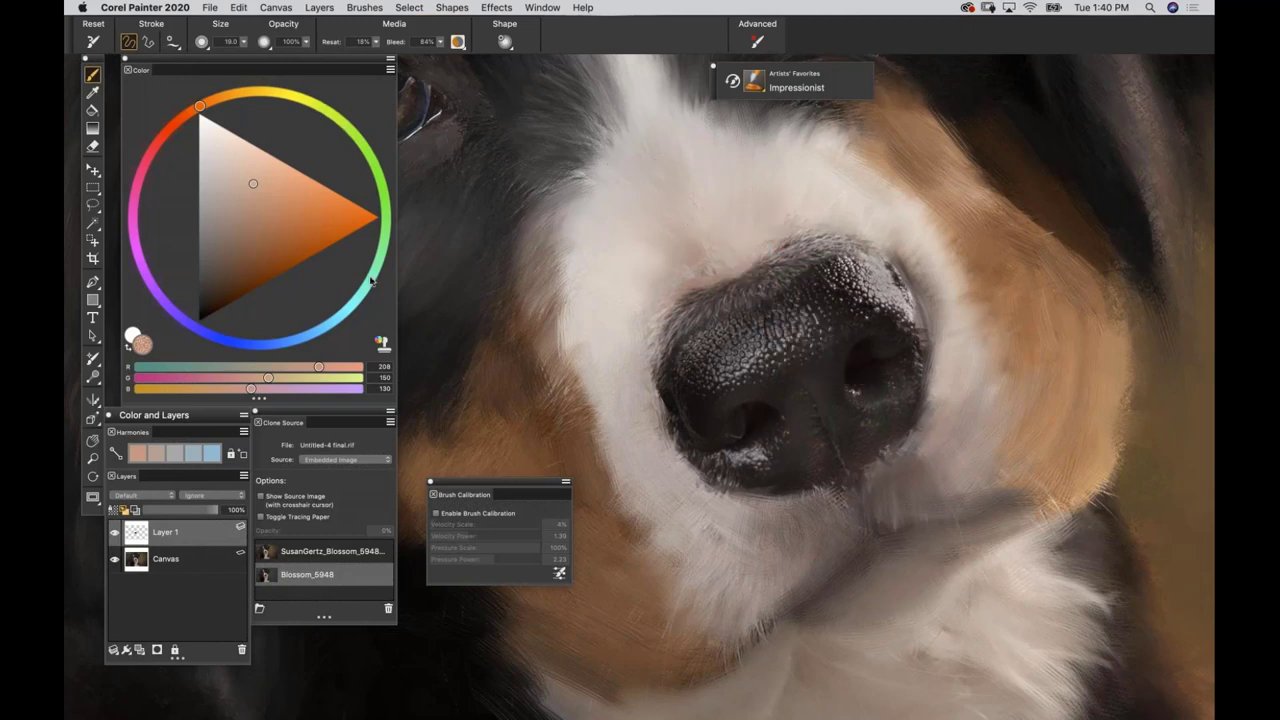
Turn on clone color and paint over the speckled upper part of the nose with the Impressionist brush, checking the source photo.
click(381, 346)
click(382, 345)
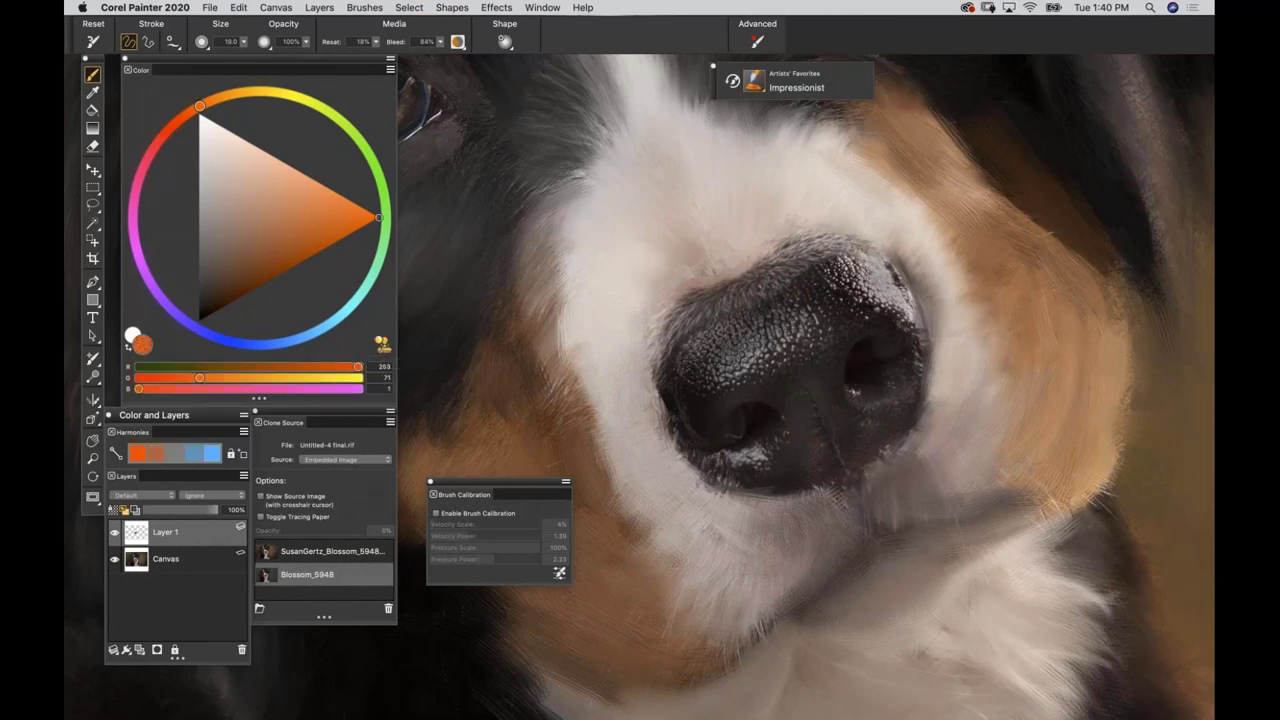
click(382, 345)
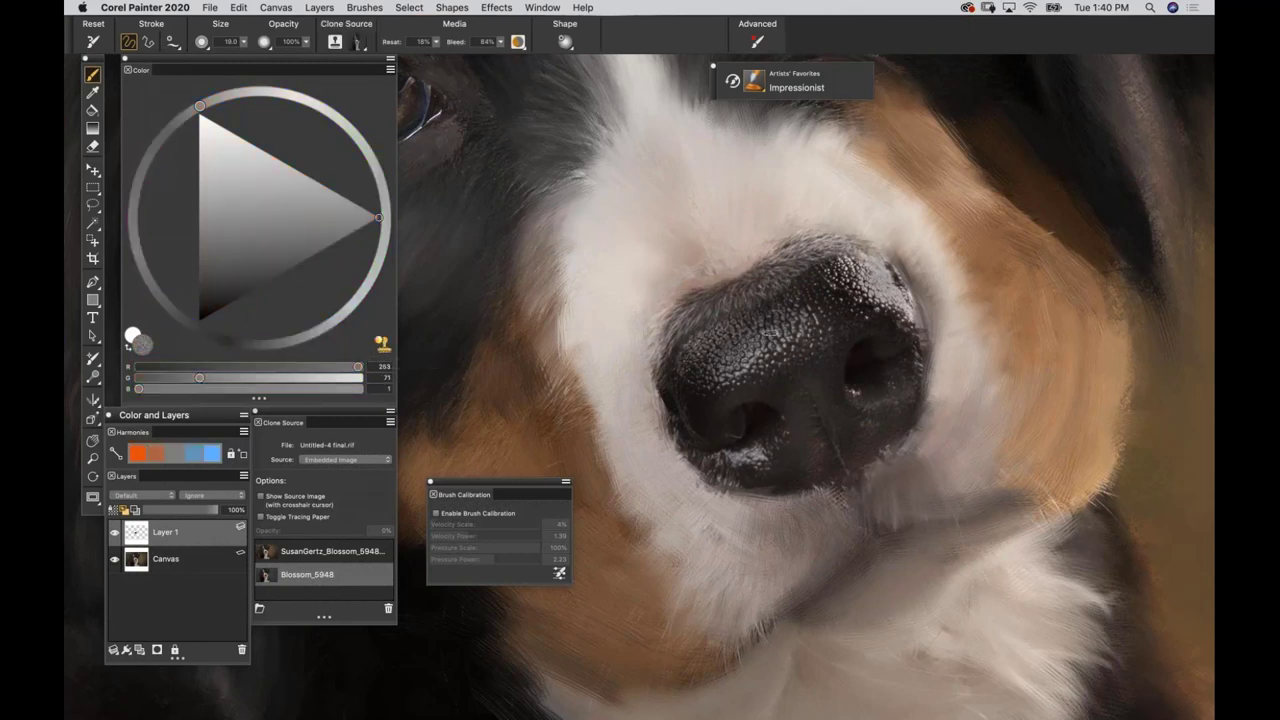
mouse_move(770, 332)
mouse_down()
mouse_move(827, 328)
mouse_move(790, 362)
mouse_move(724, 376)
mouse_move(698, 342)
mouse_move(740, 350)
mouse_move(755, 335)
mouse_move(737, 331)
mouse_move(795, 300)
mouse_move(840, 305)
mouse_up()
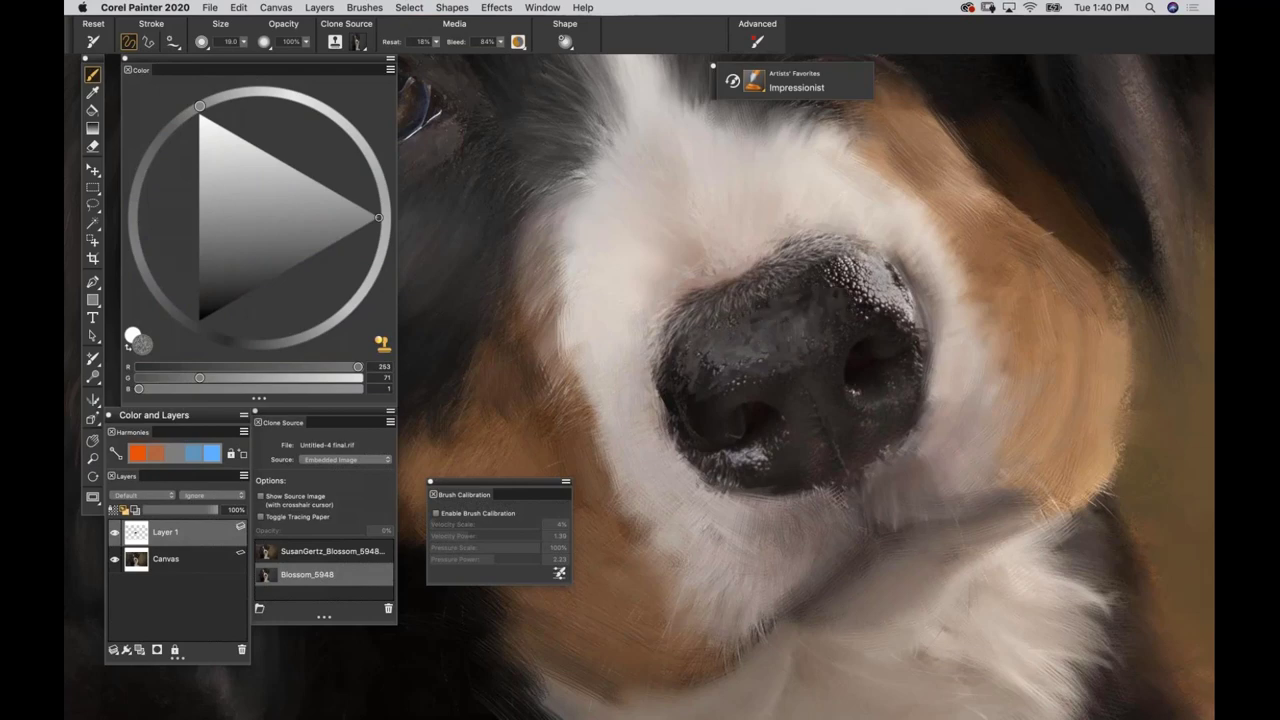
key(super+t)
key(super+t)
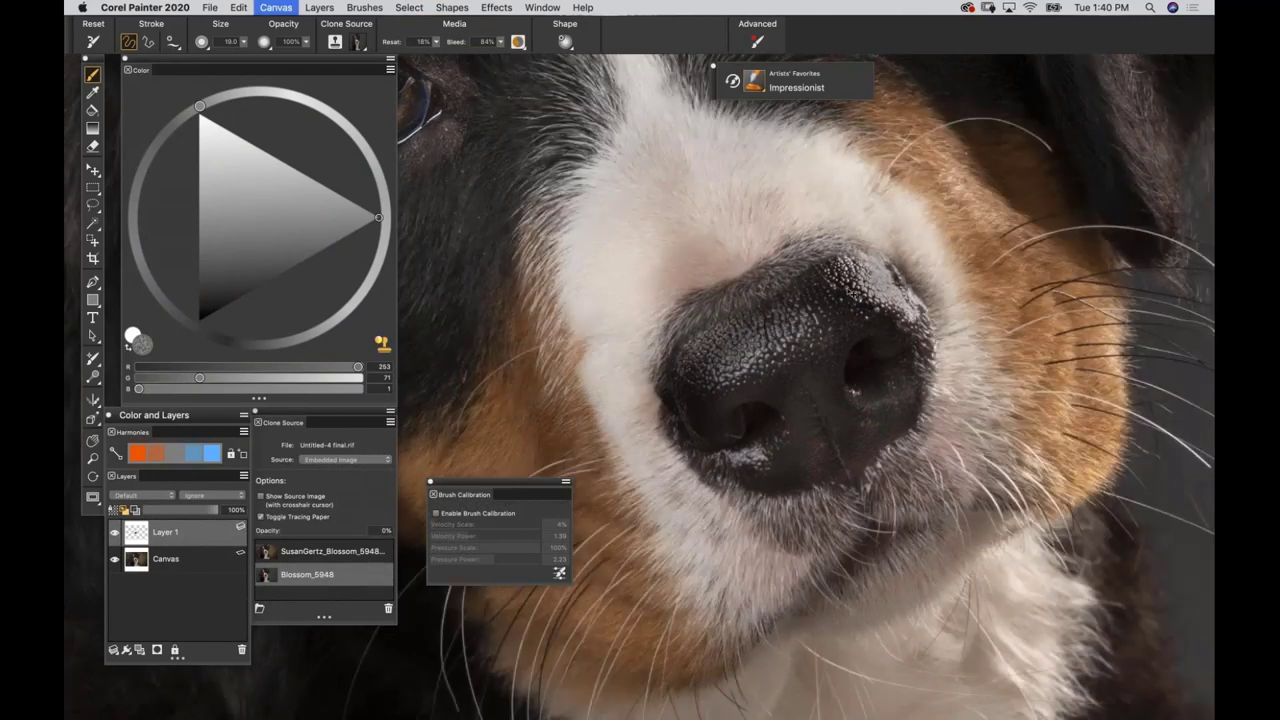
Paint over the nose's bright highlight, outer edge and underside with Impressionist clone-color strokes, checking against the source photo.
mouse_move(866, 298)
mouse_down()
mouse_move(842, 262)
mouse_move(840, 298)
mouse_move(830, 288)
mouse_move(840, 298)
mouse_move(844, 264)
mouse_move(854, 296)
mouse_move(896, 302)
mouse_move(850, 292)
mouse_up()
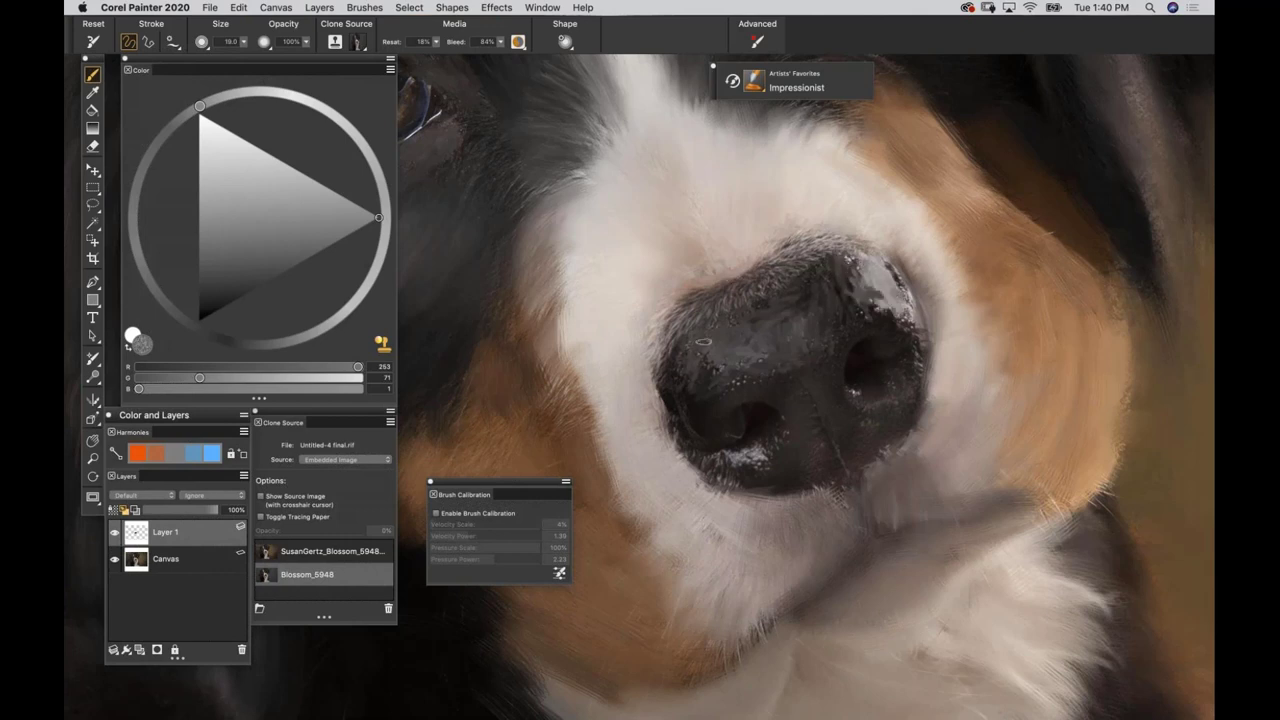
key(super+t)
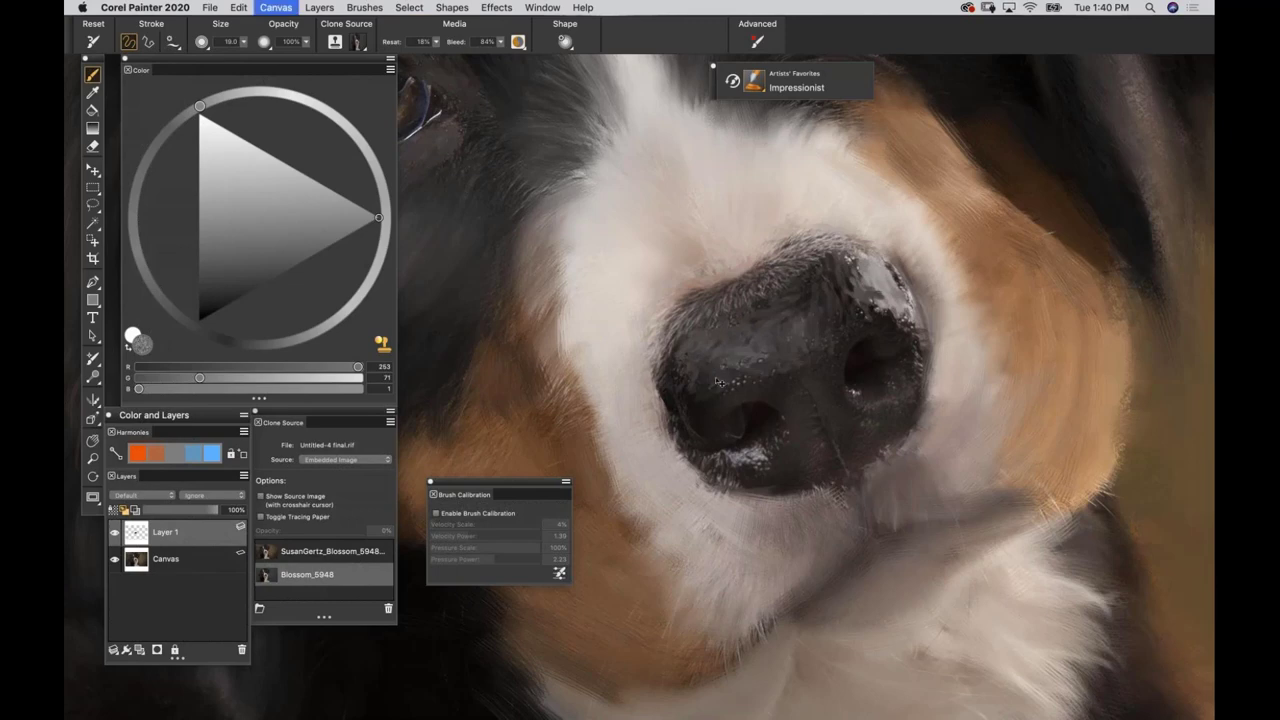
key(super+t)
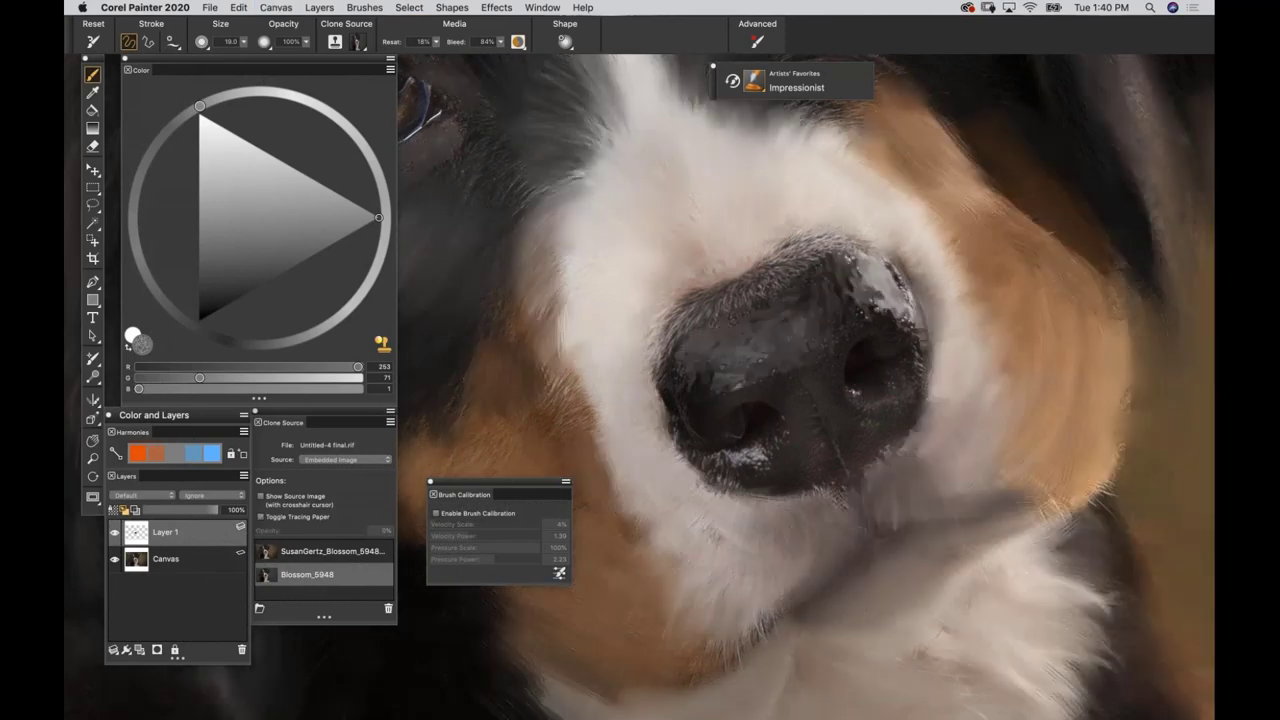
mouse_move(668, 350)
mouse_down()
mouse_move(657, 394)
mouse_move(684, 398)
mouse_up()
drag(657, 352, 678, 384)
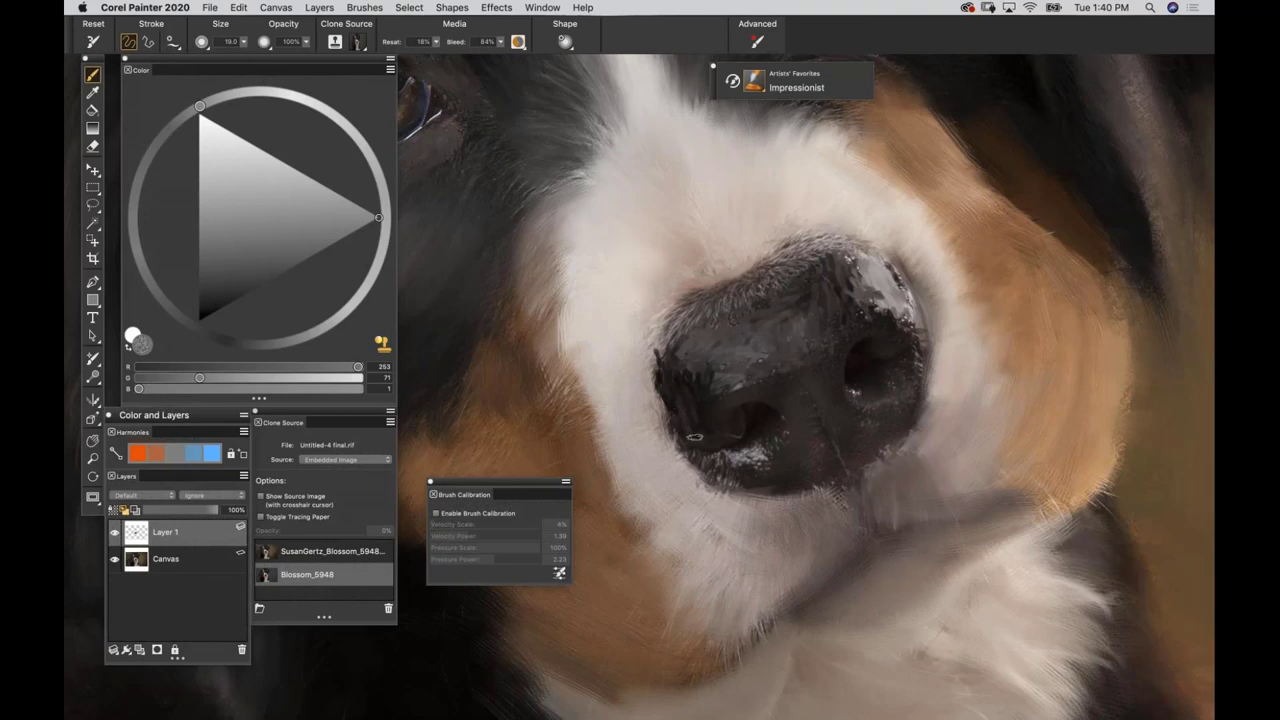
drag(694, 437, 762, 462)
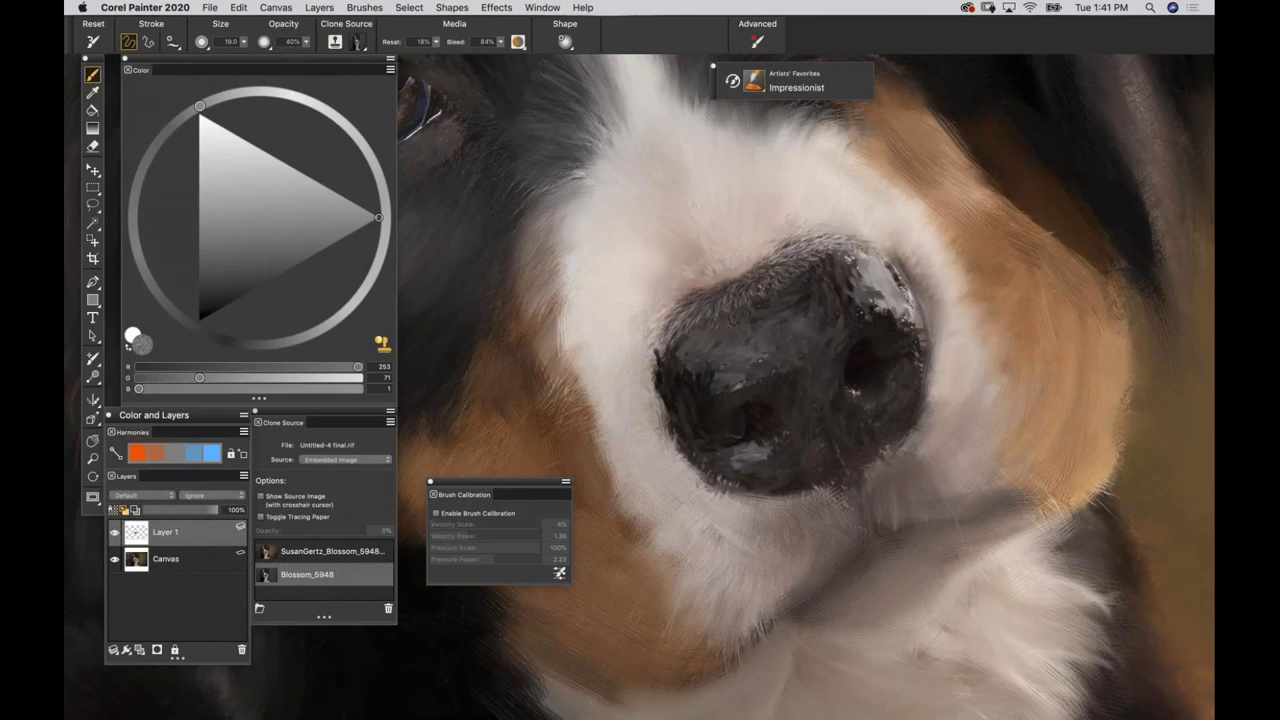
Set the brush opacity to 30% and soften the nose's highlights and nostrils with light strokes, comparing with the source photo.
key(3)
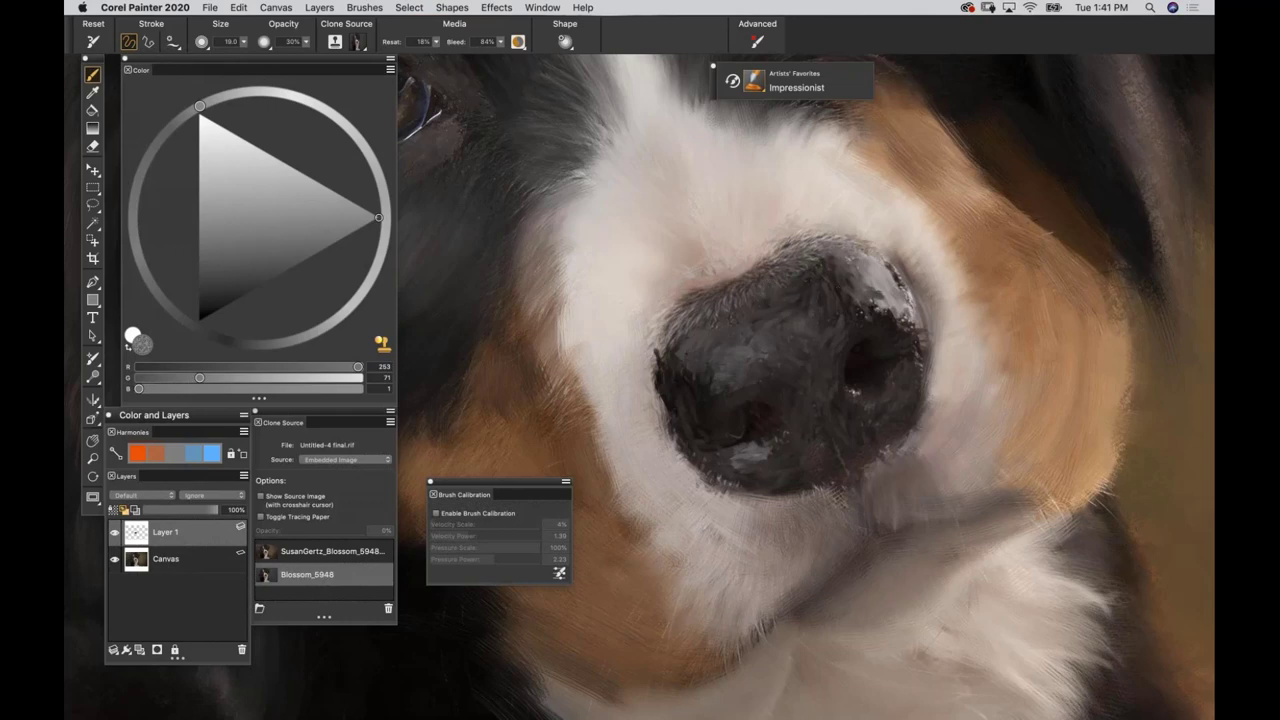
key(super+t)
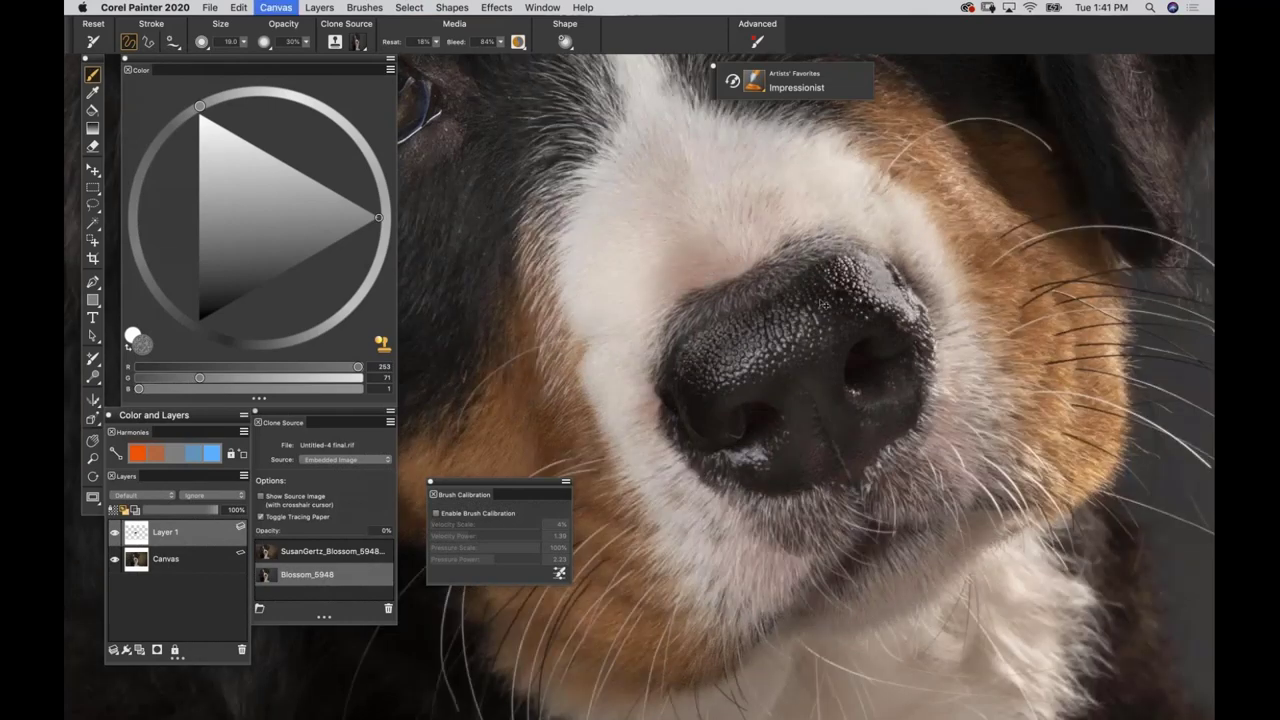
key(super+t)
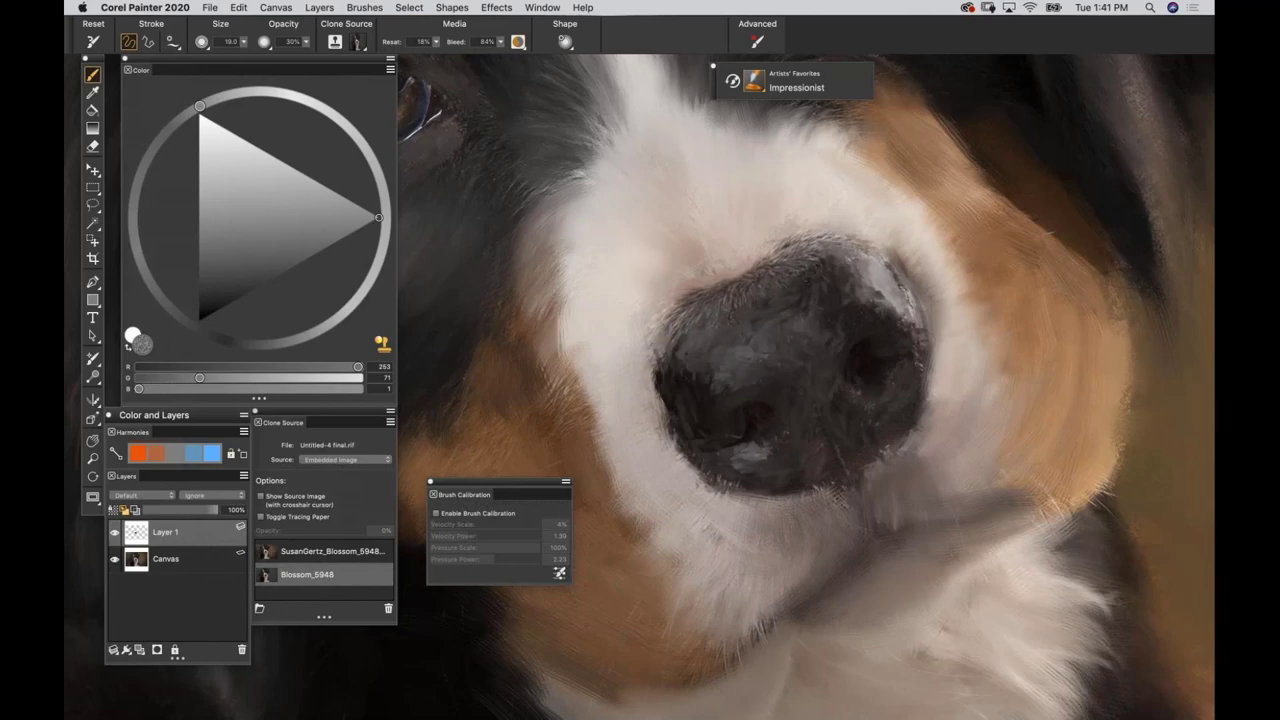
key(super+t)
key(super+t)
key(super+t)
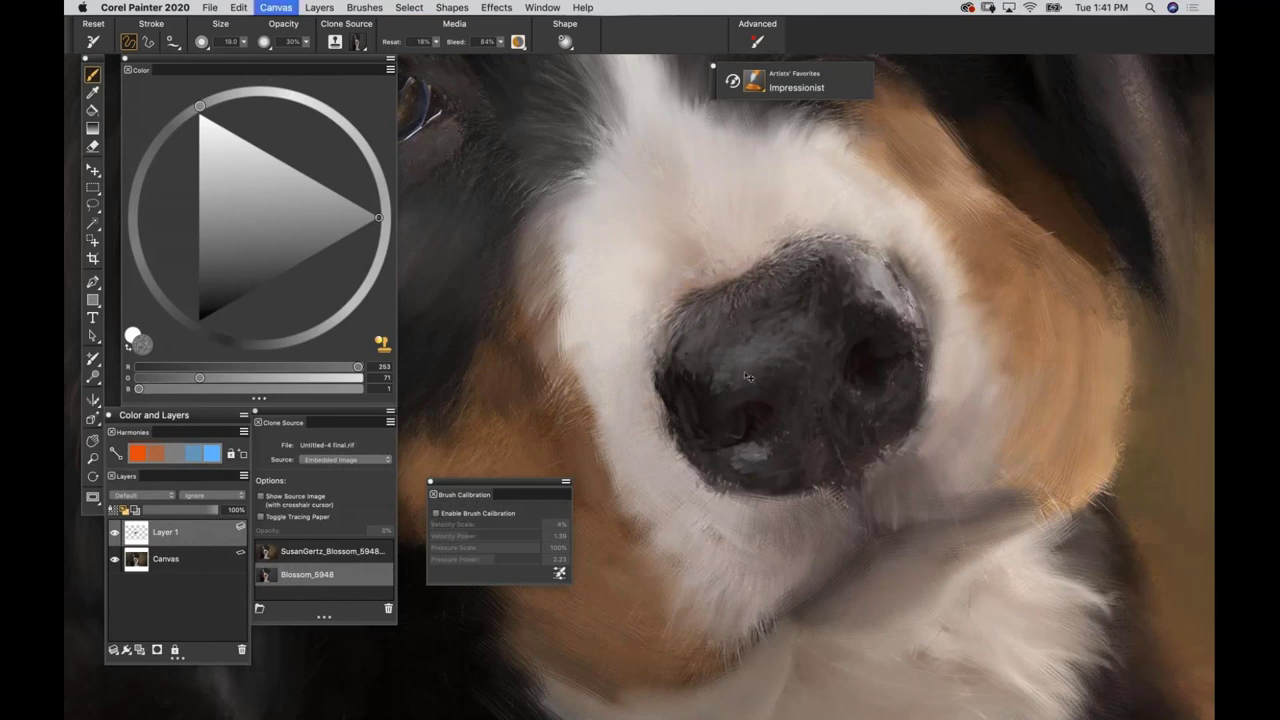
key(super+t)
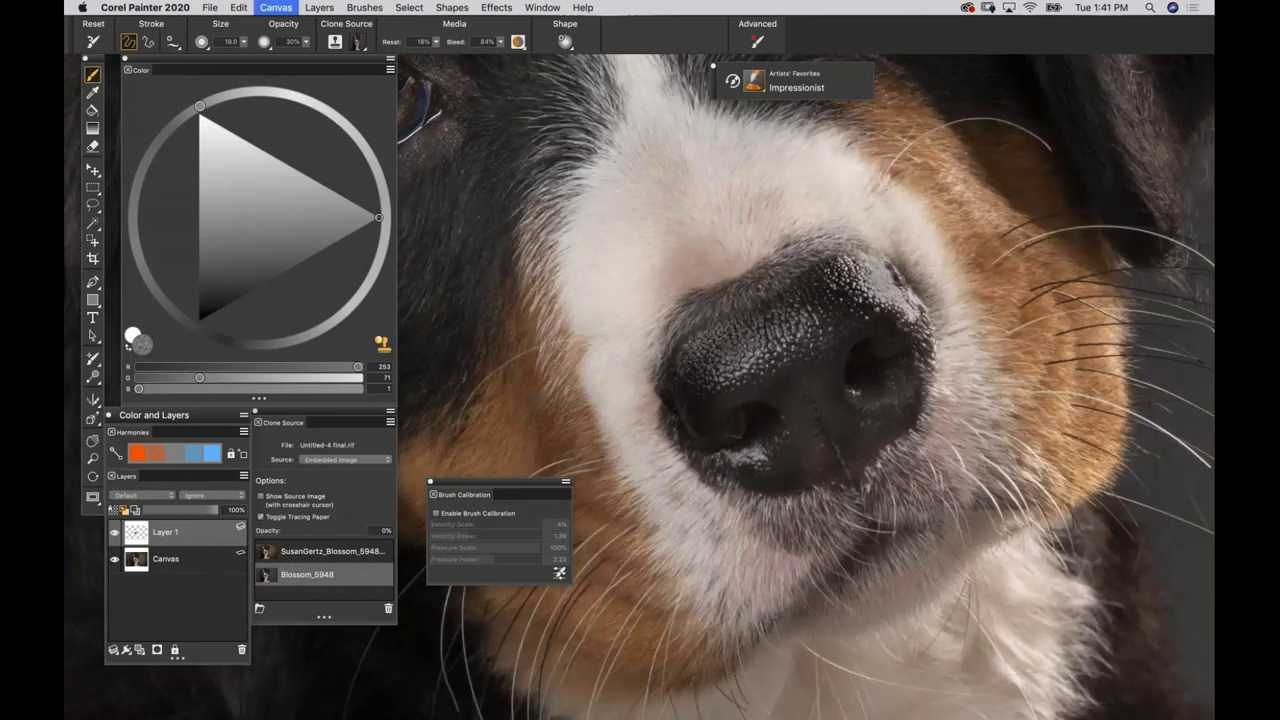
key(super+t)
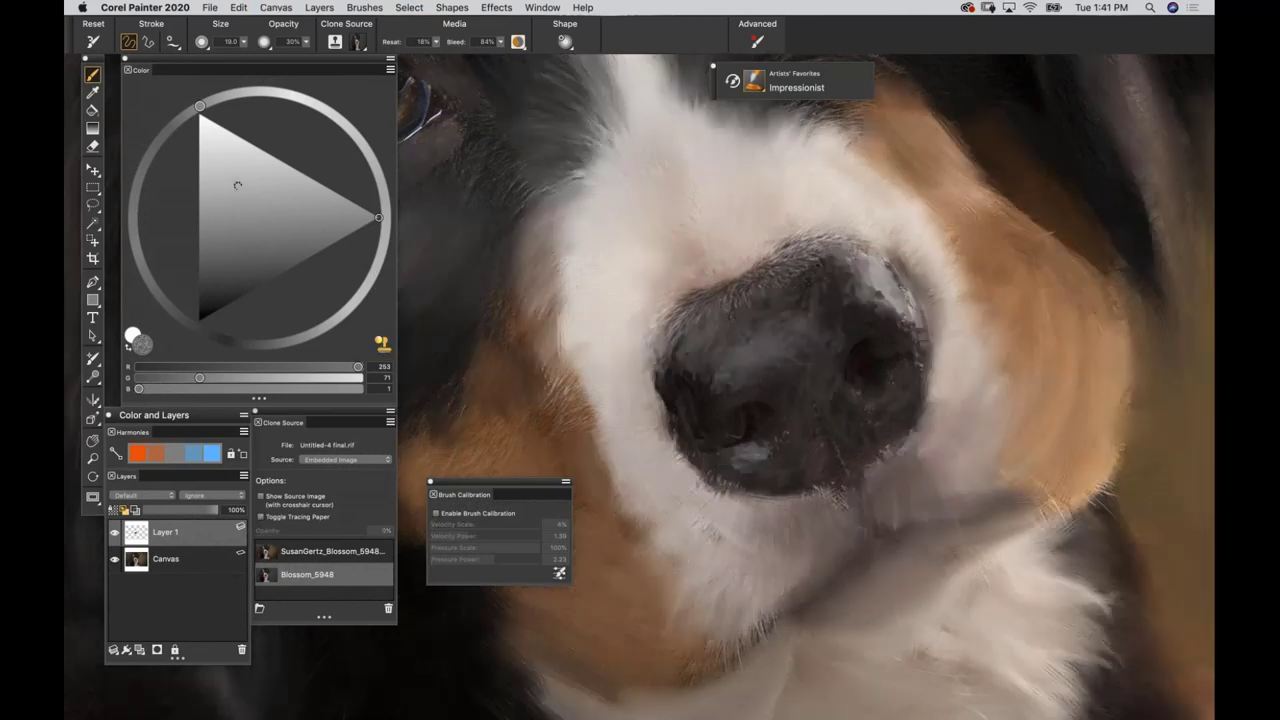
Turn off clone color, pick a warm near-white (RGB 245, 227, 221), reduce the Impressionist brush to size 9.2 and brighten the nose's outer highlight.
key(u)
key(super+t)
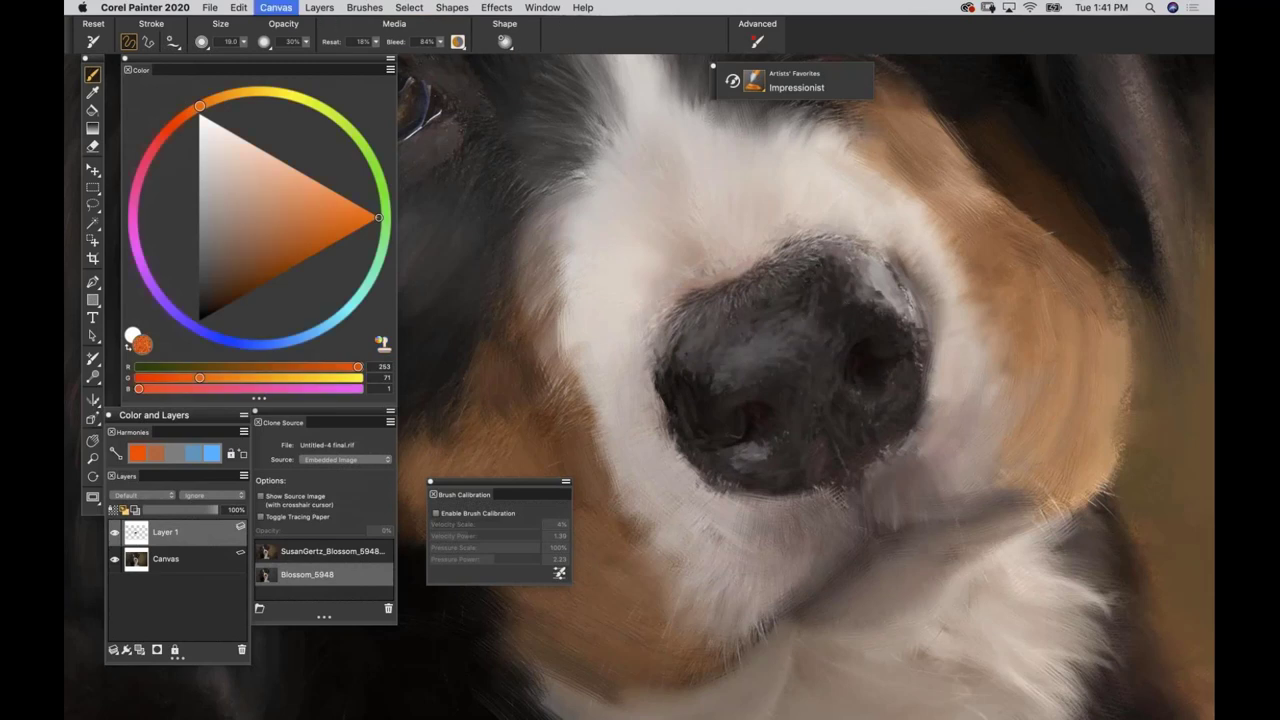
key(super+t)
key(super+t)
click(208, 133)
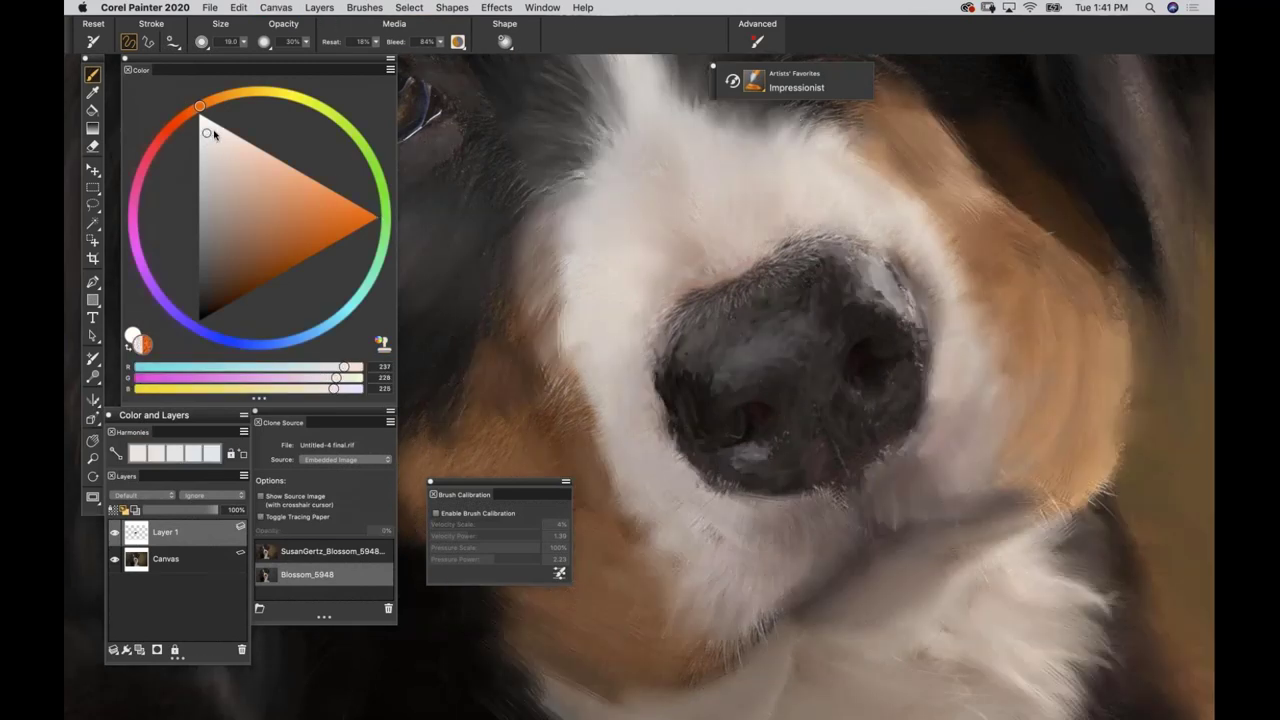
click(213, 132)
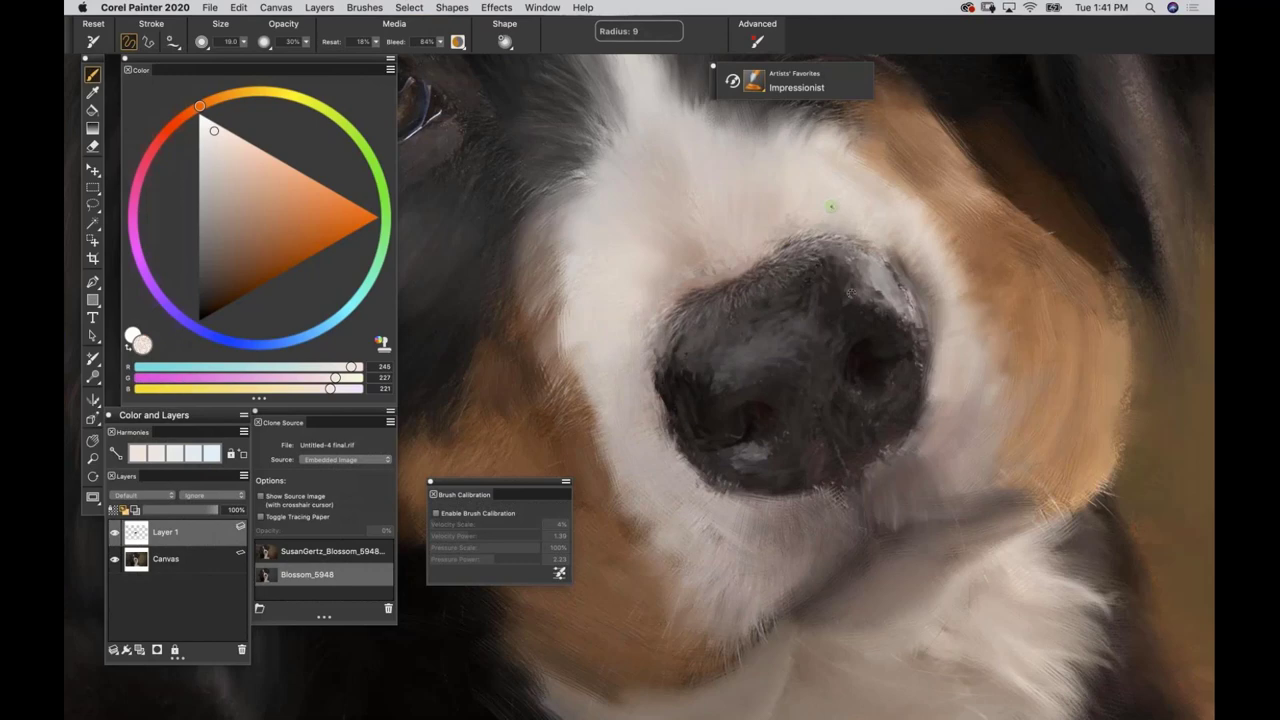
key(super+t)
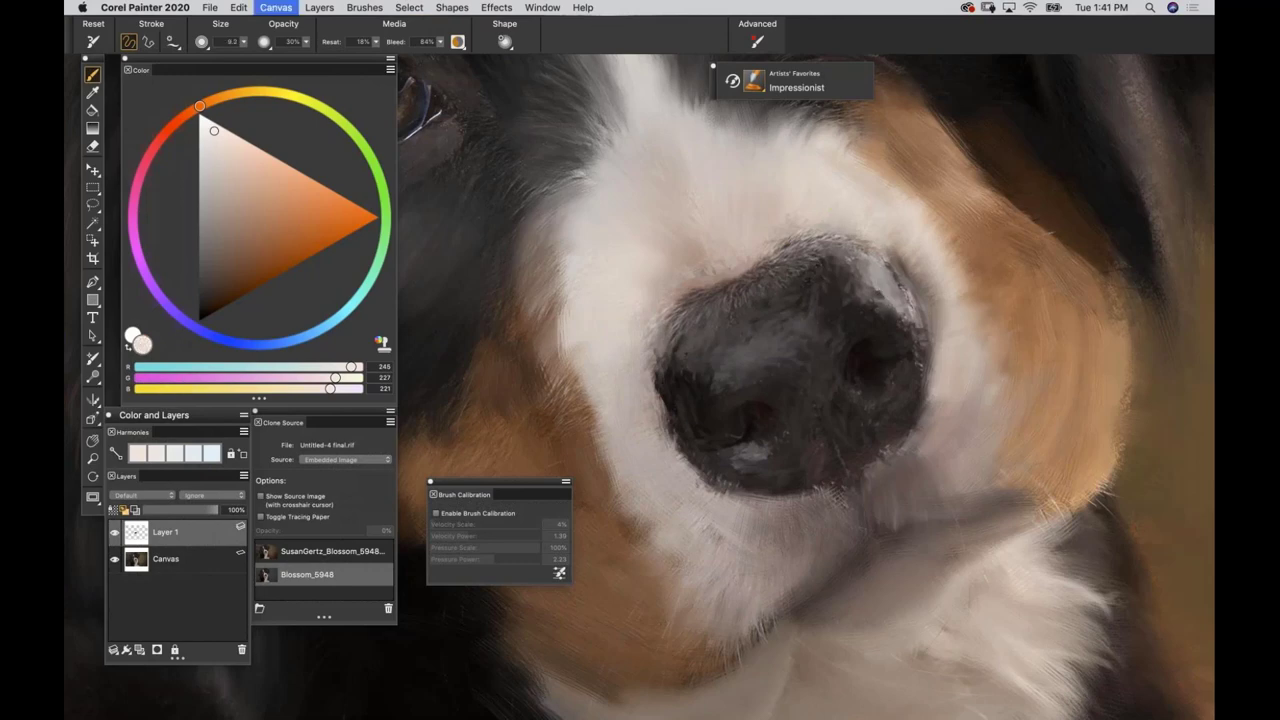
key(super+t)
drag(868, 277, 896, 292)
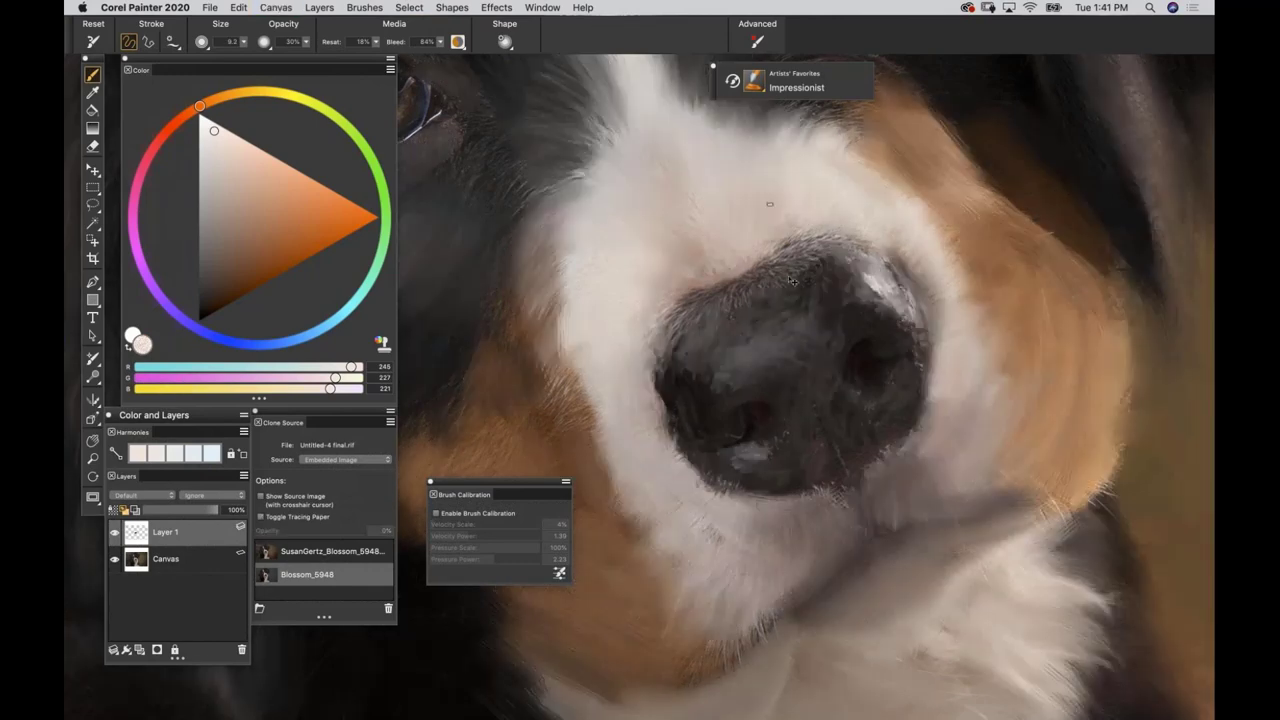
Pick a warm light gray (RGB 197, 178, 169) and dab highlights onto the nose's central sheen, checking the source photo.
key(super+t)
key(super+t)
click(217, 172)
key(super+t)
key(super+t)
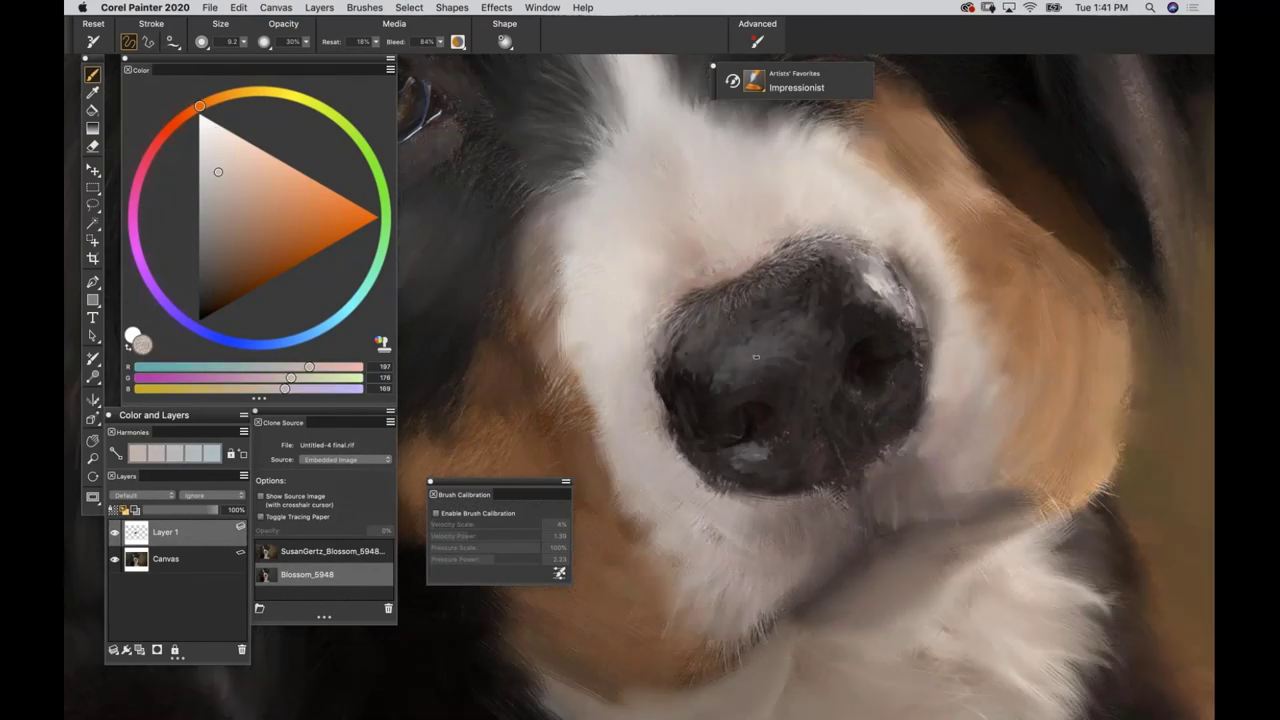
drag(756, 356, 750, 365)
key(super+t)
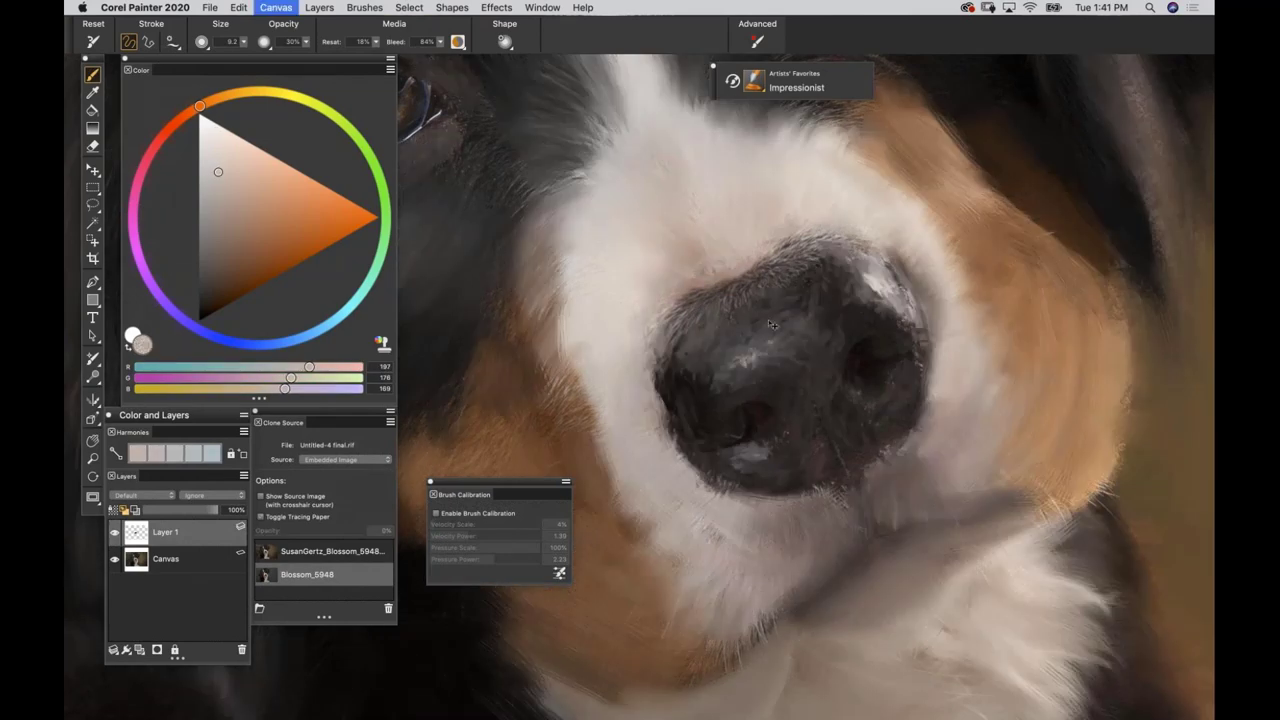
key(super+t)
key(super+t)
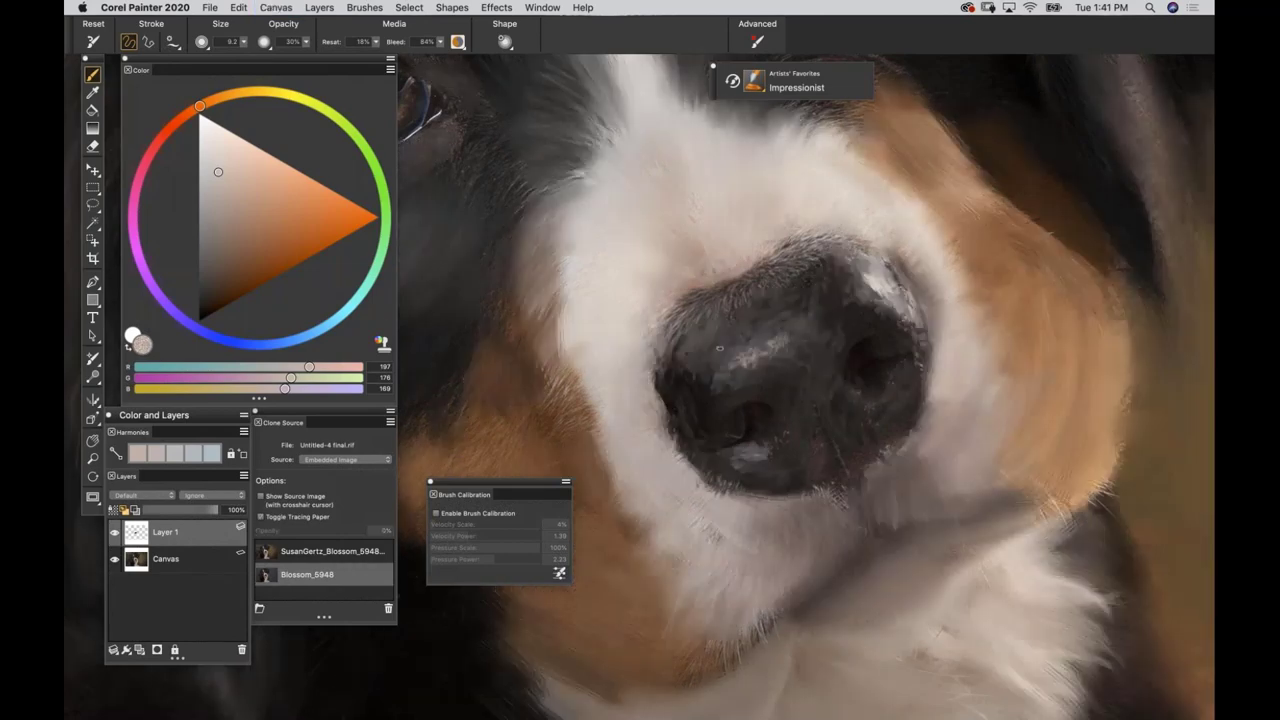
Compare the nose highlights with the source photo and review them within the whole portrait.
key(super+t)
key(super+t)
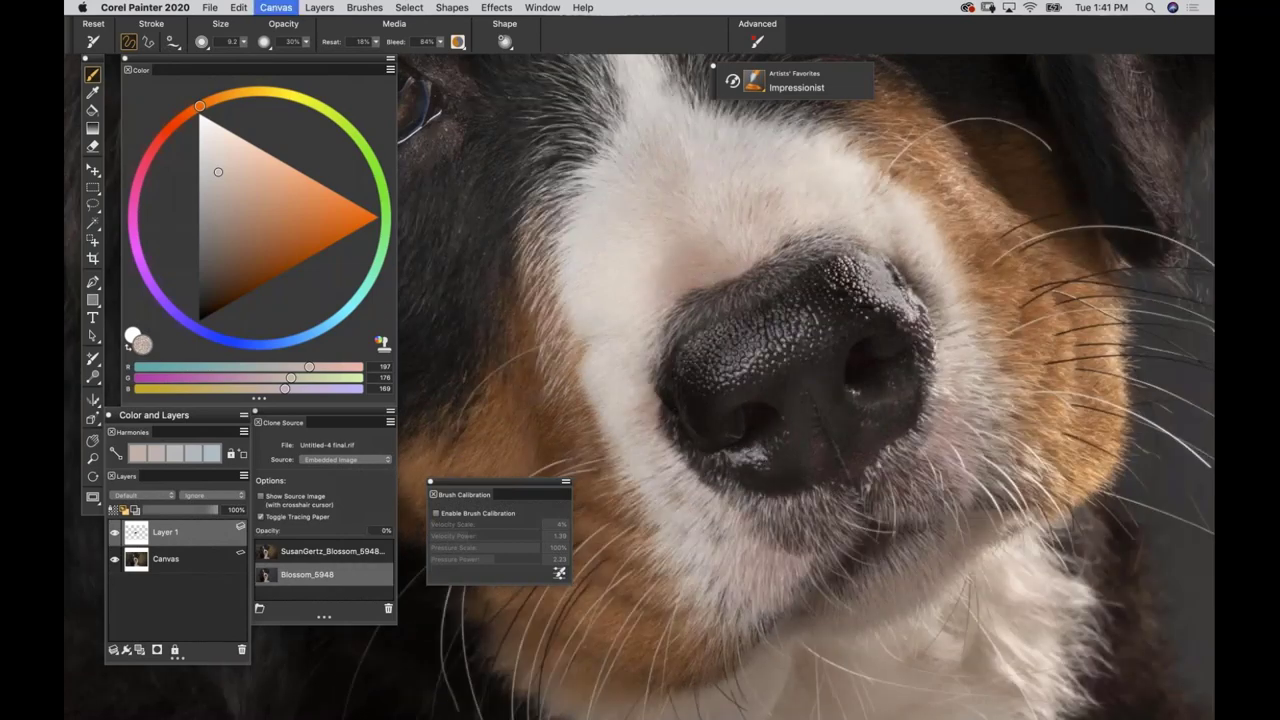
key(super+t)
key(super+0)
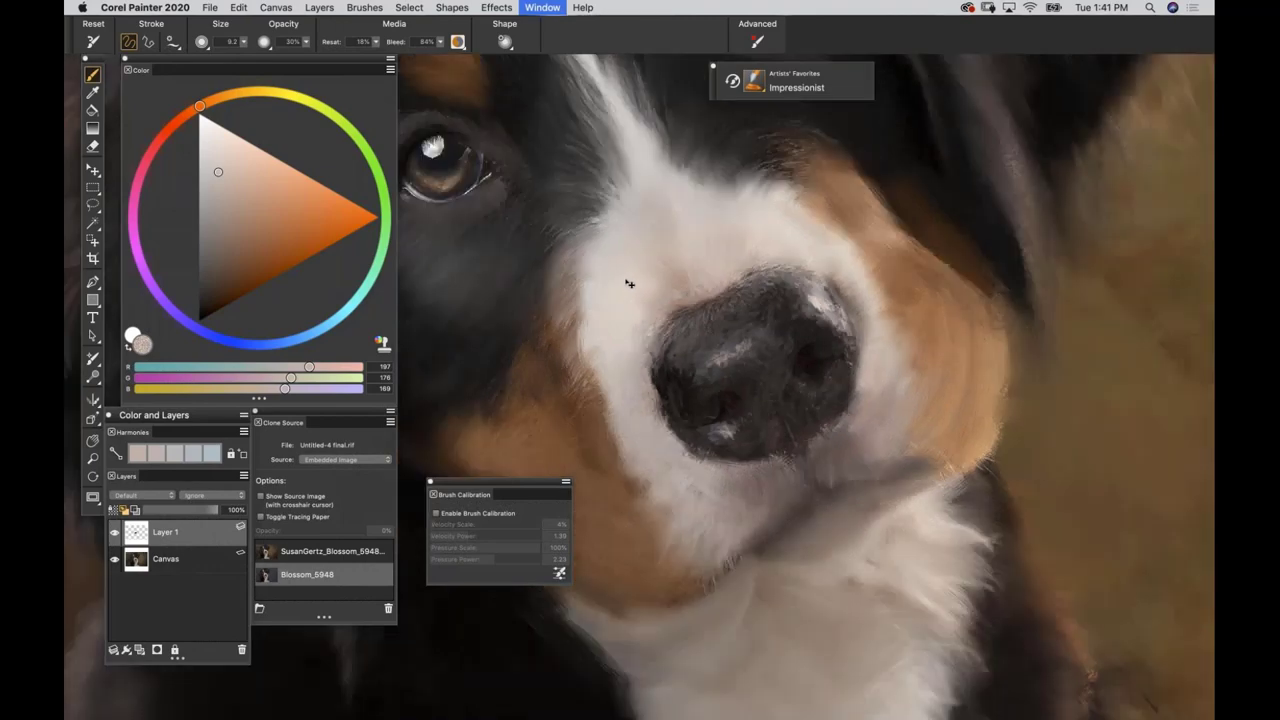
key(super+plus)
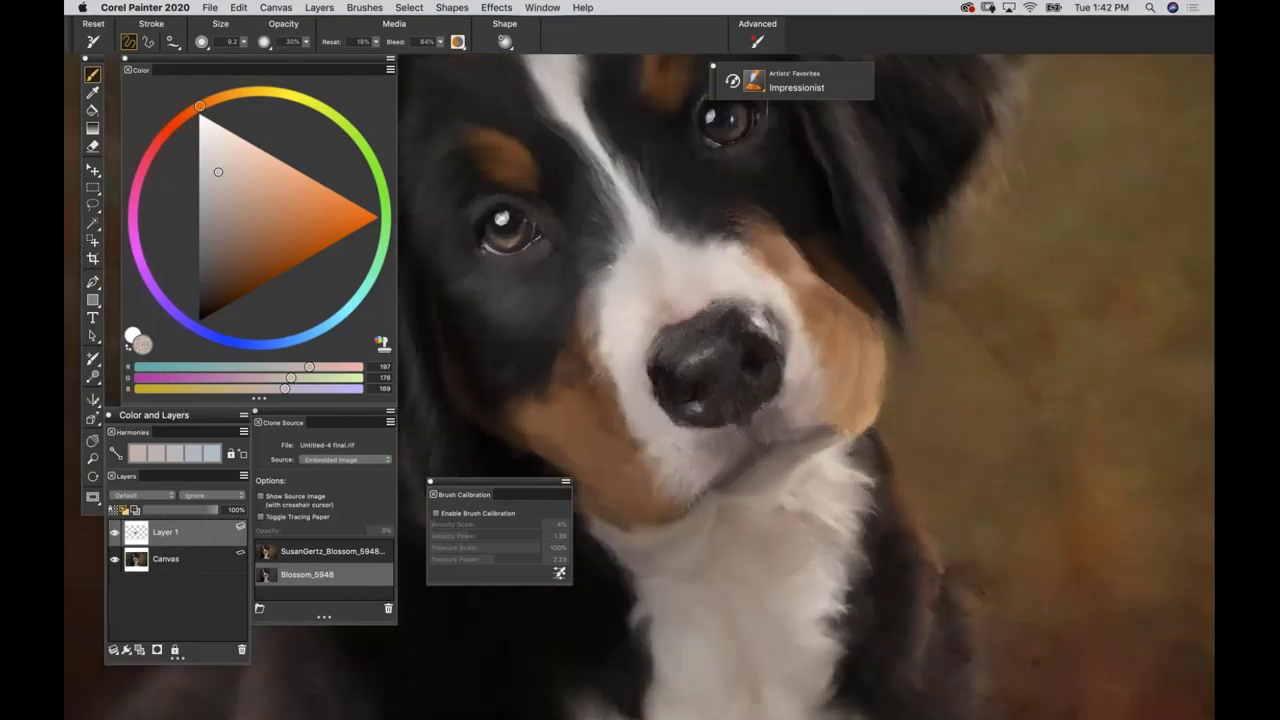
key(super+equal)
key(super+t)
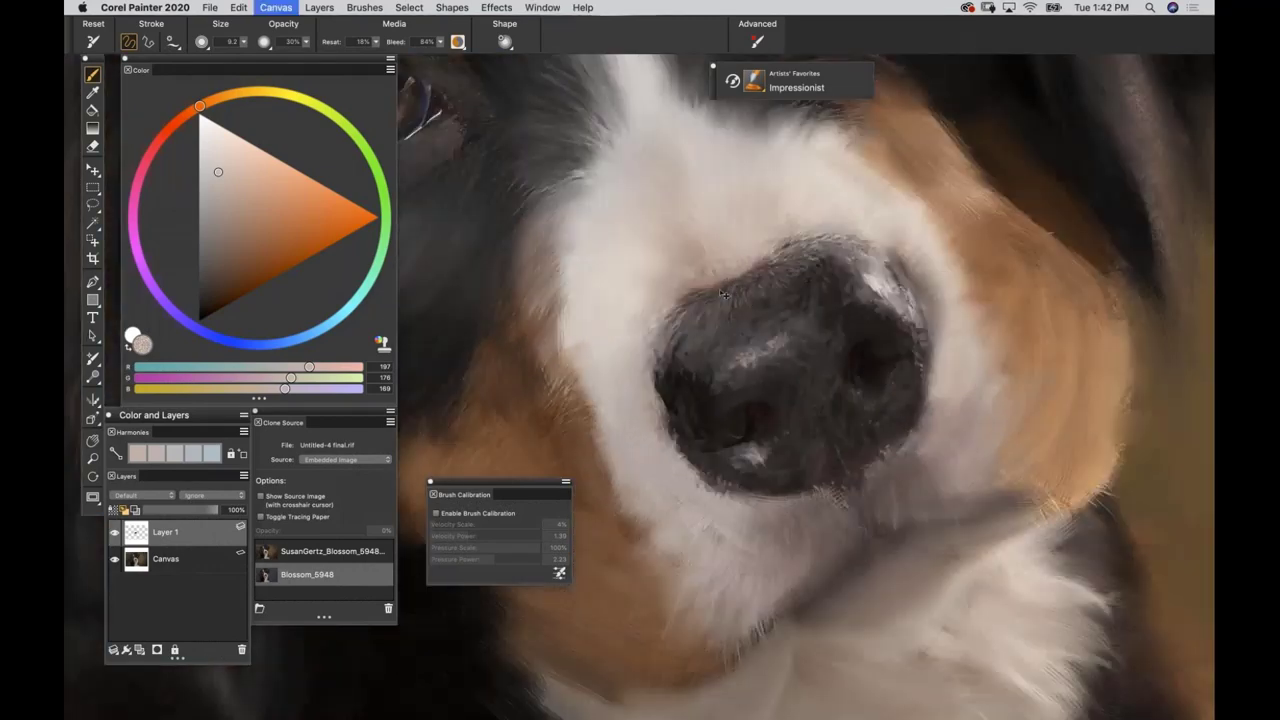
key(super+t)
Sample a near-black (RGB 10, 10, 10) from the nose and deepen the dark areas around the nostrils, comparing with the source photo.
key(d)
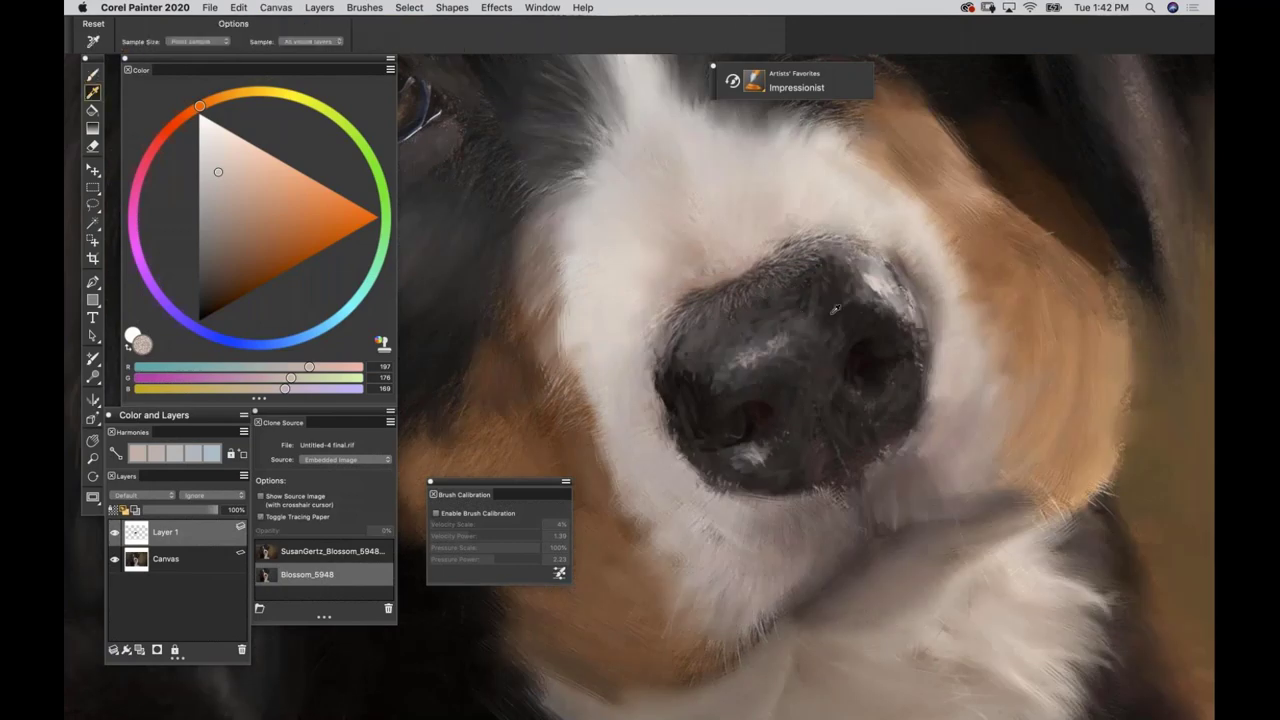
click(801, 309)
click(821, 302)
key(b)
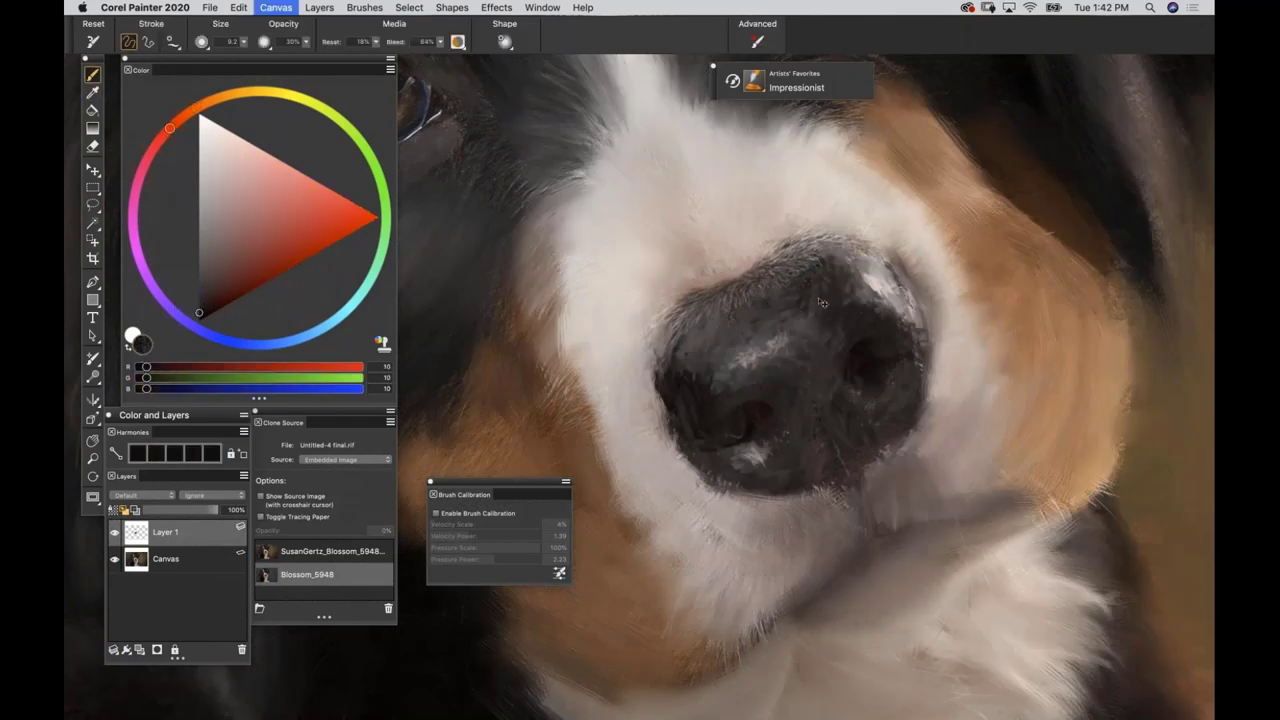
key(super+t)
key(super+t)
key(super+t)
key(super+t)
key(super+t)
key(super+t)
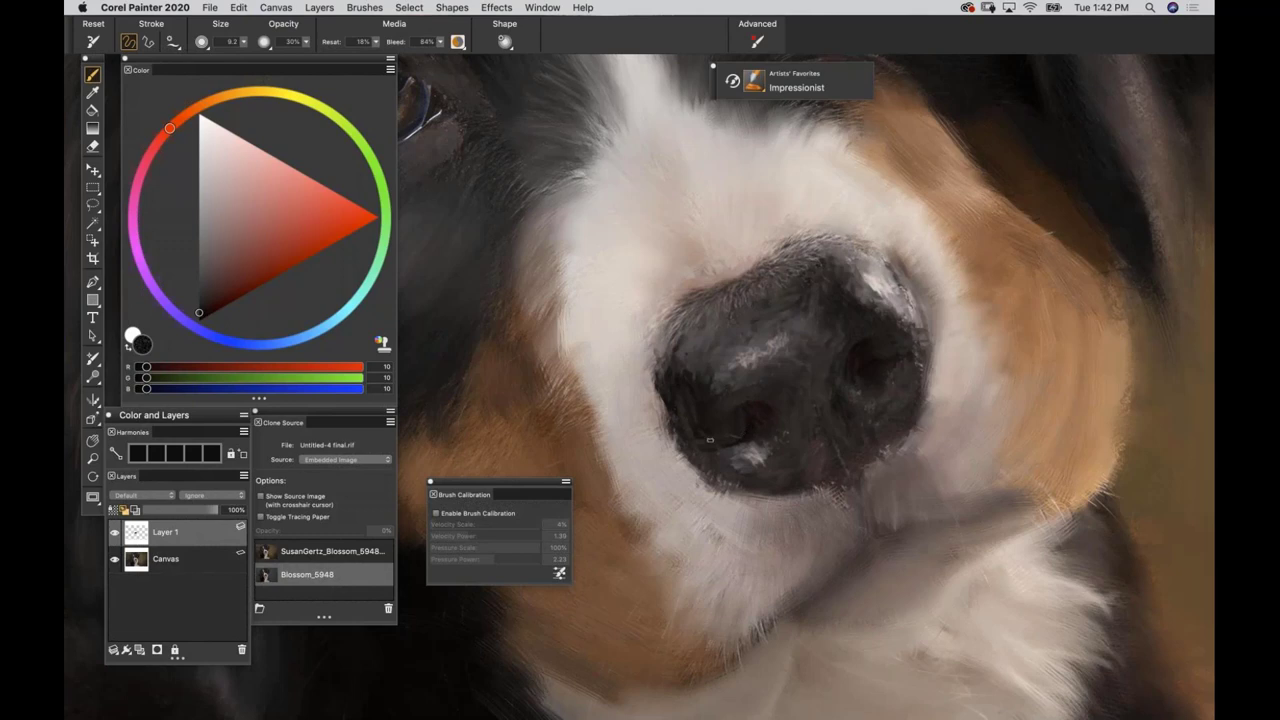
Check the source photo and darken the nose's upper outer edge with a short near-black stroke.
key(super+t)
key(super+t)
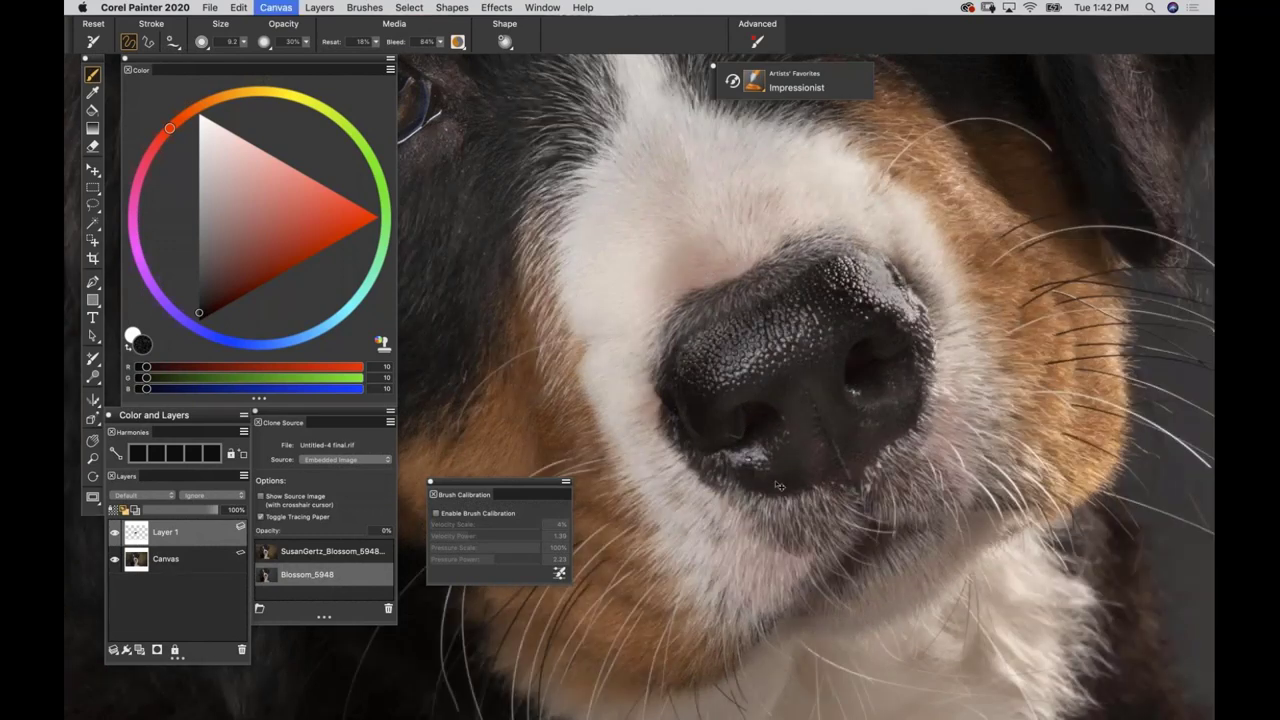
key(super+t)
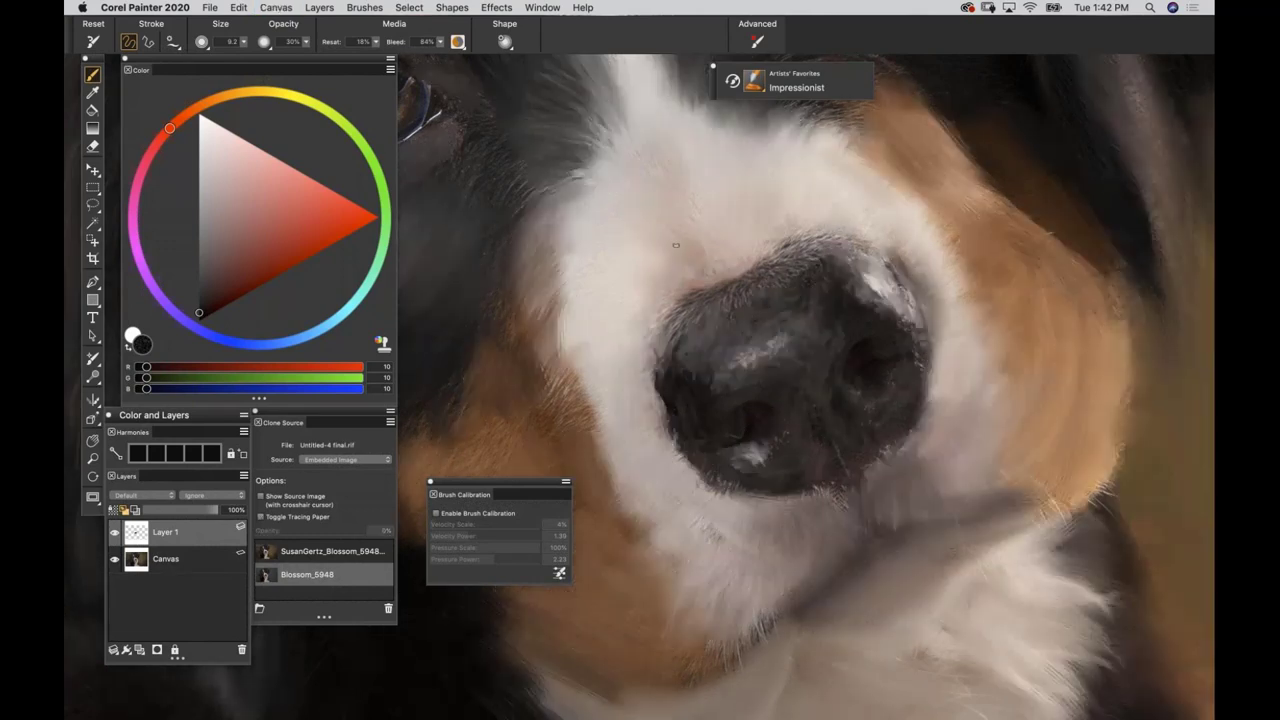
mouse_move(684, 330)
mouse_down()
mouse_move(666, 338)
mouse_move(674, 346)
mouse_up()
Try bright red whisker-like strokes across the tan cheek and muzzle with the Impressionist brush, undoing each.
key(super+minus)
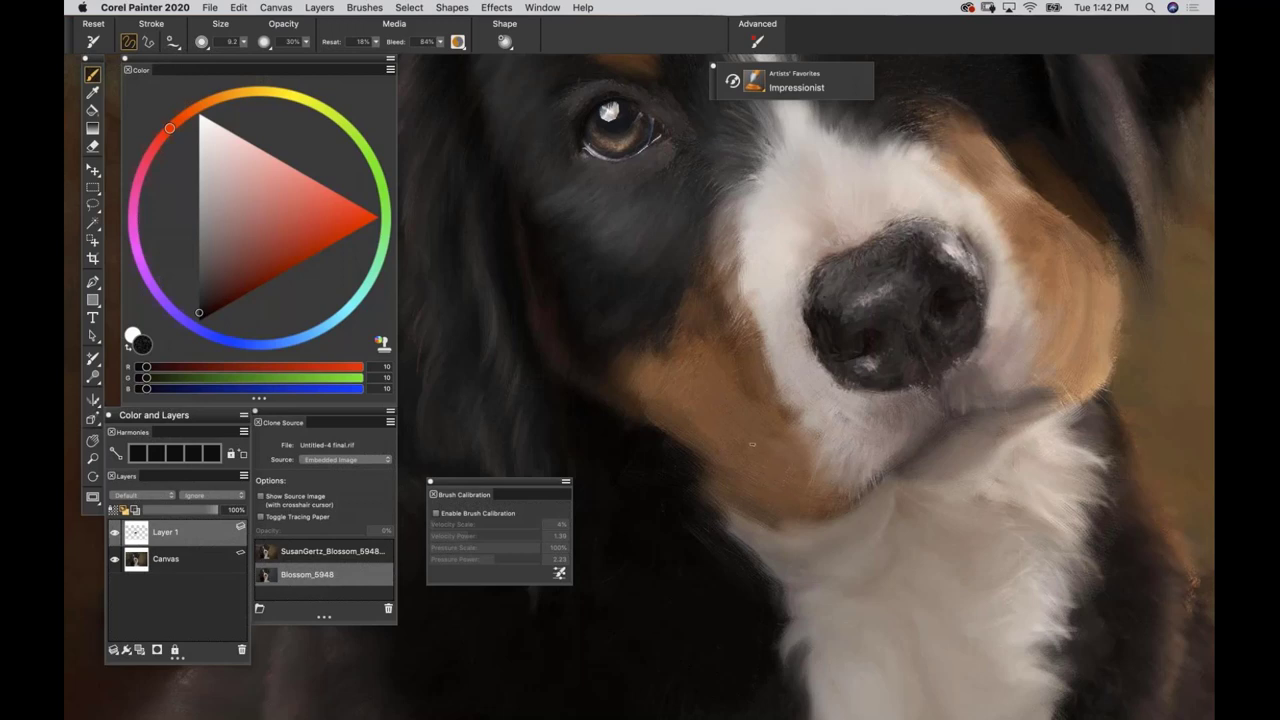
click(355, 230)
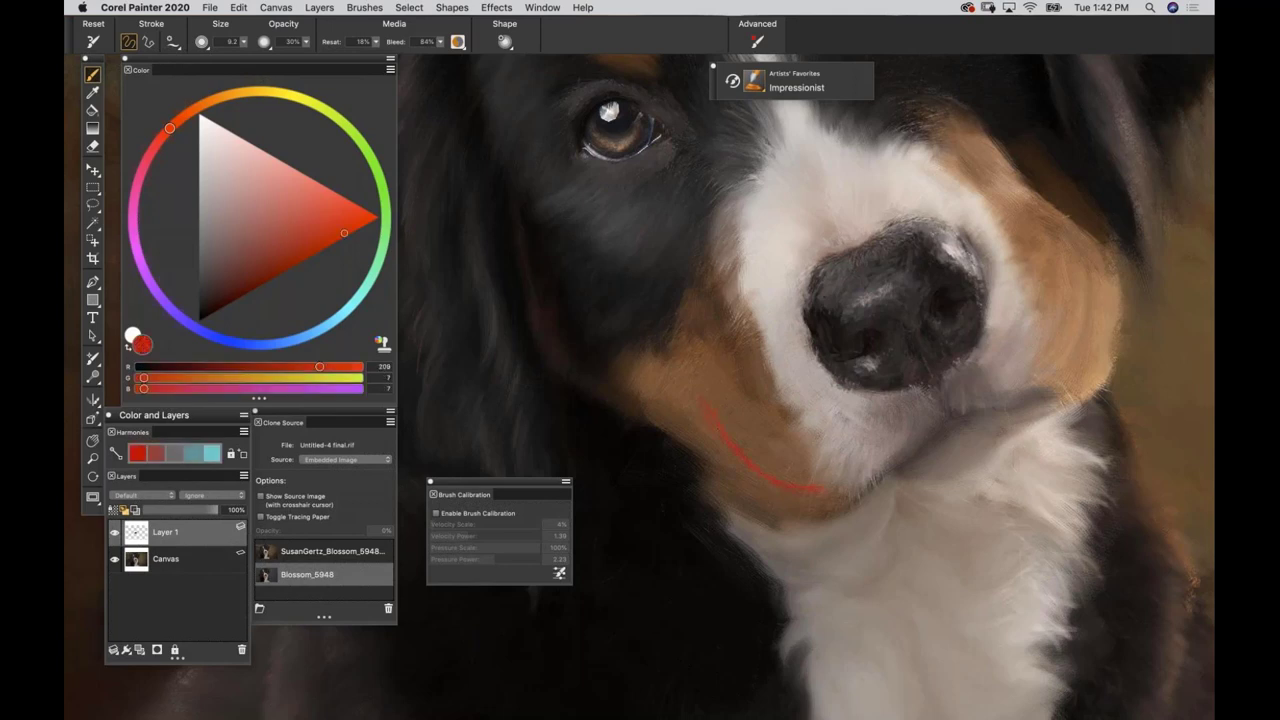
key(super+z)
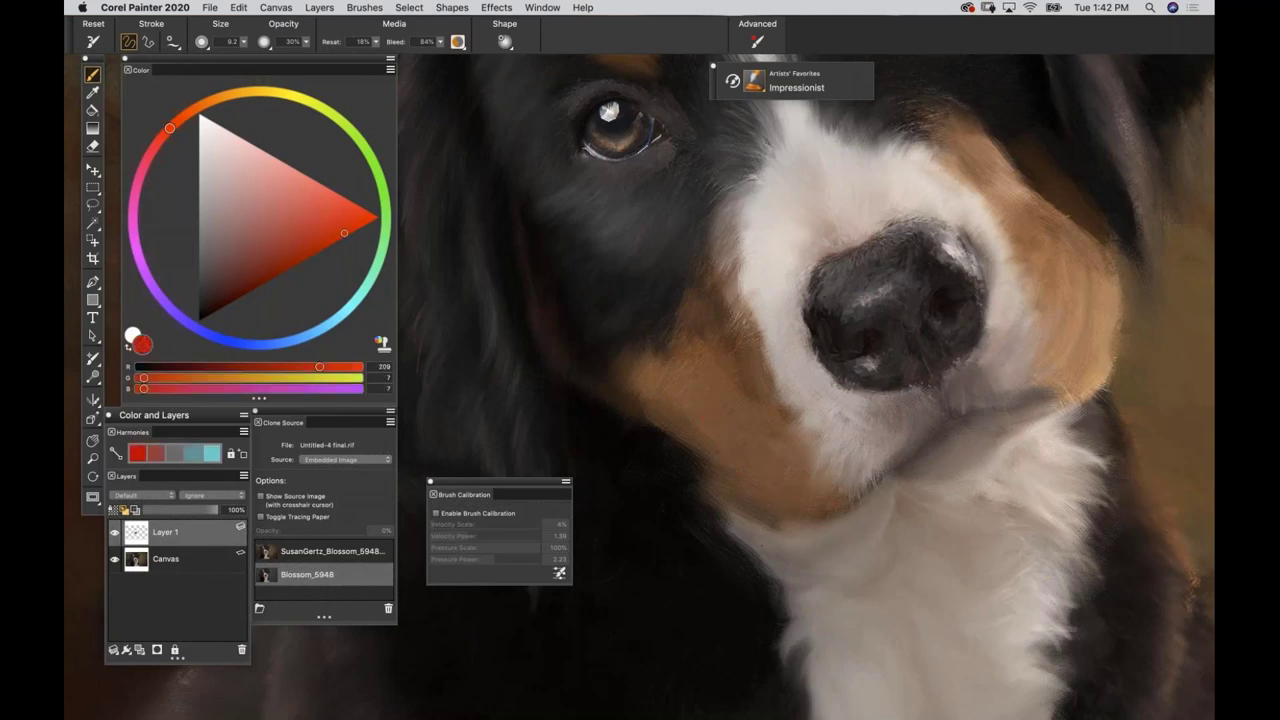
drag(760, 550, 822, 447)
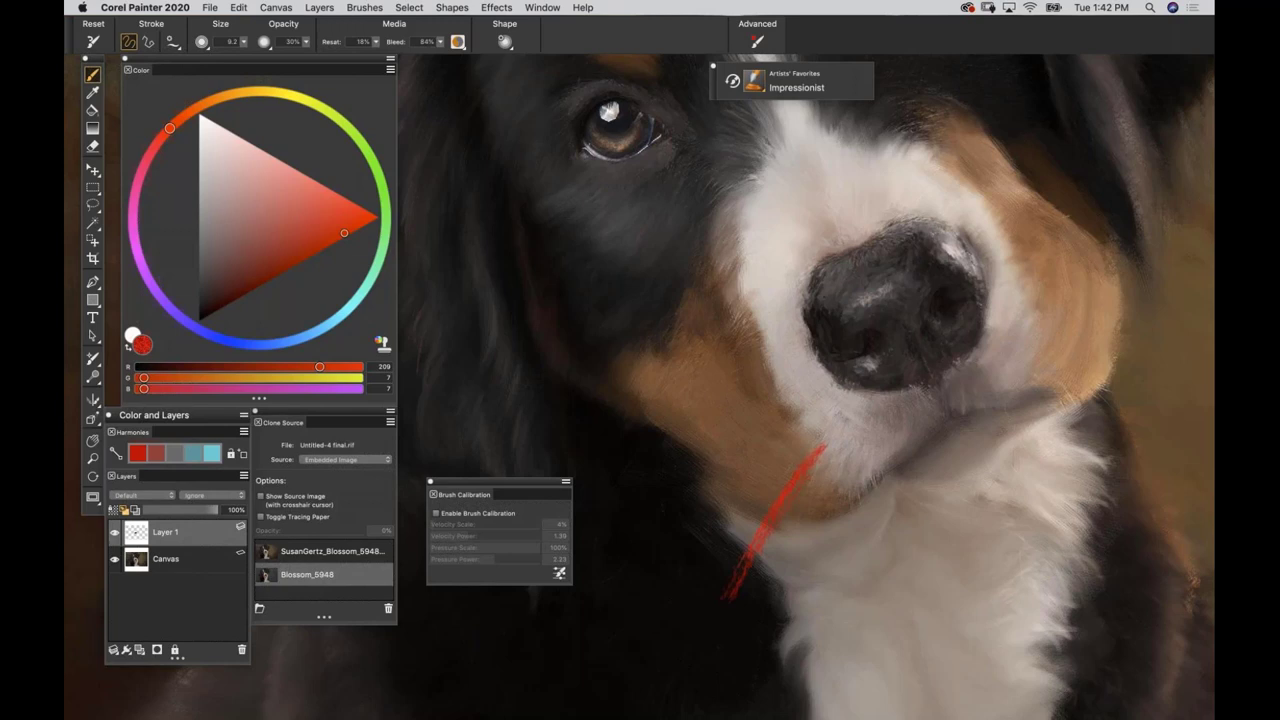
key(super+z)
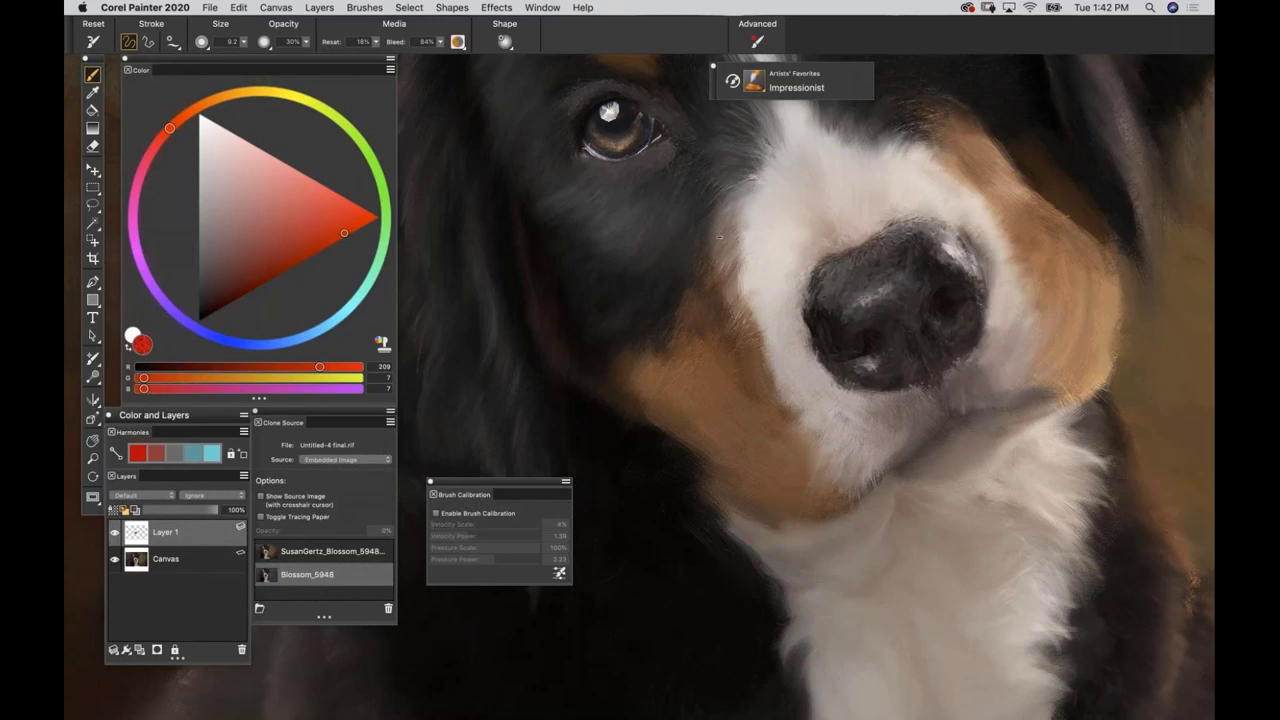
Check the whiskers in the source photo and choose the Speckle Fine Oil Brush from the Oils category.
key(super+t)
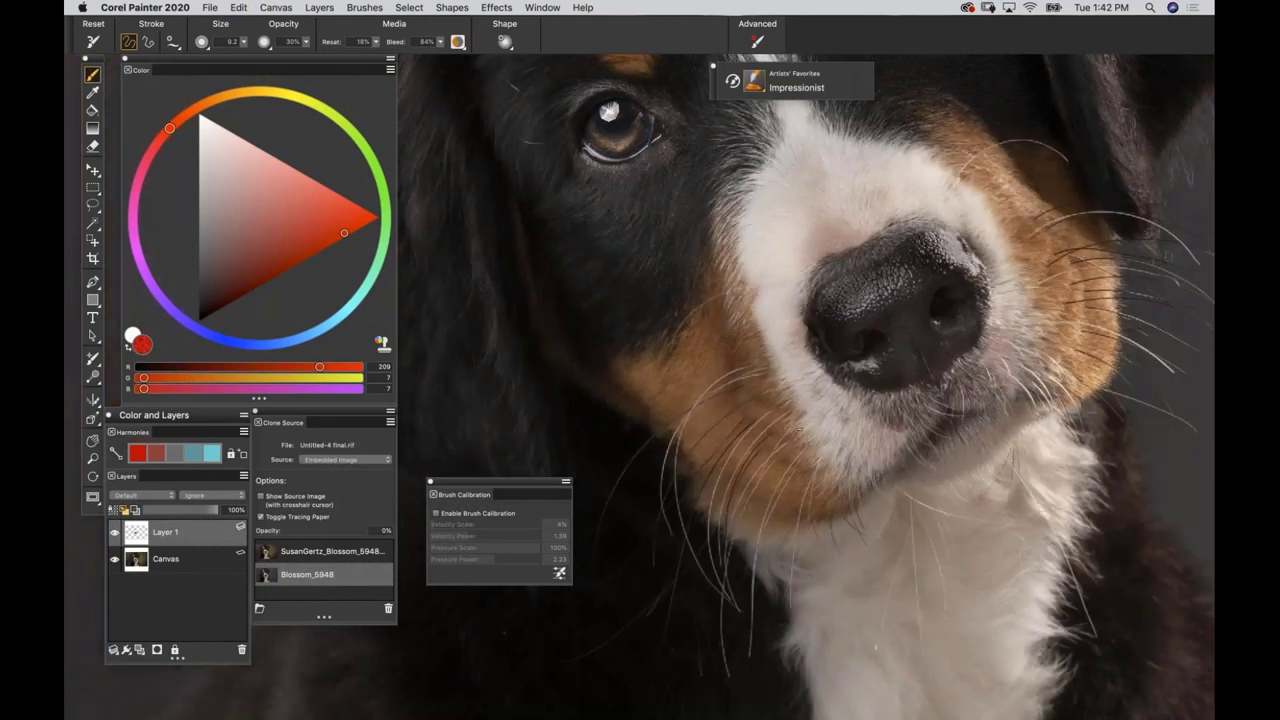
key(super+t)
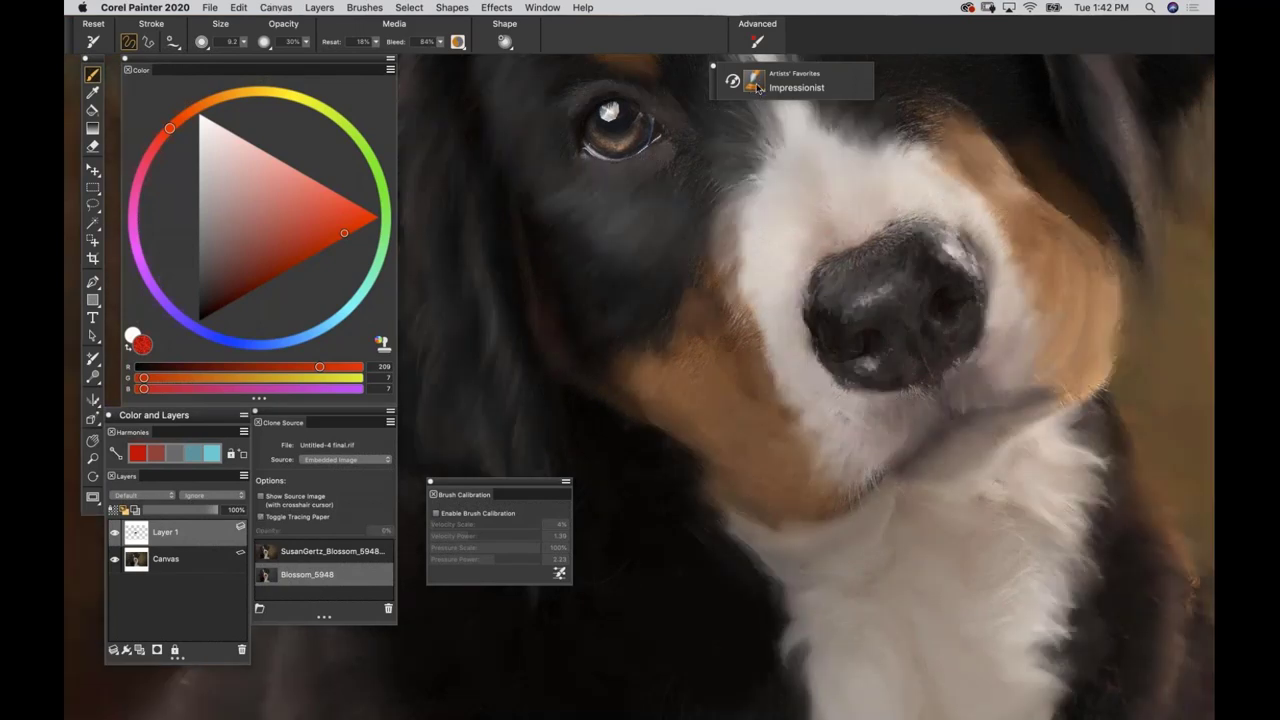
click(754, 82)
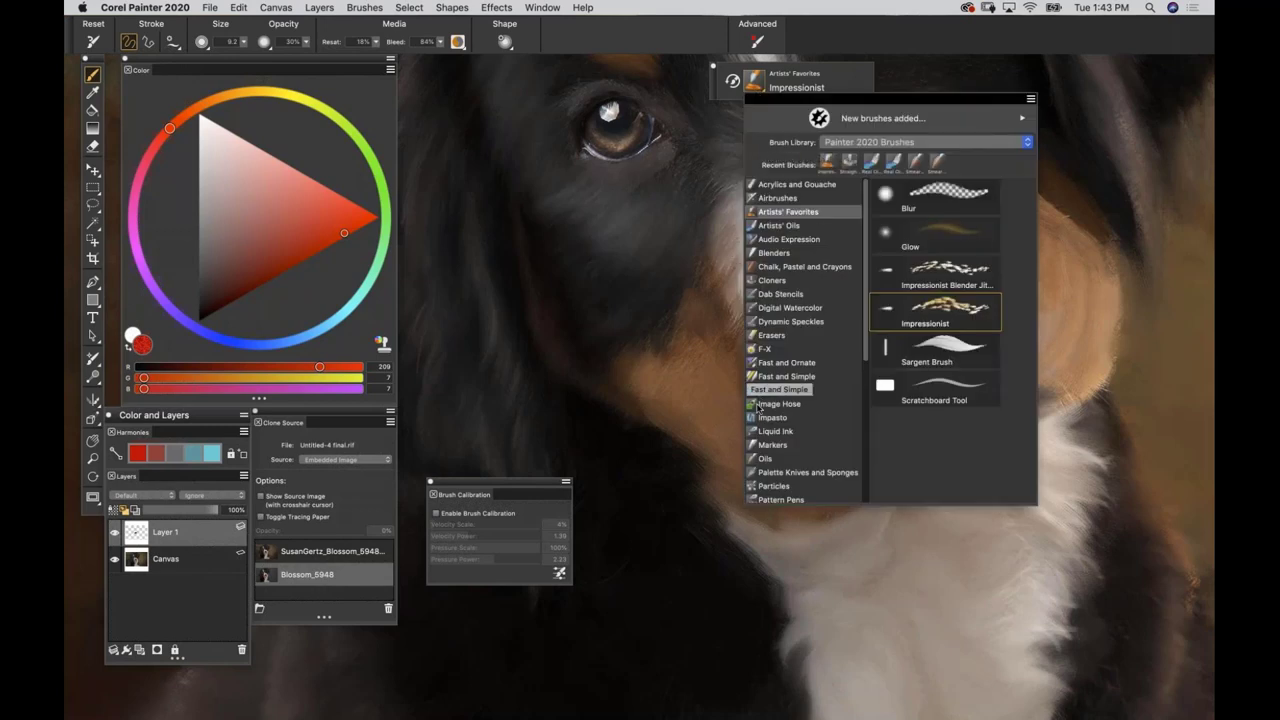
click(763, 461)
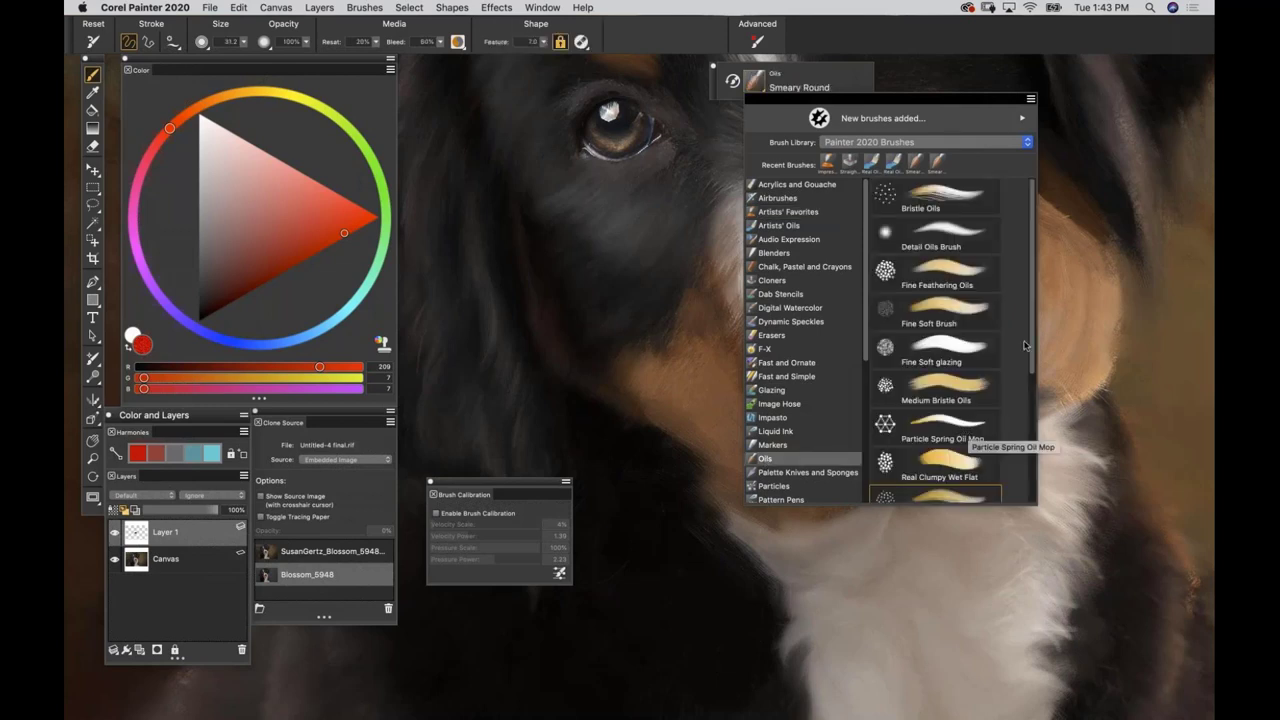
drag(1027, 372, 1035, 498)
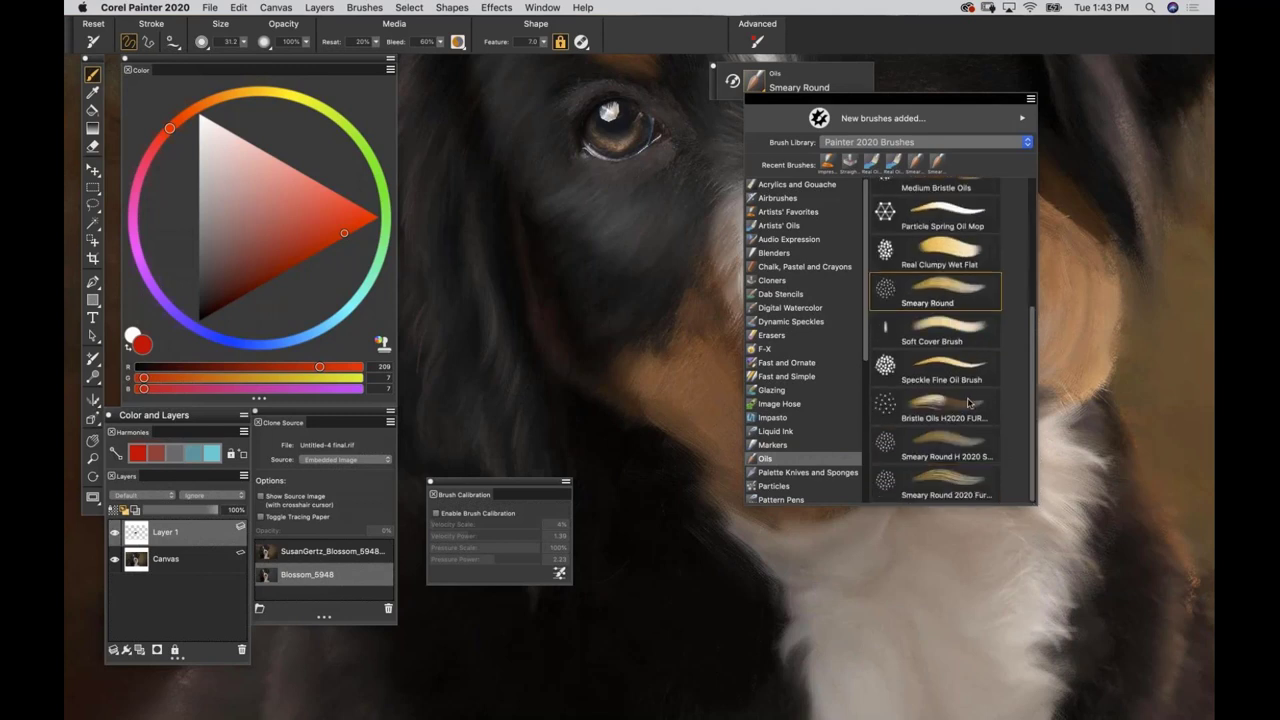
click(935, 366)
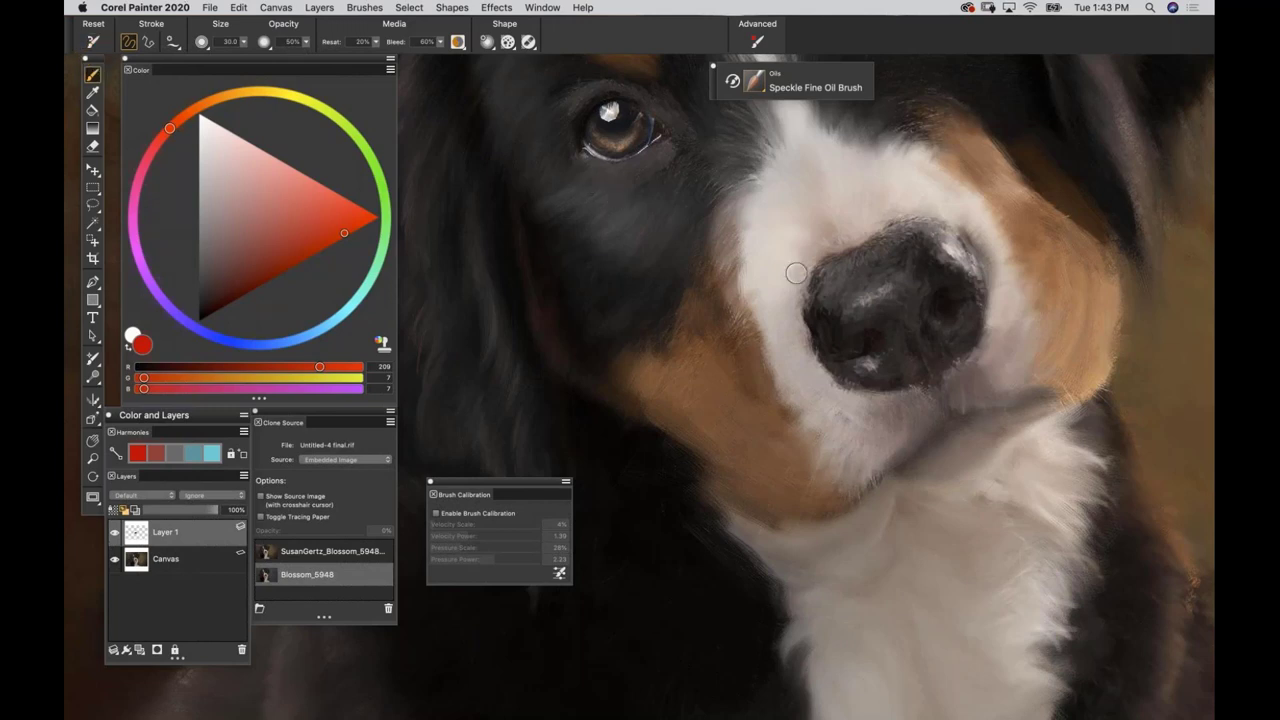
Reduce the Speckle Fine Oil Brush to size 2.0, testing red strokes beside the nose at different sizes and undoing each.
mouse_move(845, 288)
mouse_down()
mouse_move(785, 470)
mouse_move(772, 568)
mouse_up()
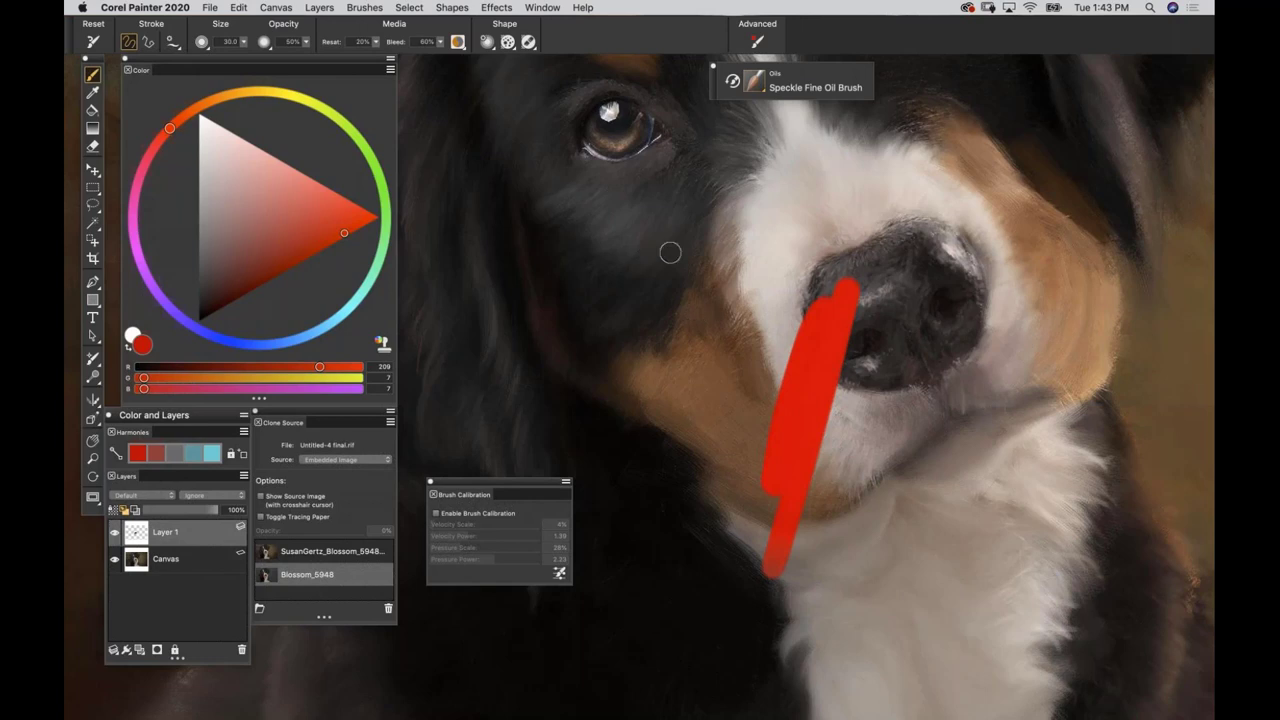
key(super+z)
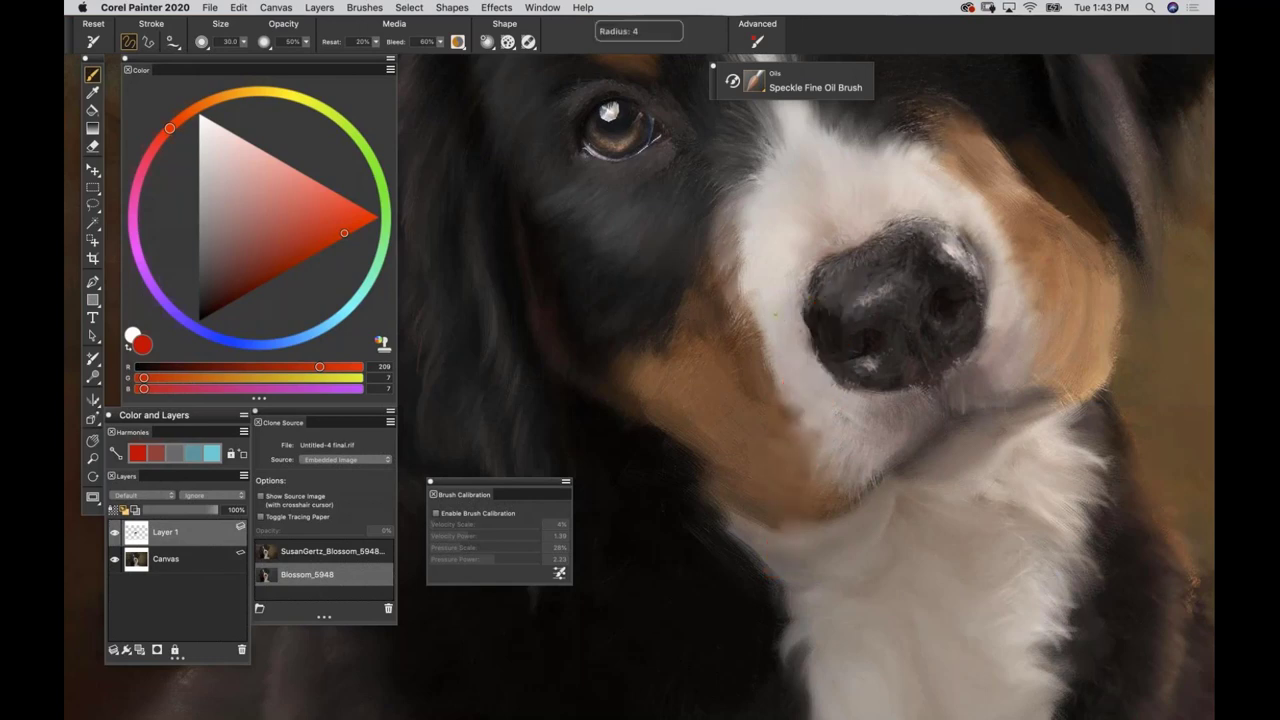
mouse_move(803, 296)
mouse_down()
mouse_move(768, 388)
mouse_move(762, 458)
mouse_up()
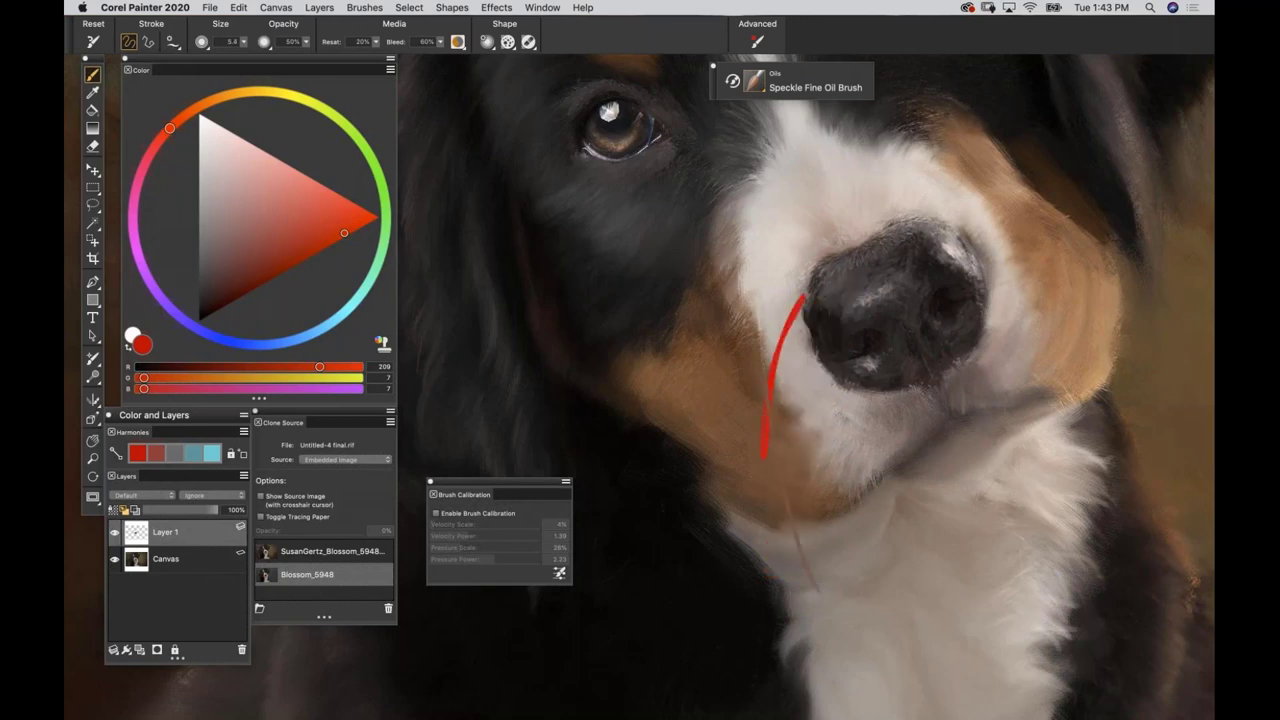
key(super+z)
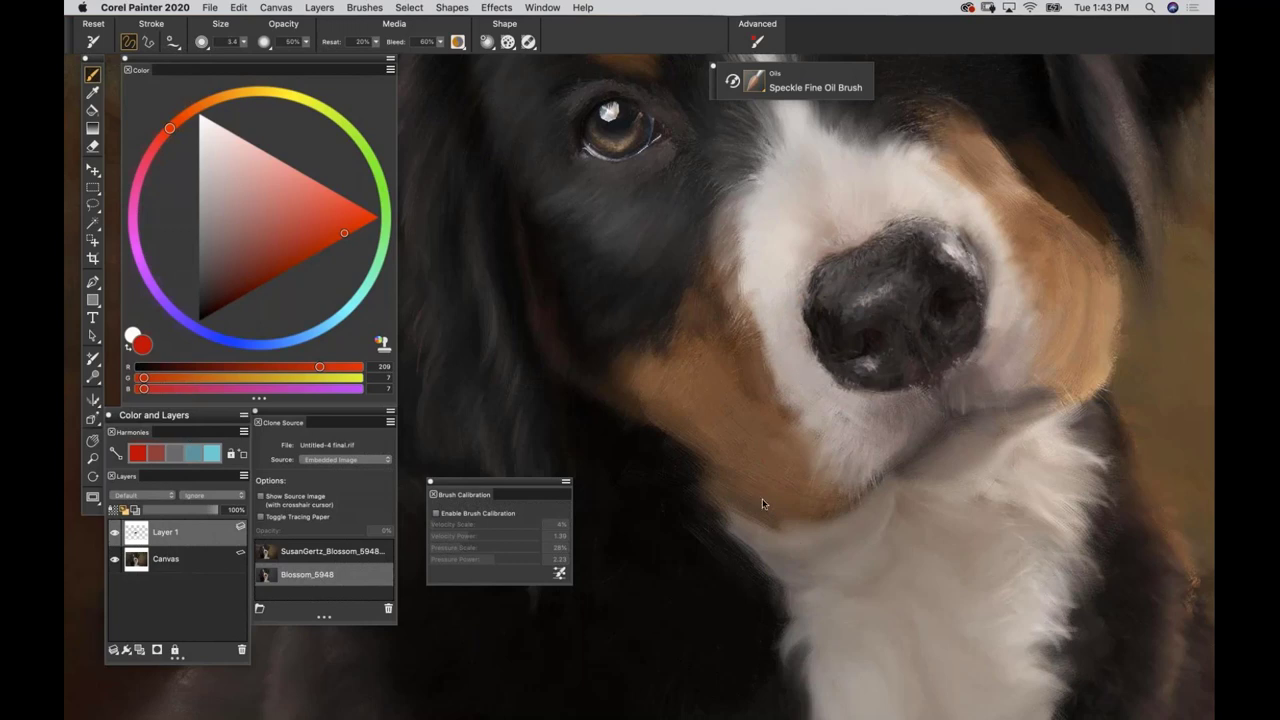
key(bracketleft)
key(bracketleft)
key(bracketright)
drag(802, 355, 782, 402)
key(super+z)
key(bracketright)
key(bracketleft)
Add a new layer above the nose painting and show the source photo's whiskers around the muzzle.
click(140, 651)
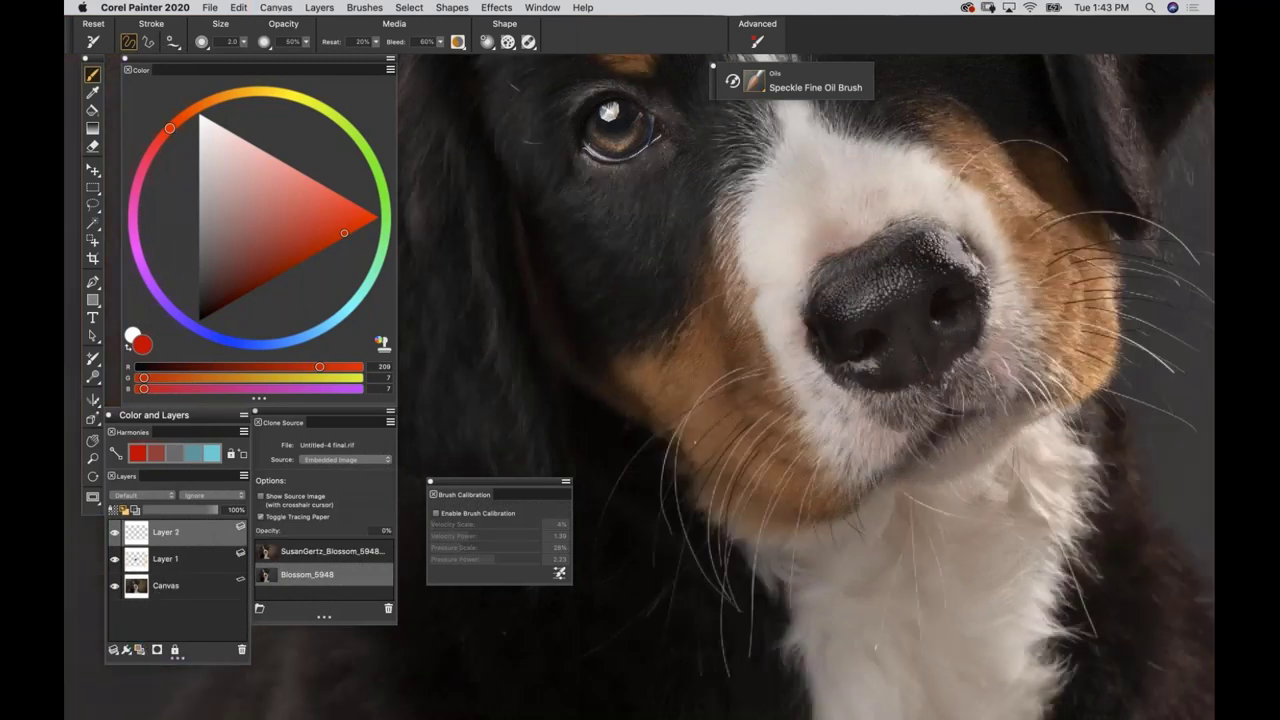
key(super+t)
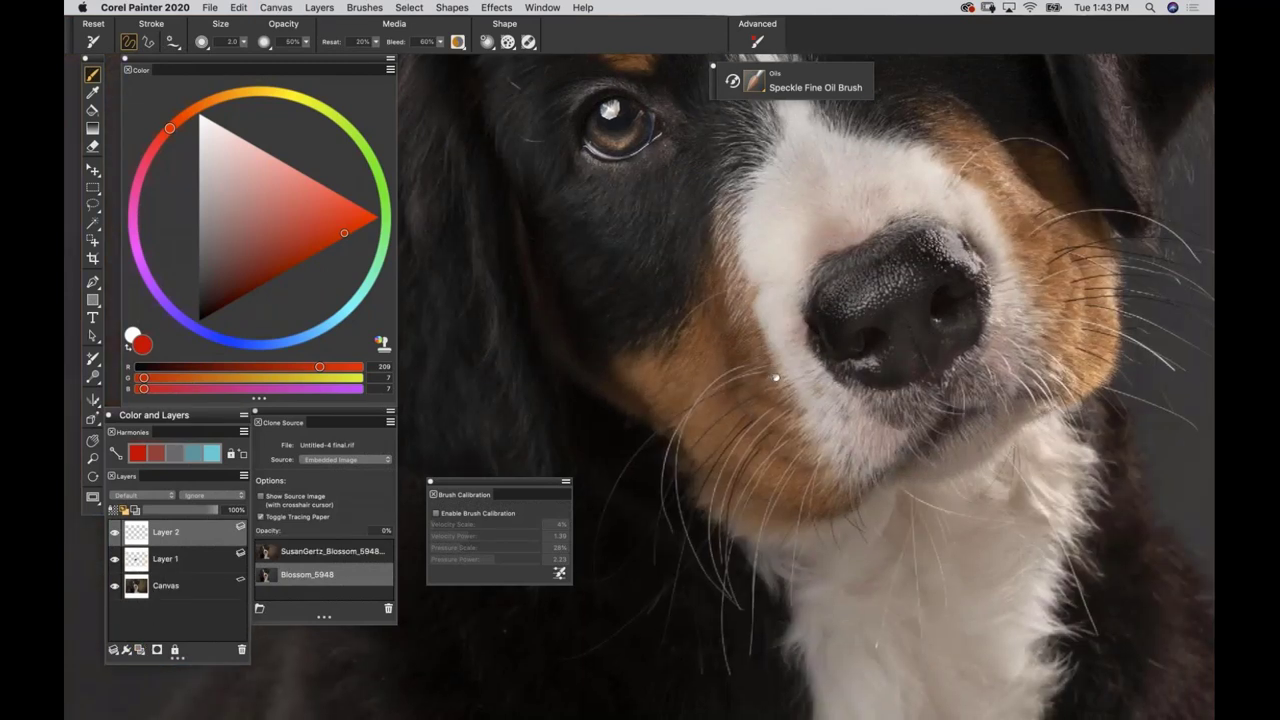
drag(680, 357, 738, 259)
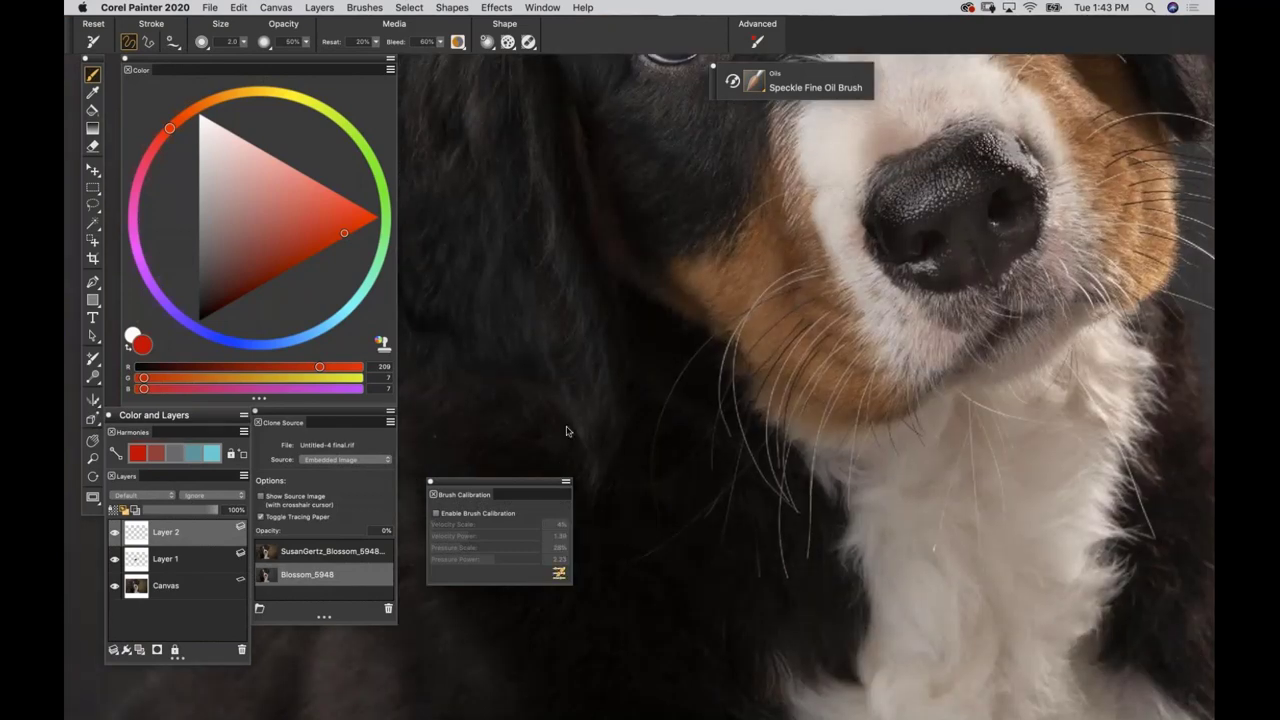
Calibrate pressure and velocity for the Speckle Fine Oil Brush with test strokes in Brush Tracking.
key(super+shift+k)
drag(615, 221, 528, 316)
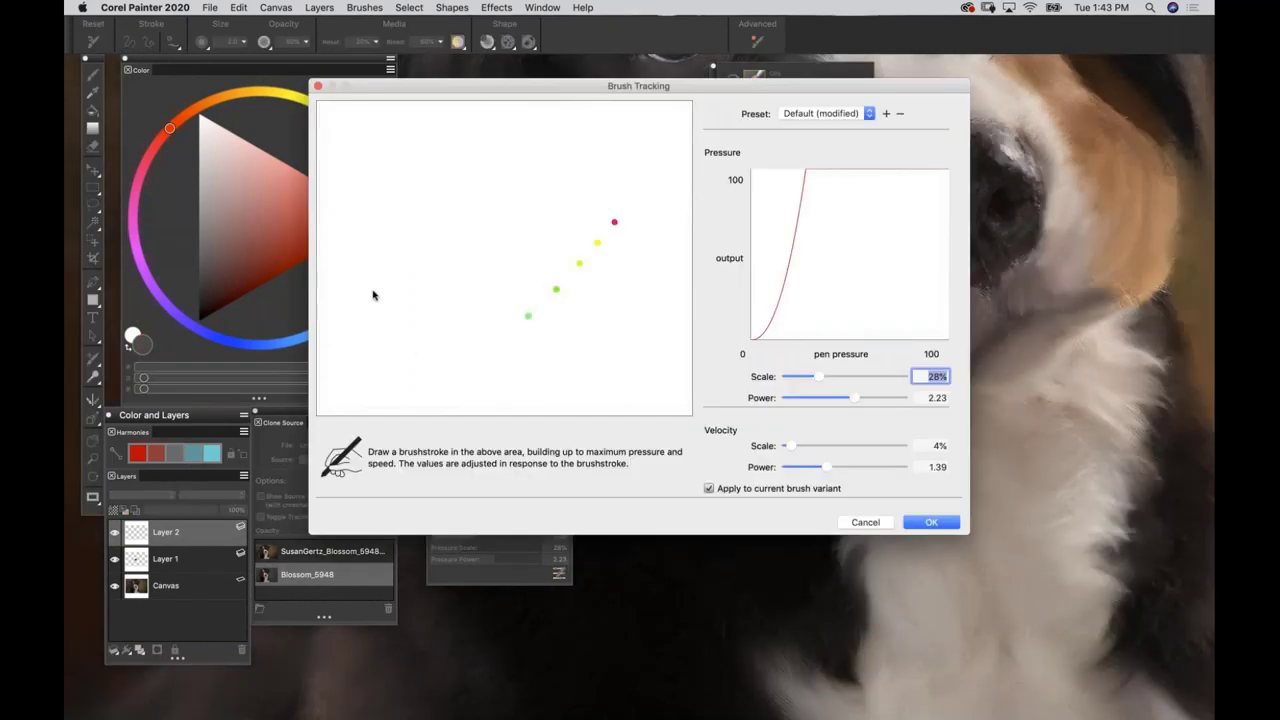
drag(373, 295, 449, 287)
key(Return)
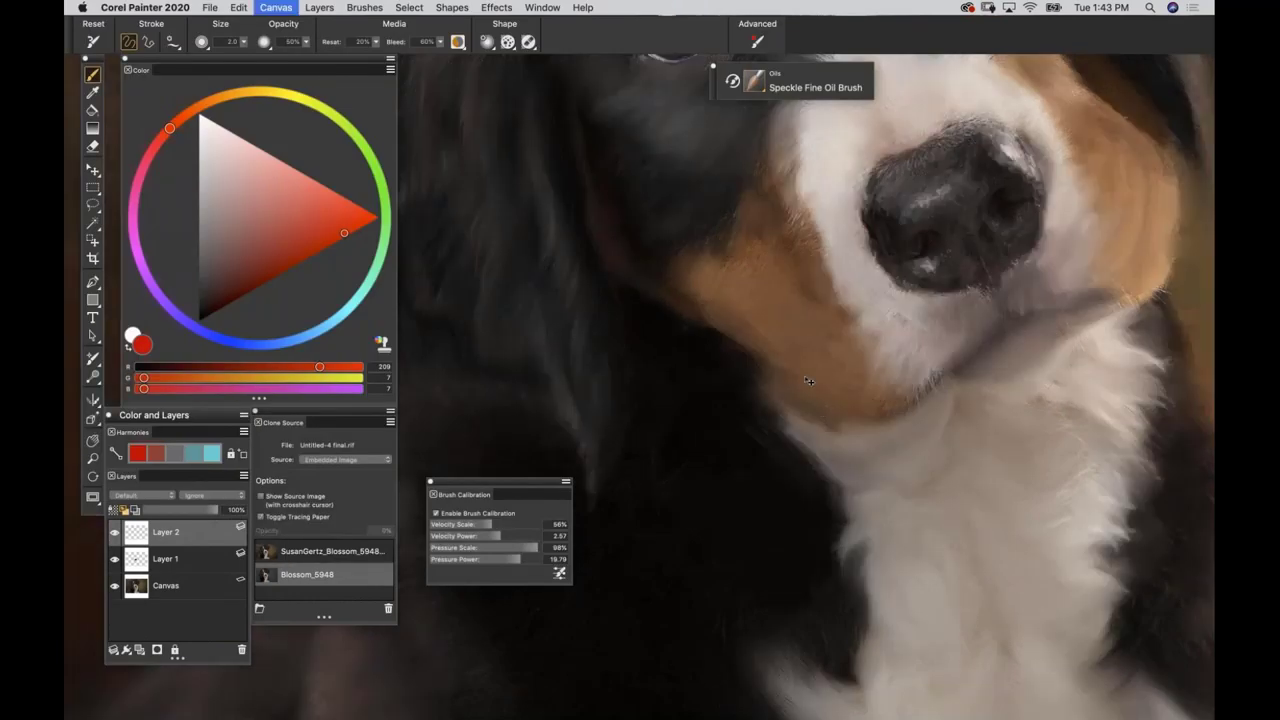
Sample a dark brown from the shadow area of the tan cheek as the whisker colour and return to the brush.
key(d)
key(super+t)
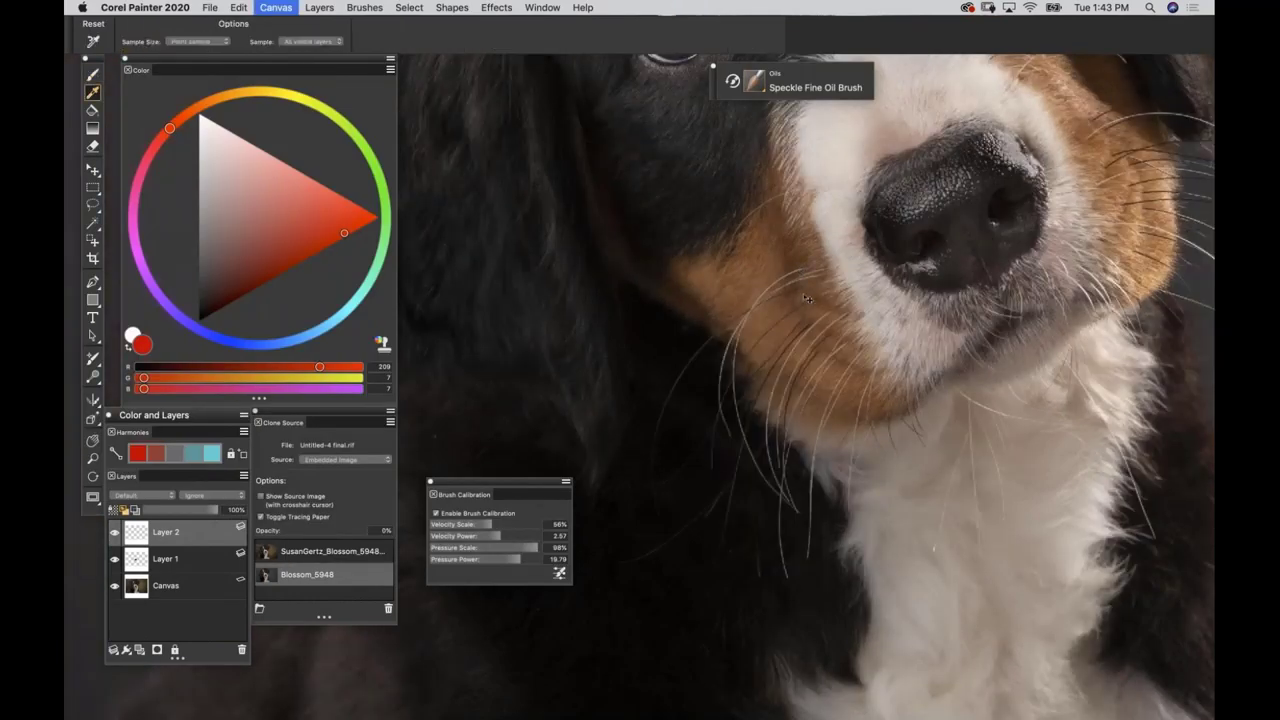
click(815, 292)
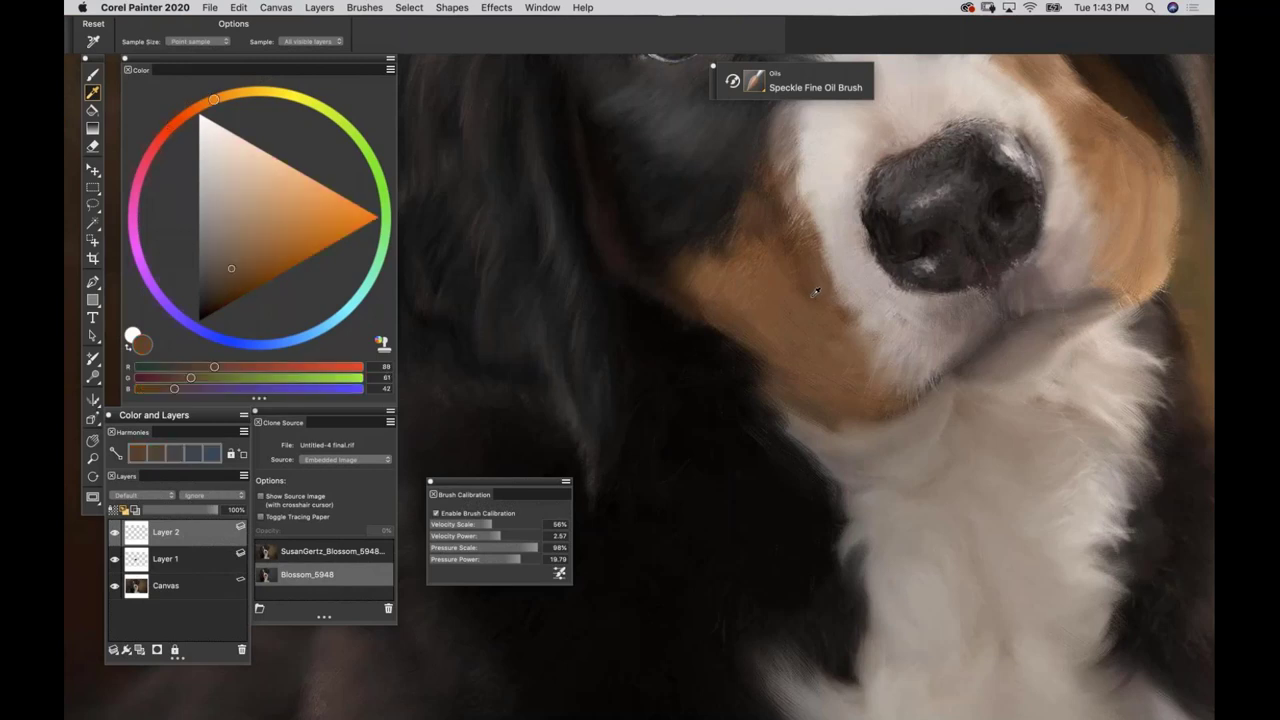
drag(815, 292, 766, 333)
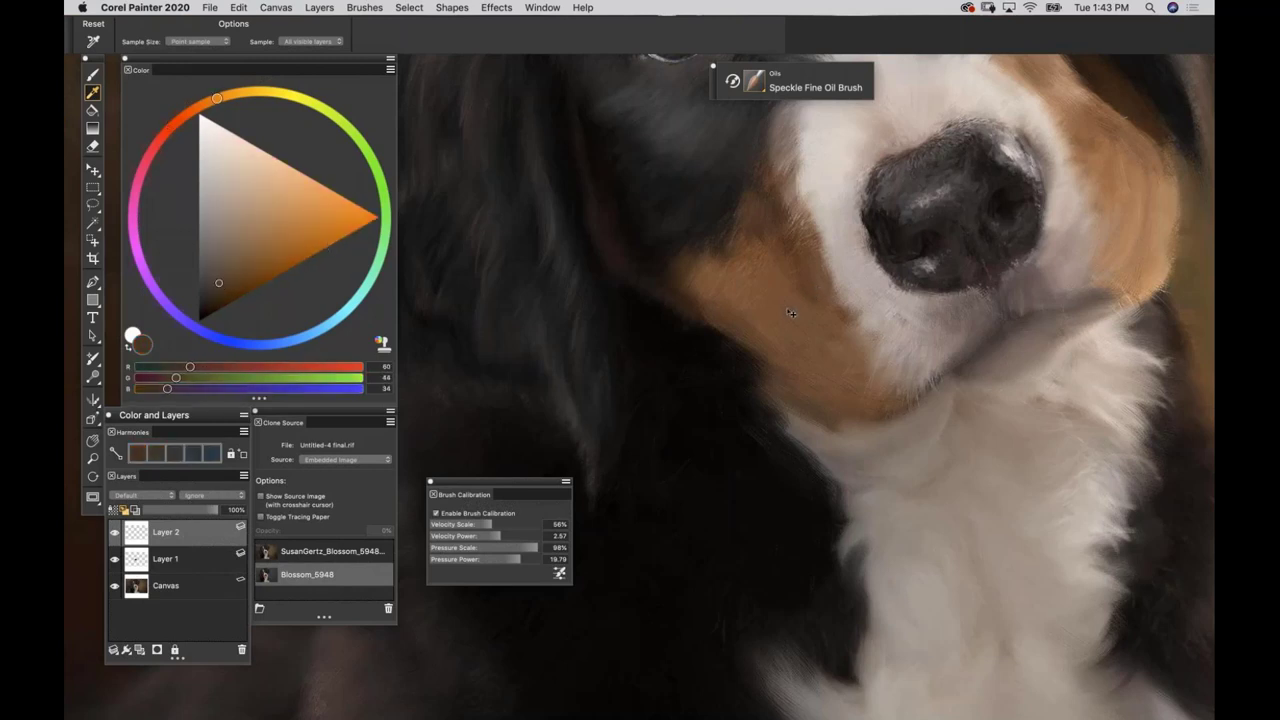
key(super+t)
key(super+t)
key(b)
Paint thin dark brown whiskers hanging from the lower edge of the tan cheek, following the source photo.
key(super+t)
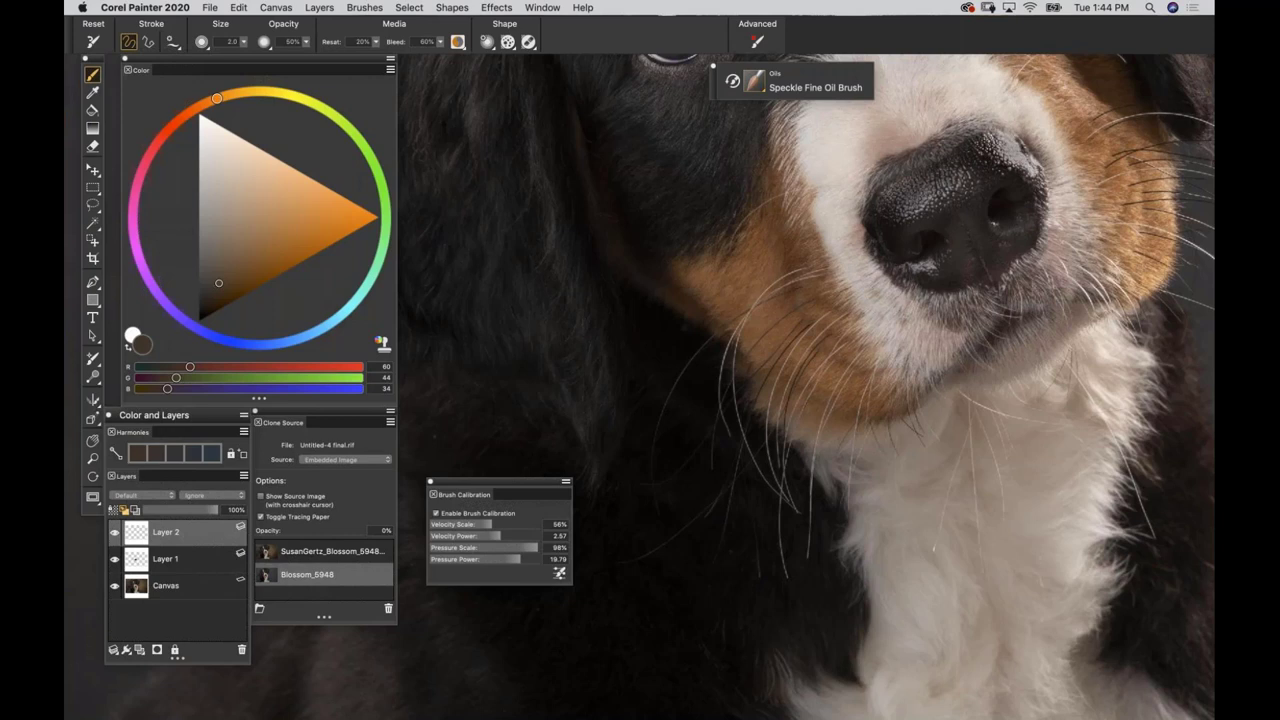
key(super+t)
drag(760, 406, 732, 468)
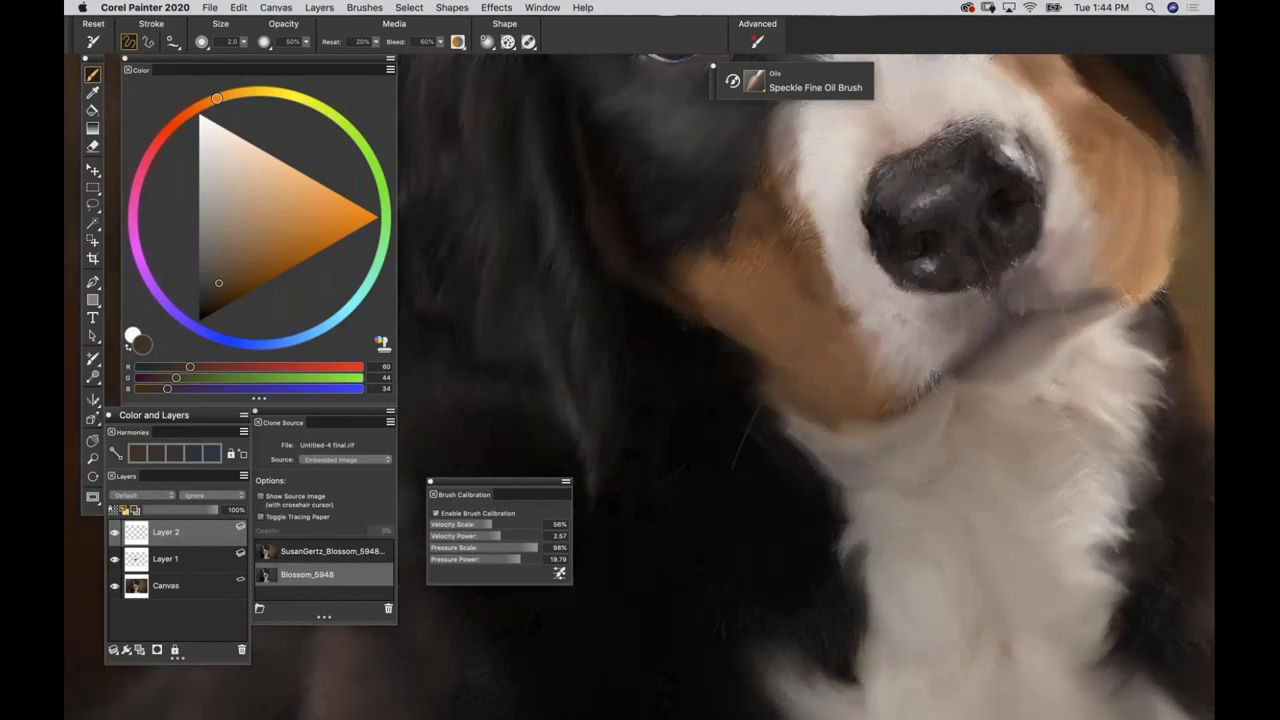
key(super+t)
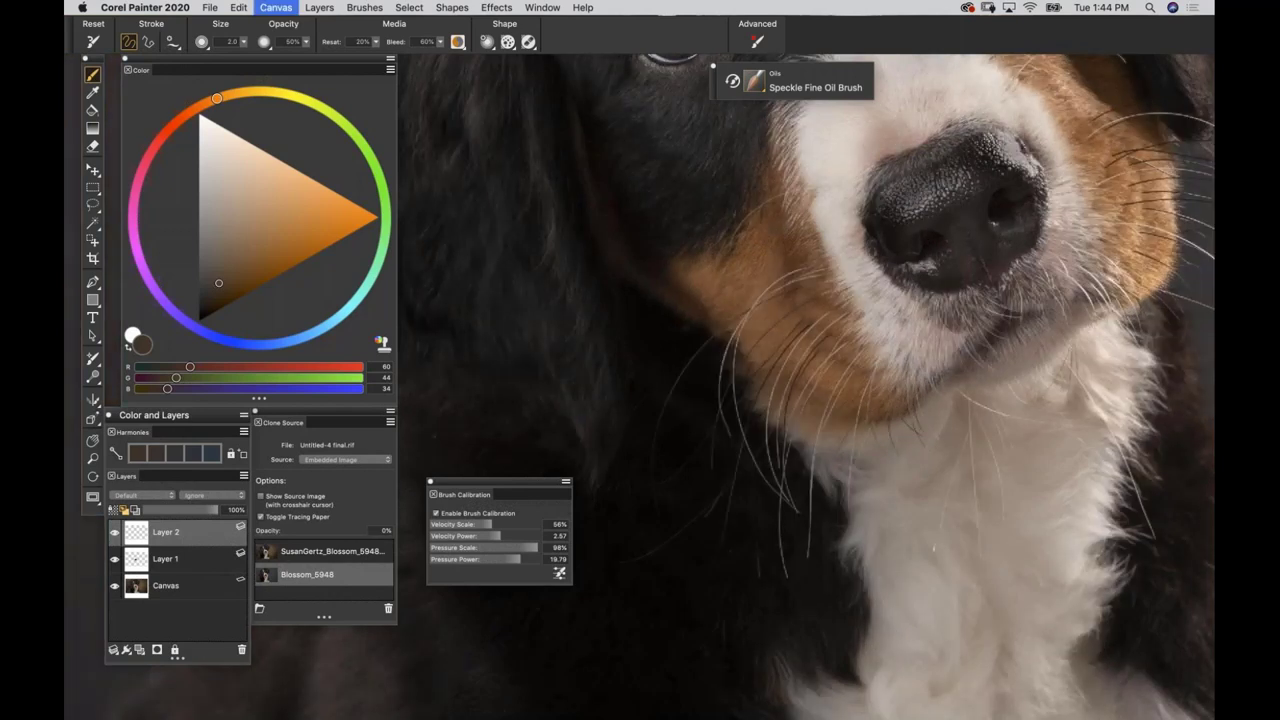
drag(768, 524, 772, 434)
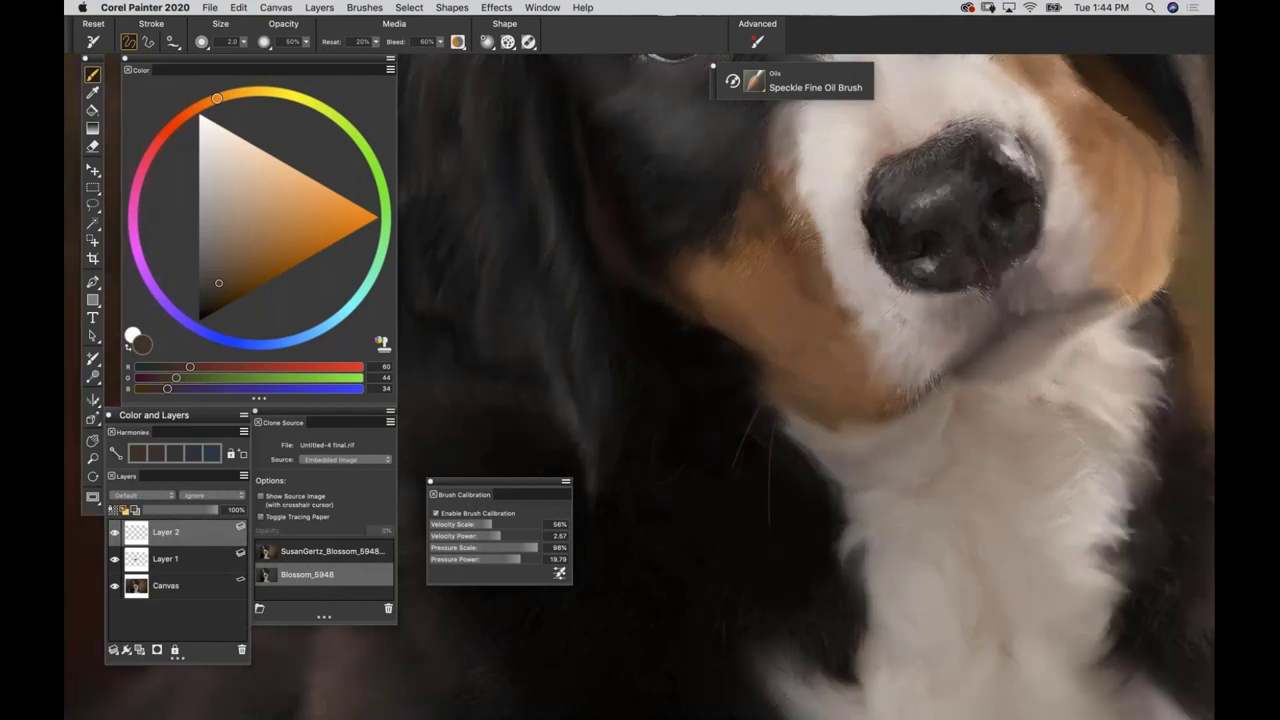
drag(716, 521, 752, 416)
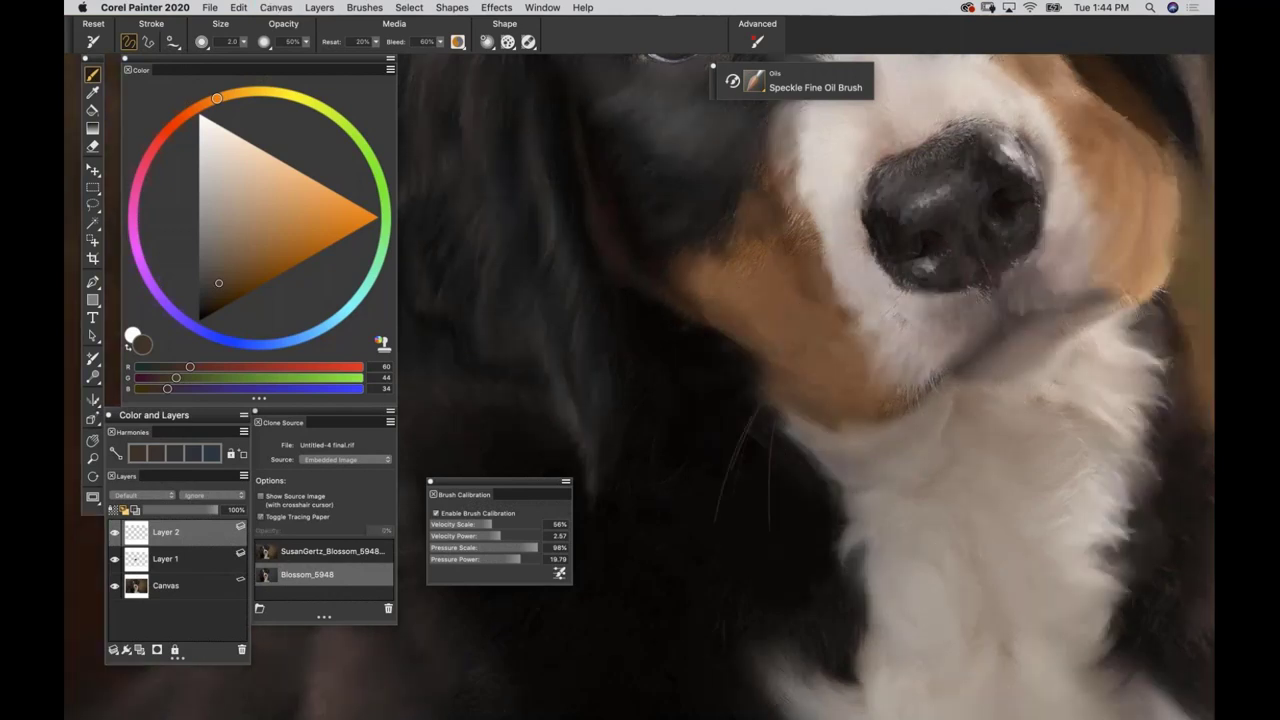
Try a near-black brown as the whisker colour, comparing it with the source photo.
click(204, 304)
key(super+t)
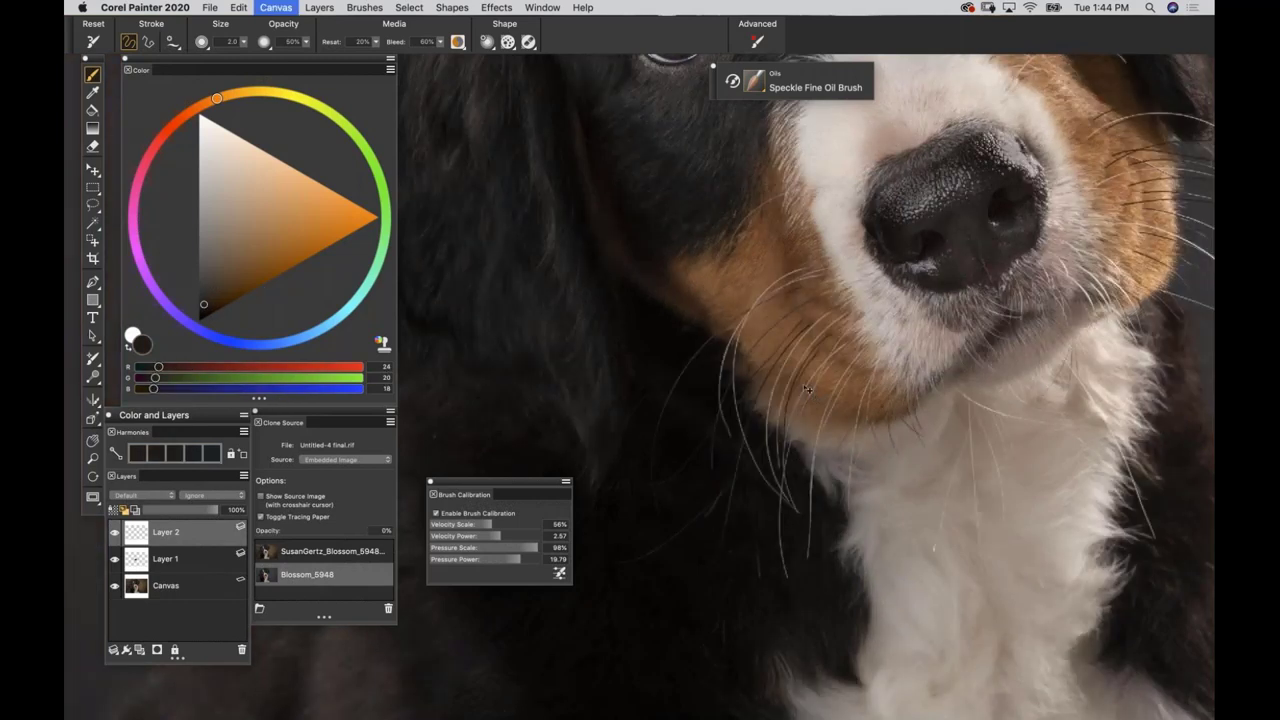
key(super+t)
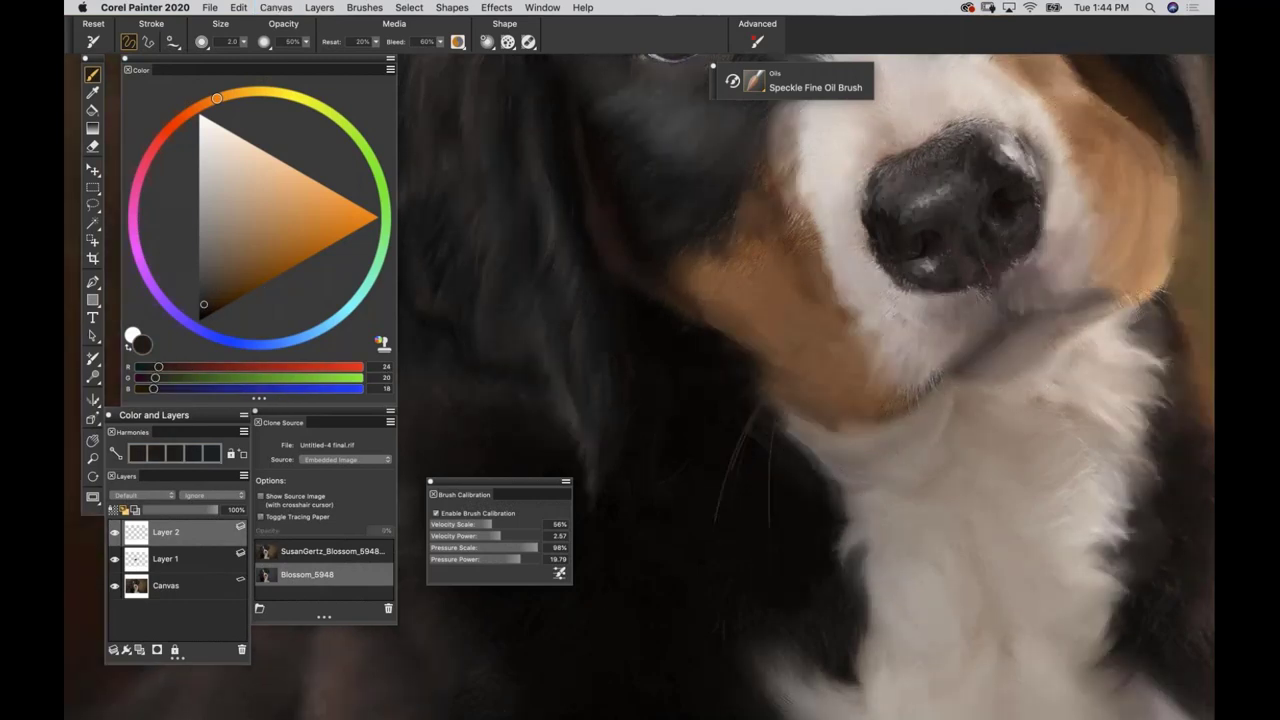
key(super+t)
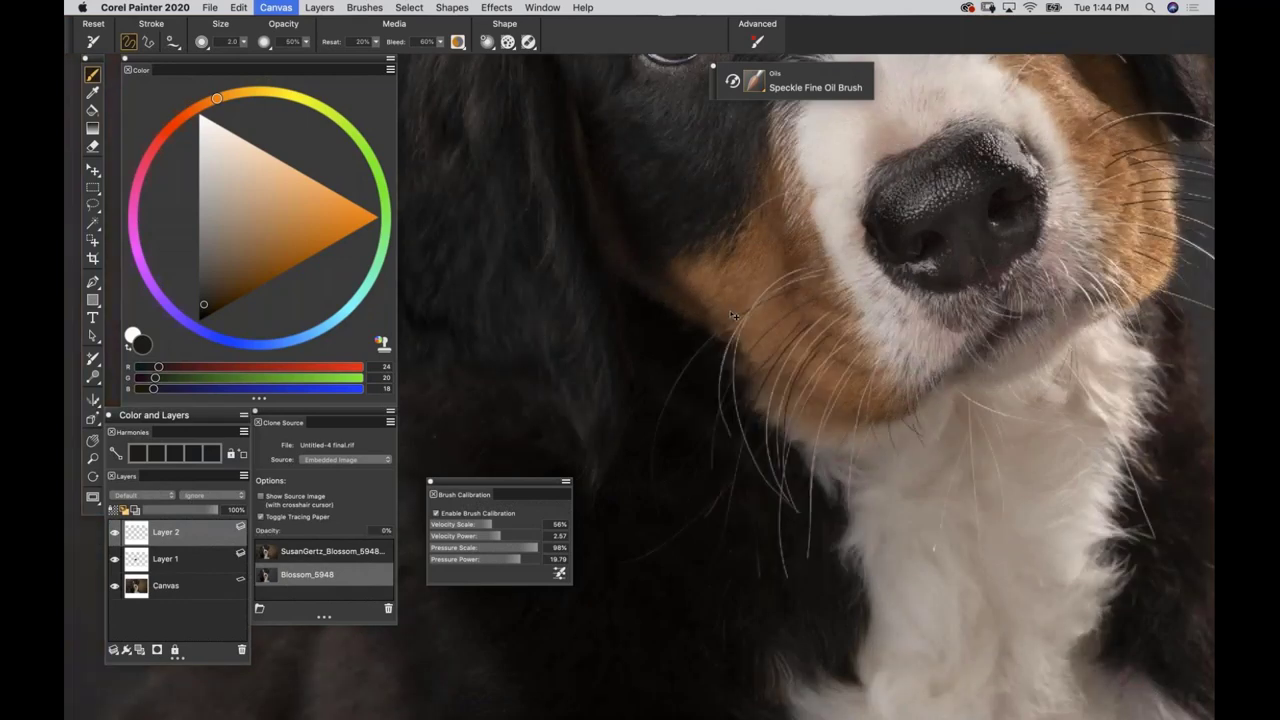
key(super+t)
Choose a mid warm grey (RGB 147, 135, 127) and paint curved whiskers along the outer edge of the tan cheek.
click(212, 209)
key(super+t)
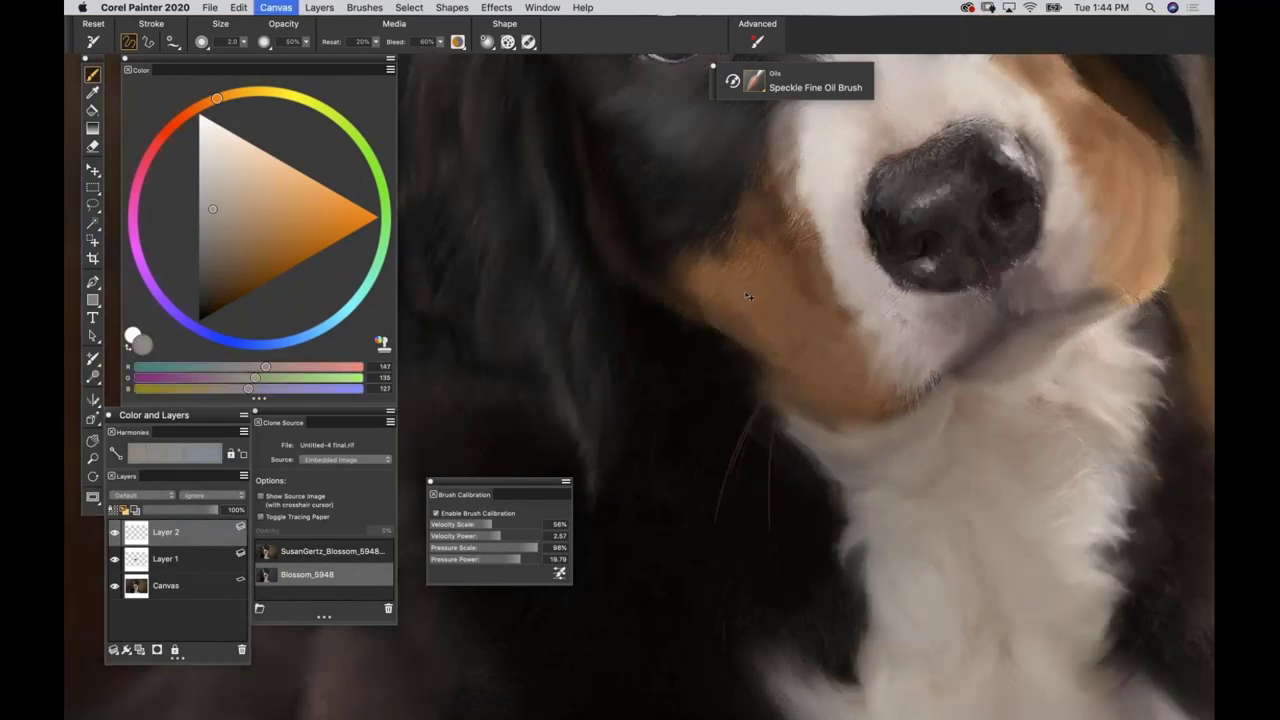
key(super+t)
key(super+t)
mouse_move(773, 302)
mouse_down()
mouse_move(740, 352)
mouse_move(719, 437)
mouse_up()
drag(763, 401, 745, 475)
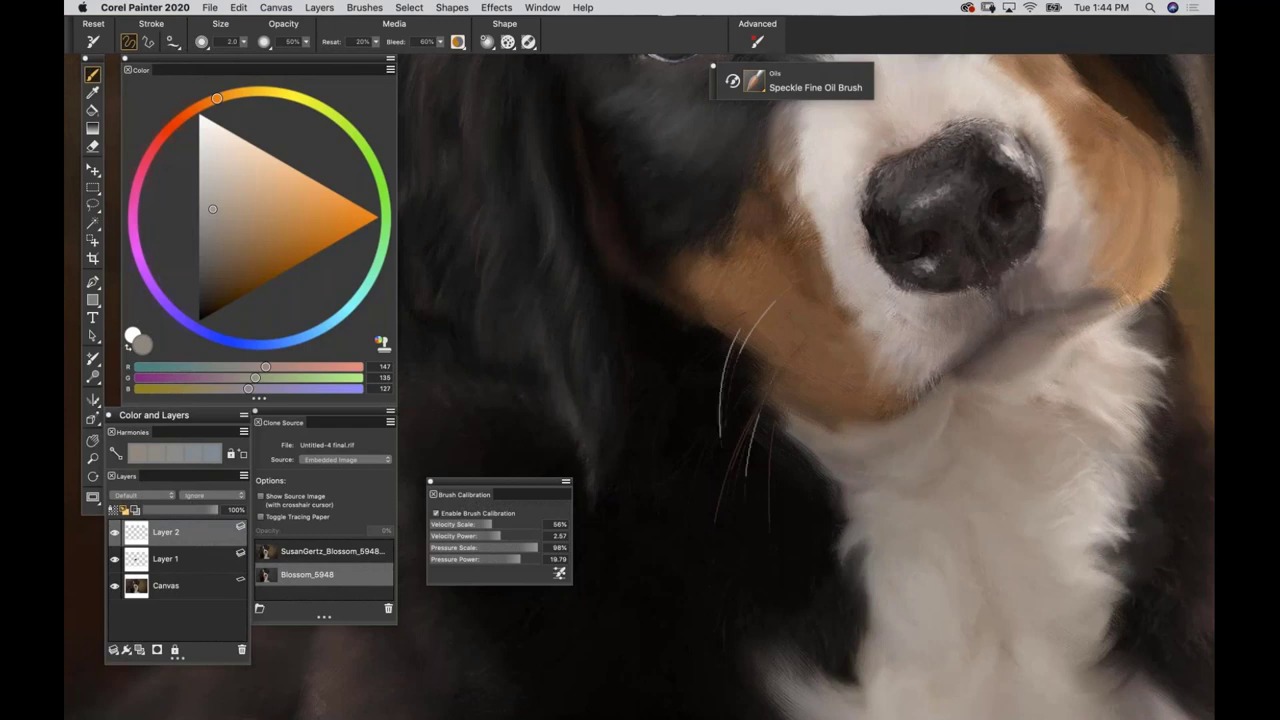
Darken the colour to grey RGB 113, 104, 99 and paint a cluster of whiskers below the jaw, checking against the source photo.
click(210, 234)
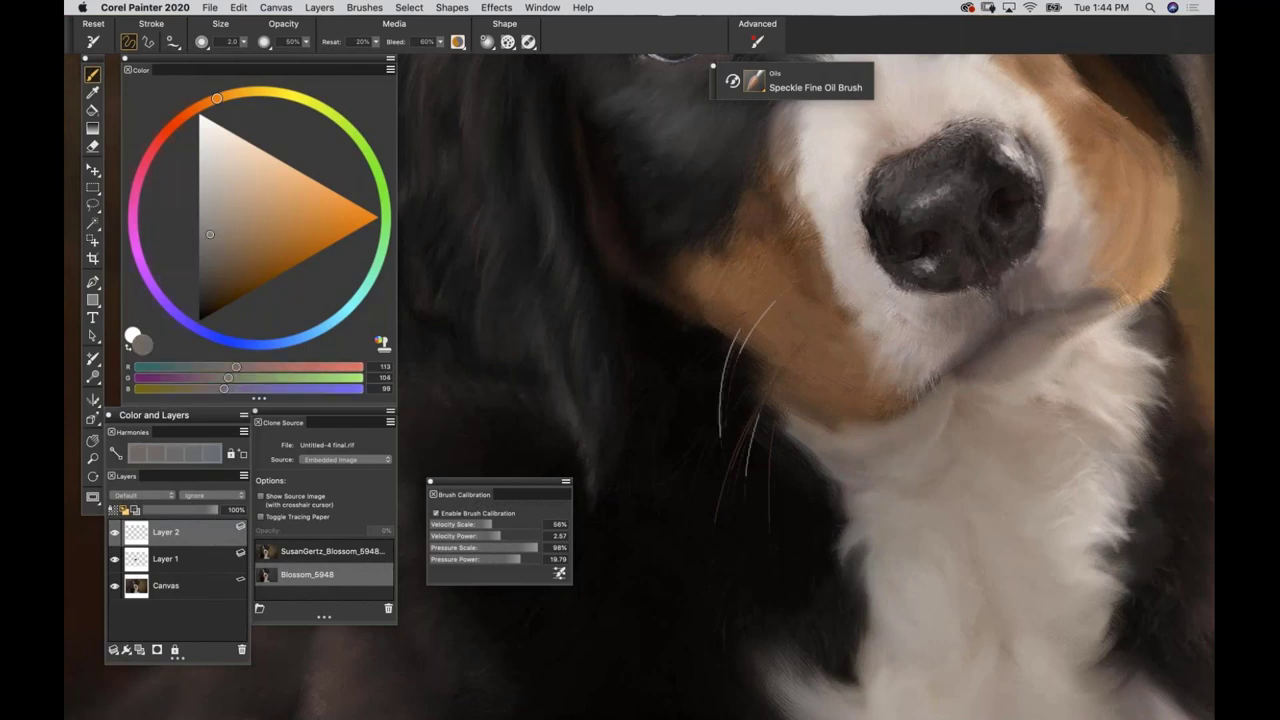
key(super+t)
key(super+t)
mouse_move(825, 360)
mouse_down()
mouse_move(781, 443)
mouse_move(777, 527)
mouse_up()
drag(810, 484, 804, 548)
mouse_move(816, 462)
mouse_down()
mouse_move(808, 530)
mouse_move(800, 504)
mouse_up()
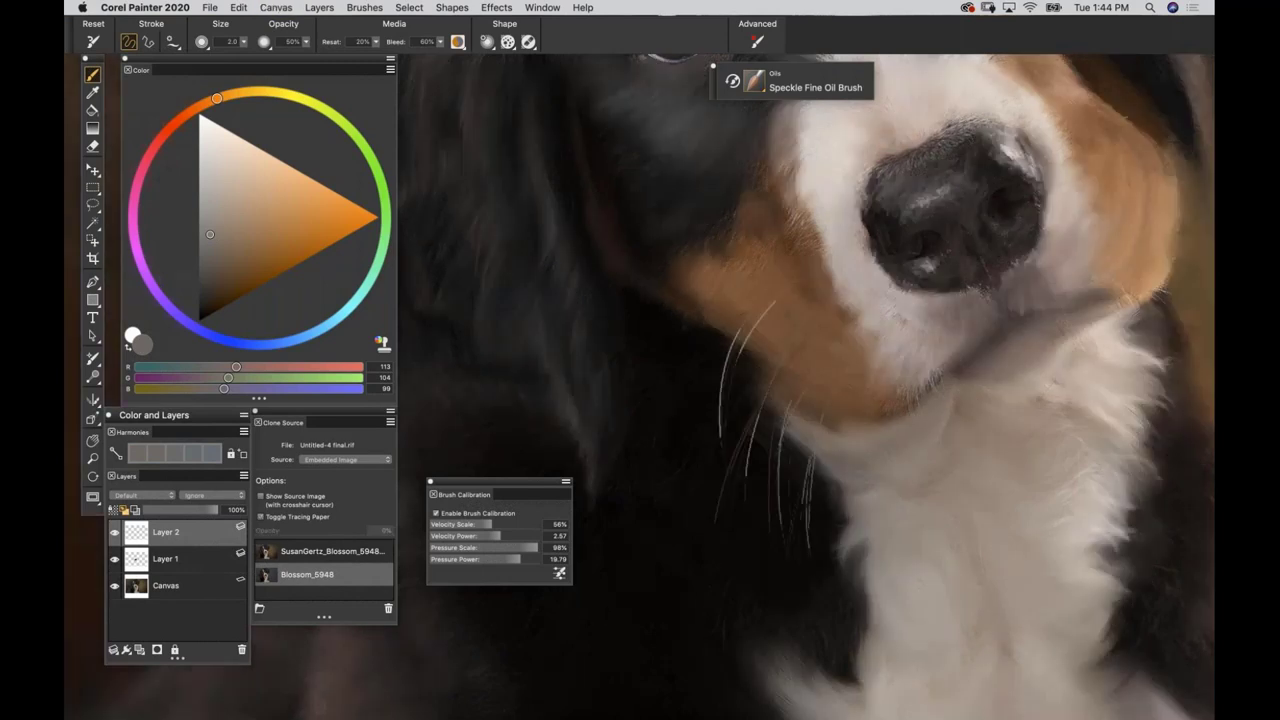
drag(816, 457, 799, 545)
drag(809, 481, 786, 567)
key(super+t)
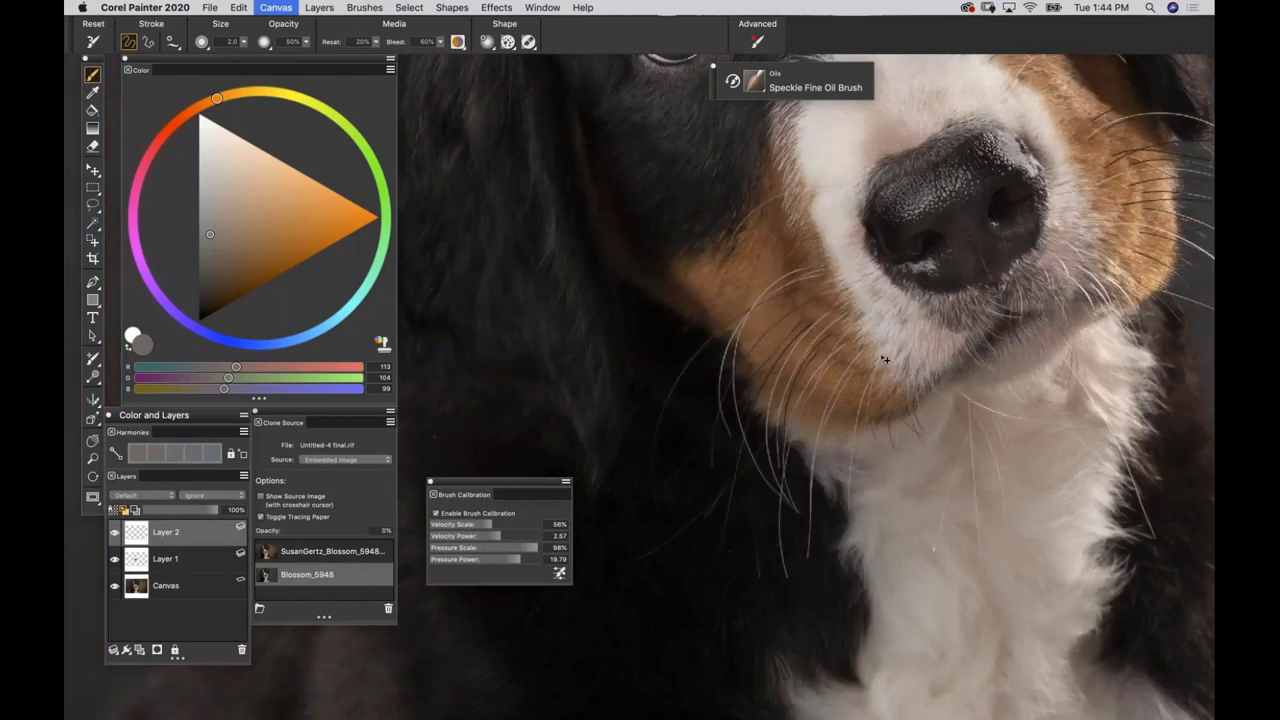
key(super+t)
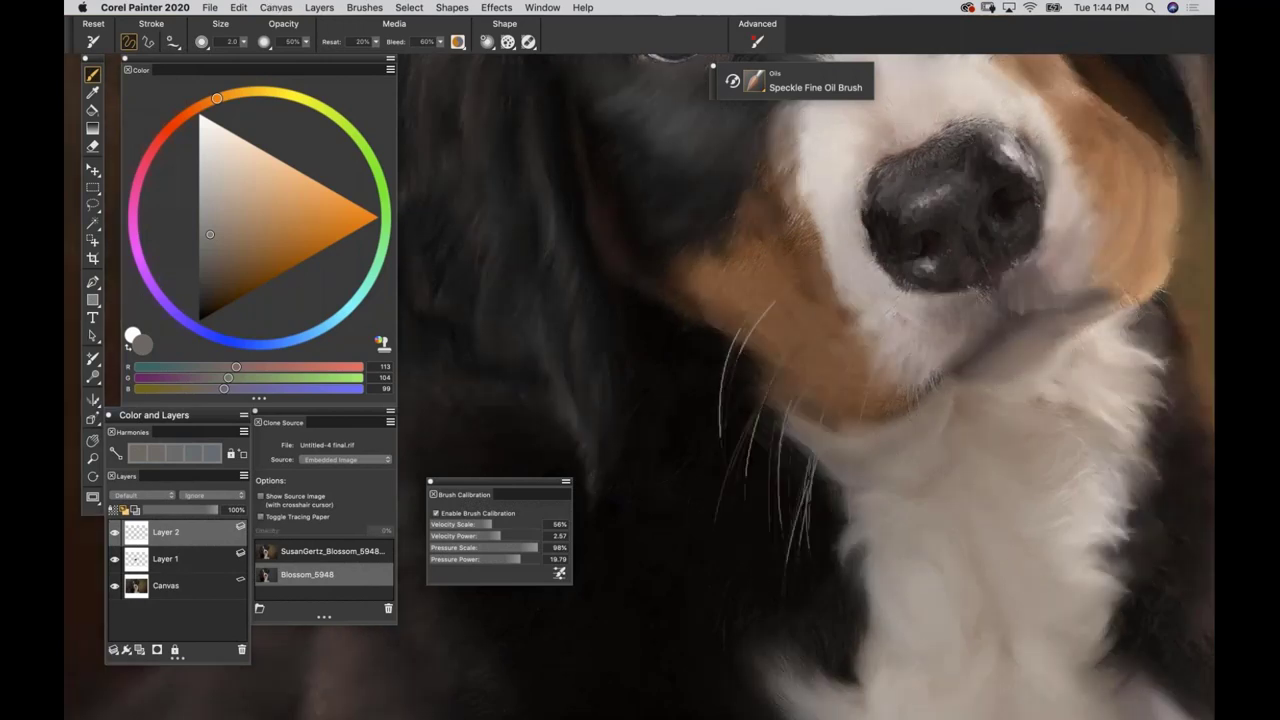
Lower the whisker layer's opacity to 60% and check the effect on the full portrait.
click(208, 510)
drag(207, 515, 185, 513)
key(super+minus)
key(super+minus)
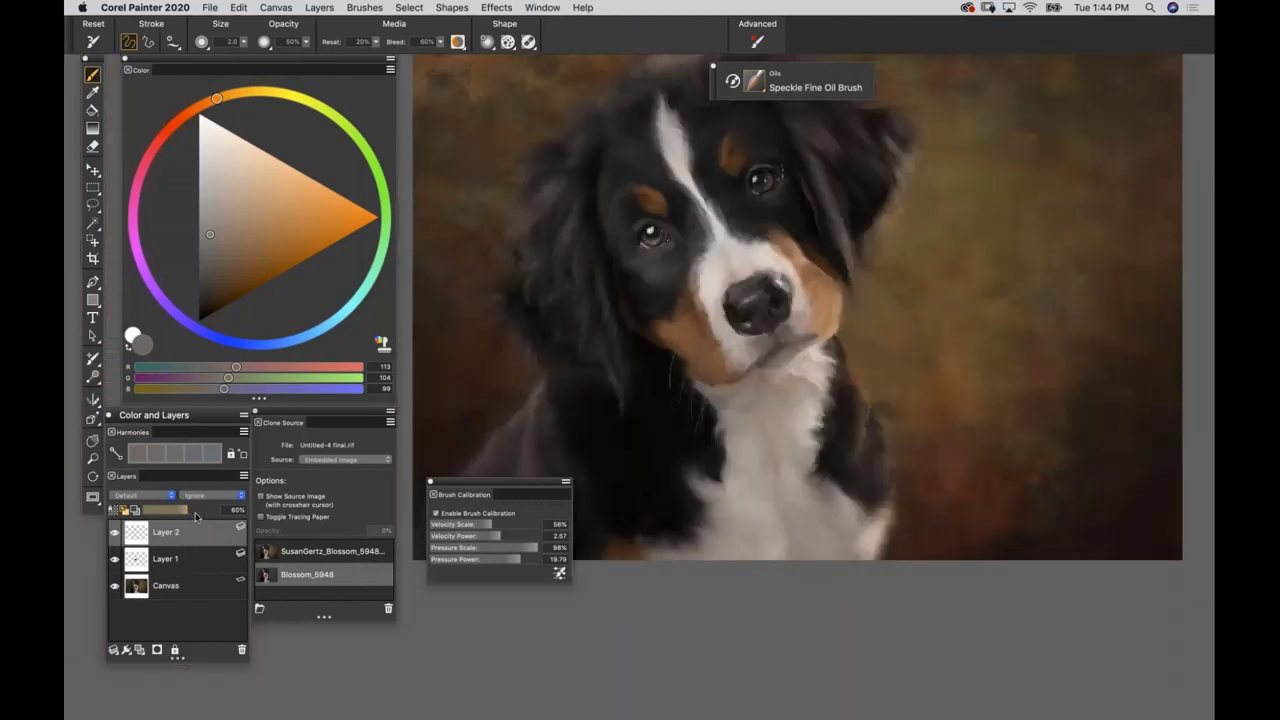
key(super+plus)
key(super+plus)
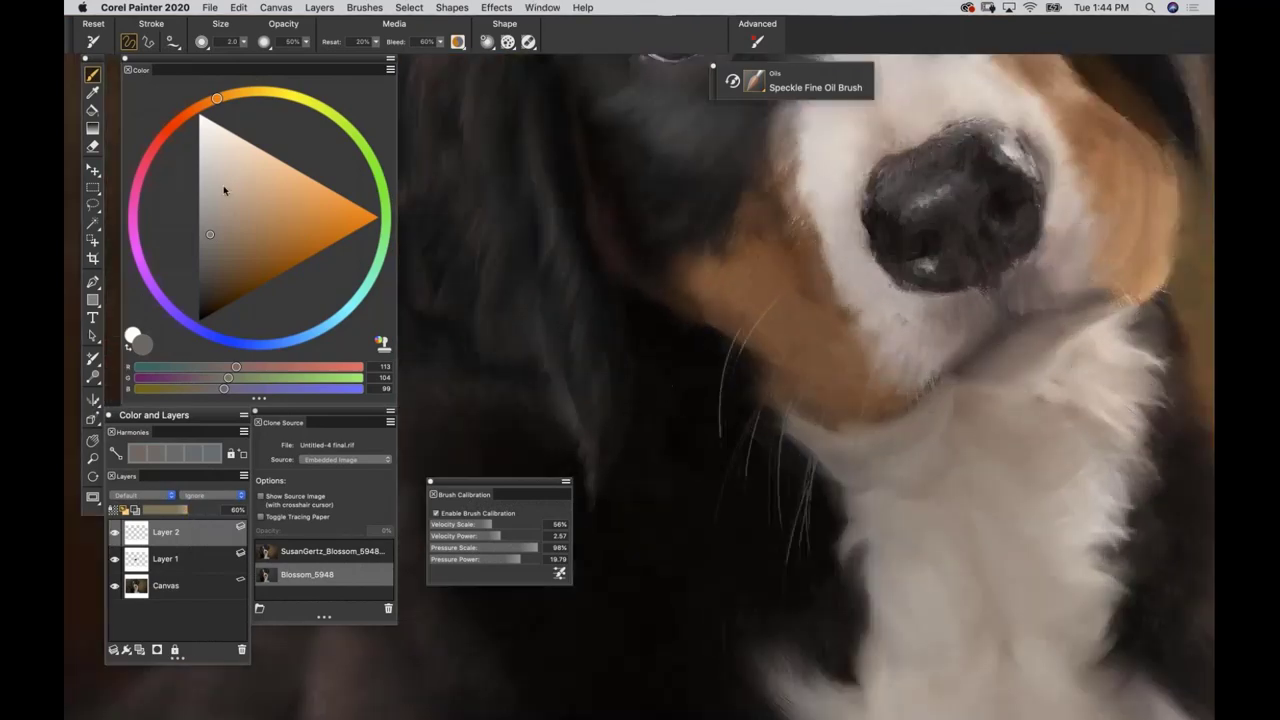
Choose a light beige (RGB 201, 176, 159) and paint long whiskers from the tan cheek down over the dark fur.
click(228, 175)
key(super+t)
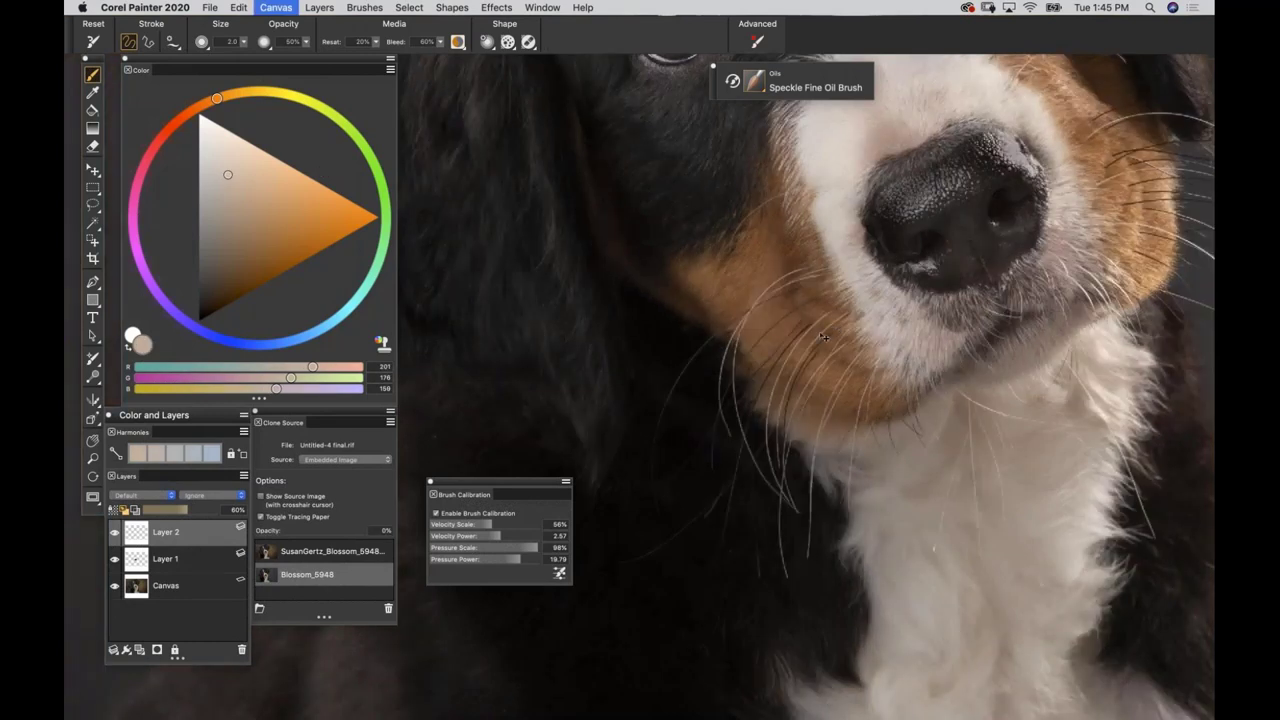
key(super+t)
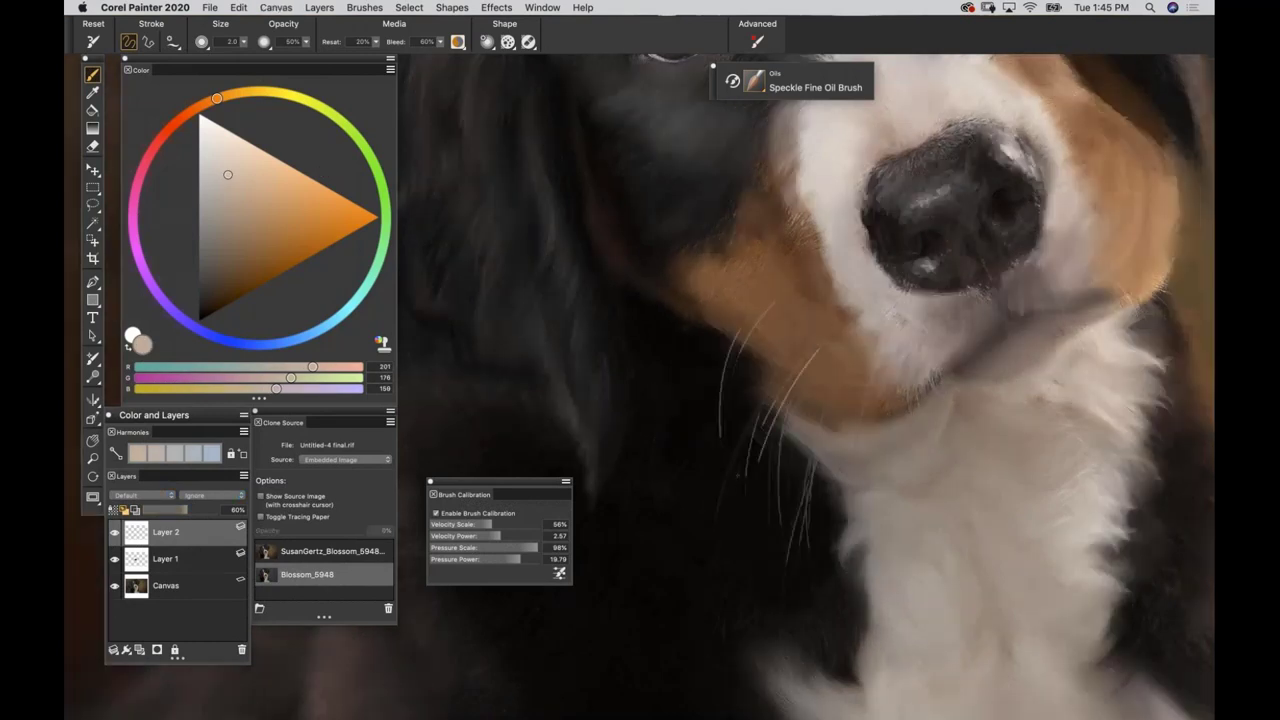
drag(786, 384, 738, 478)
Reduce the whisker layer's opacity to 36% while judging the whole portrait.
key(super+0)
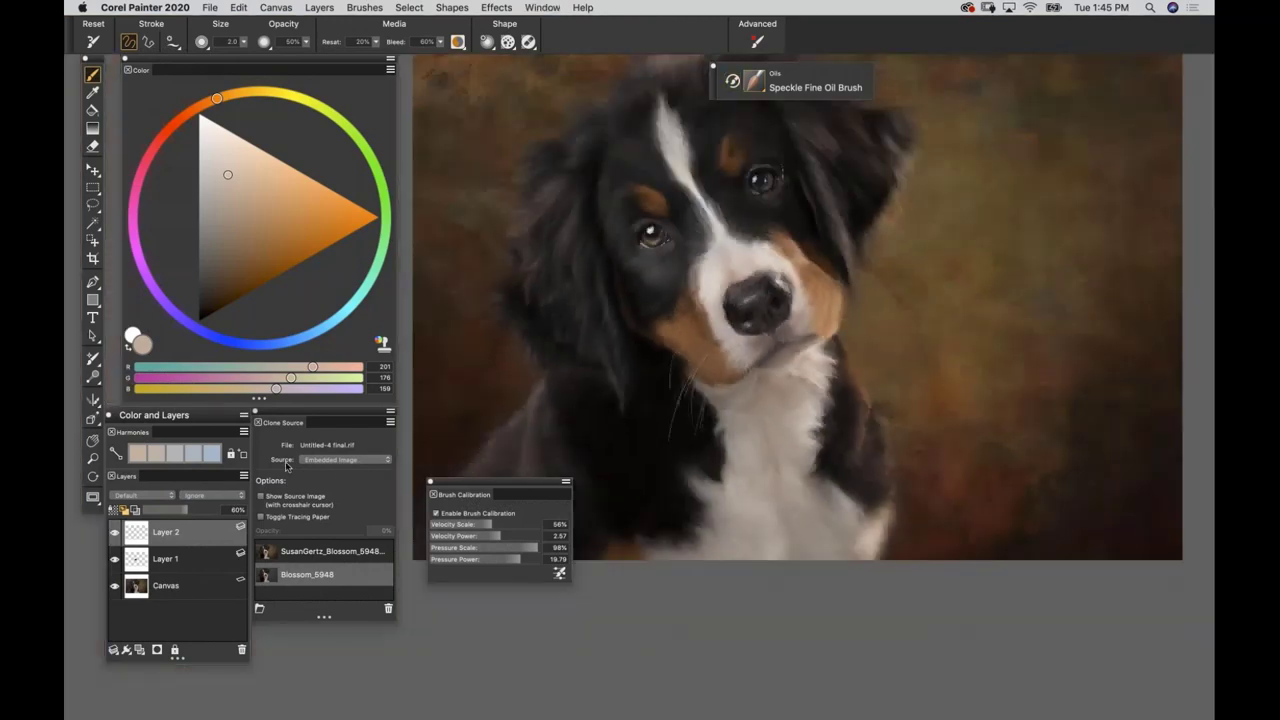
click(174, 513)
key(super+equal)
key(super+equal)
key(super+equal)
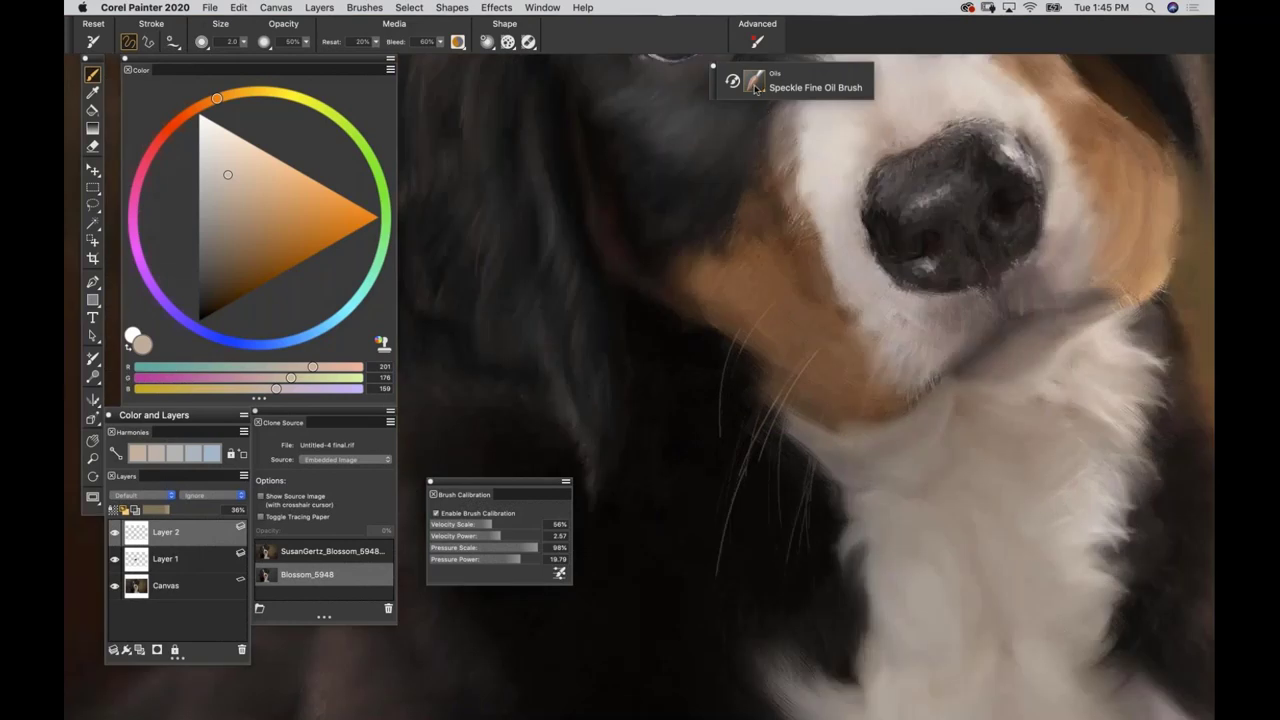
Switch to the Detail Oils Brush from the Oils category and set its size to 3.
click(756, 88)
scroll(1016, 260, up, 2)
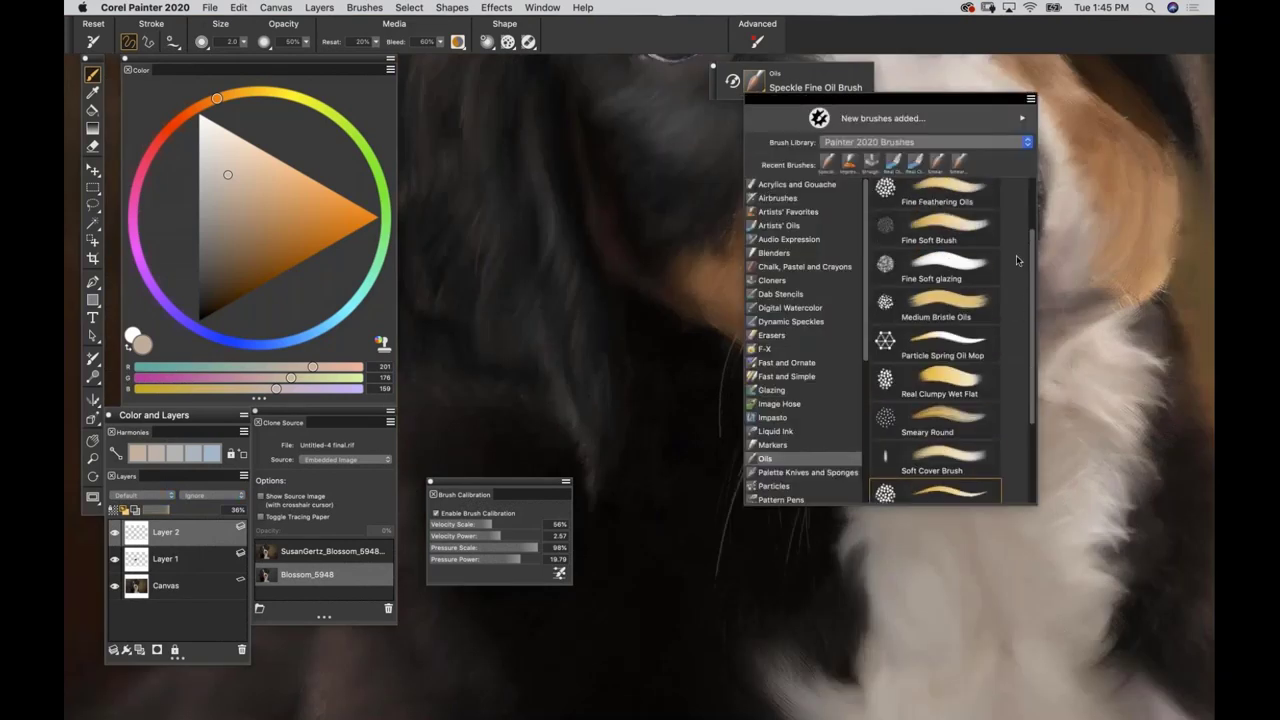
scroll(1016, 260, up, 3)
click(929, 240)
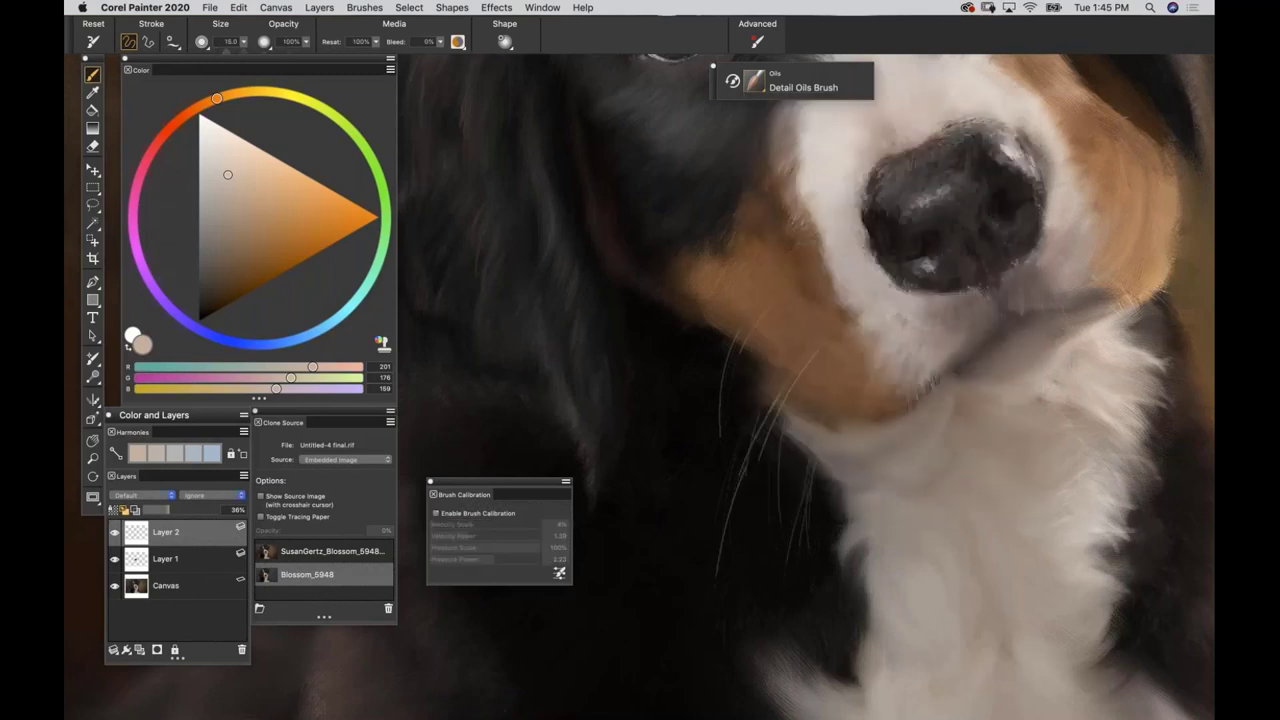
click(228, 44)
text(3)
key(Return)
Calibrate the Detail Oils Brush's pressure and velocity with a test stroke.
click(559, 573)
mouse_move(535, 354)
mouse_down()
mouse_move(594, 308)
mouse_move(617, 263)
mouse_up()
key(Return)
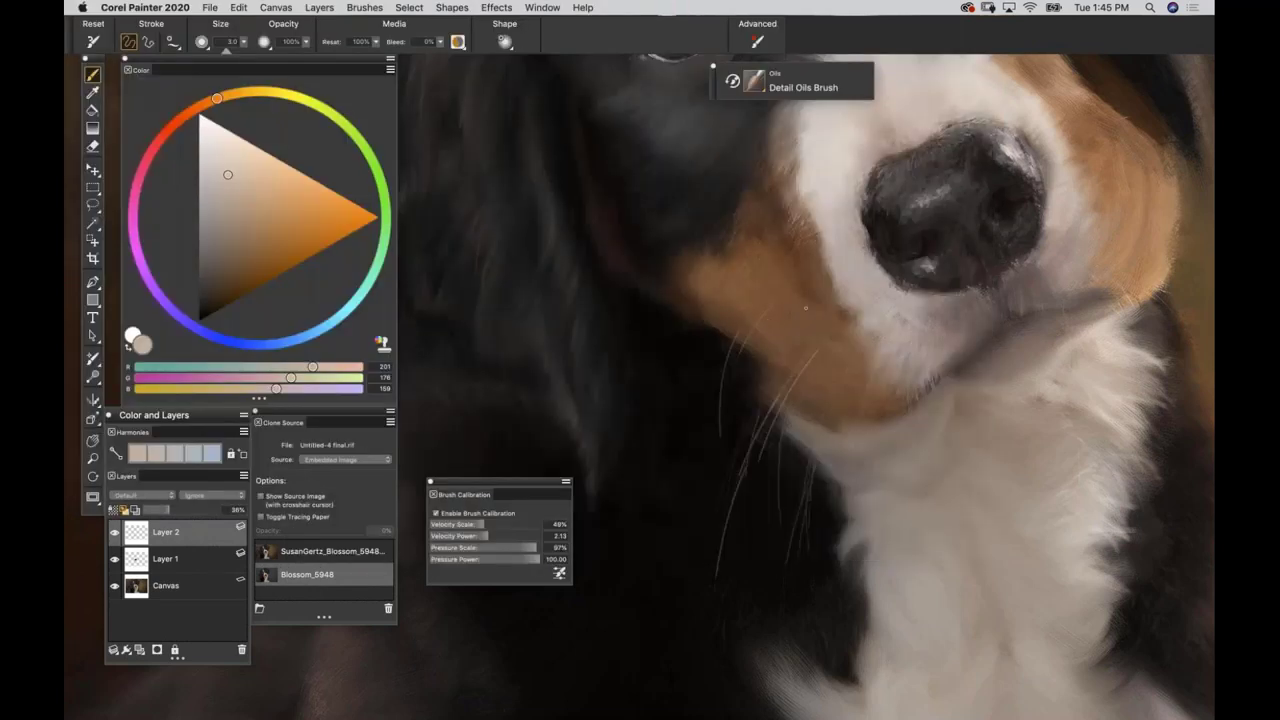
Paint long beige whiskers sweeping from the tan cheek outward across the dark fur, comparing with the source photo.
drag(780, 342, 728, 440)
drag(810, 347, 697, 486)
drag(754, 414, 665, 537)
key(super+t)
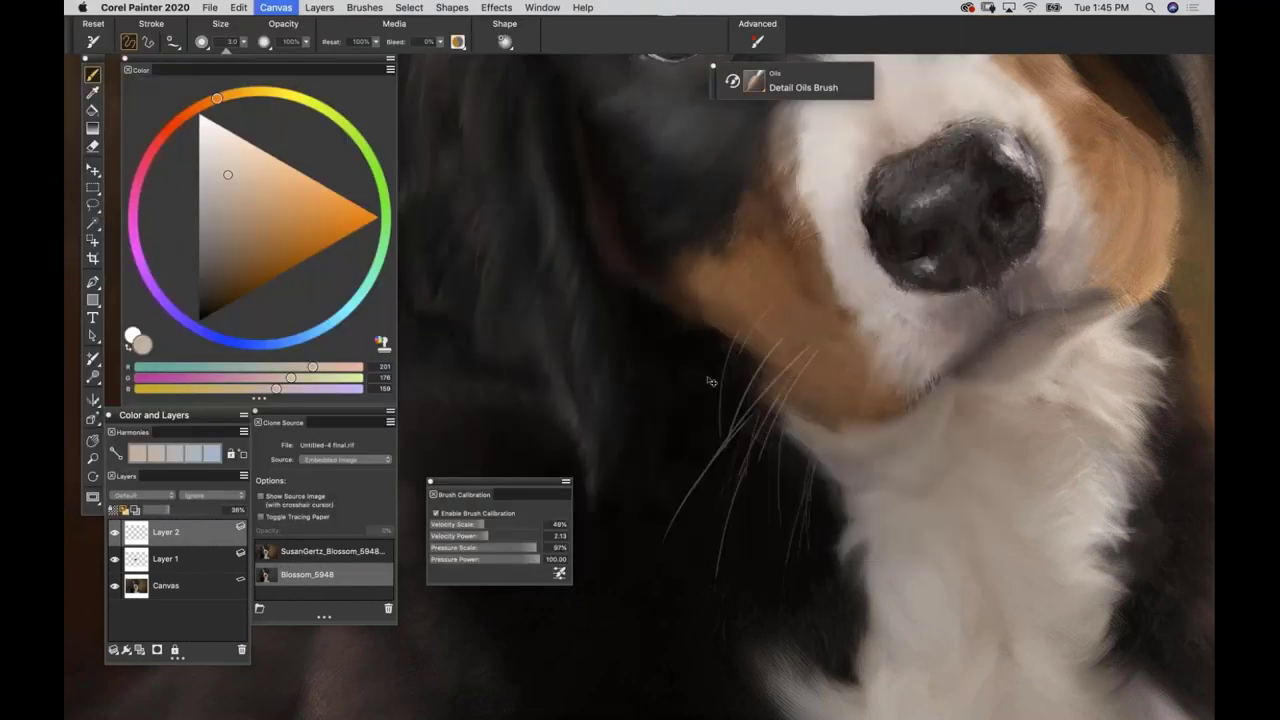
key(super+t)
Choose a light warm grey and paint a curved whisker from the lower cheek toward the white chest, following the source photo.
click(210, 169)
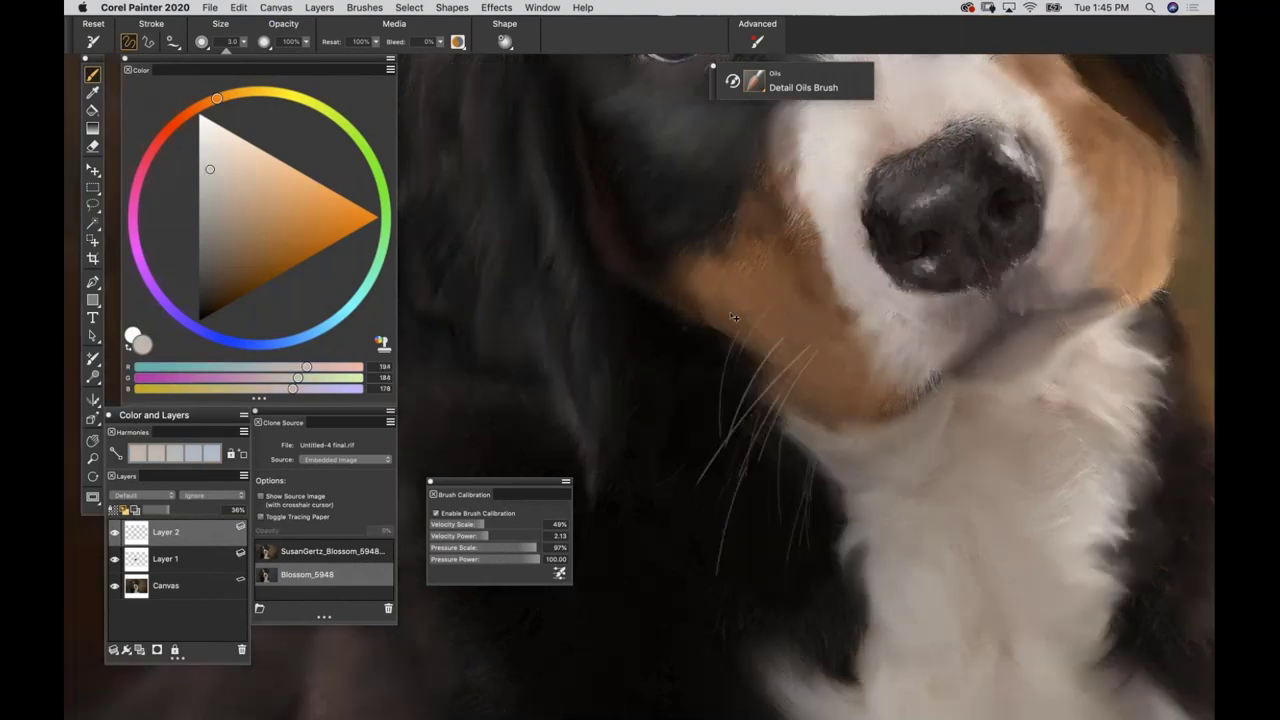
key(super+t)
key(super+t)
drag(803, 380, 846, 505)
key(super+t)
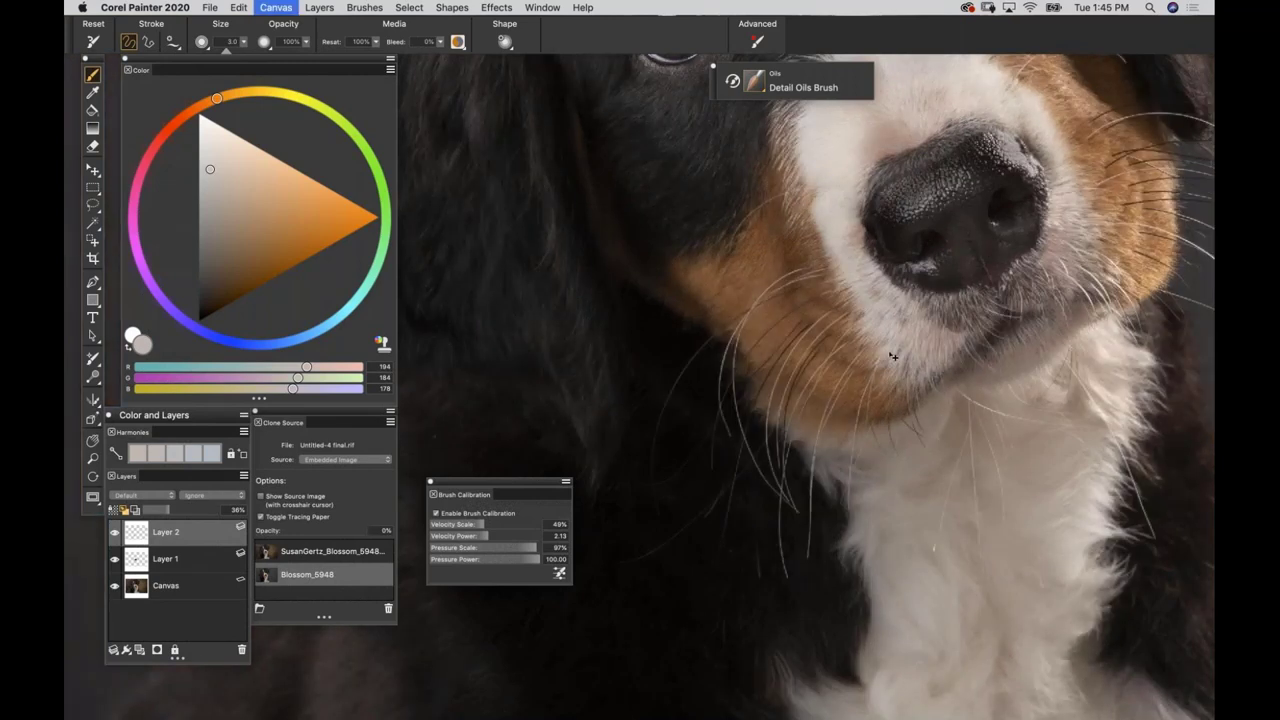
key(super+t)
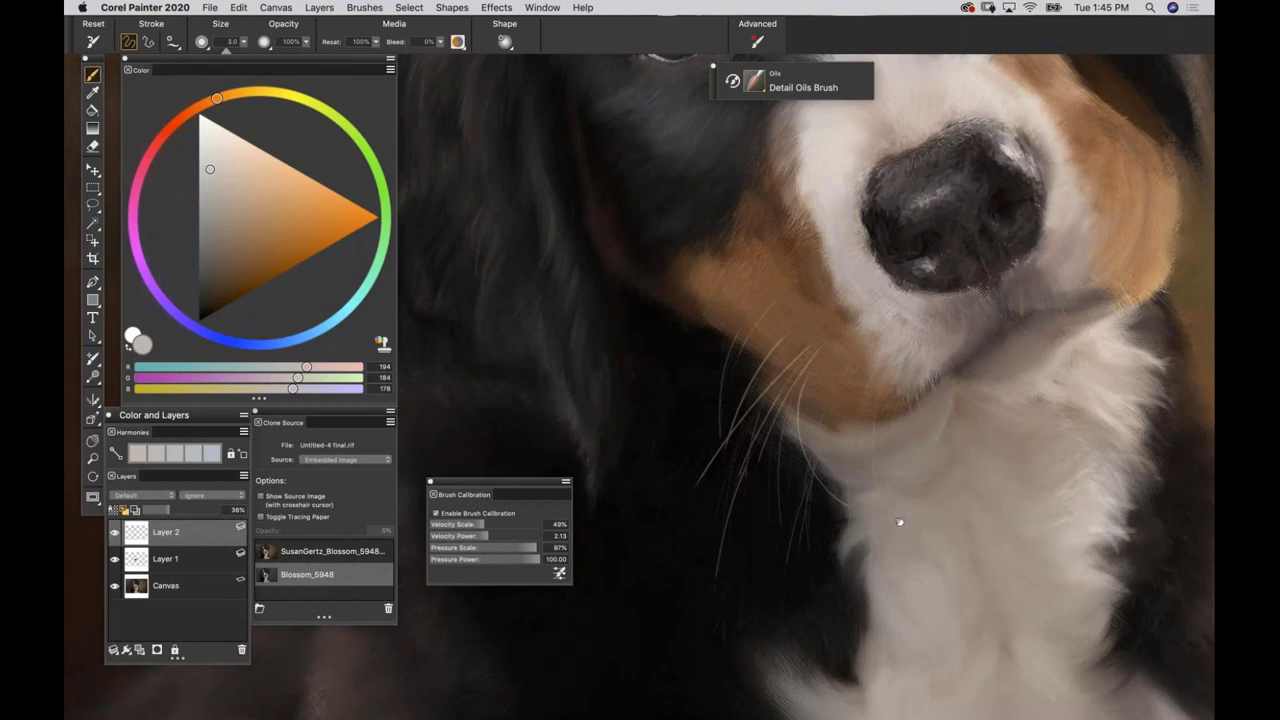
Examine the painted whiskers on the full portrait, and inspect the opposite muzzle side and the eyes up close.
key(super+t)
drag(900, 522, 848, 708)
key(super+minus)
key(super+minus)
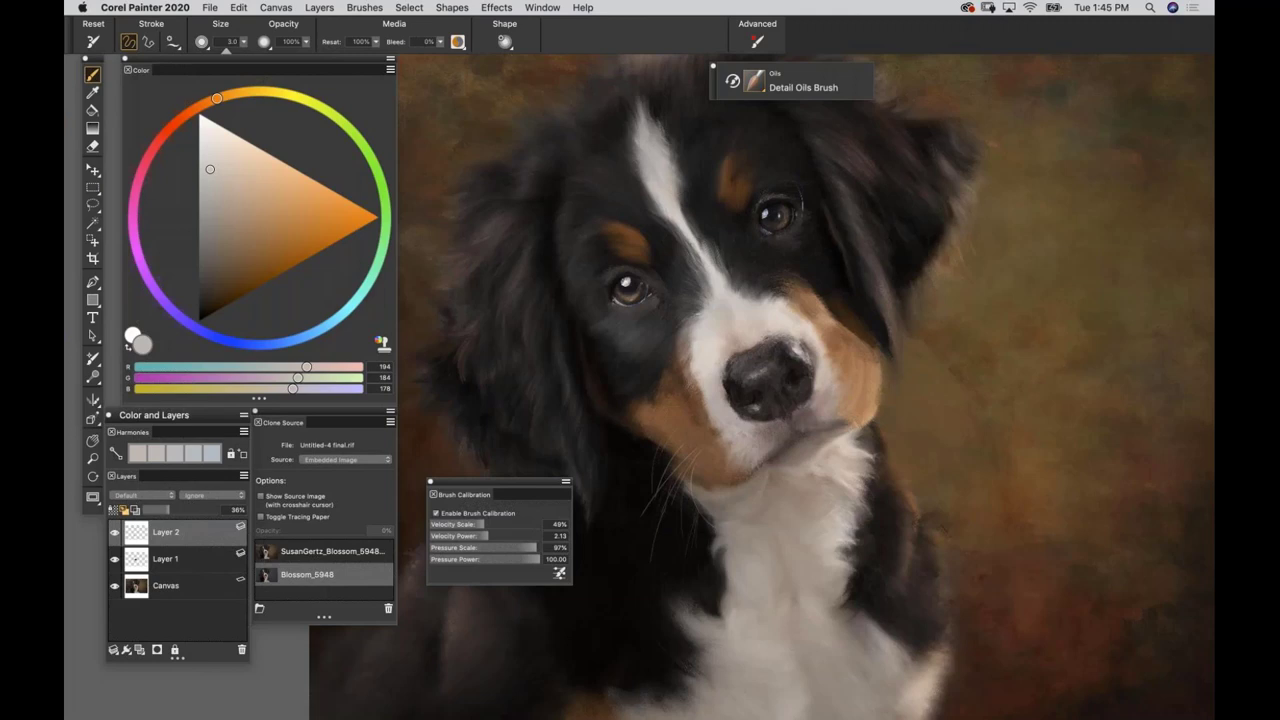
key(super+plus)
key(super+plus)
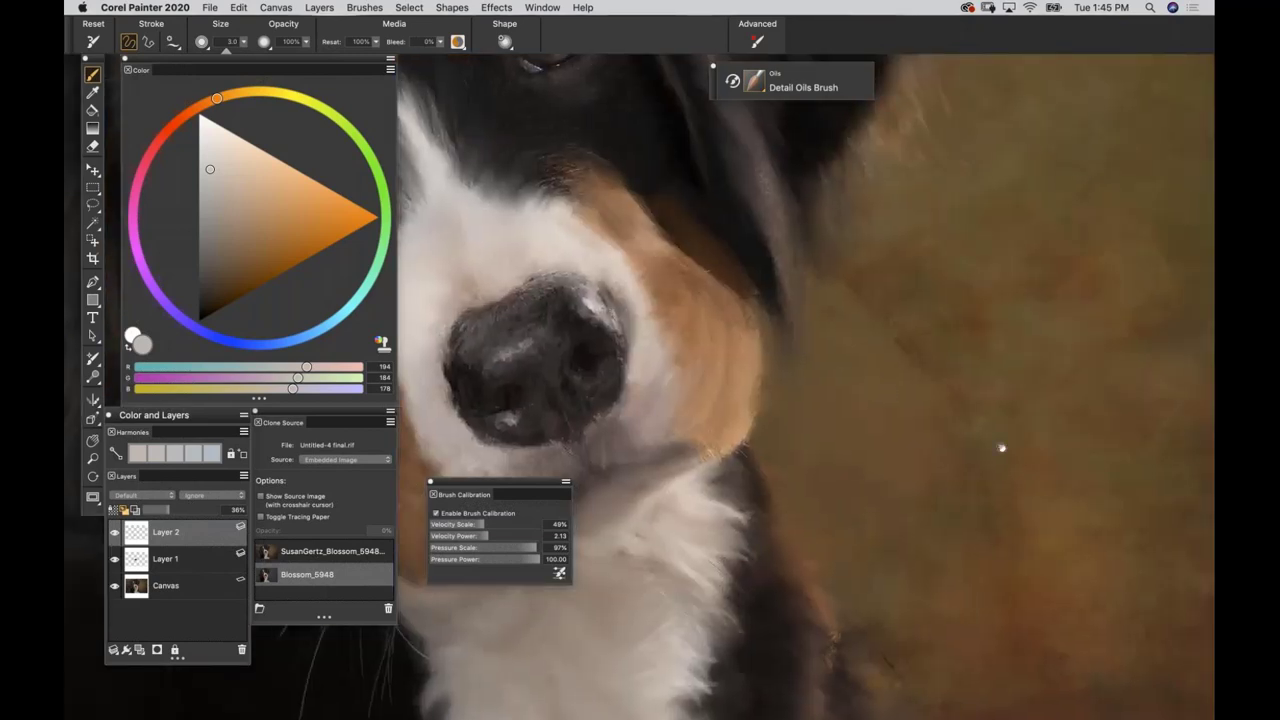
scroll(1060, 470, down, 5)
scroll(1073, 479, left, 5)
scroll(1073, 479, up, 2)
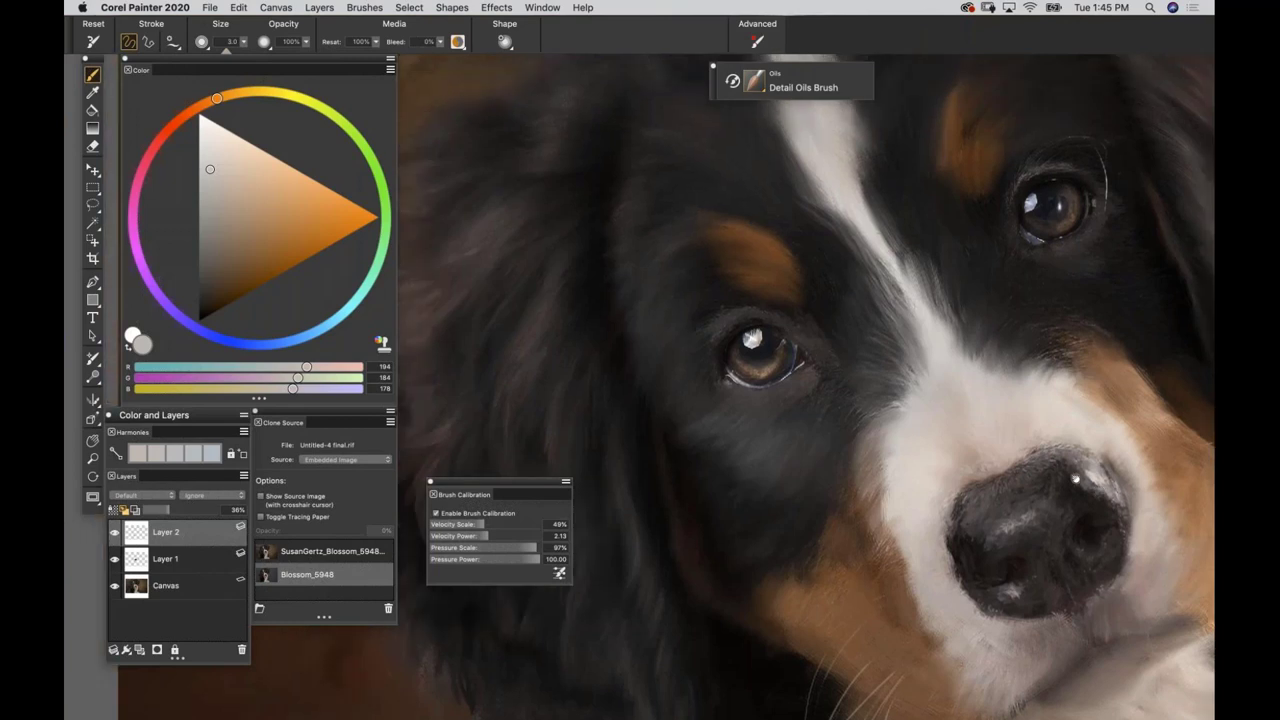
Choose the Smeary Round oils brush and set its Reset to 0%.
scroll(1076, 480, left, 1)
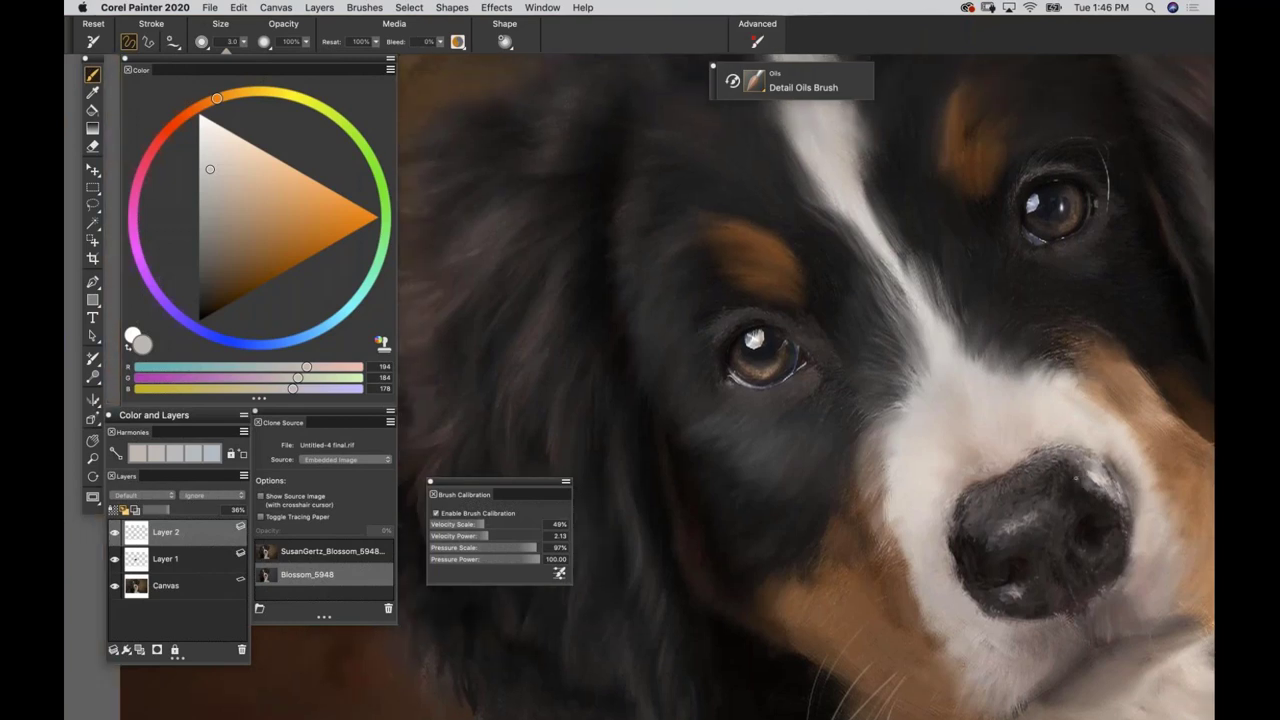
scroll(620, 356, down, 2)
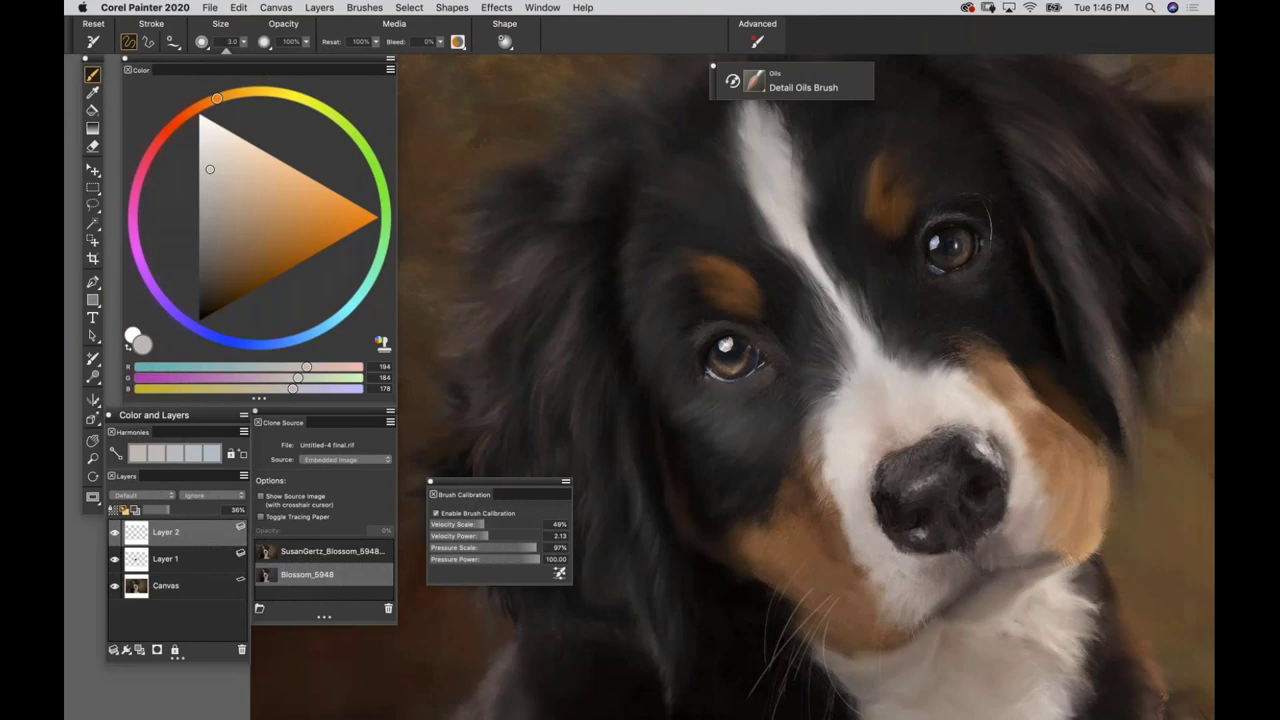
click(760, 88)
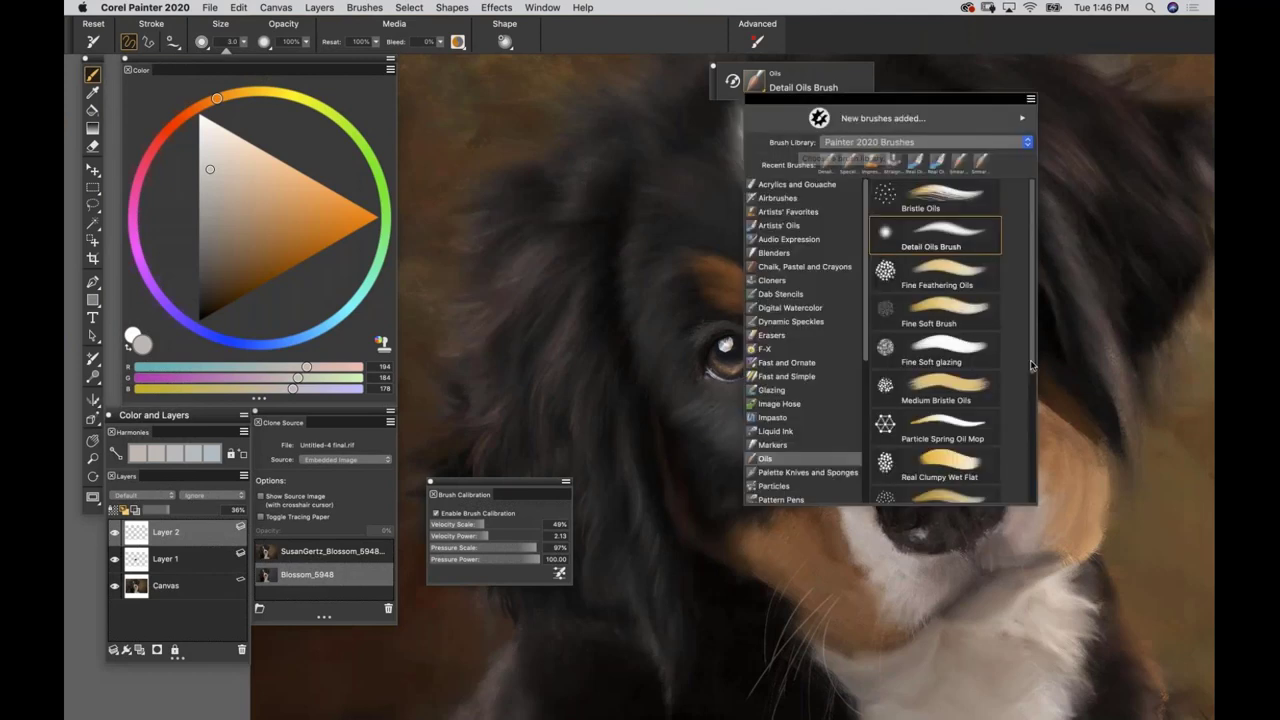
scroll(929, 310, down, 5)
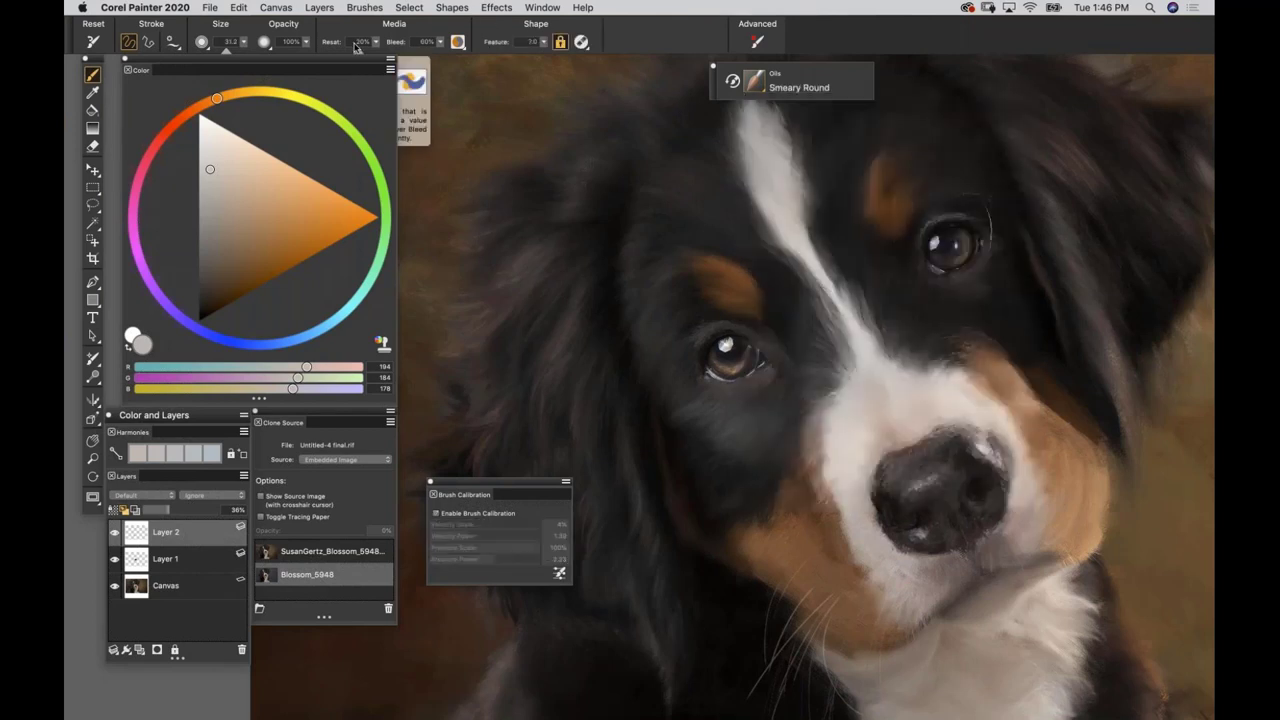
click(355, 43)
text(0)
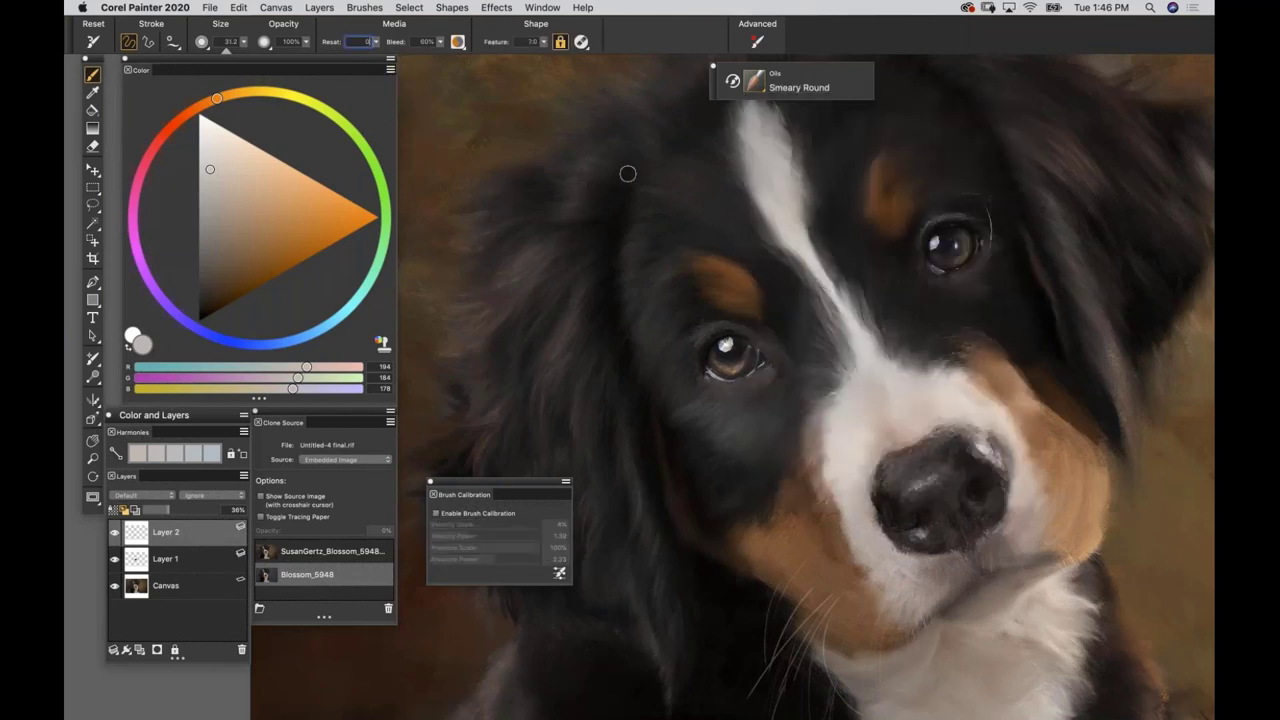
key(Return)
Try smearing the fur around the eye and tan brow on Layer 2, and undo the strokes.
drag(646, 317, 678, 333)
key(super+plus)
key(super+plus)
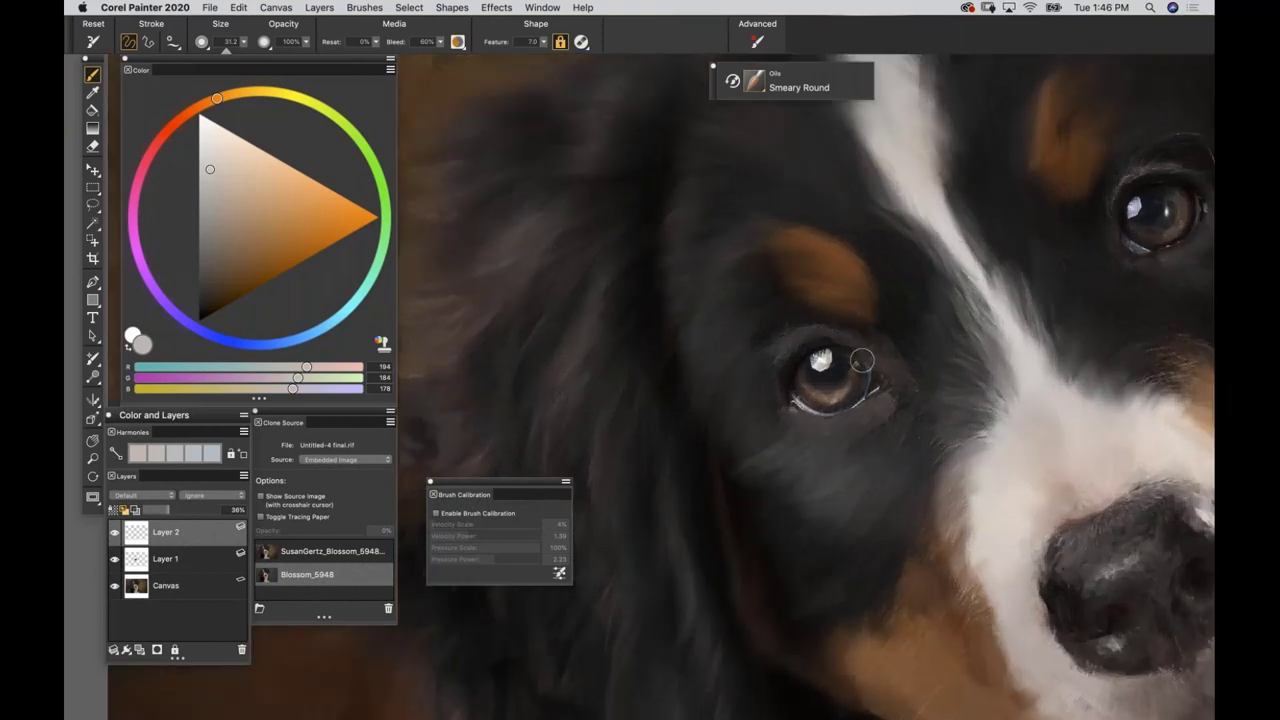
mouse_move(862, 360)
mouse_down()
mouse_move(844, 390)
mouse_move(826, 362)
mouse_move(814, 394)
mouse_up()
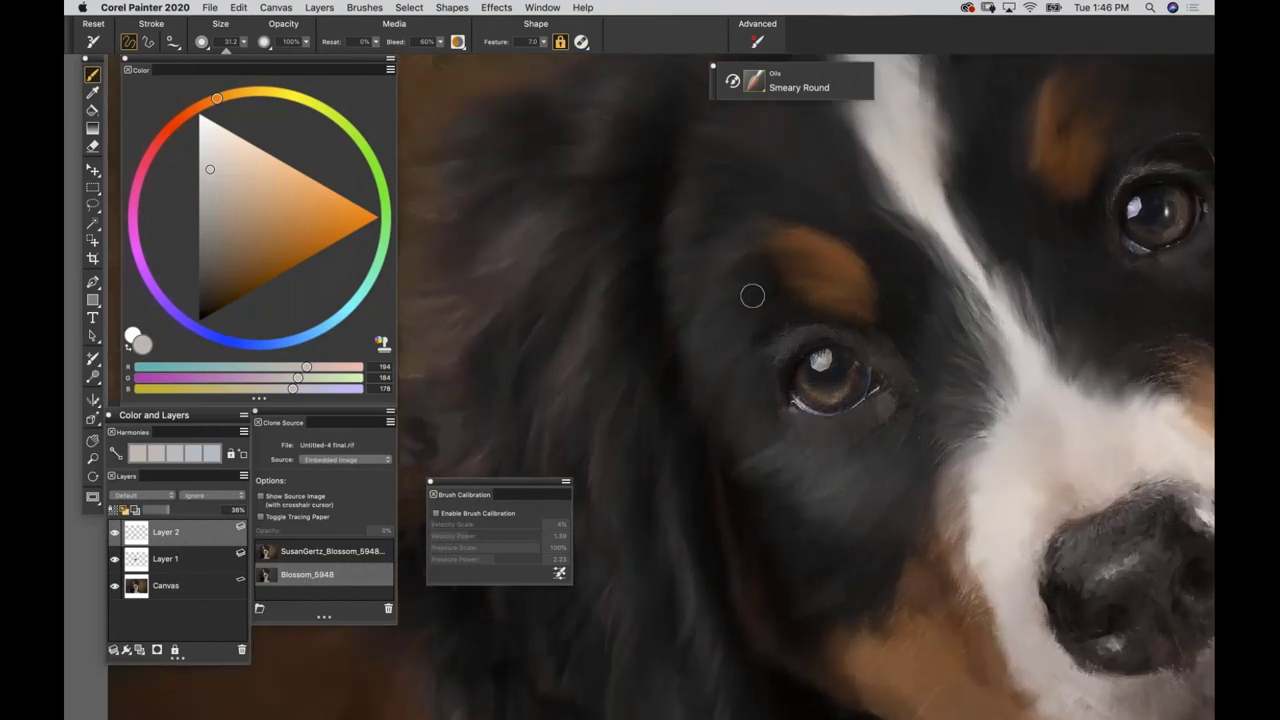
key(super+z)
drag(819, 344, 834, 395)
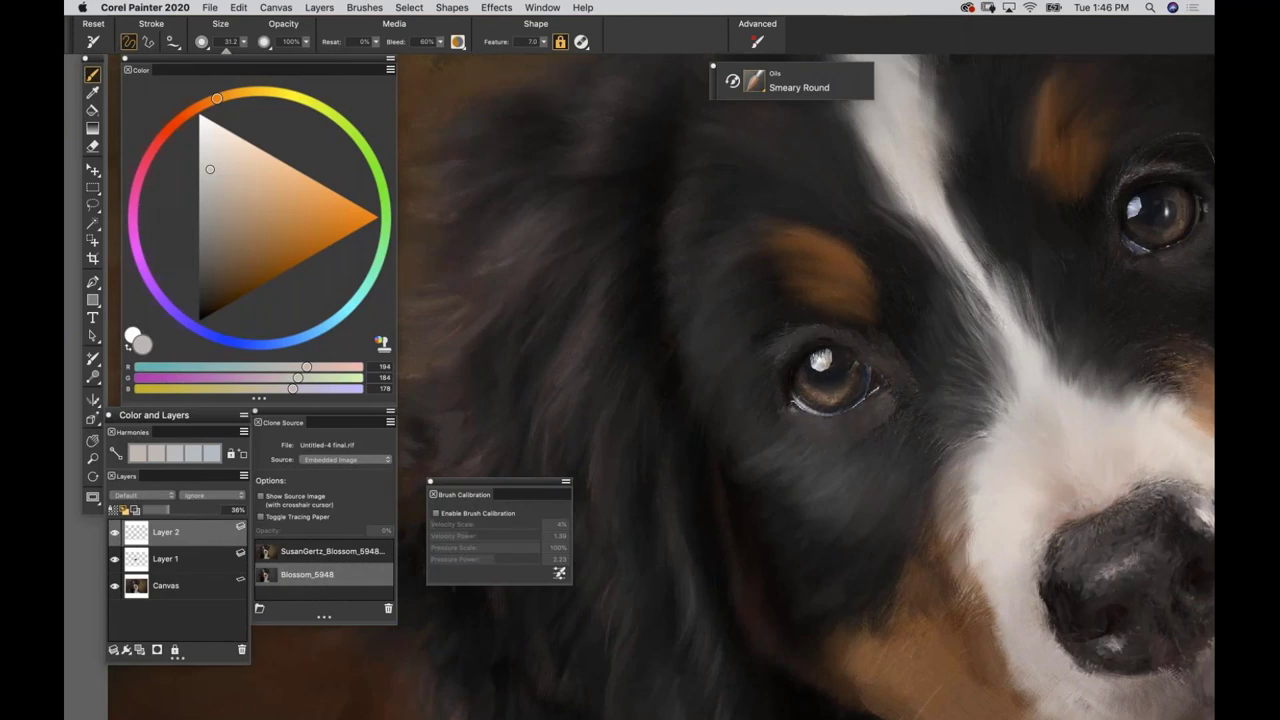
drag(822, 356, 808, 420)
drag(823, 245, 837, 294)
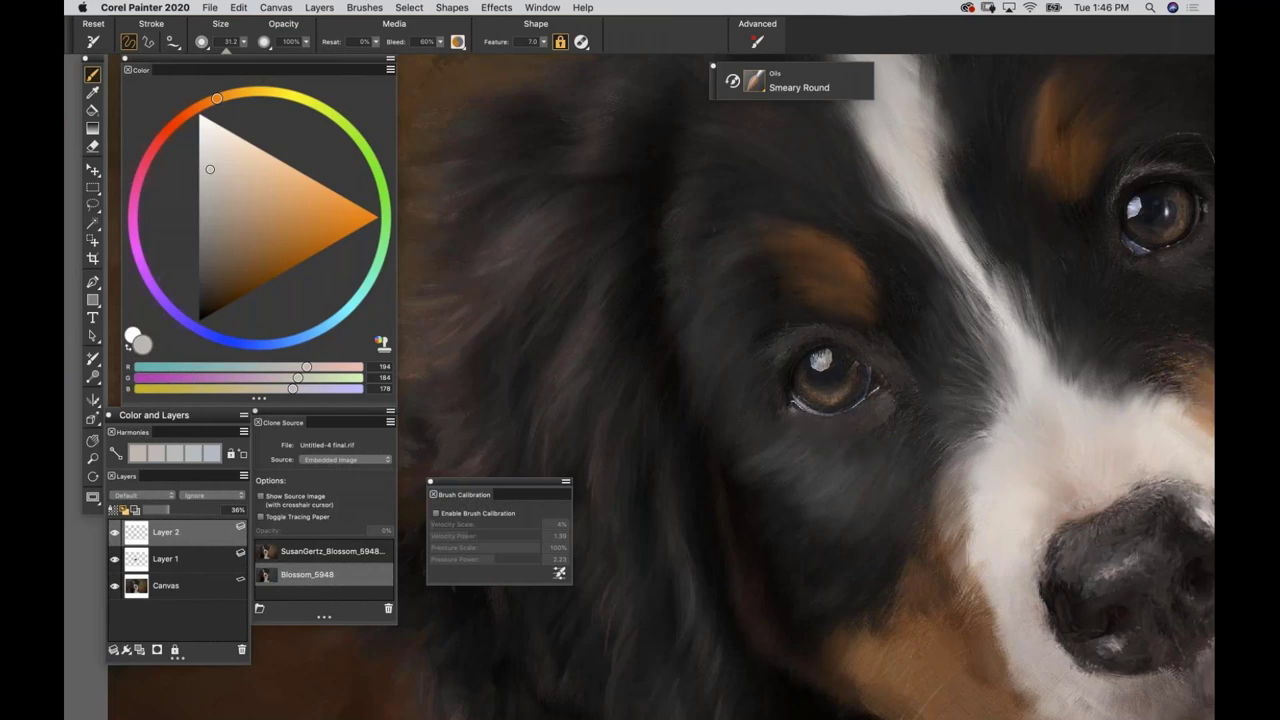
mouse_move(1000, 449)
mouse_down()
mouse_move(910, 330)
mouse_move(860, 380)
mouse_move(845, 330)
mouse_move(760, 330)
mouse_up()
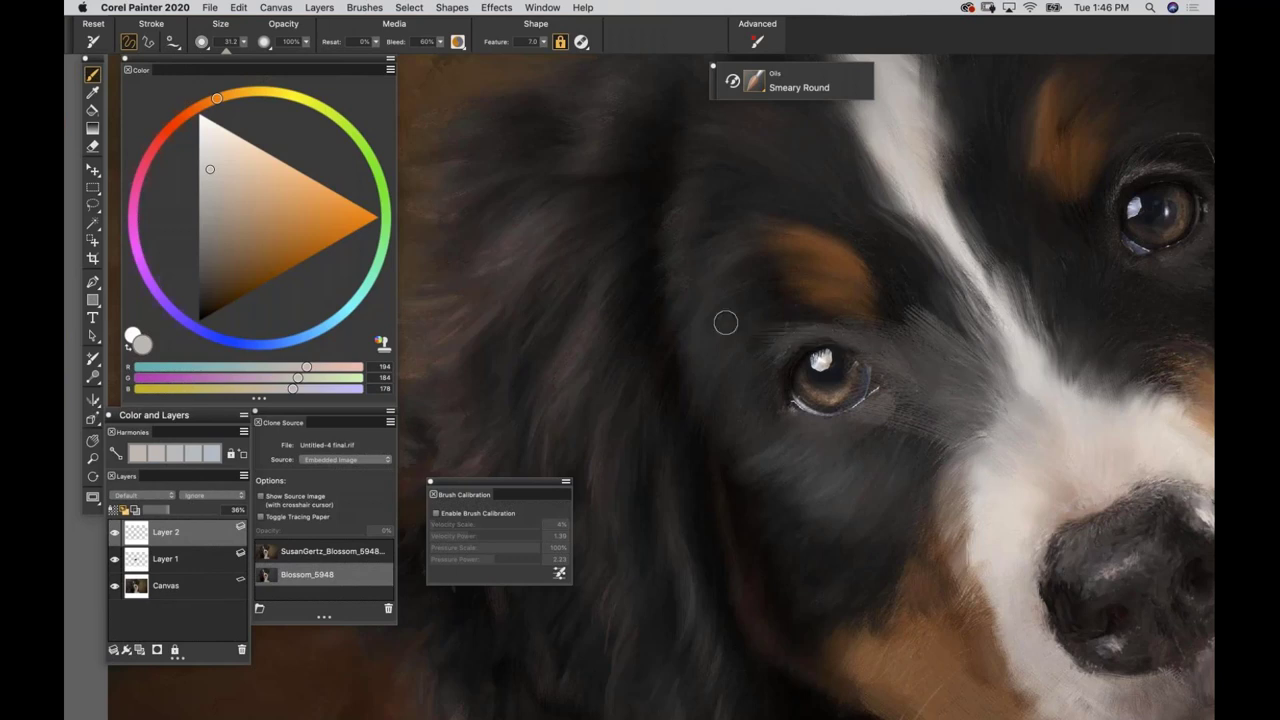
key(super+z)
key(super+z)
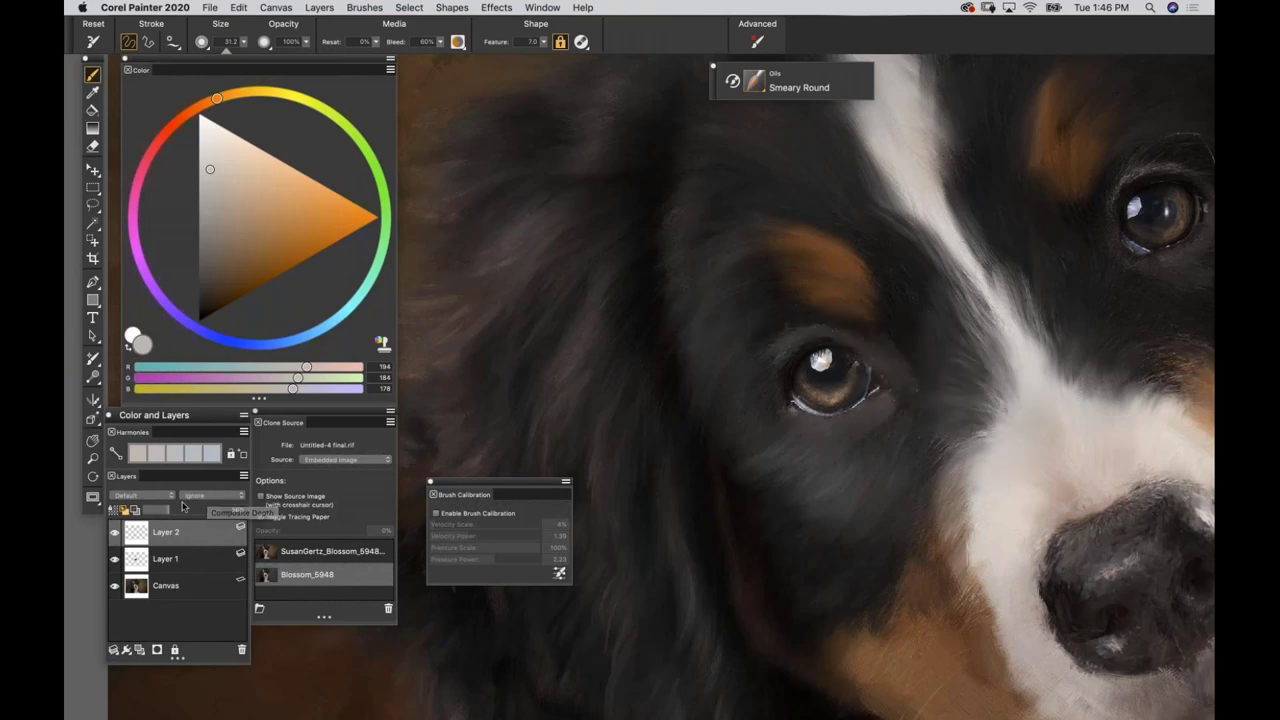
Make Layer 1 active, test and undo a smear beside the eye, and set the brush's Bleed to 100%.
click(160, 563)
drag(992, 430, 862, 352)
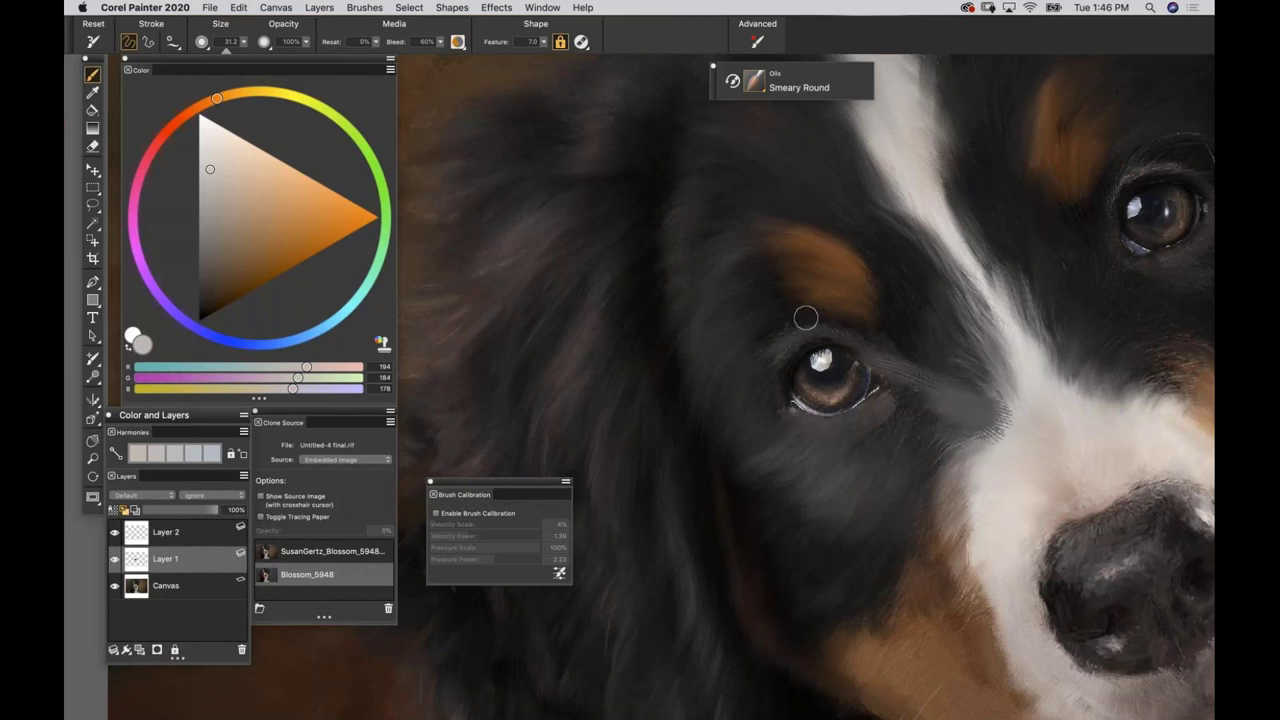
key(super+z)
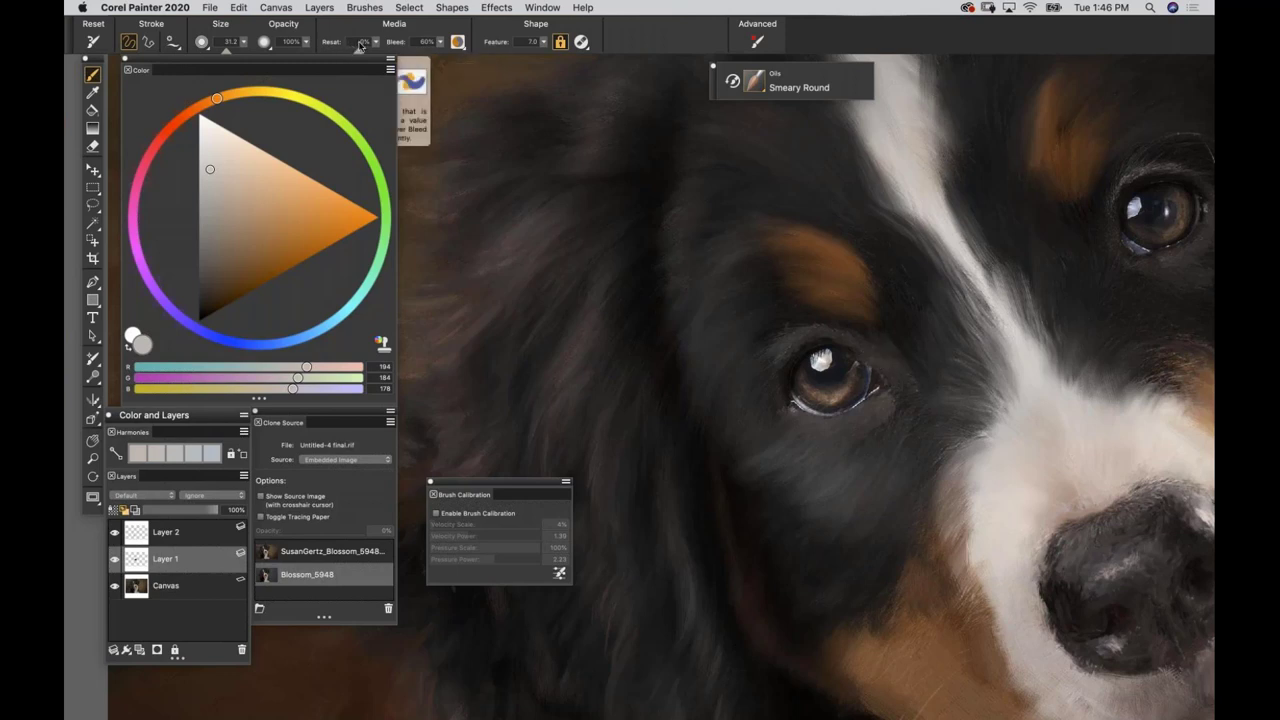
click(419, 43)
text(100)
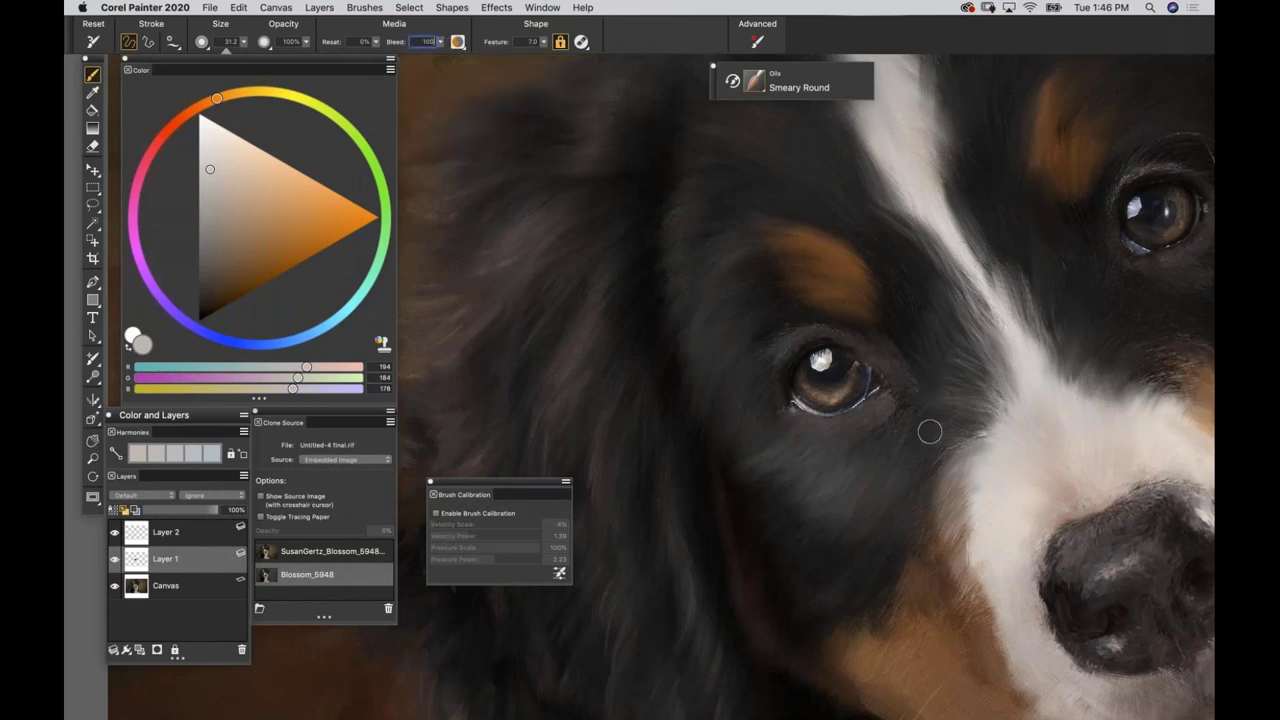
Blend the dark fur into the white muzzle edge below the eye, reducing the brush opacity to 40%.
drag(958, 440, 1024, 457)
drag(992, 416, 1025, 460)
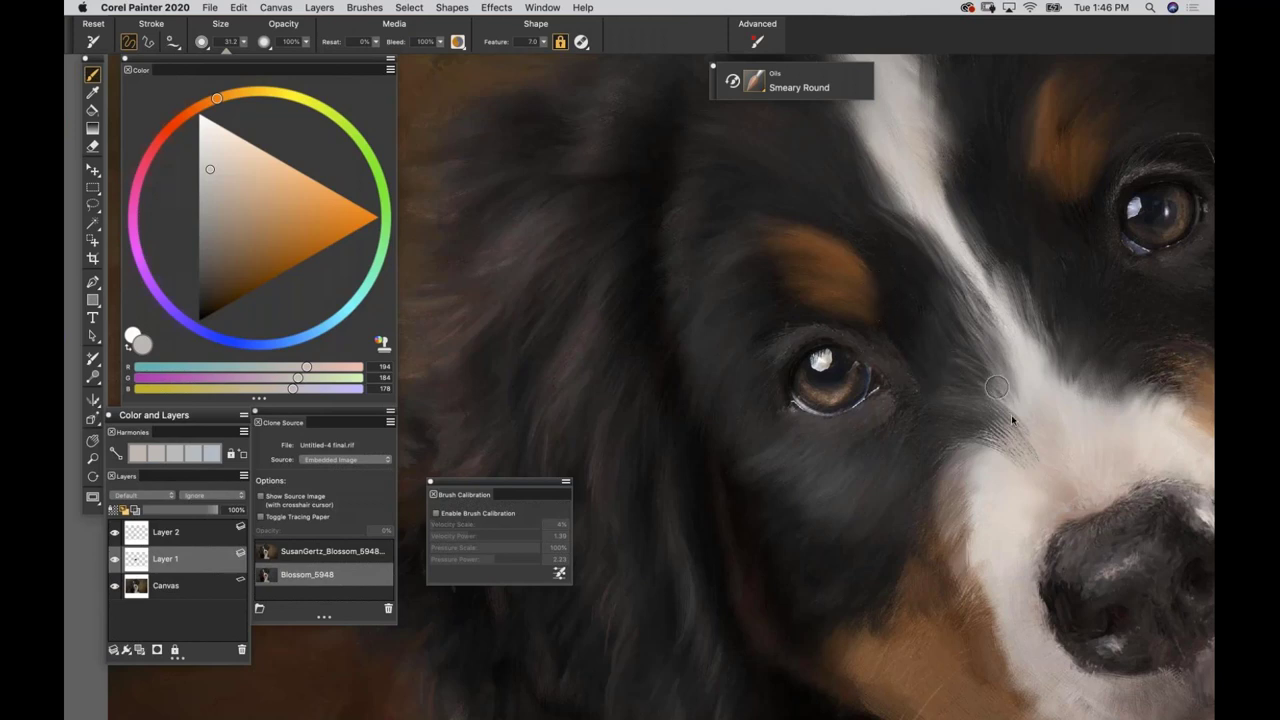
key(4)
mouse_move(996, 424)
mouse_down()
mouse_move(1032, 450)
mouse_move(1012, 458)
mouse_up()
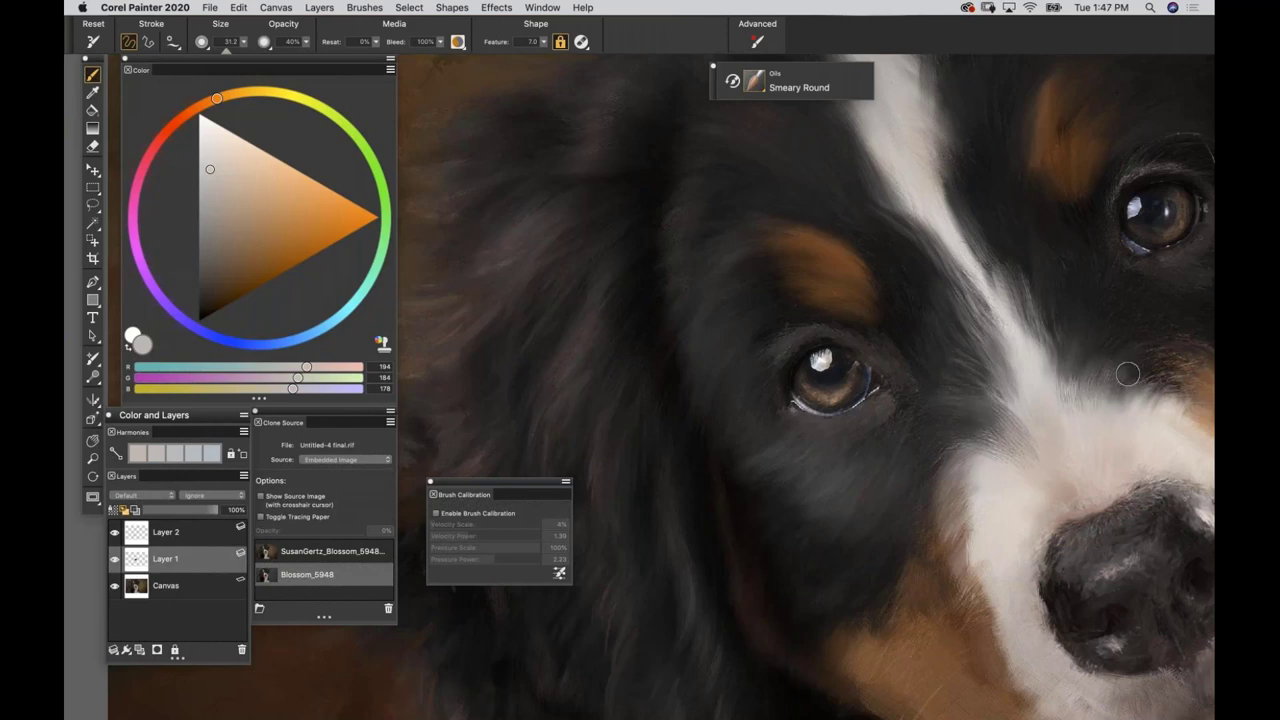
key(super+minus)
key(super+minus)
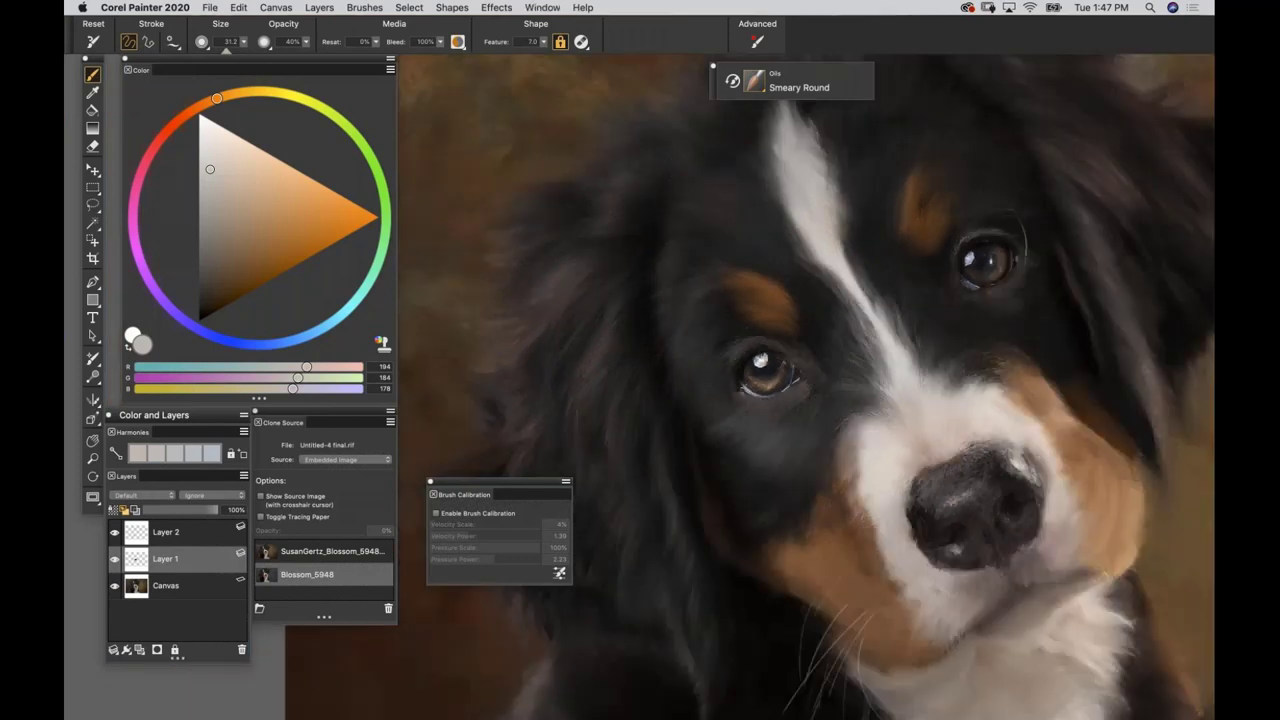
key(super+equal)
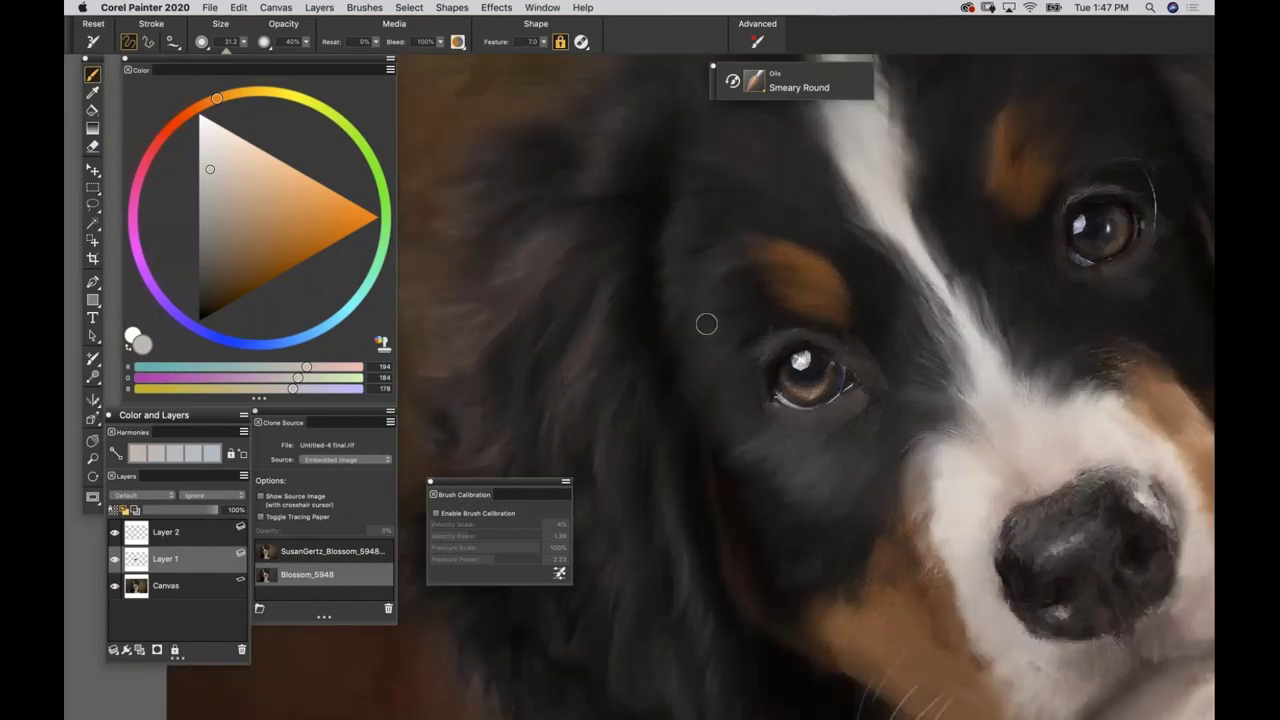
Save the adjusted brush in the Oils category as a variant named Smeary Round 2020 Blender.
click(364, 8)
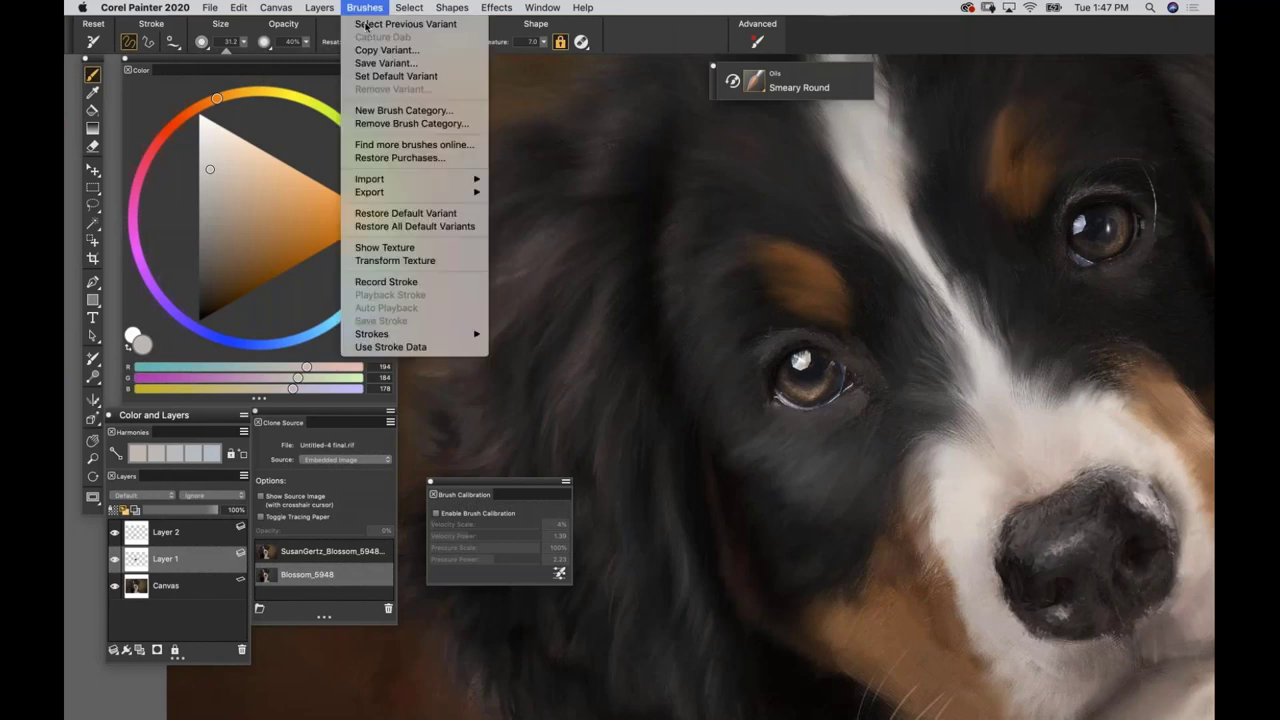
click(372, 63)
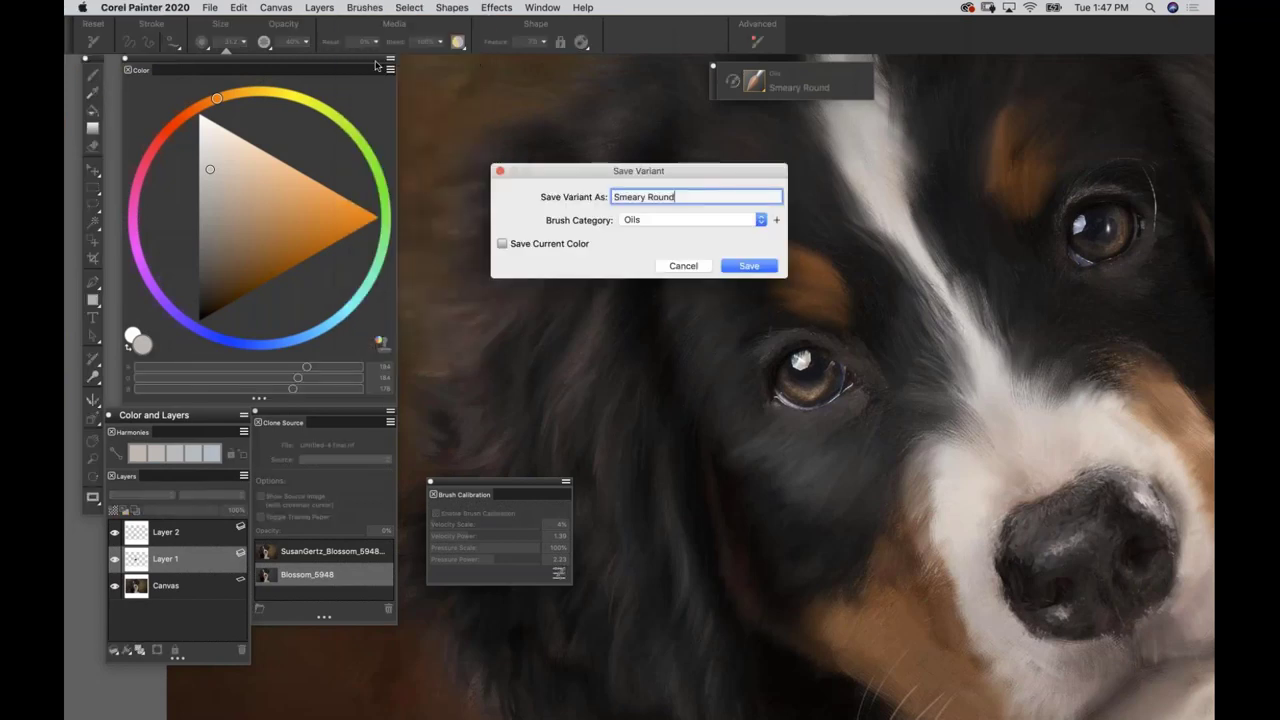
text(2020 Blender)
key(Return)
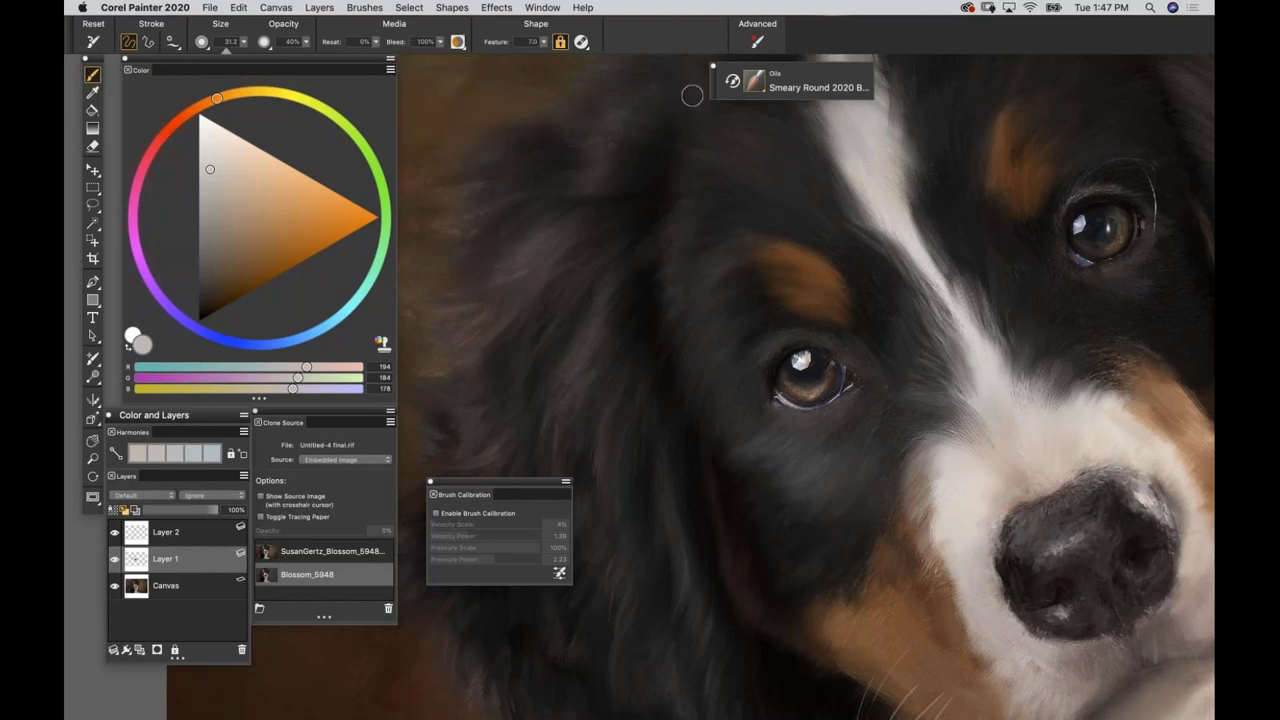
Choose the Chunky Oil Pastel brush from the Chalk, Pastel and Crayons category.
click(760, 87)
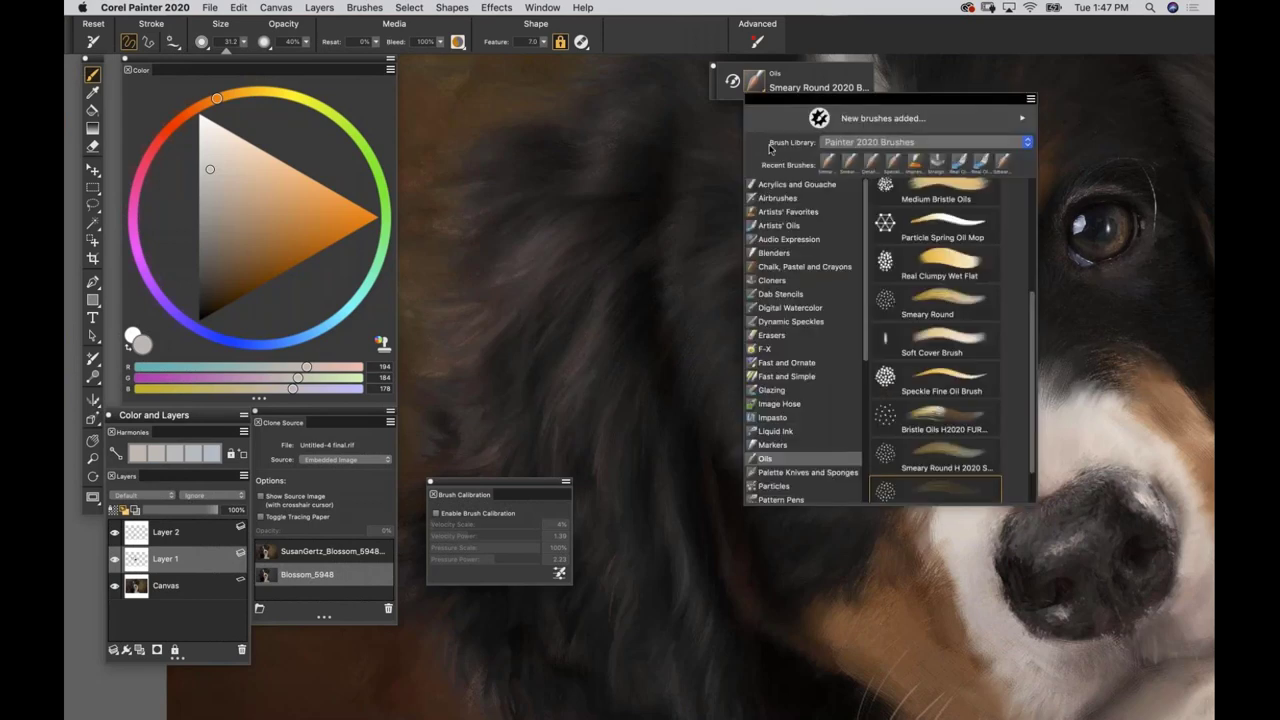
click(776, 268)
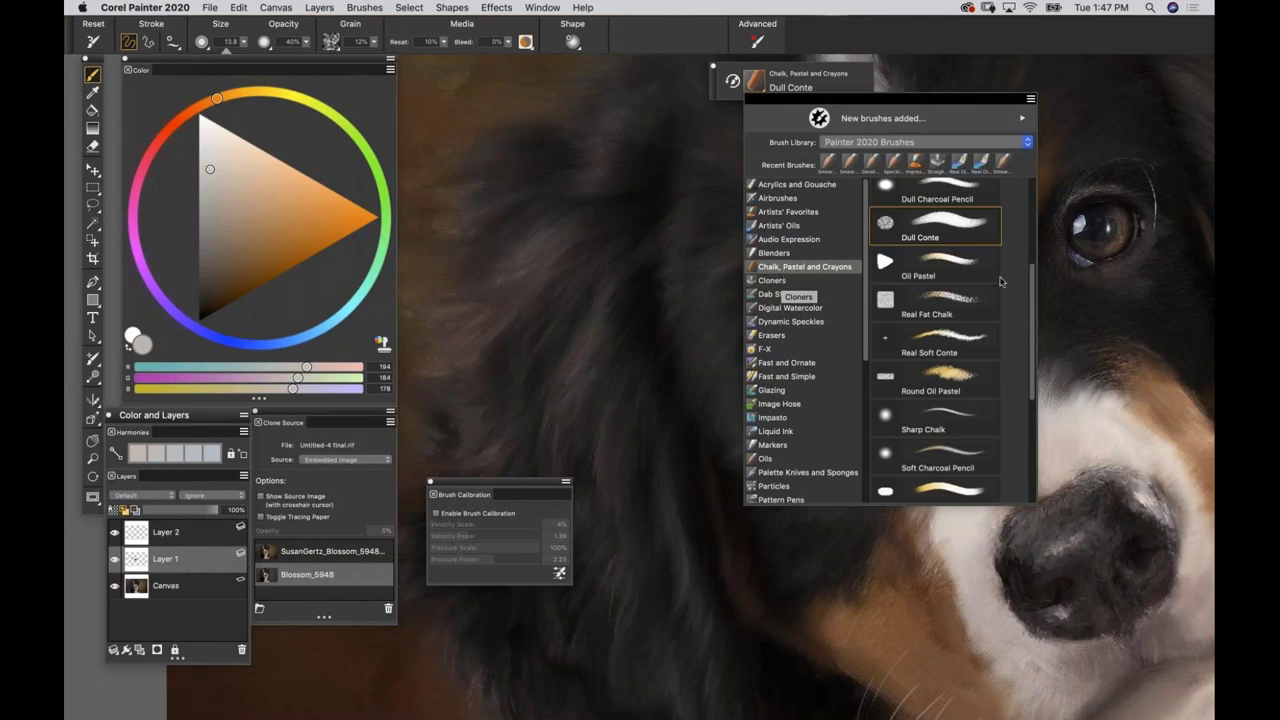
drag(1033, 392, 1016, 298)
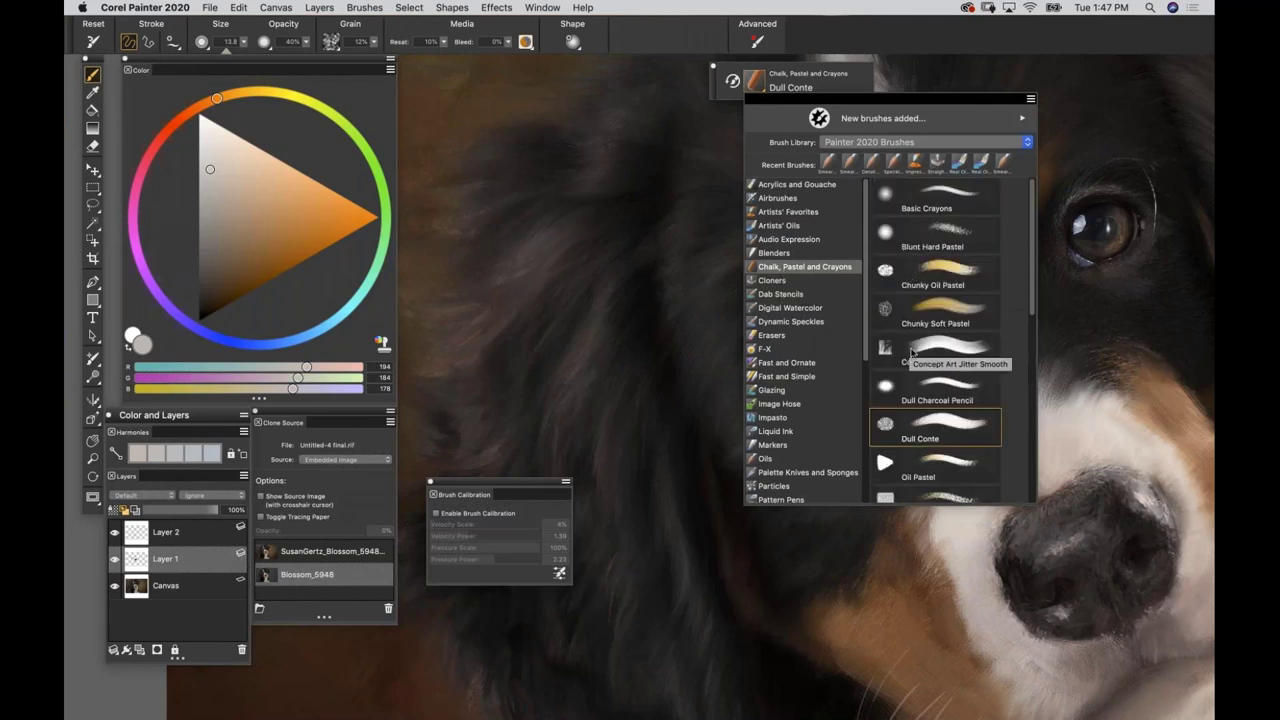
click(912, 284)
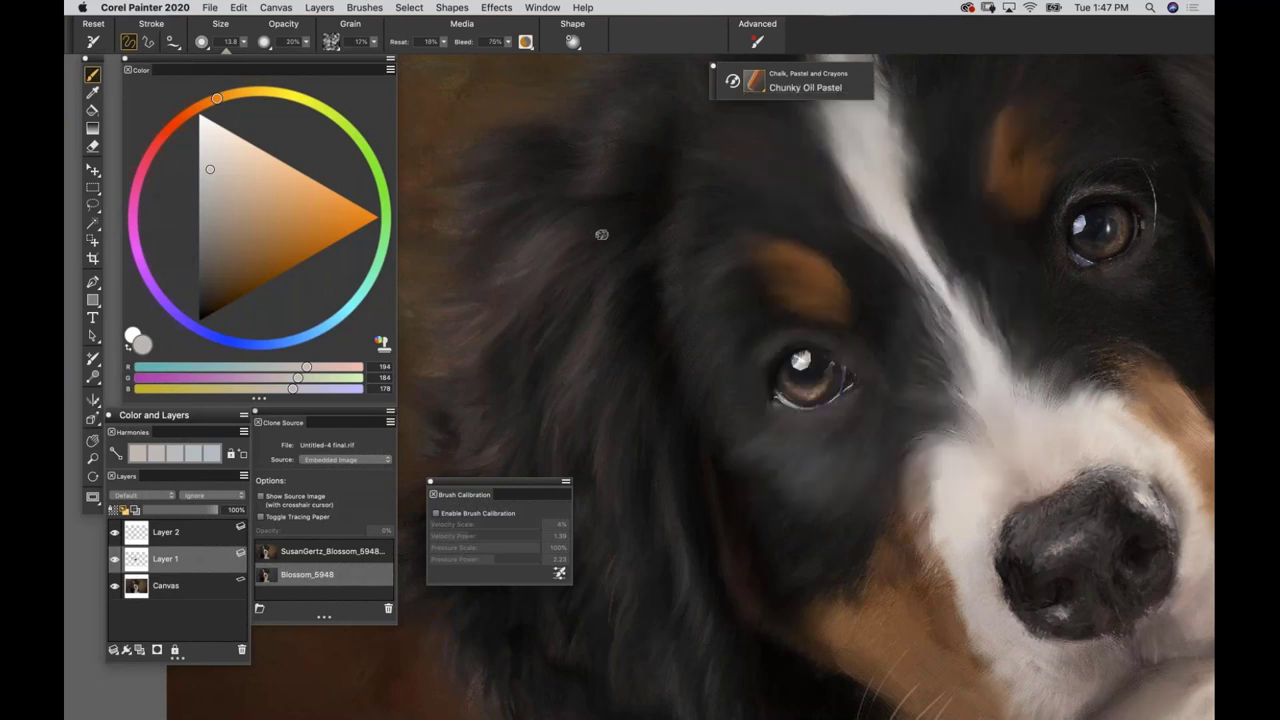
Set the pastel brush's grain to the Artists Canvas paper texture.
key(super+plus)
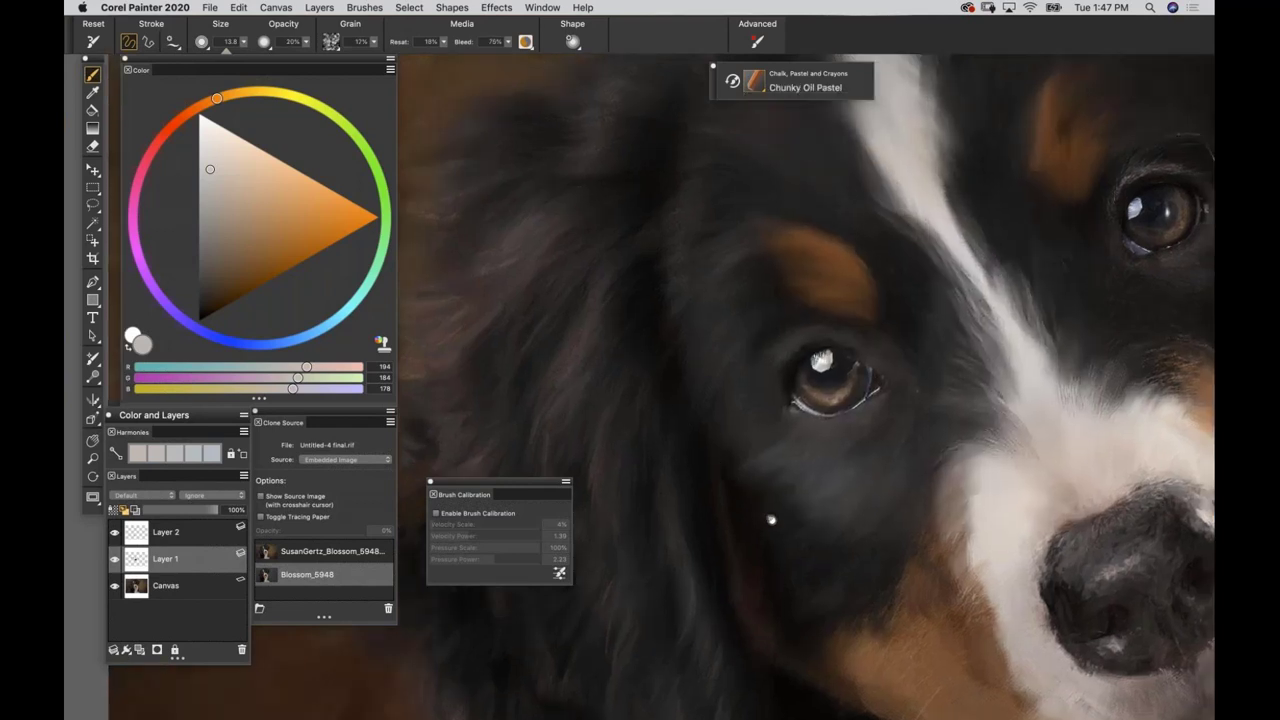
scroll(853, 620, up, 5)
scroll(853, 620, left, 4)
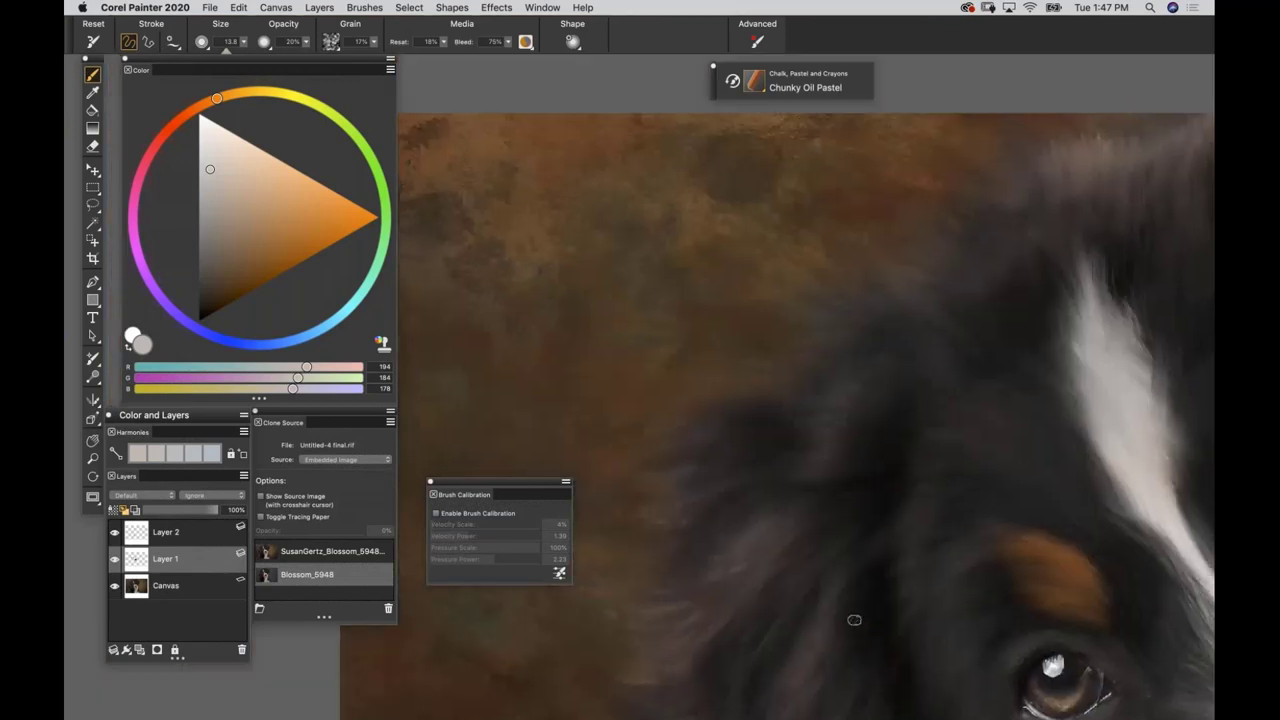
scroll(806, 417, down, 1)
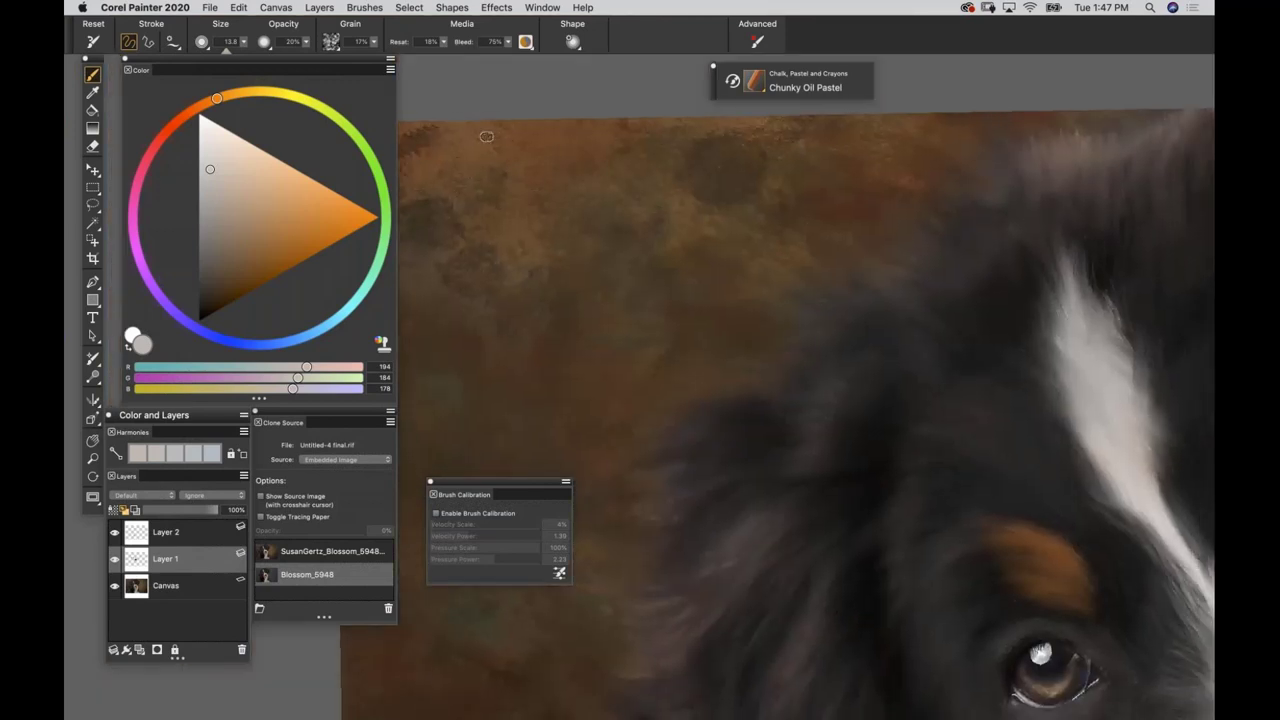
click(330, 42)
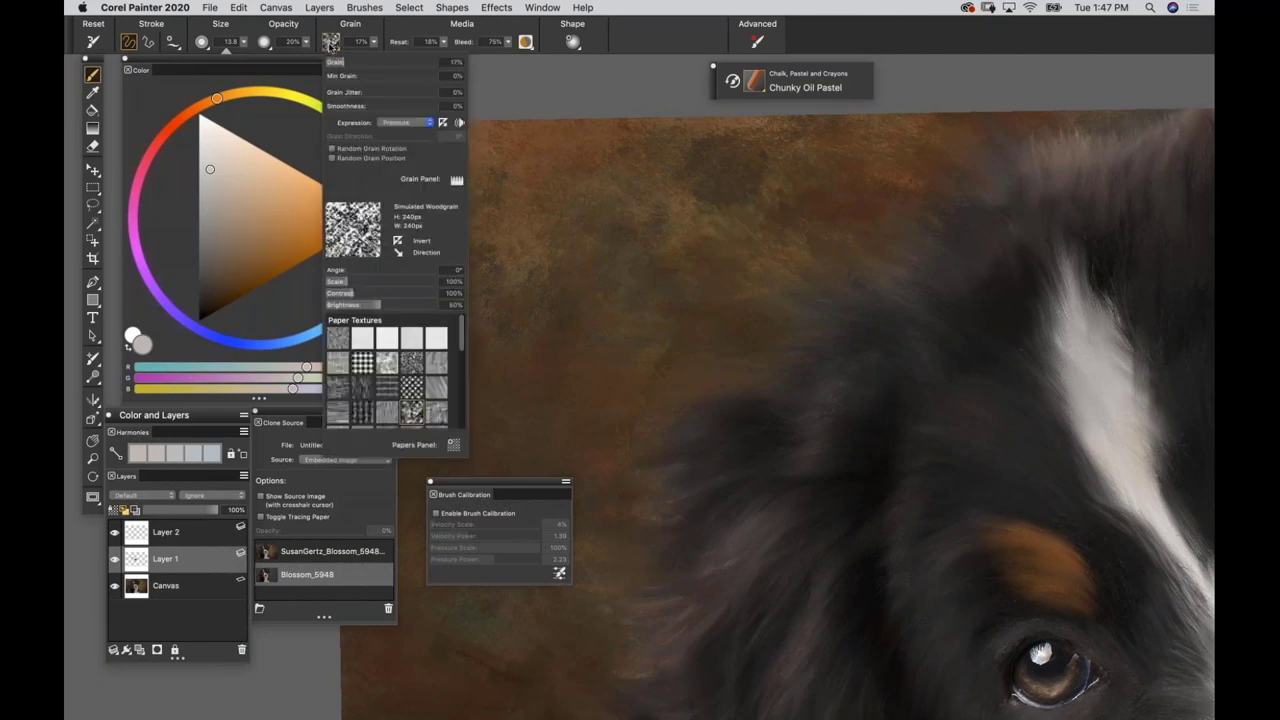
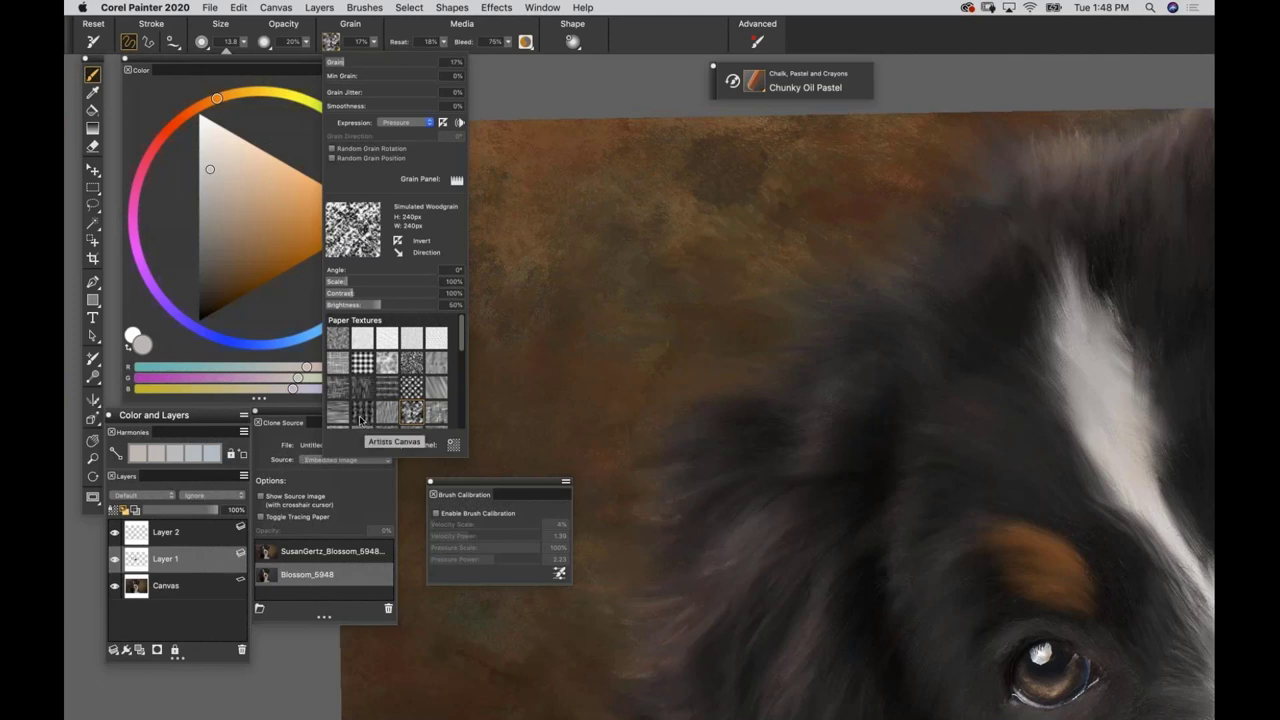
click(362, 412)
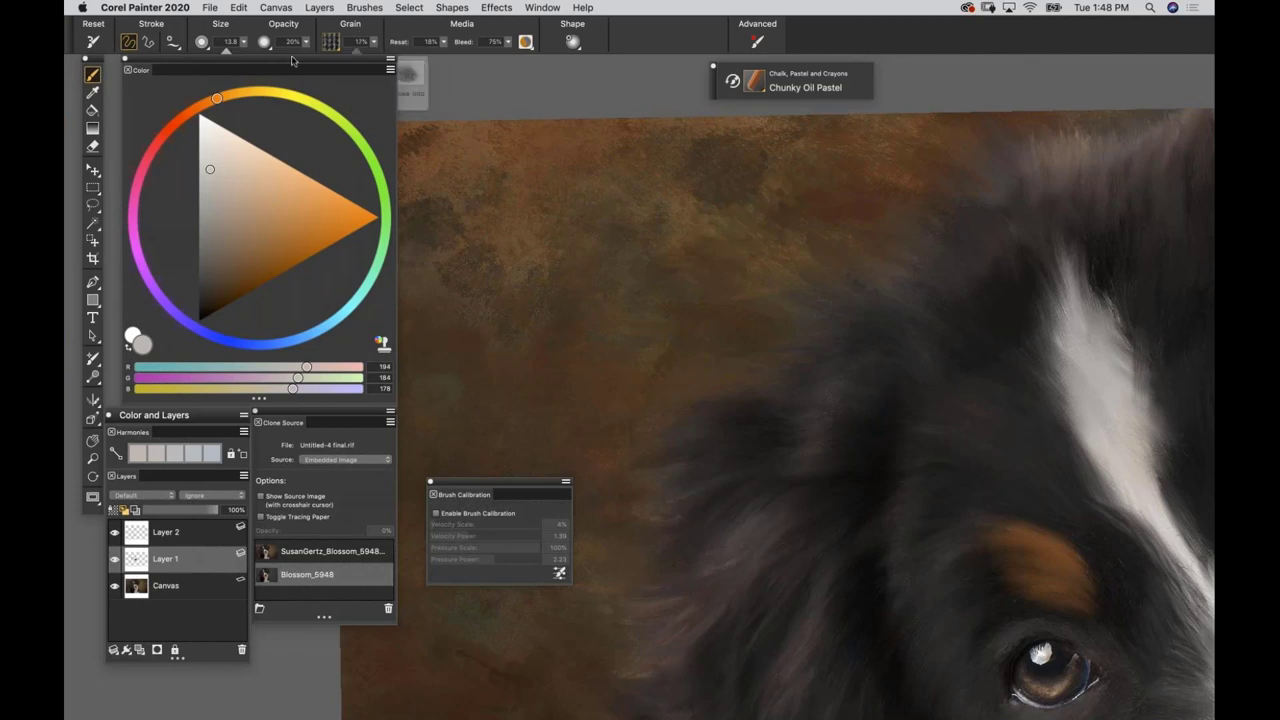
Switch the grain to the Italian Watercolor Paper texture, and test and undo a stroke on the brown background.
click(331, 42)
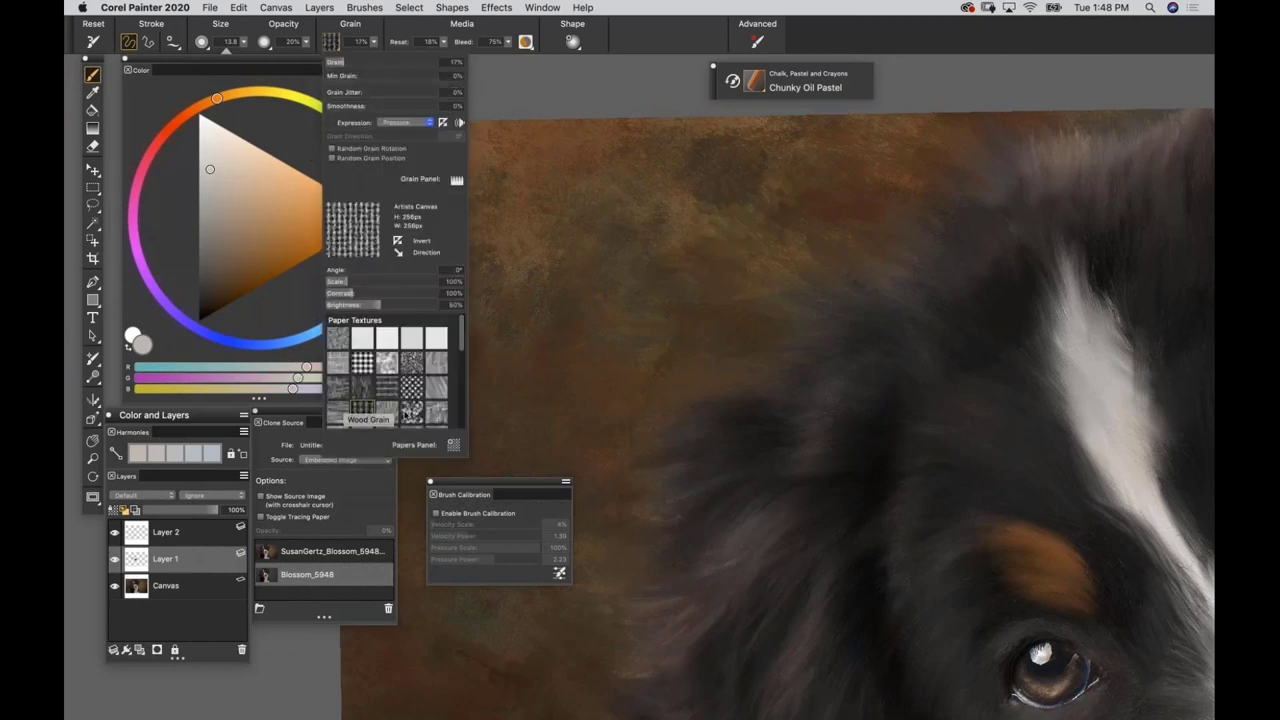
scroll(463, 347, down, 3)
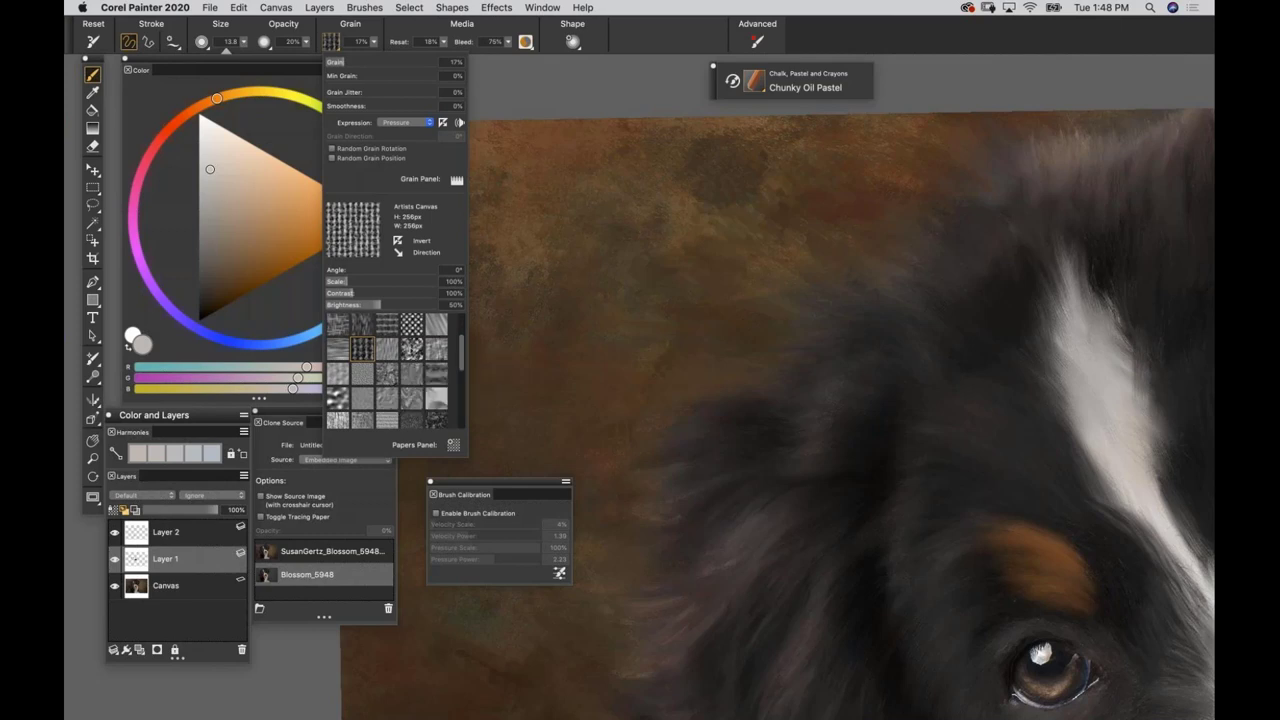
click(481, 337)
mouse_move(571, 354)
mouse_down()
mouse_move(545, 370)
mouse_move(502, 285)
mouse_move(515, 232)
mouse_up()
key(super+z)
Scribble light warm grey test strokes over the brown background beside the ear to try the brush's paper grain.
click(331, 41)
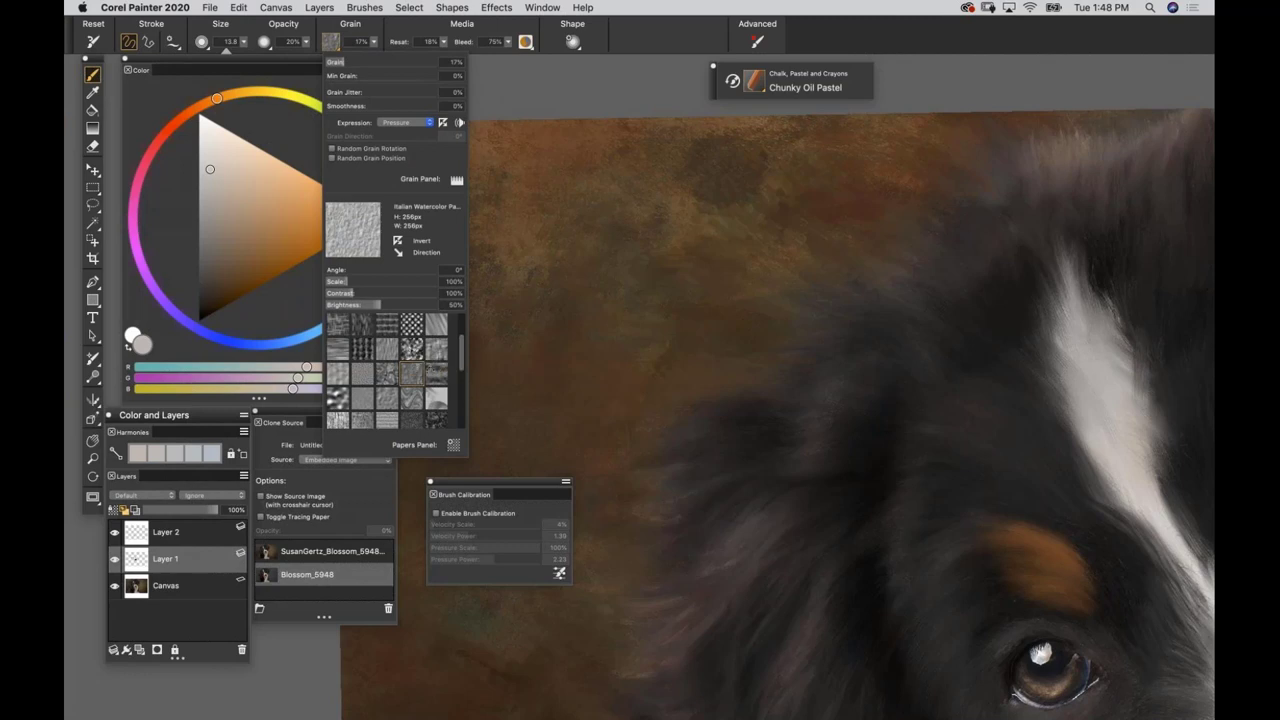
click(609, 395)
mouse_move(544, 314)
mouse_down()
mouse_move(600, 405)
mouse_move(560, 290)
mouse_move(680, 400)
mouse_move(445, 181)
mouse_up()
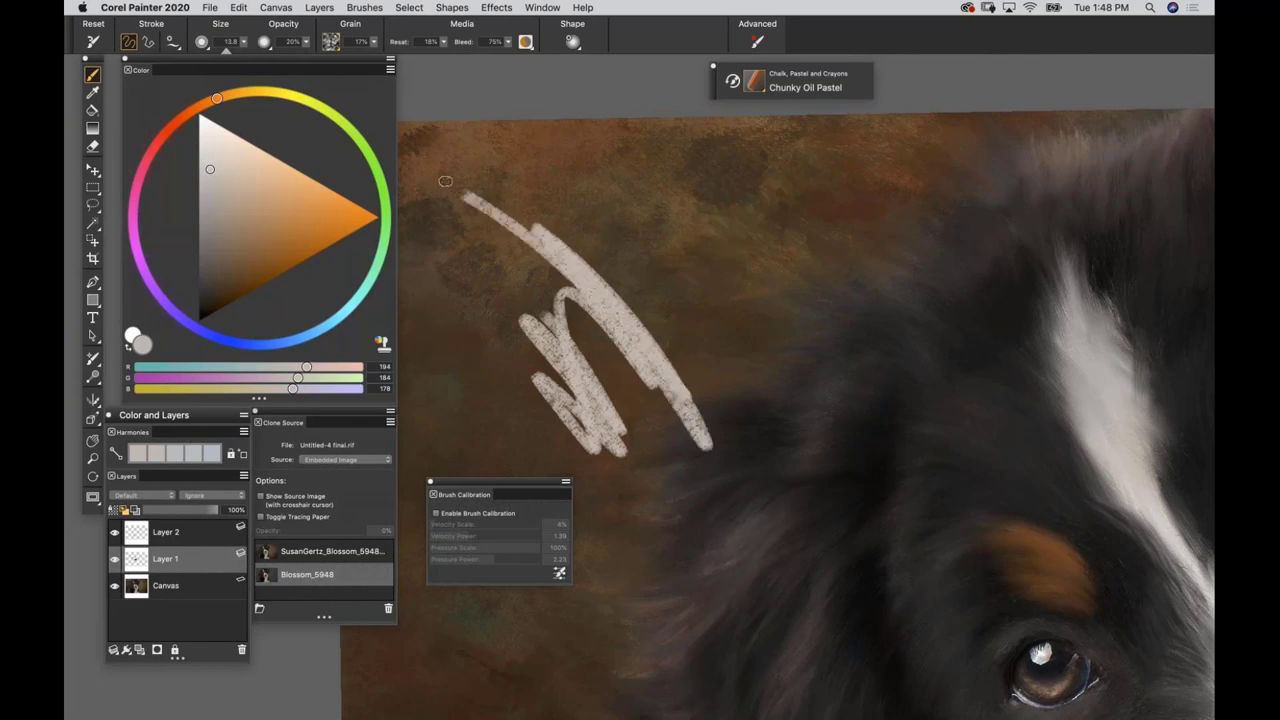
Undo the test strokes, set the pastel brush's grain to 5%, and scribble a light grey test patch on the brown background.
key(super+z)
click(347, 45)
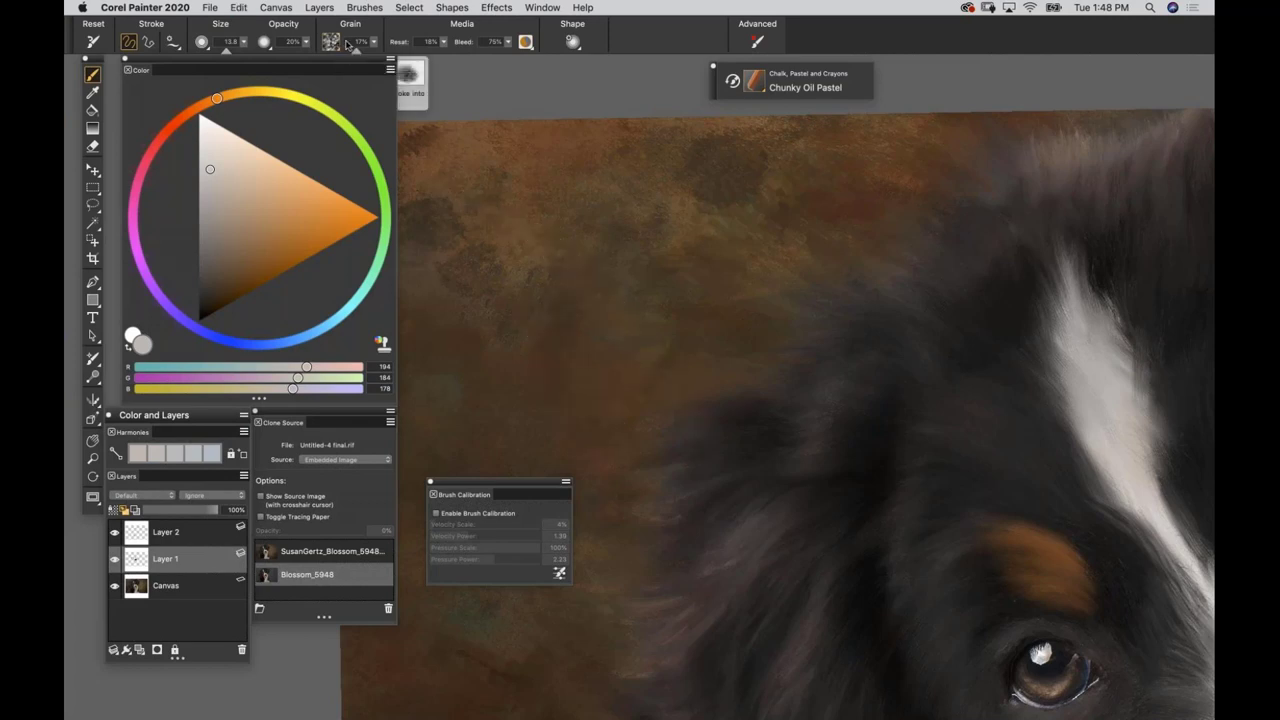
drag(335, 61, 333, 208)
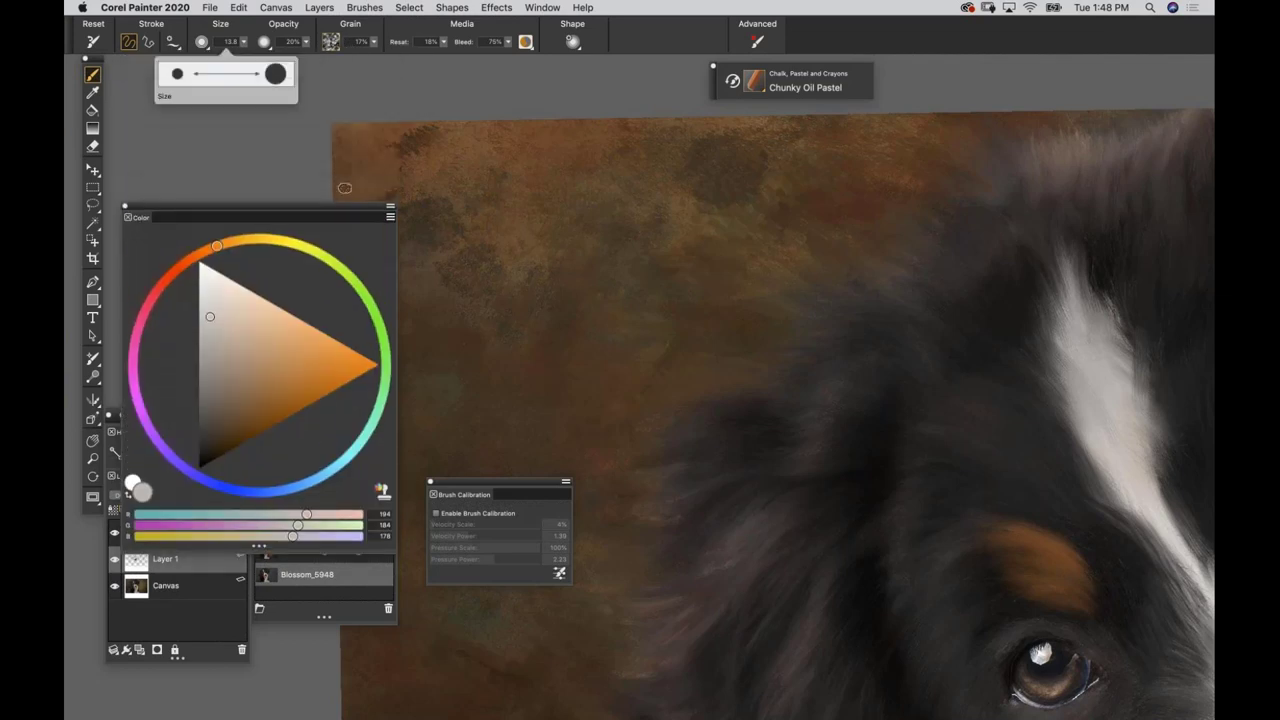
click(360, 42)
text(5)
mouse_move(588, 266)
mouse_down()
mouse_move(604, 424)
mouse_move(616, 405)
mouse_move(638, 422)
mouse_move(648, 330)
mouse_move(662, 440)
mouse_up()
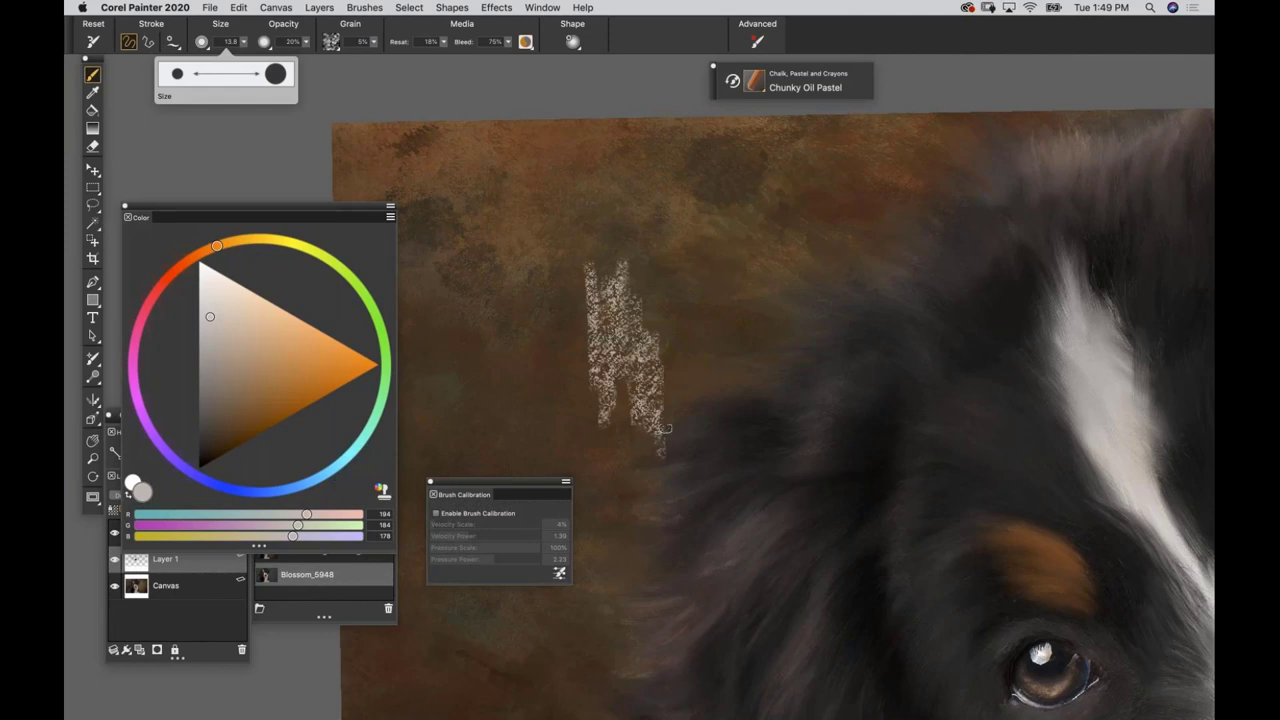
Set the grain to 100%, scribble a test patch below the first one, and undo both patches.
scroll(770, 388, up, 2)
click(363, 42)
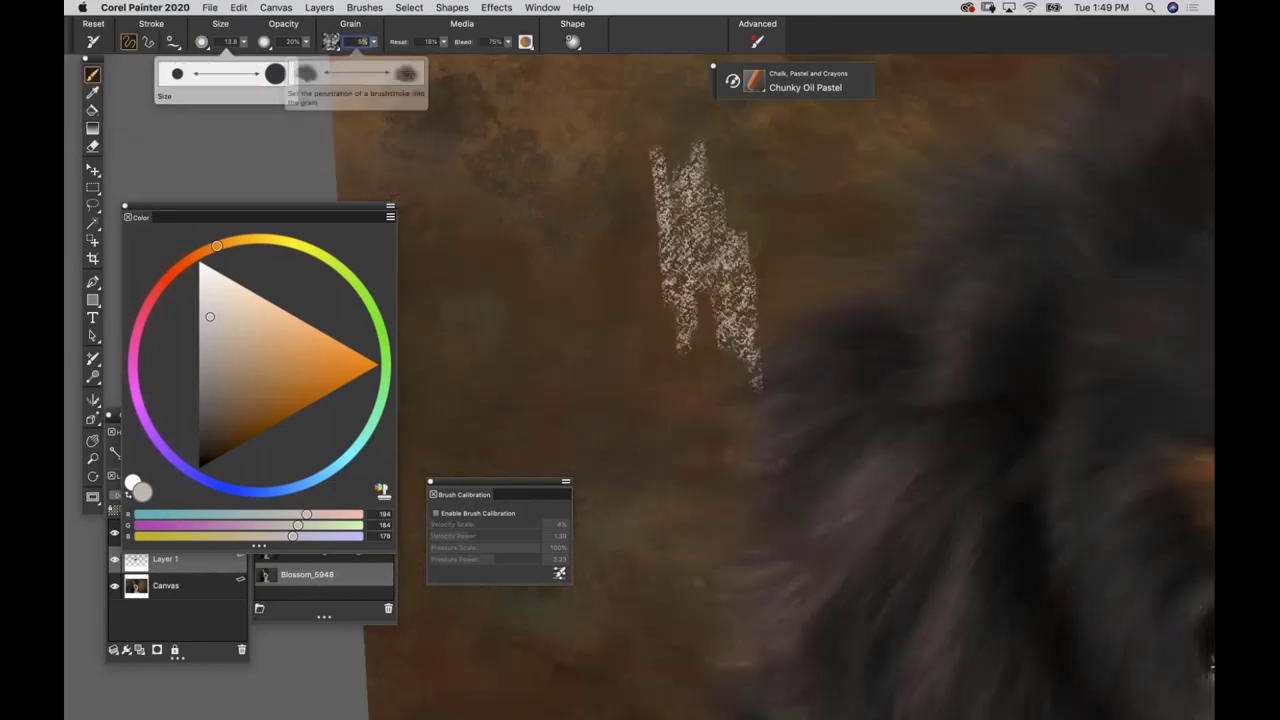
text(100)
key(Return)
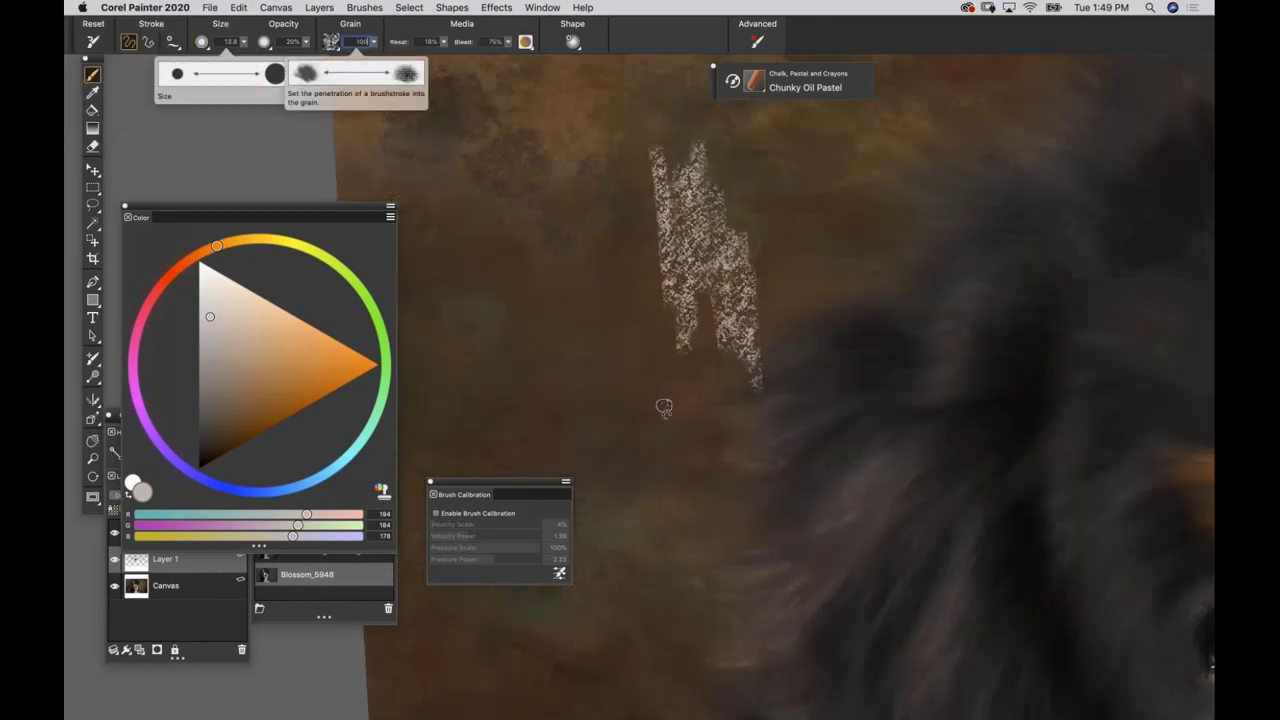
mouse_move(663, 405)
mouse_down()
mouse_move(672, 500)
mouse_move(702, 470)
mouse_move(718, 505)
mouse_move(752, 470)
mouse_move(782, 495)
mouse_move(786, 438)
mouse_up()
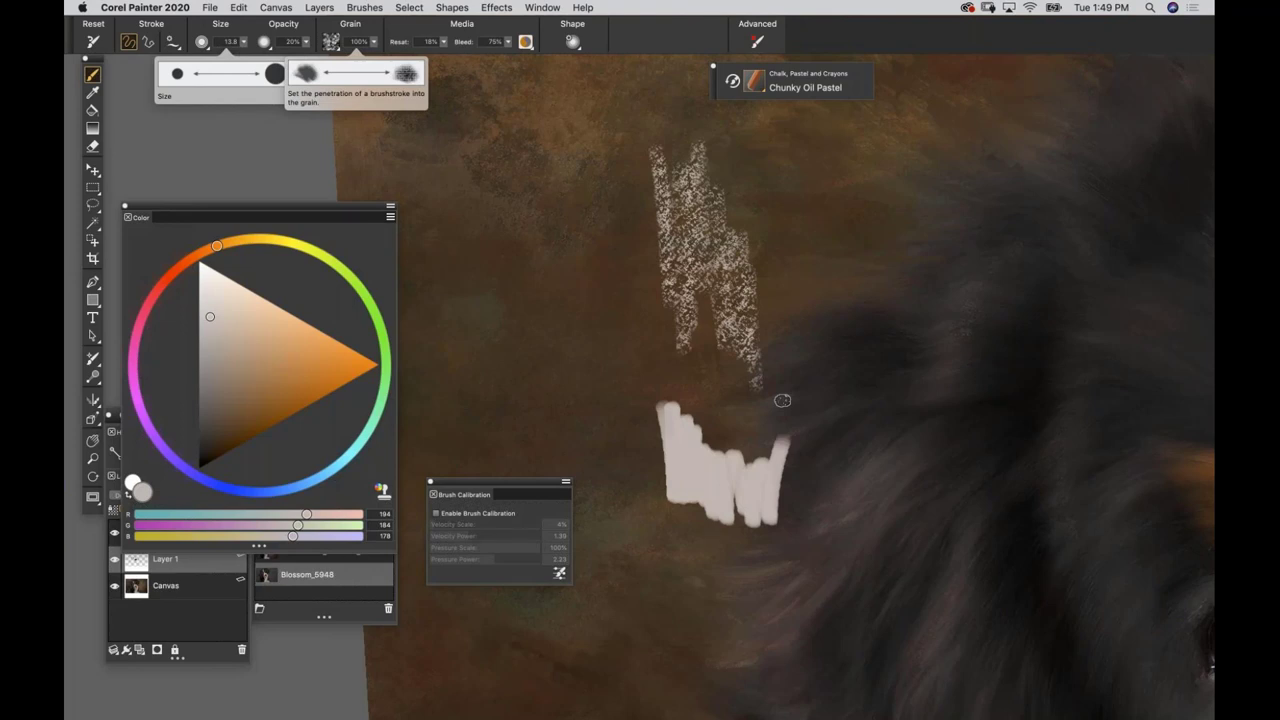
key(super+z)
key(super+z)
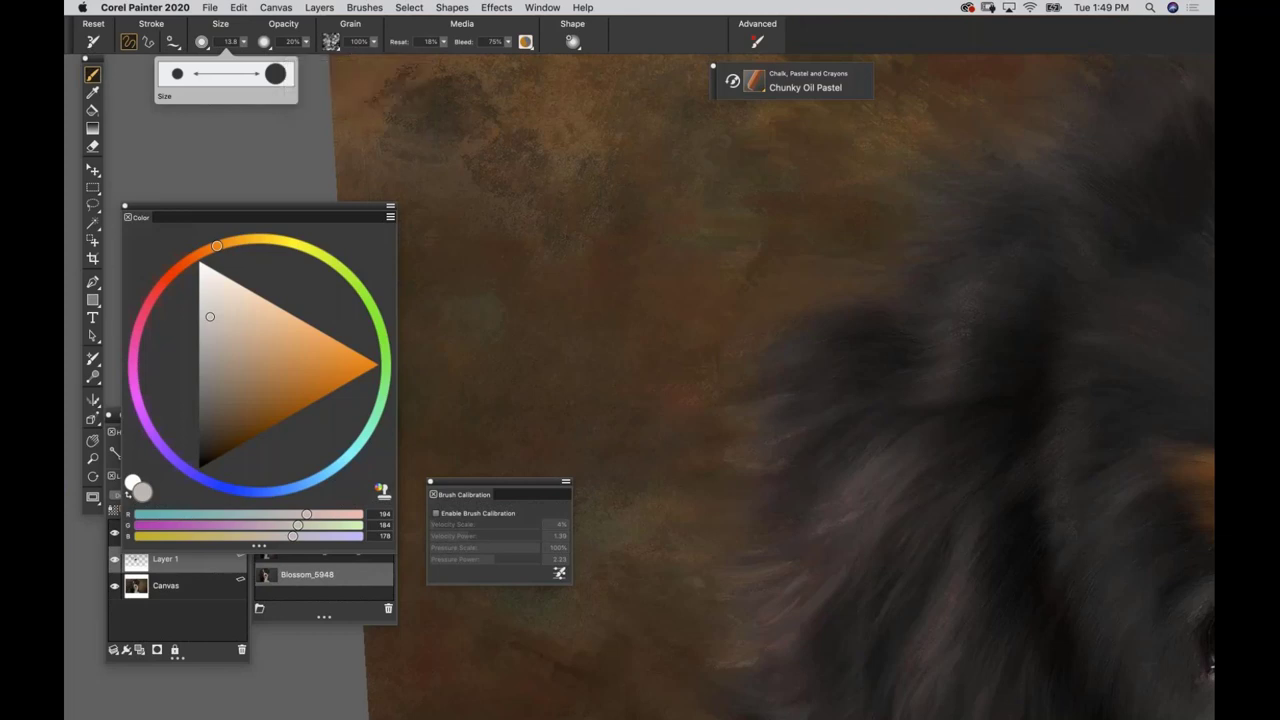
Set the pastel brush's grain to 7% and move the Color panel off the layers and clone source lists.
click(349, 42)
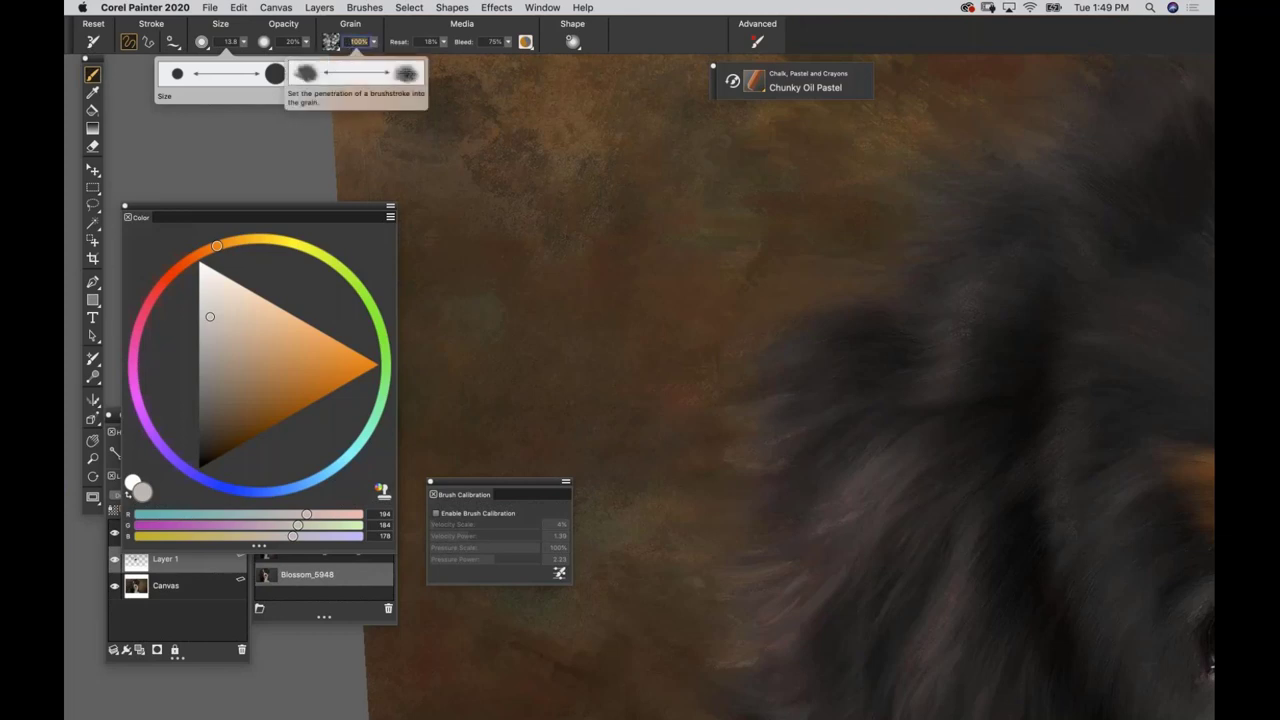
text(7)
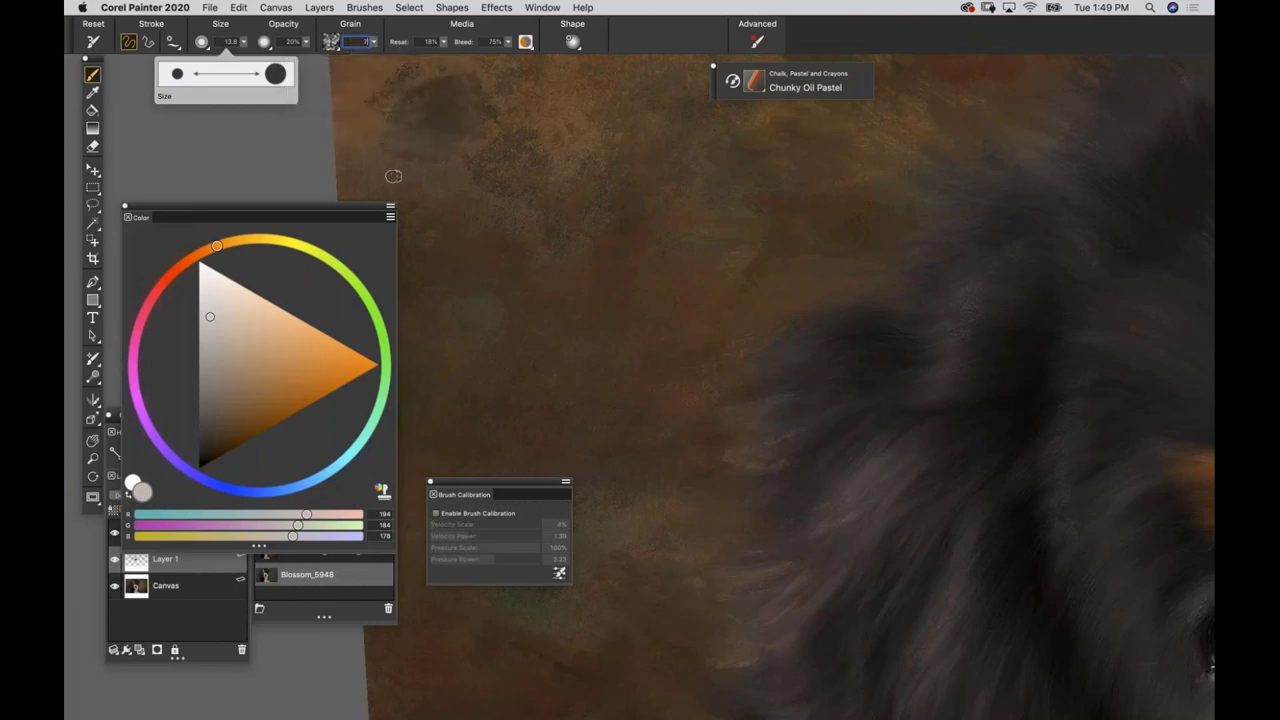
mouse_move(265, 207)
mouse_down()
mouse_move(263, 239)
mouse_move(247, 192)
mouse_up()
drag(252, 78, 252, 68)
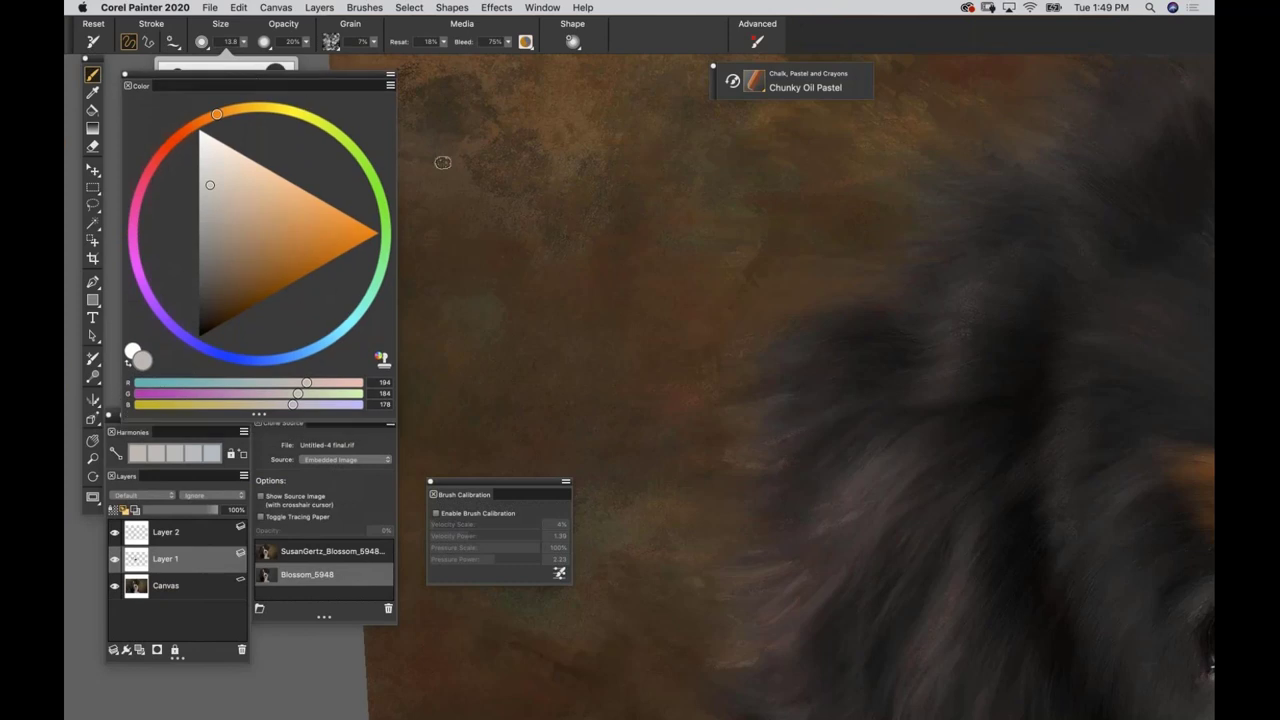
Reset the canvas rotation to 0° and restore the pastel brush's default settings of size 30, opacity 55% and grain 17%.
mouse_move(614, 276)
mouse_down()
mouse_move(736, 400)
mouse_move(580, 152)
mouse_up()
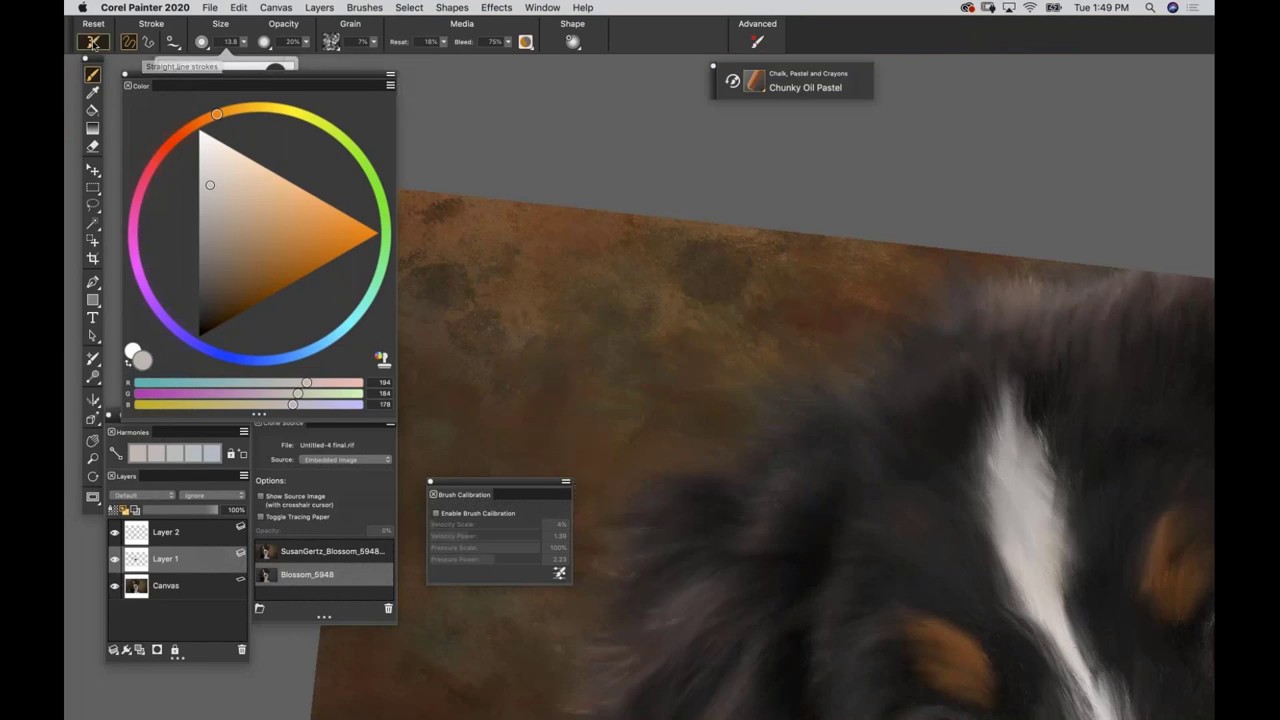
click(92, 477)
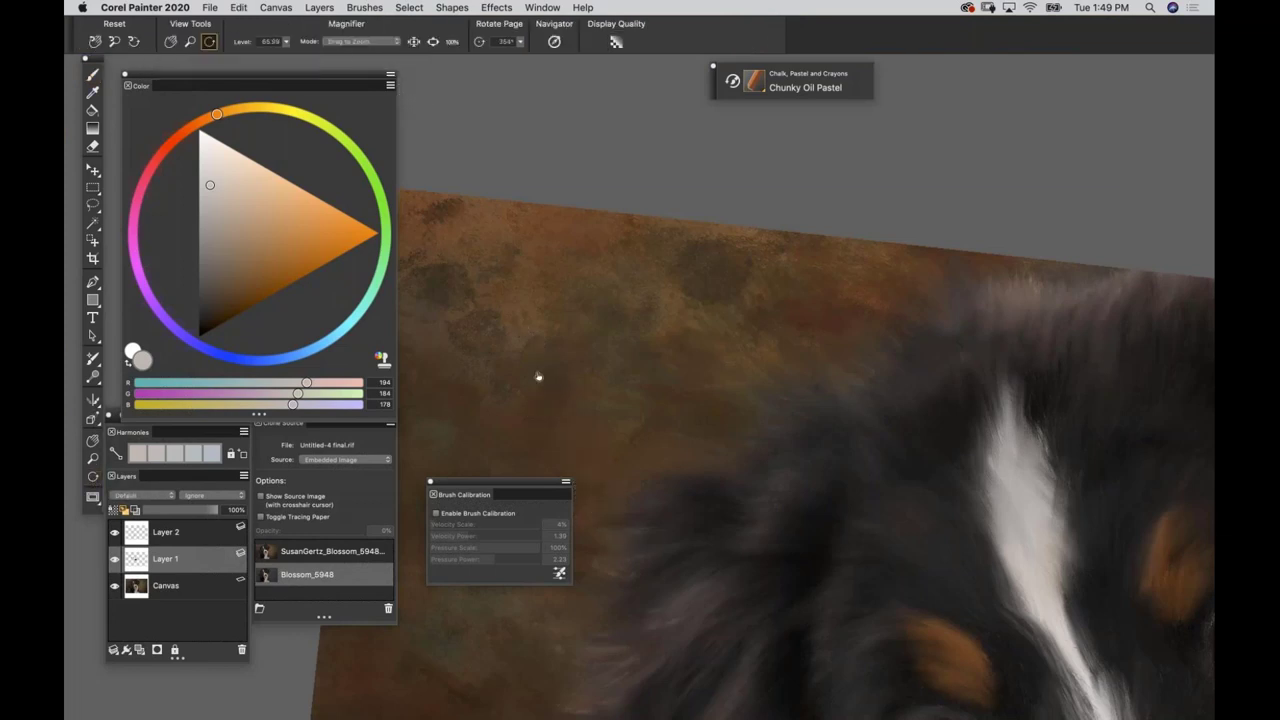
drag(539, 378, 463, 392)
click(506, 397)
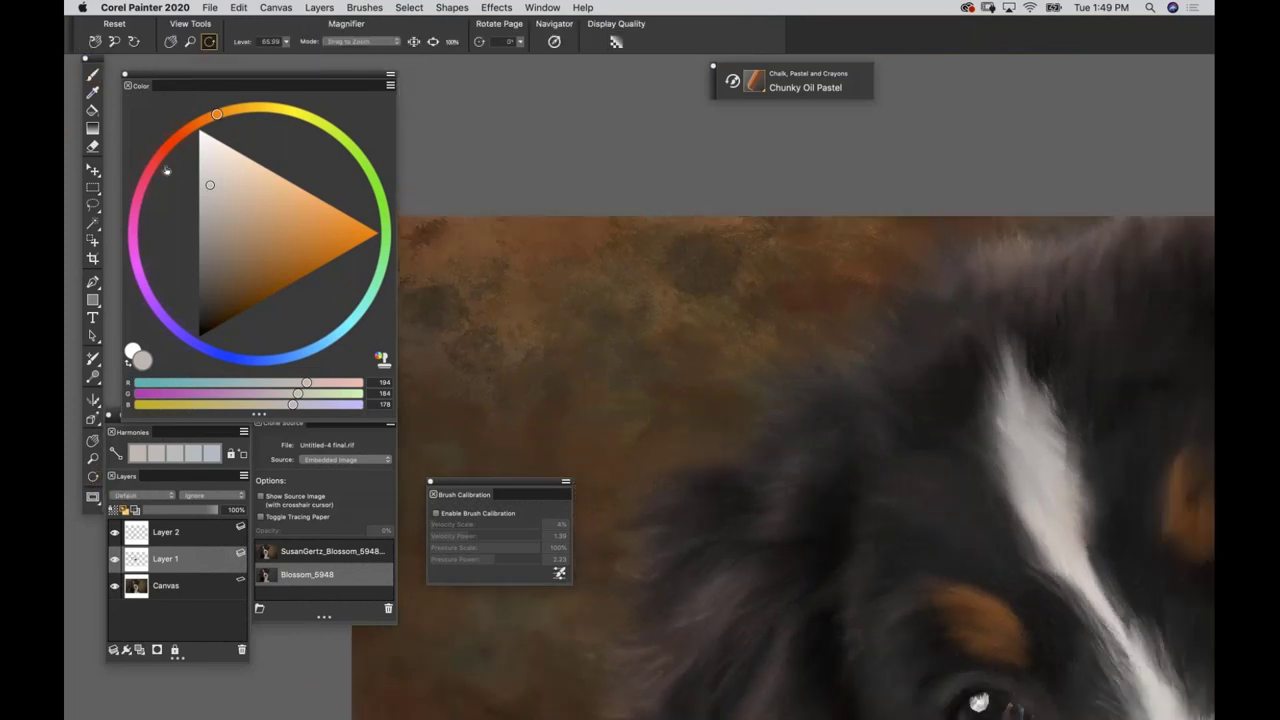
key(b)
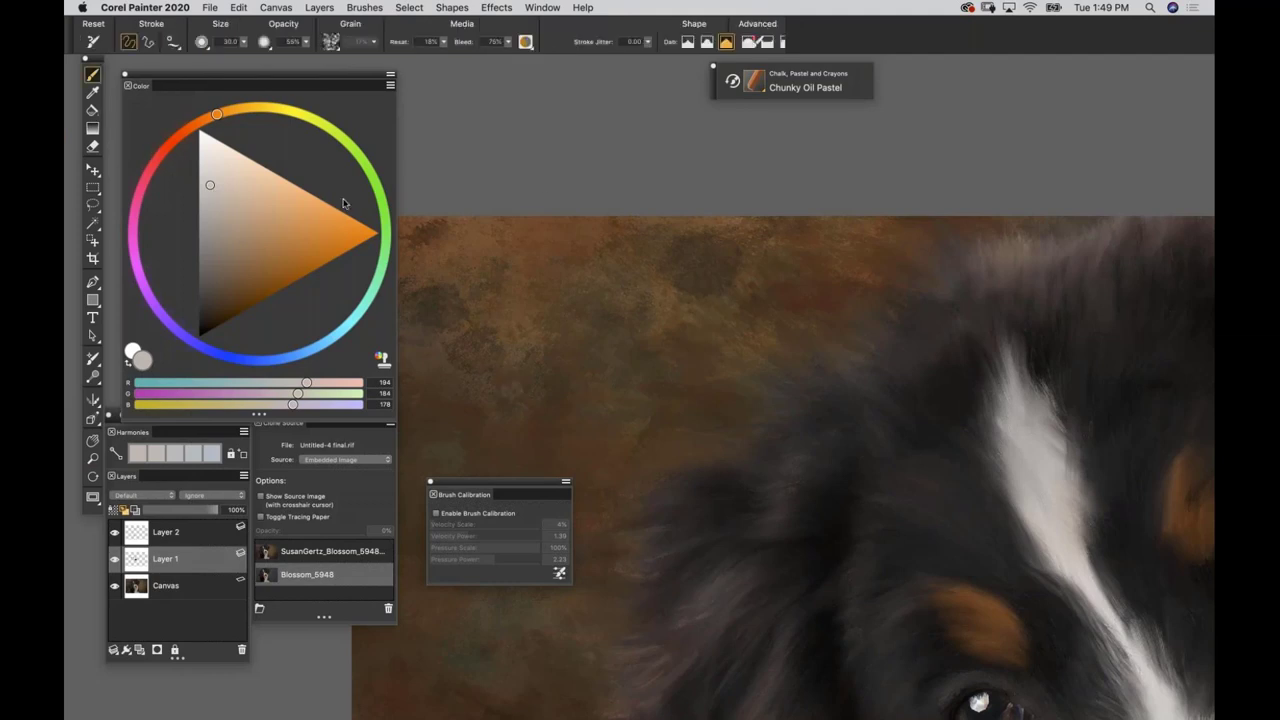
key(n)
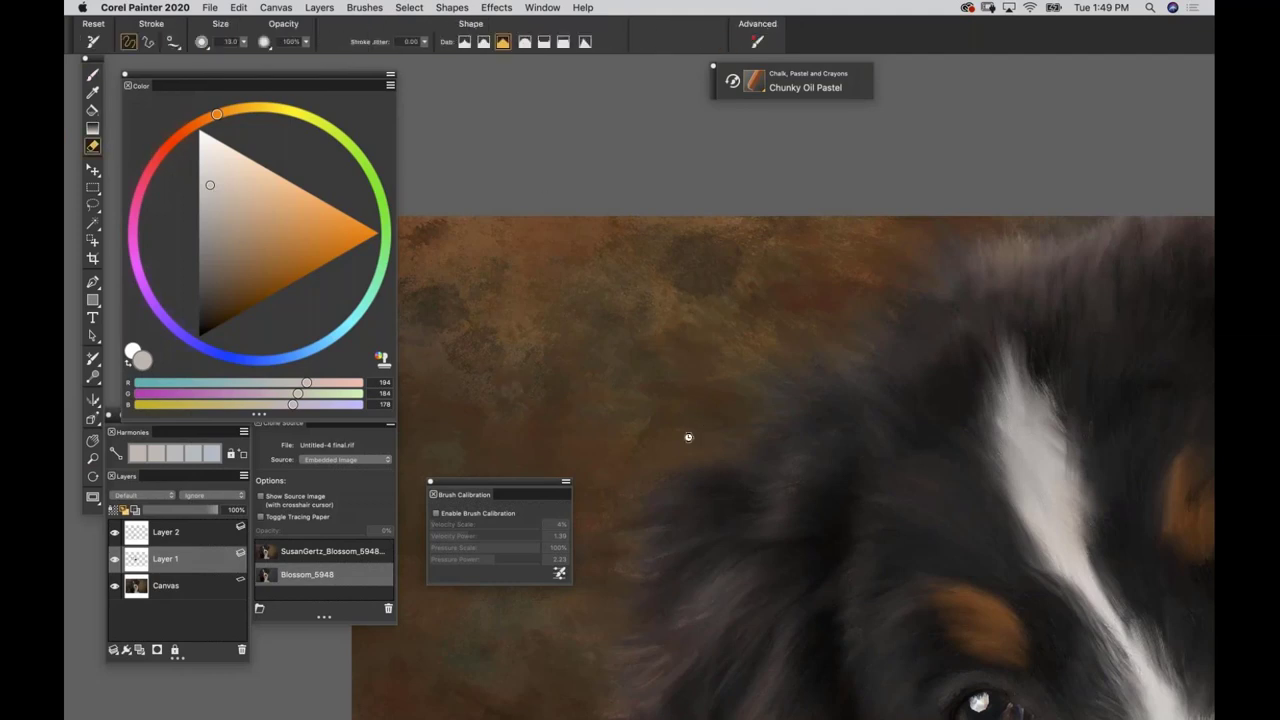
key(b)
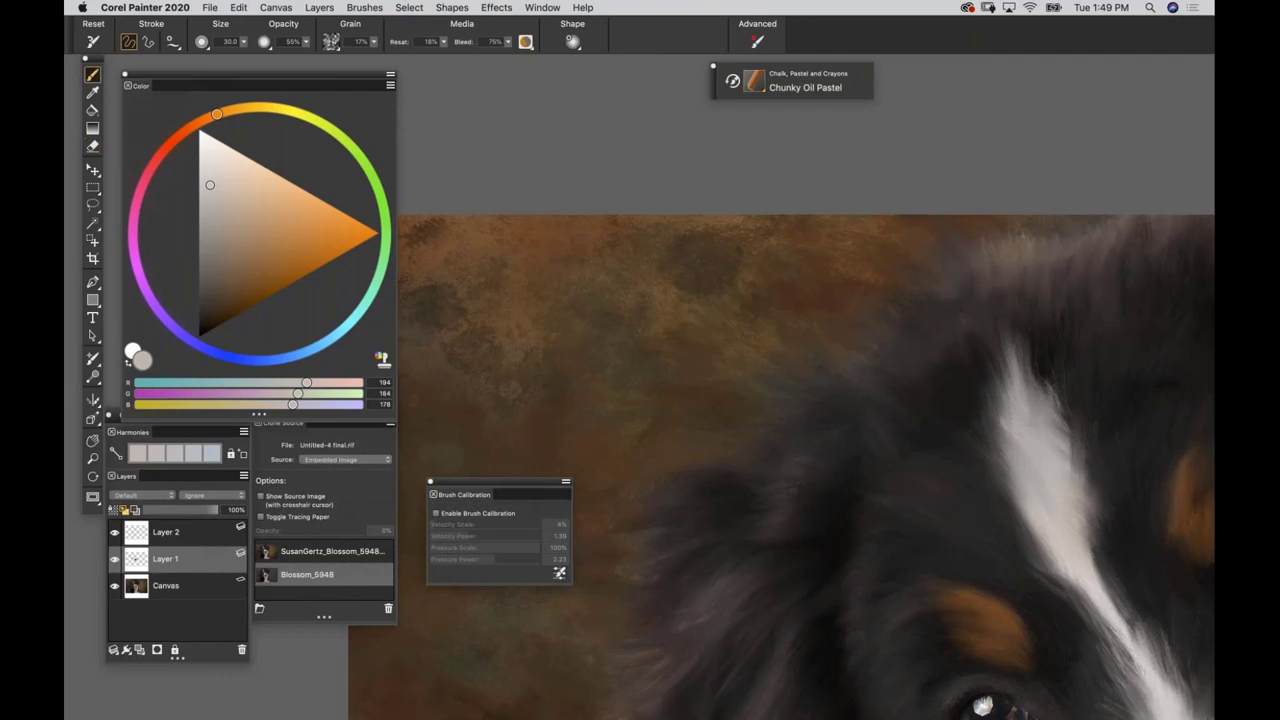
Compare the ear with the source photo, sample the background beside it, and shift the paint colour to a warmer brown (RGB 102, 73, 40).
key(super+plus)
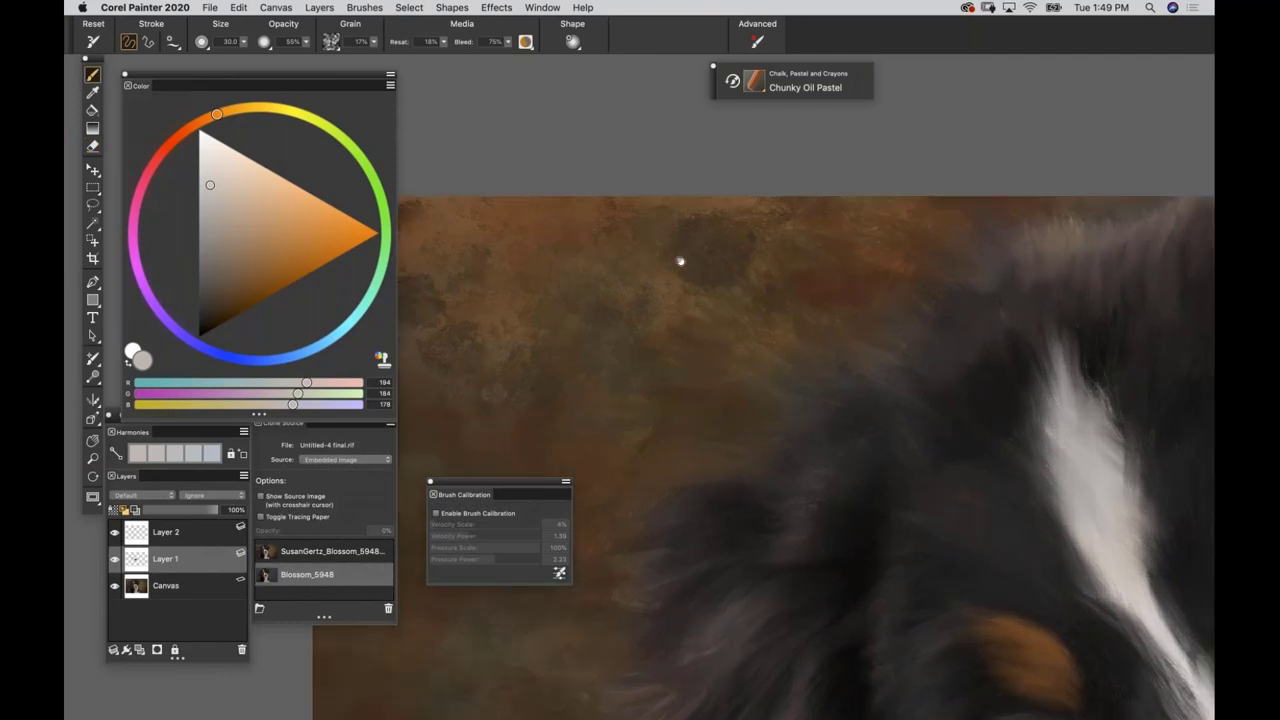
mouse_move(676, 228)
mouse_down()
mouse_move(678, 217)
mouse_move(669, 228)
mouse_up()
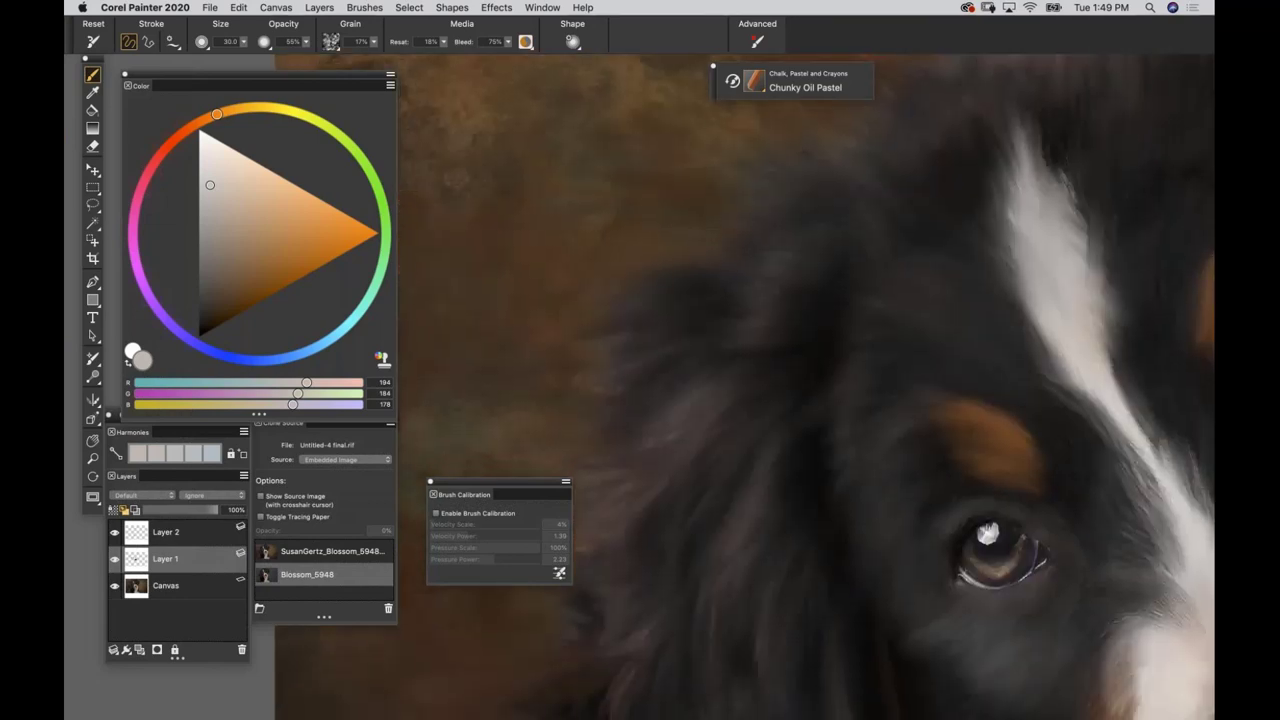
key(super+t)
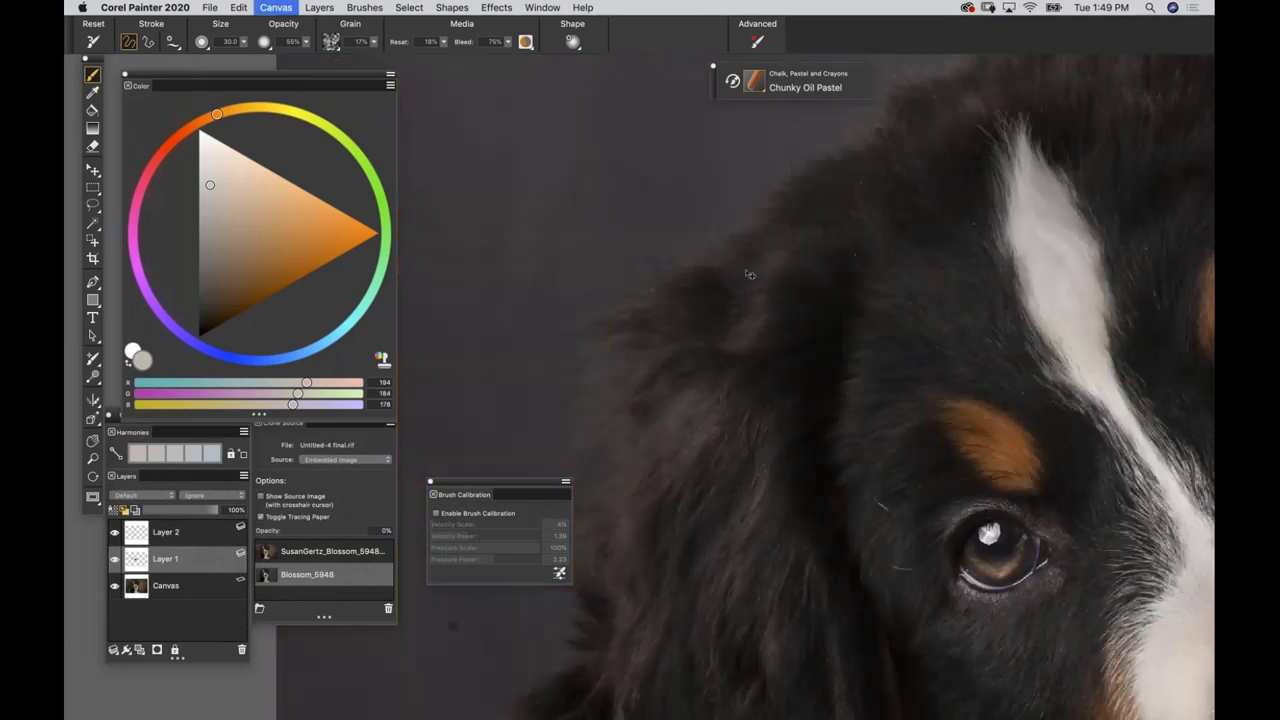
key(super+t)
alt+click(594, 270)
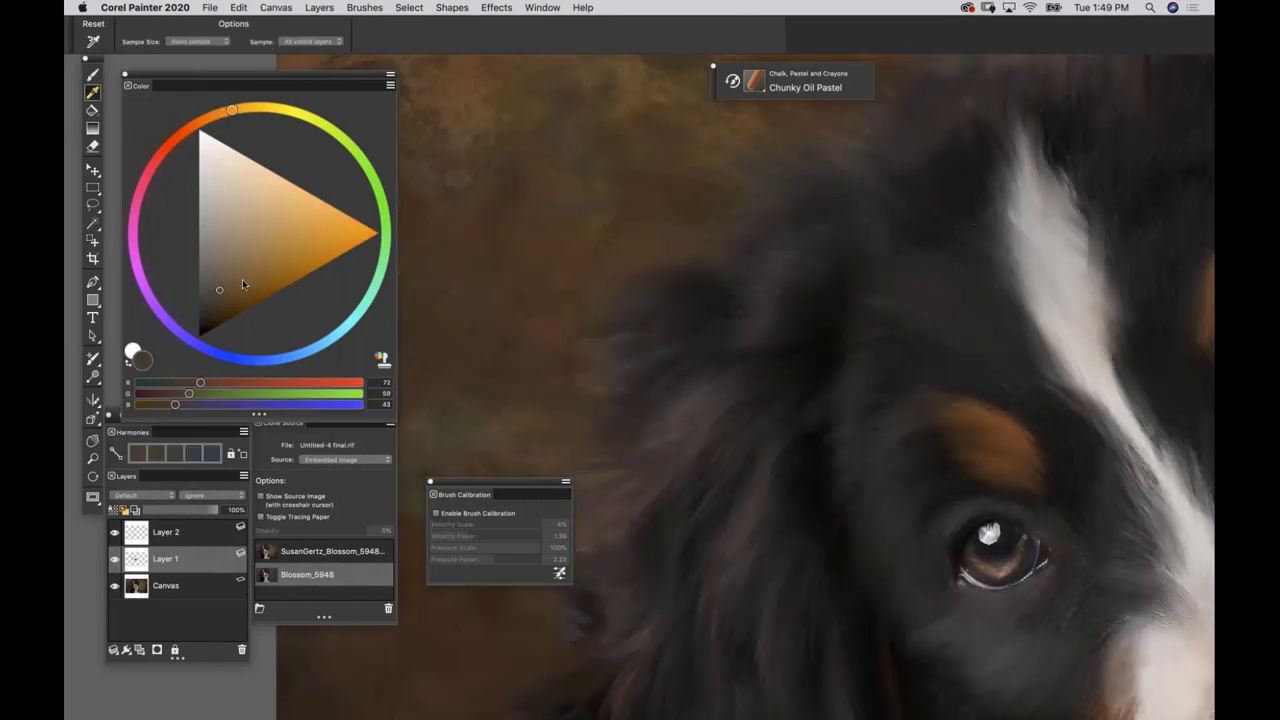
key(b)
click(243, 279)
Check the ear's outline against the source photo, try a brown stroke on its outer edge, and undo it.
key(super+t)
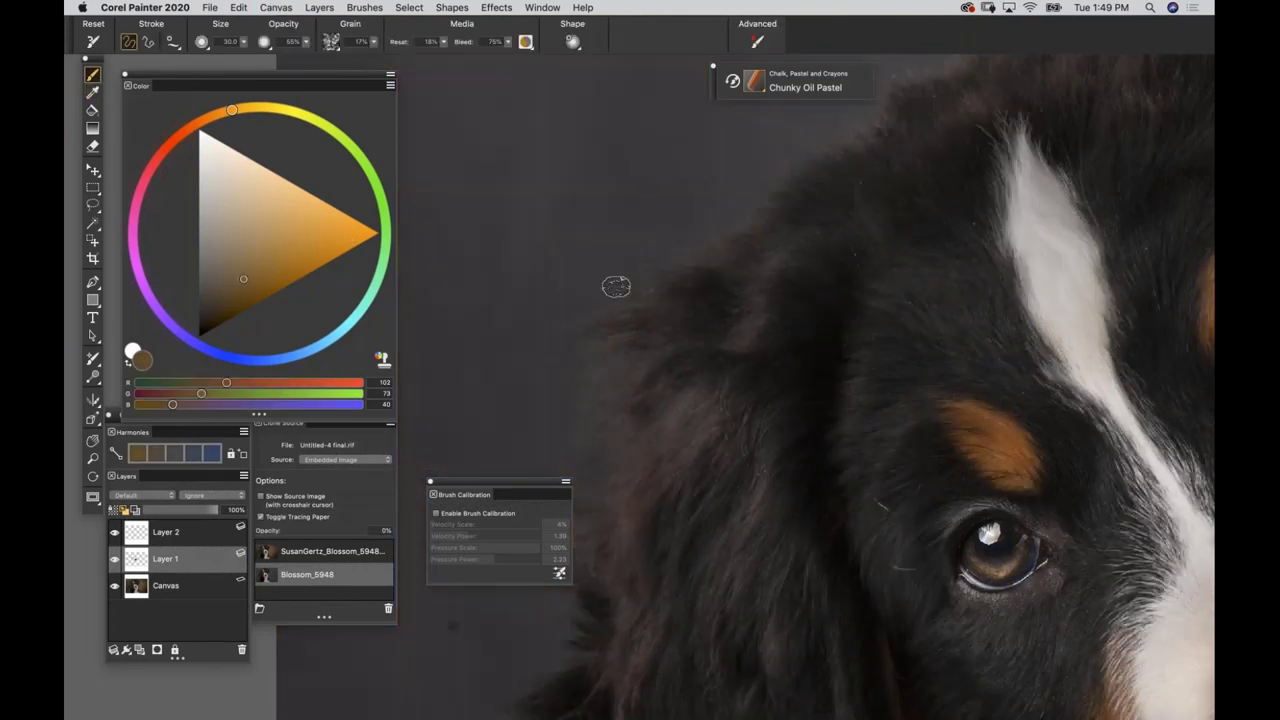
key(super+t)
drag(598, 310, 642, 289)
key(super+z)
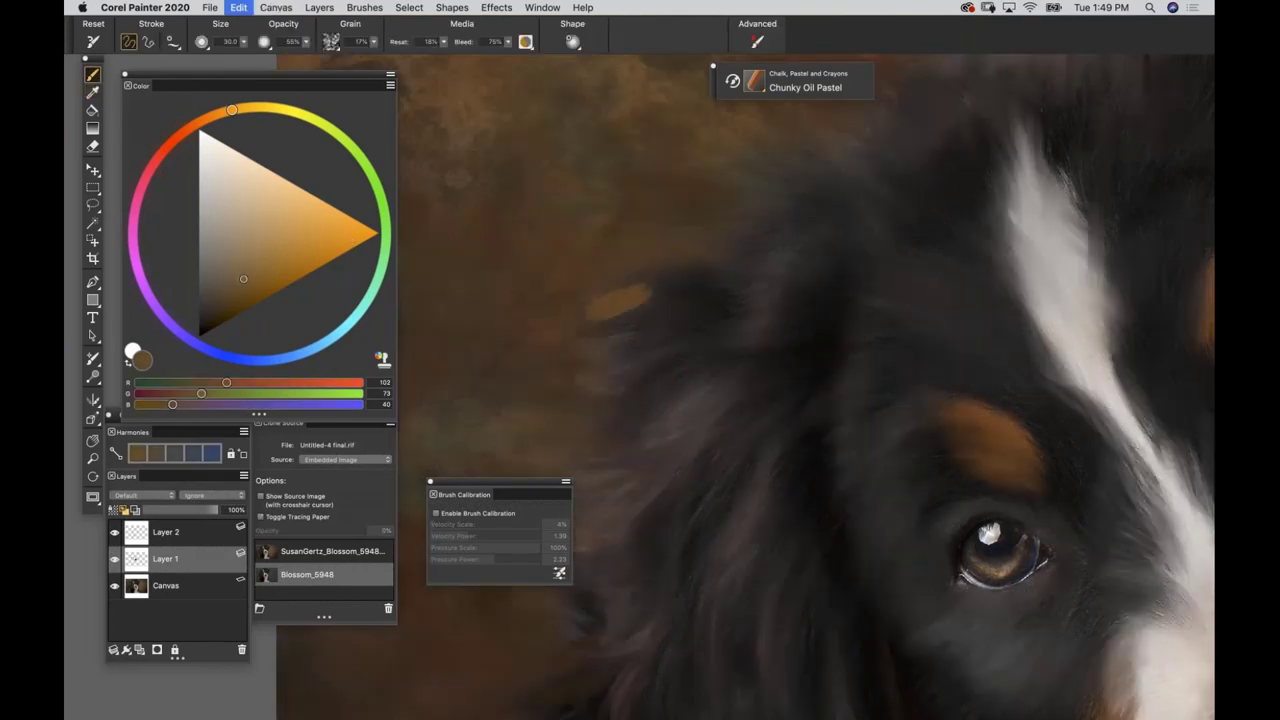
Reduce the brush to size 9.7 and opacity 10%, and paint brown background strokes along the ear's outer edge, checking against the source photo.
drag(620, 233, 623, 234)
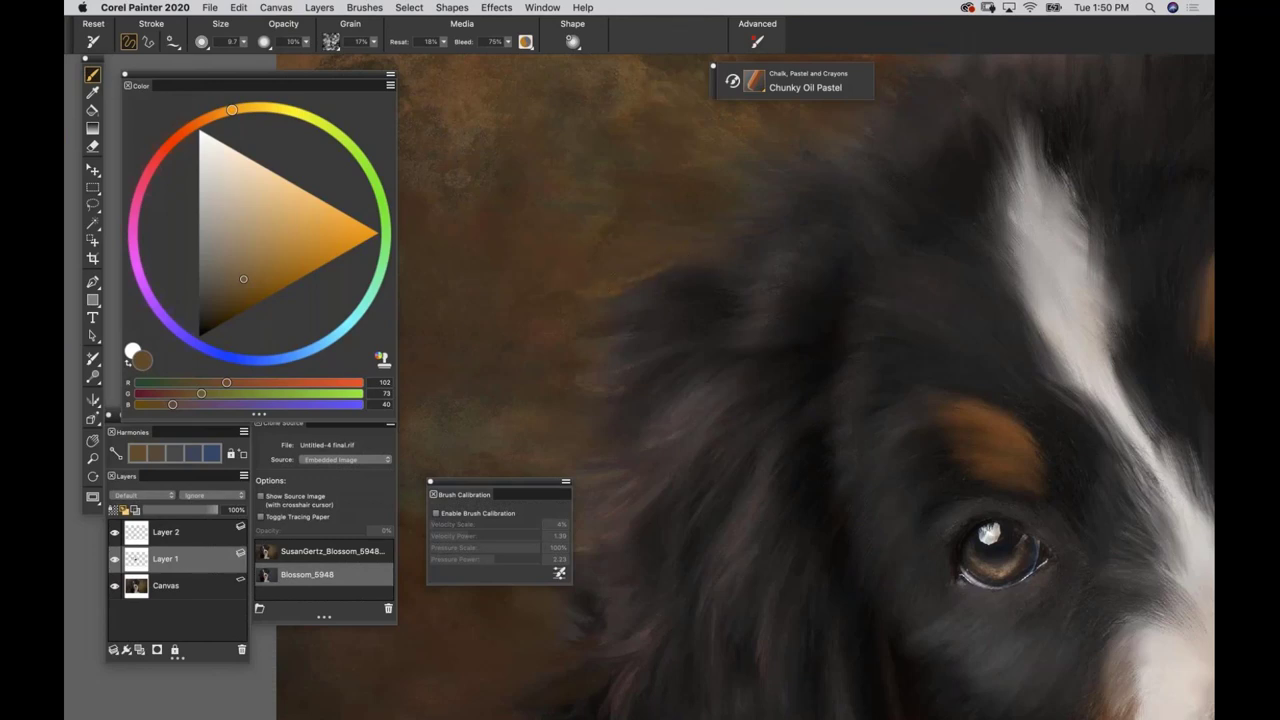
key(super+t)
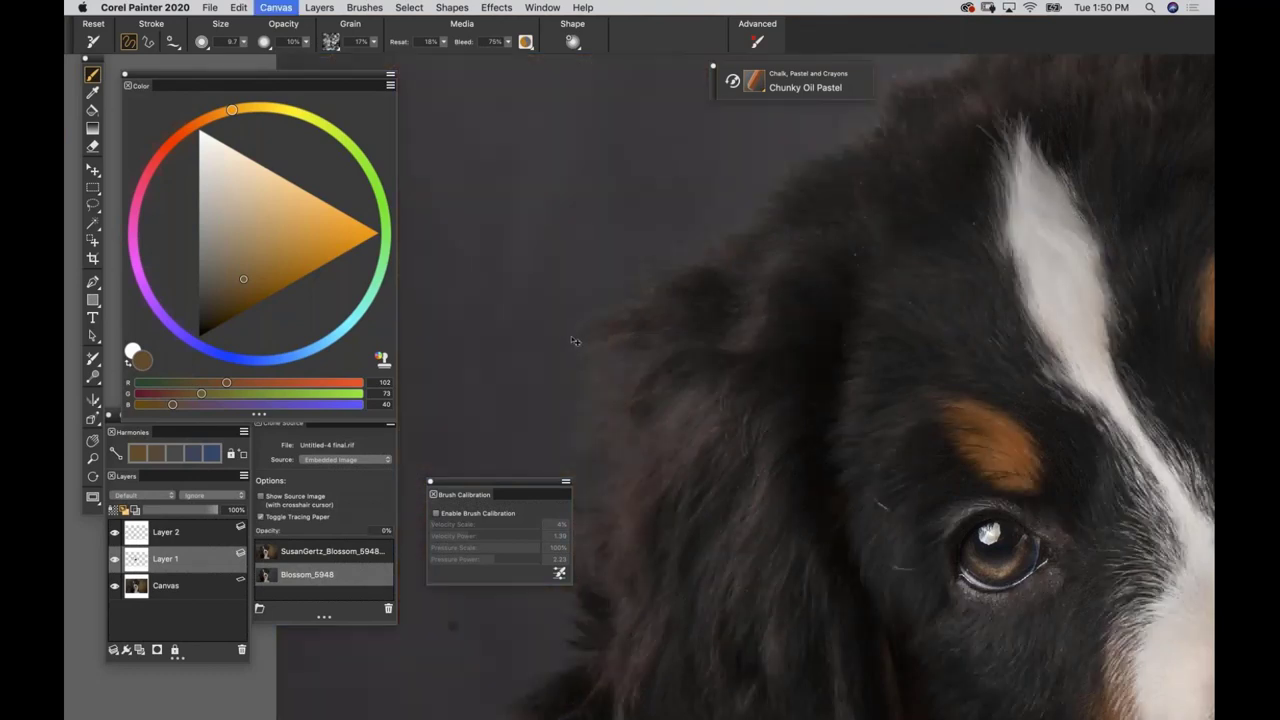
key(super+t)
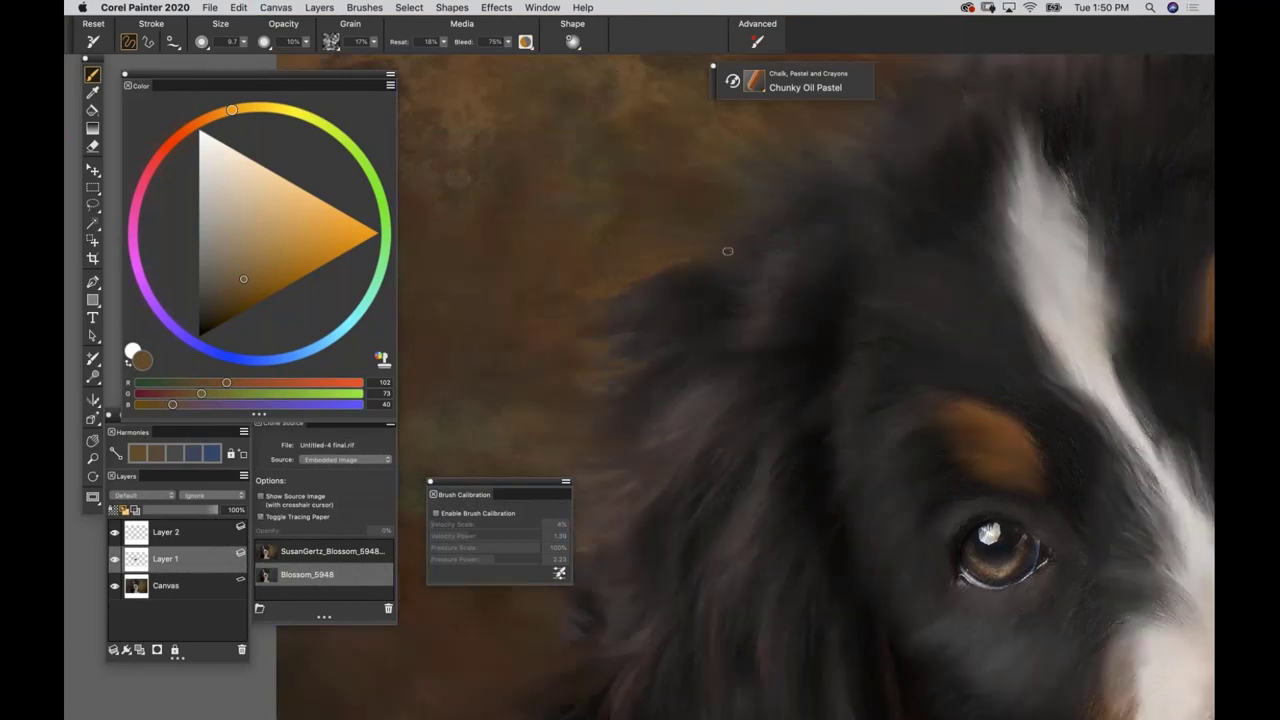
Sample the dark fur, choose lighter grey and reddish-brown tones, and stroke soft highlights into the fur at the top of the ear.
key(d)
click(782, 271)
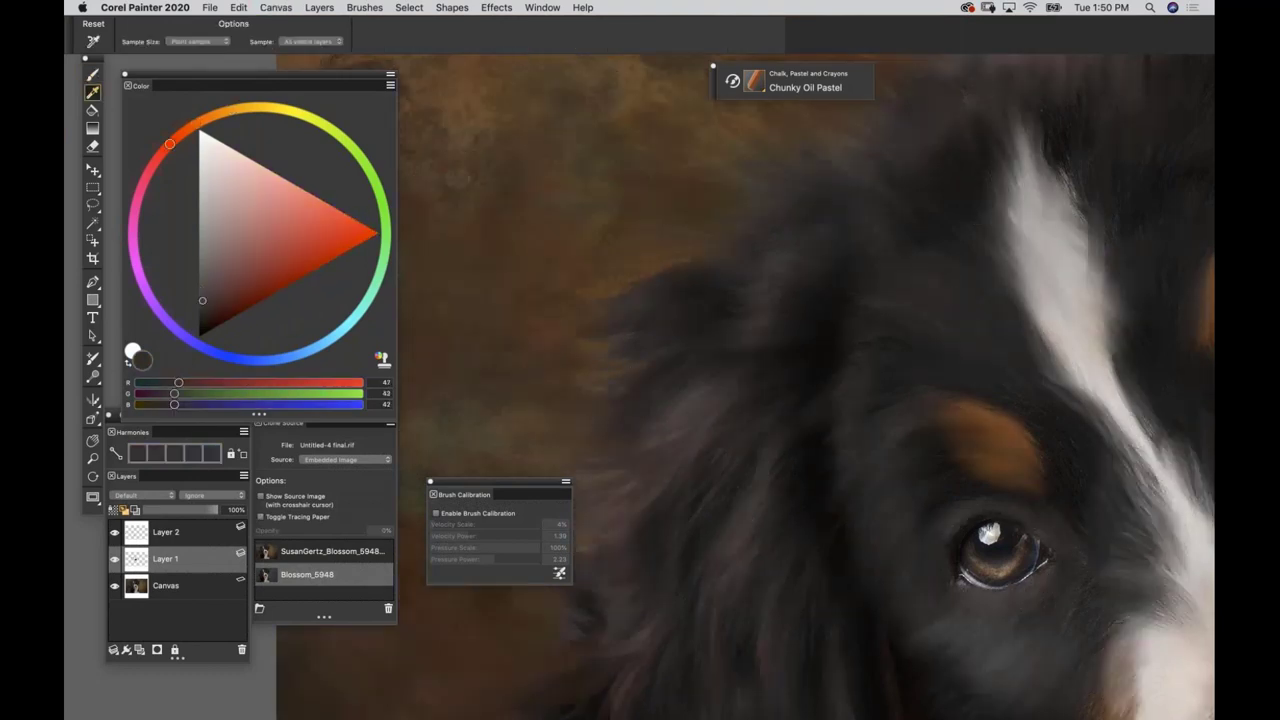
click(702, 216)
key(b)
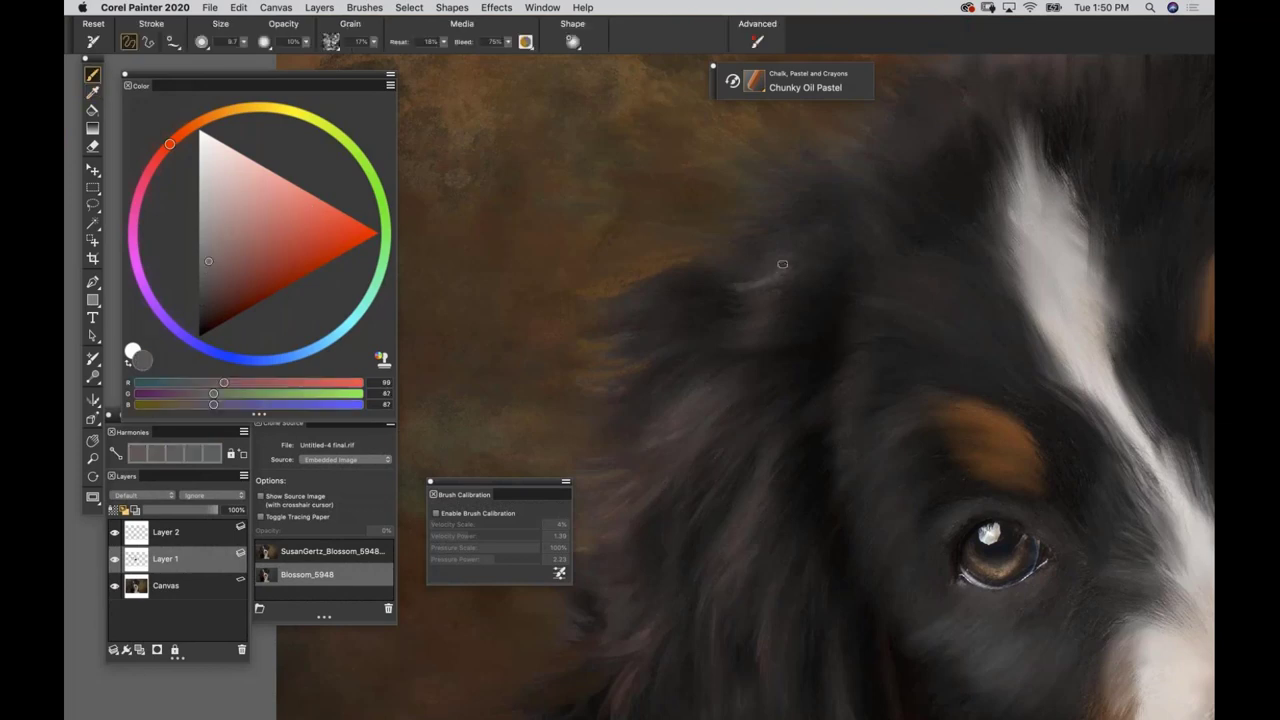
mouse_move(798, 250)
mouse_down()
mouse_move(733, 269)
mouse_move(805, 243)
mouse_move(740, 261)
mouse_up()
drag(772, 313, 743, 323)
click(215, 281)
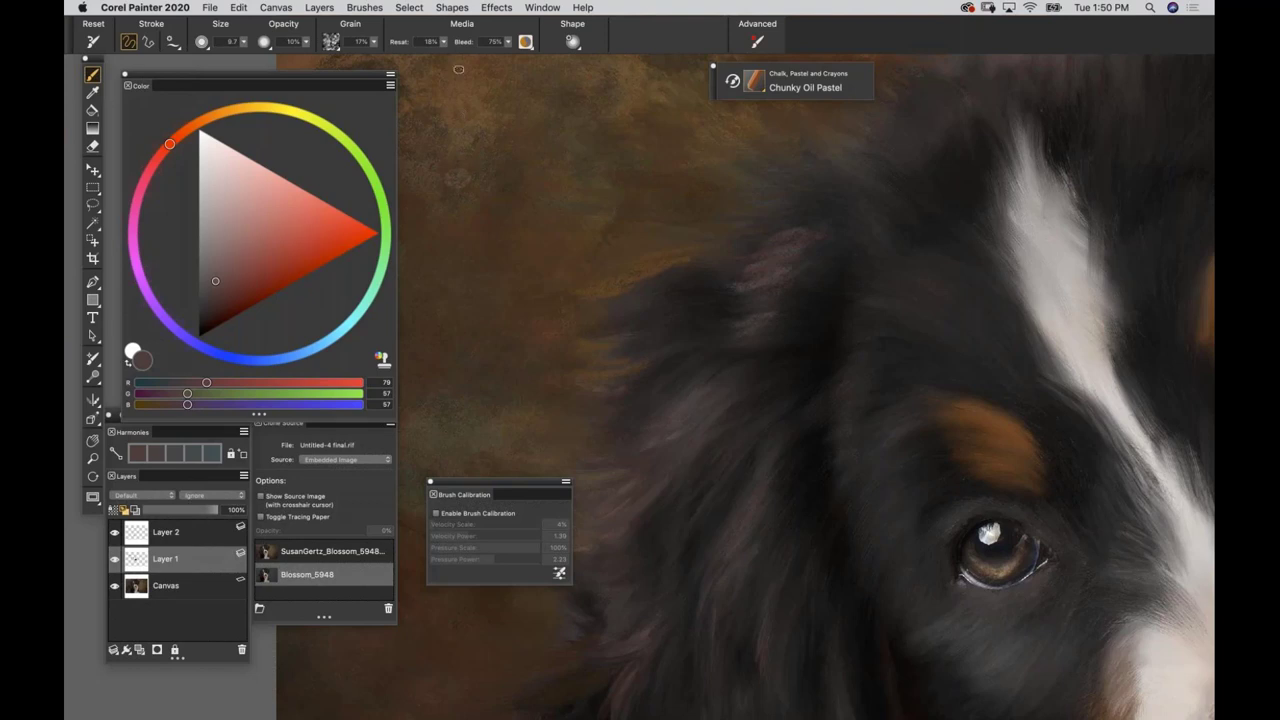
Show the Stroke Attributes brush controls, enable Use Stroke Attributes, and choose the Soft Light merge mode.
click(542, 7)
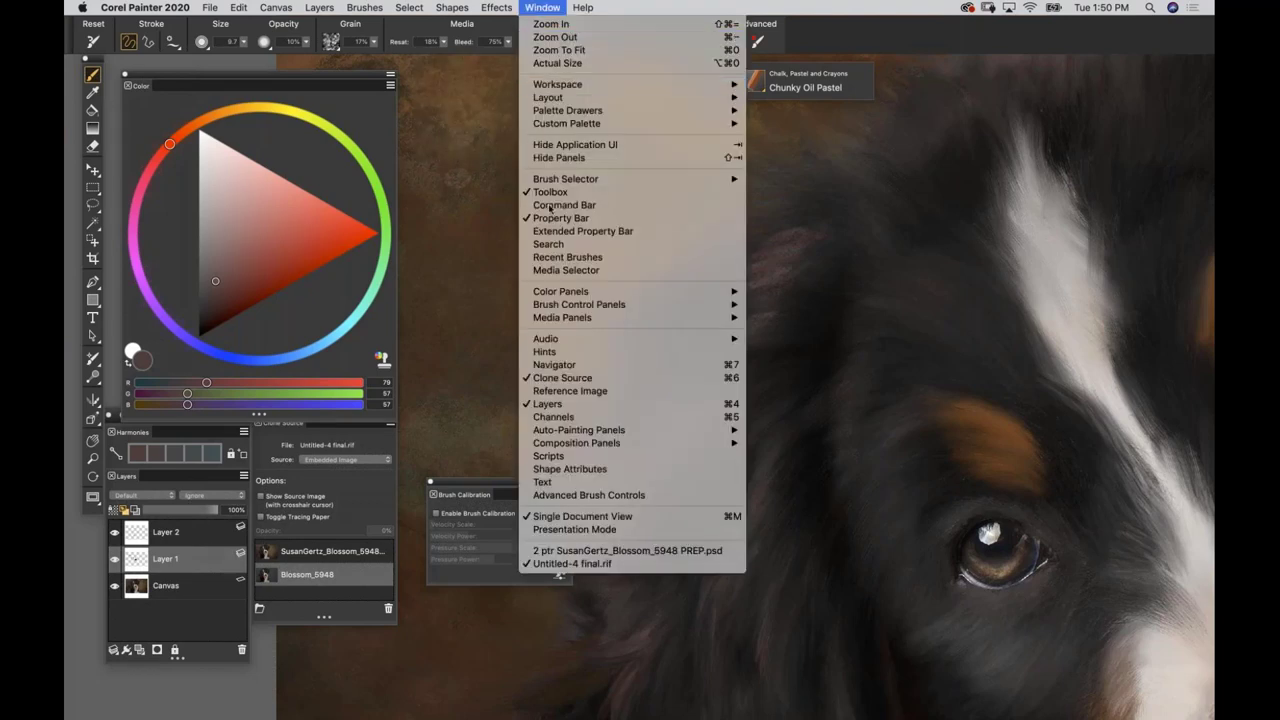
mouse_move(574, 306)
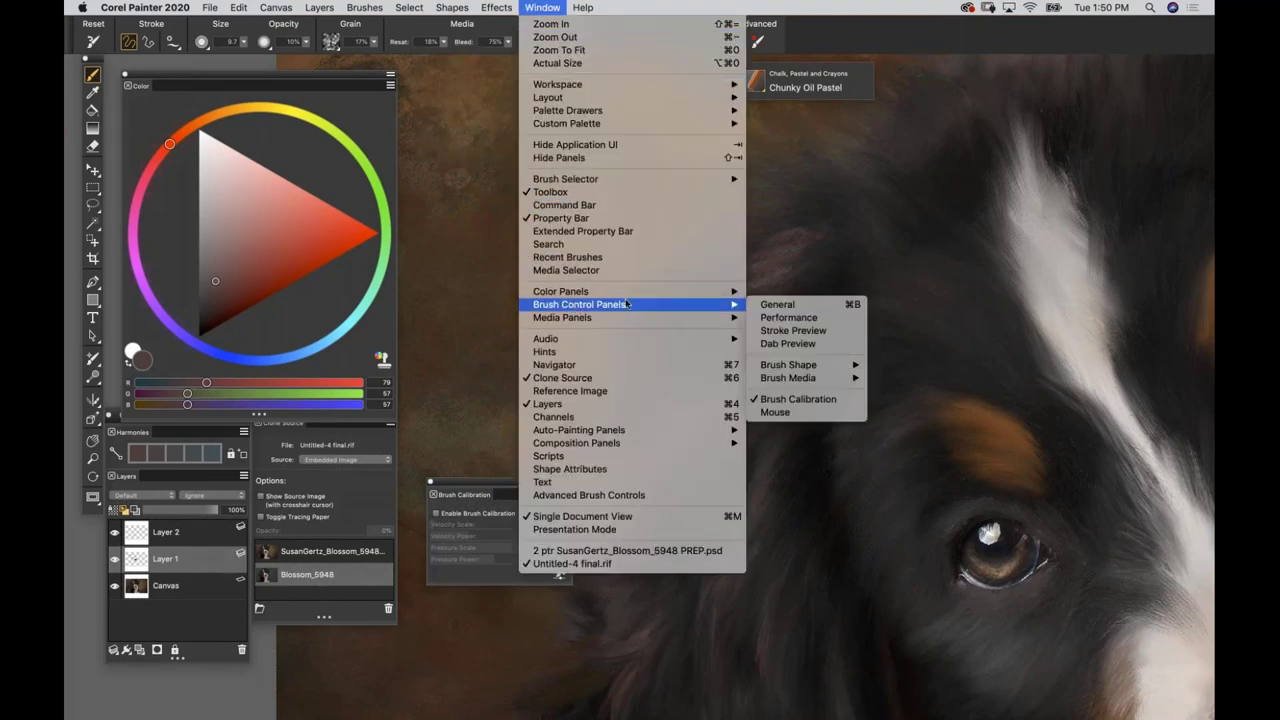
mouse_move(783, 381)
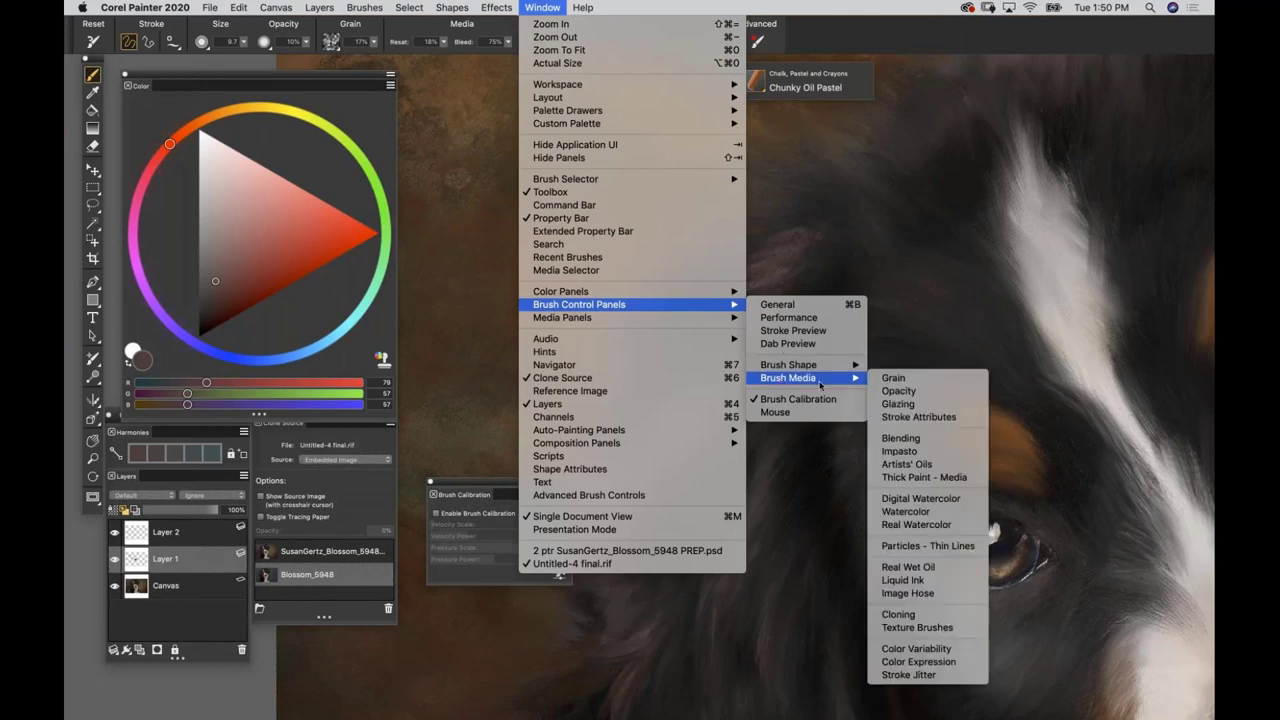
click(892, 424)
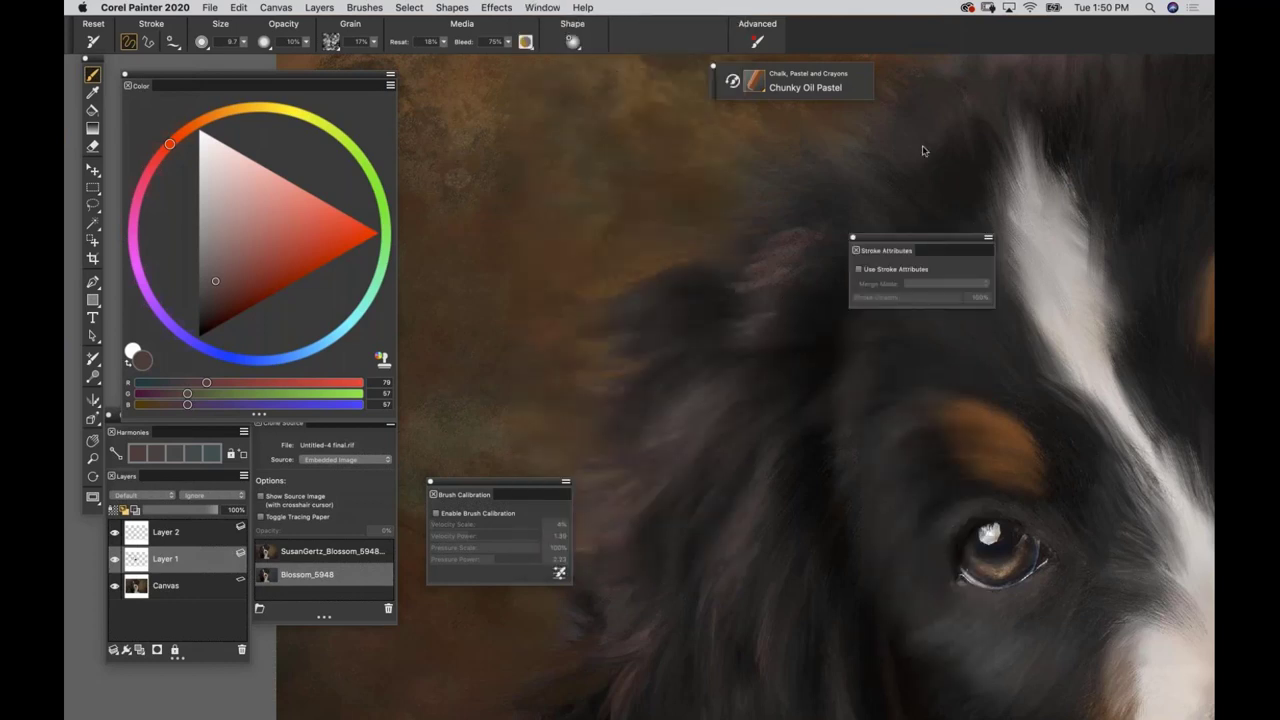
drag(923, 150, 983, 138)
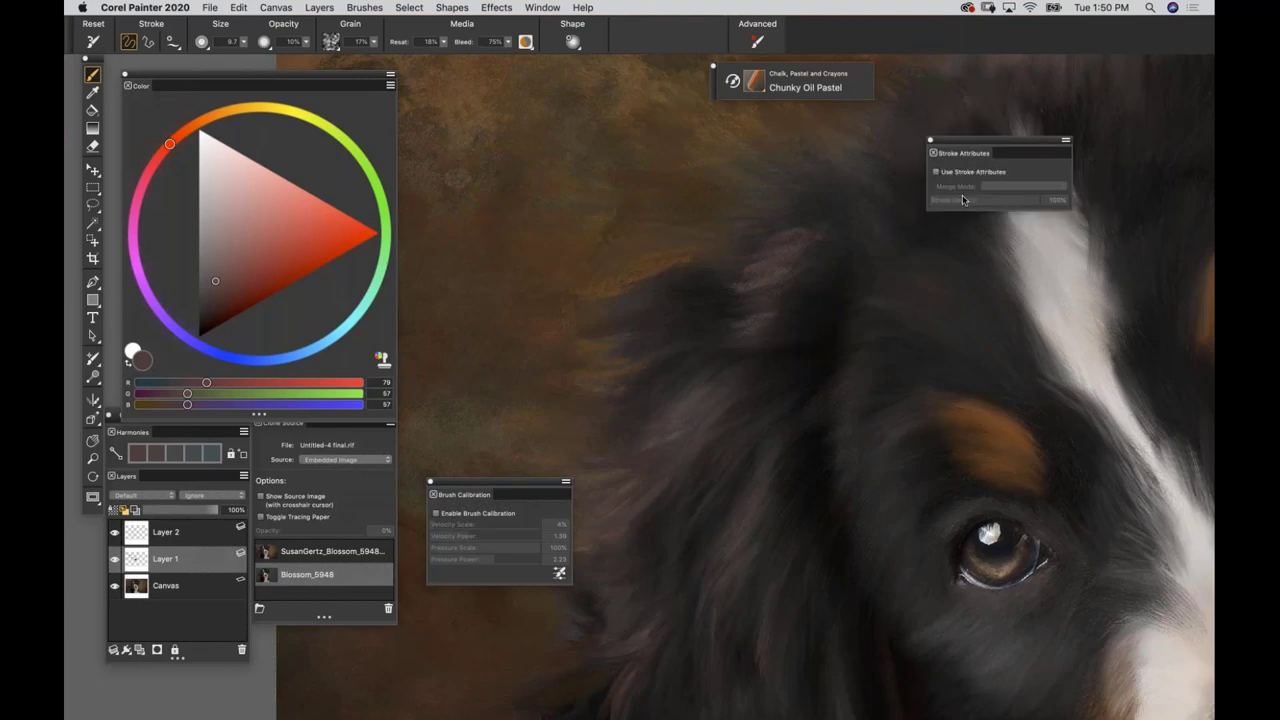
click(937, 172)
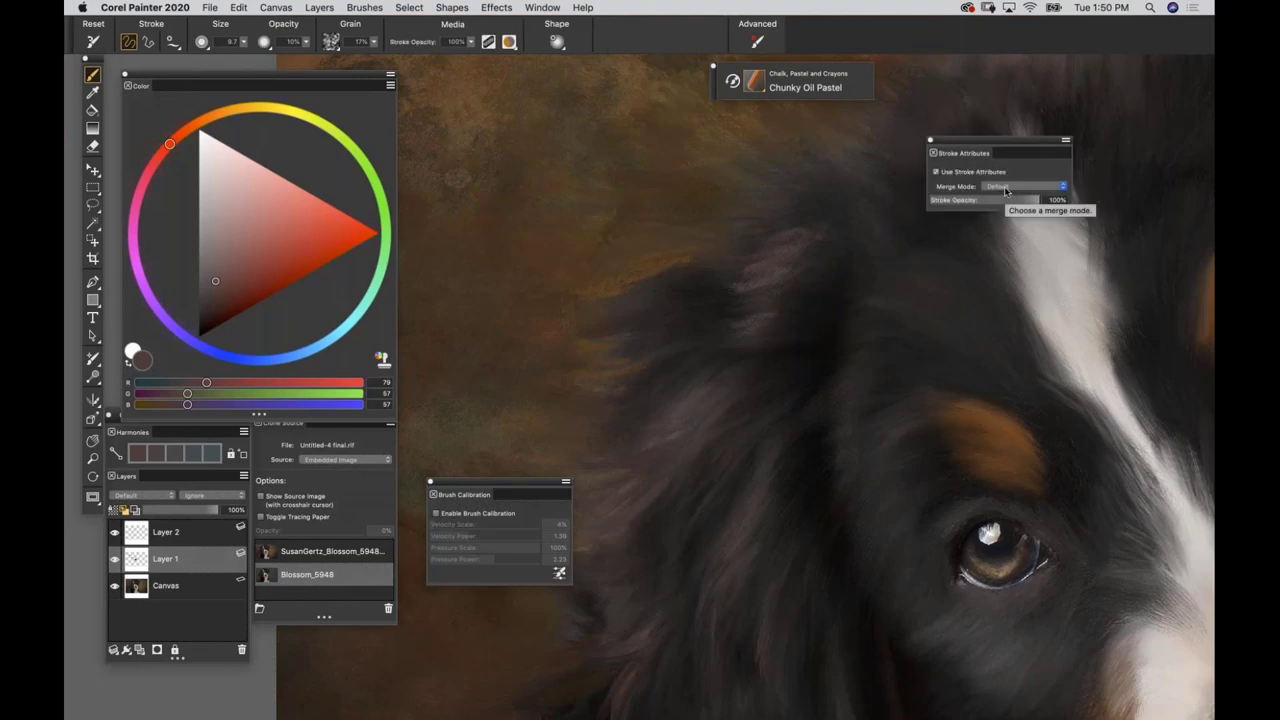
click(1005, 188)
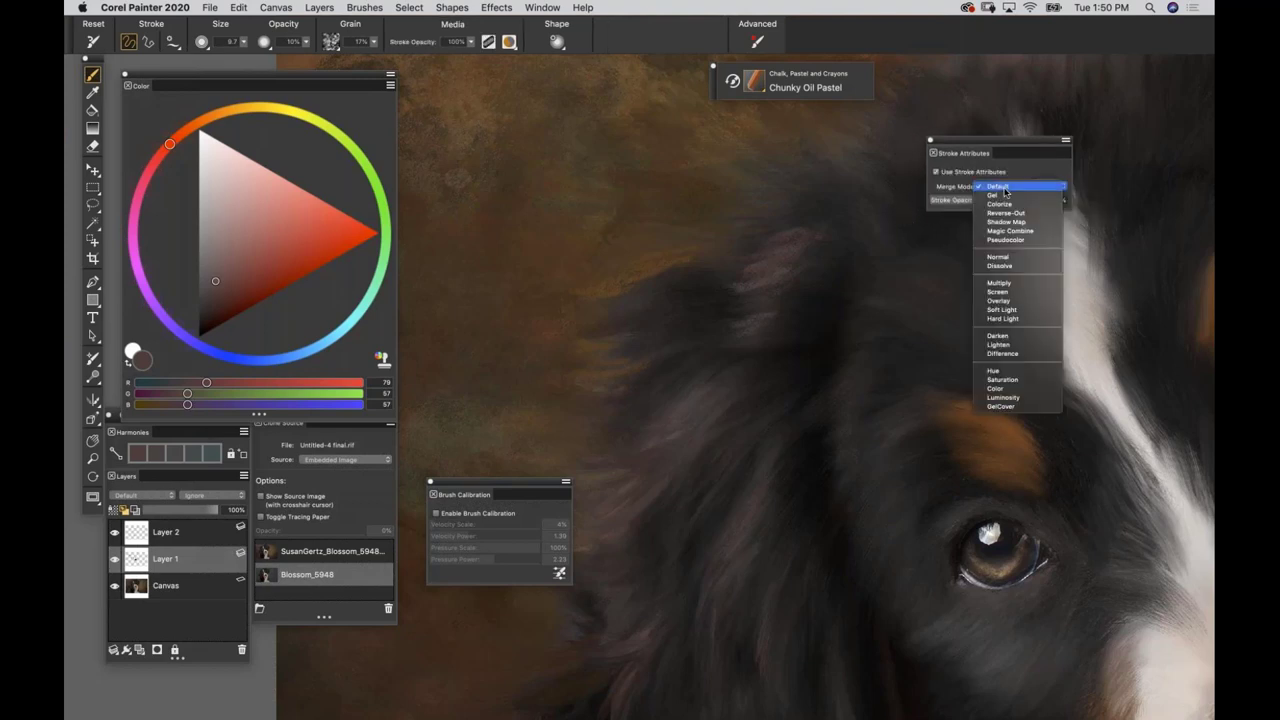
click(1001, 310)
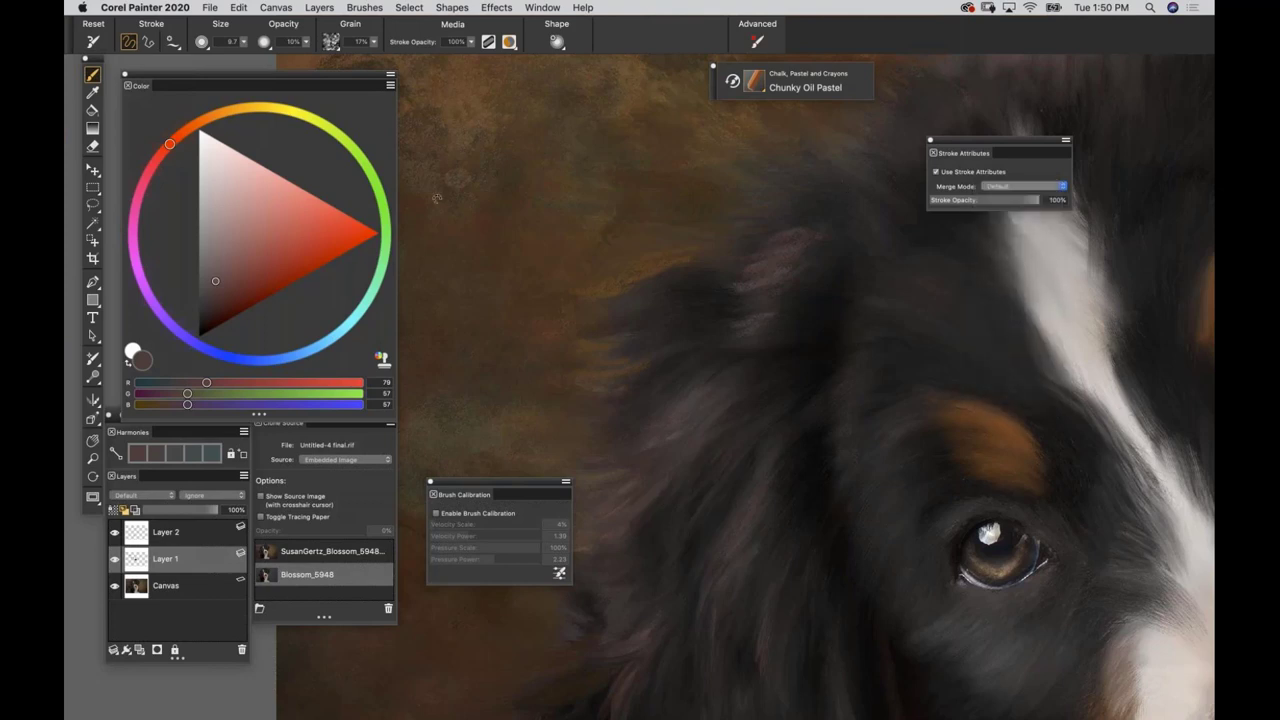
Add a new layer above Layer 1 and try a light reddish-grey stroke (RGB 142, 98, 98) on the fur above the eye.
click(231, 240)
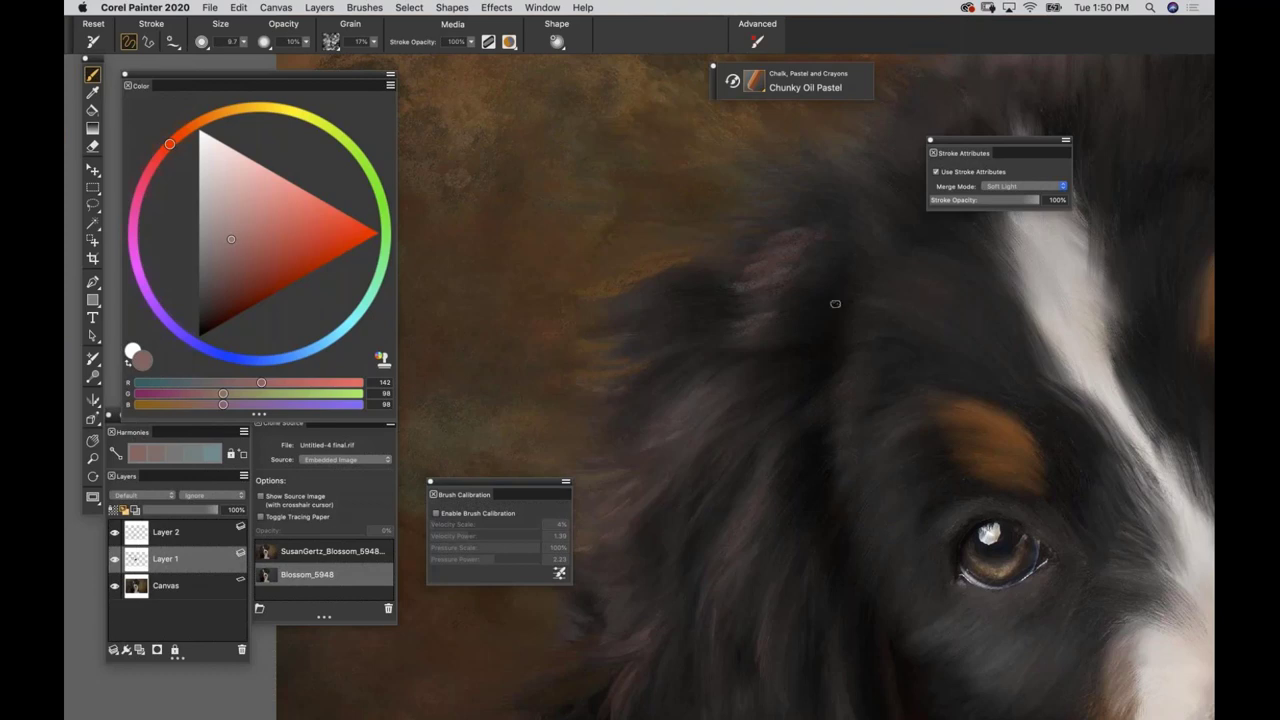
click(137, 652)
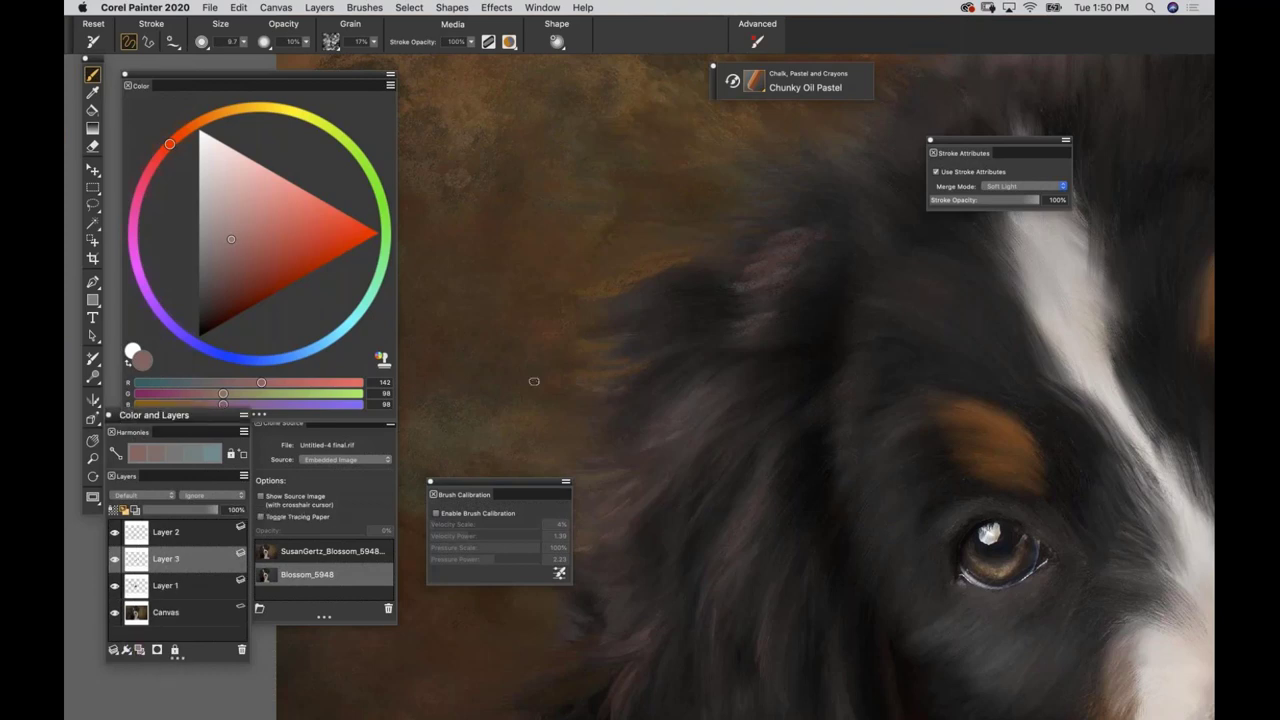
drag(866, 297, 942, 333)
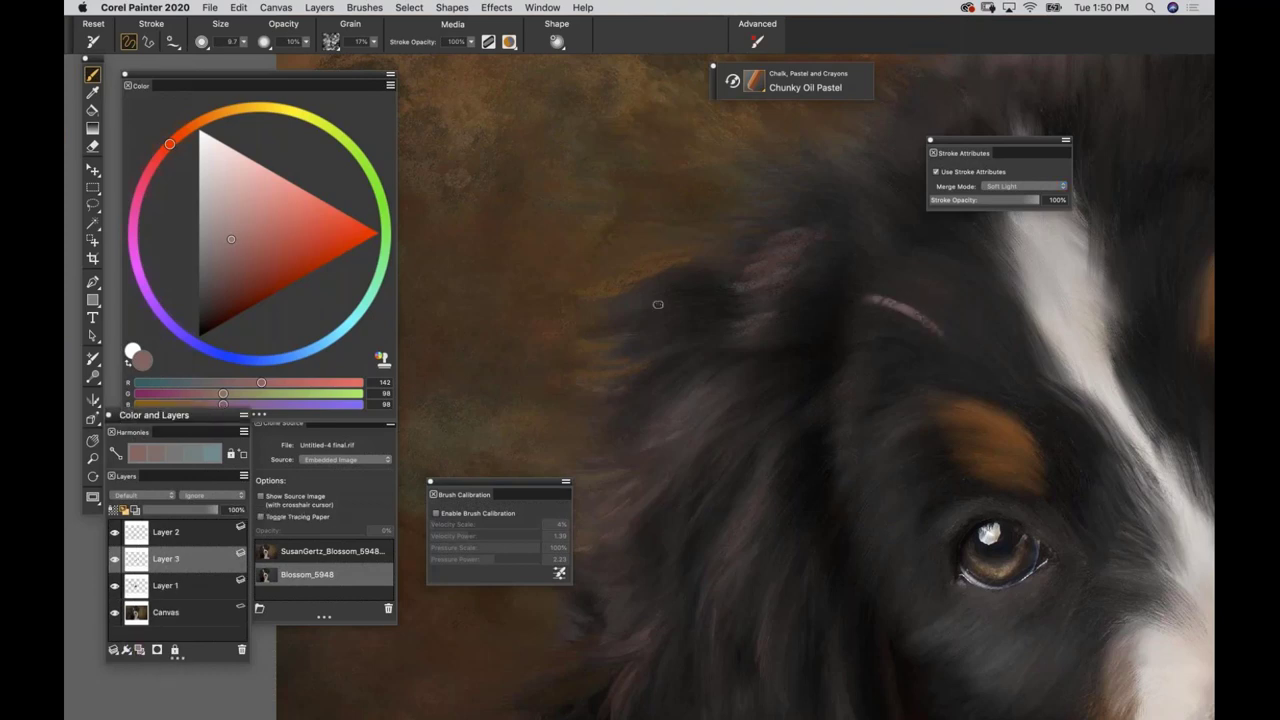
Undo the test stroke and paint darker reddish-brown strokes (RGB 89, 51, 51) into the forehead fur beside the ear.
click(228, 279)
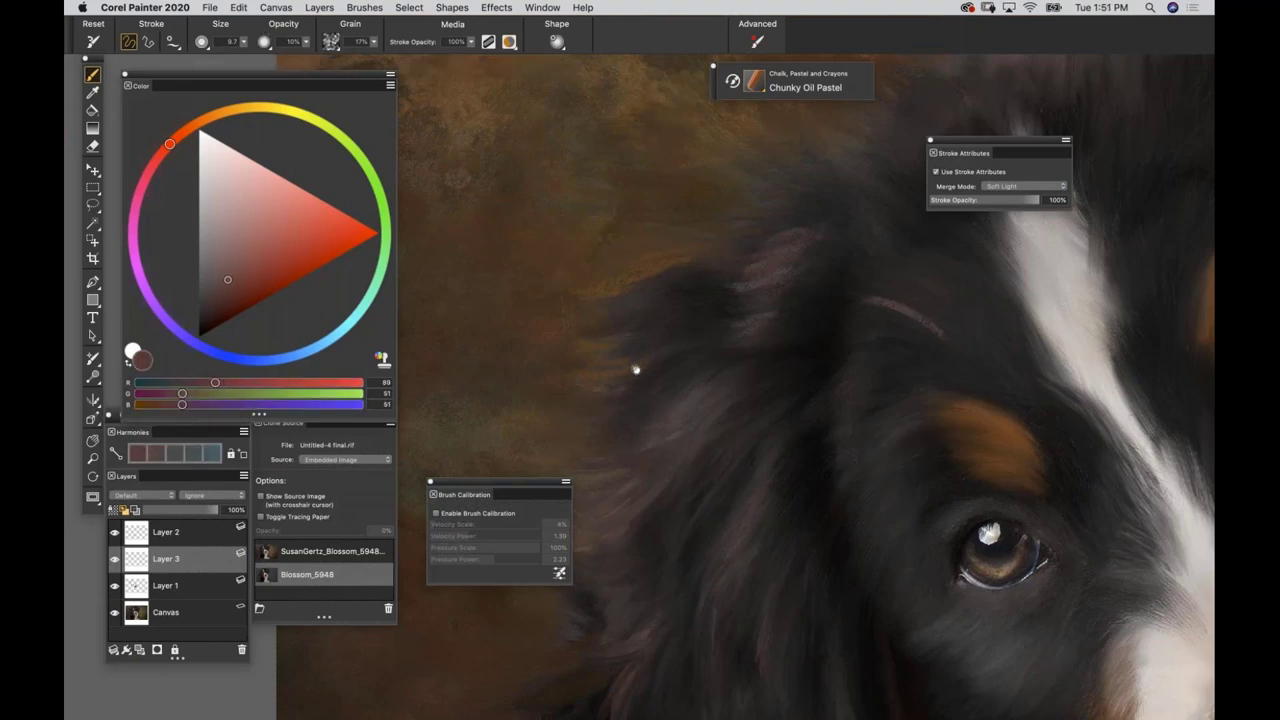
drag(765, 245, 674, 255)
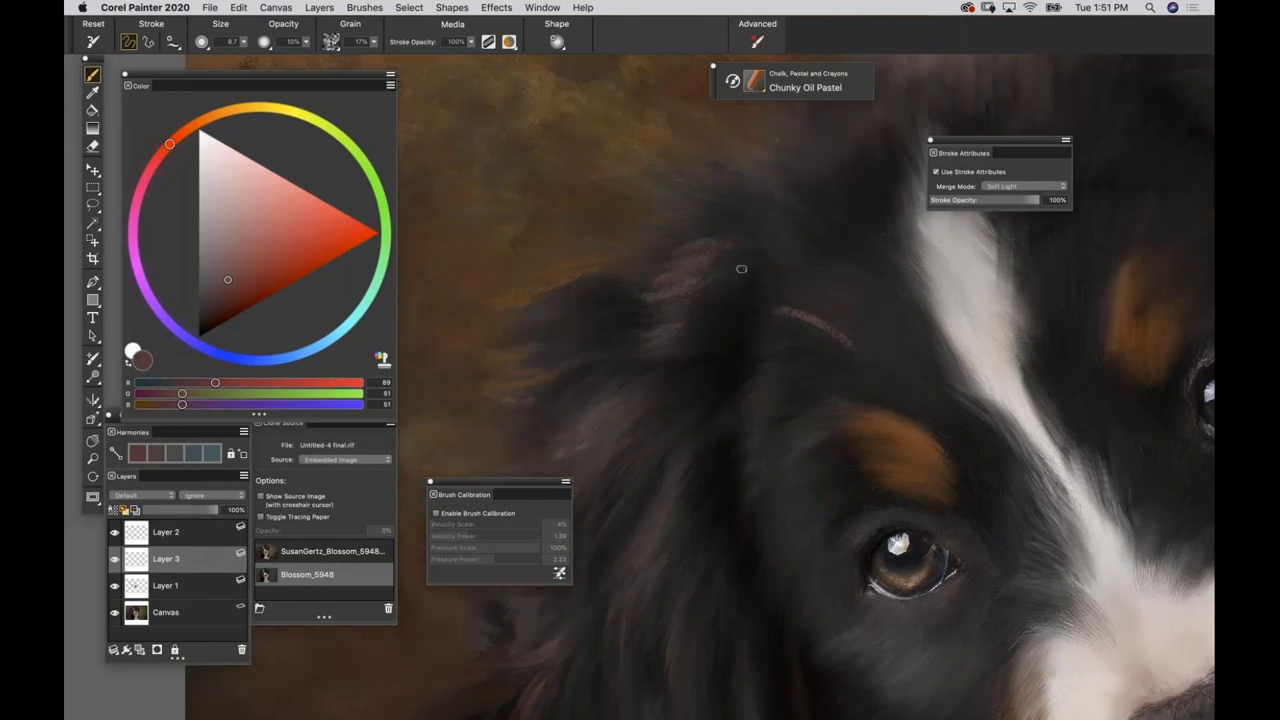
key(super+z)
drag(804, 304, 862, 342)
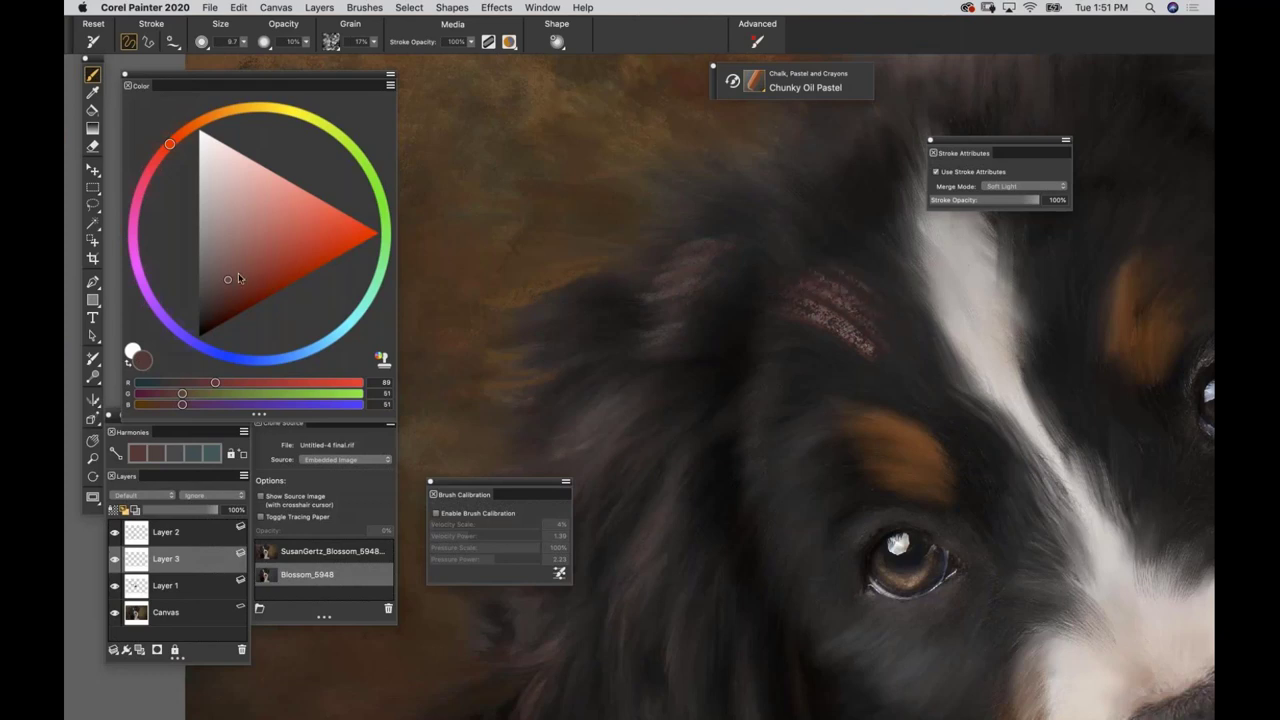
Add neutral grey strokes (RGB 66, 66, 66) to the forehead patch and lower Layer 3's opacity to 60%.
click(200, 283)
mouse_move(806, 328)
mouse_down()
mouse_move(844, 306)
mouse_move(852, 318)
mouse_move(836, 282)
mouse_move(866, 280)
mouse_up()
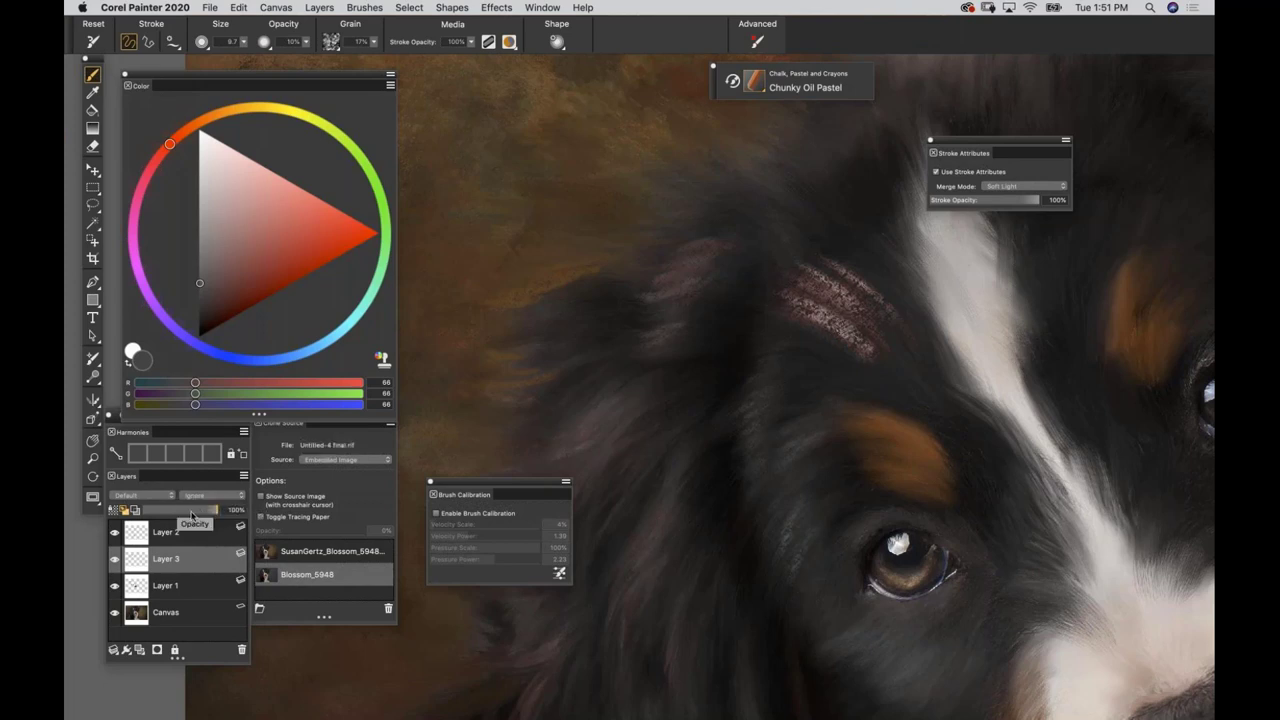
drag(210, 515, 195, 516)
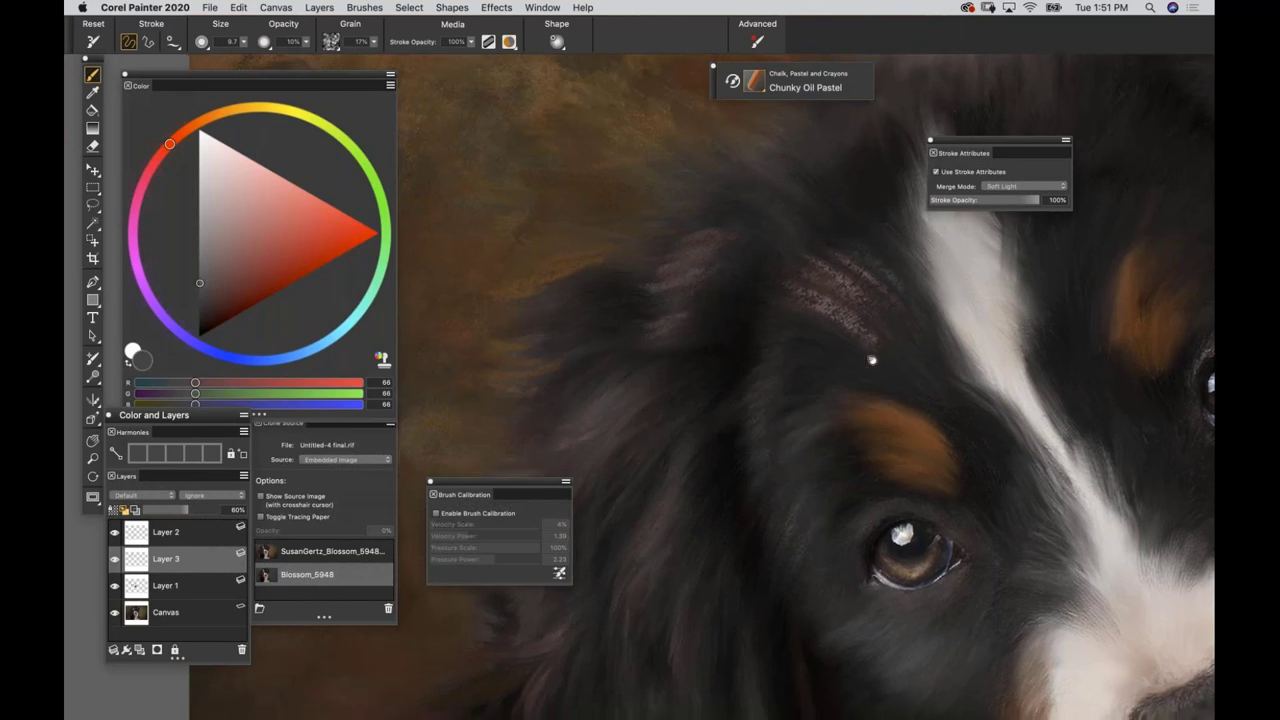
Stroke grey highlights below the eye and reddish highlights into the ear fur, using RGB 98, 70, 70 and 164, 110, 110.
drag(918, 587, 954, 378)
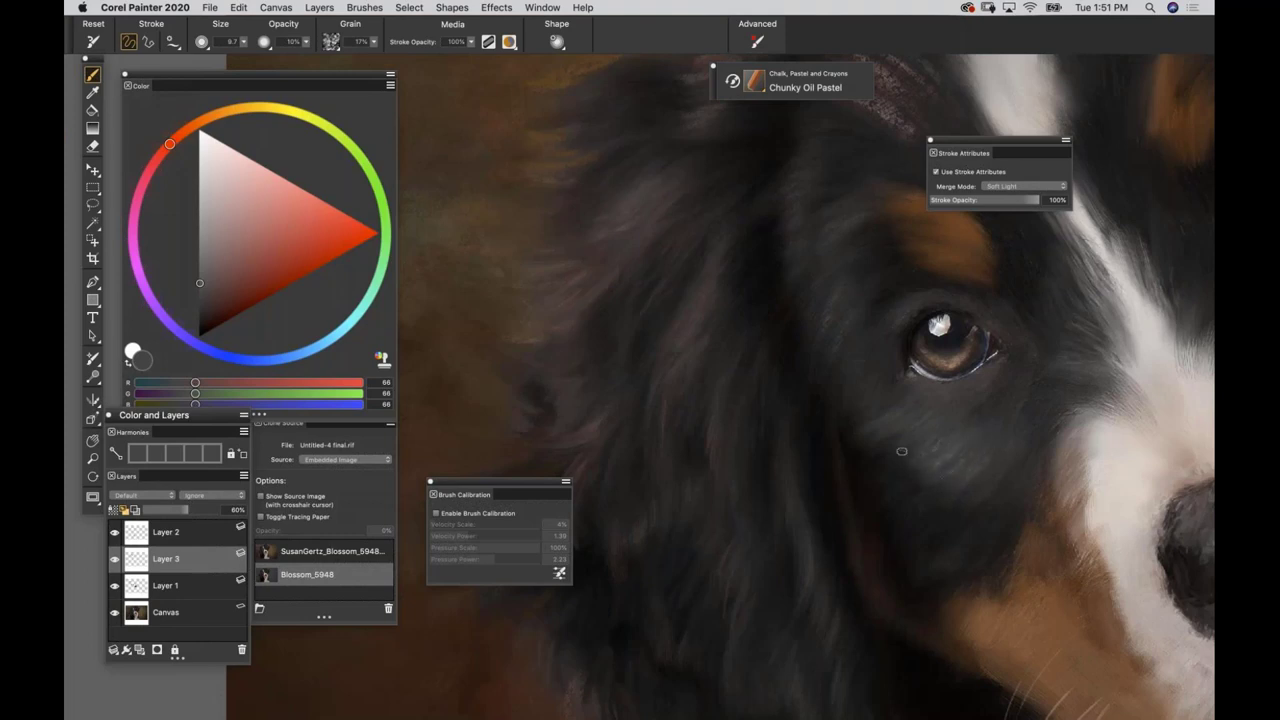
click(220, 267)
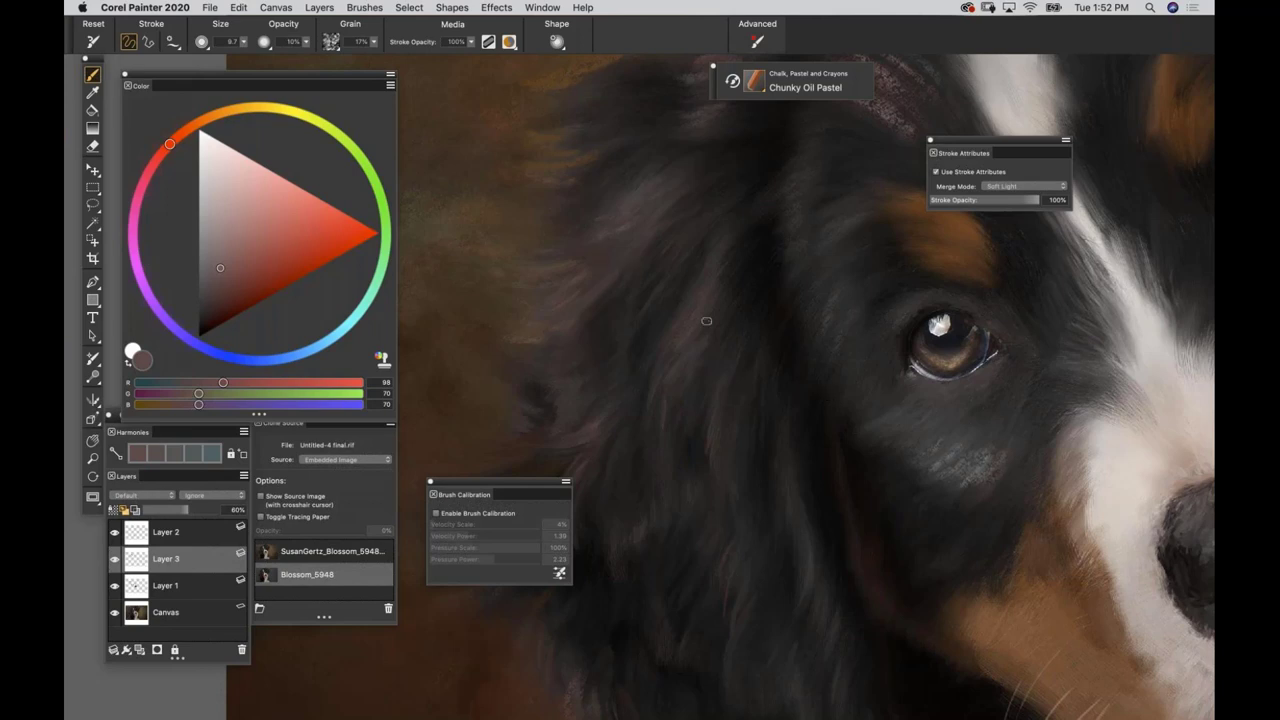
click(236, 226)
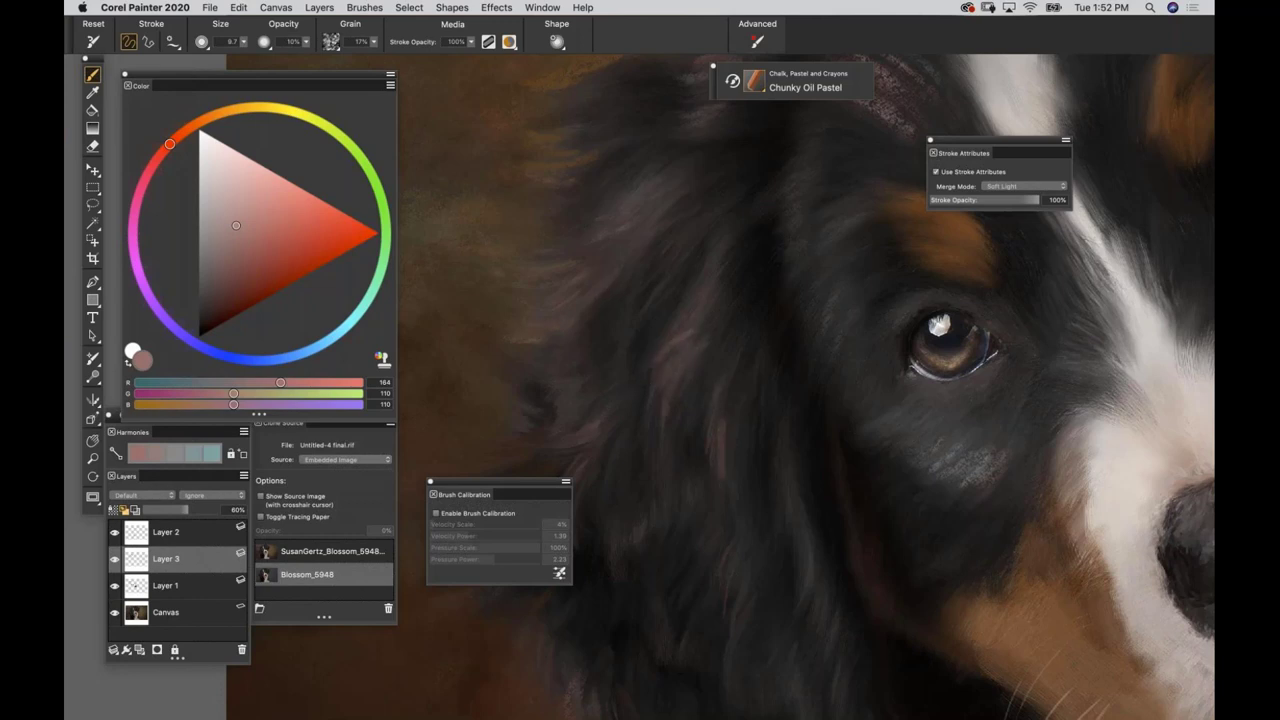
Compare the portrait with and without the Layer 3 strokes by toggling that layer's visibility.
key(super+minus)
key(super+minus)
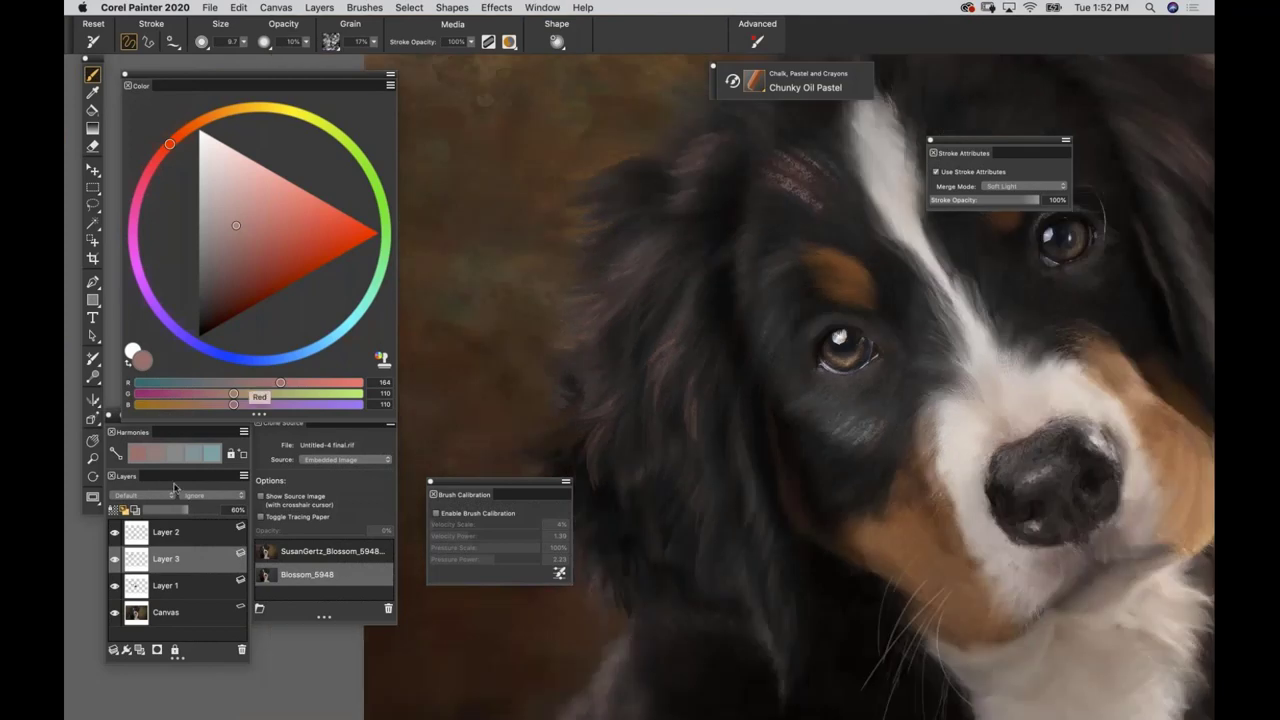
click(114, 560)
click(114, 561)
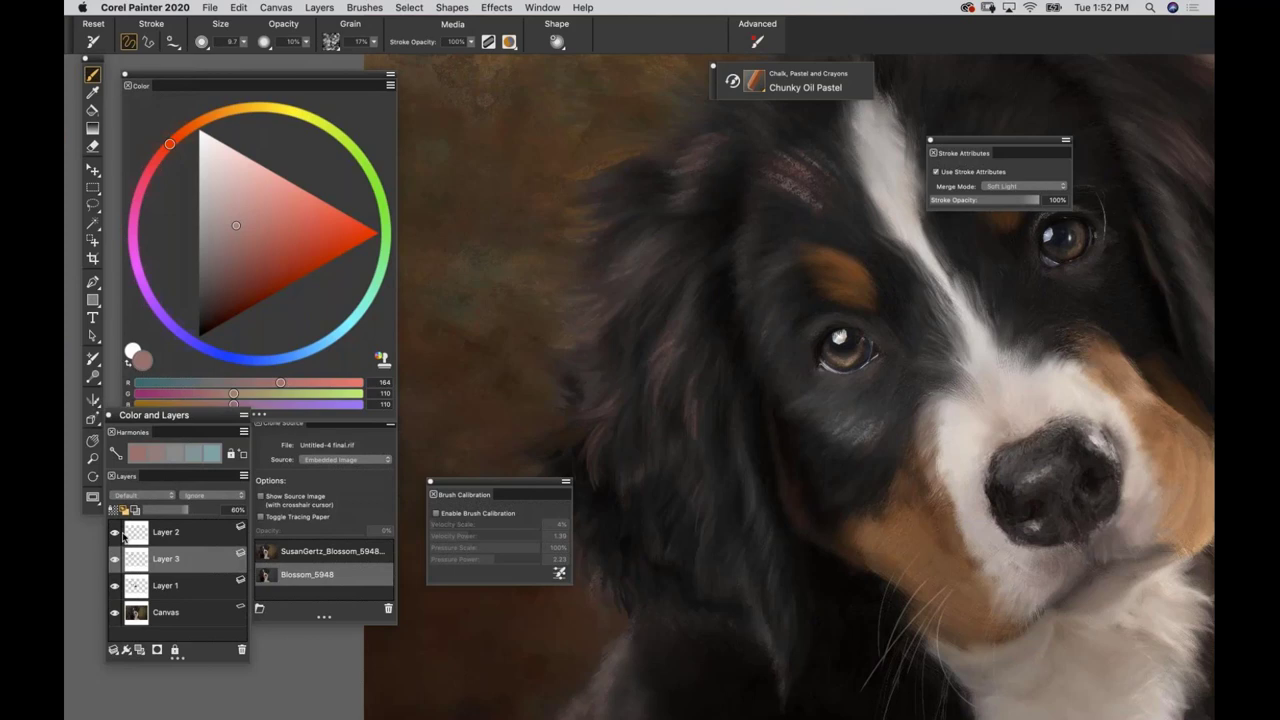
Fit the whole portrait in view and open the file "Untitled-5 stroke attribute method.rif".
key(super+0)
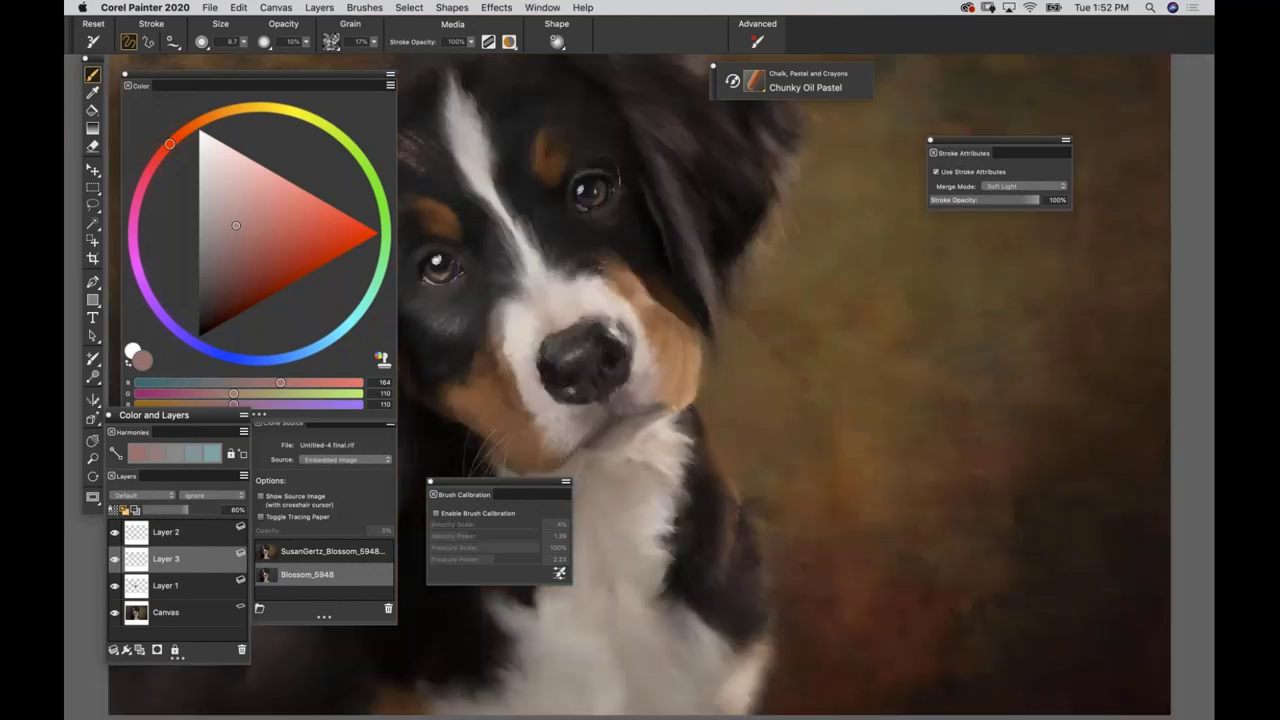
key(super+o)
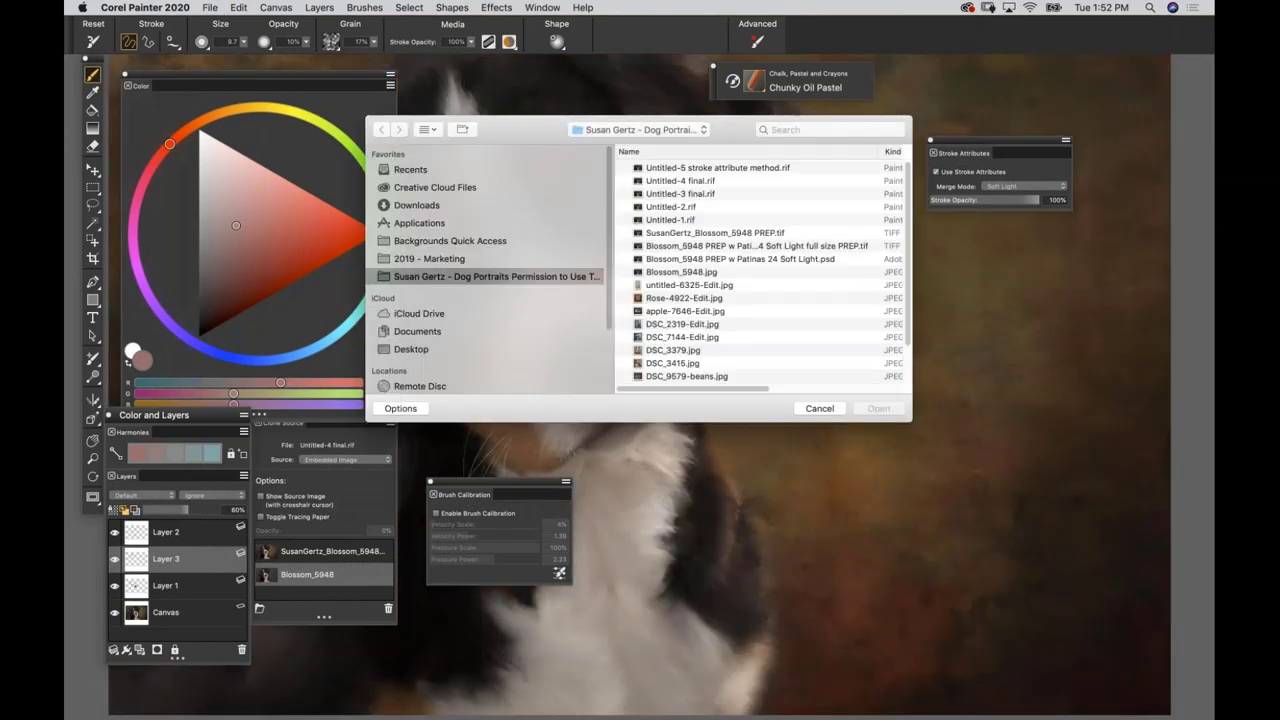
double_click(664, 170)
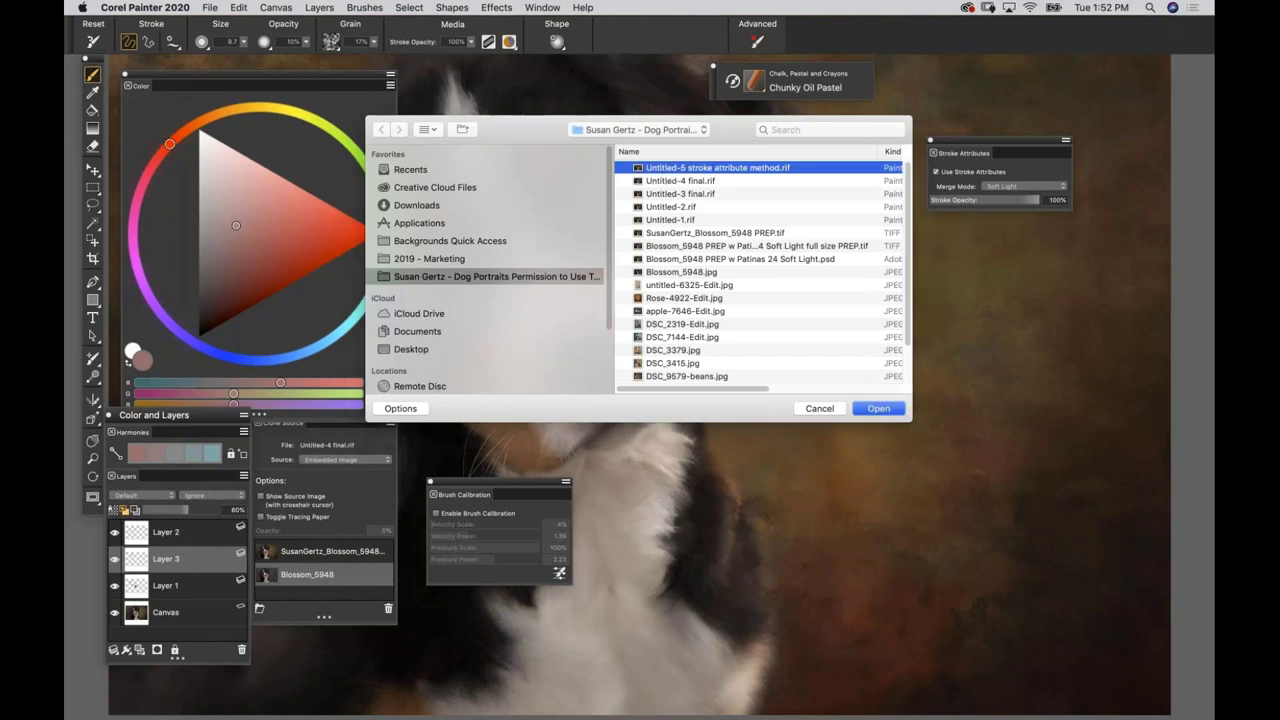
key(Return)
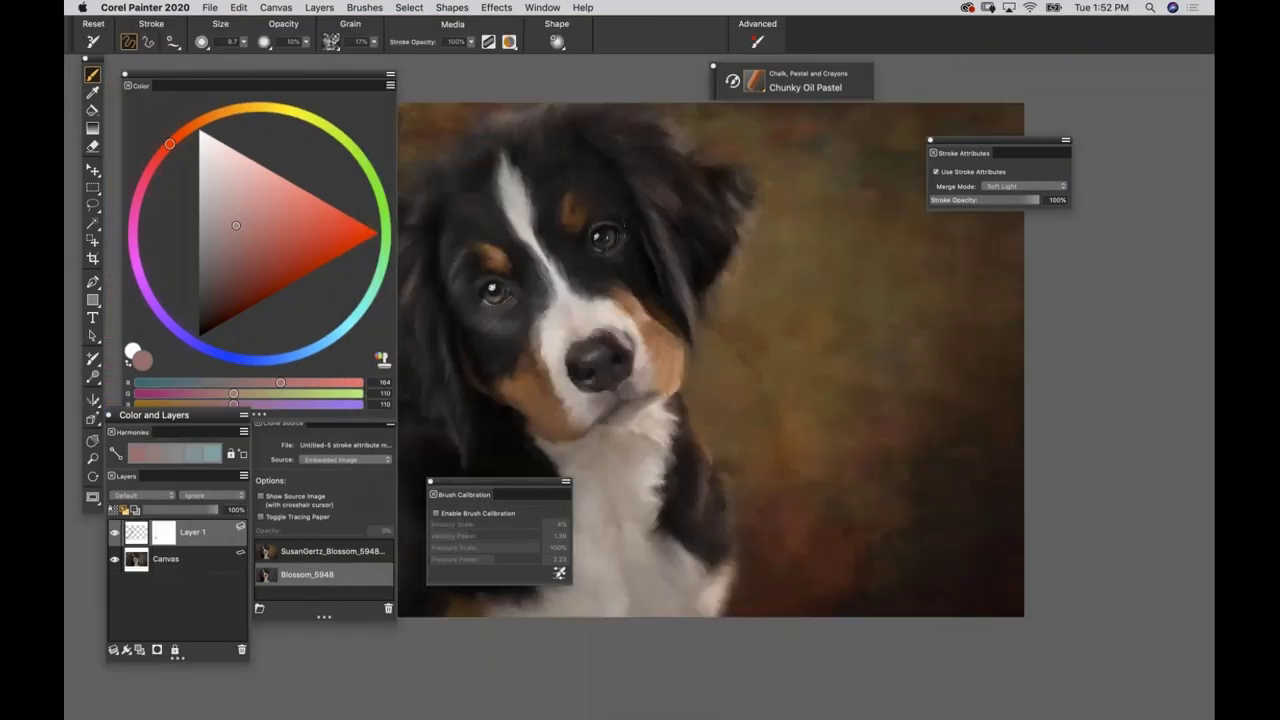
Hide the interface panels and examine the opened dog portrait, both as a whole and close up around the face.
key(Tab)
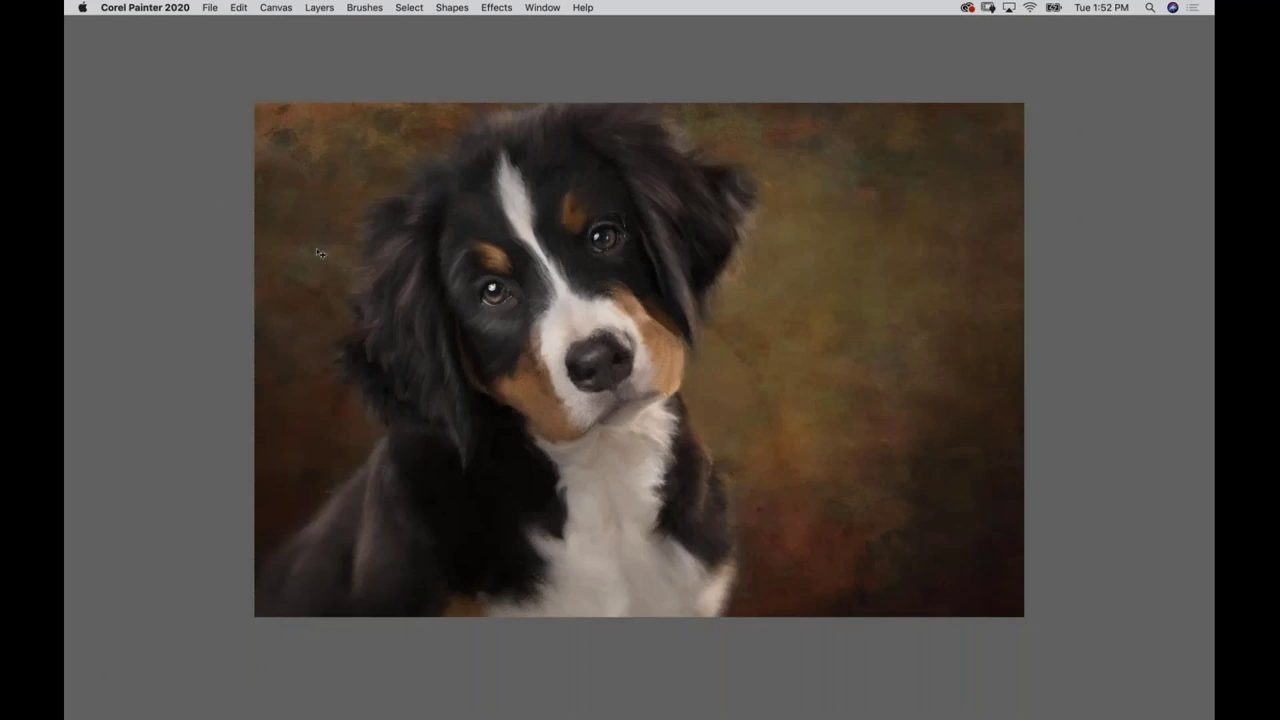
key(super+equal)
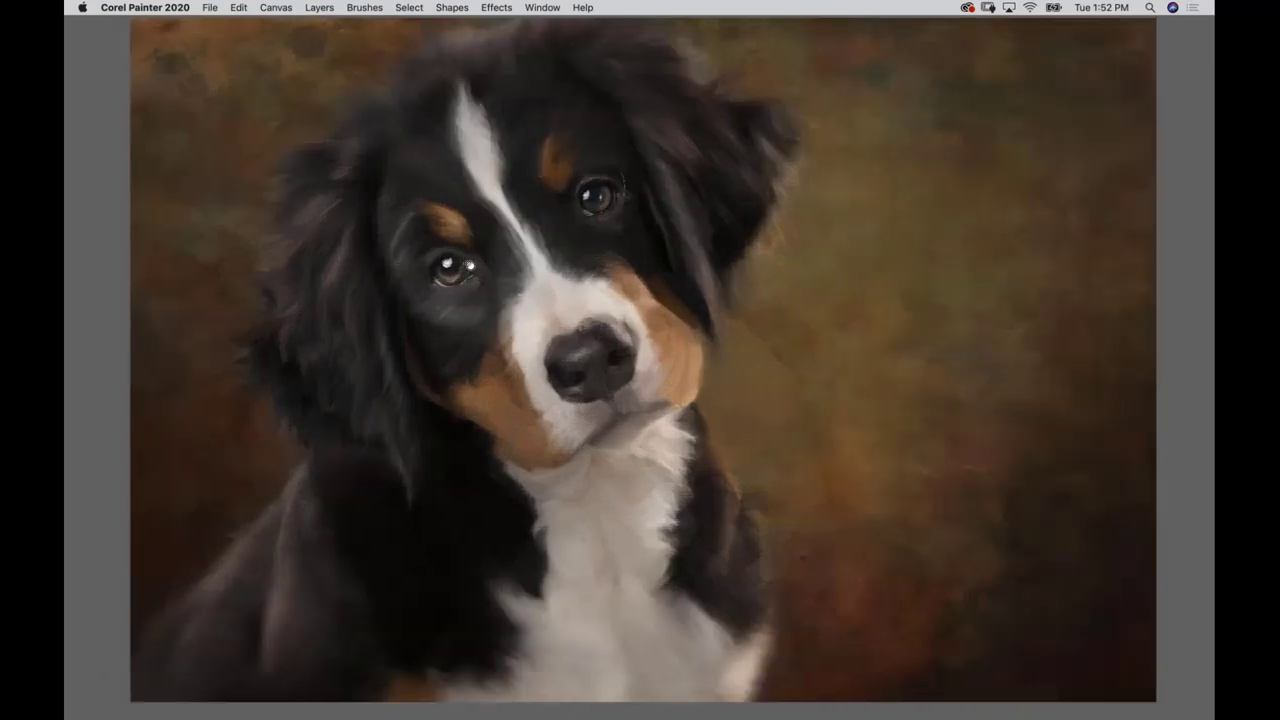
drag(470, 267, 441, 270)
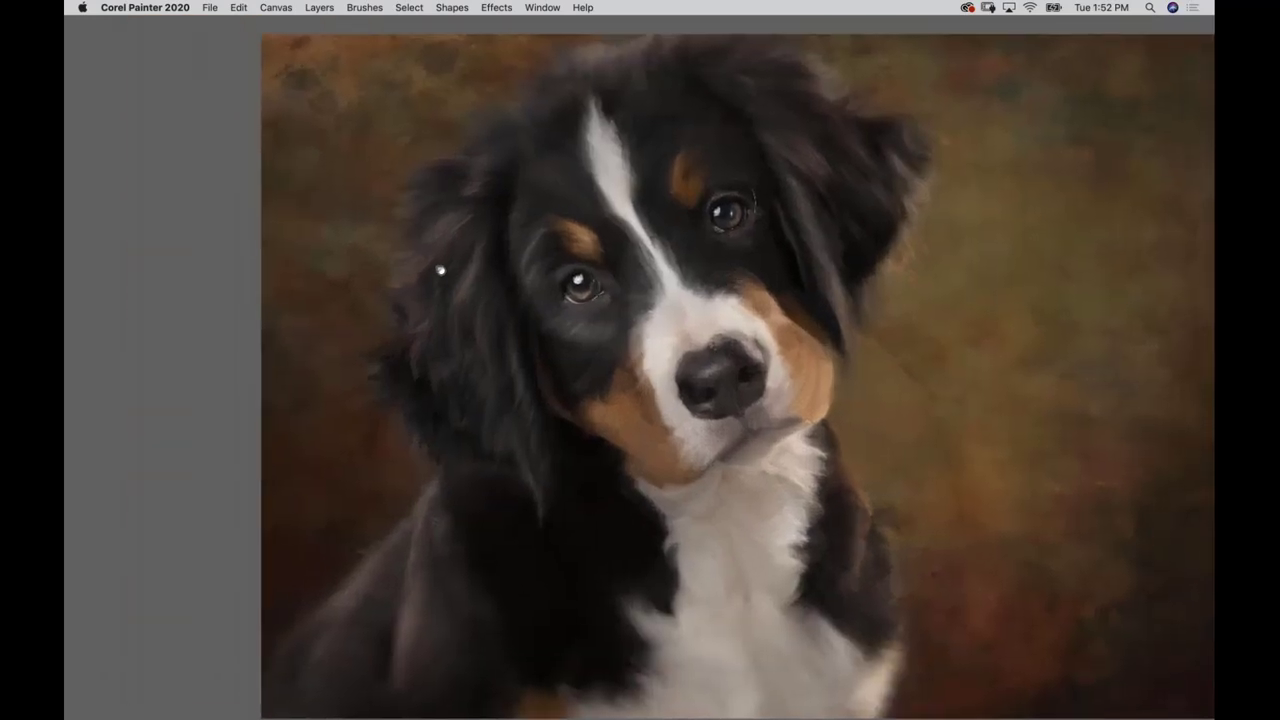
key(super+equal)
key(super+equal)
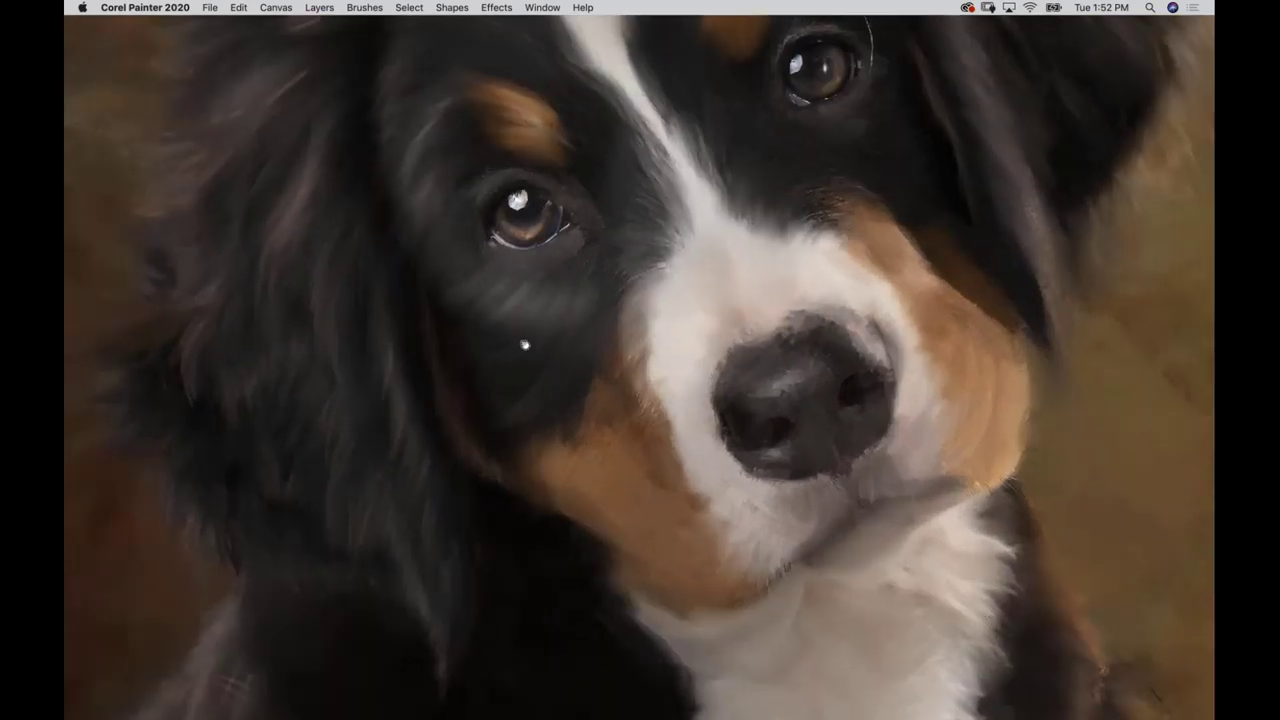
key(super+minus)
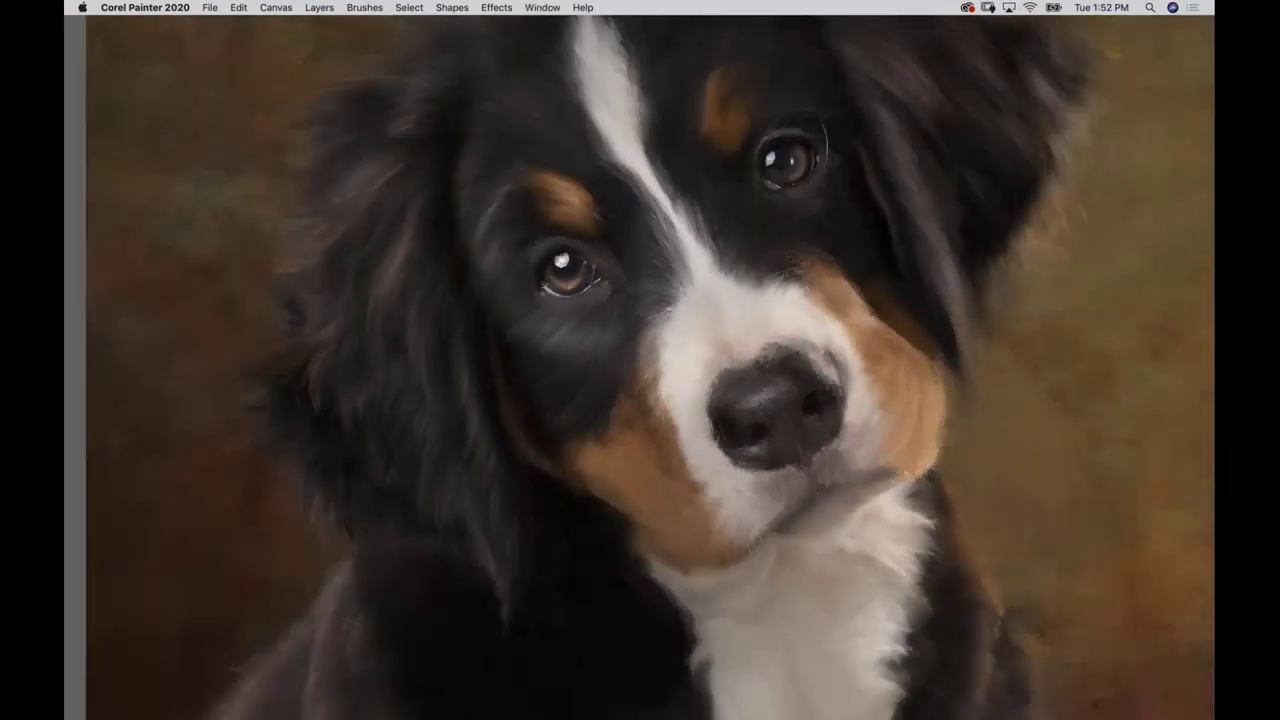
Compare the painting with the source photo using tracing paper, leaving the photo shown and restoring the panels.
key(super+t)
key(super+t)
key(super+t)
key(Tab)
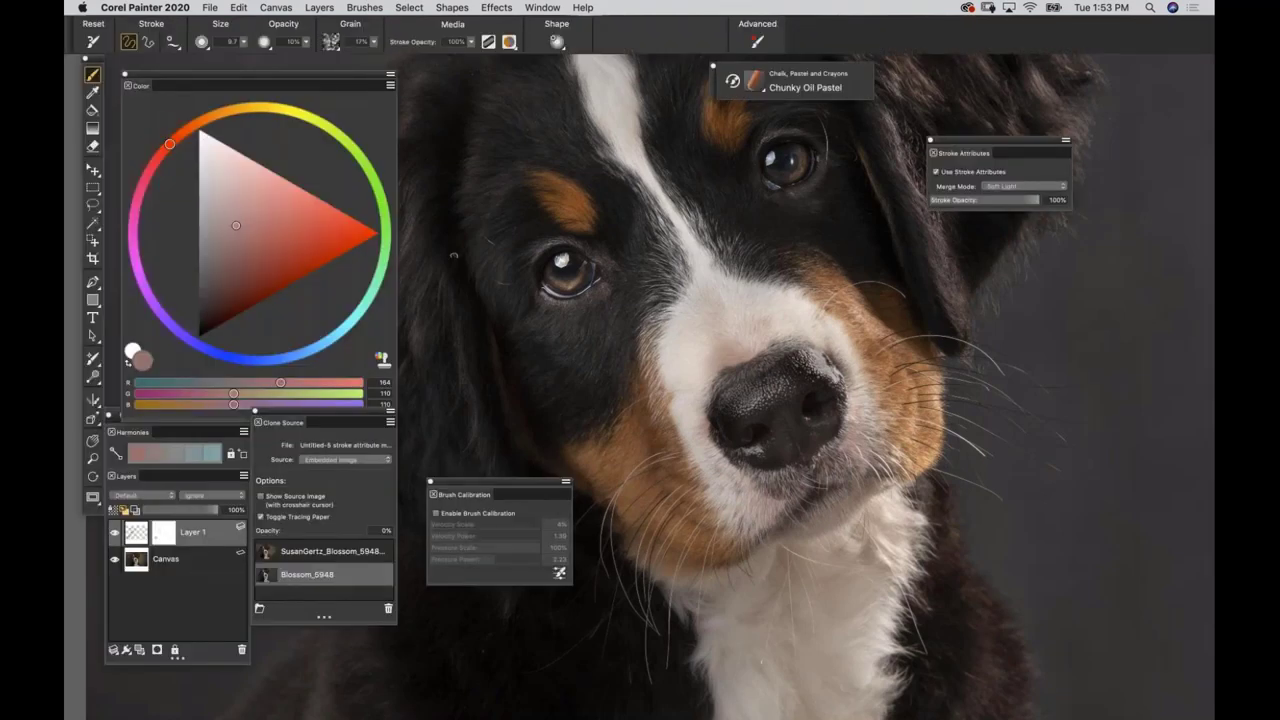
Turn off tracing paper, hide the panels again, and review the painted portrait at full and close-up size.
drag(311, 417, 312, 433)
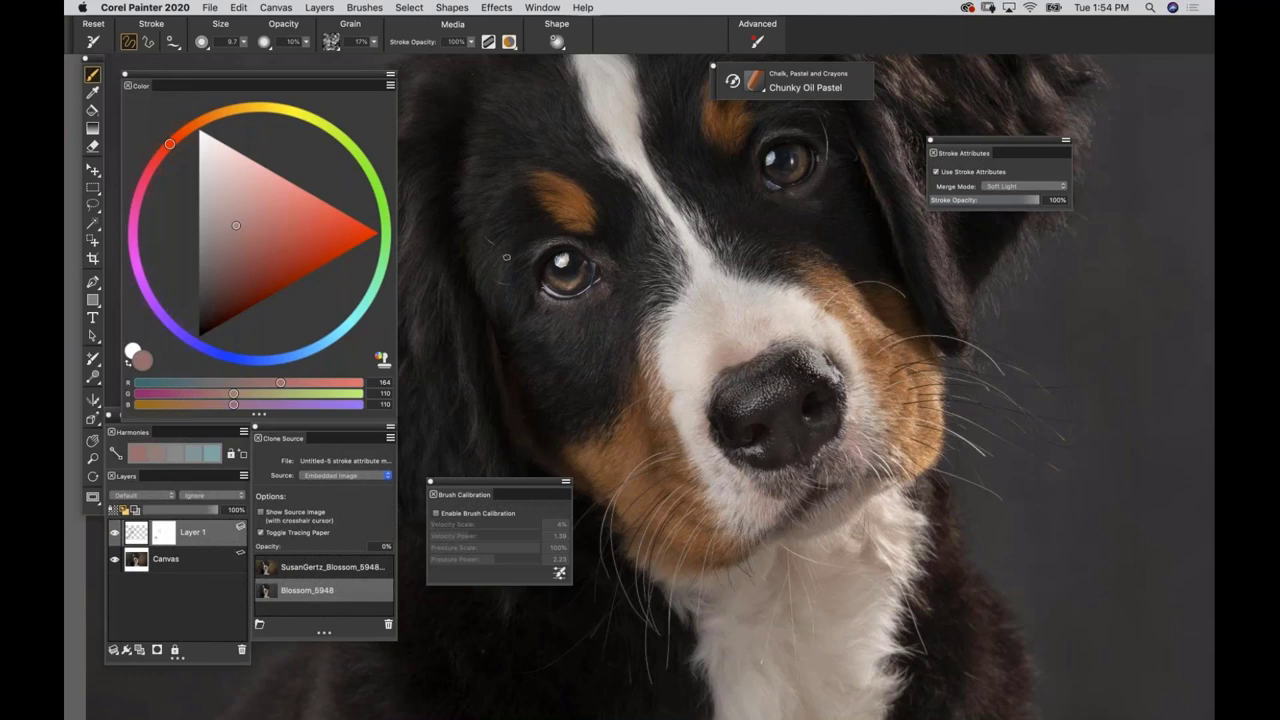
click(276, 7)
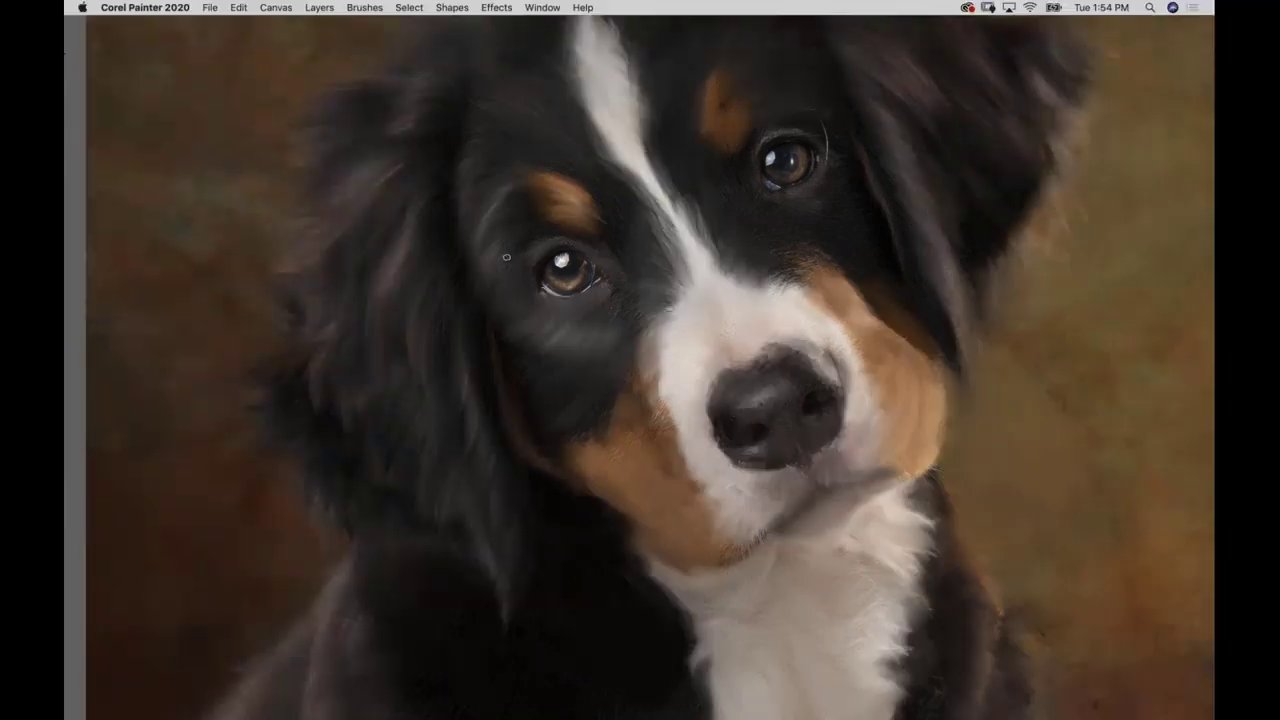
key(super+0)
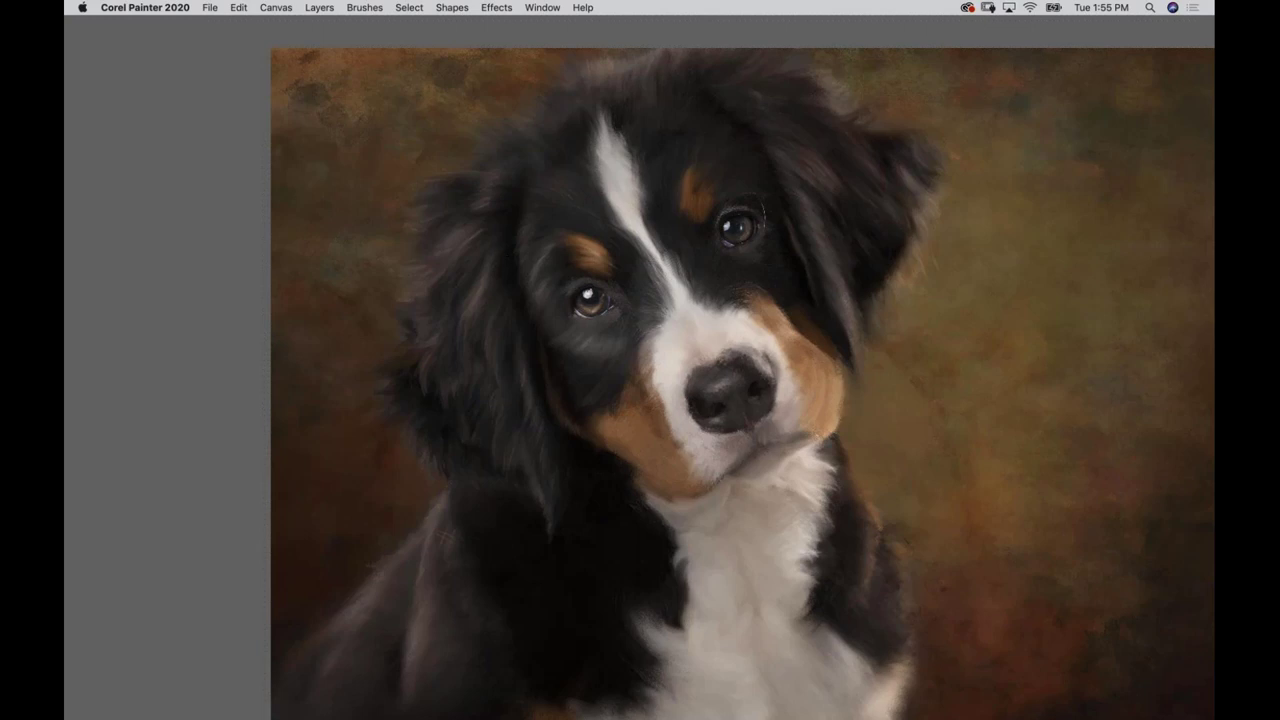
key(super+plus)
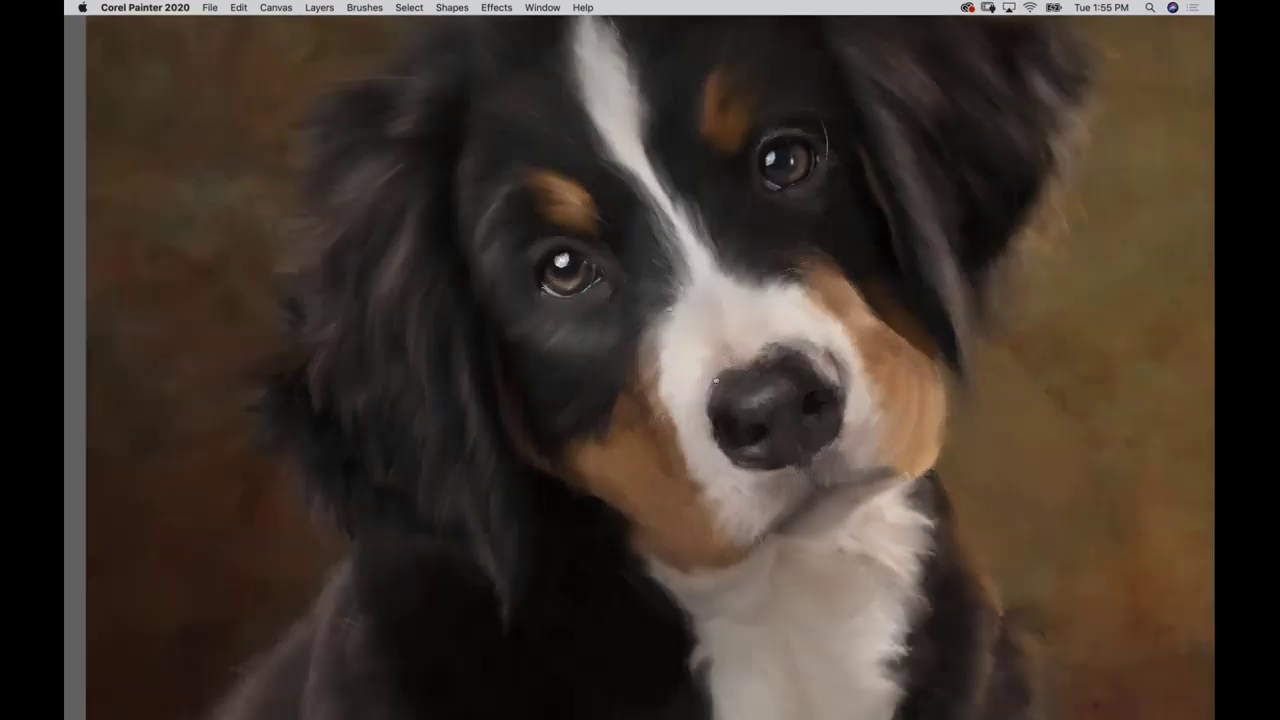